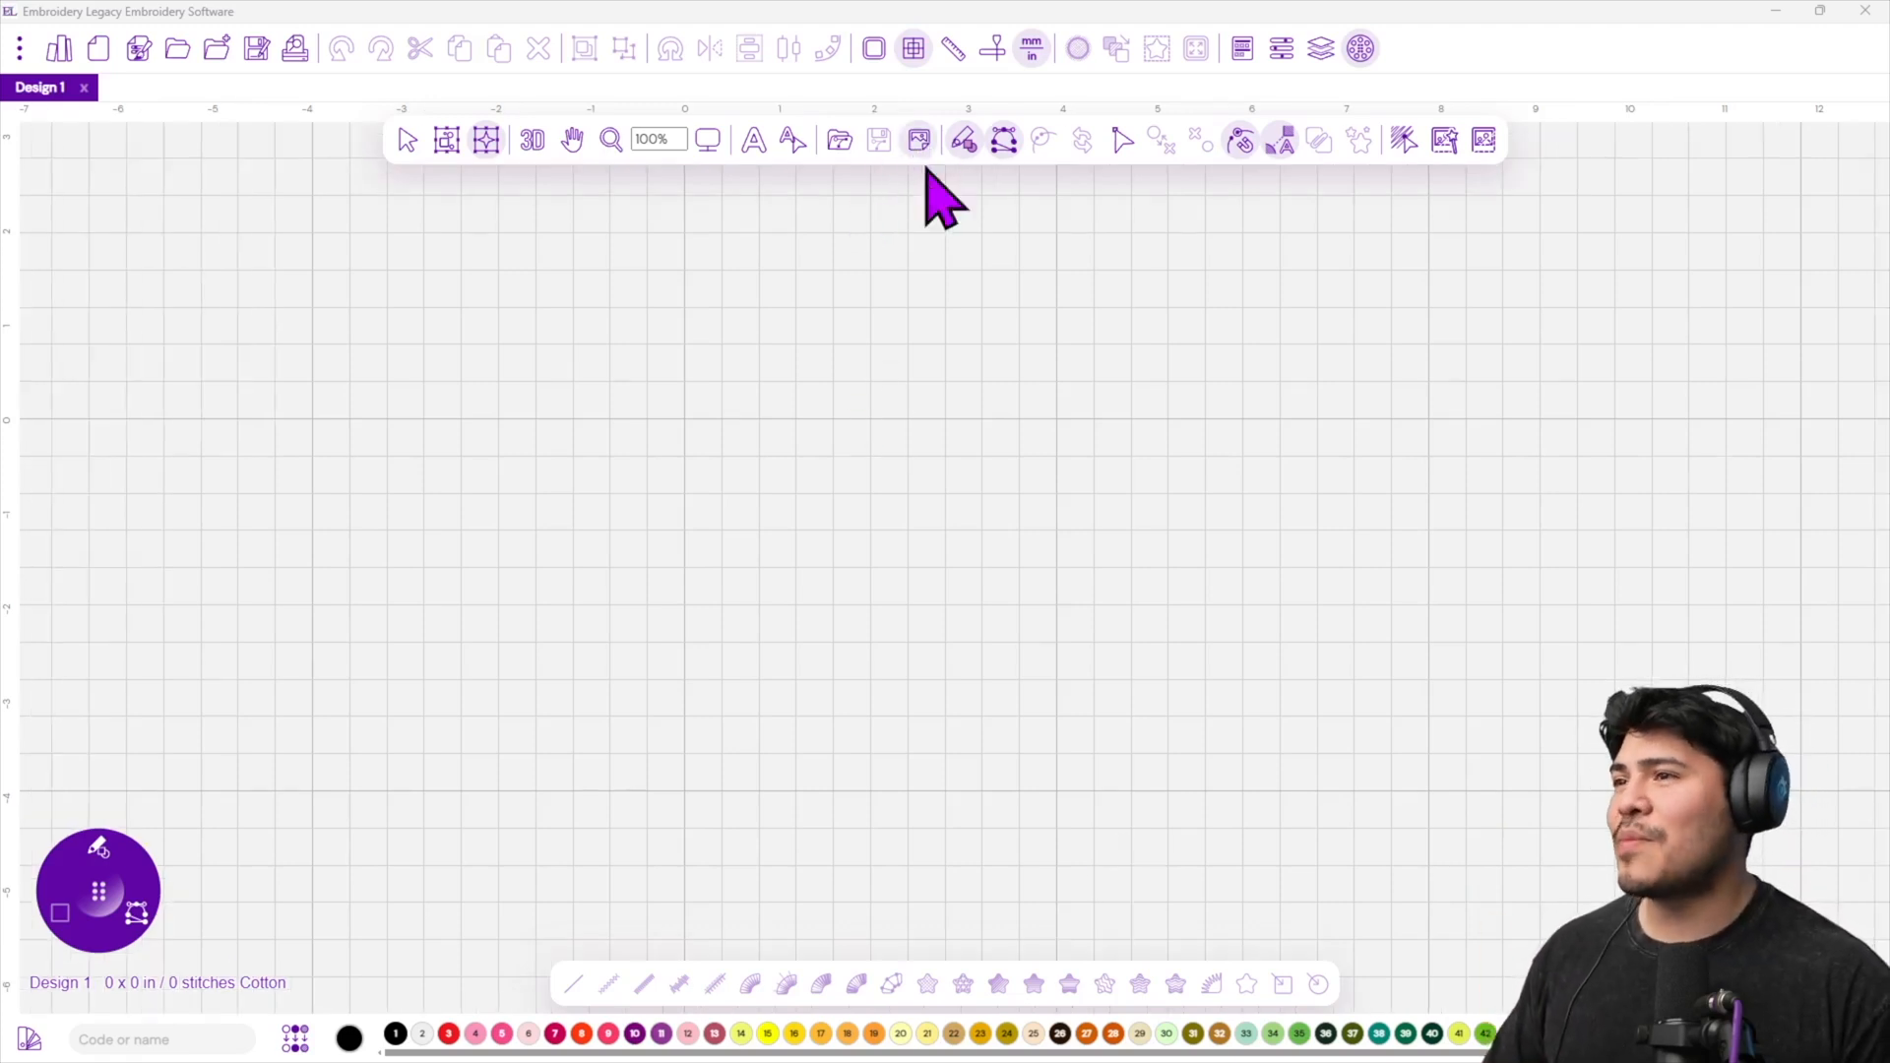
Load the Jellyfish PNG from the Desktop as the design's backdrop image.
left_click(922, 146)
left_click(984, 186)
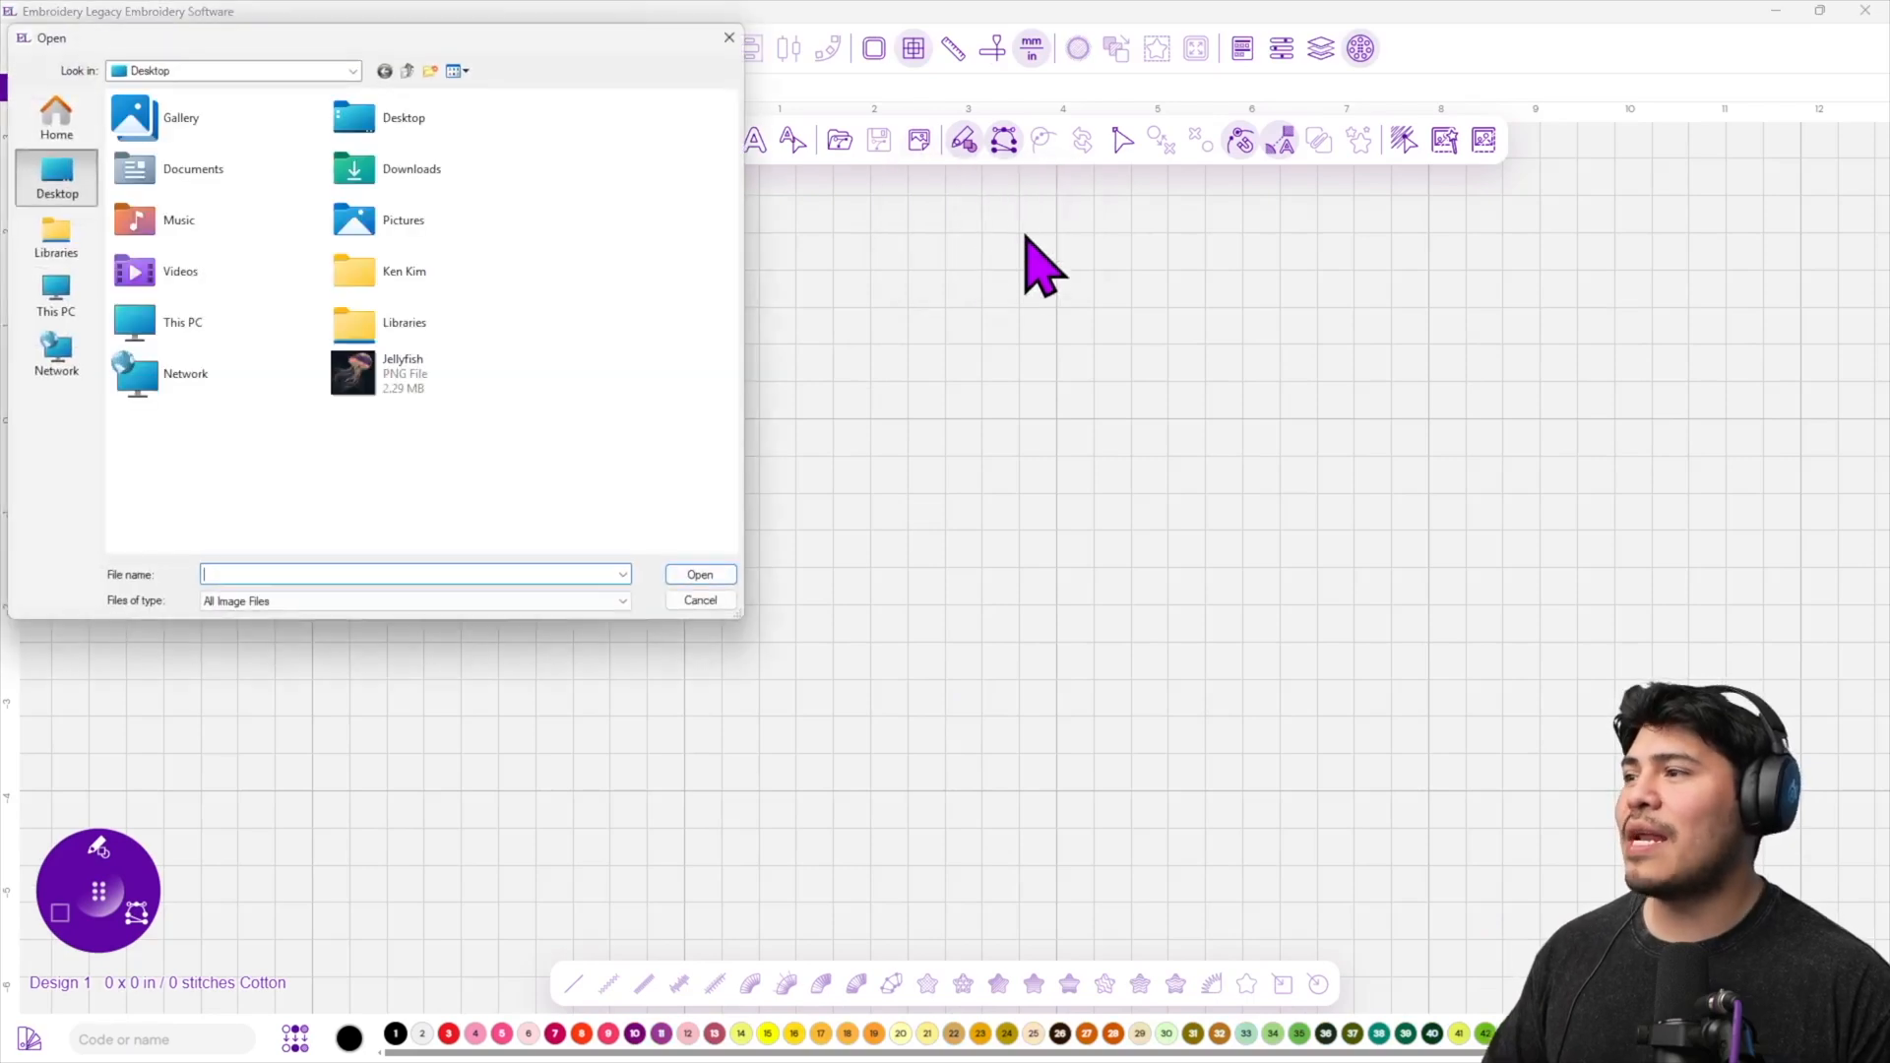
left_click(491, 393)
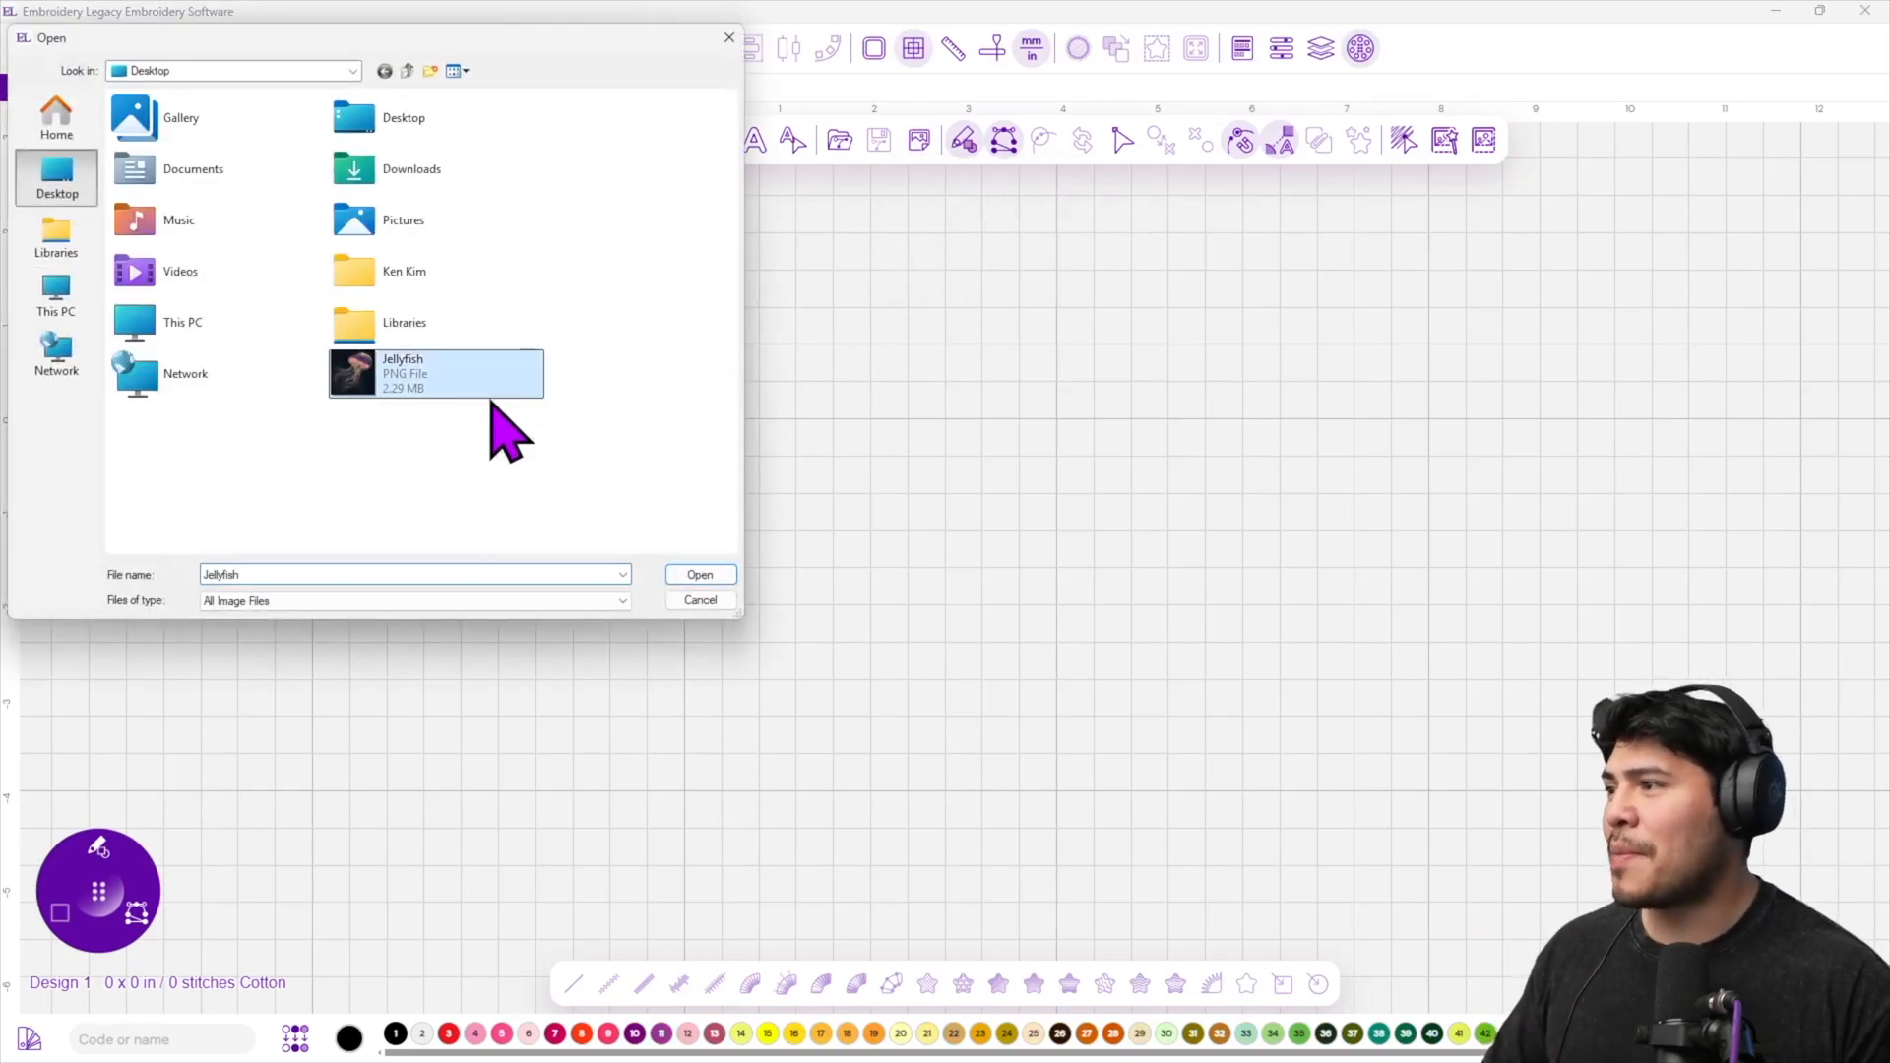
left_click(699, 576)
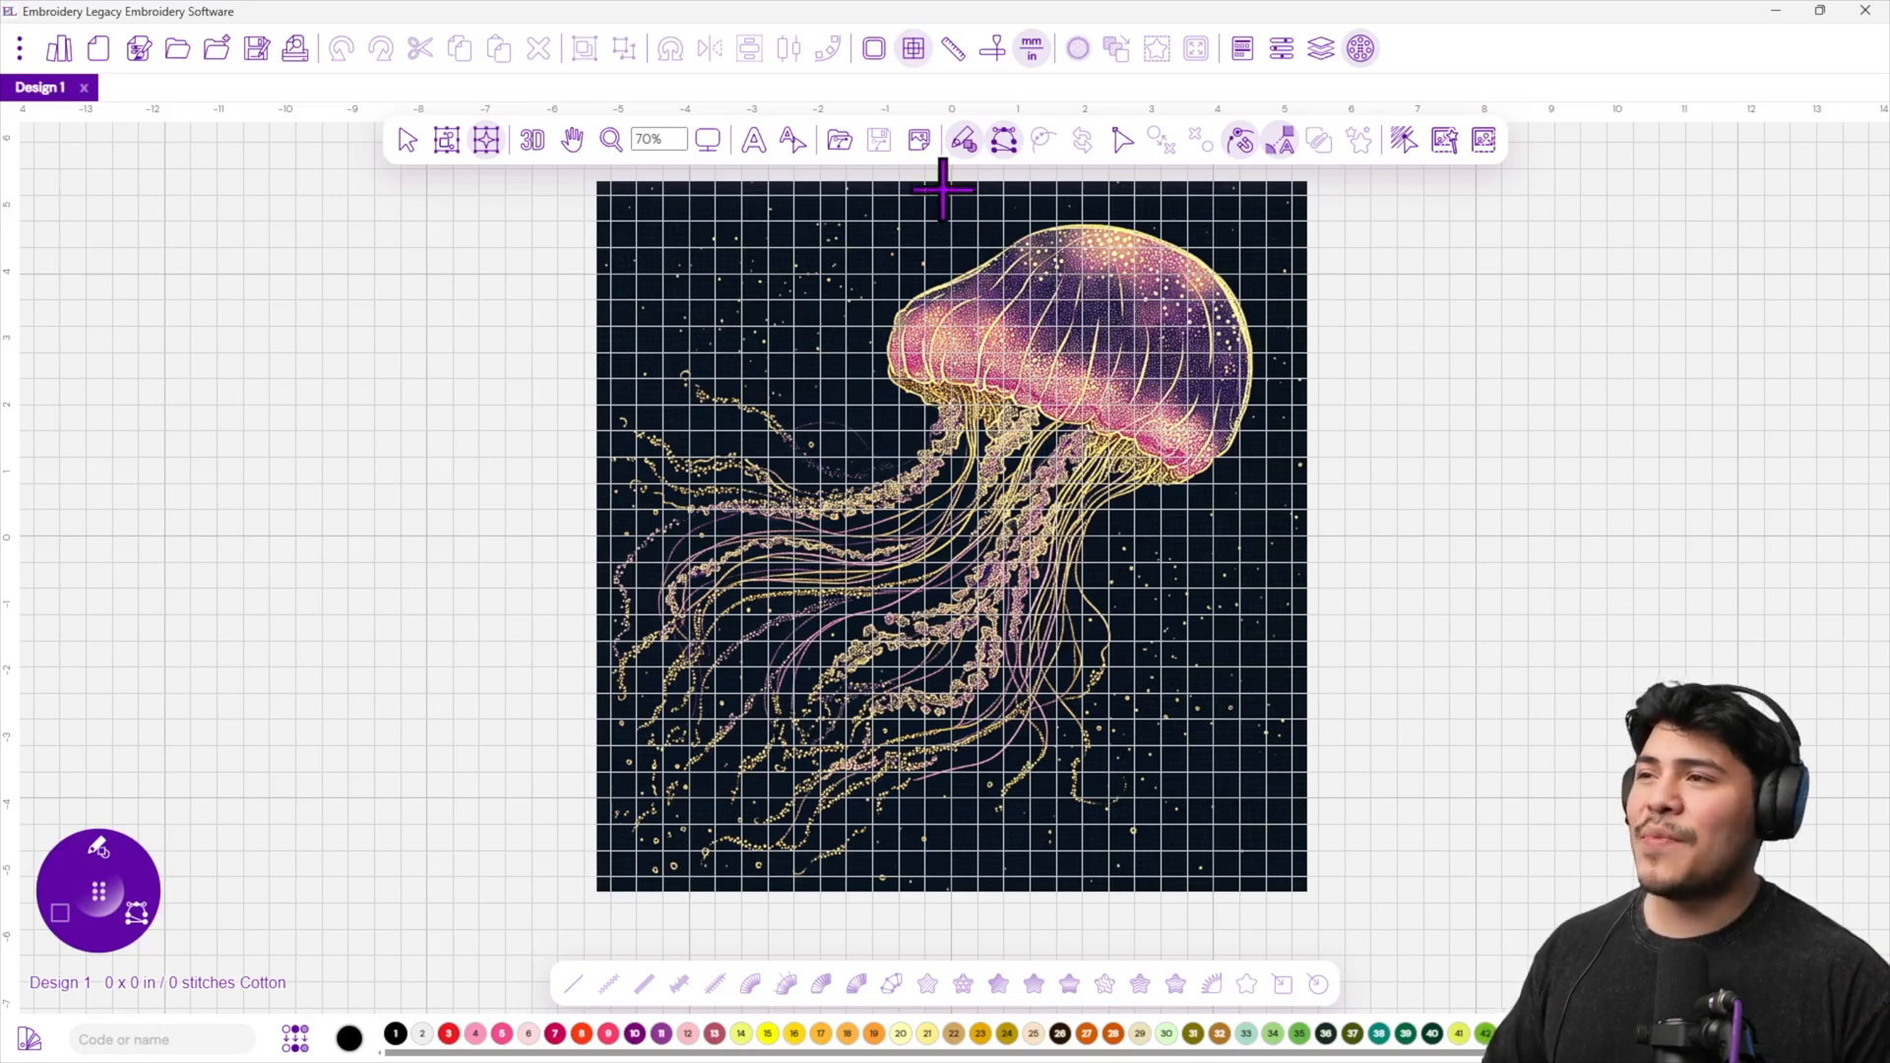
Select the jellyfish backdrop and set its width to 4 in with the aspect ratio maintained.
left_click(918, 142)
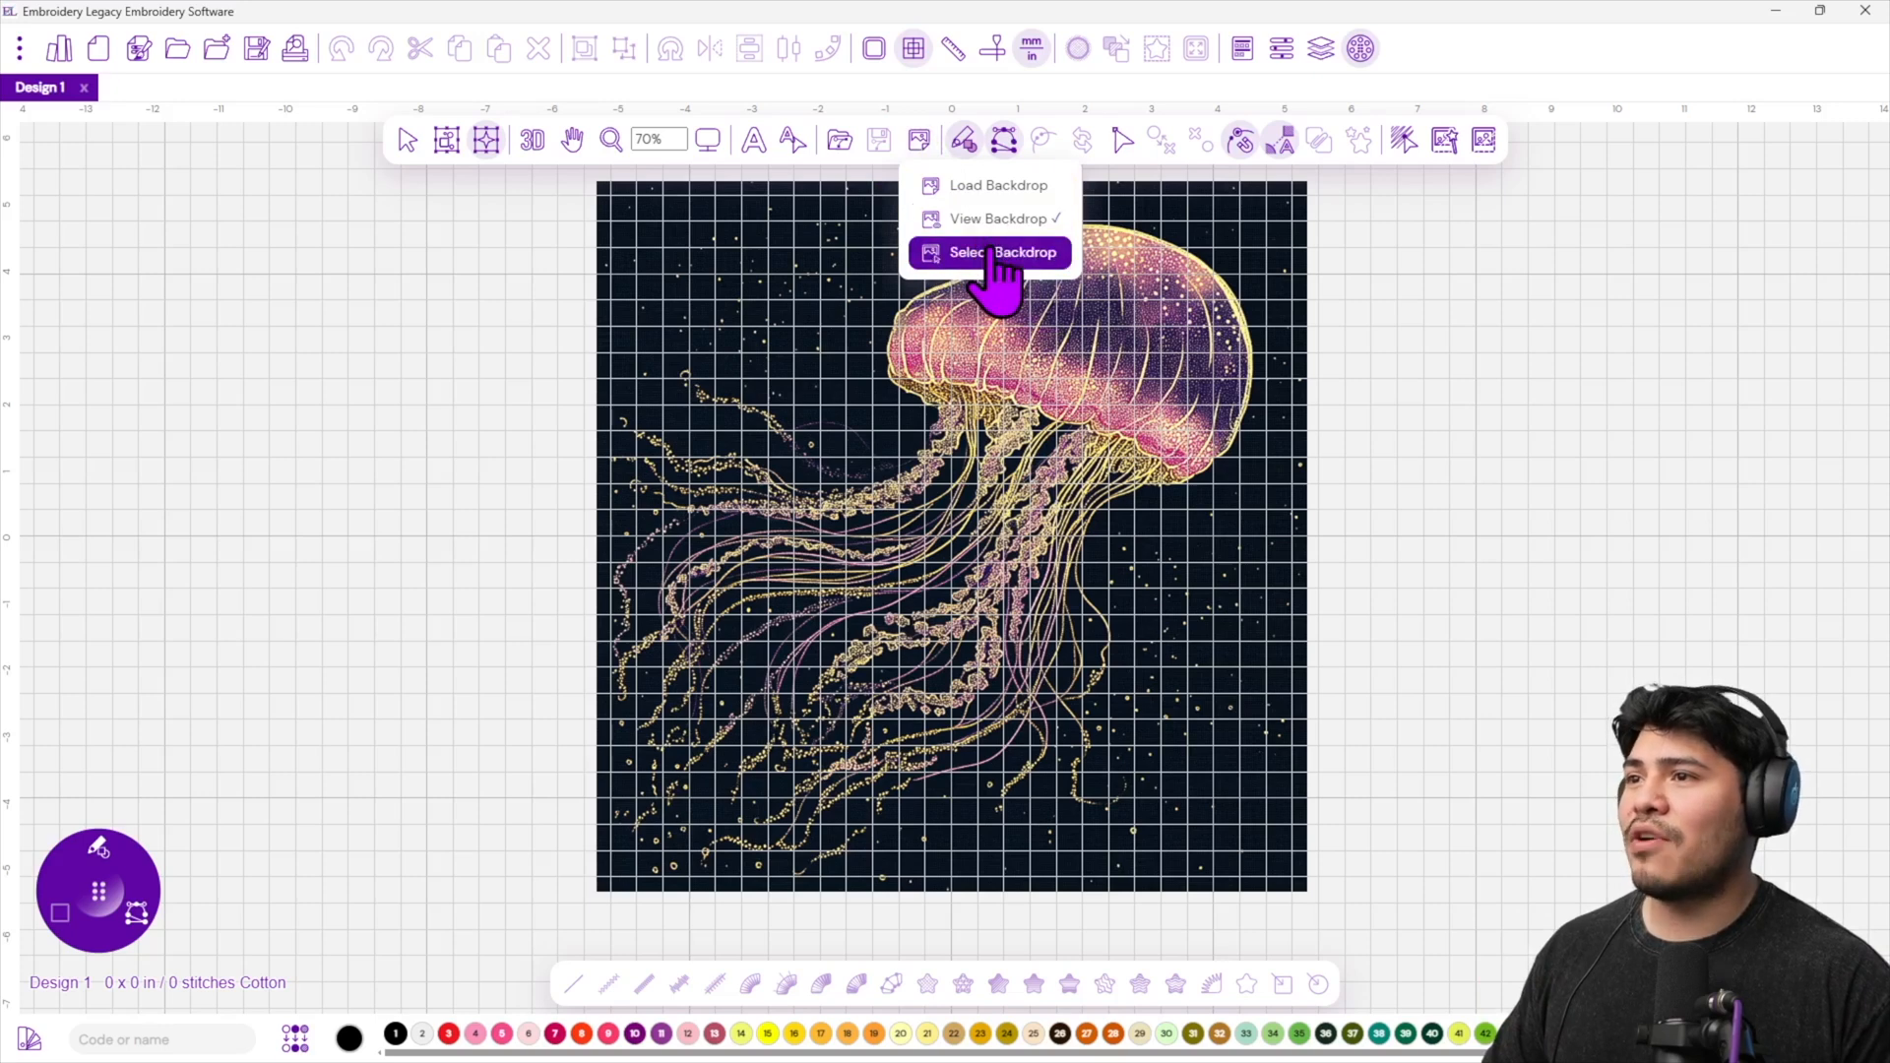
left_click(995, 254)
right_click(1049, 307)
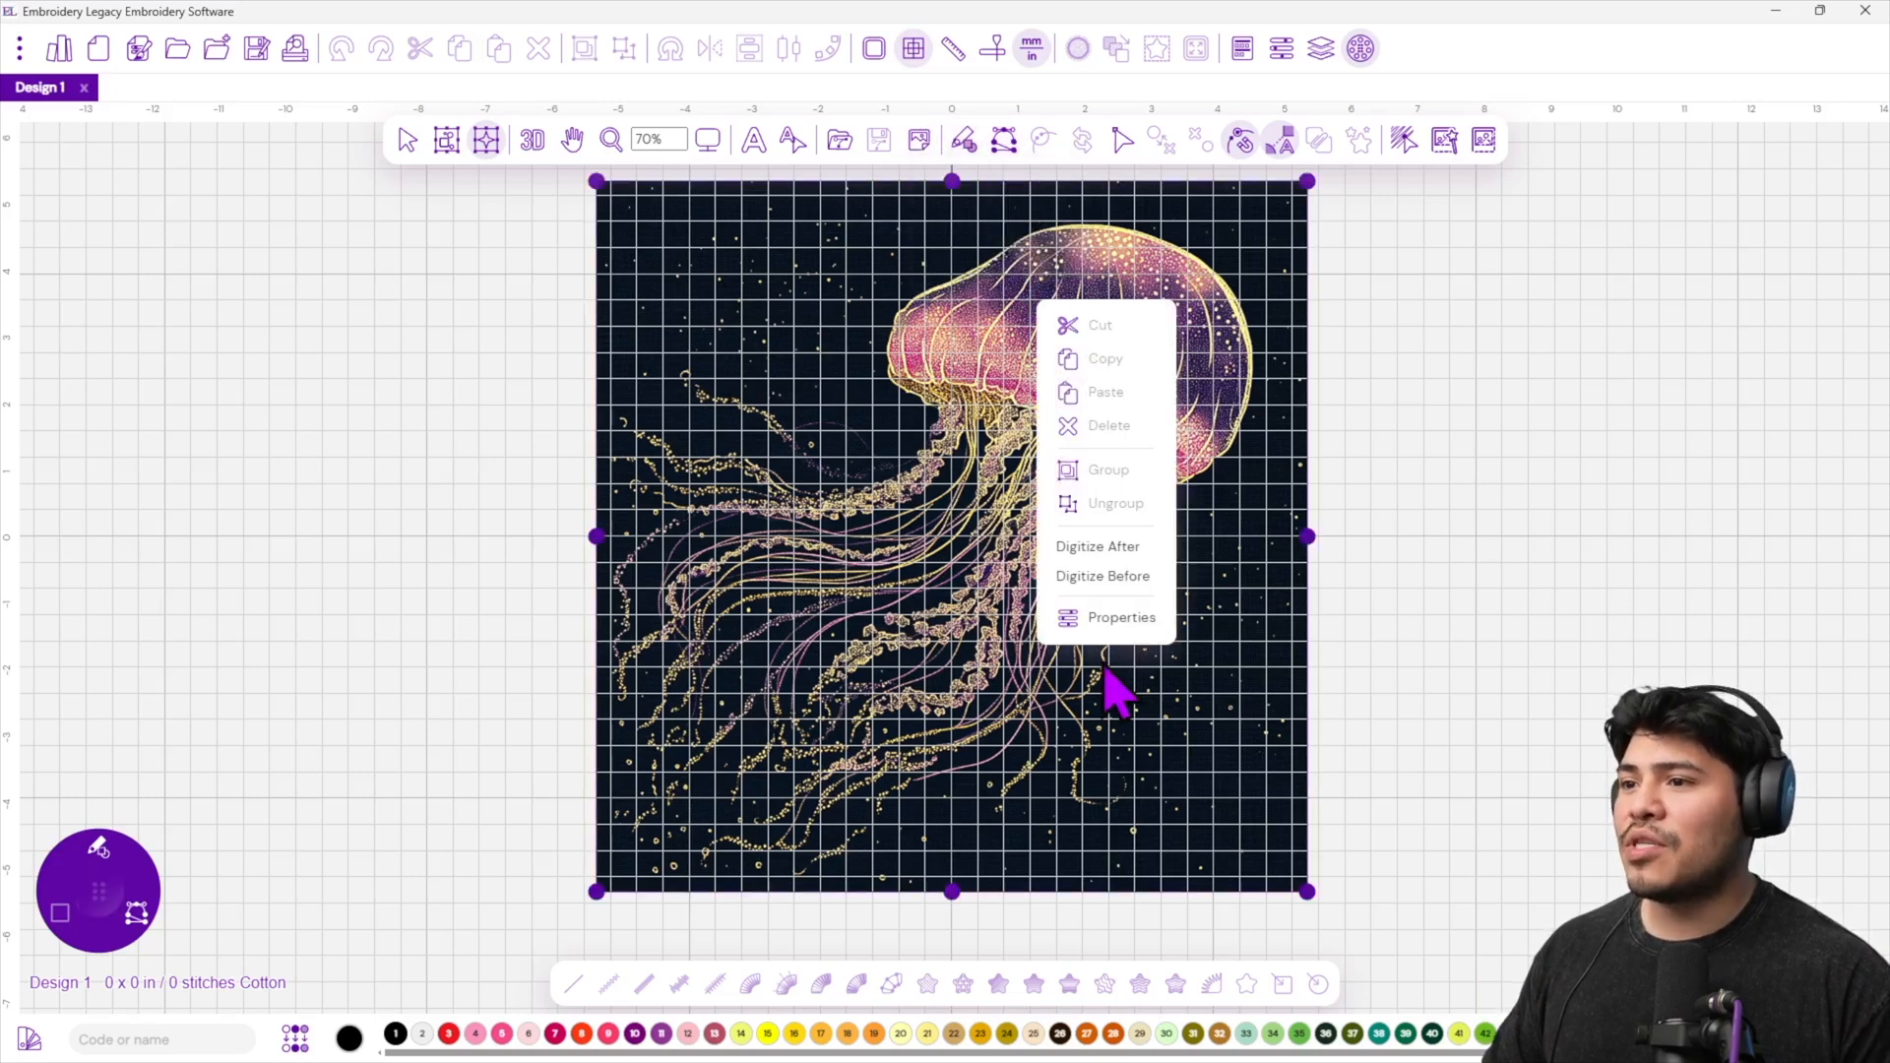
left_click(1107, 629)
left_click_drag(1586, 167, 1078, 294)
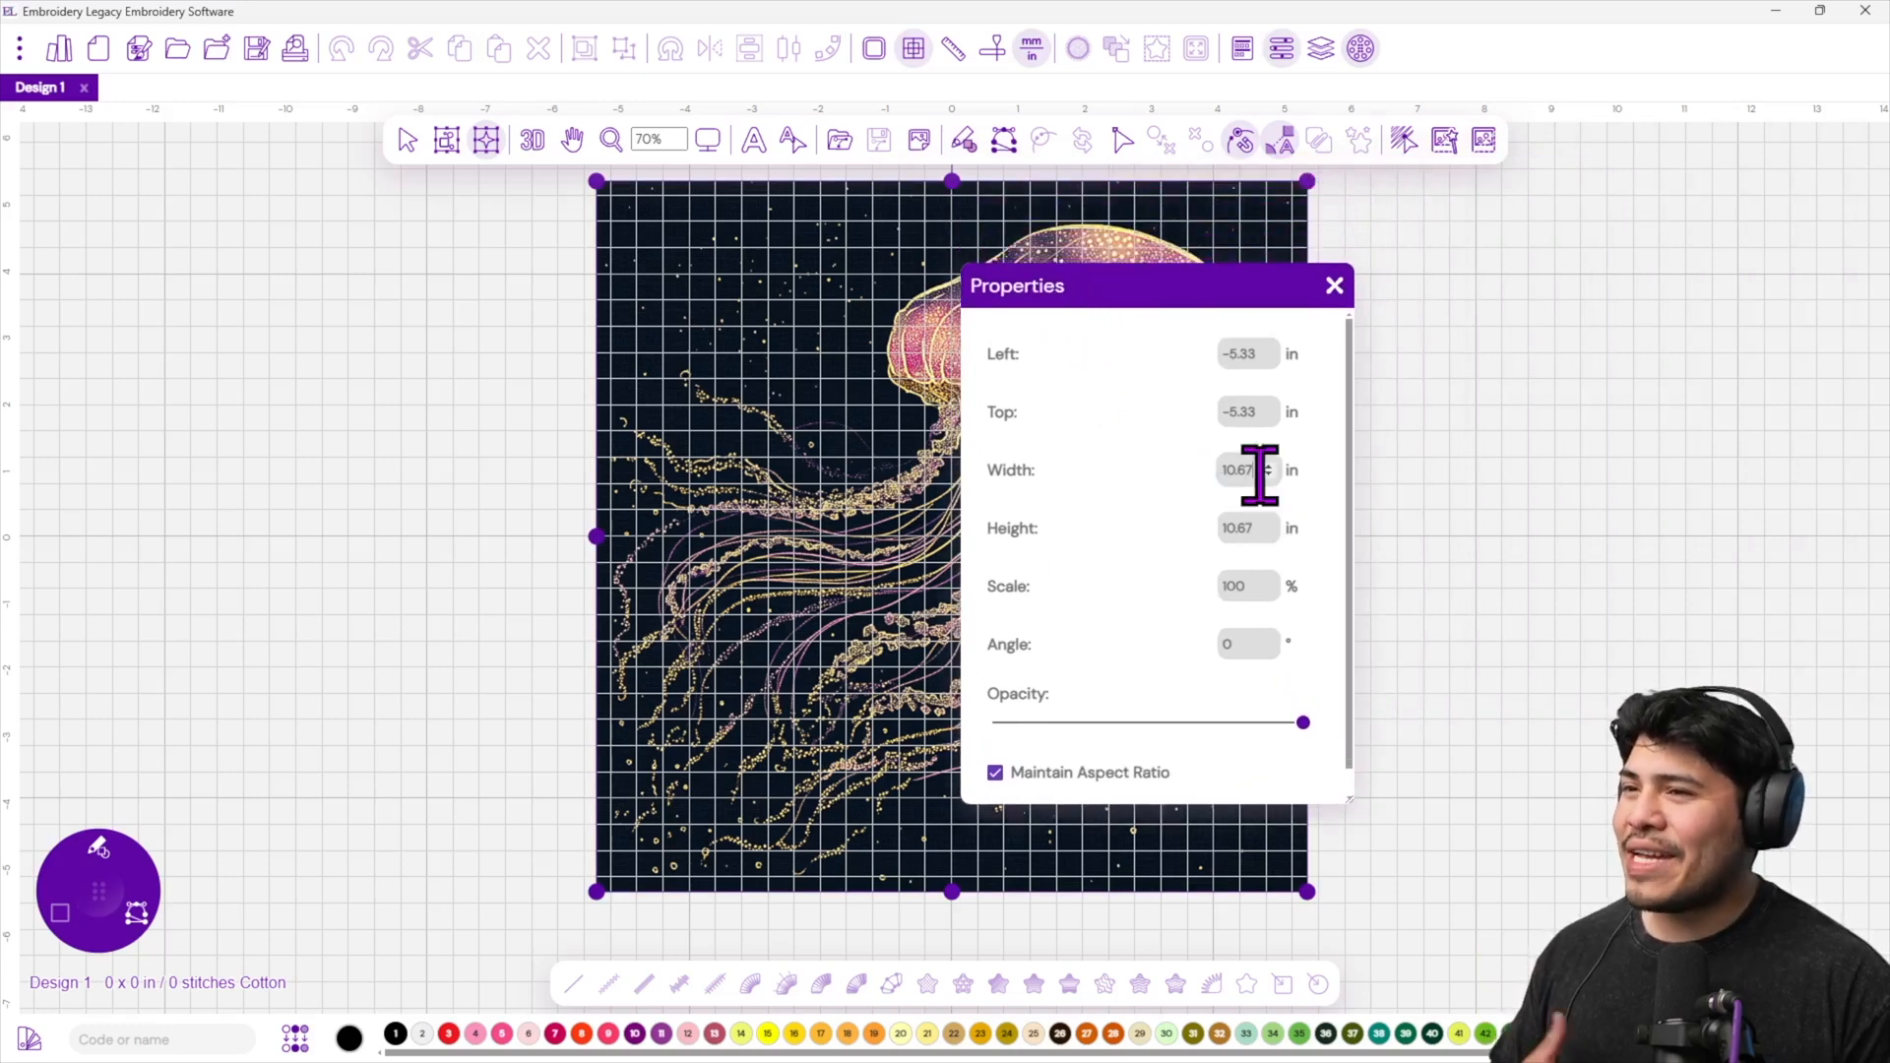
double_click(1230, 472)
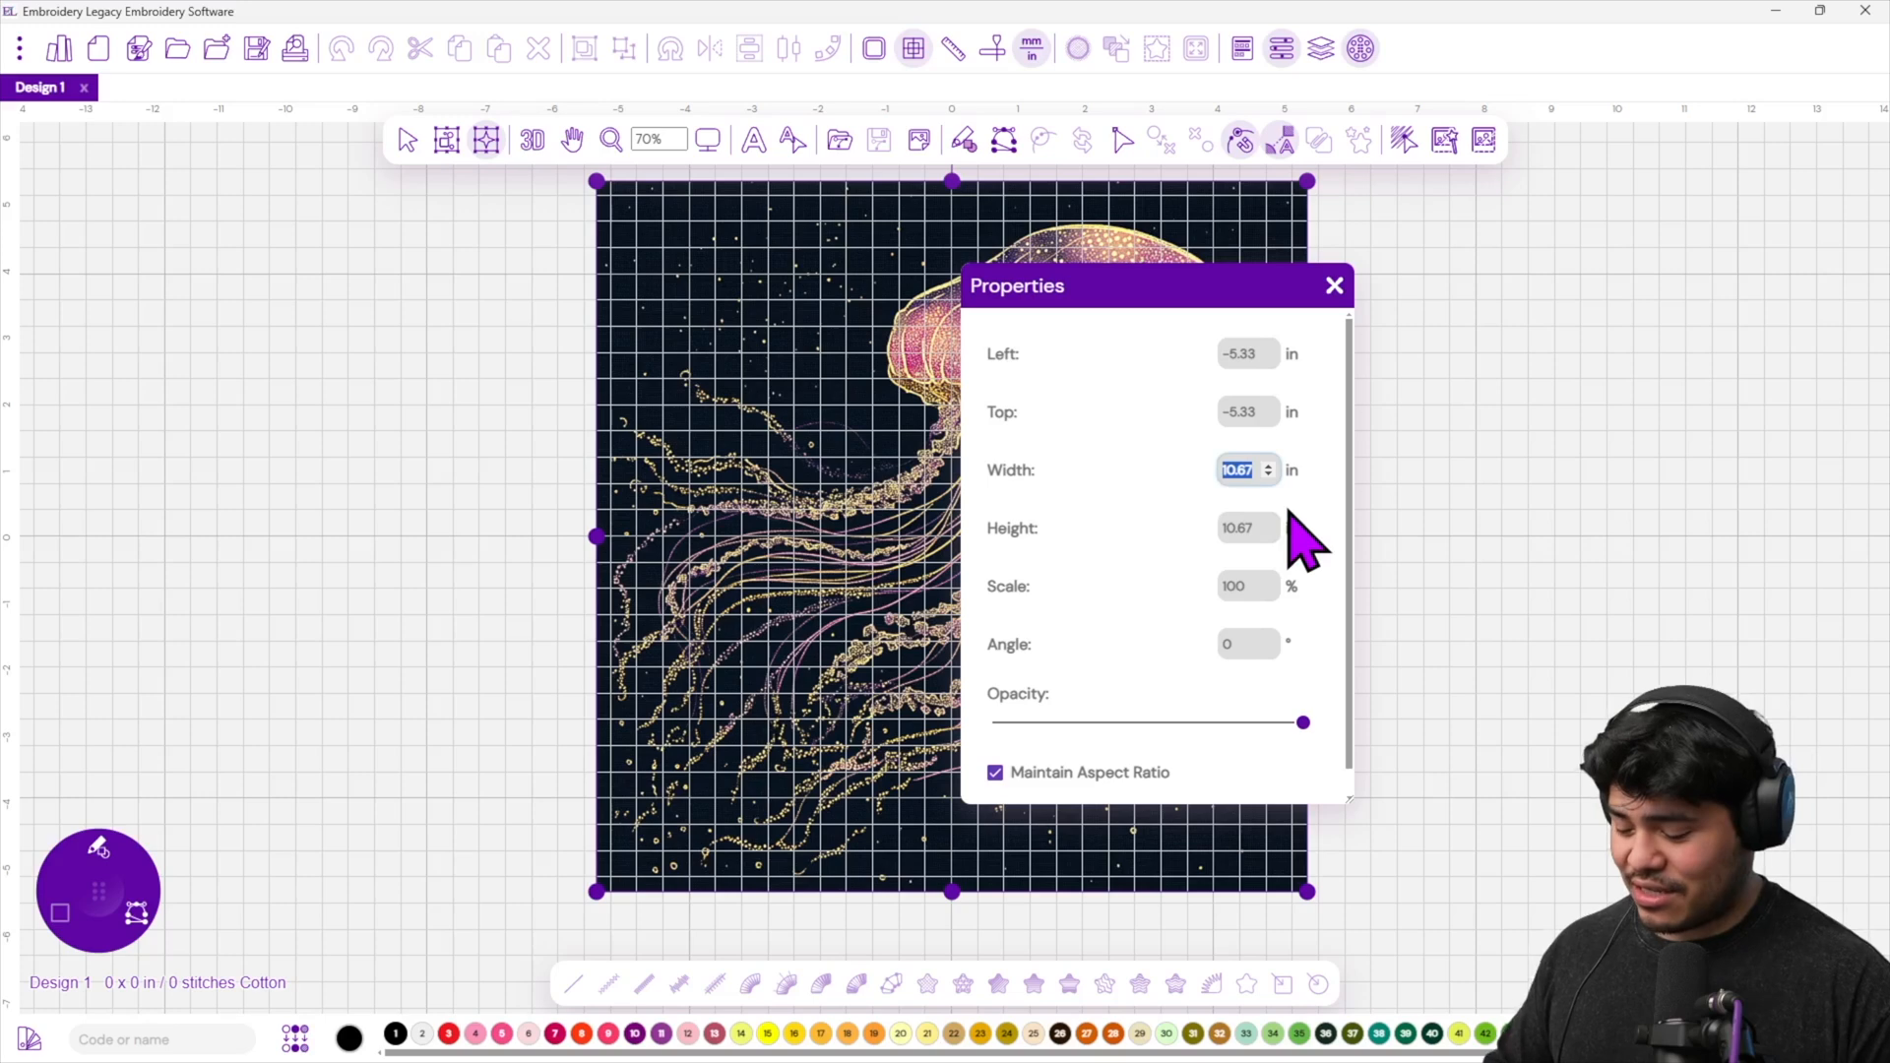
key("Return")
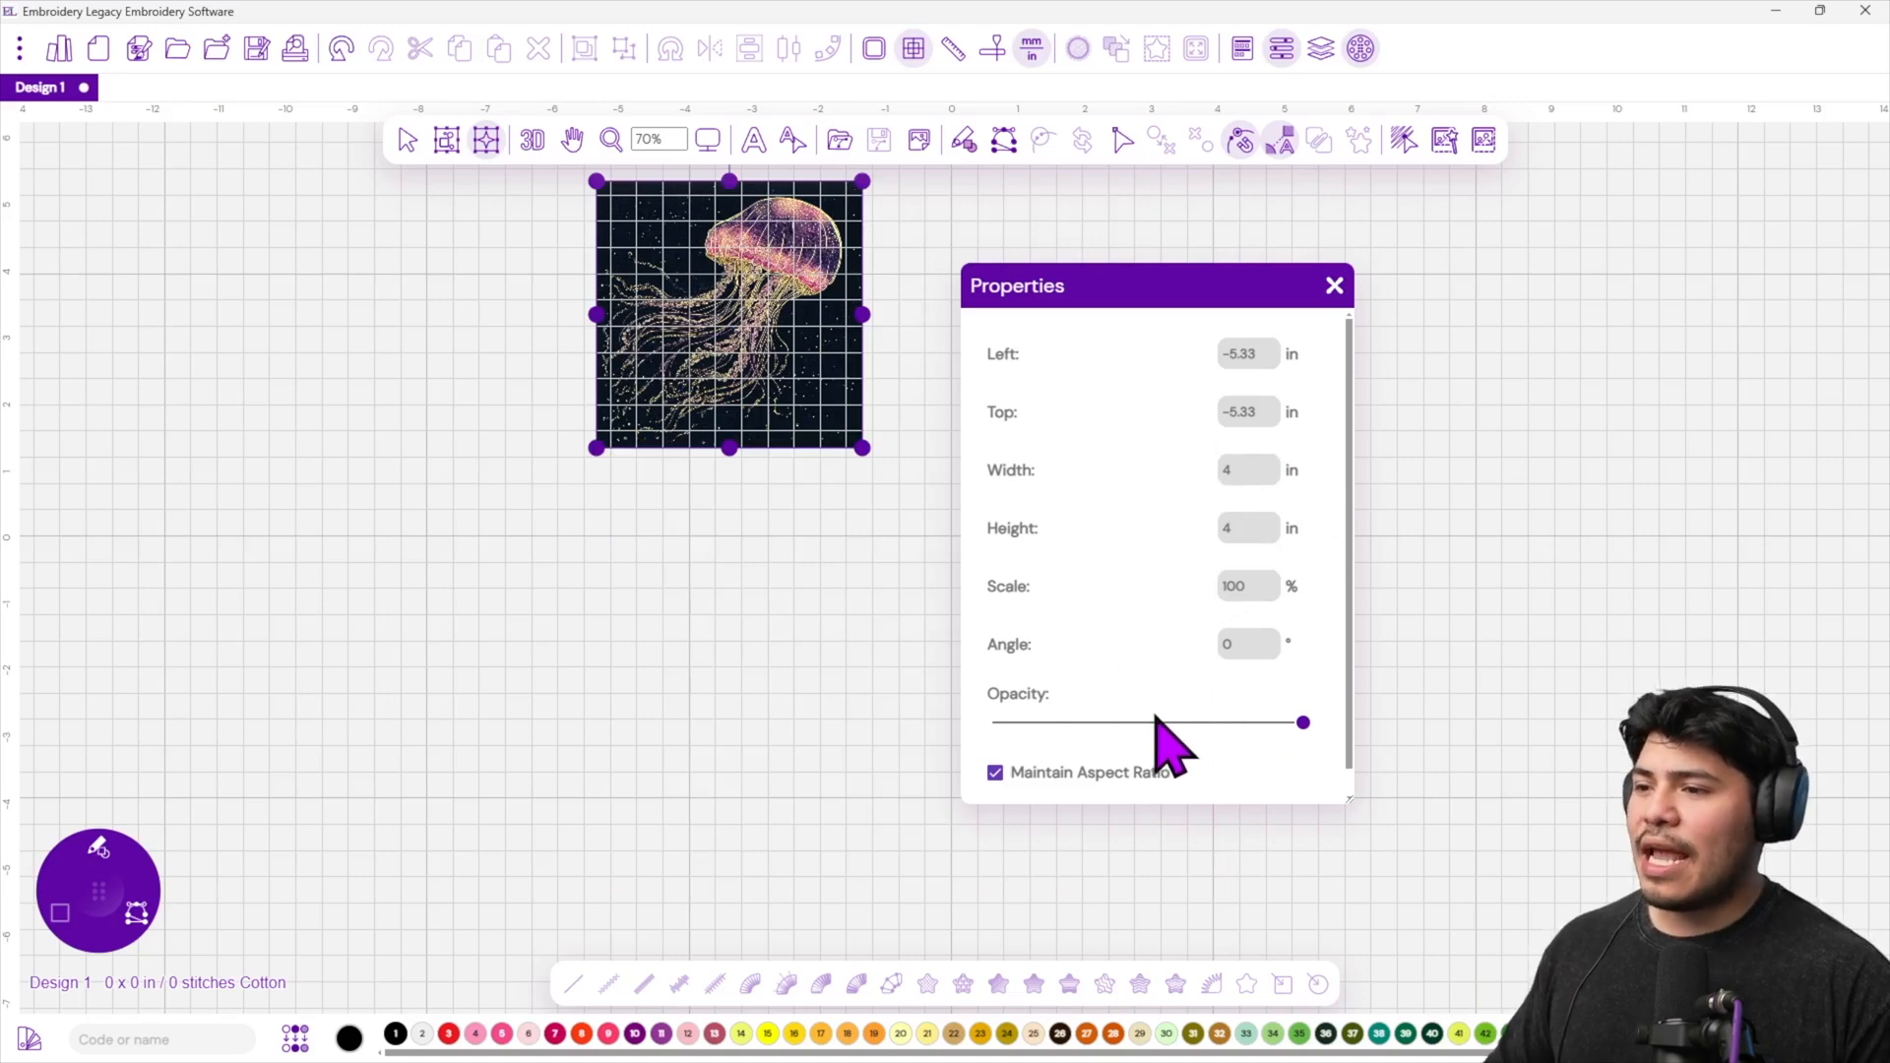
Reduce the backdrop's opacity to about half, close its properties and deselect it.
left_click_drag(1149, 725, 1169, 724)
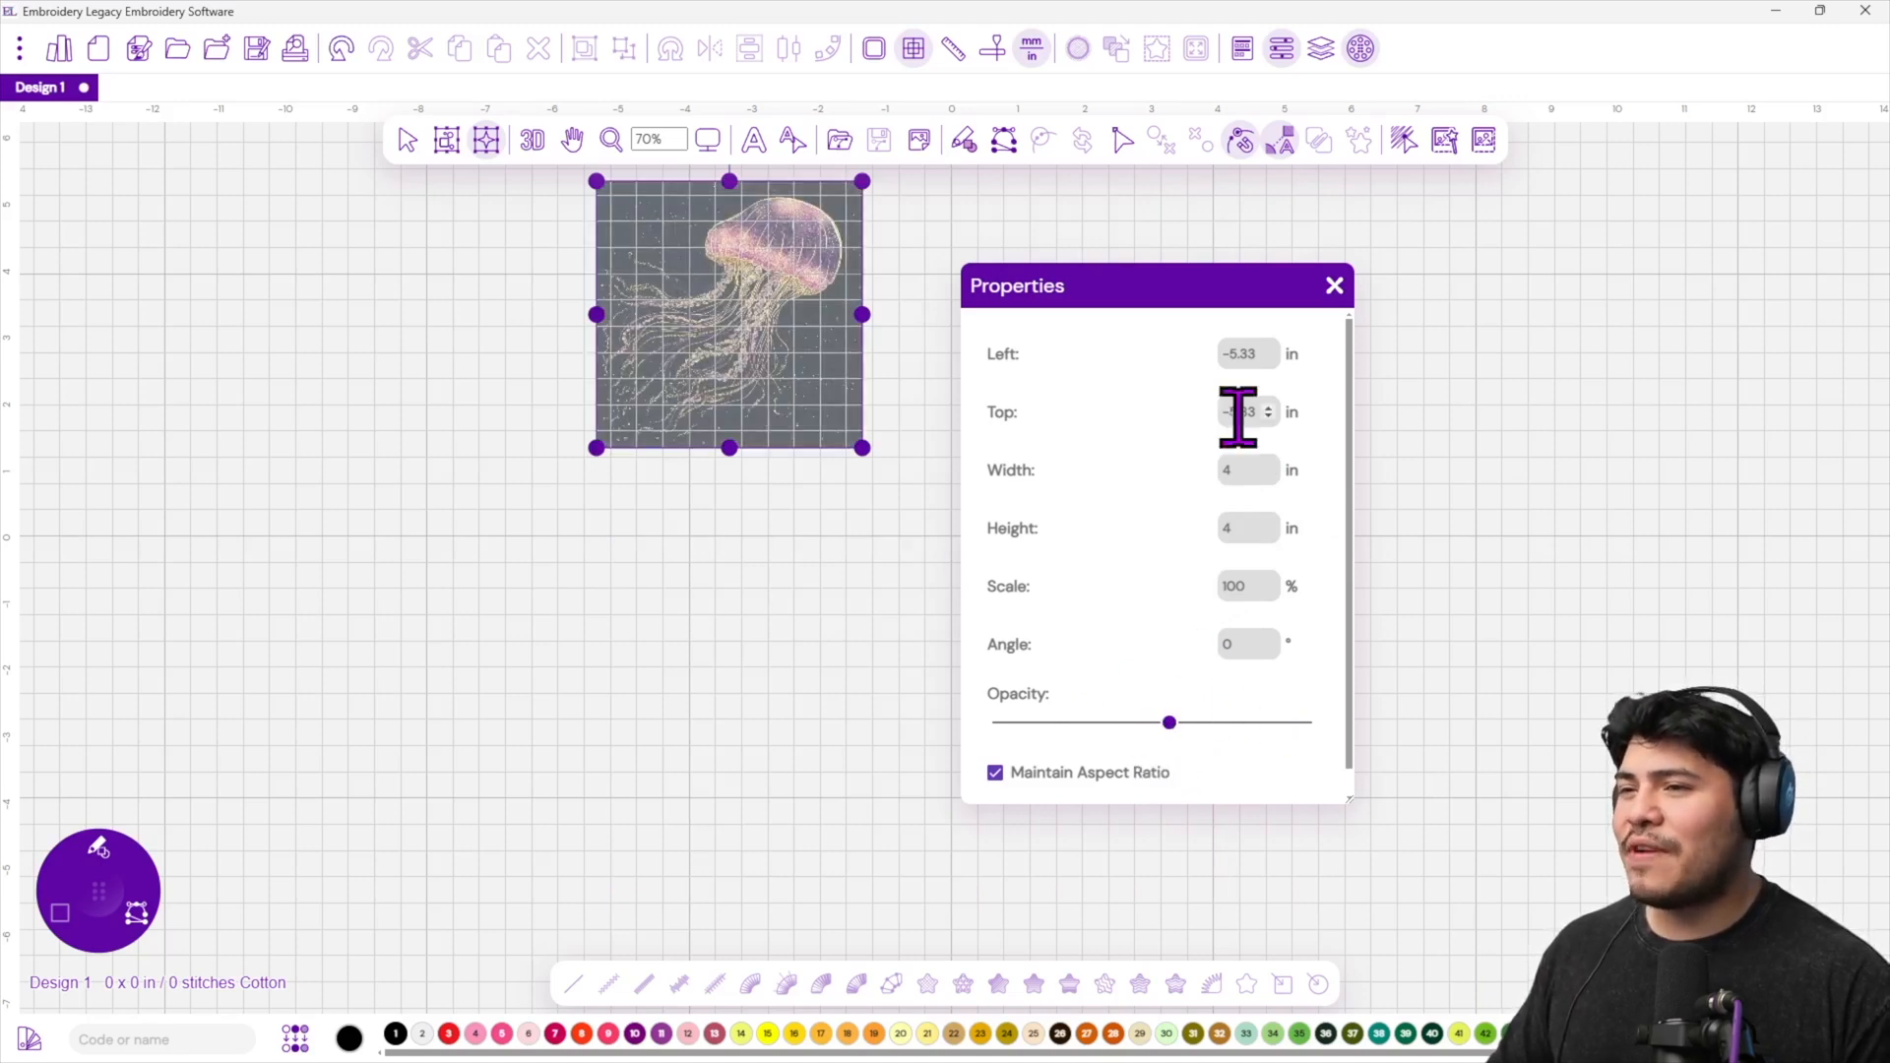
left_click(1334, 285)
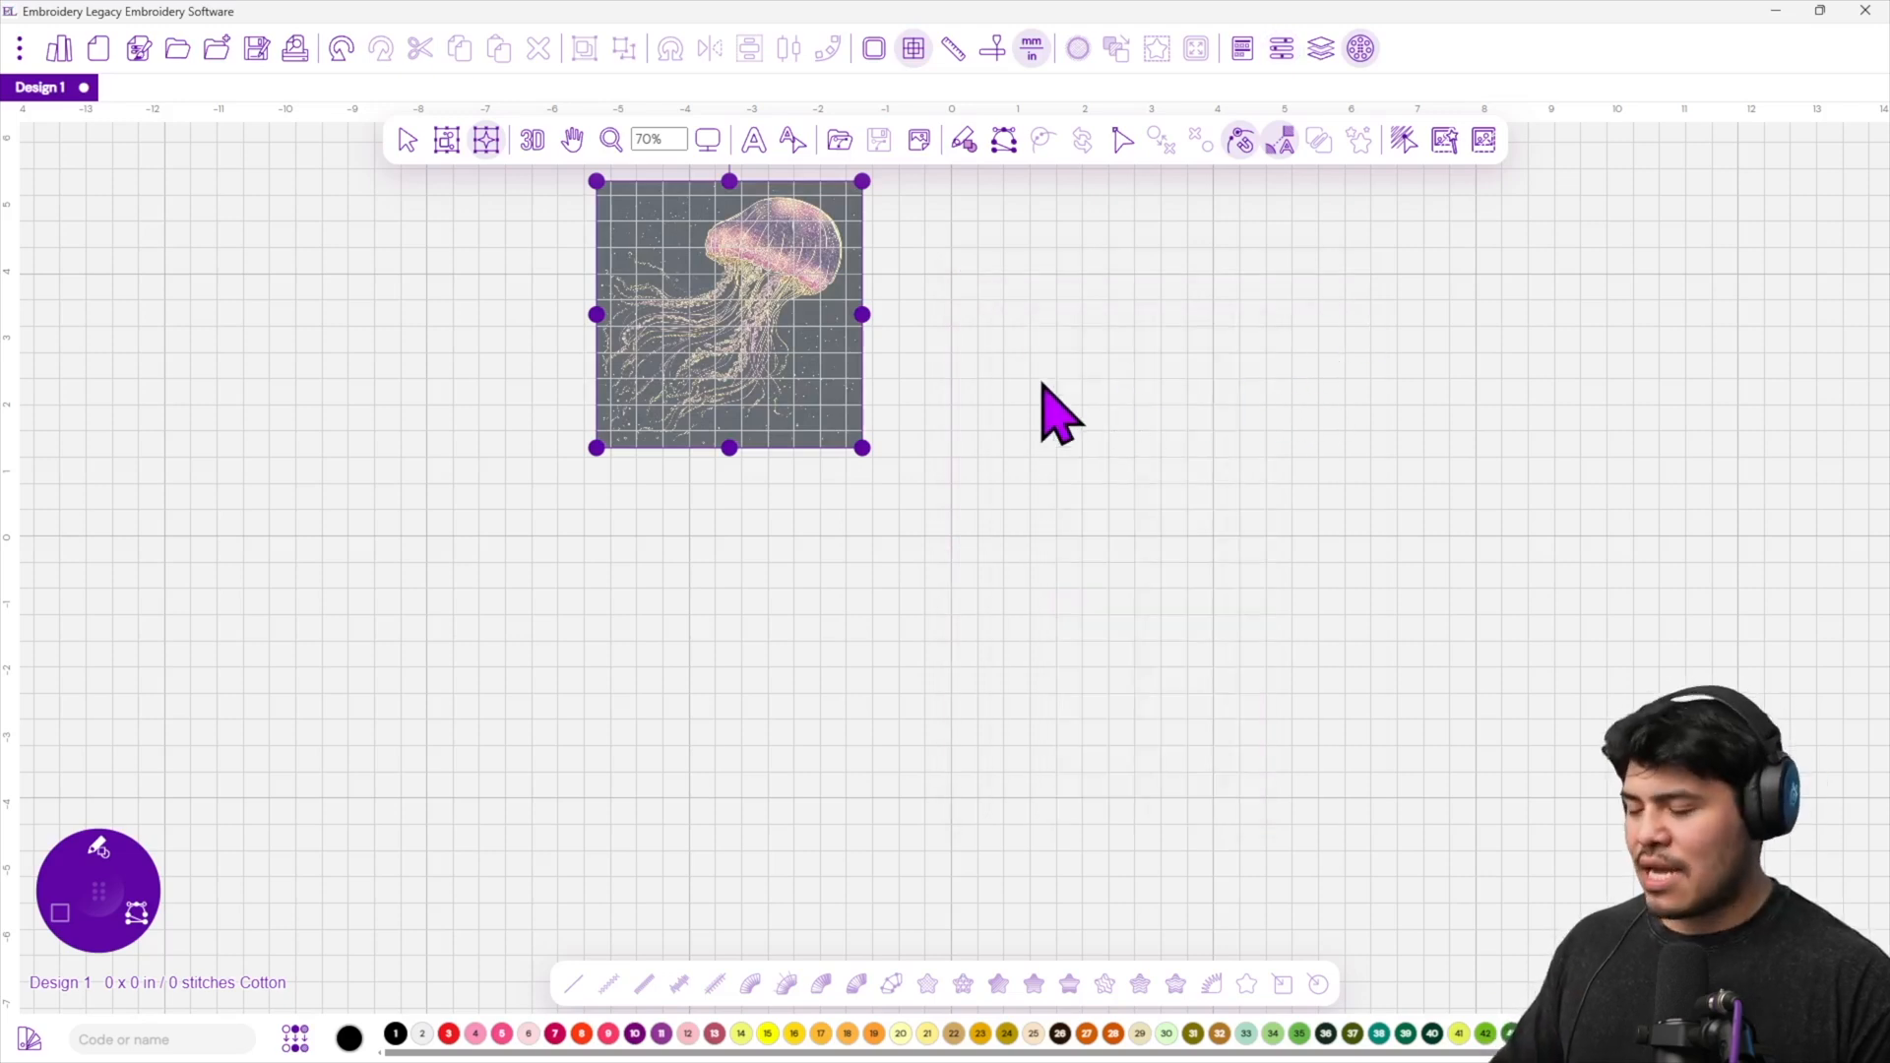
scroll(672, 211, "up", 5)
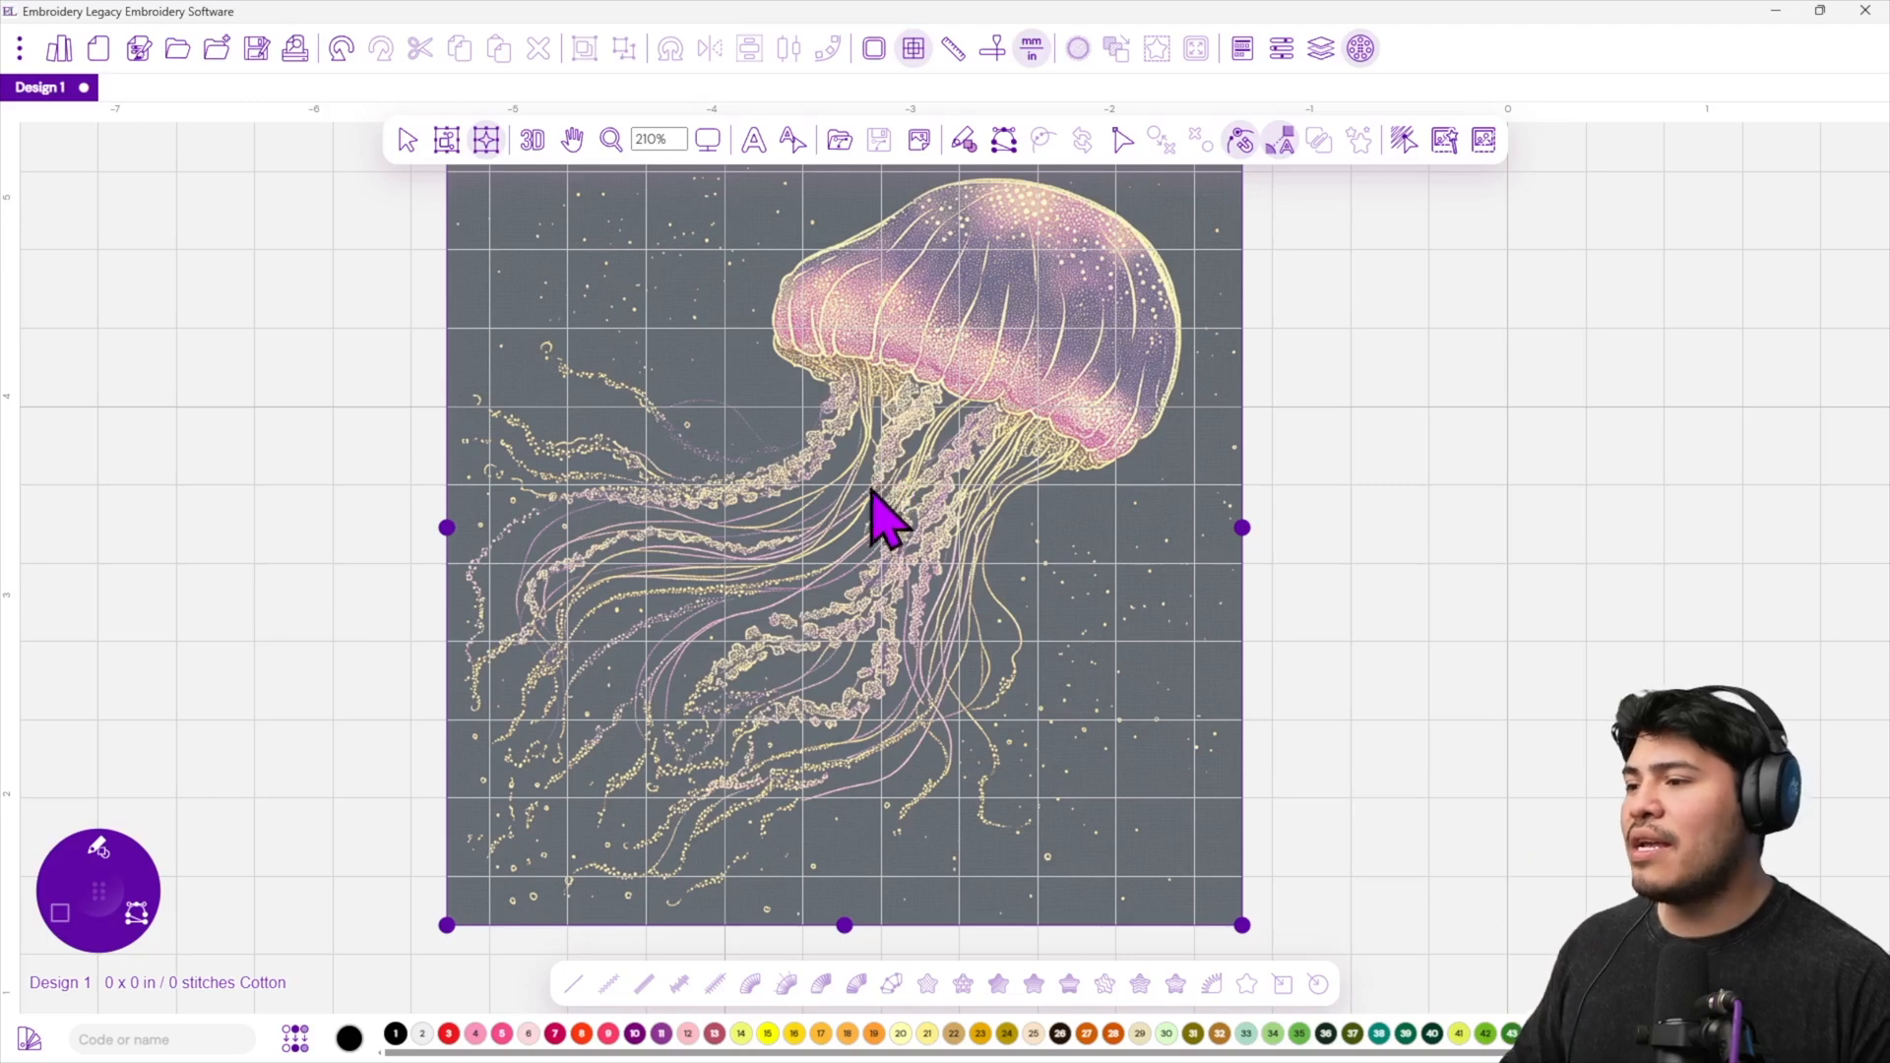
left_click_drag(916, 515, 961, 528)
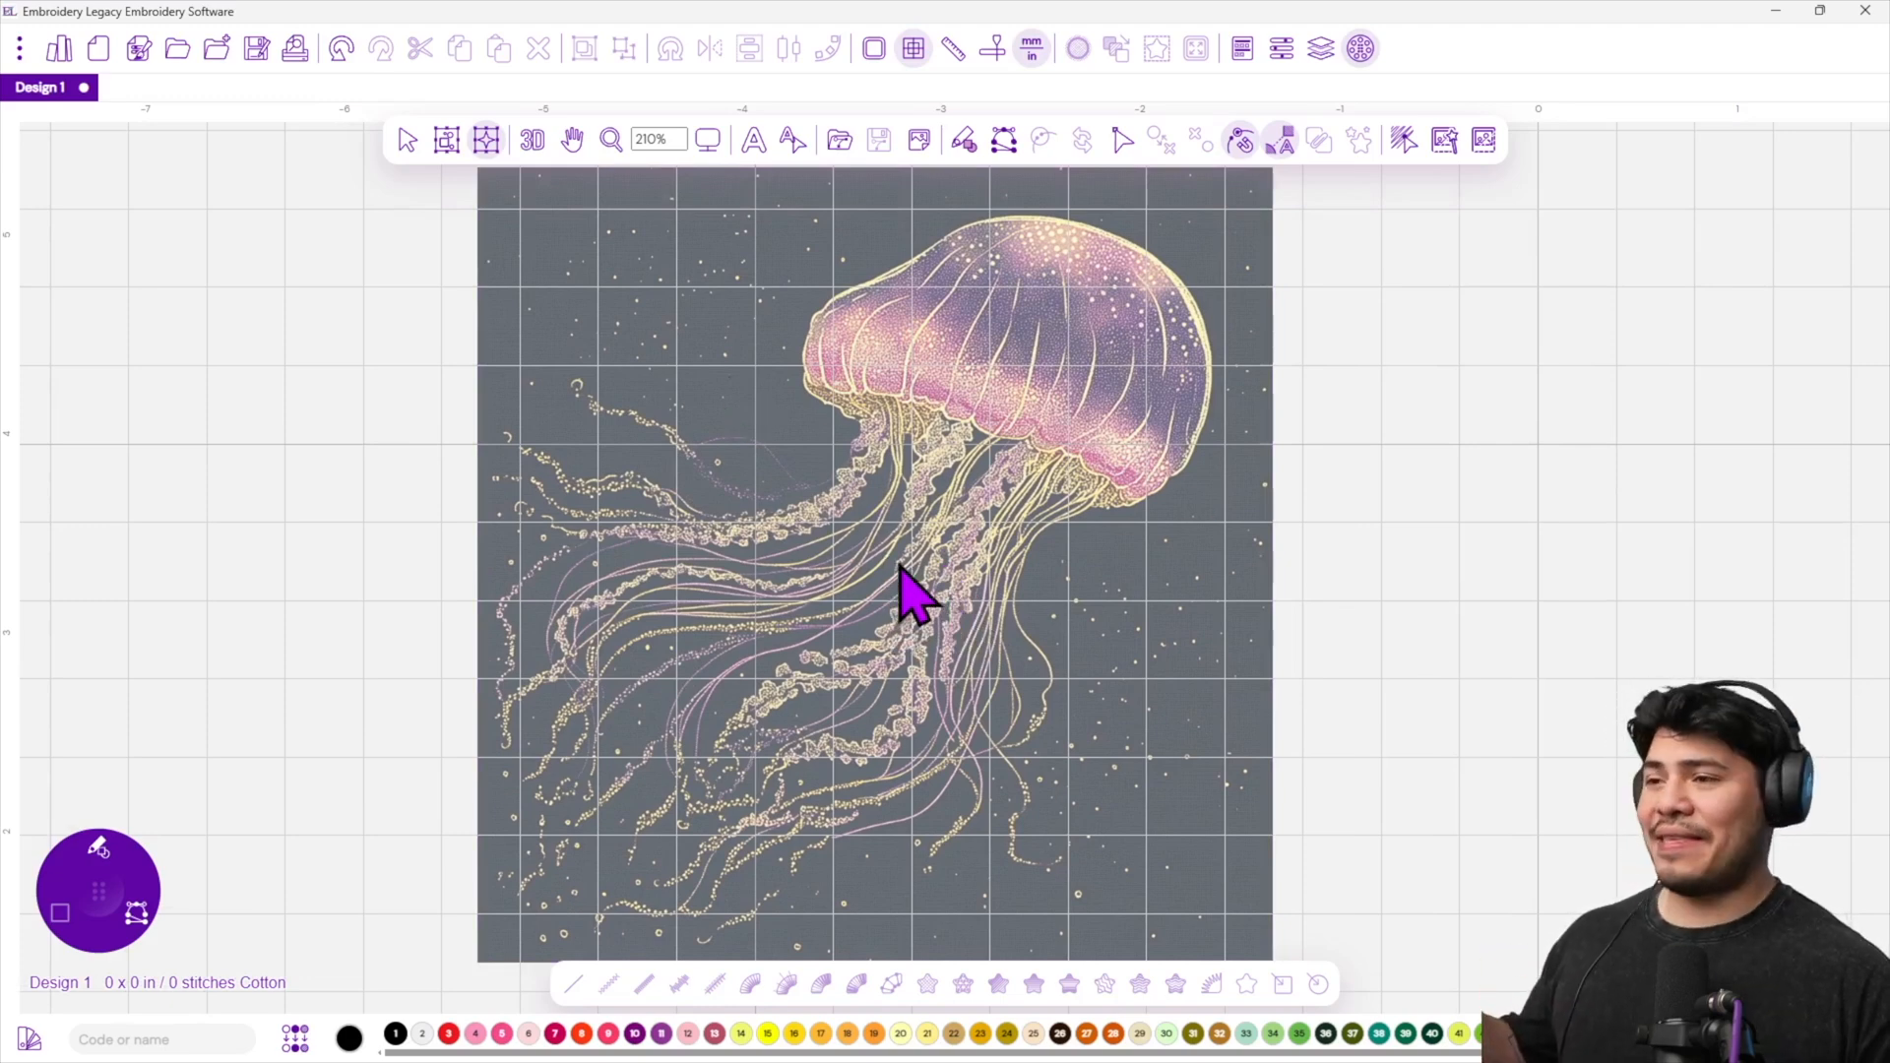
Place the tool wheel beside the jellyfish, choose the Run brush and pick its stitch length.
left_click_drag(109, 898, 1337, 615)
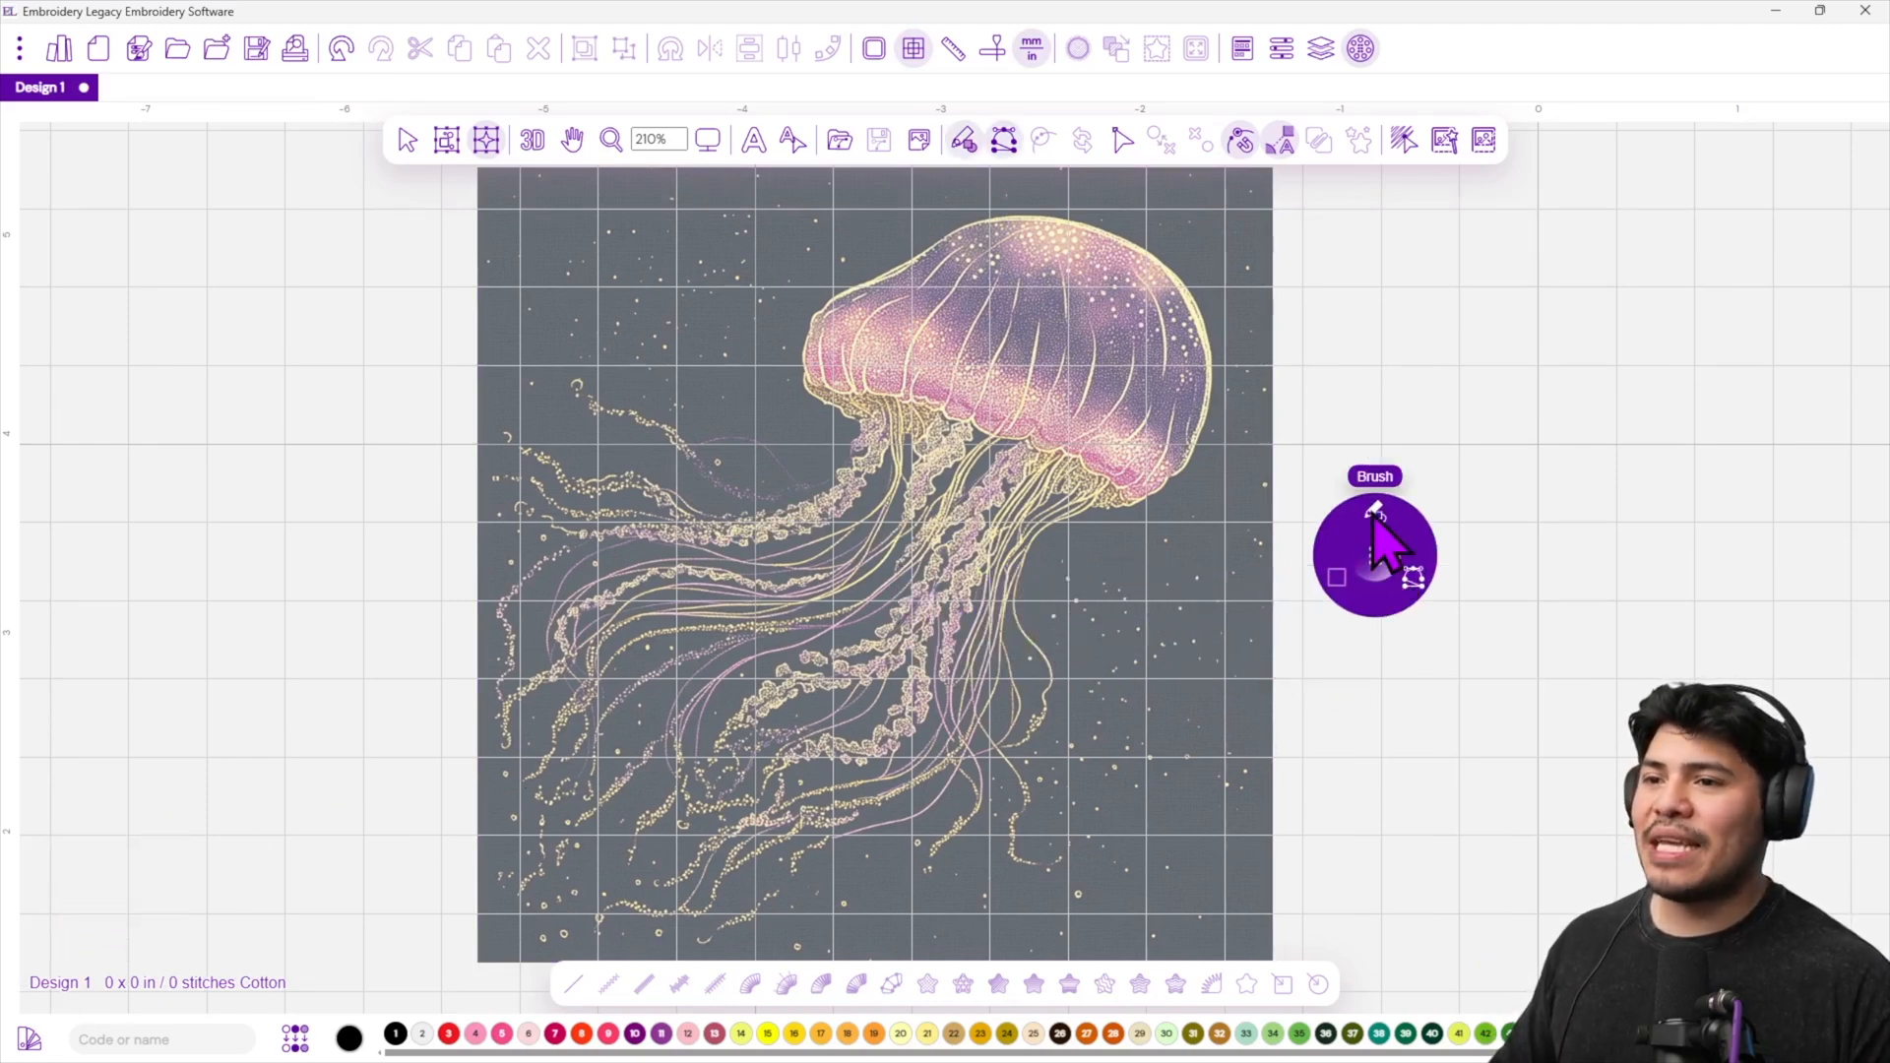
left_click(1314, 537)
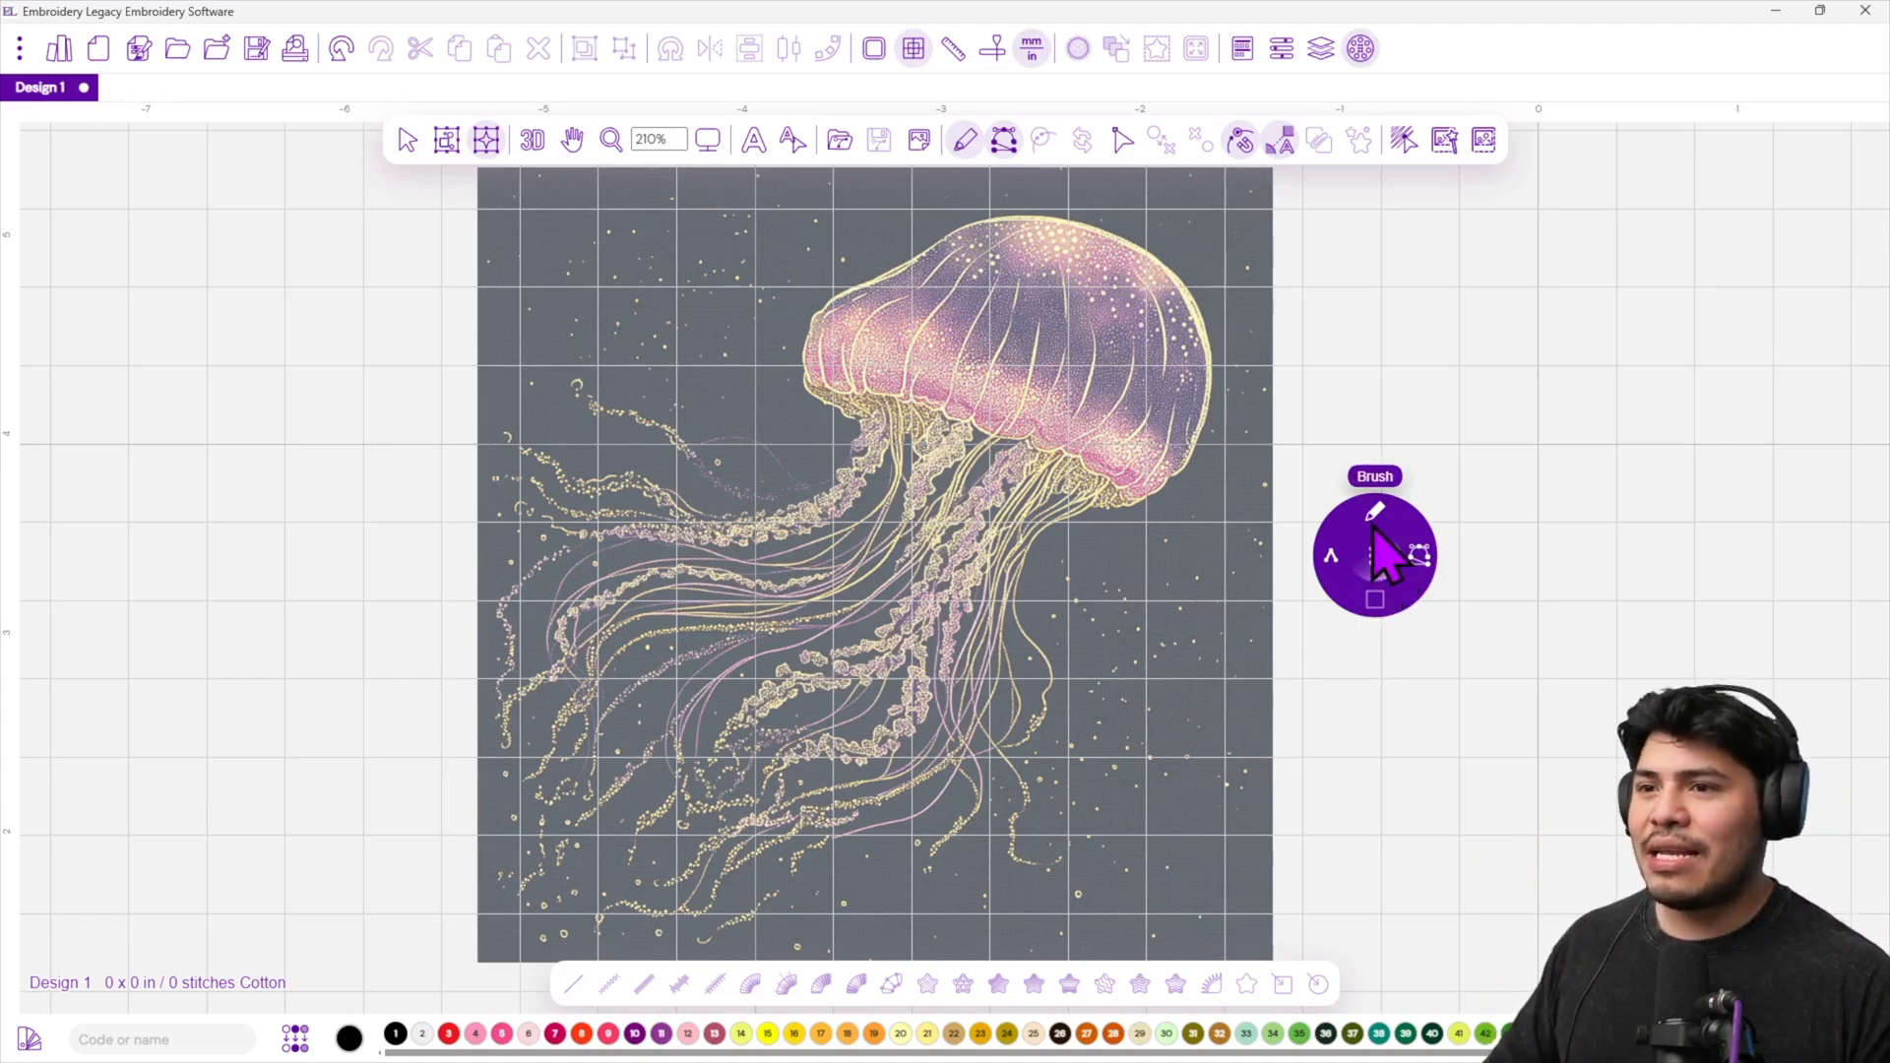
left_click(1376, 551)
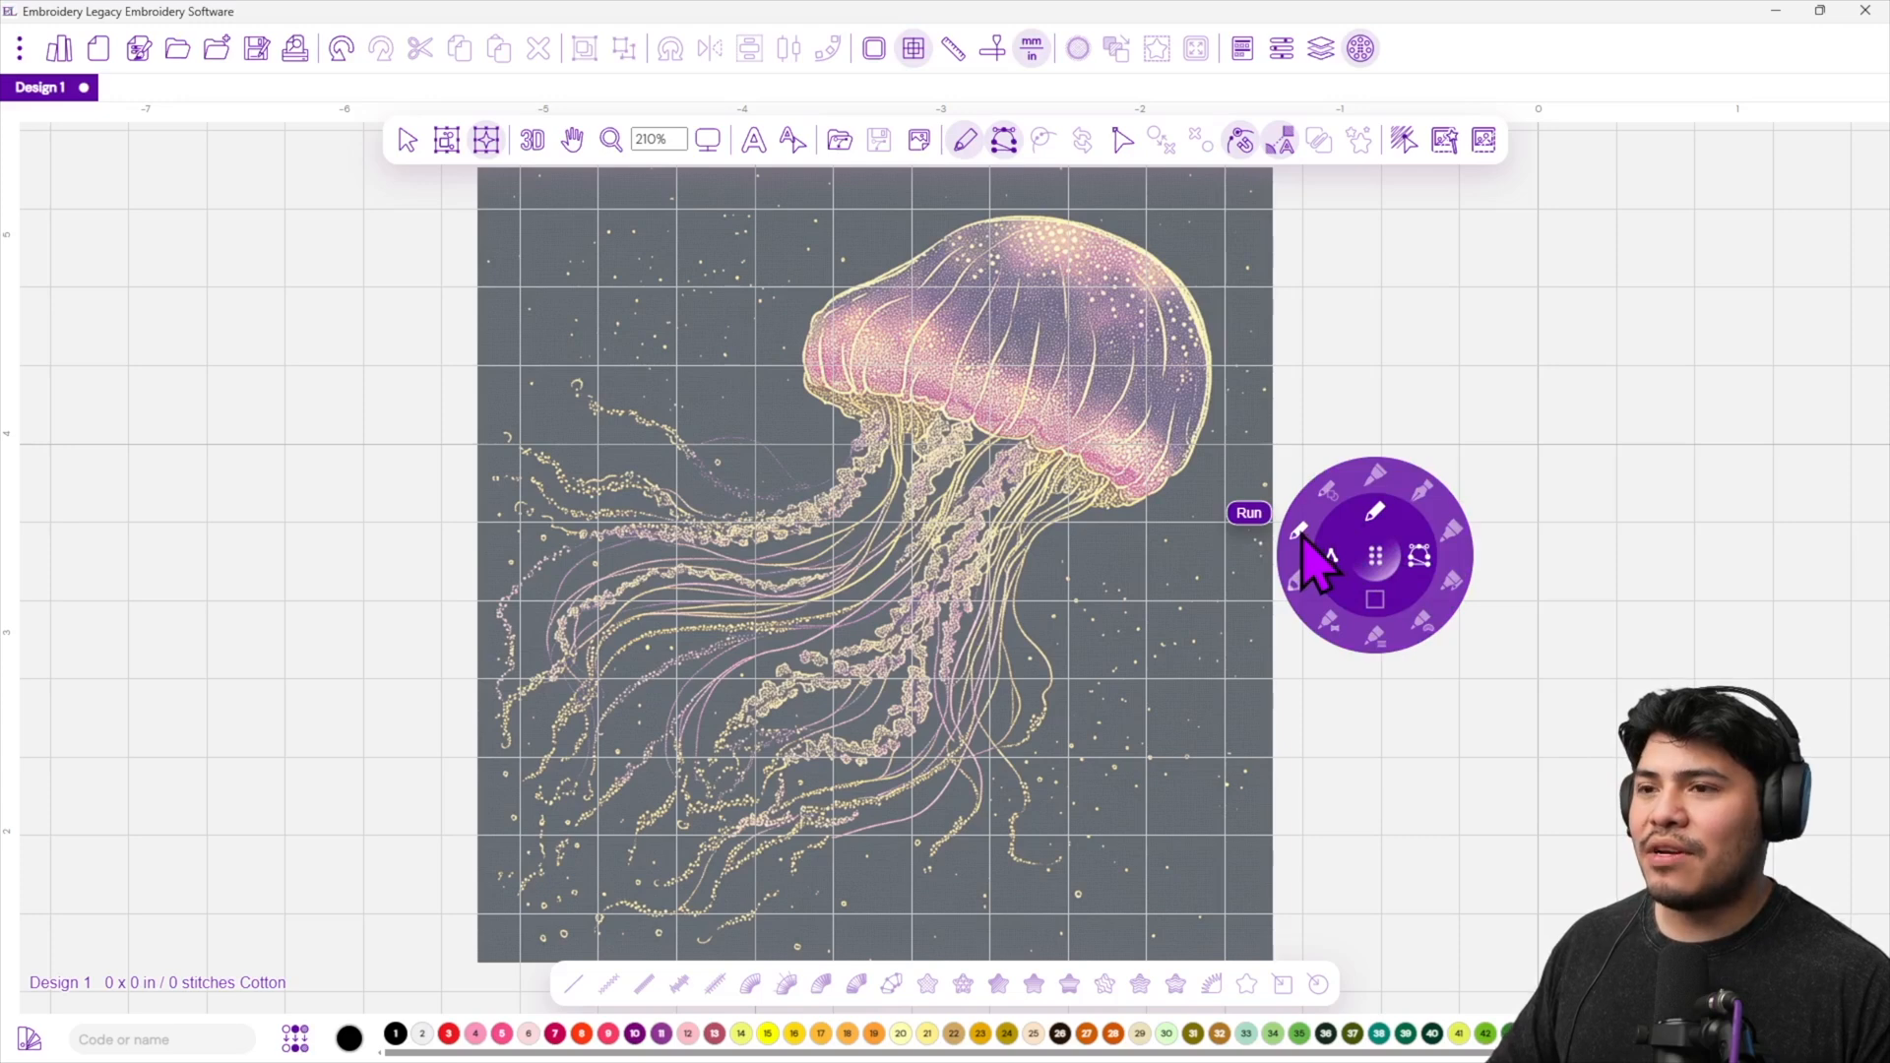
left_click(1299, 533)
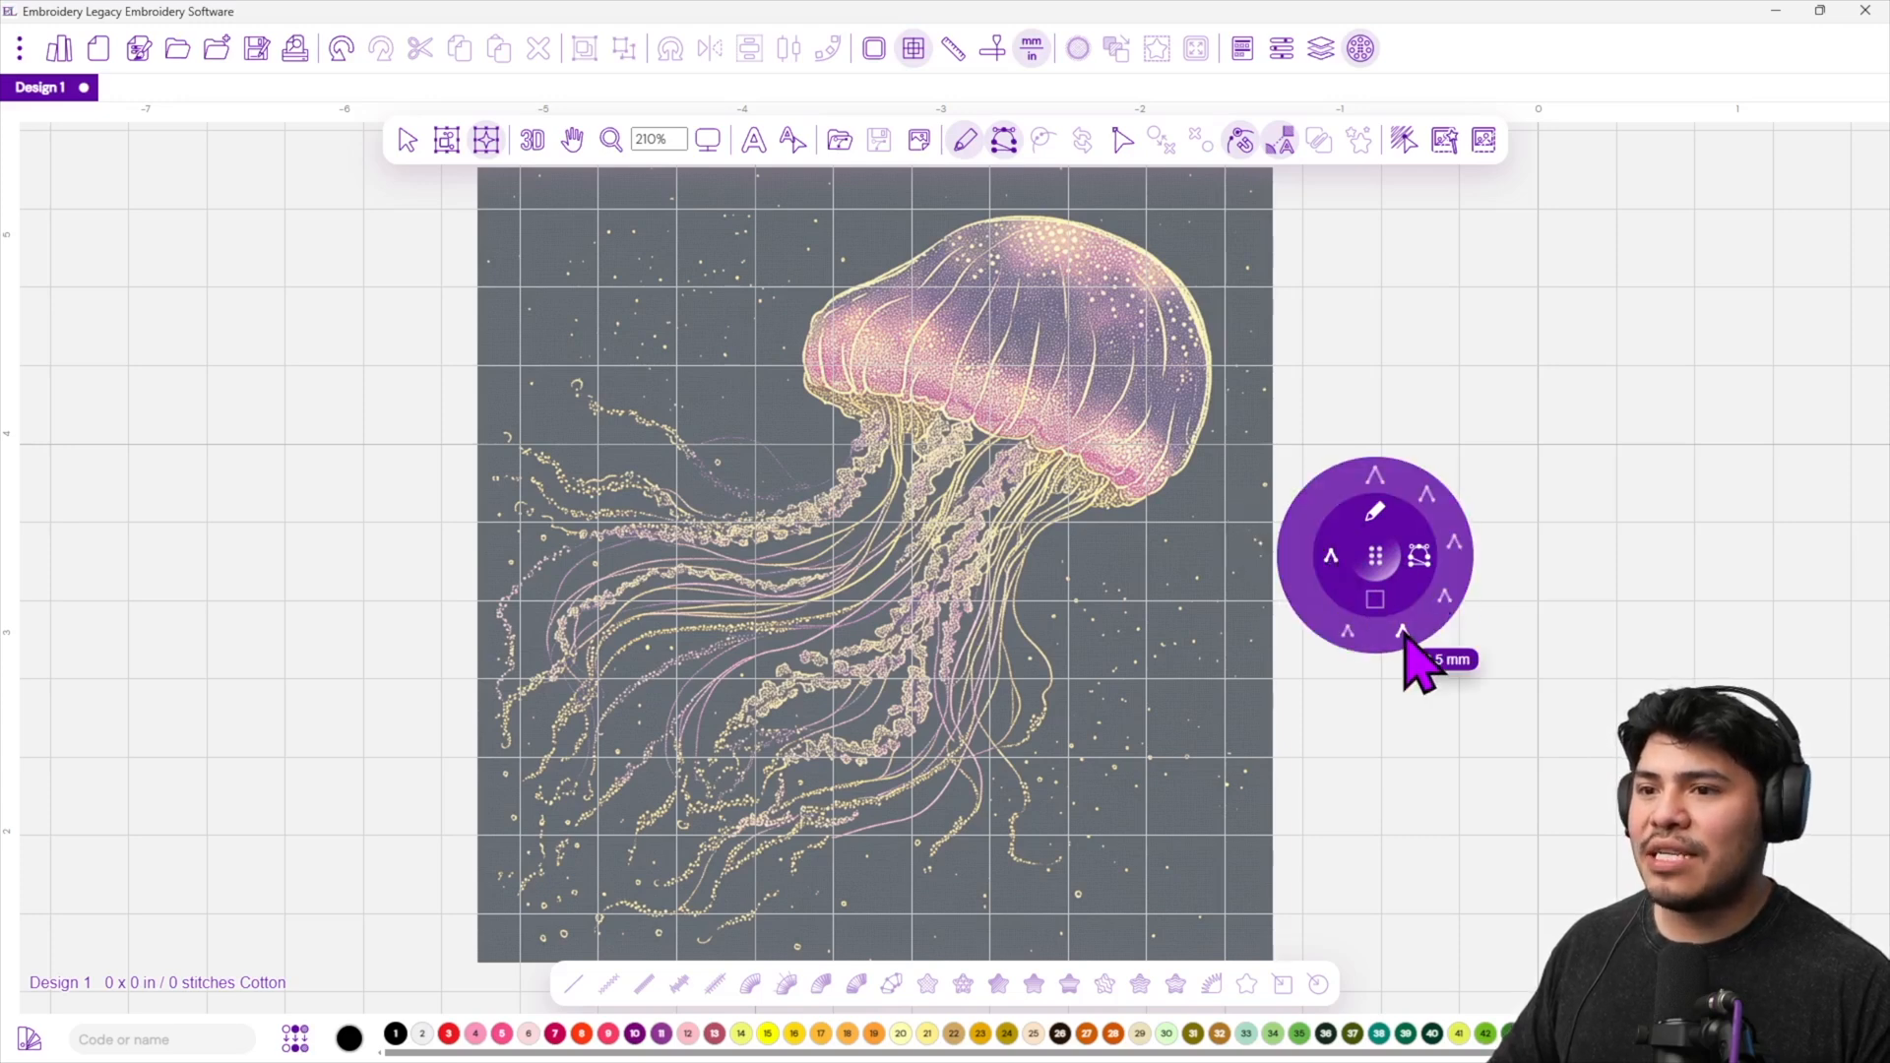
left_click(1447, 592)
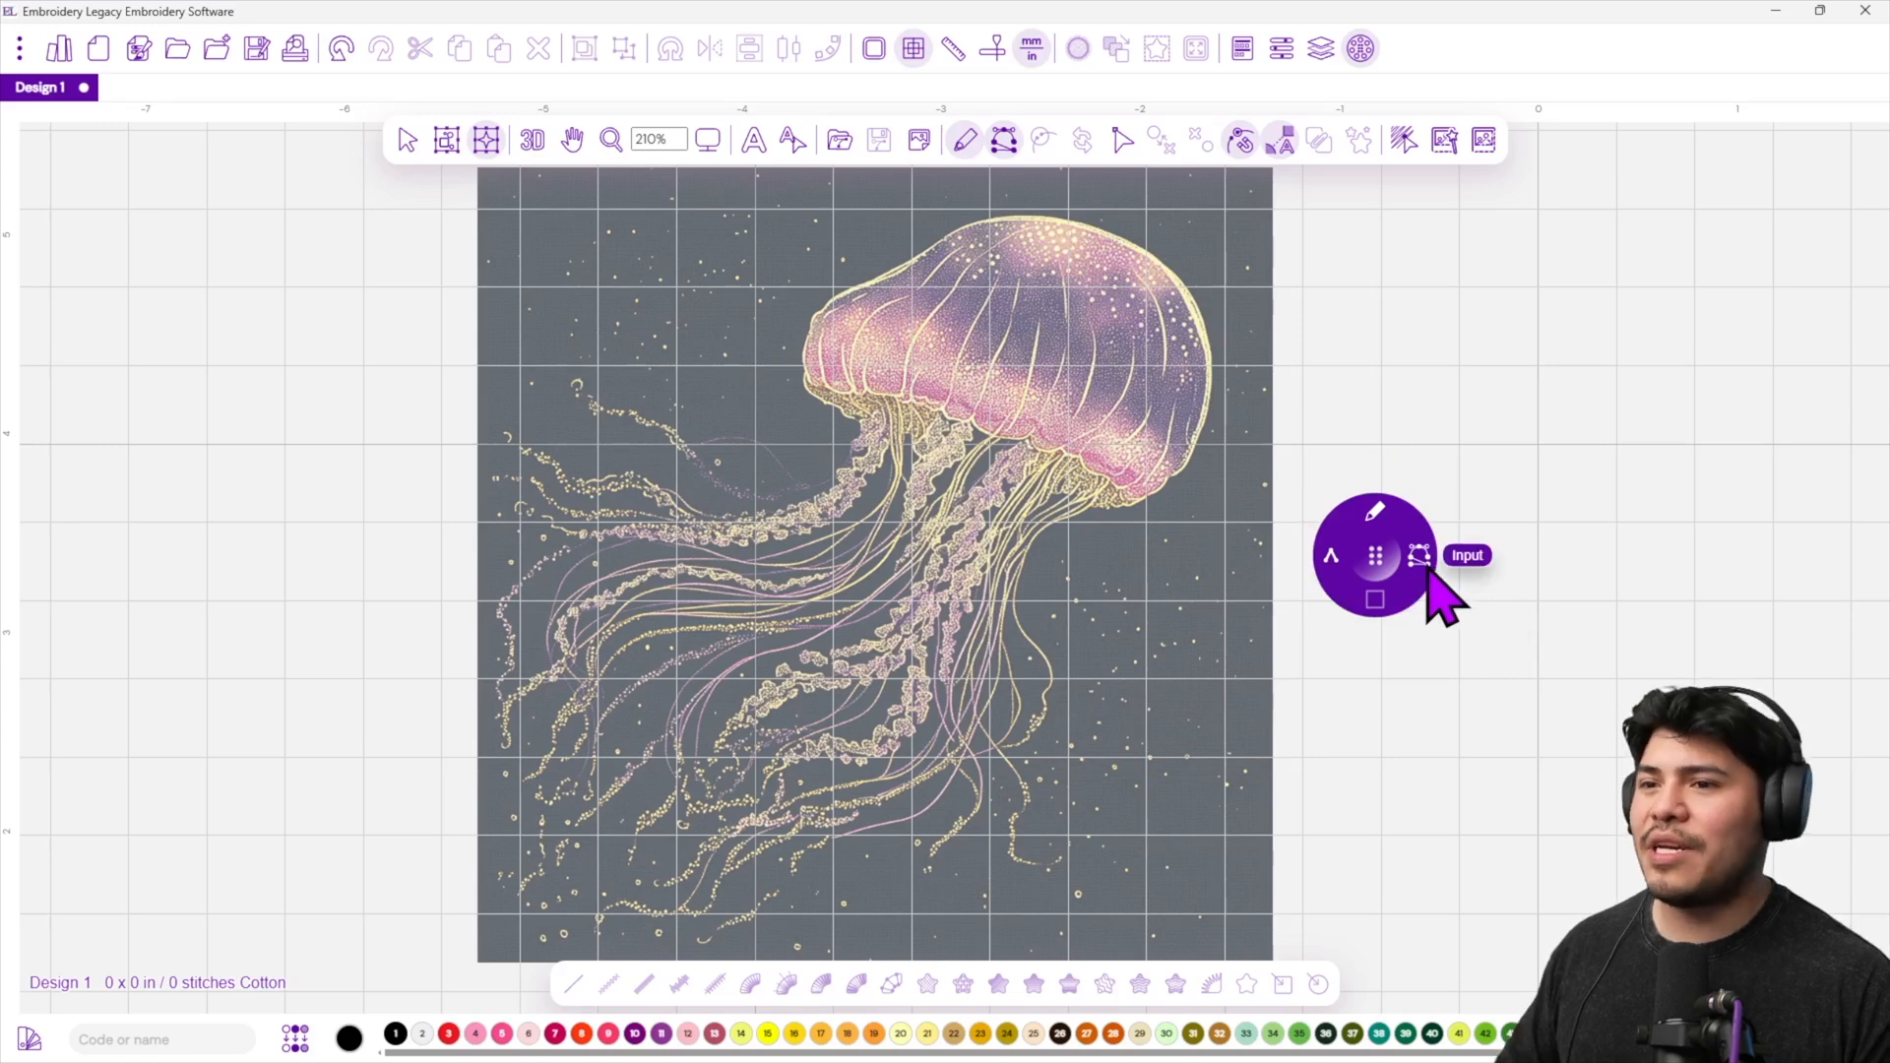
left_click(1447, 592)
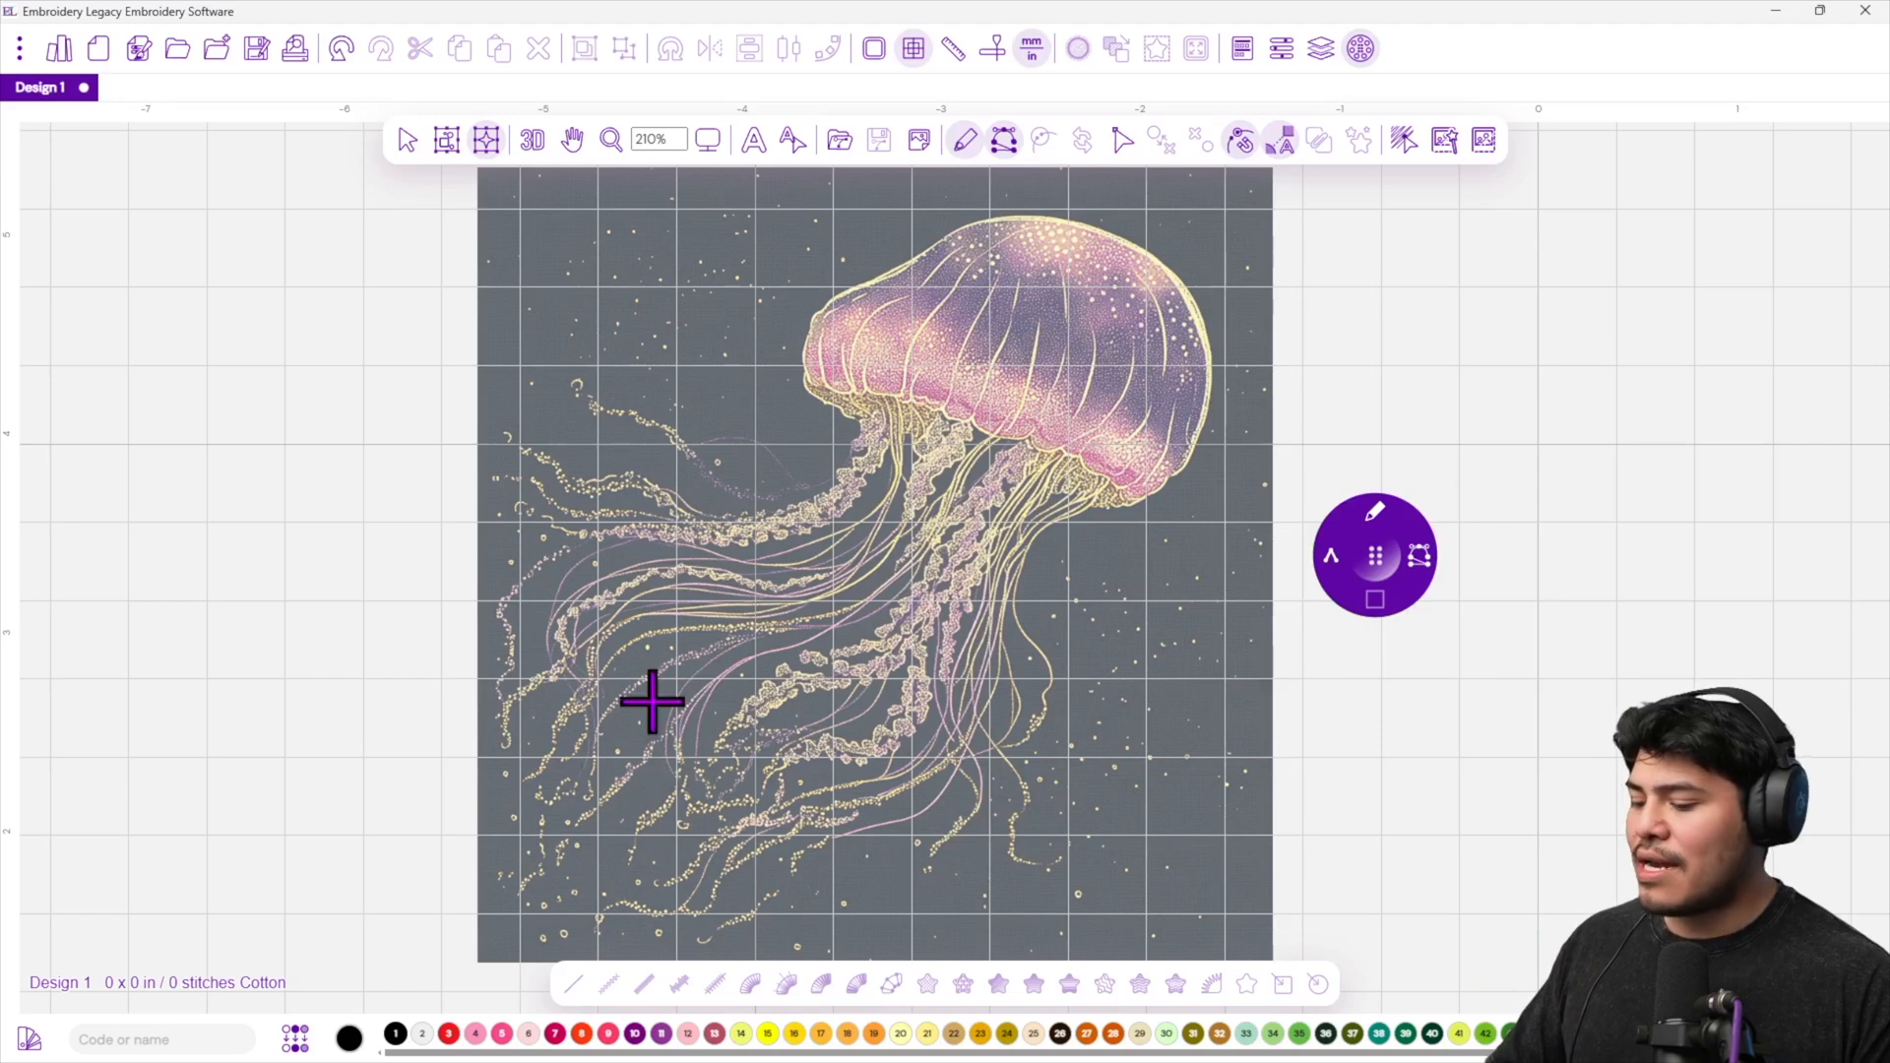
Digitize the bell's leftmost vein as a run line in red thread 3, doubling back to its base, and show the stitches in 3D.
left_click(447, 1033)
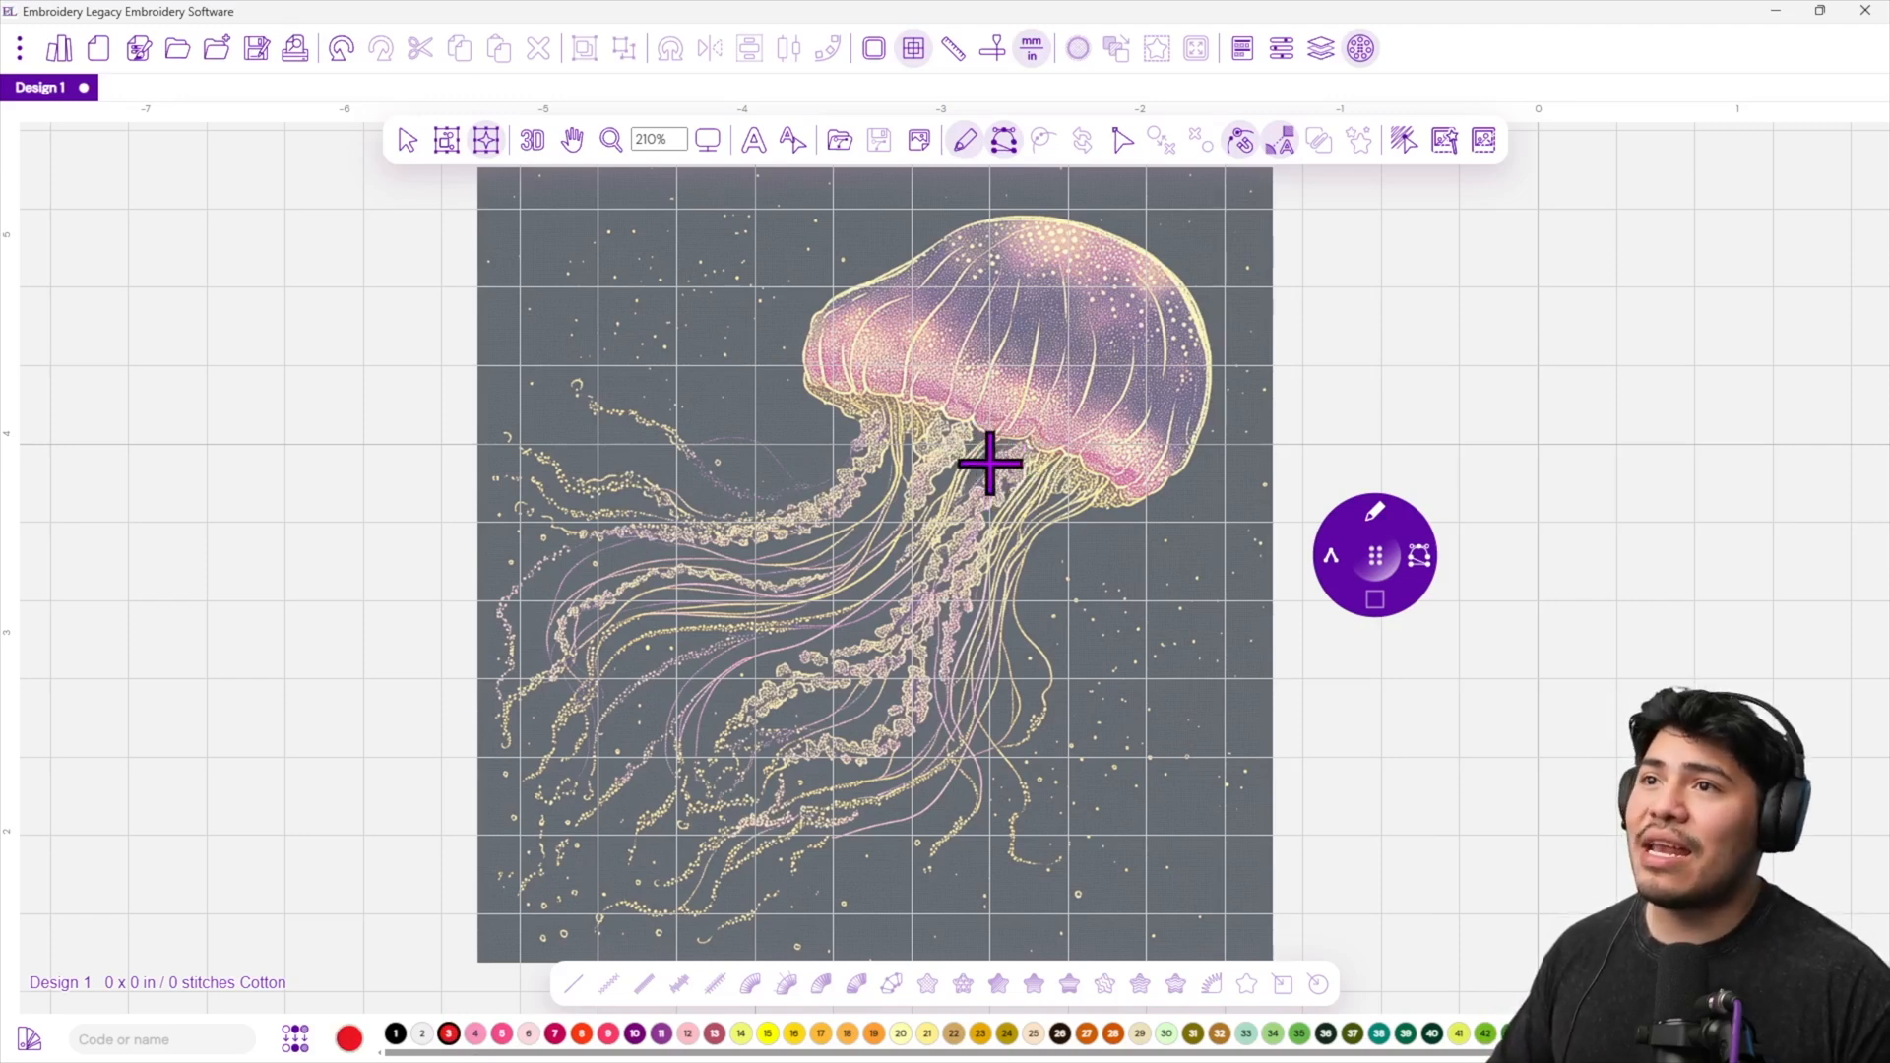
scroll(686, 504, "up", 3)
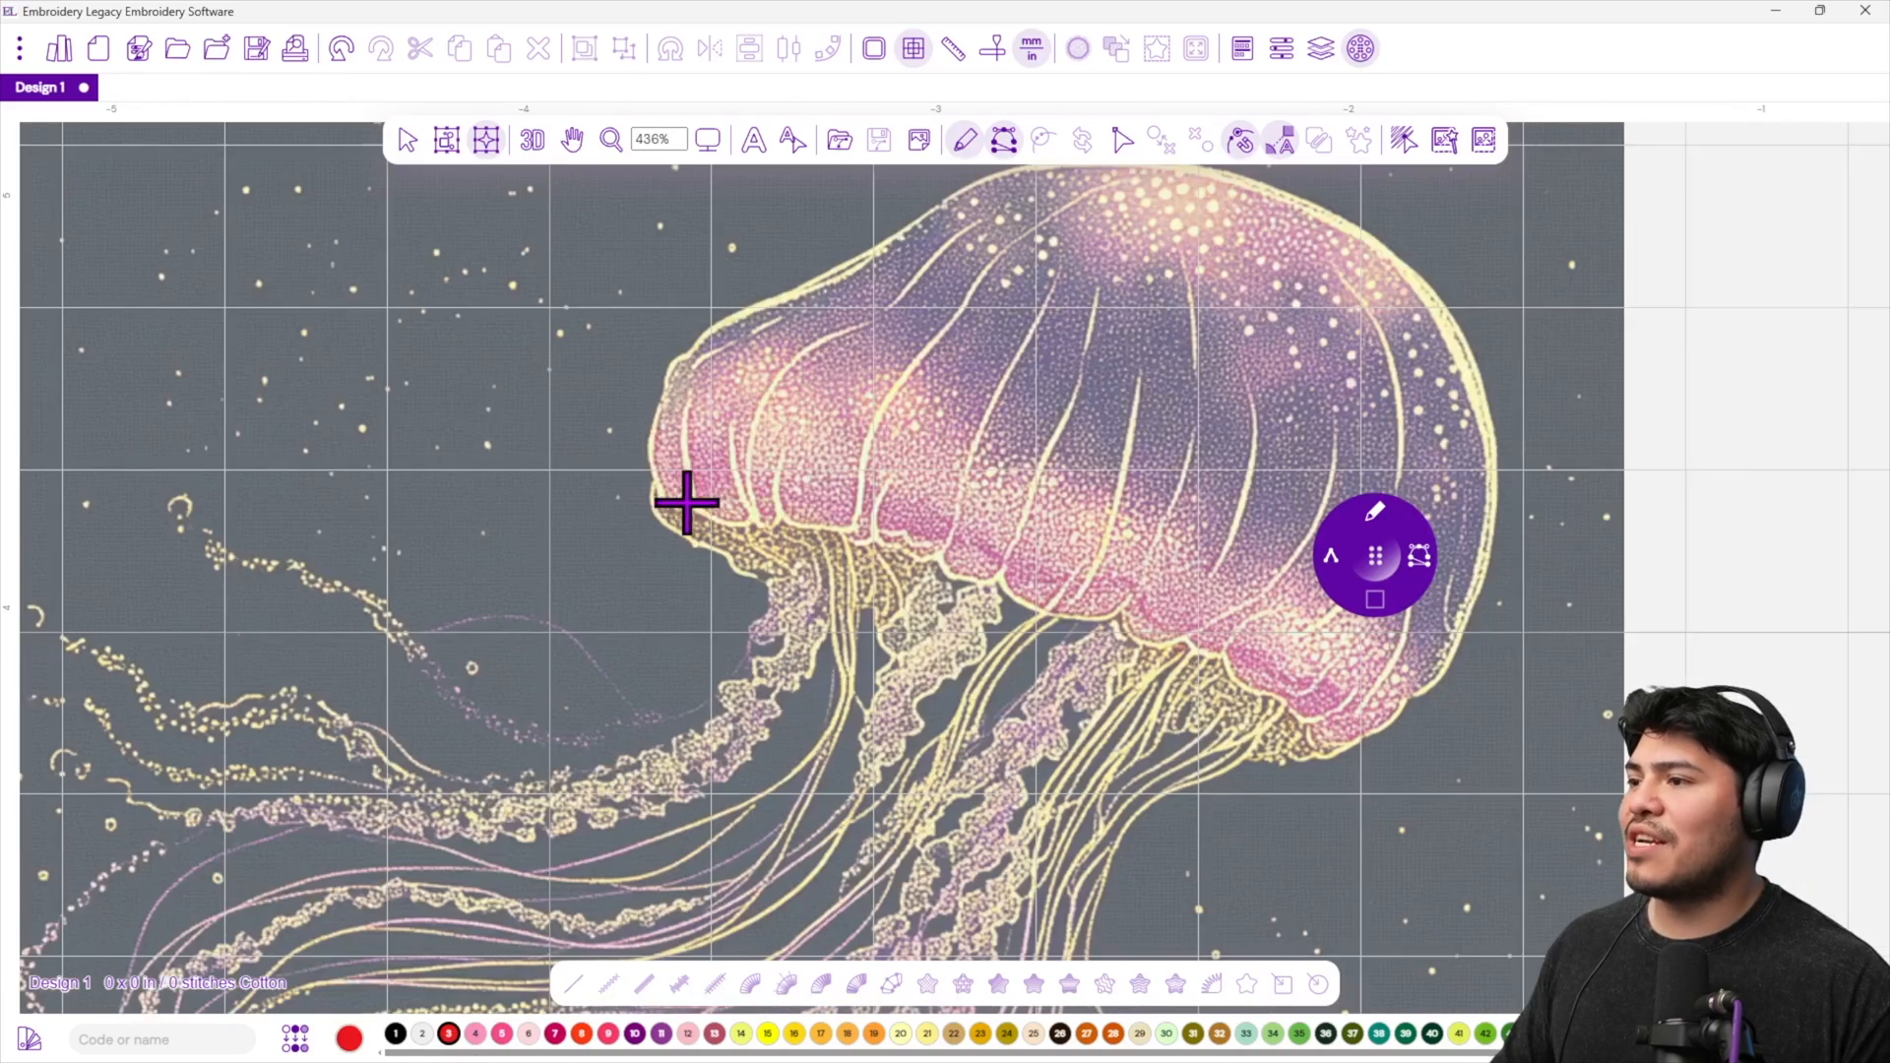
left_click(661, 516)
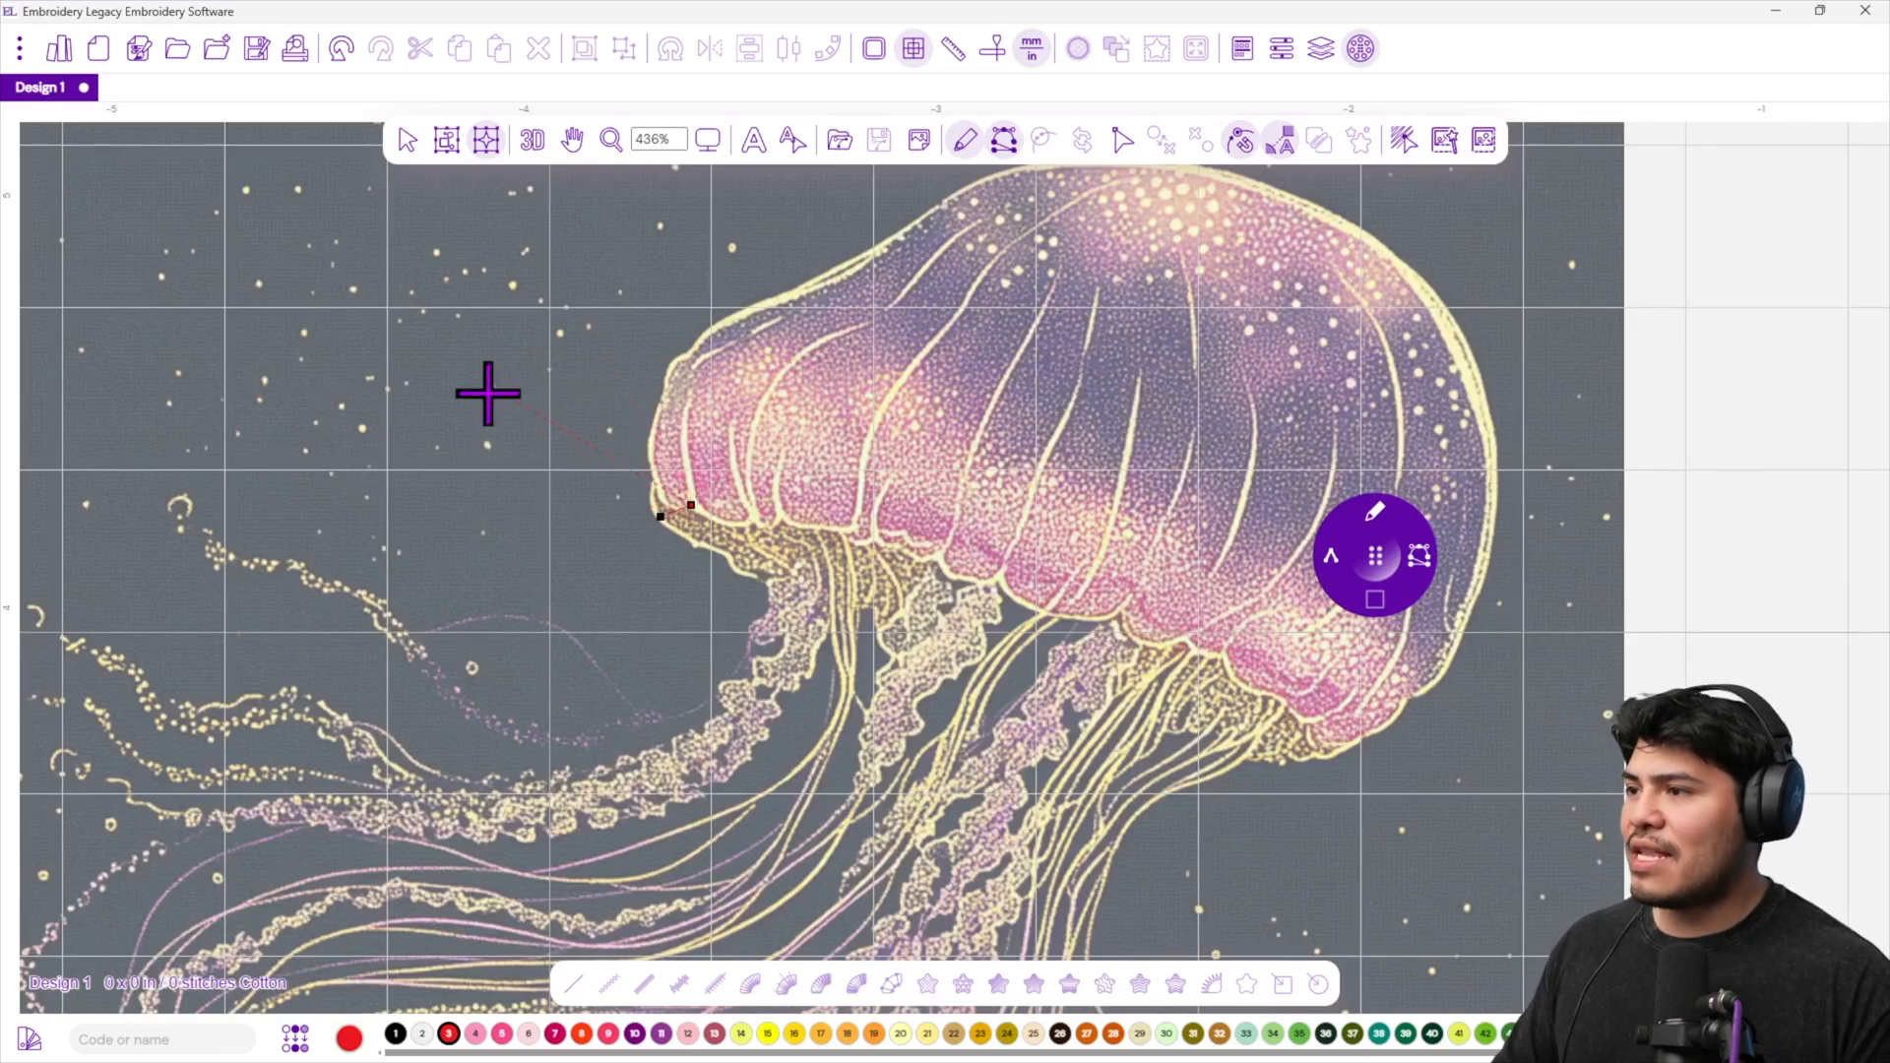
left_click(680, 430)
left_click(695, 362)
left_click(777, 322)
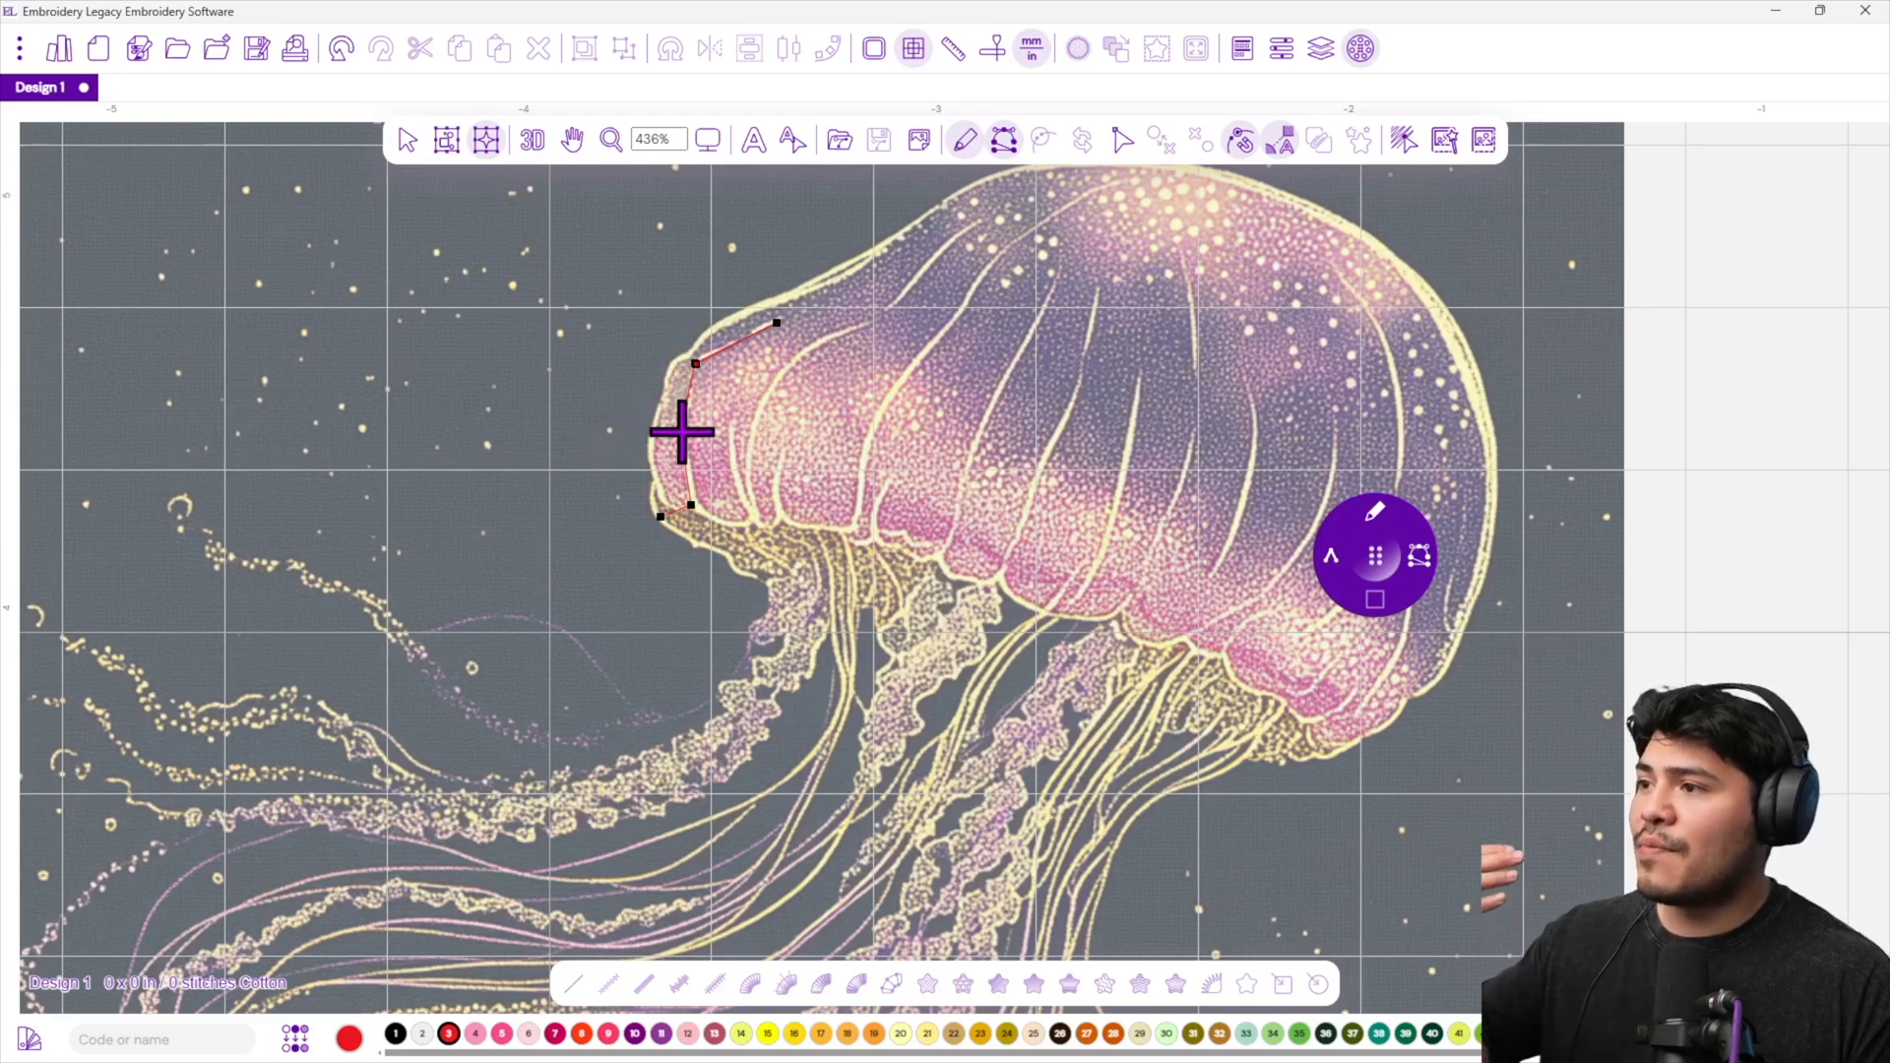
left_click(691, 504)
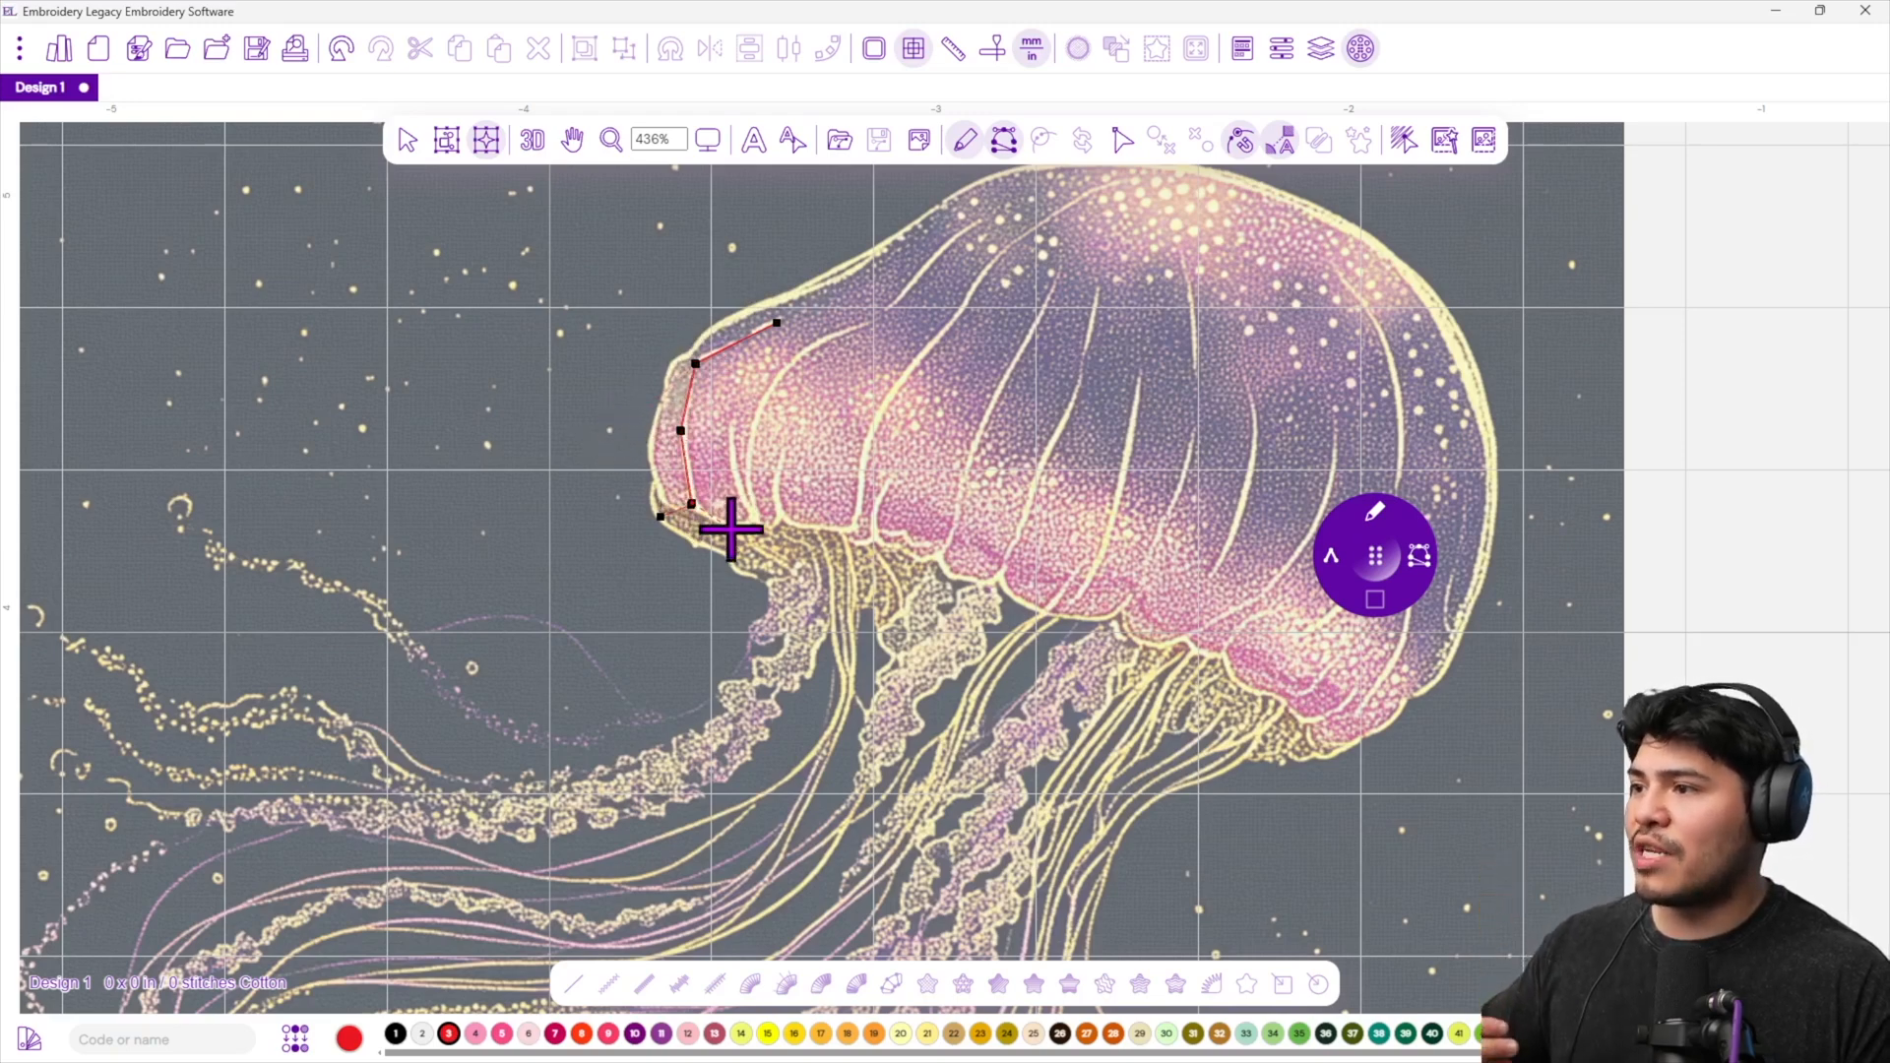
key("Return")
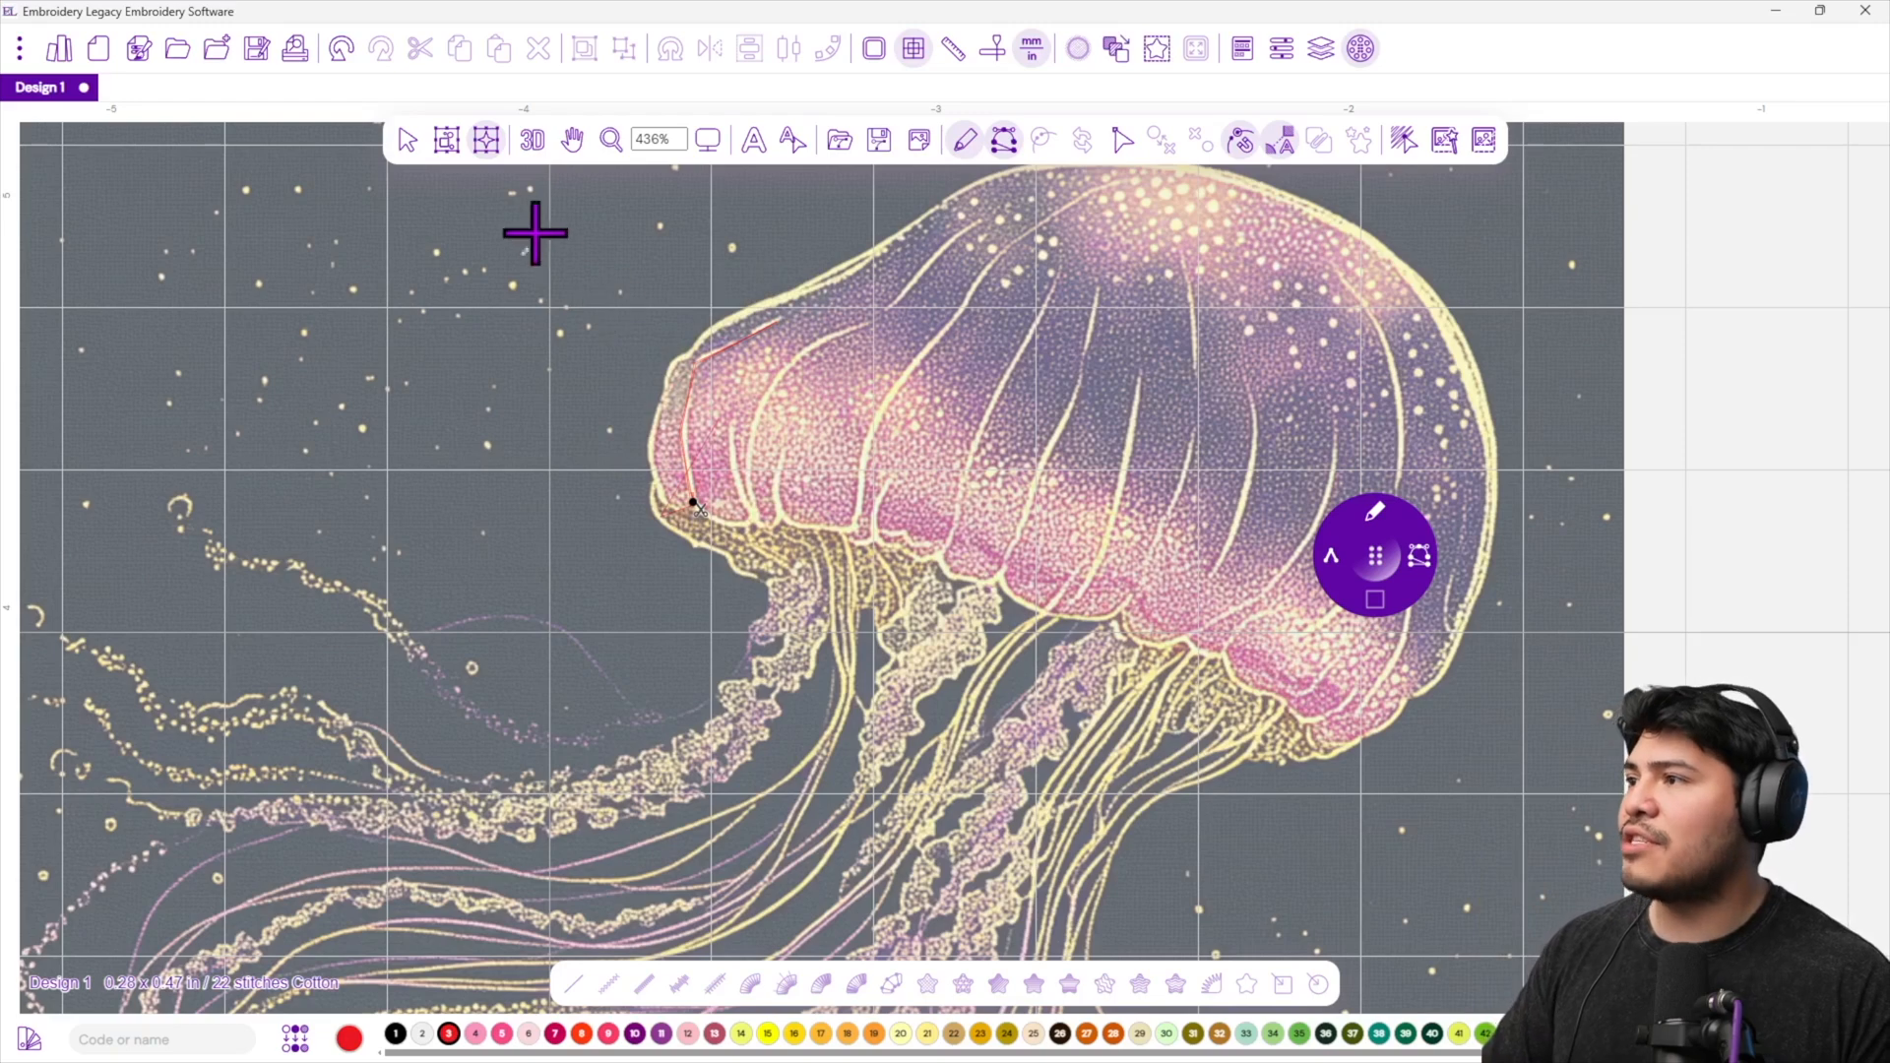
left_click(536, 153)
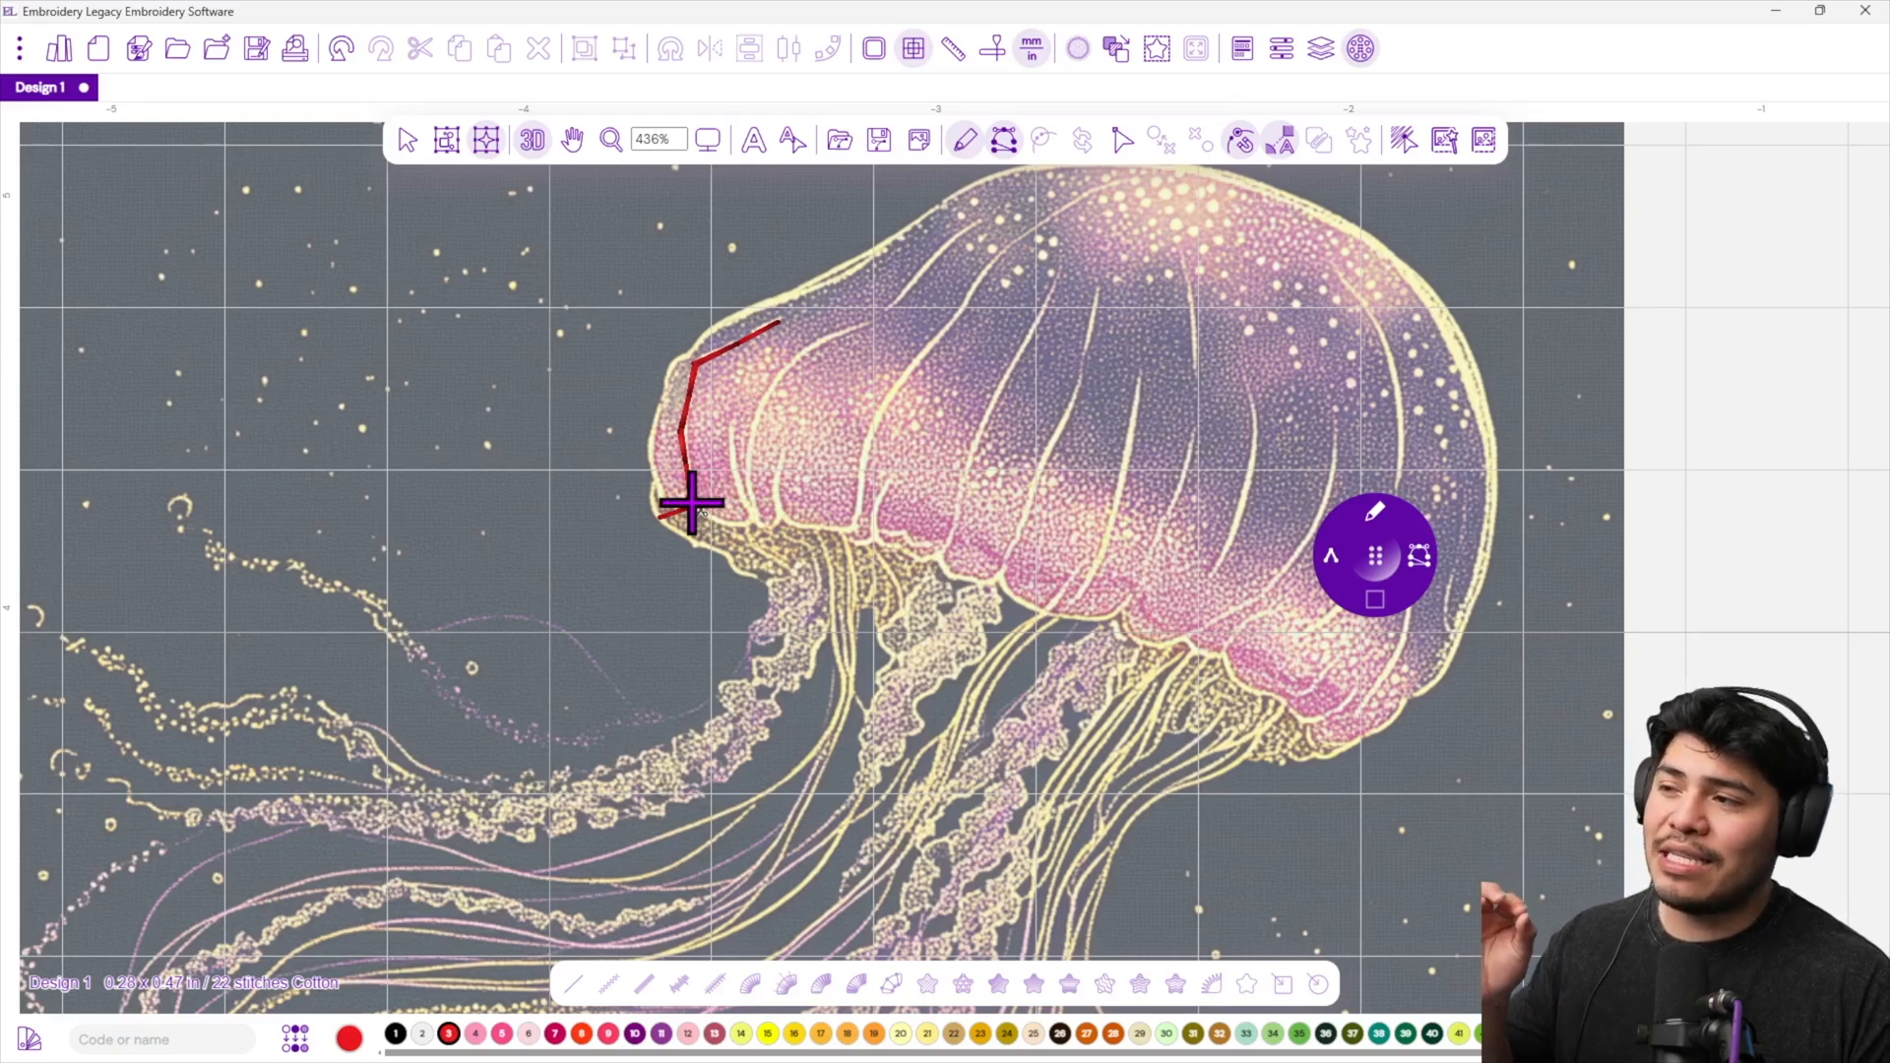
Start another run line along the lower rim, tracing the short second vein up and back and the long third vein to its tip.
left_click(723, 518)
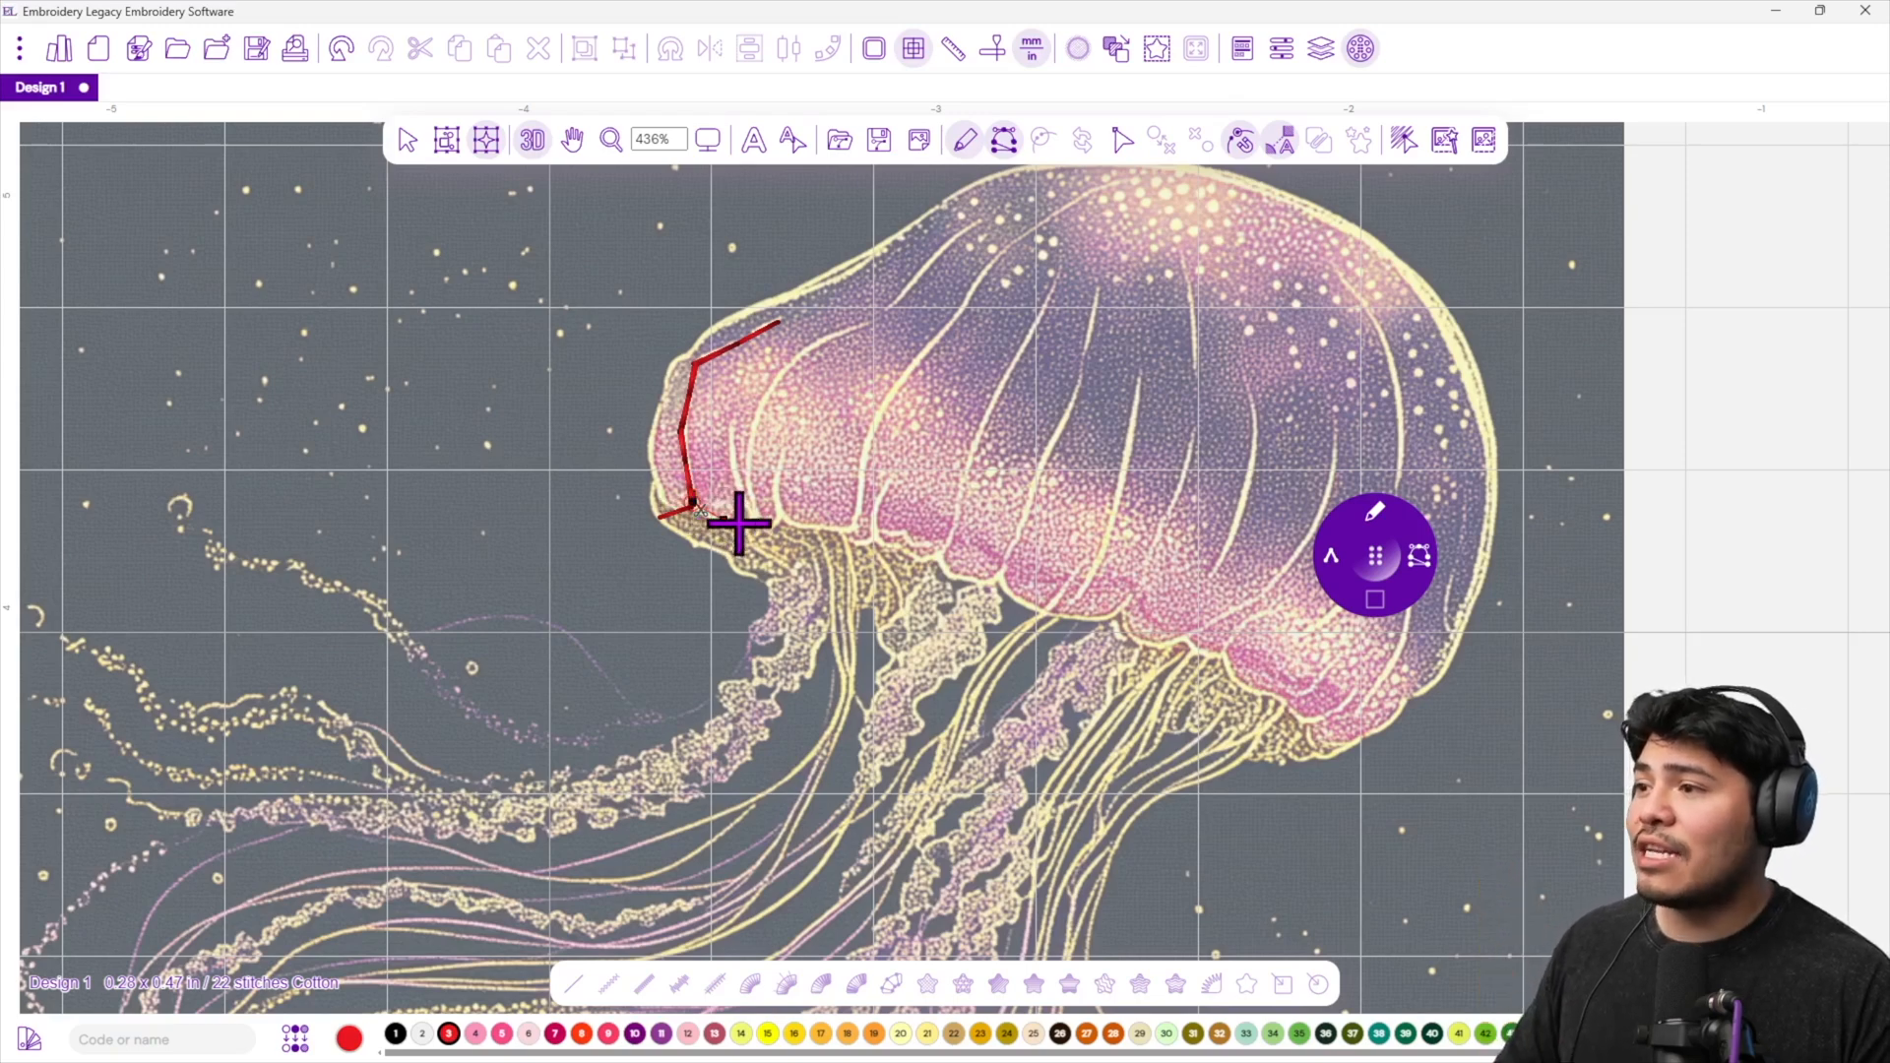
left_click(757, 523)
left_click(733, 421)
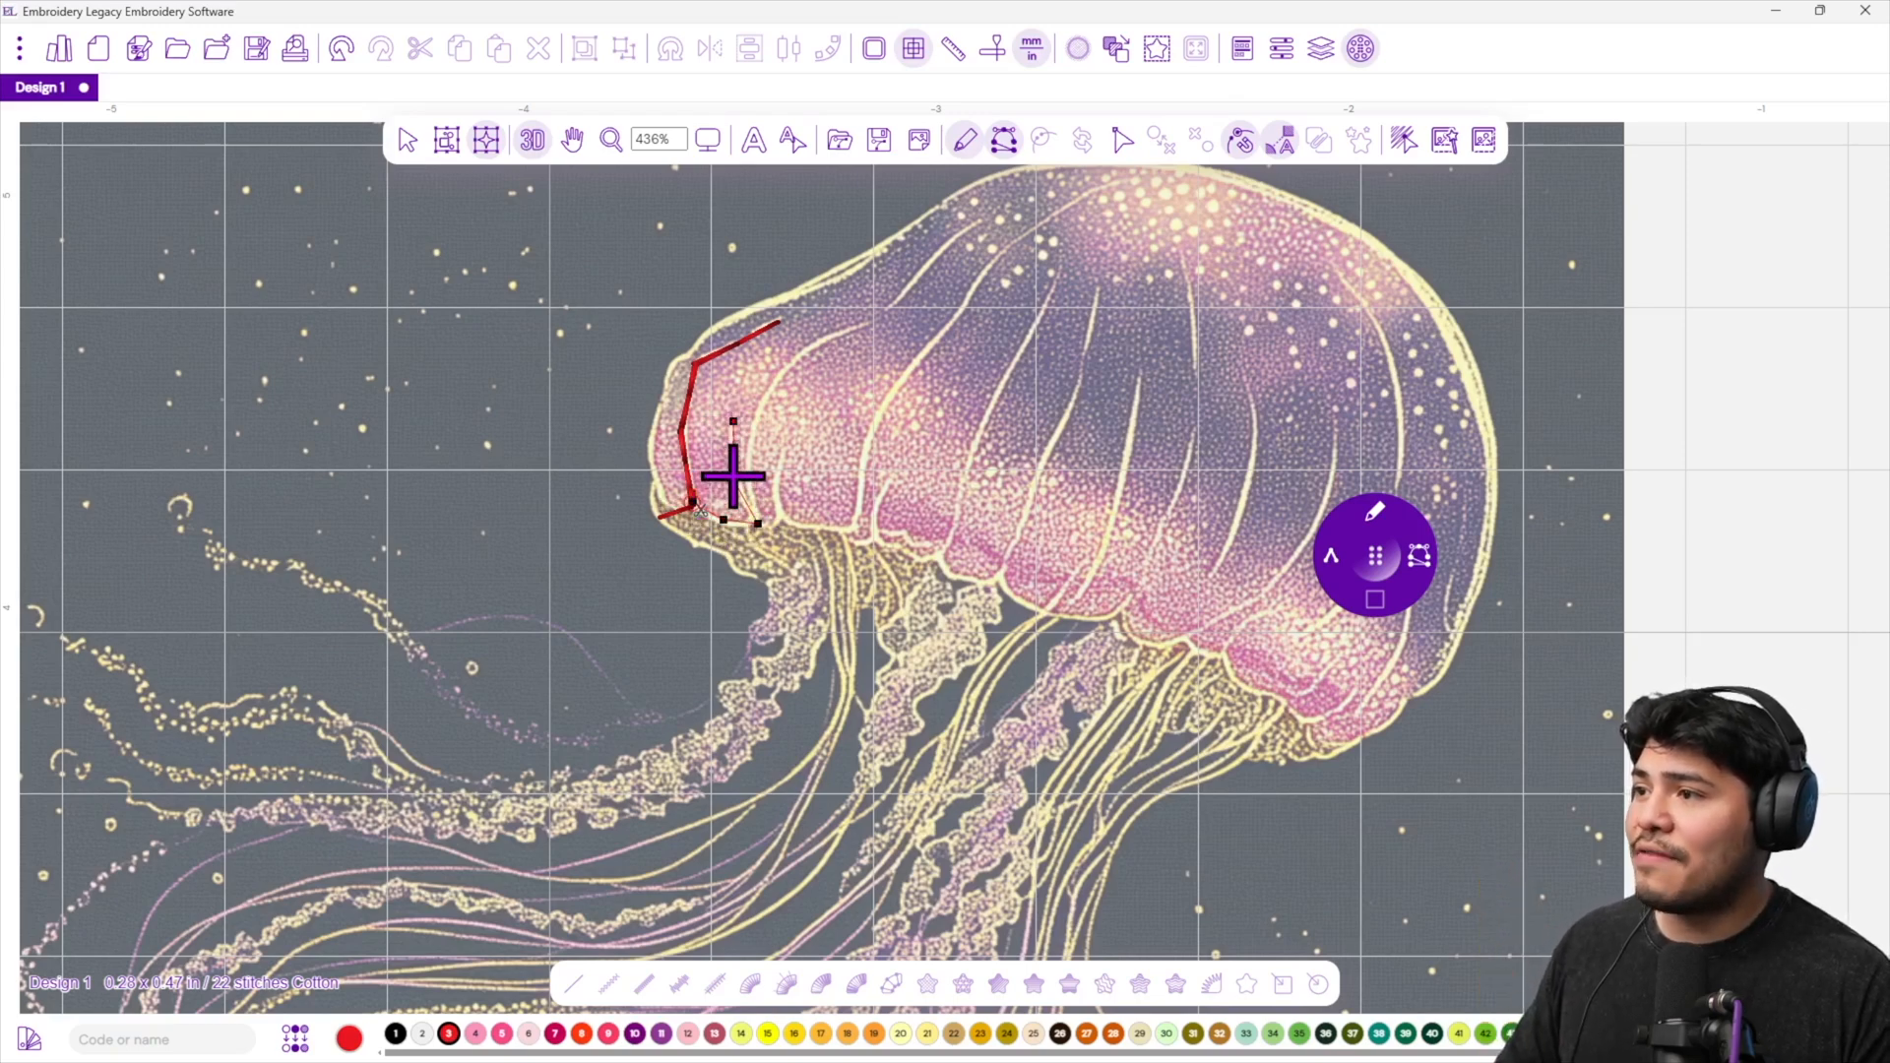
left_click(733, 480)
left_click(756, 430)
left_click(790, 357)
left_click(876, 318)
left_click(924, 266)
left_click(976, 220)
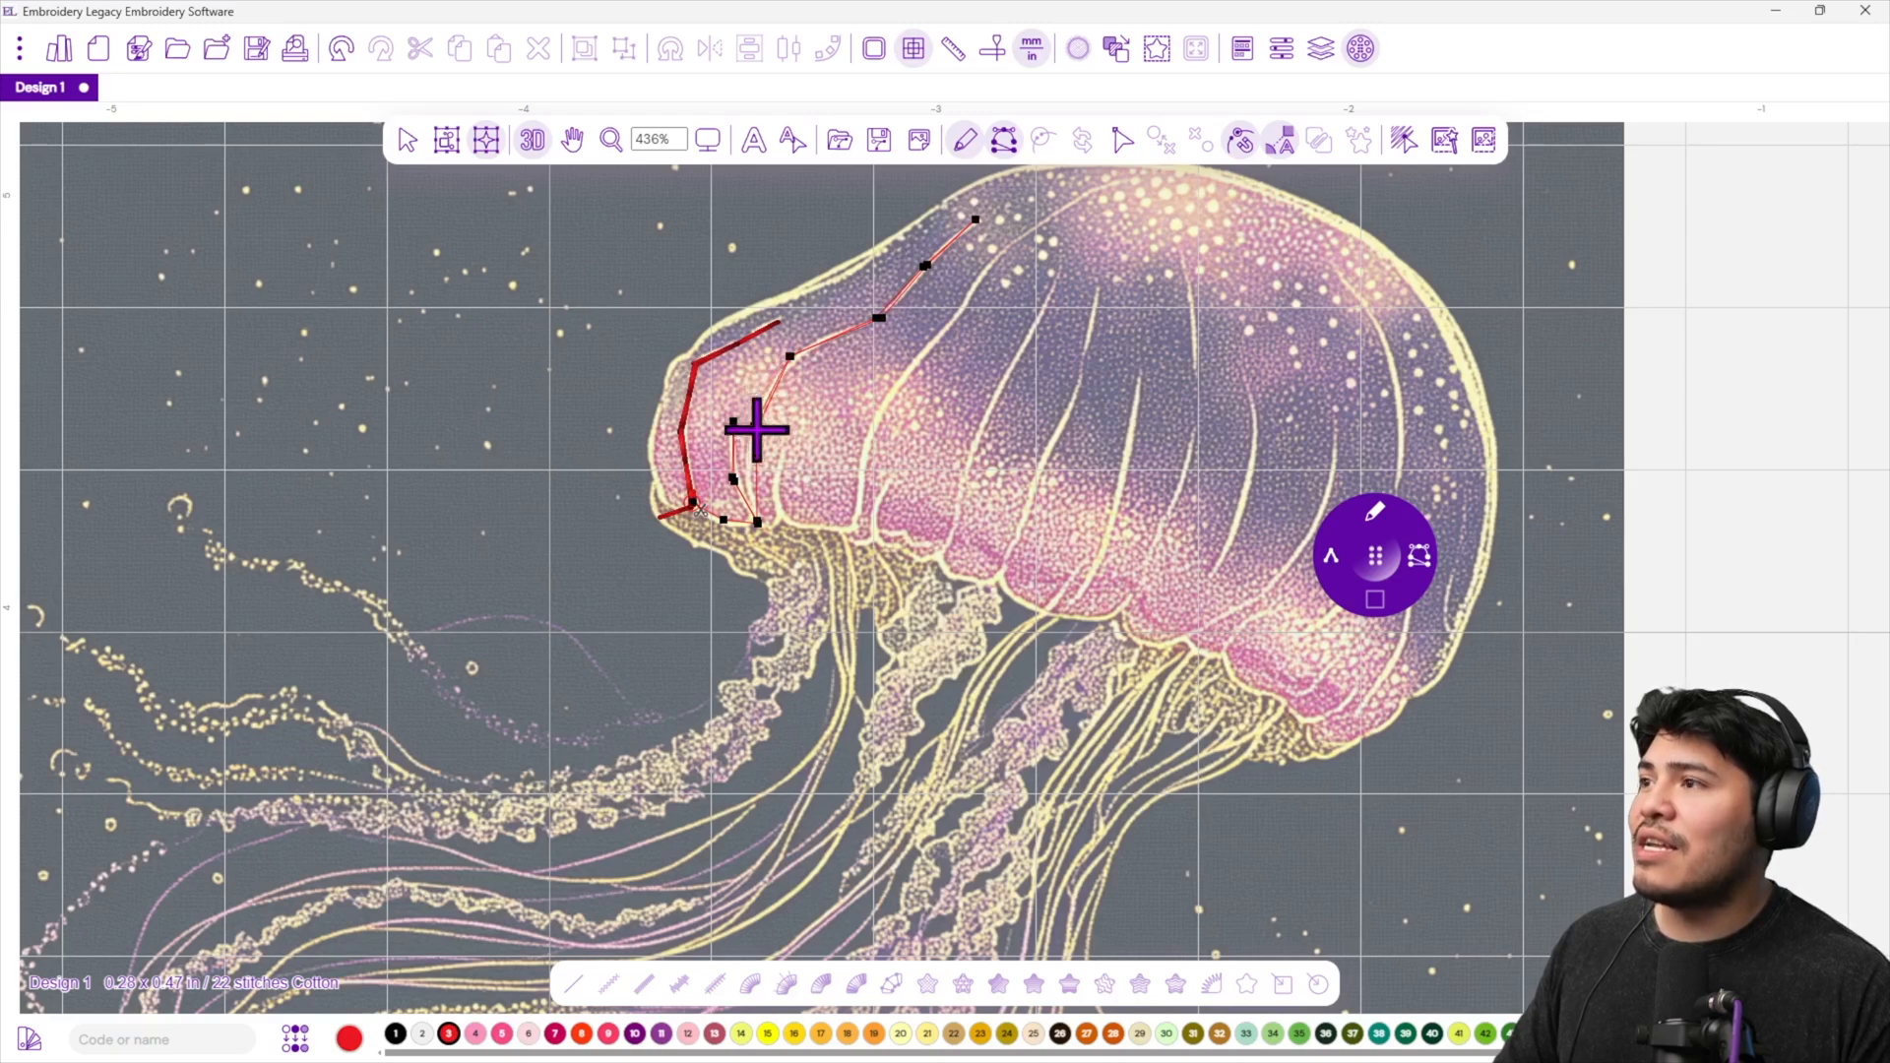
Continue the run line over the next short vein, along the rim and up the following long vein towards the bell's top.
left_click(792, 450)
left_click(848, 534)
left_click(862, 485)
left_click(876, 389)
left_click(959, 305)
left_click(1005, 249)
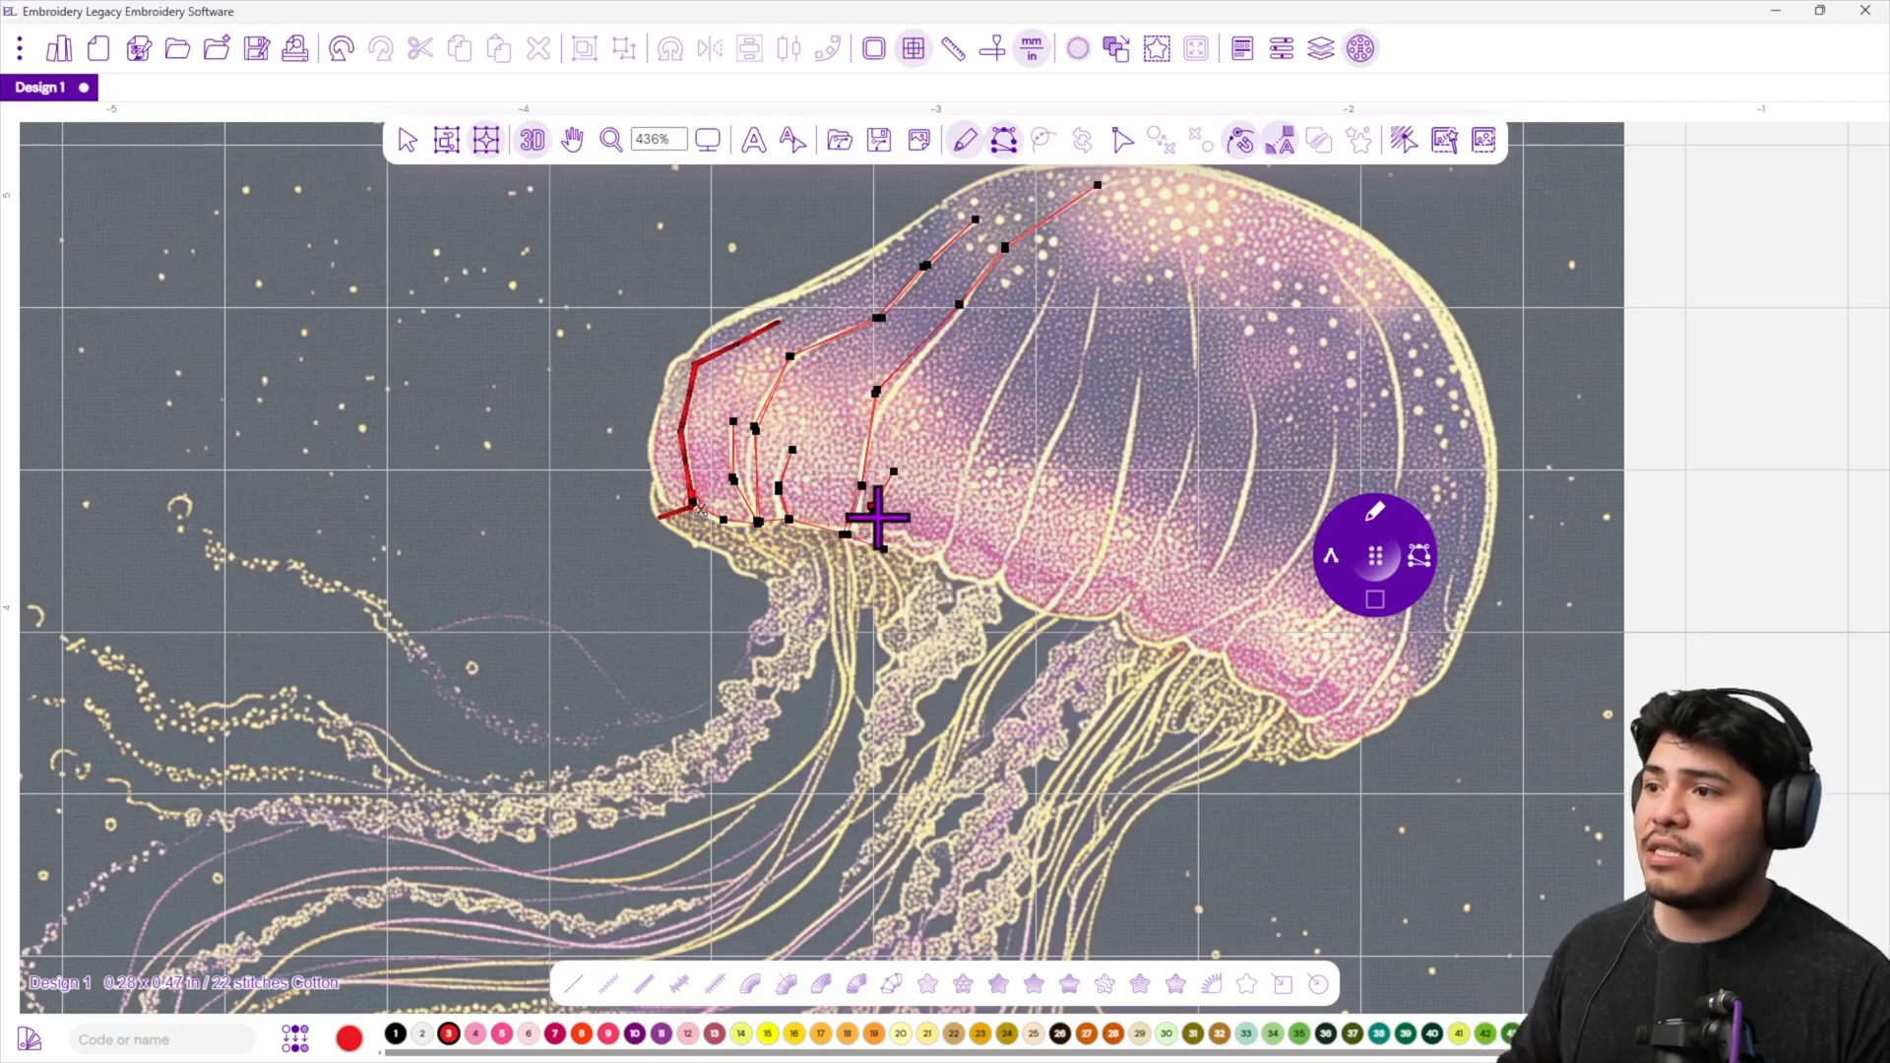
Extend the run line along the rim, trace the next long vein to its tip and retrace it down to the rim.
left_click(937, 557)
left_click(953, 522)
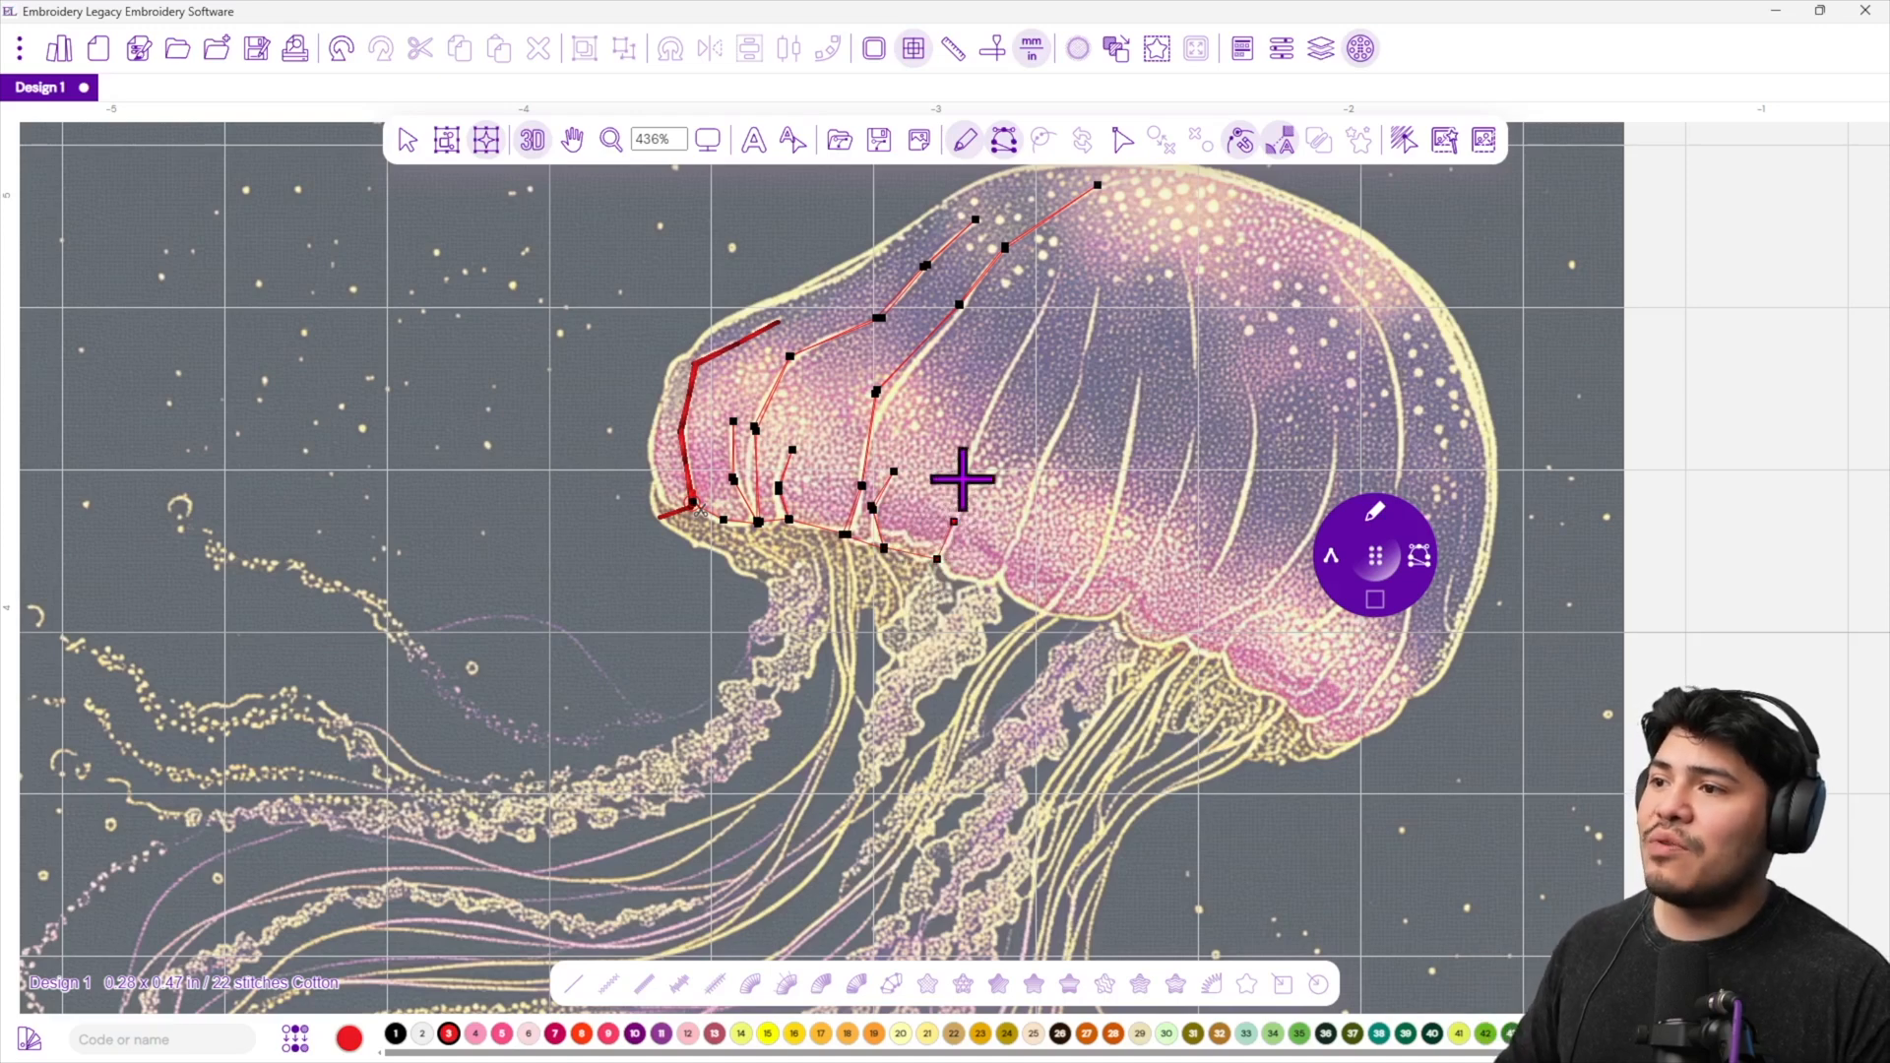
left_click(1052, 280)
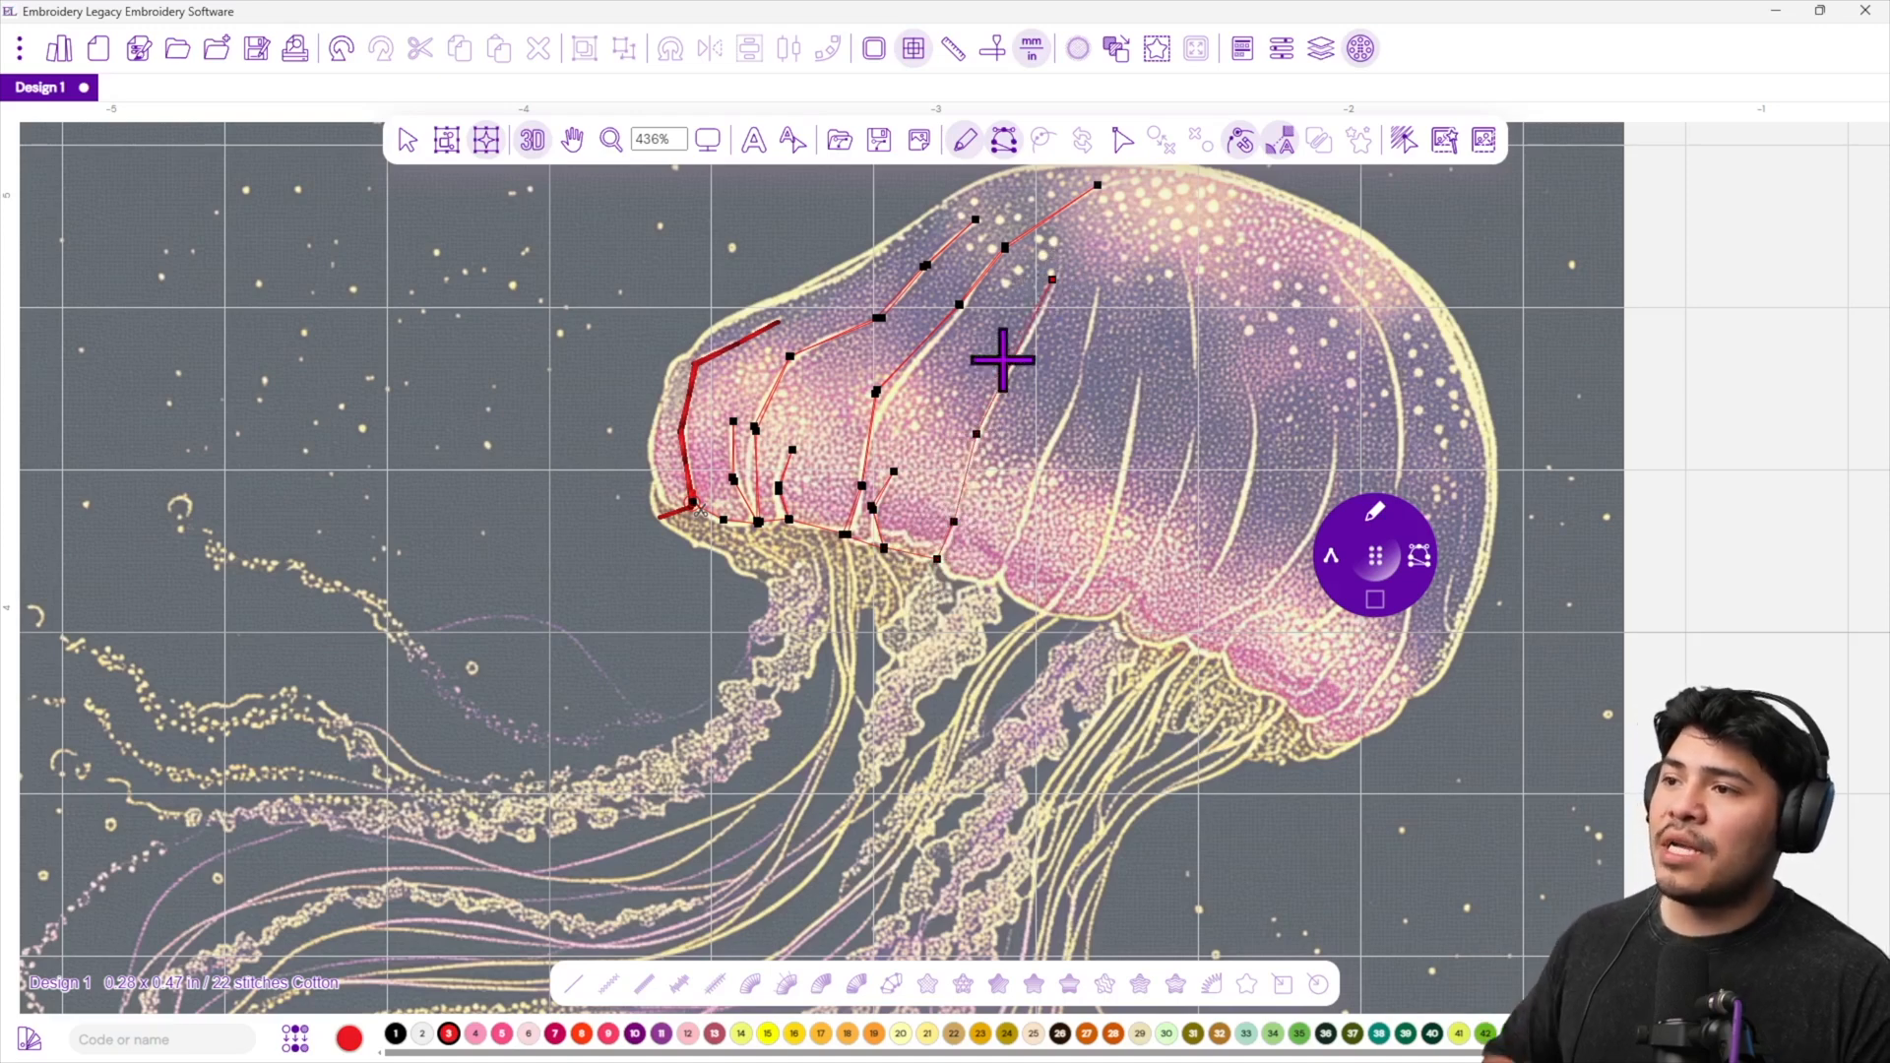
left_click(974, 434)
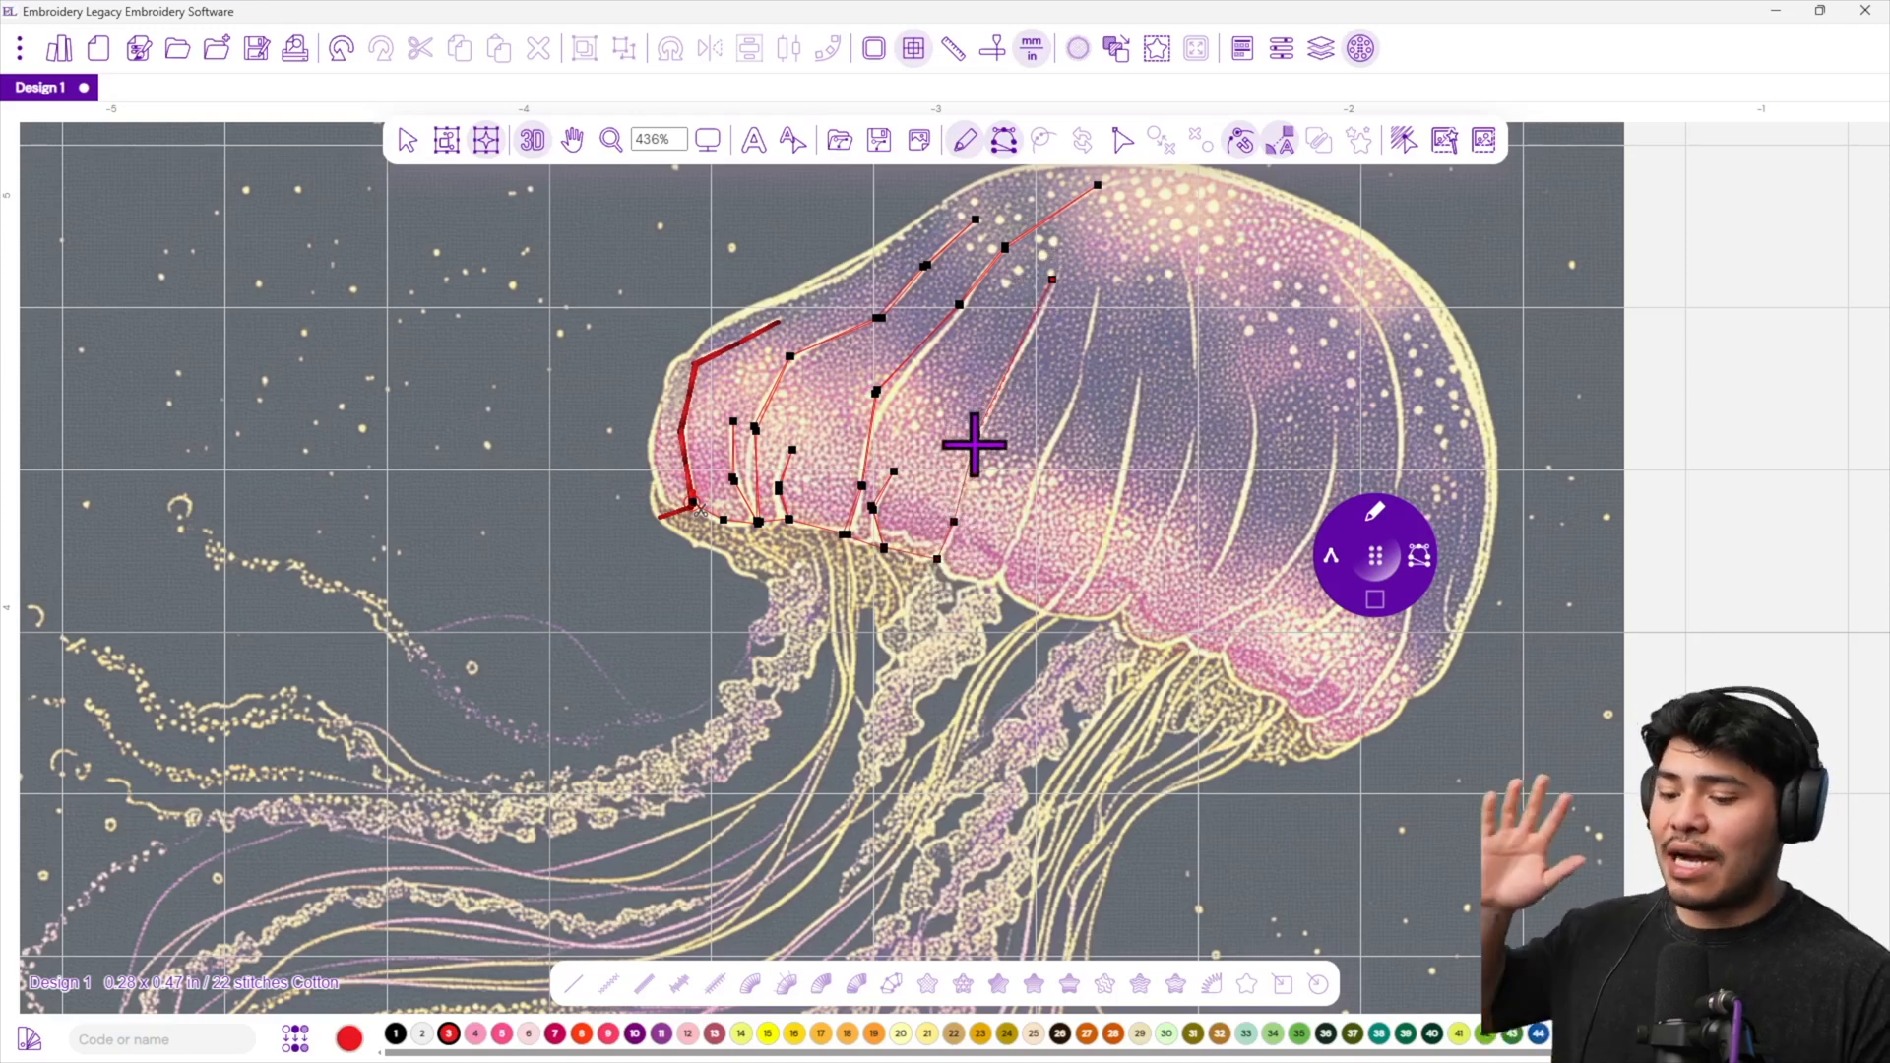
left_click(952, 516)
left_click(933, 560)
Continue the run line along the rim, tracing the next long vein up to its tip and back down.
left_click(948, 579)
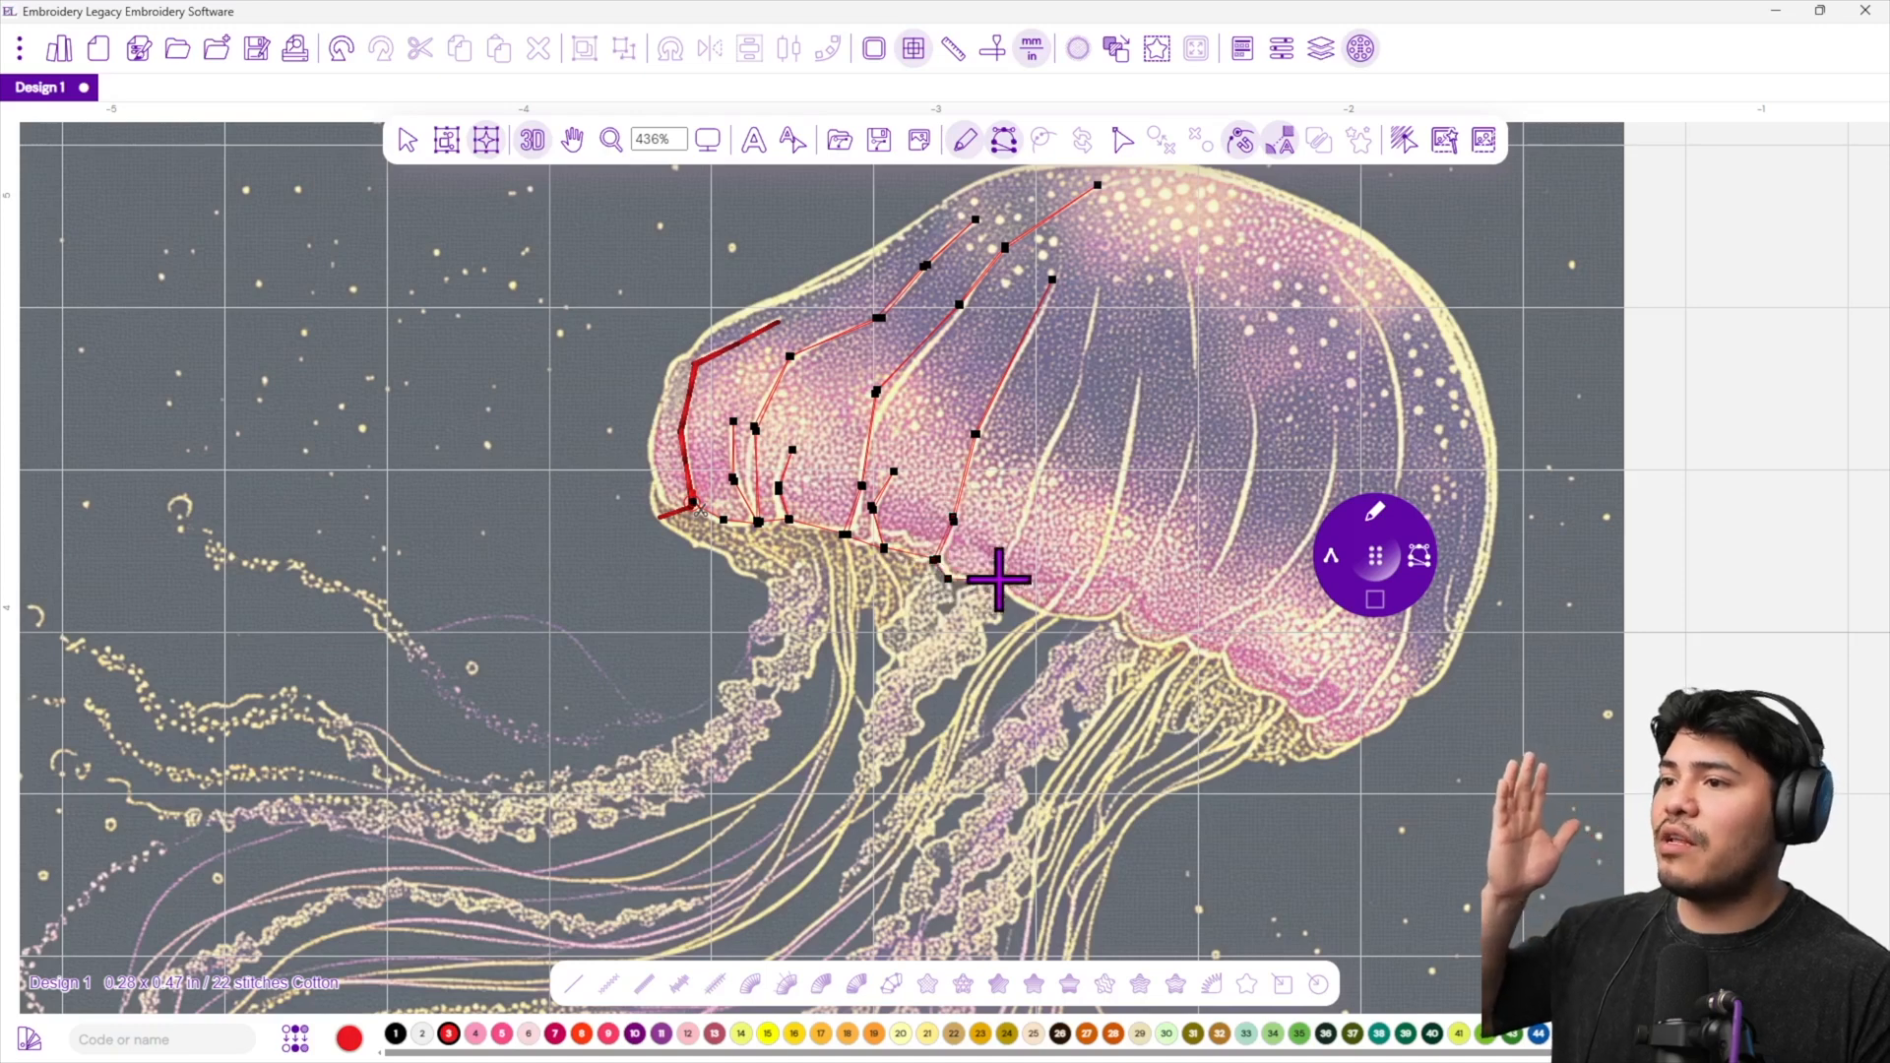
left_click(997, 579)
left_click(1032, 503)
left_click(1042, 463)
left_click(1075, 399)
left_click(1099, 293)
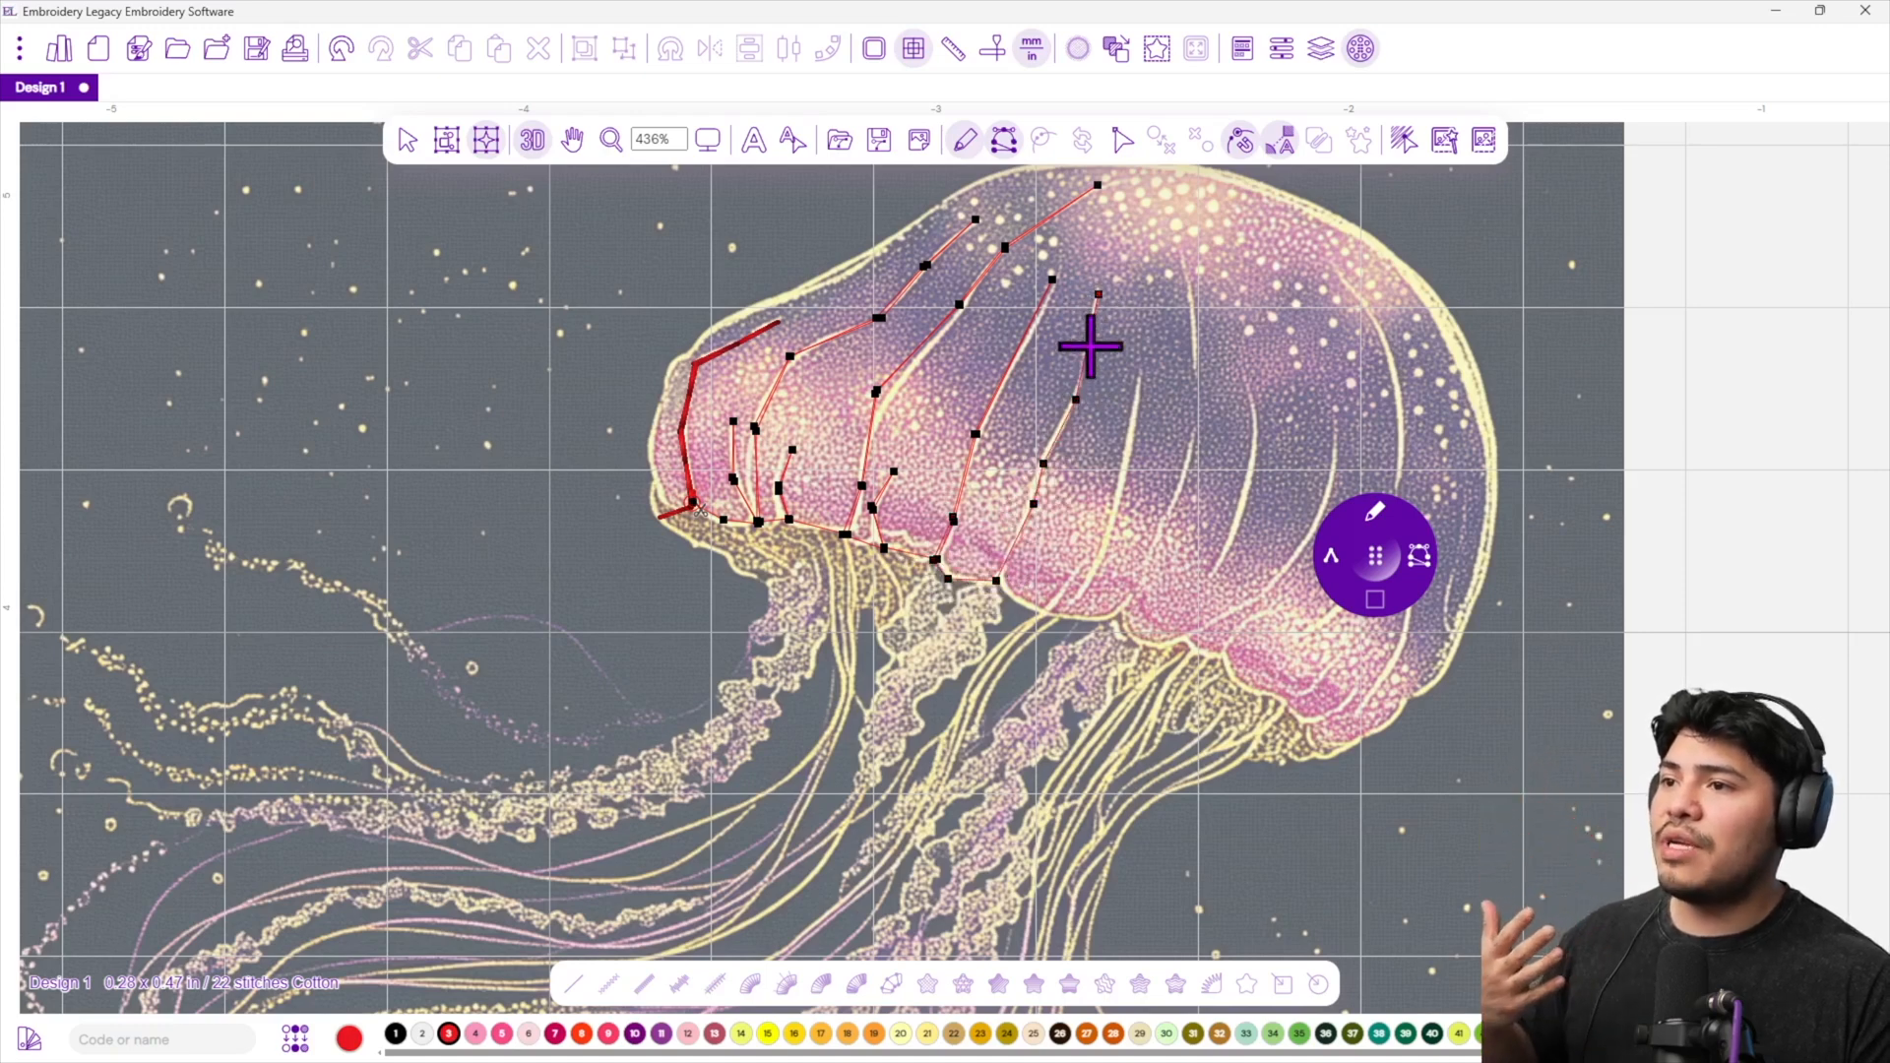
left_click(1079, 399)
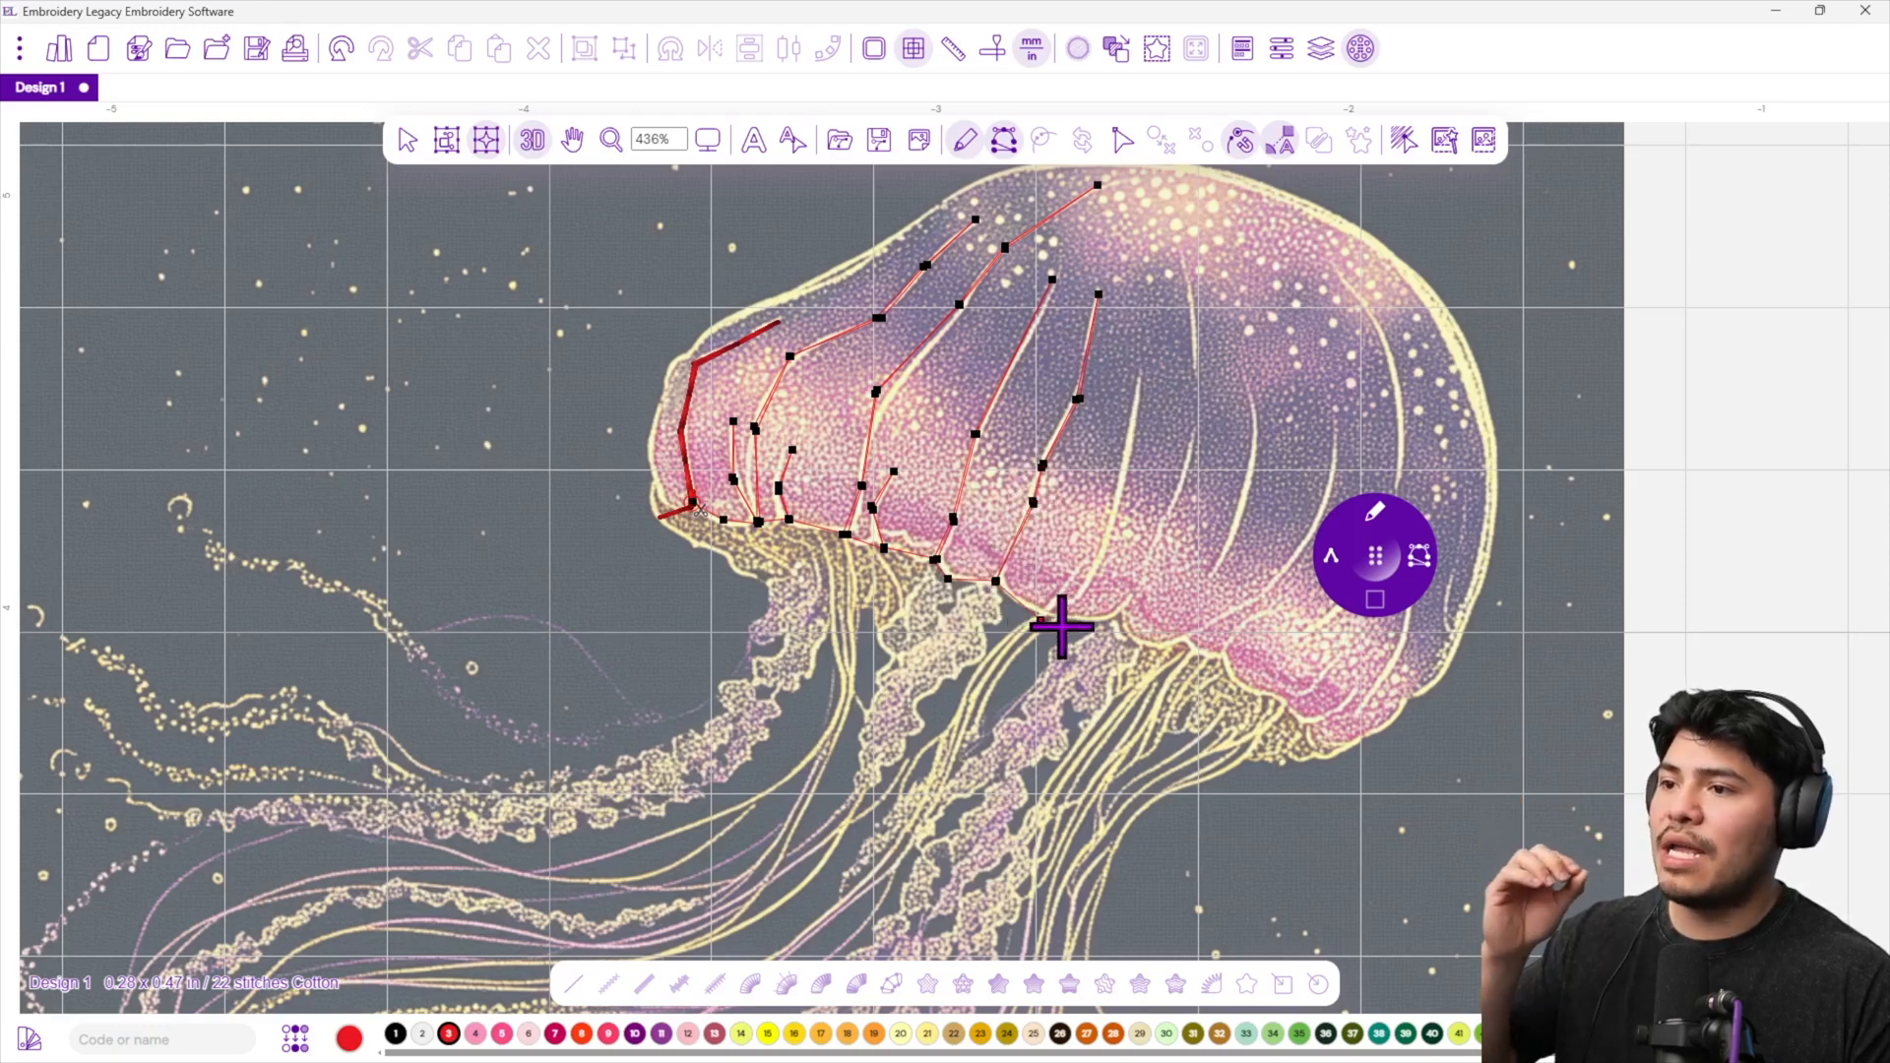
Trace the next two mid-bell veins, doubling back down the first and following the rim between them.
left_click(1066, 617)
left_click(1139, 379)
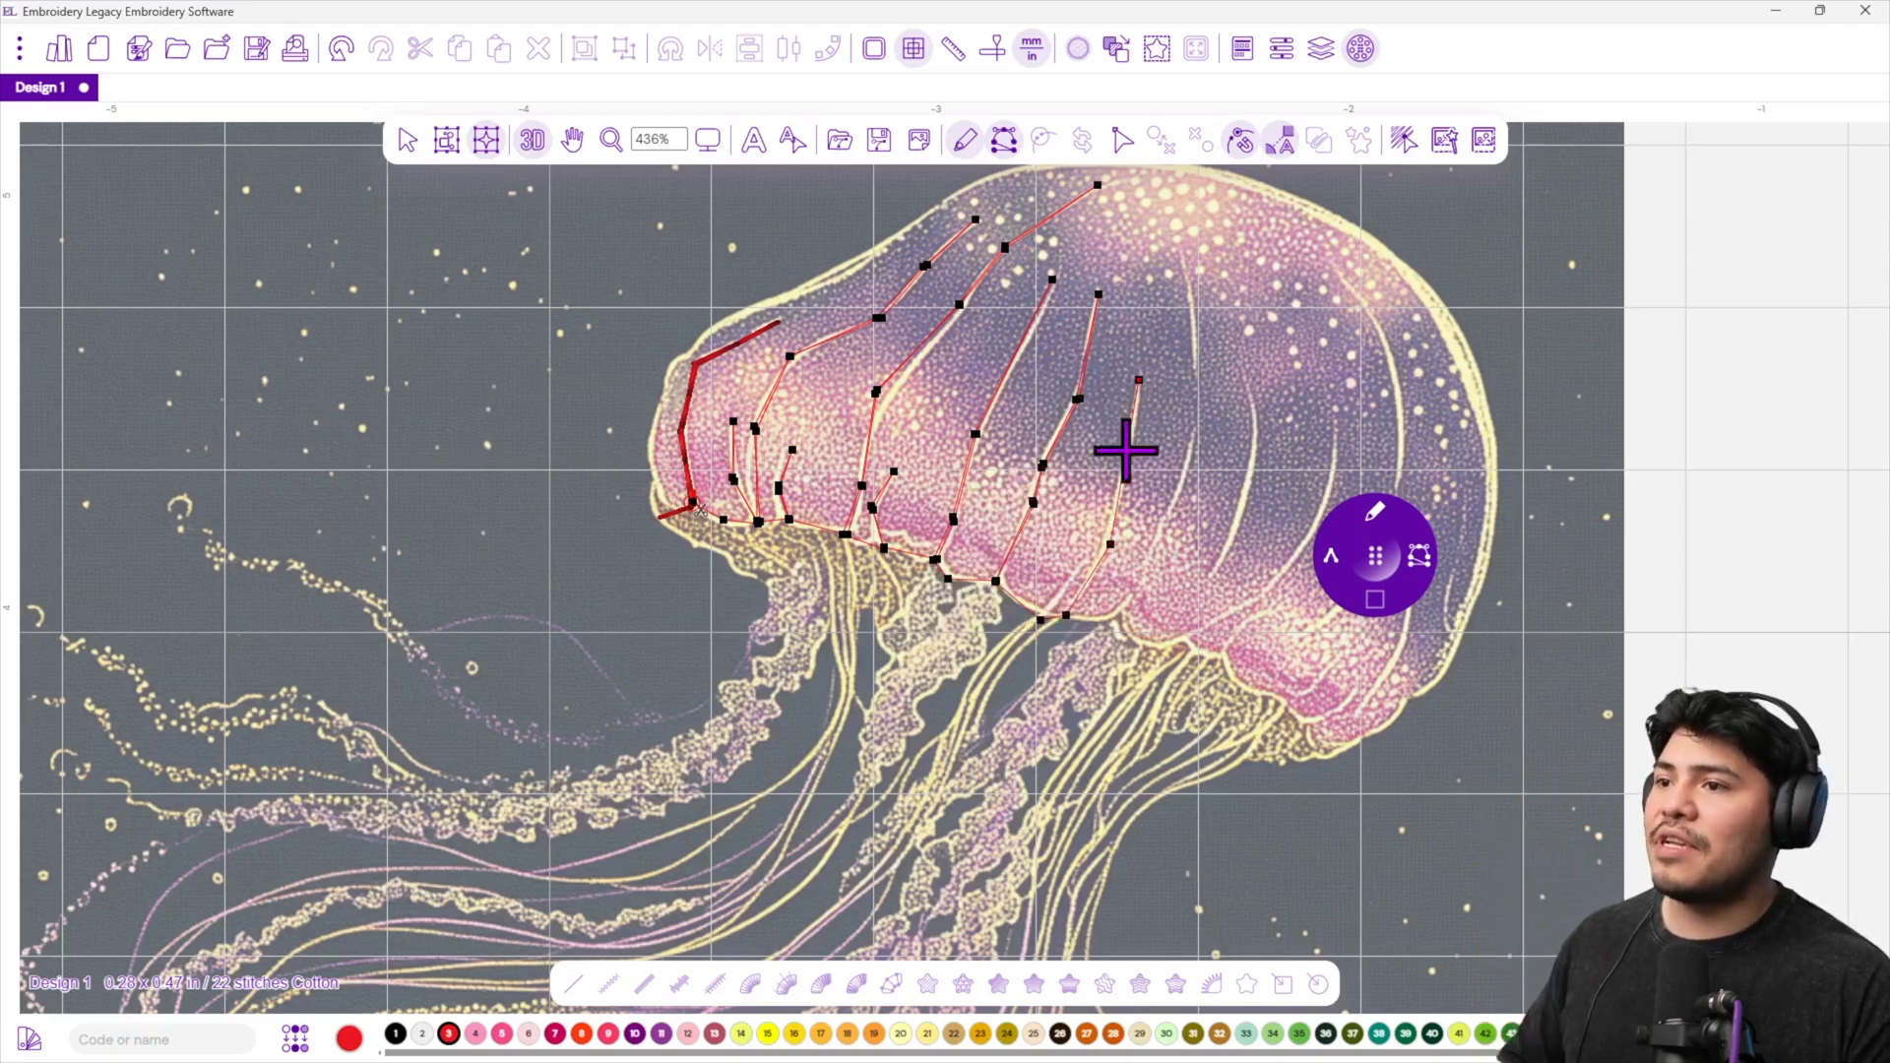
left_click(1109, 540)
left_click(1119, 616)
left_click(1162, 540)
left_click(1193, 421)
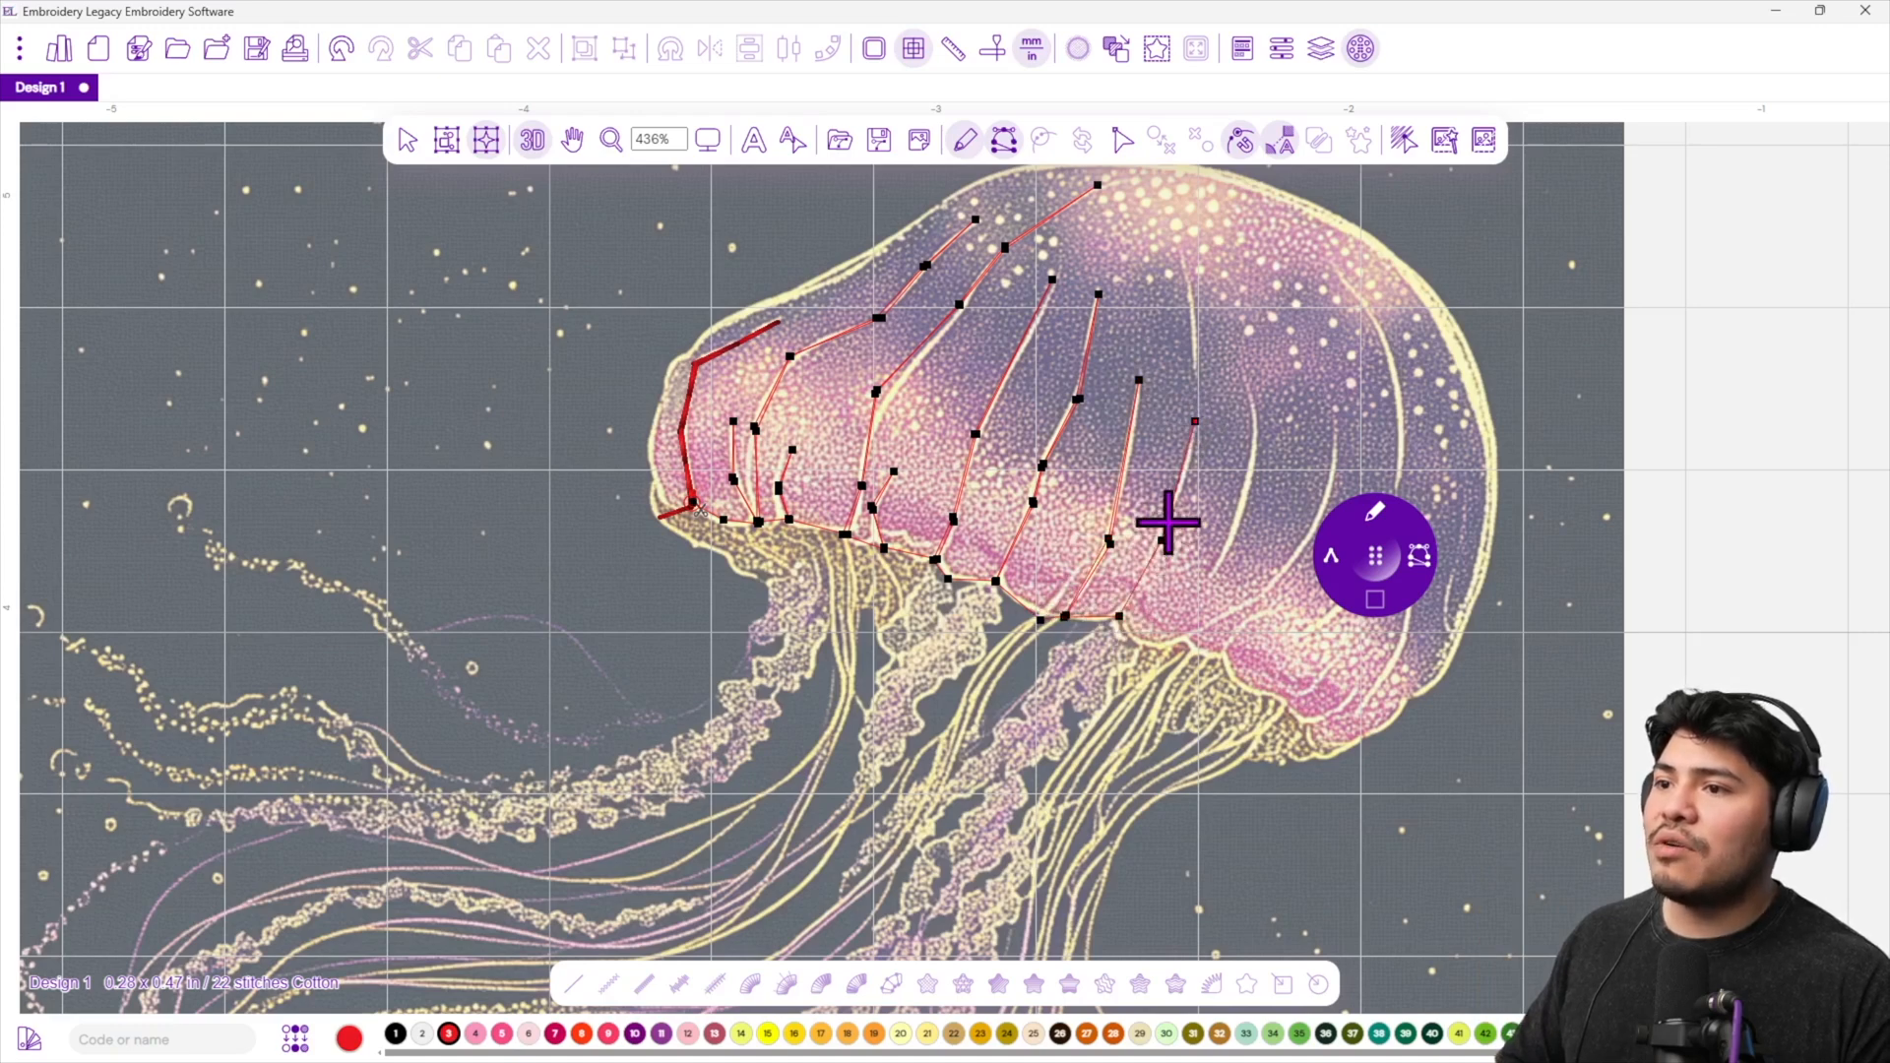
Return the run line to the rim, extend it along the rim and trace the next vein right to its tip.
left_click(1129, 638)
left_click(1169, 652)
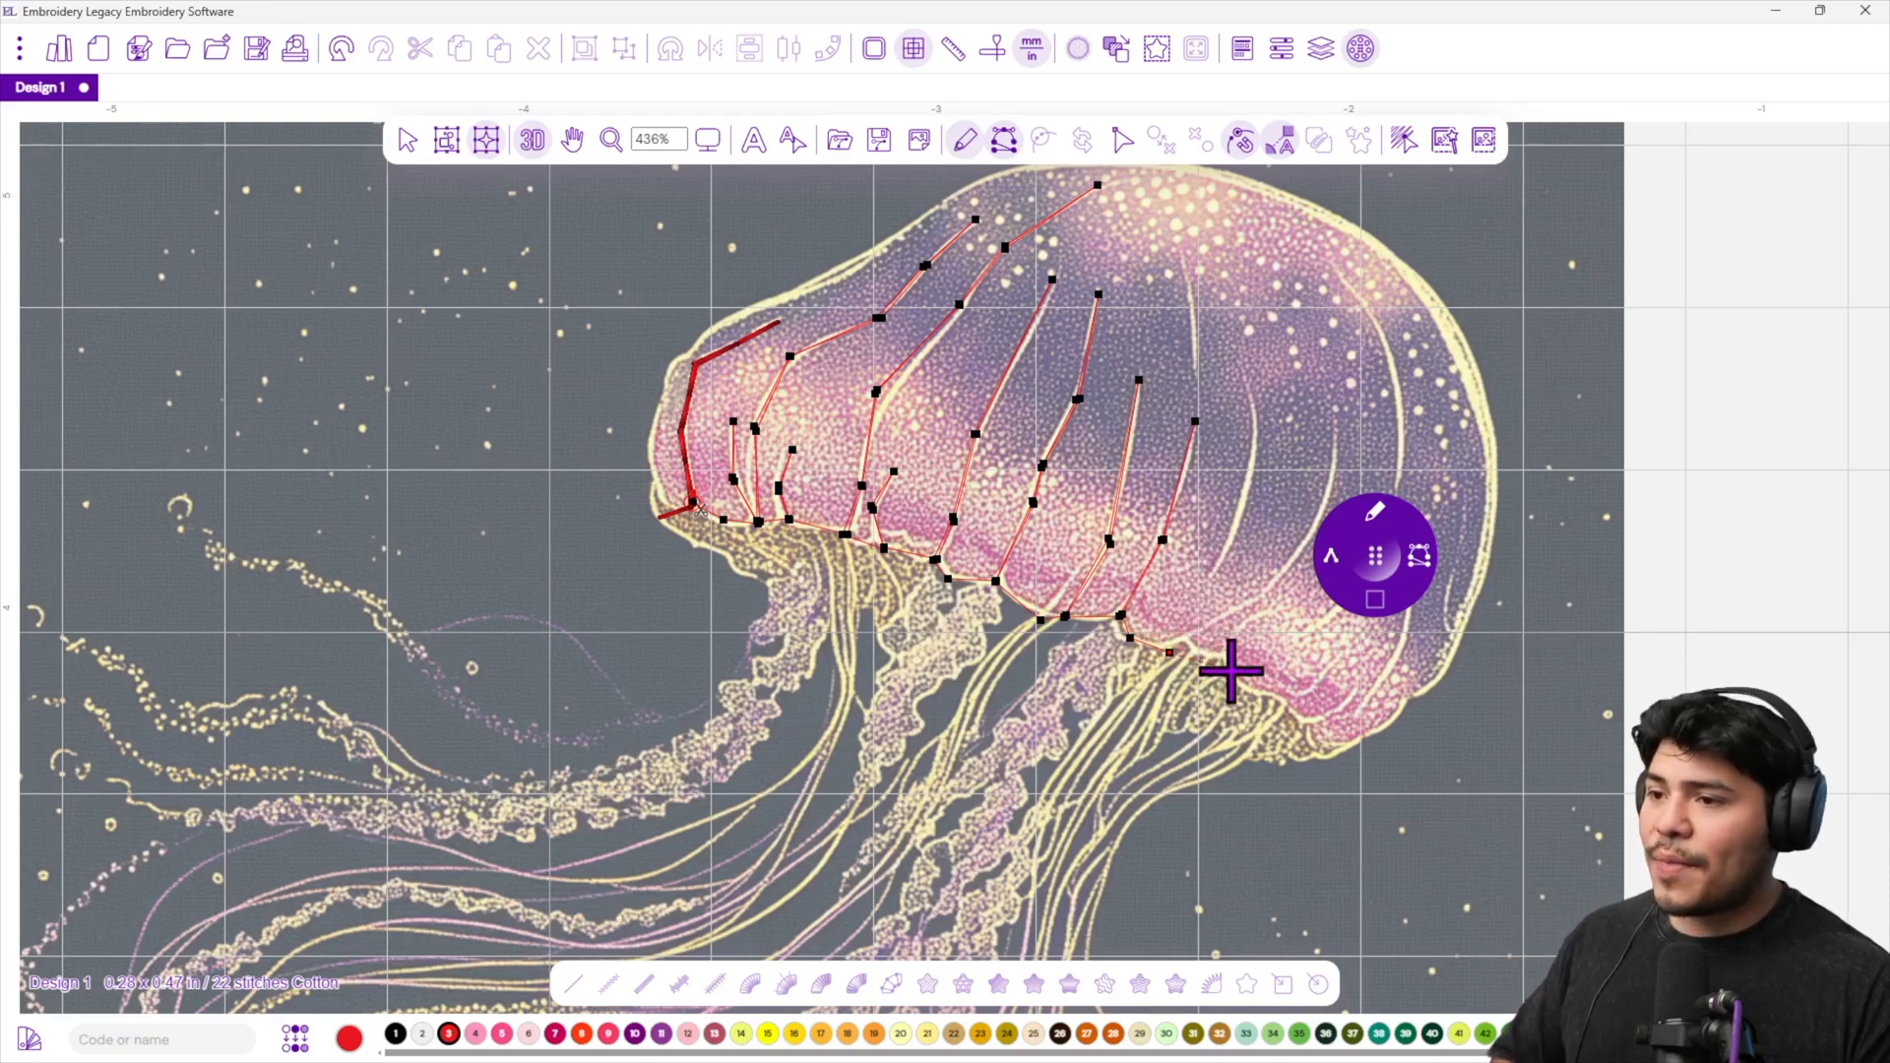
left_click_drag(1292, 675, 896, 653)
left_click(821, 552)
left_click(856, 448)
left_click(851, 352)
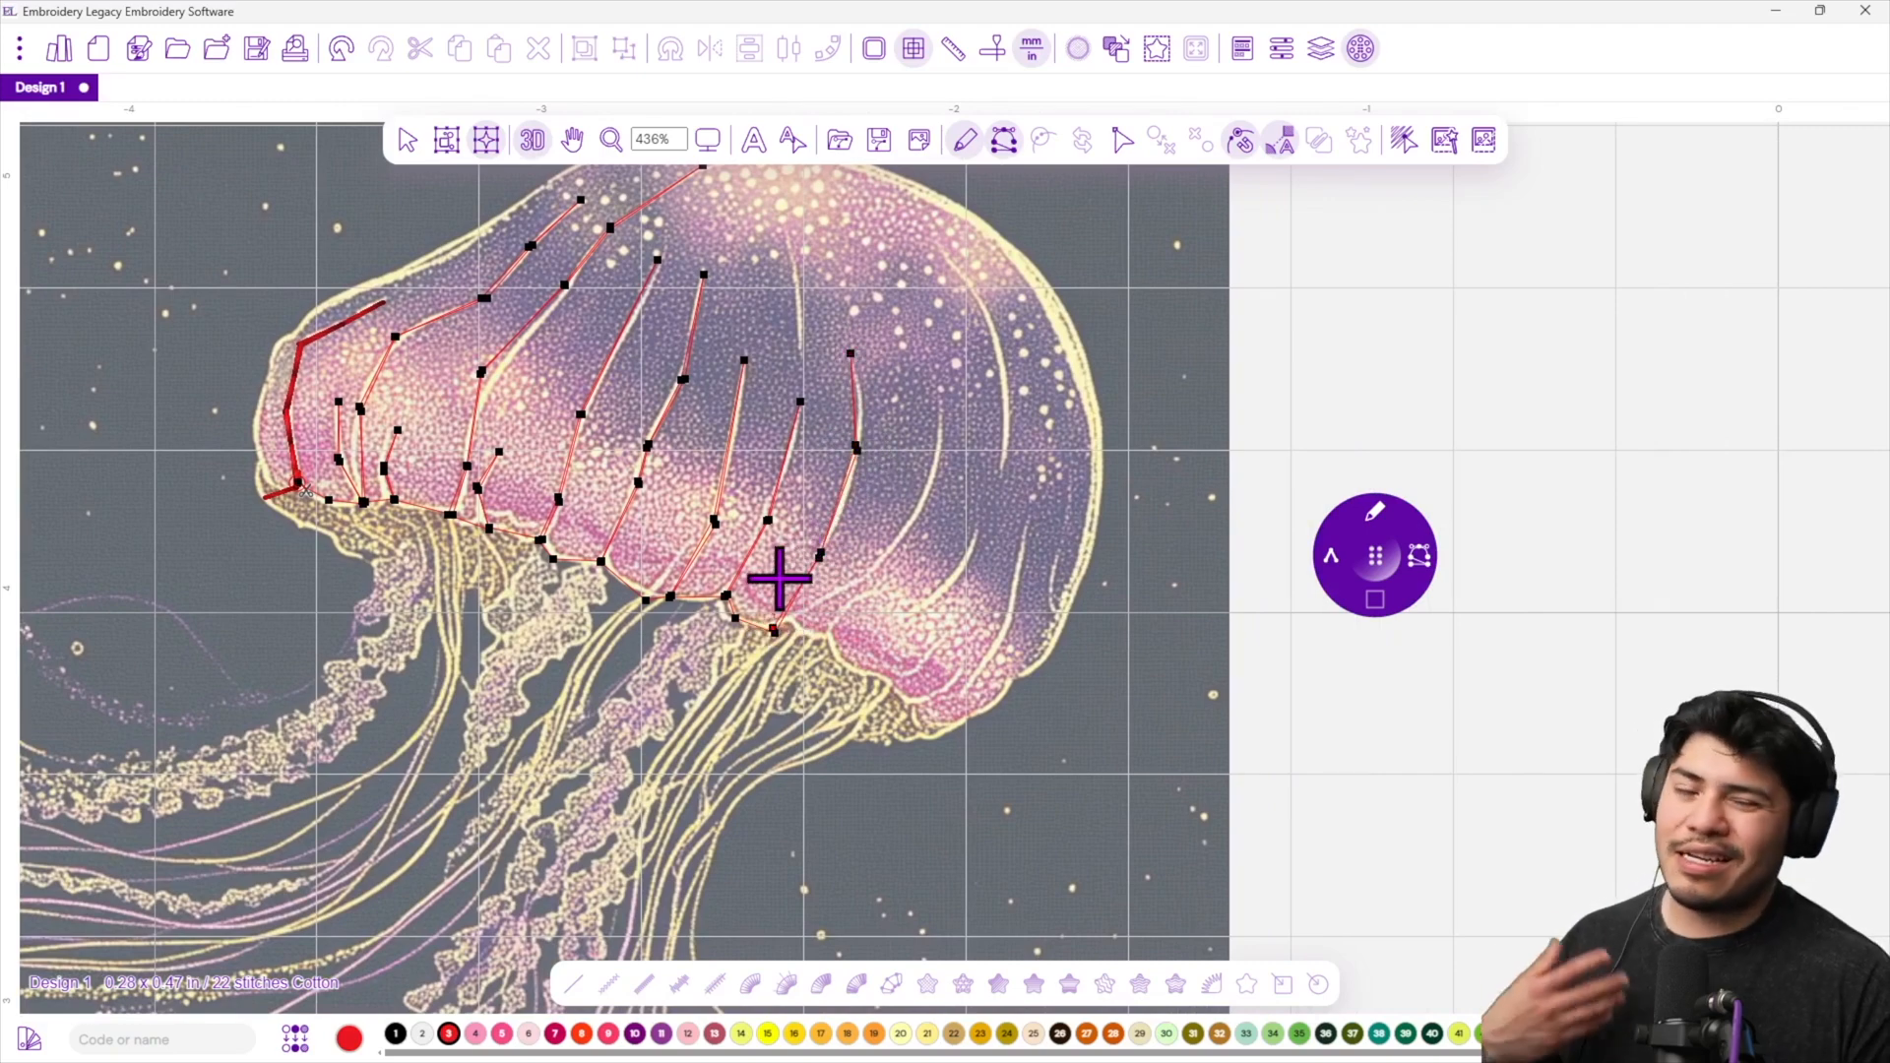
Trace the following curved vein on the bell's right half to its tip and bring the line back to the rim.
left_click(853, 587)
left_click(927, 505)
left_click(951, 403)
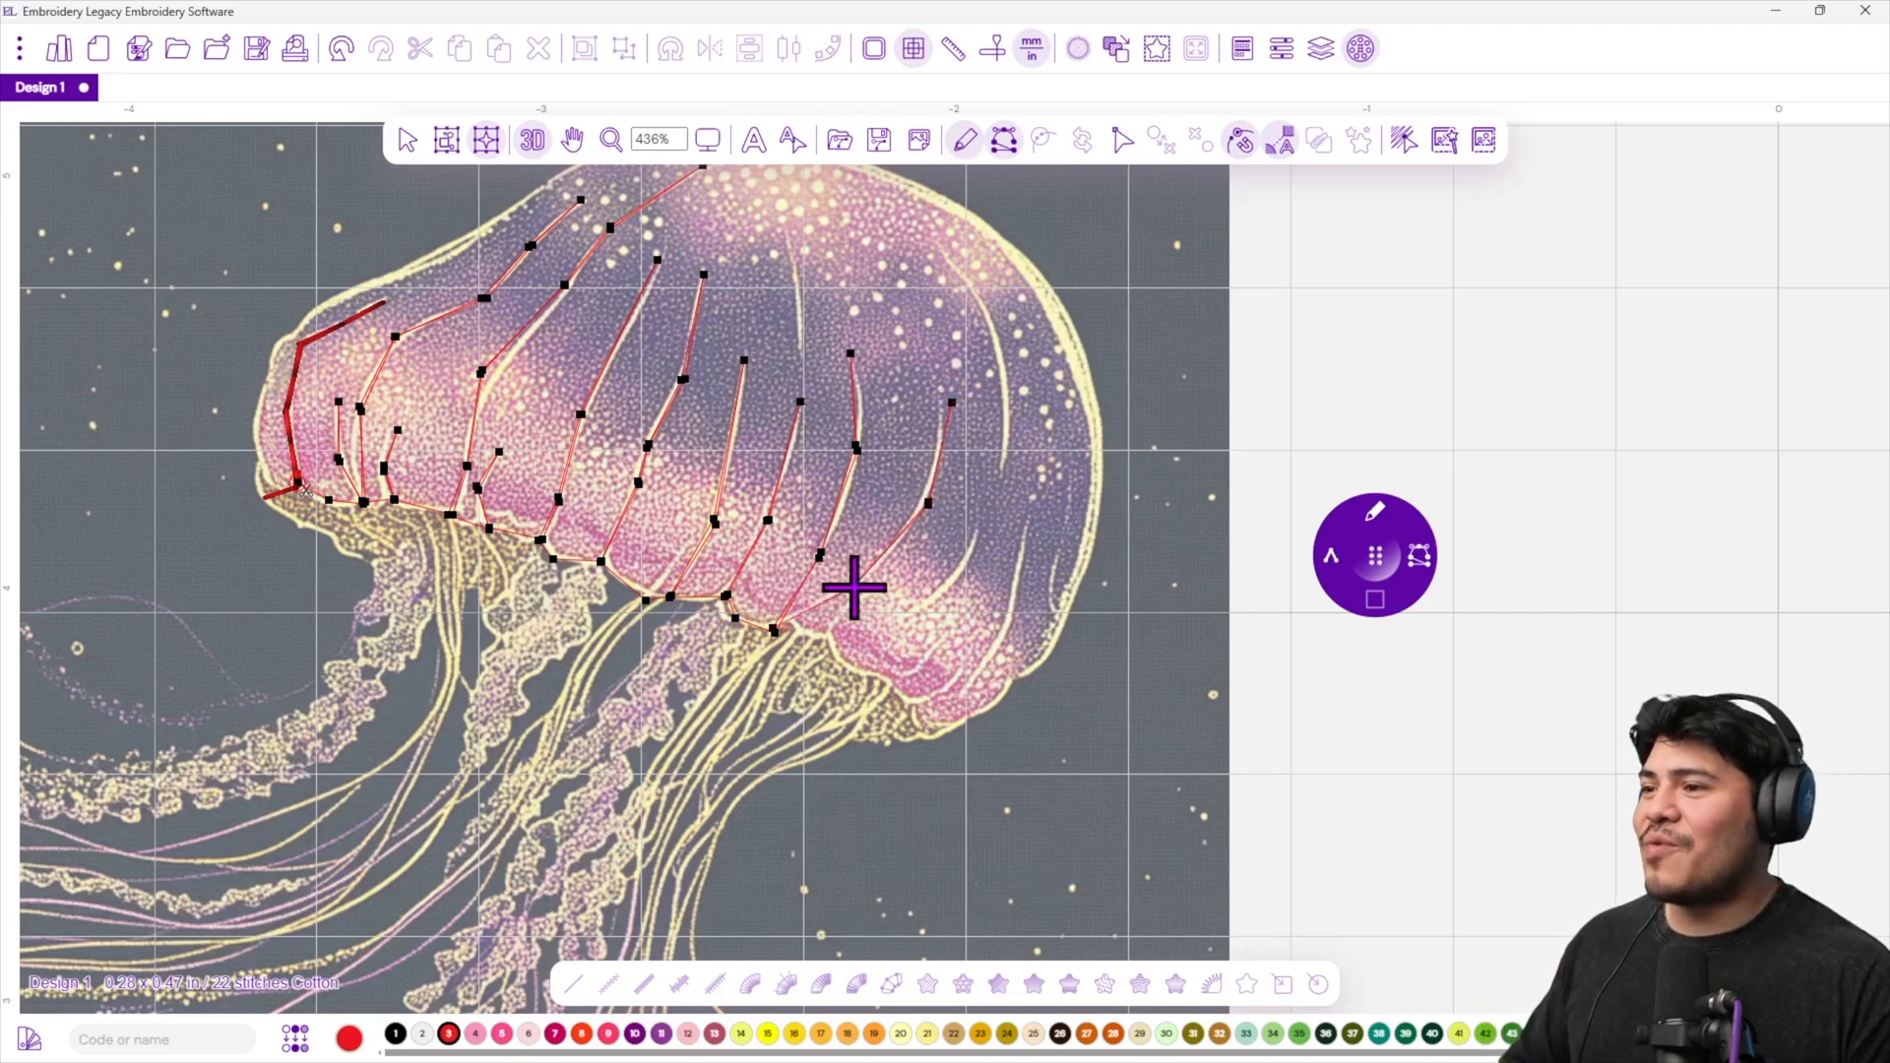
left_click(823, 630)
Trace the long curved vein near the bell's right edge up to its tip.
left_click(879, 602)
left_click(917, 603)
left_click(985, 534)
left_click(1006, 441)
left_click(996, 318)
left_click(945, 258)
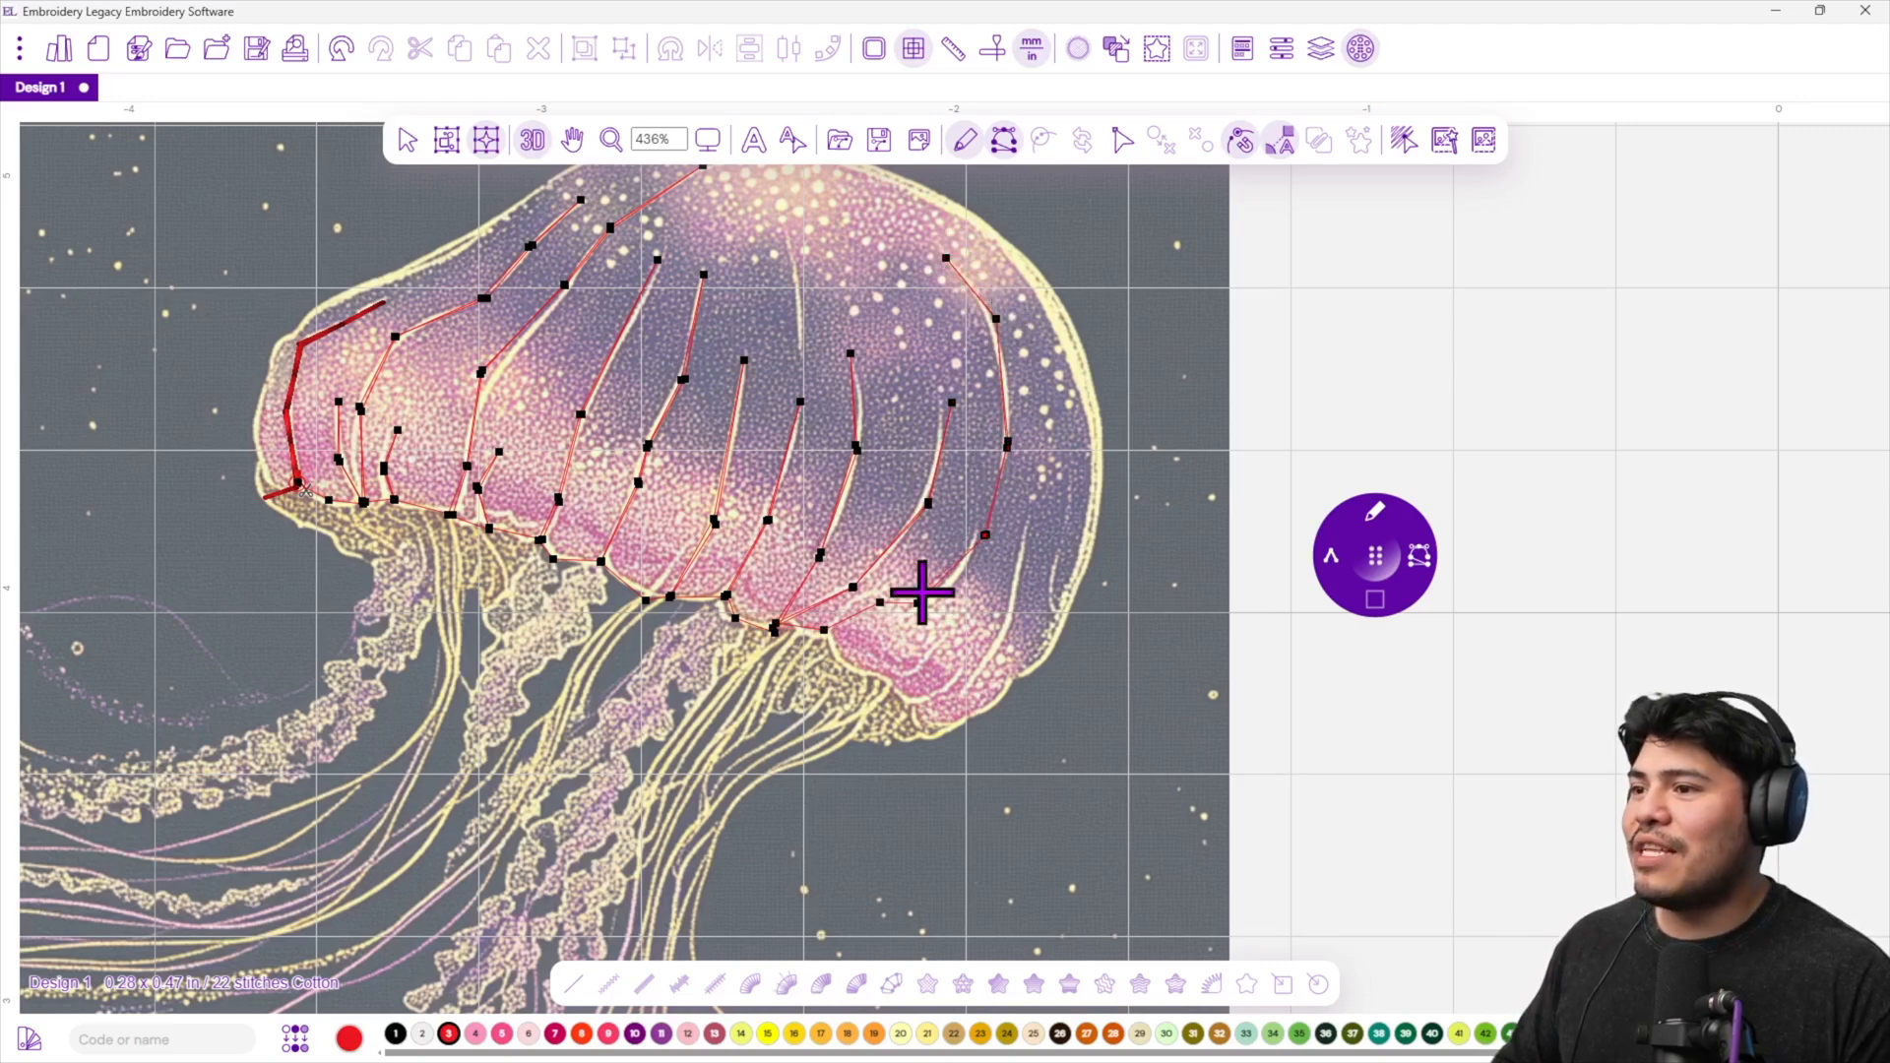
Trace the last two short veins at the bell's lower-right corner, end at the rim's lower edge and generate the run stitches.
left_click(842, 668)
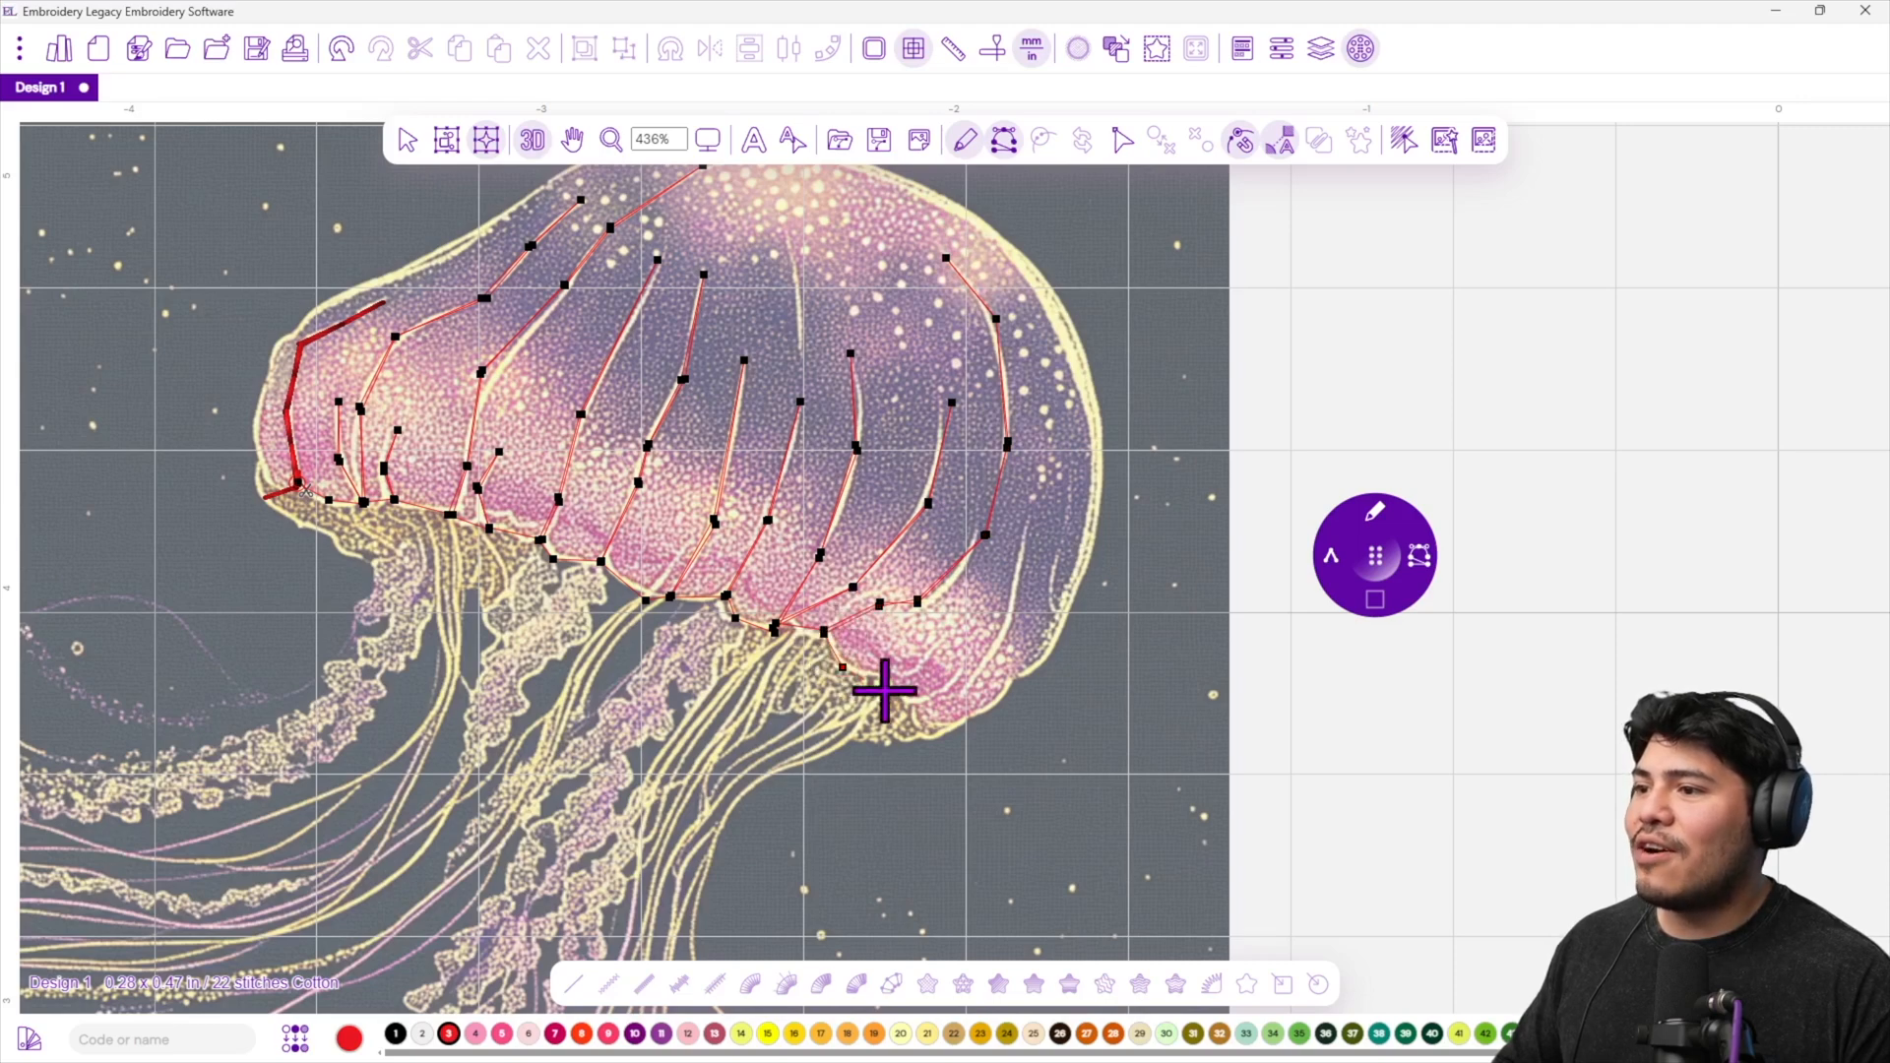
left_click(962, 640)
left_click(917, 705)
left_click(969, 686)
left_click(1031, 532)
left_click(1013, 624)
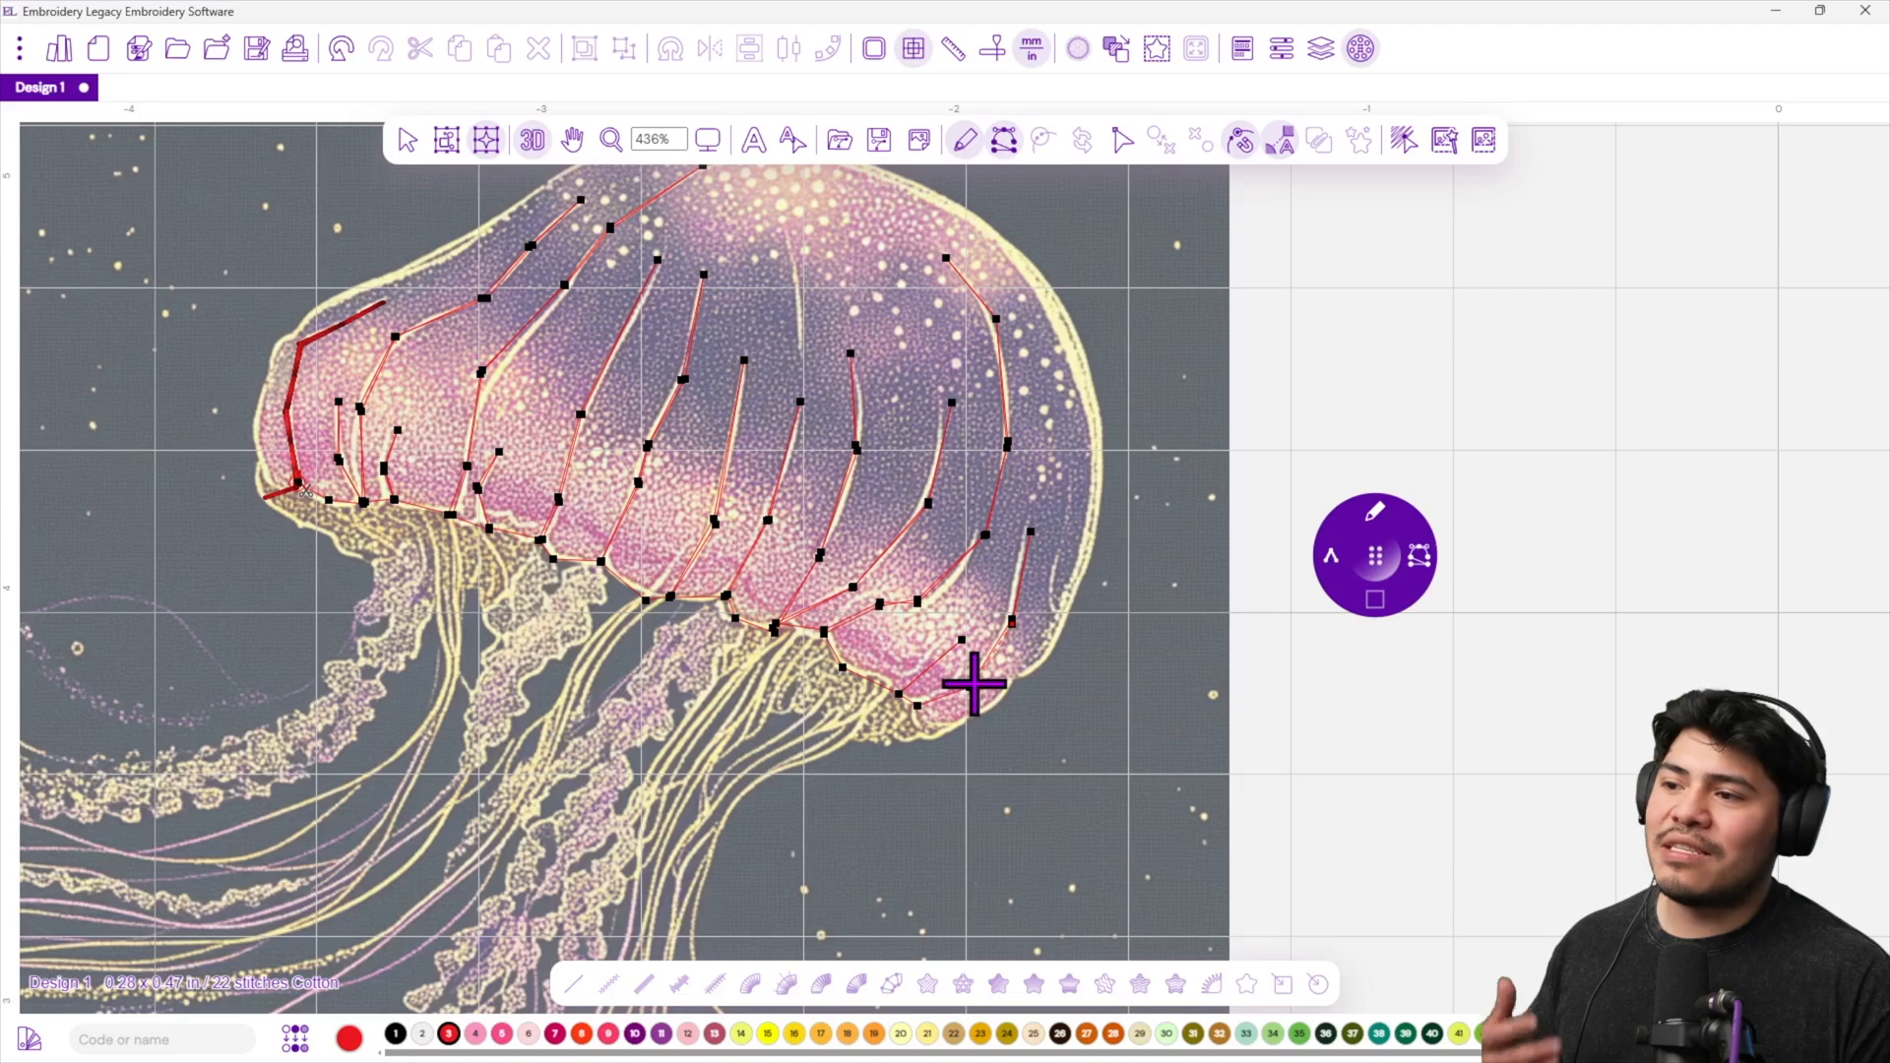
left_click(911, 729)
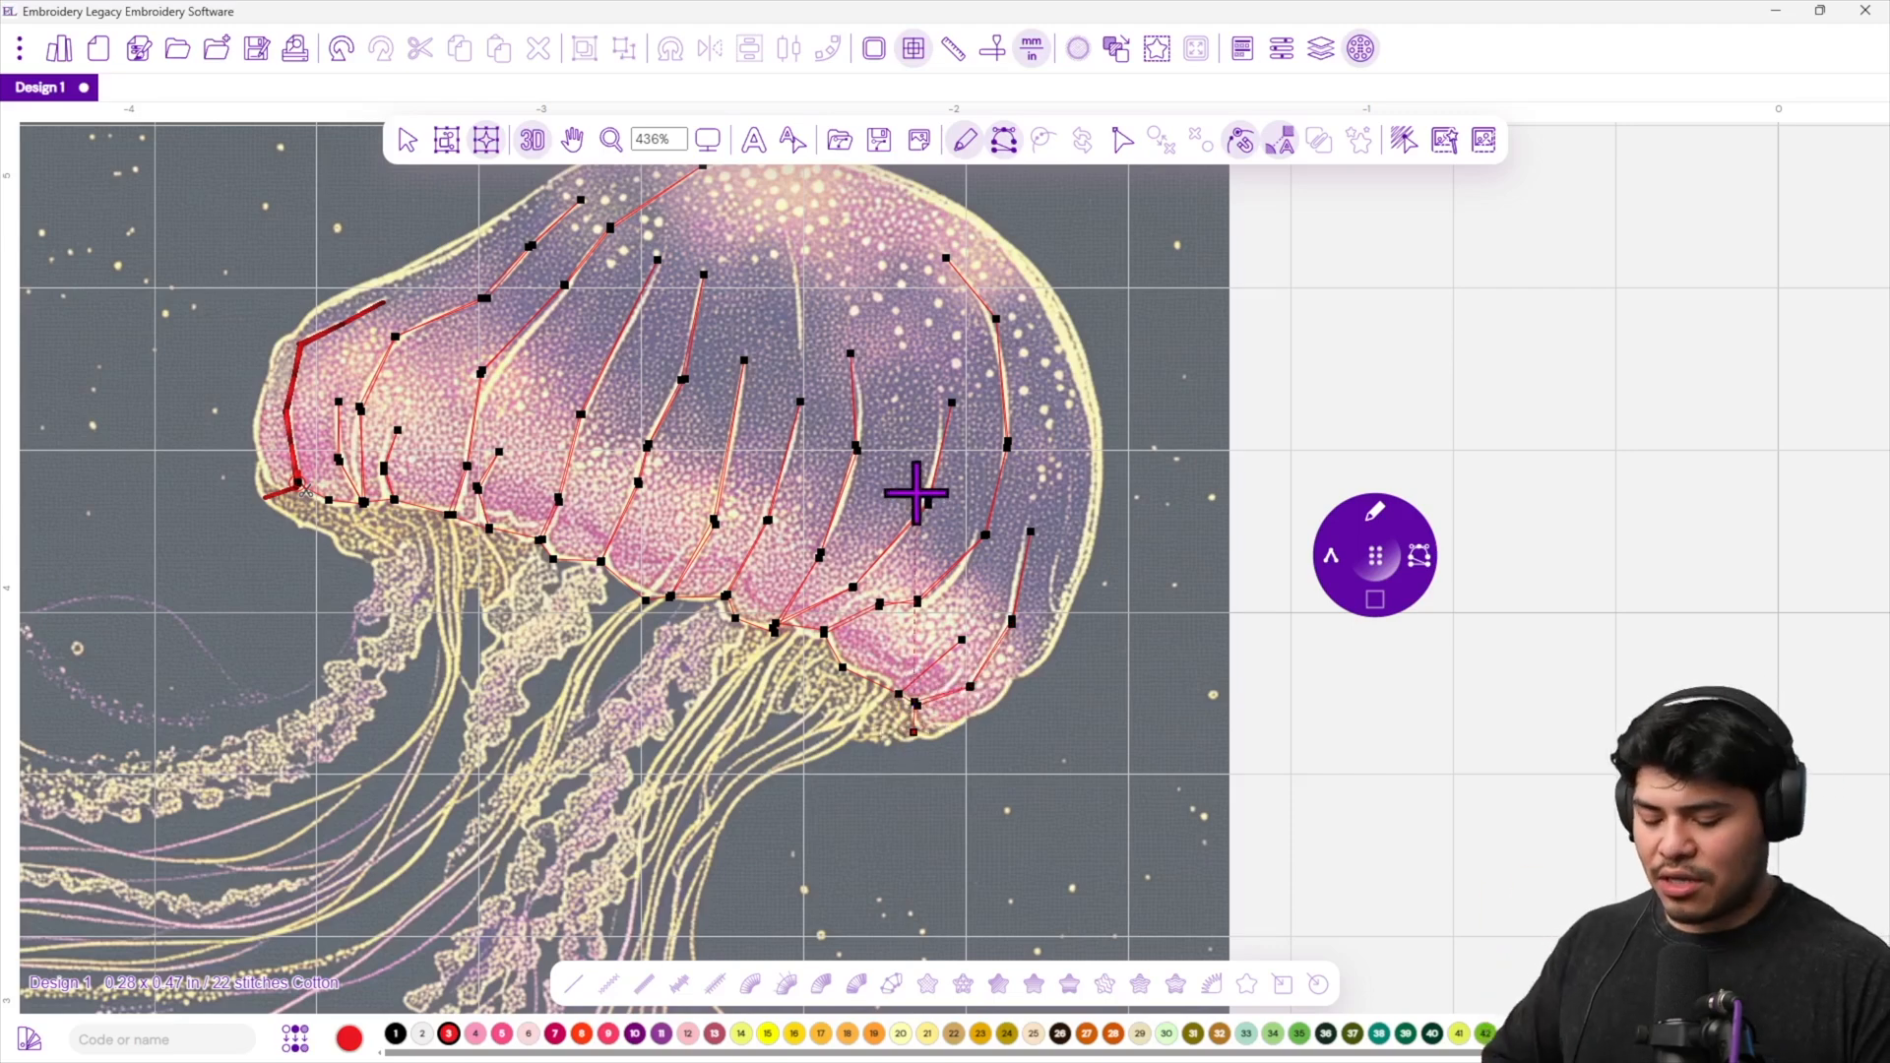
key("Return")
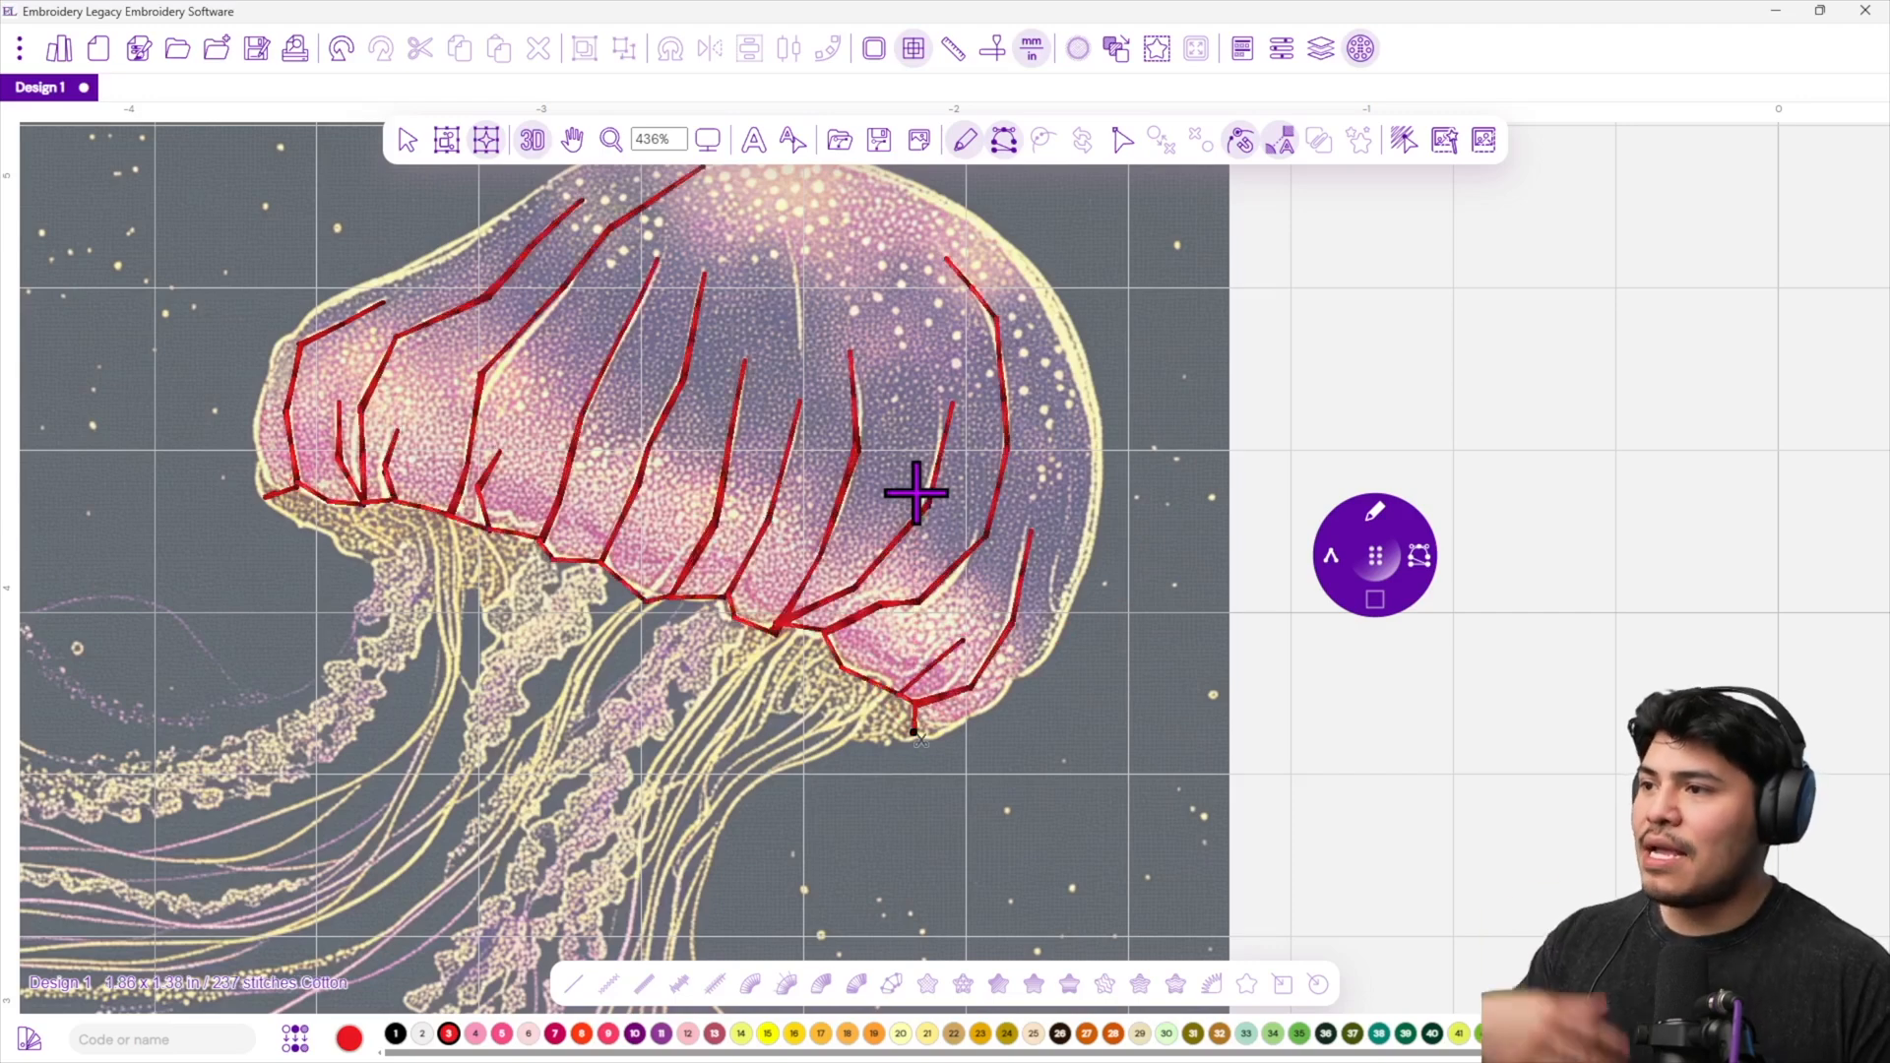
Start a new run line at the bell's lower-right corner and trace the rightmost tentacle down its curves to the tip.
scroll(663, 443, "down", 1)
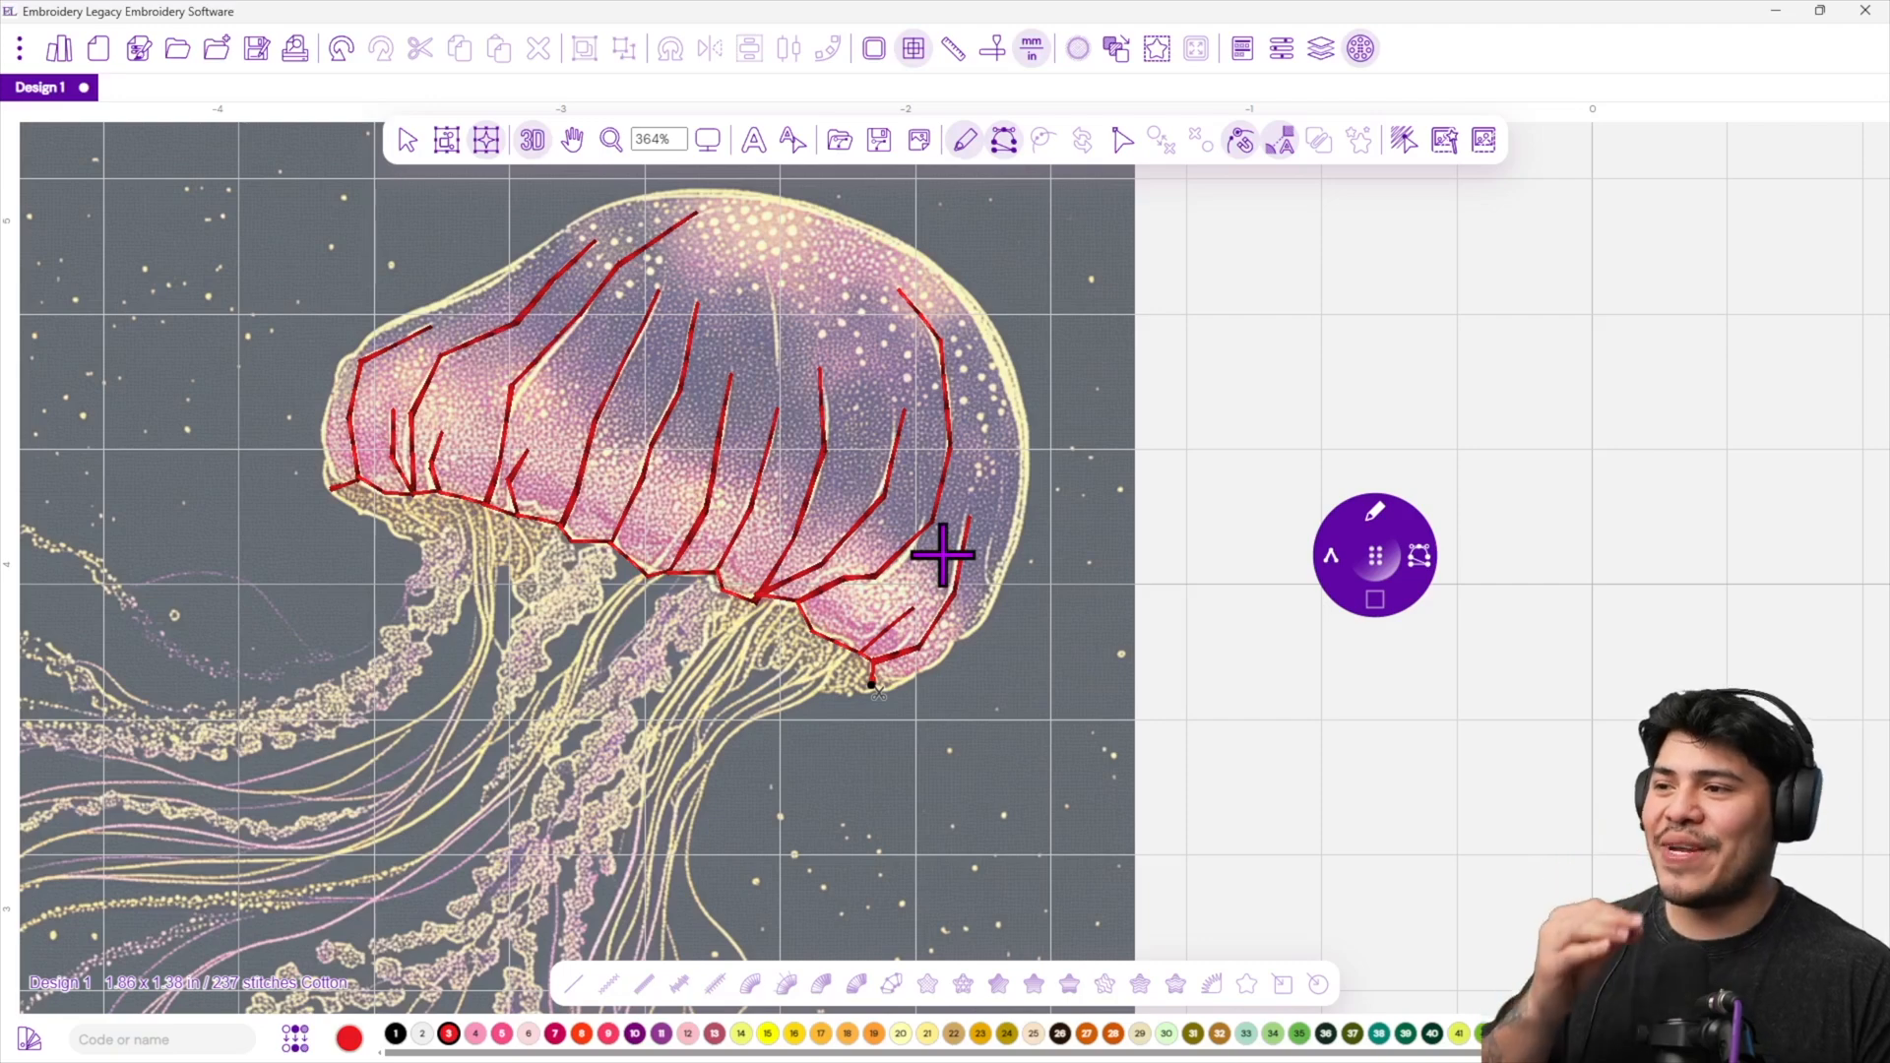
scroll(942, 636, "down", 2)
scroll(907, 659, "up", 2)
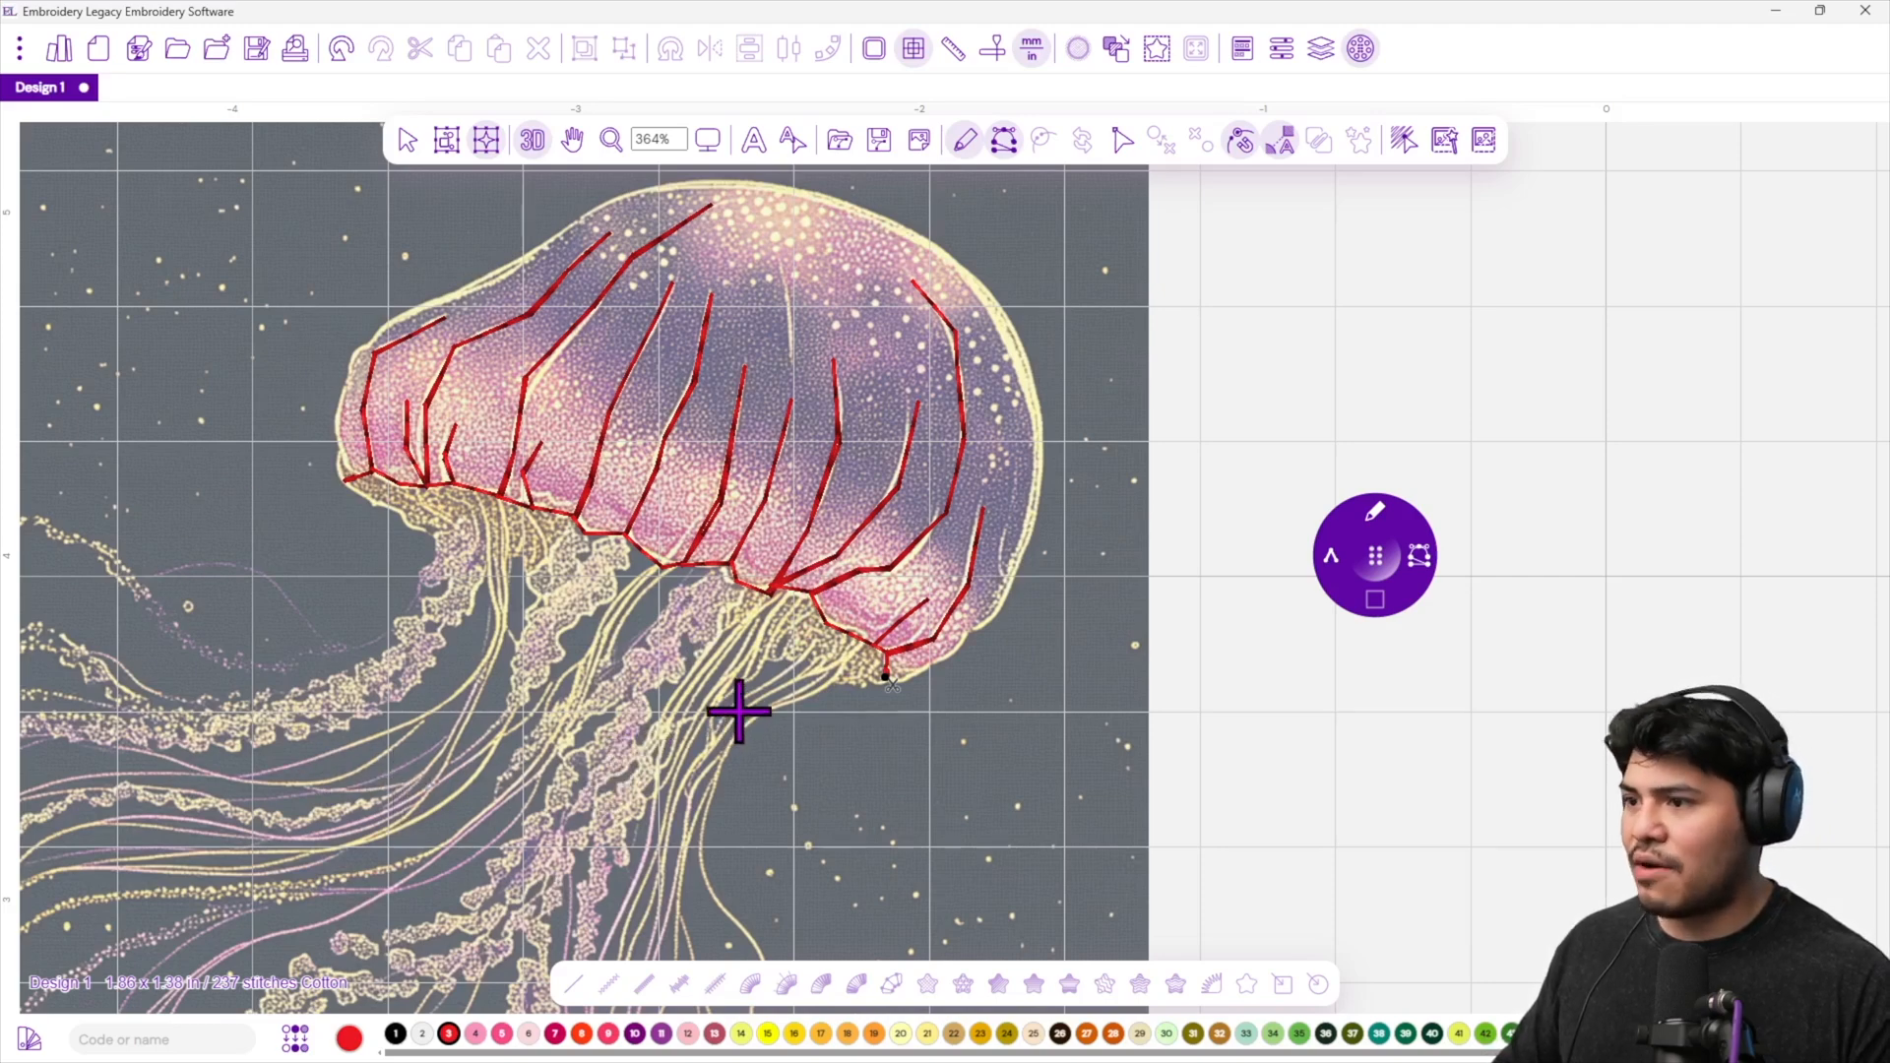
left_click_drag(747, 754, 1078, 530)
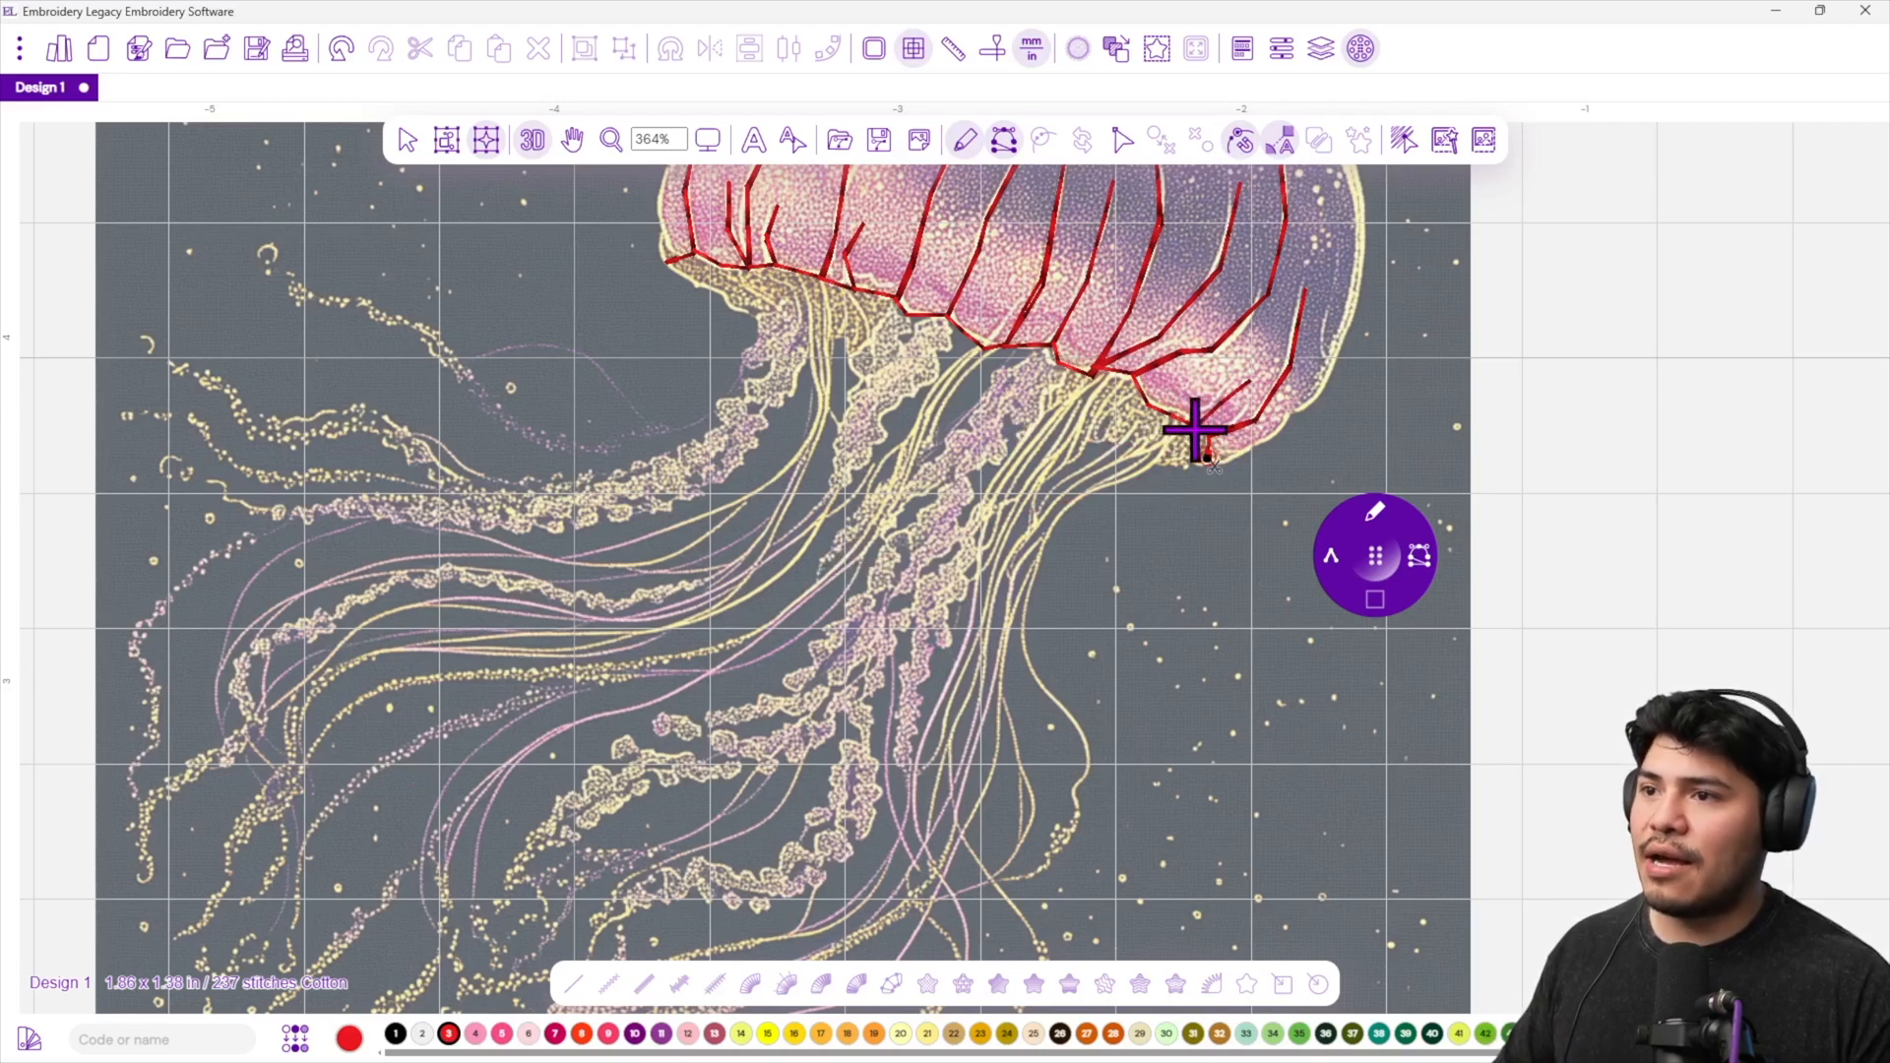
left_click(1148, 460)
right_click(1063, 513)
right_click(1022, 616)
right_click(1054, 697)
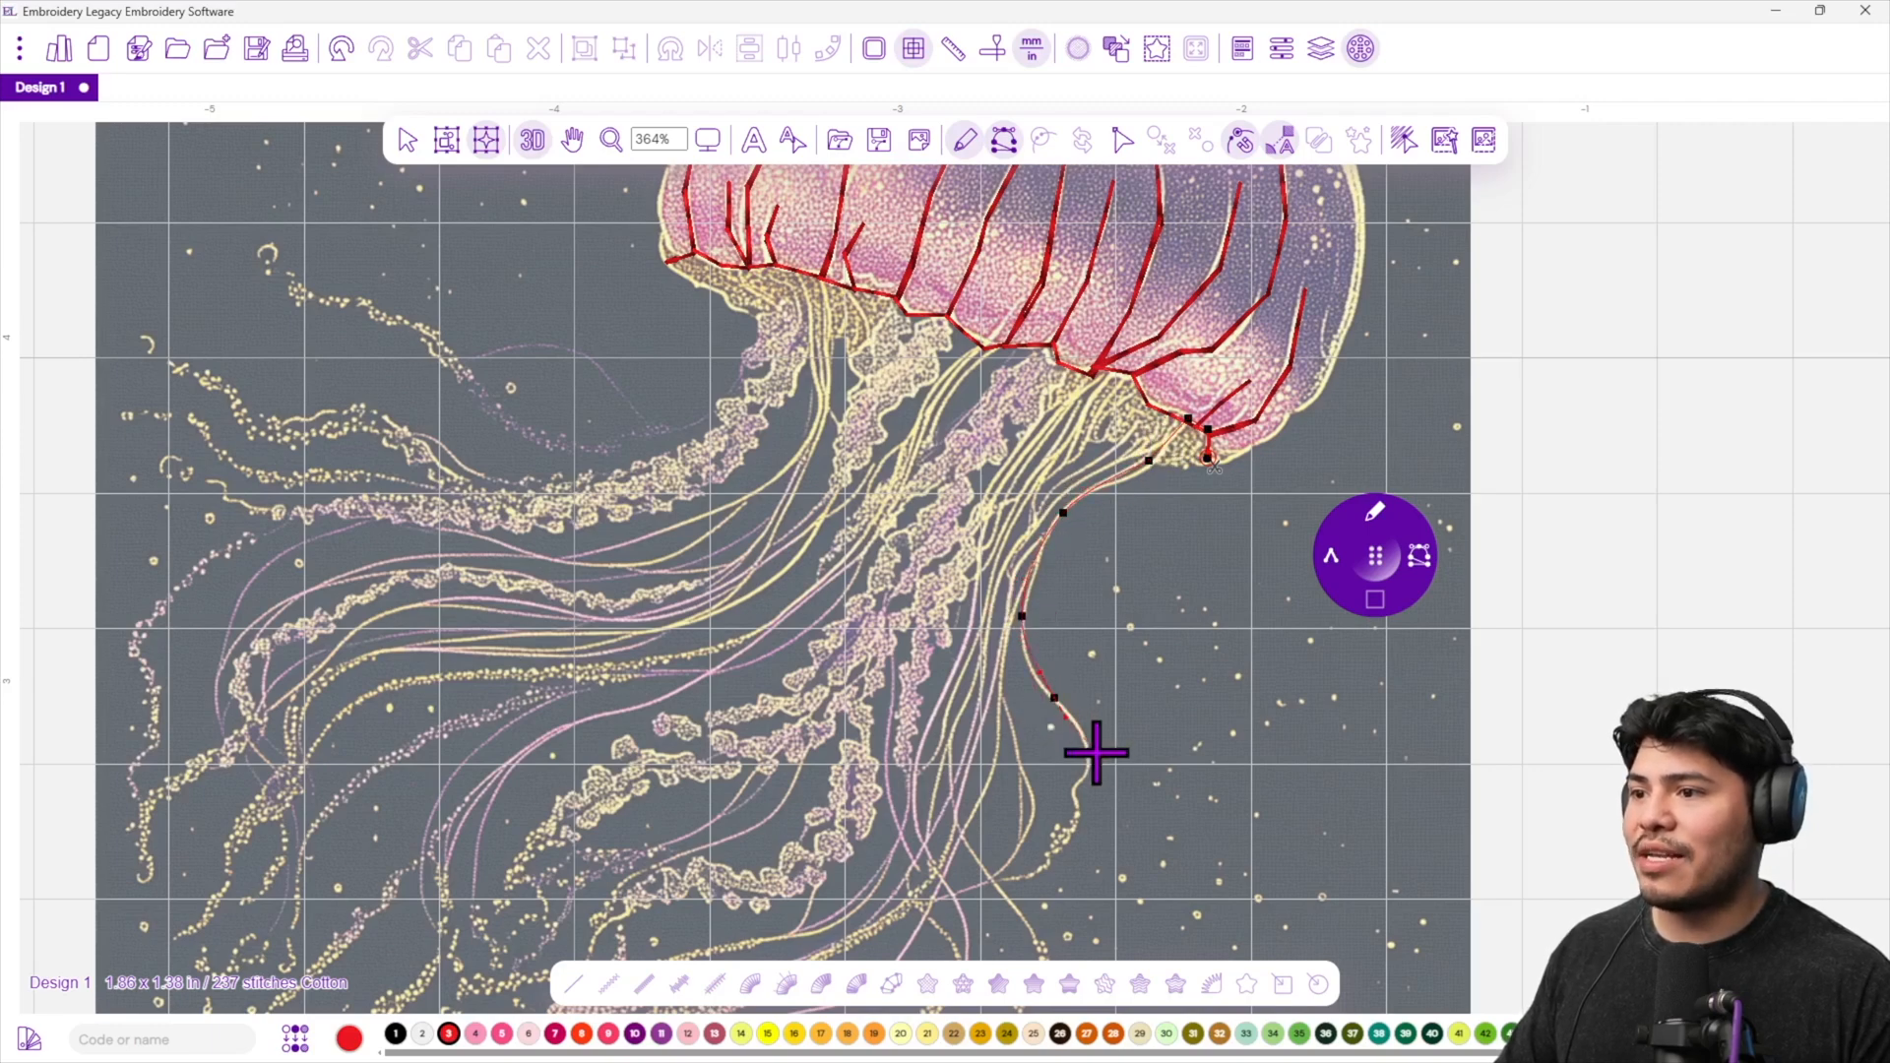
right_click(1087, 746)
right_click(1070, 810)
right_click(1029, 880)
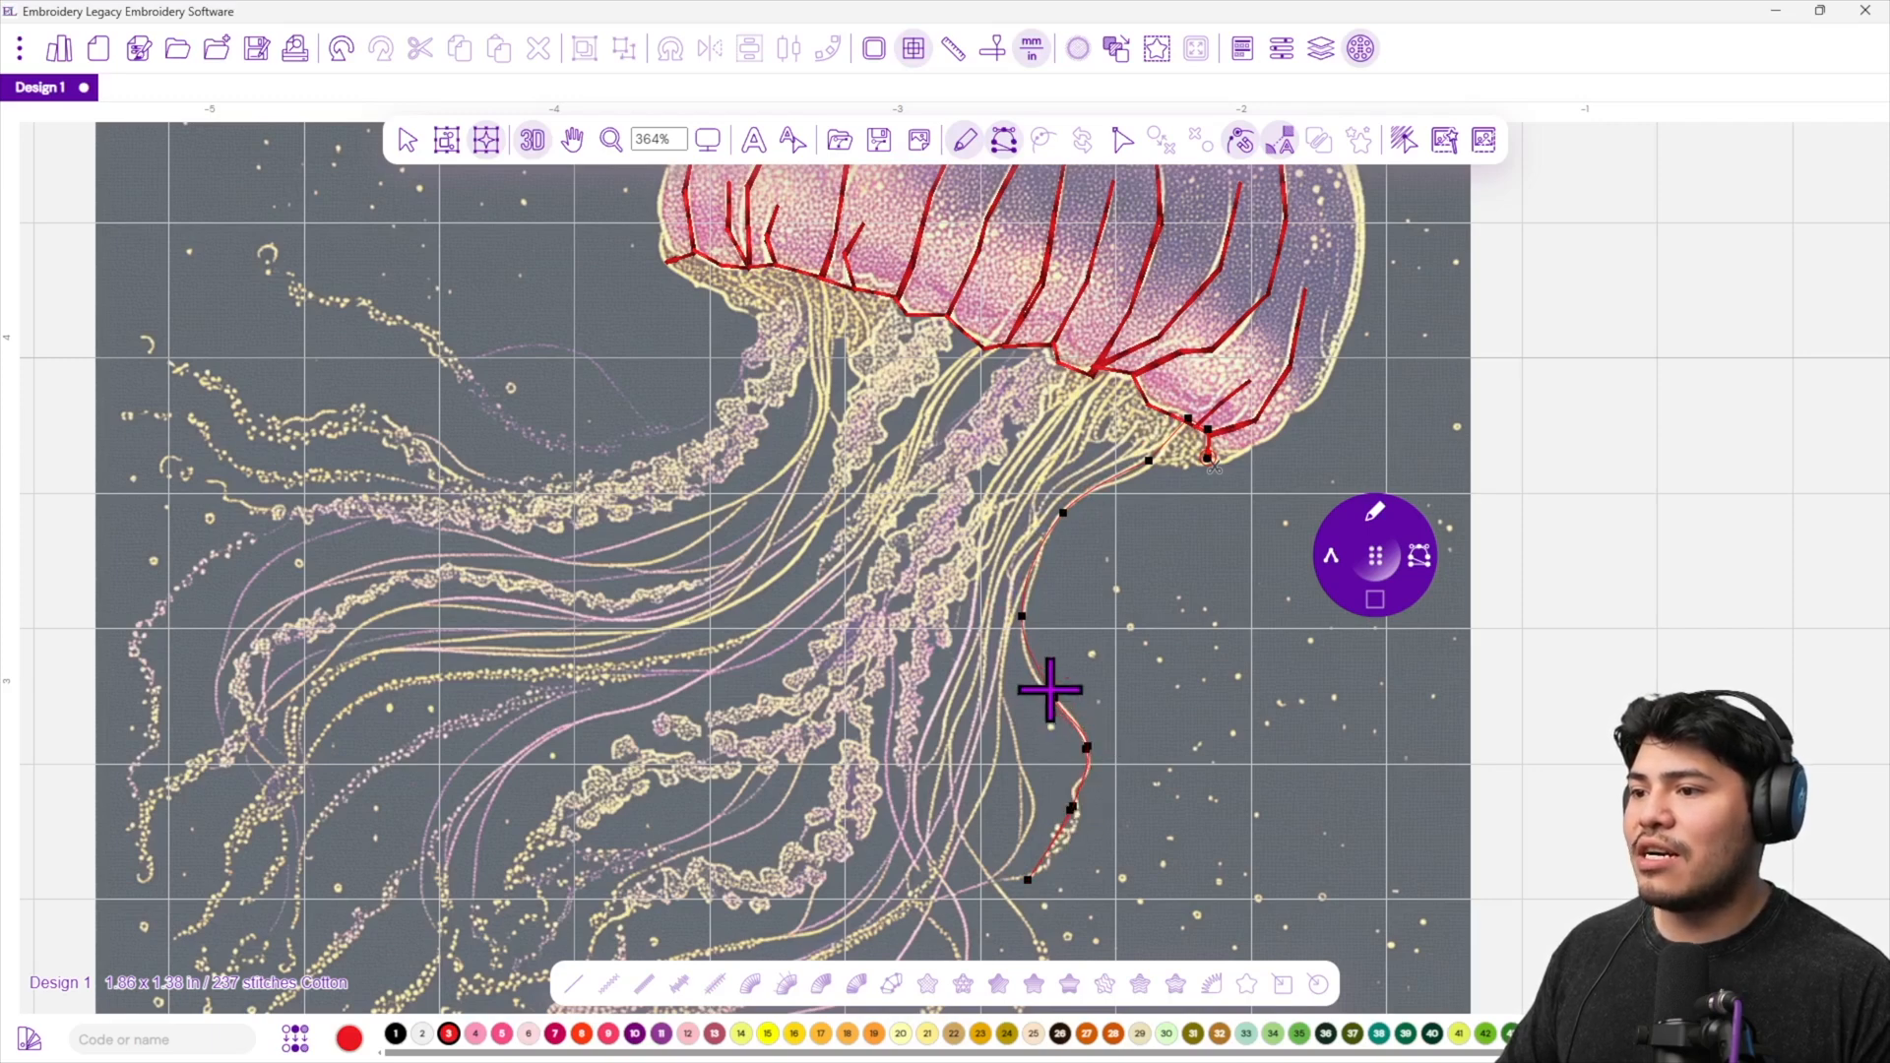
Retrace the rightmost tentacle to the rim and trace the second tentacle down to its lower-left end.
right_click(1149, 458)
right_click(1169, 416)
right_click(1110, 472)
right_click(1038, 507)
right_click(998, 666)
right_click(1027, 828)
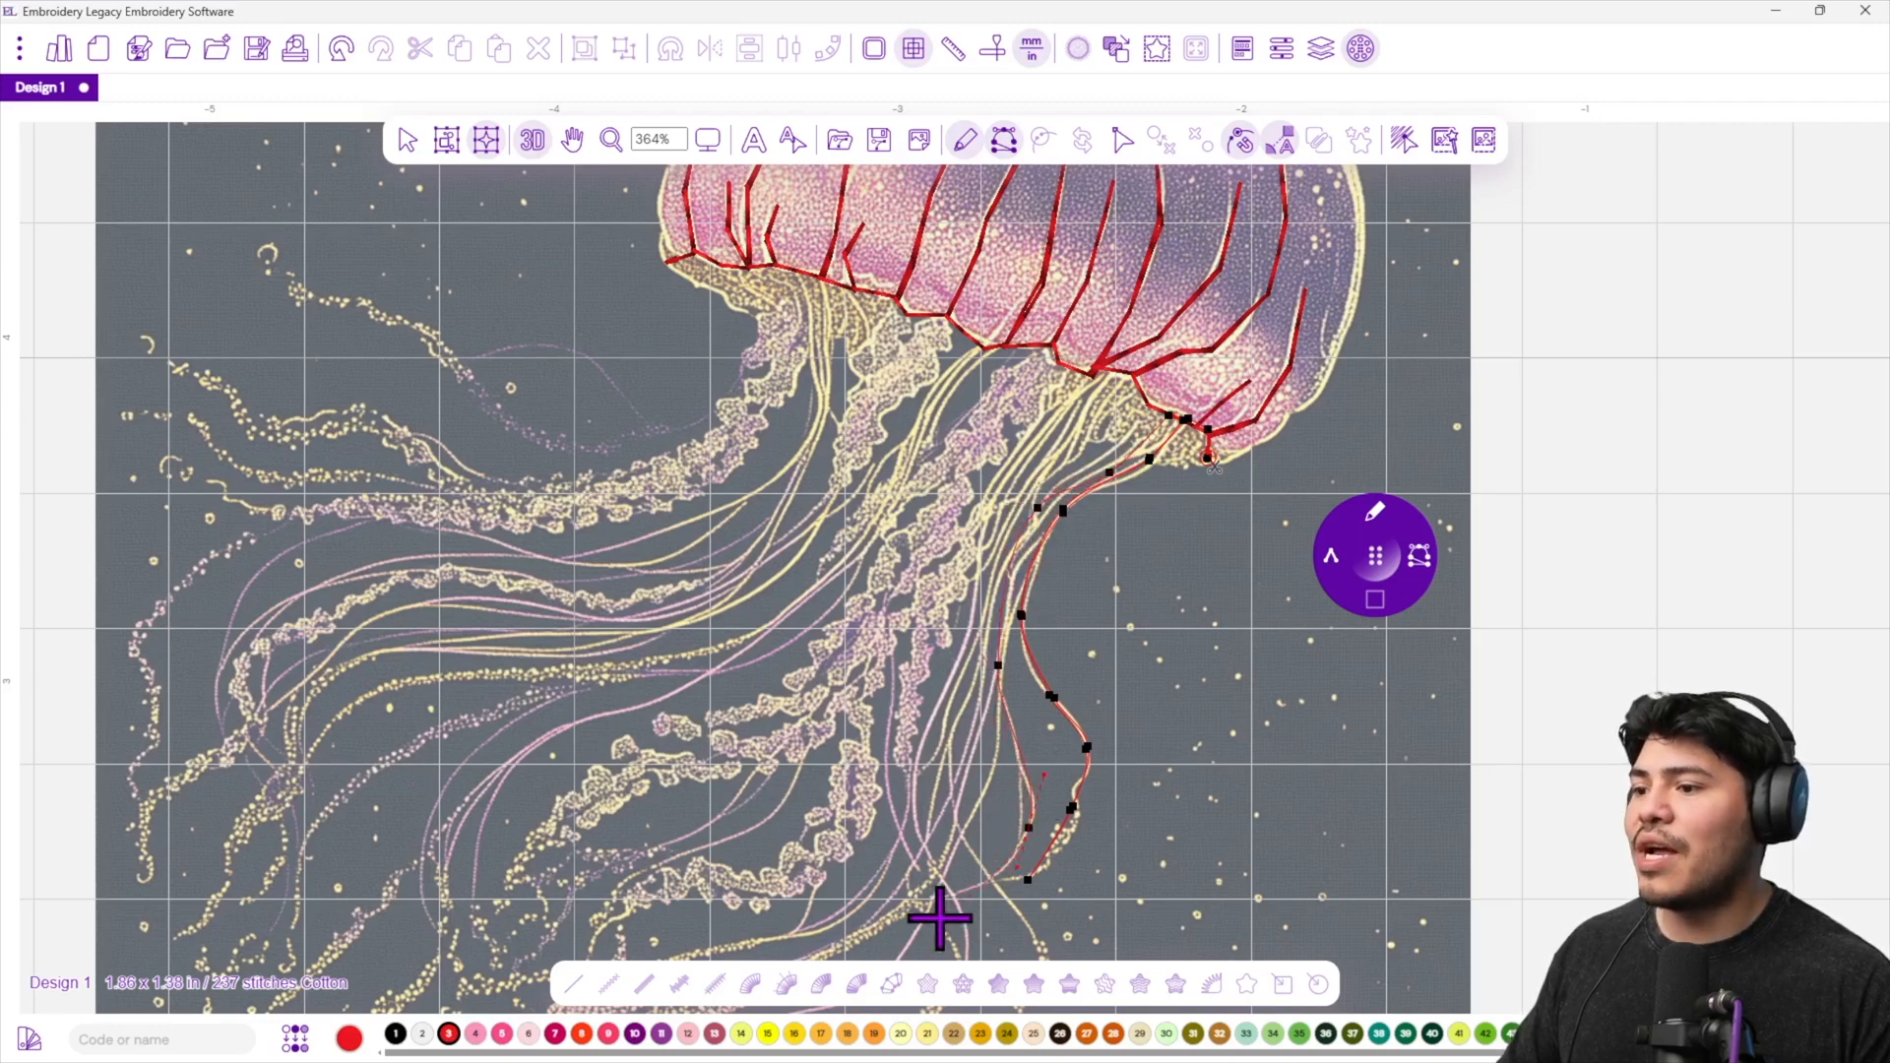
right_click(907, 919)
Retrace the second tentacle to the rim and trace the third tentacle downwards with curved points.
right_click(1027, 827)
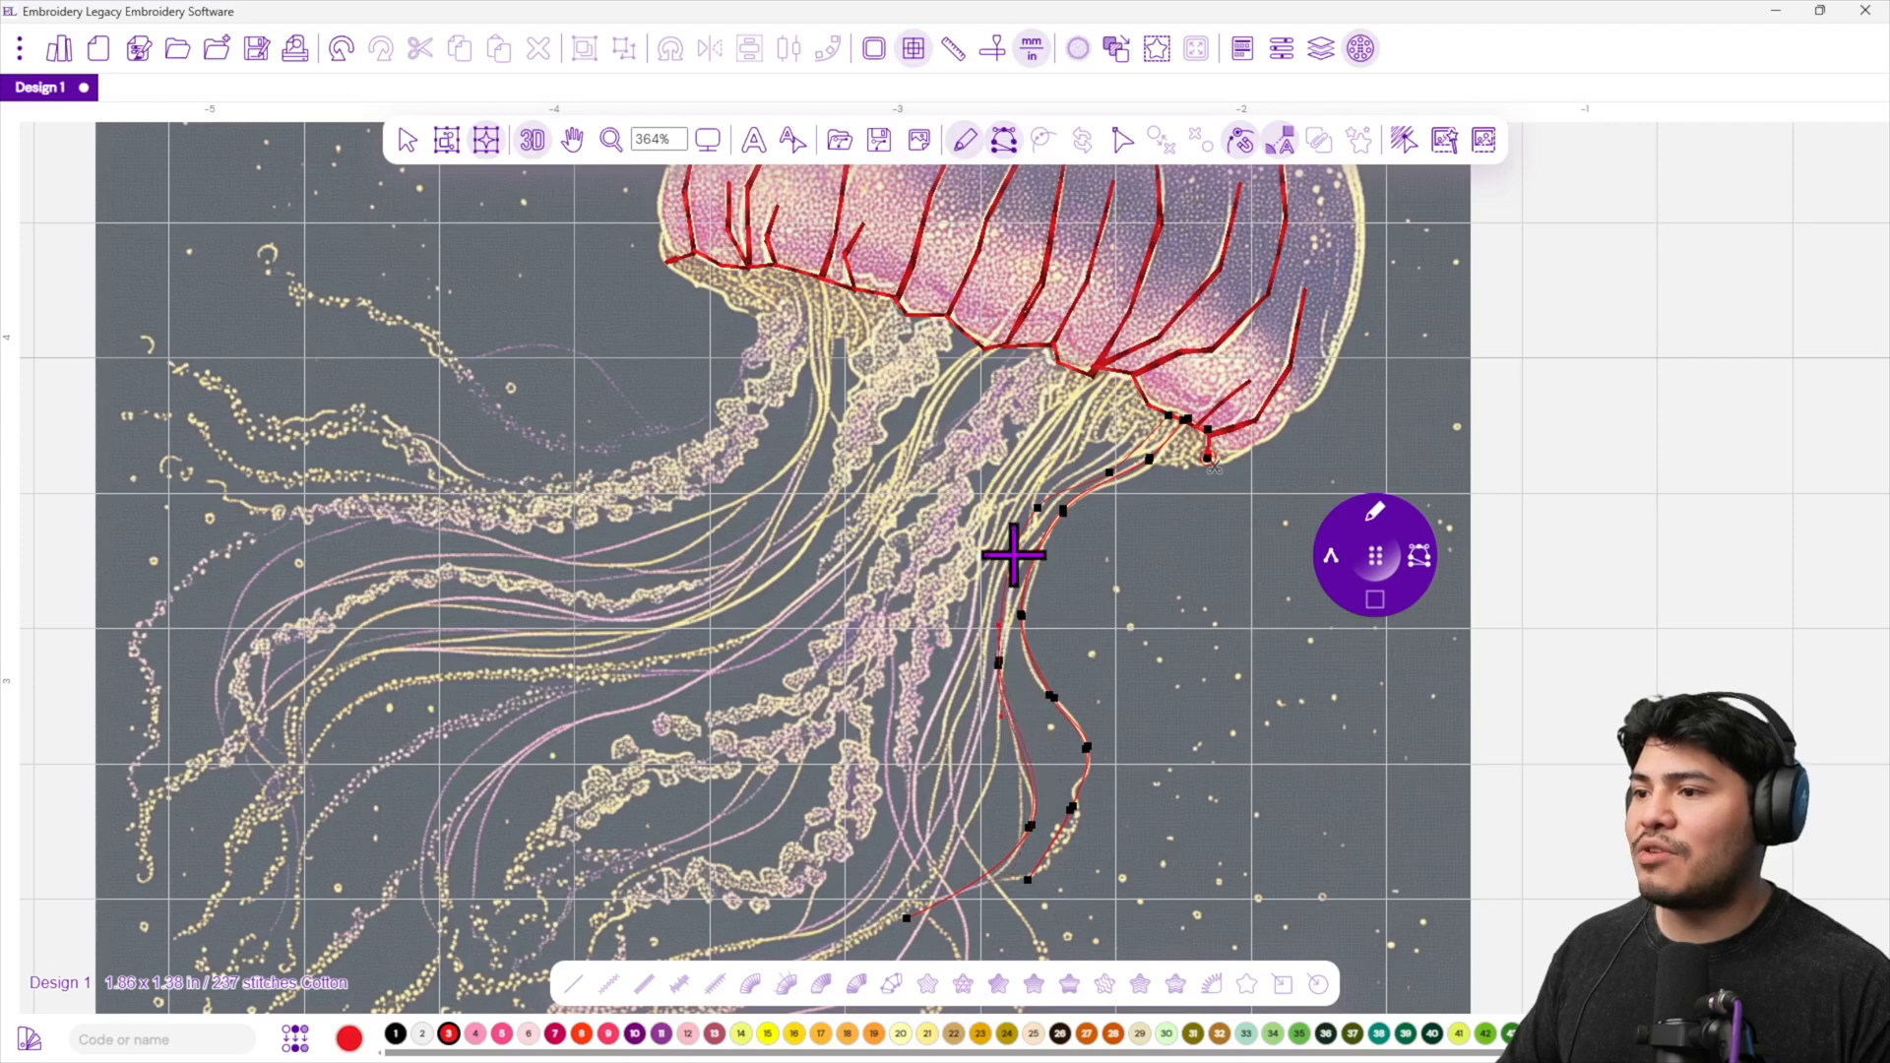
right_click(1148, 459)
right_click(1139, 404)
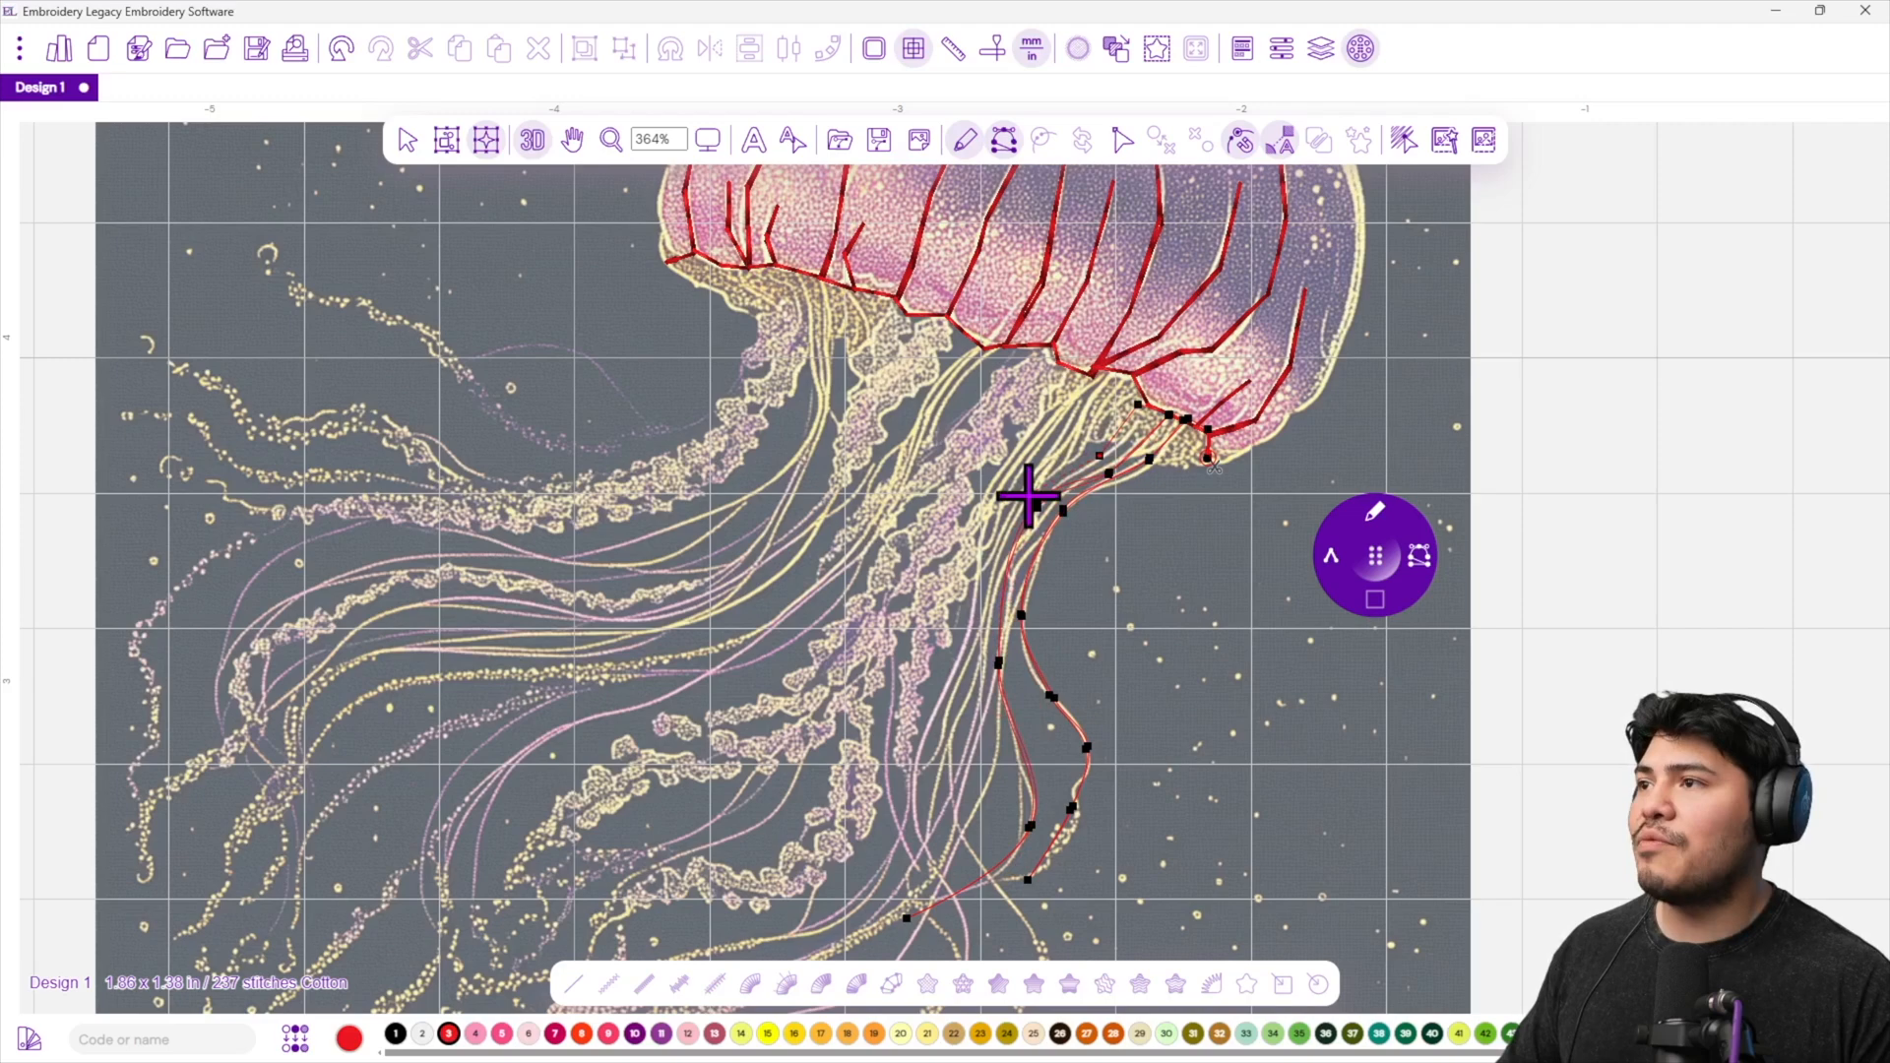
right_click(975, 694)
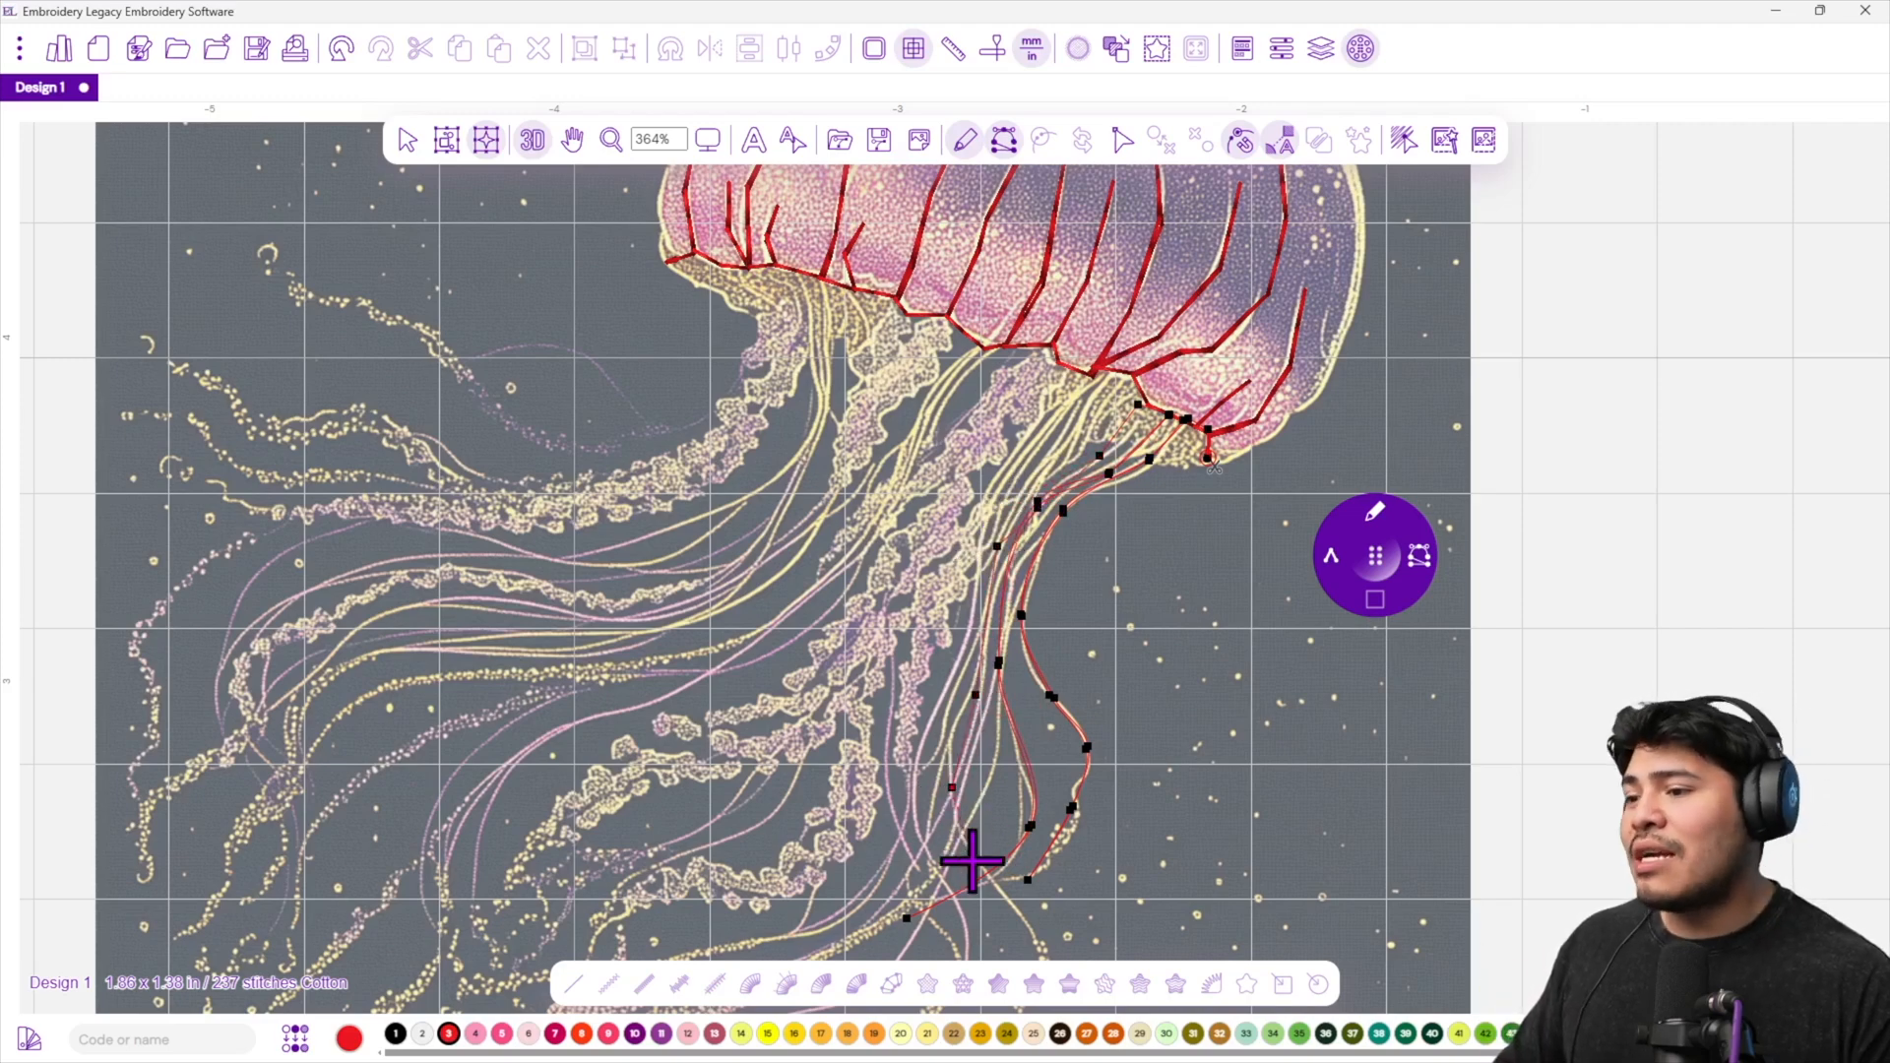
right_click(973, 865)
Double the run line back up the third tentacle to the bell's rim.
right_click(993, 758)
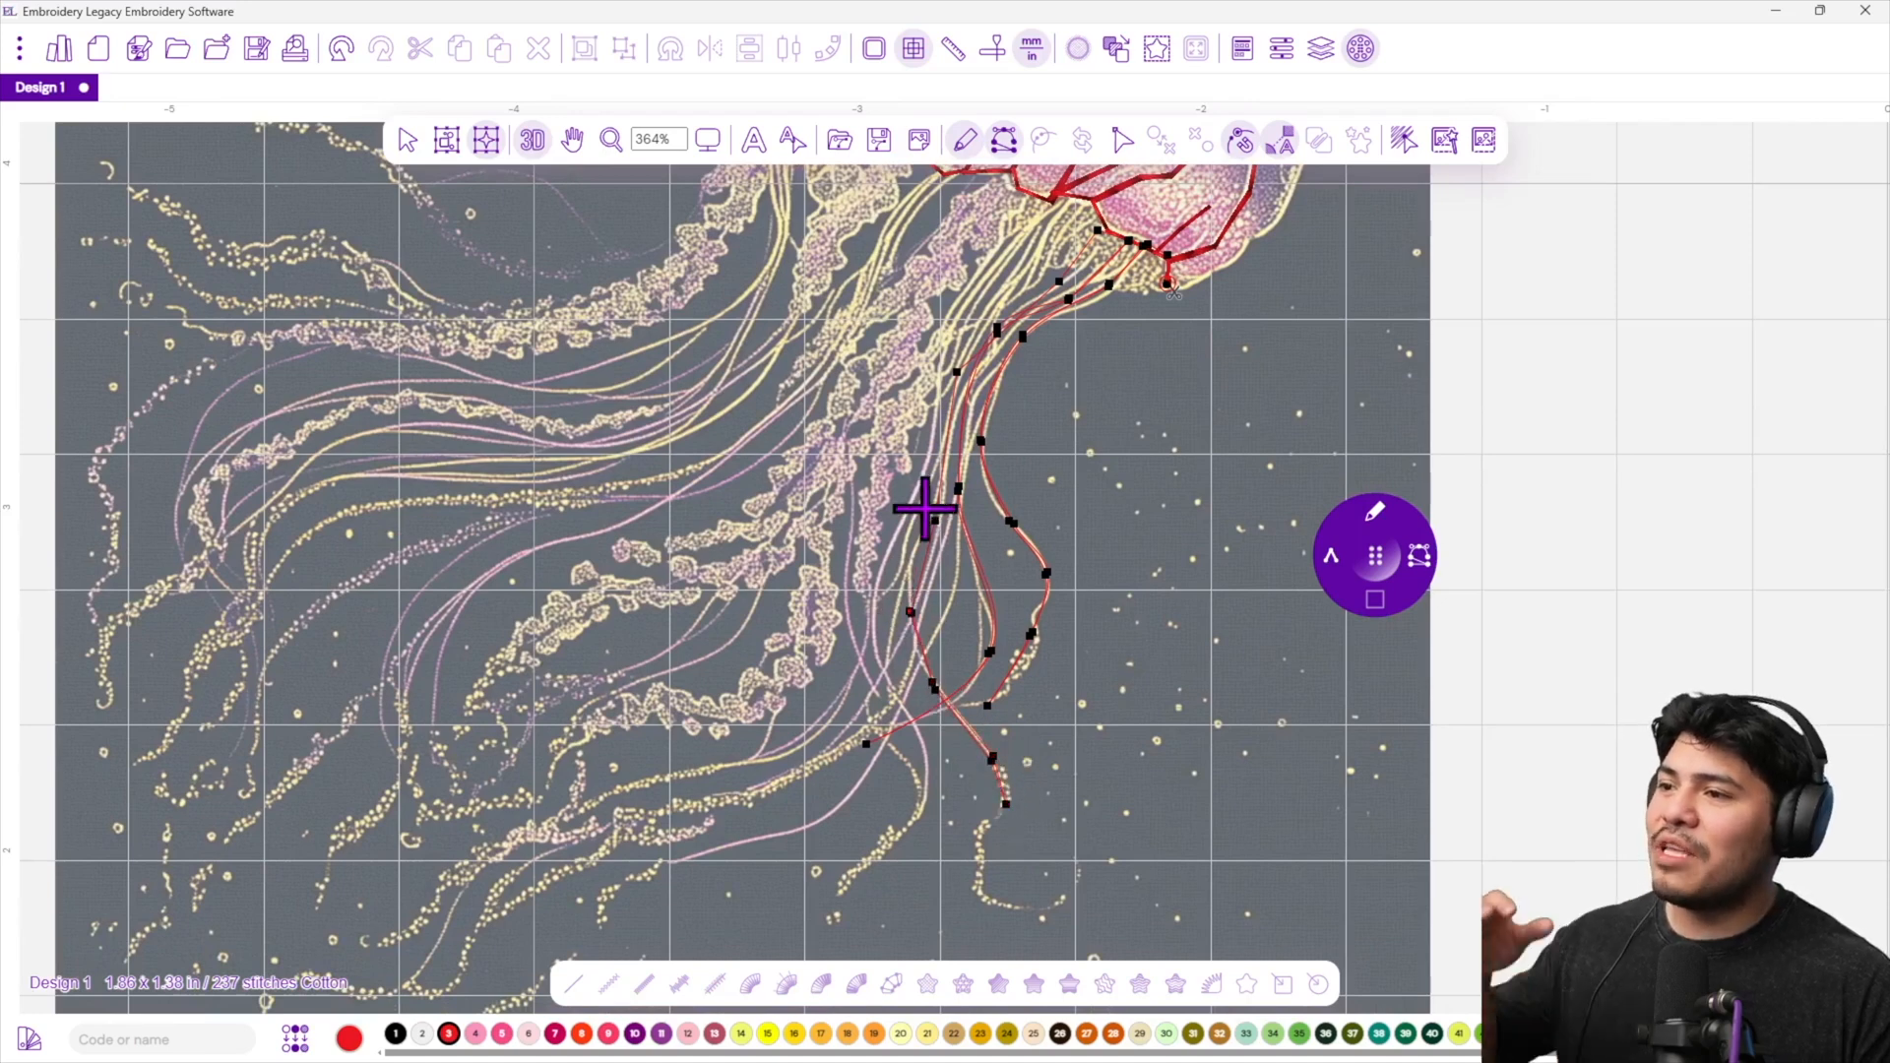
right_click(956, 369)
right_click(1003, 322)
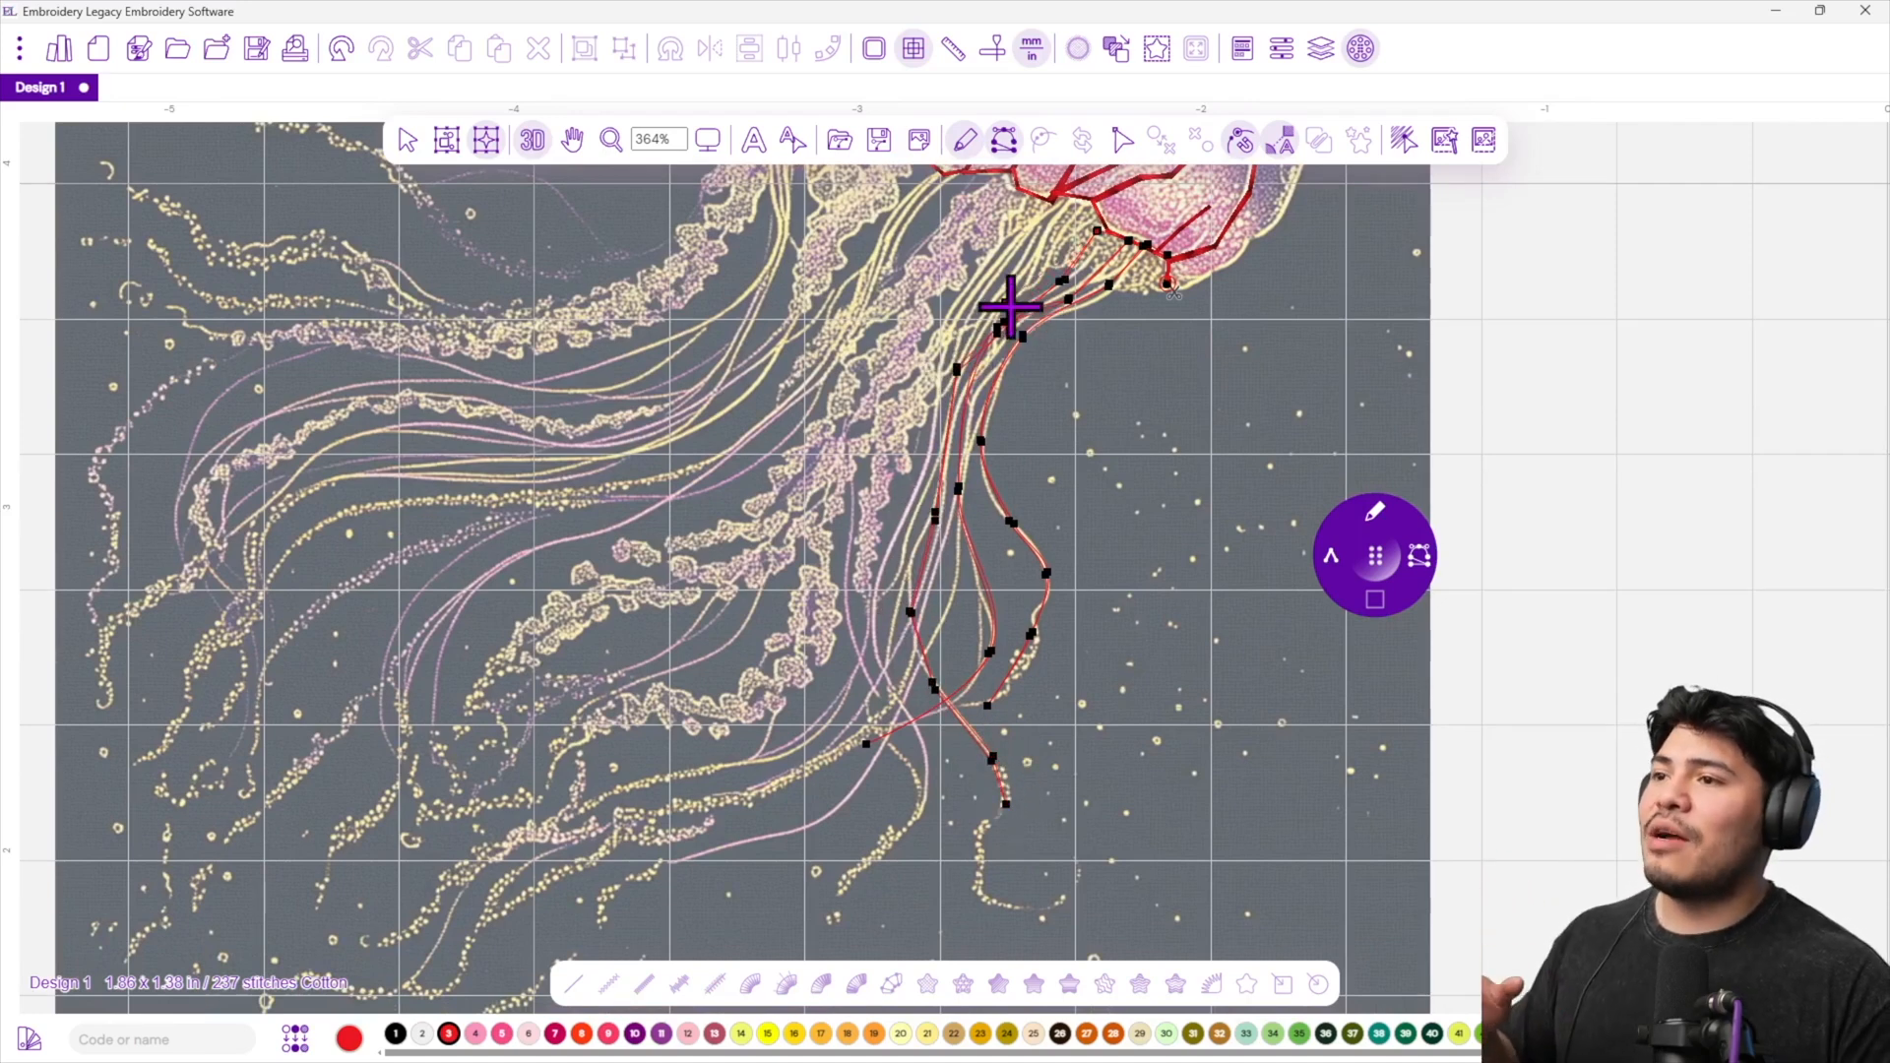
right_click(1063, 279)
right_click(1098, 229)
Trace the fourth tentacle from the rim to its lower end and retrace it back up.
right_click(1090, 208)
right_click(1021, 276)
right_click(915, 532)
right_click(884, 629)
right_click(927, 774)
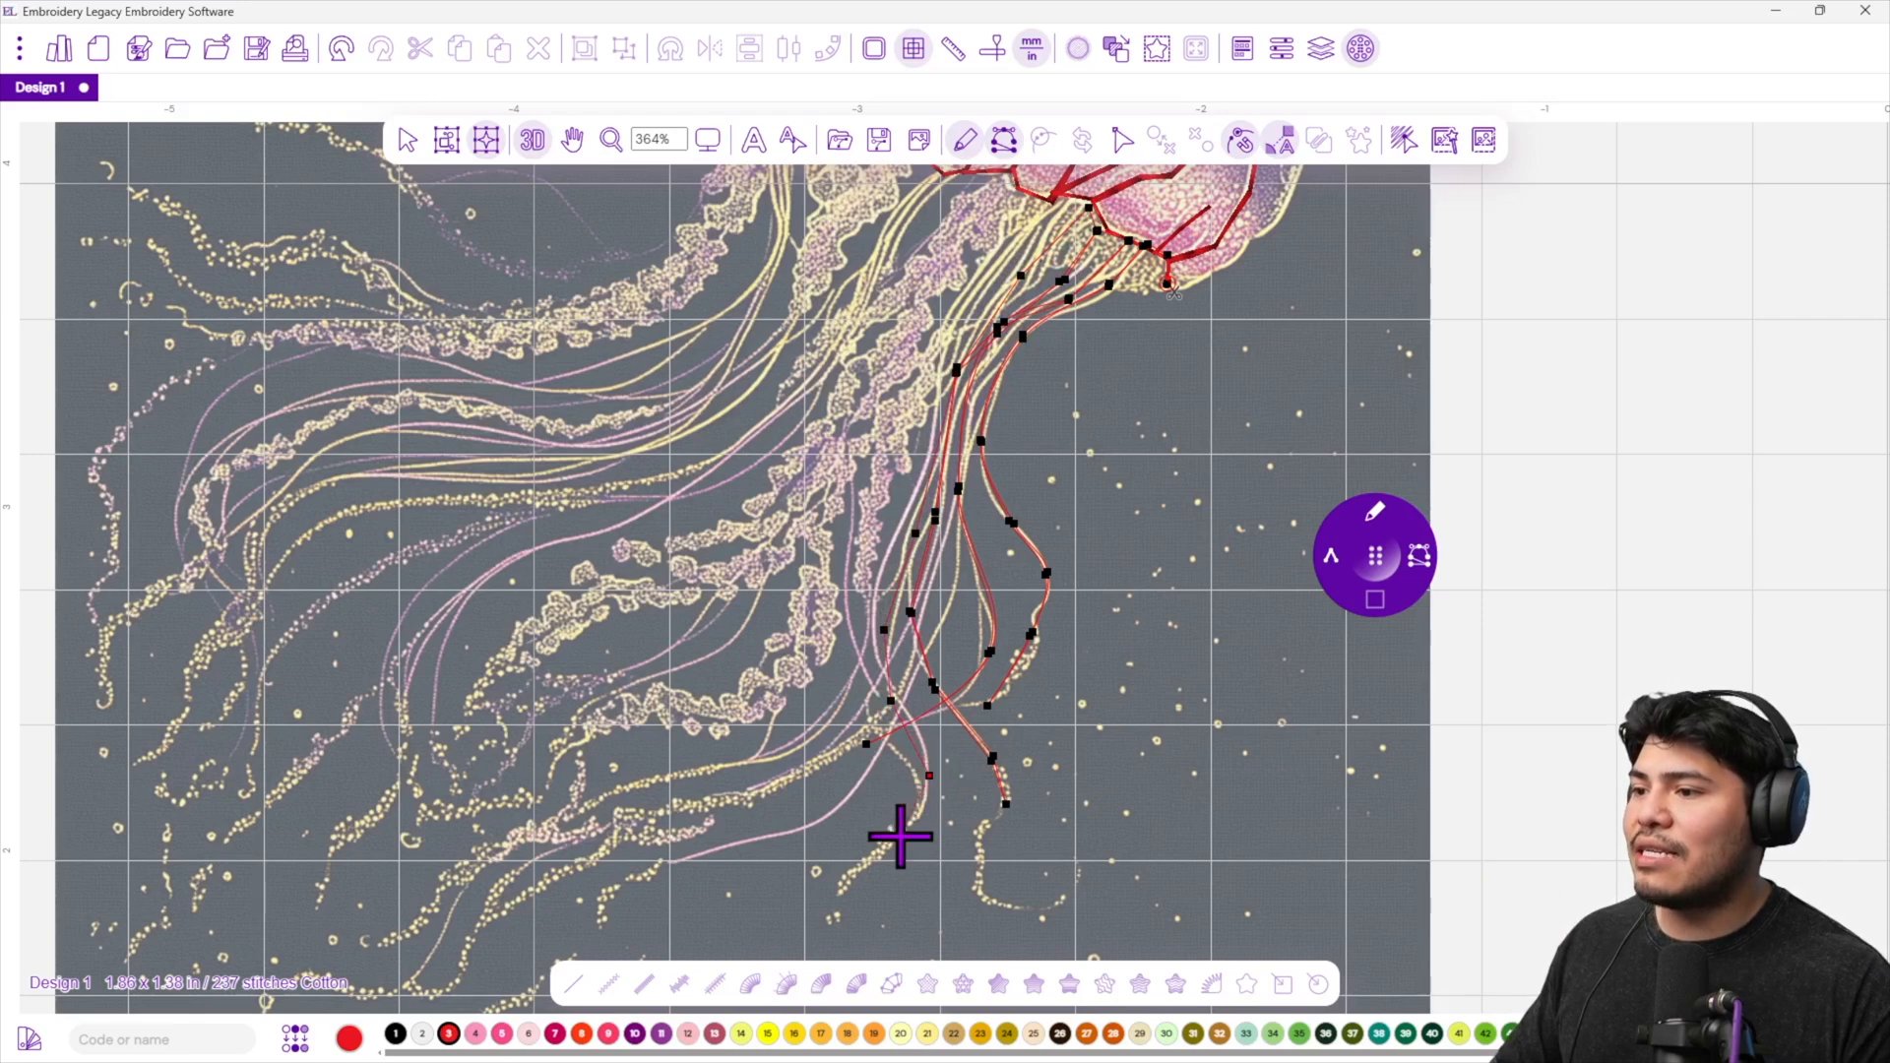
right_click(927, 771)
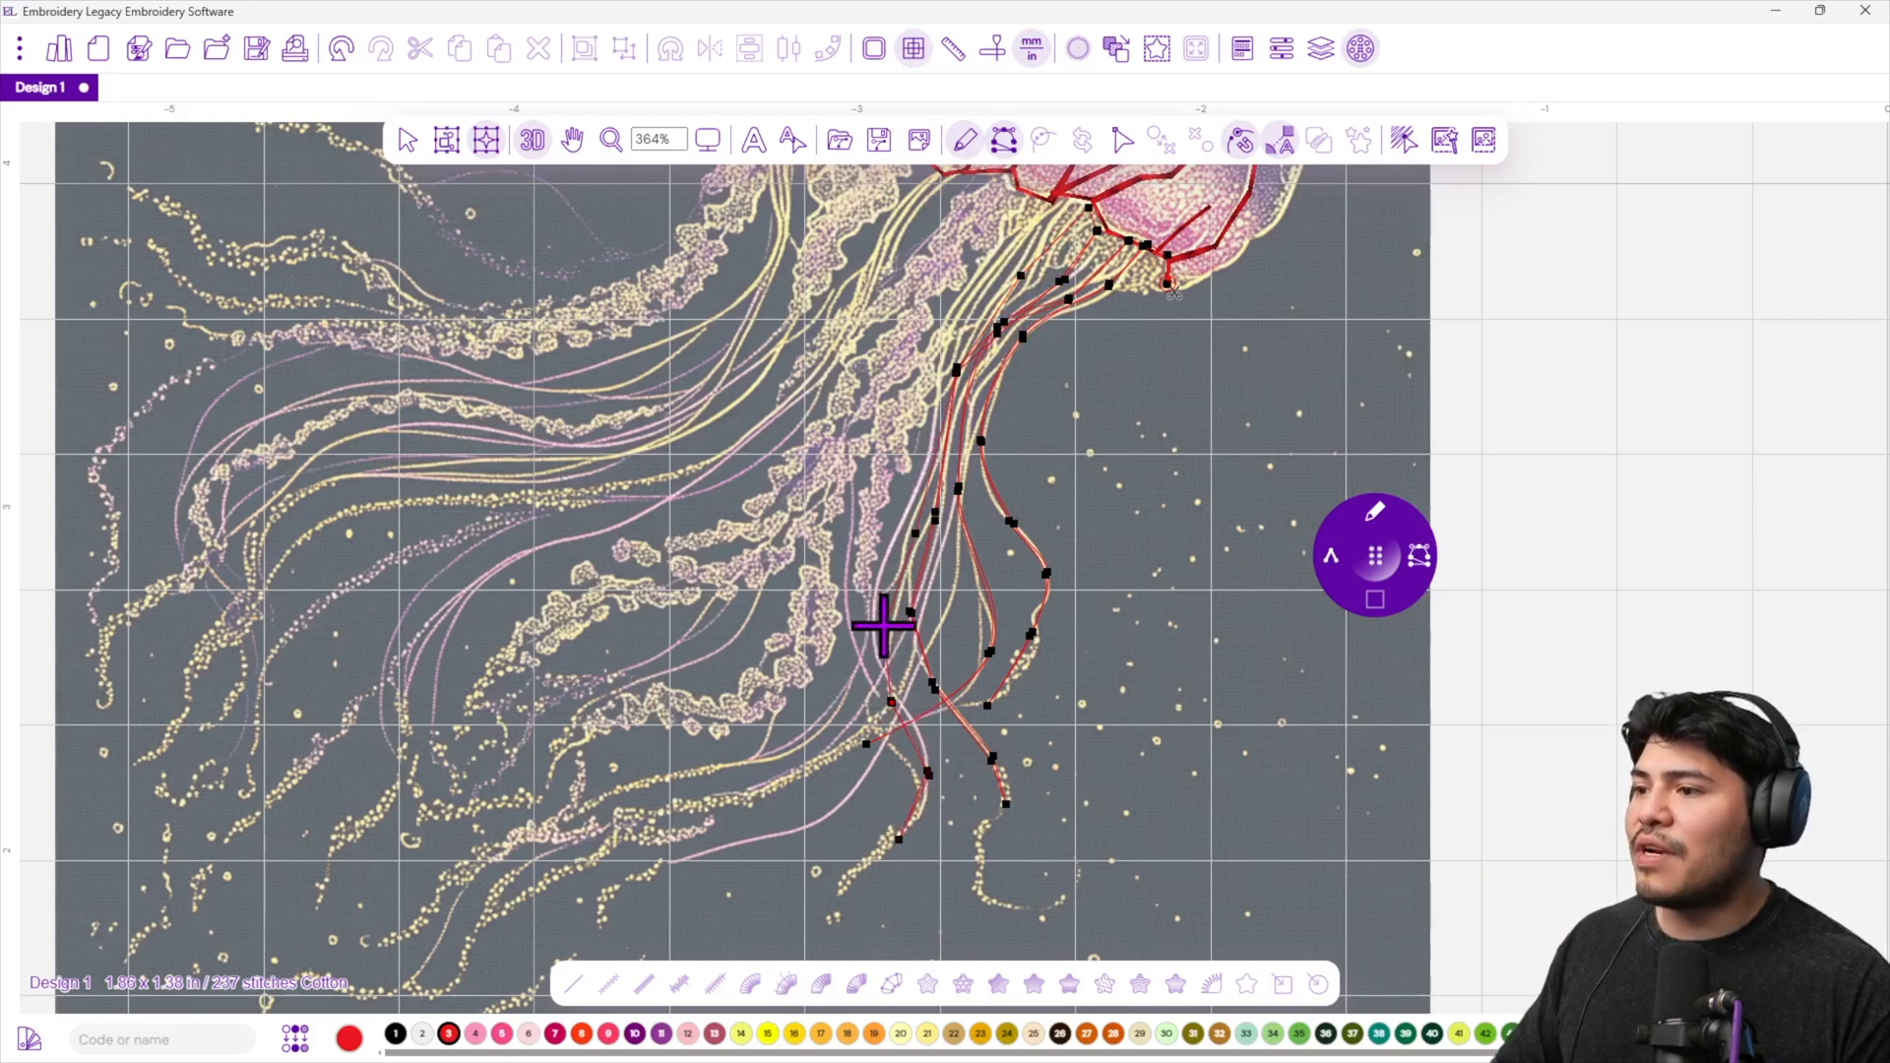
right_click(884, 623)
right_click(916, 533)
right_click(958, 365)
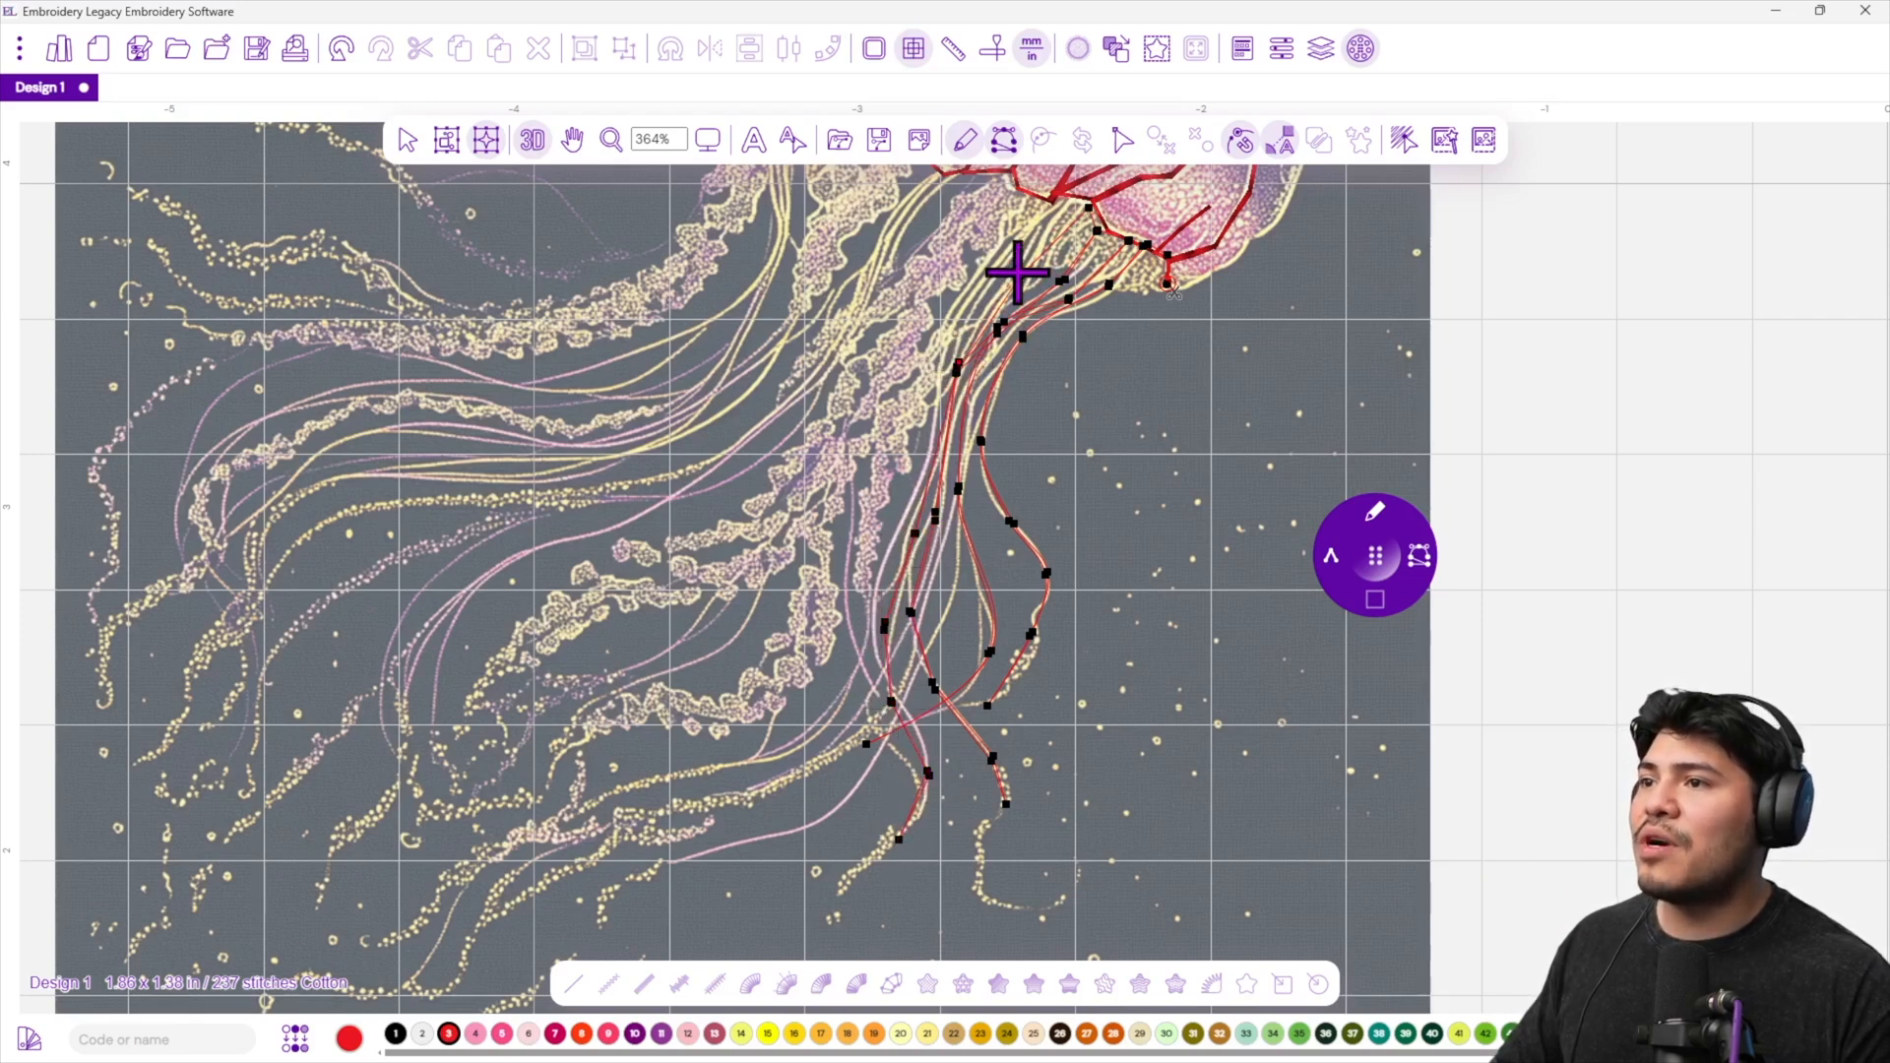
Move along the rim and trace the fifth tentacle down to its lower end, doubling back up it.
right_click(1065, 202)
right_click(970, 284)
right_click(935, 327)
right_click(897, 516)
right_click(873, 636)
right_click(864, 722)
right_click(910, 799)
right_click(862, 725)
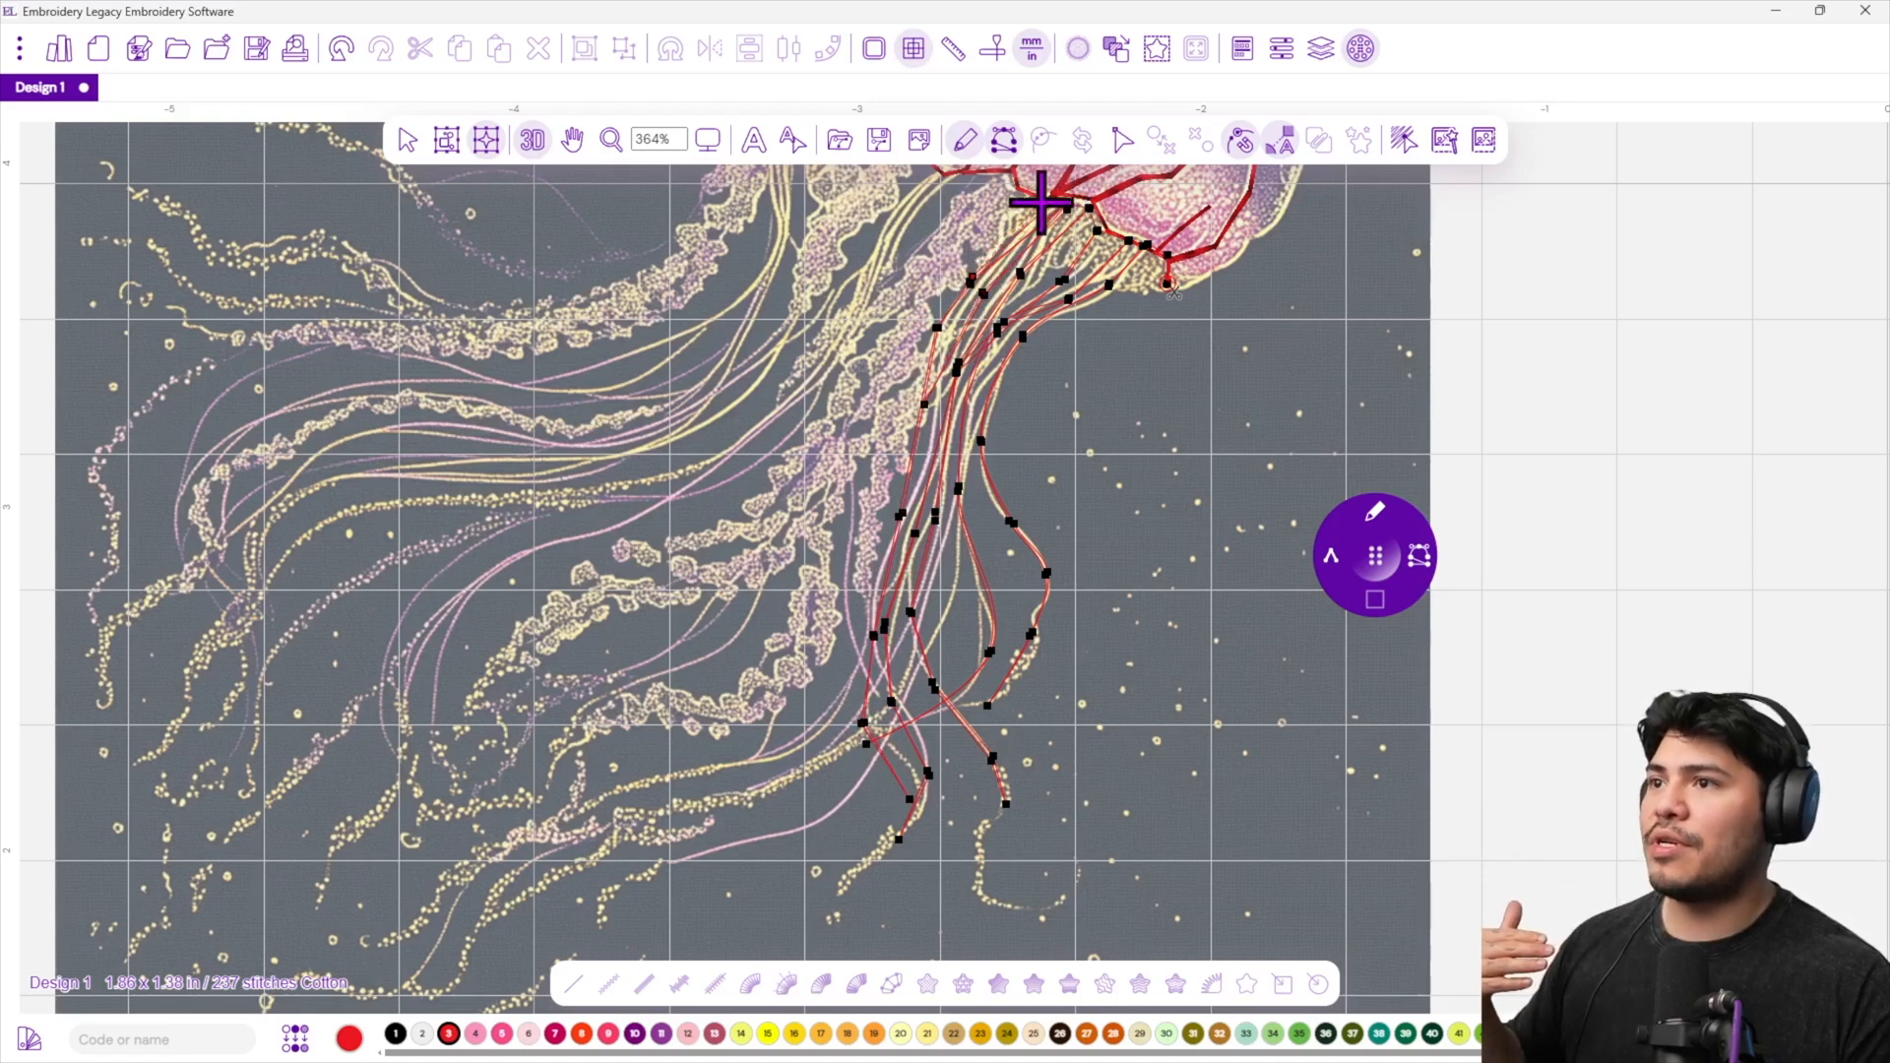
Carry the run line left along the rim and trace the tentacle beside the middle ruffled arm down to its lower-left end.
left_click_drag(988, 227, 1021, 413)
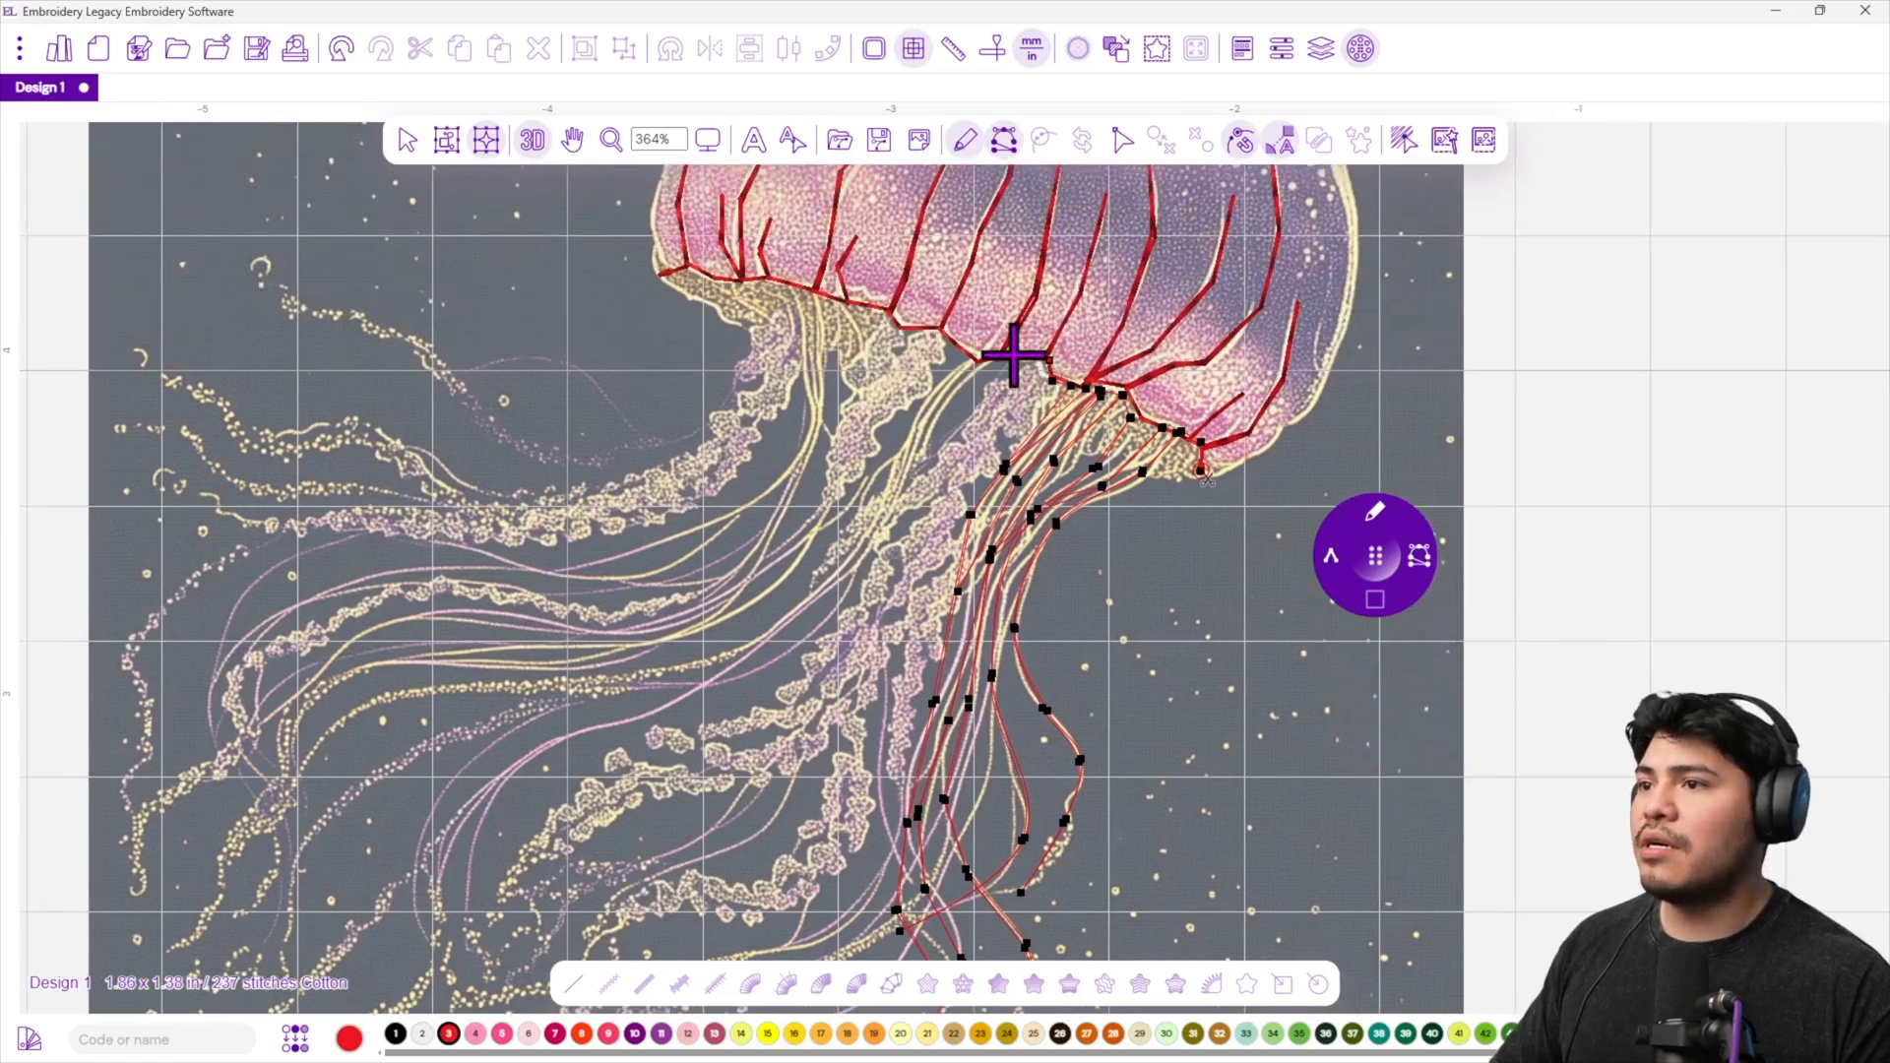
scroll(826, 527, "down", 3)
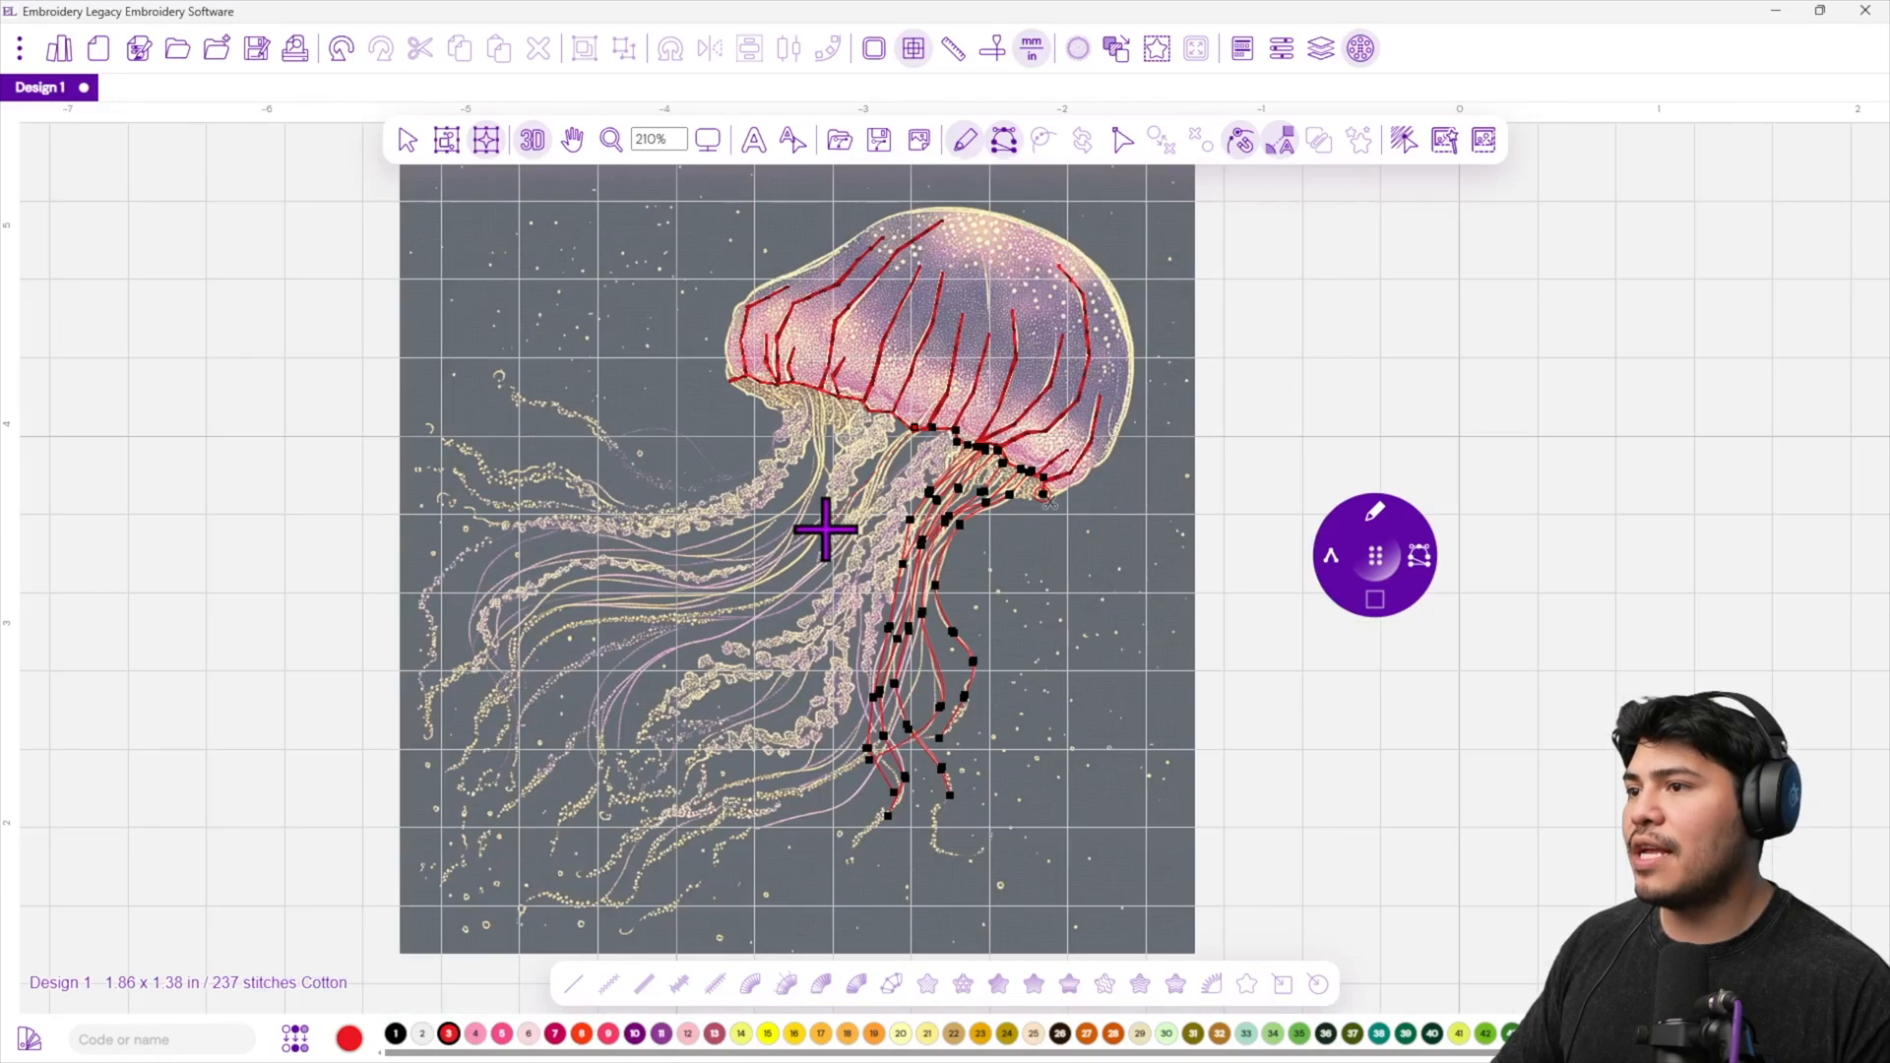
scroll(793, 539, "up", 1)
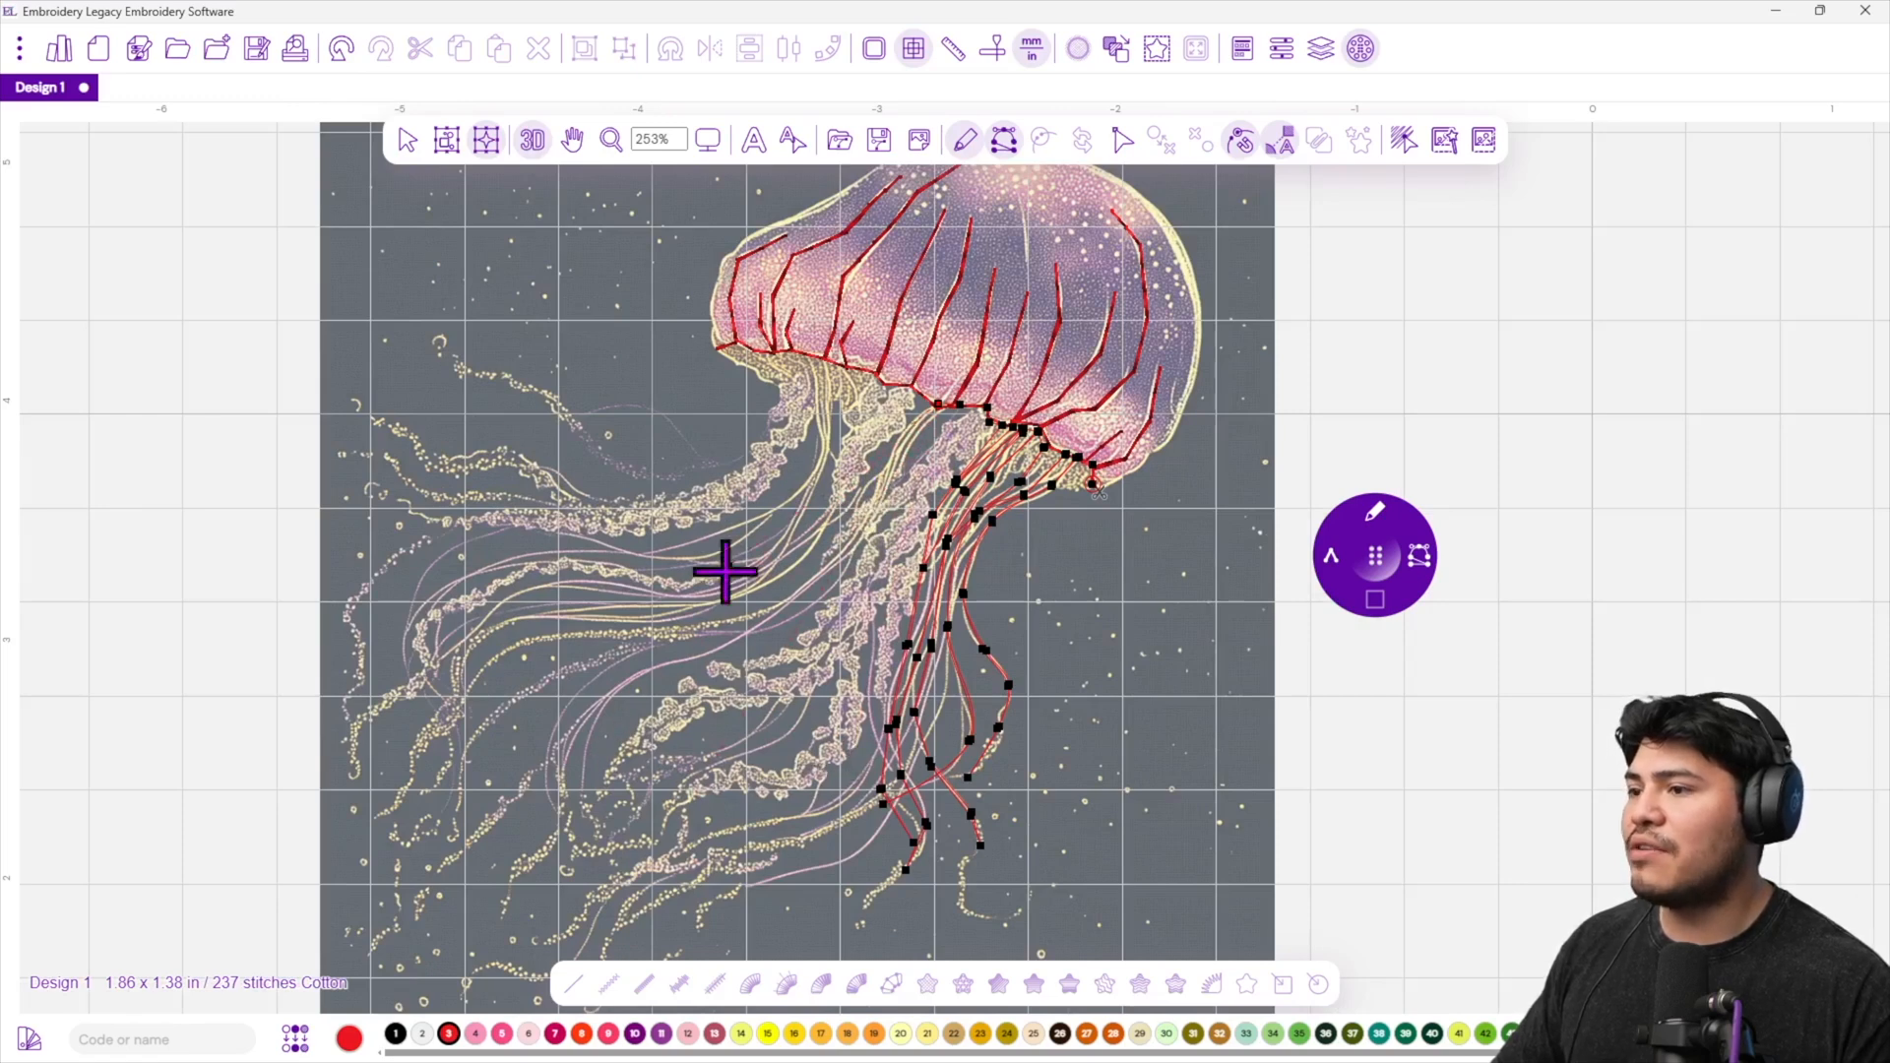
left_click(900, 458)
left_click(871, 552)
left_click(849, 708)
left_click(806, 806)
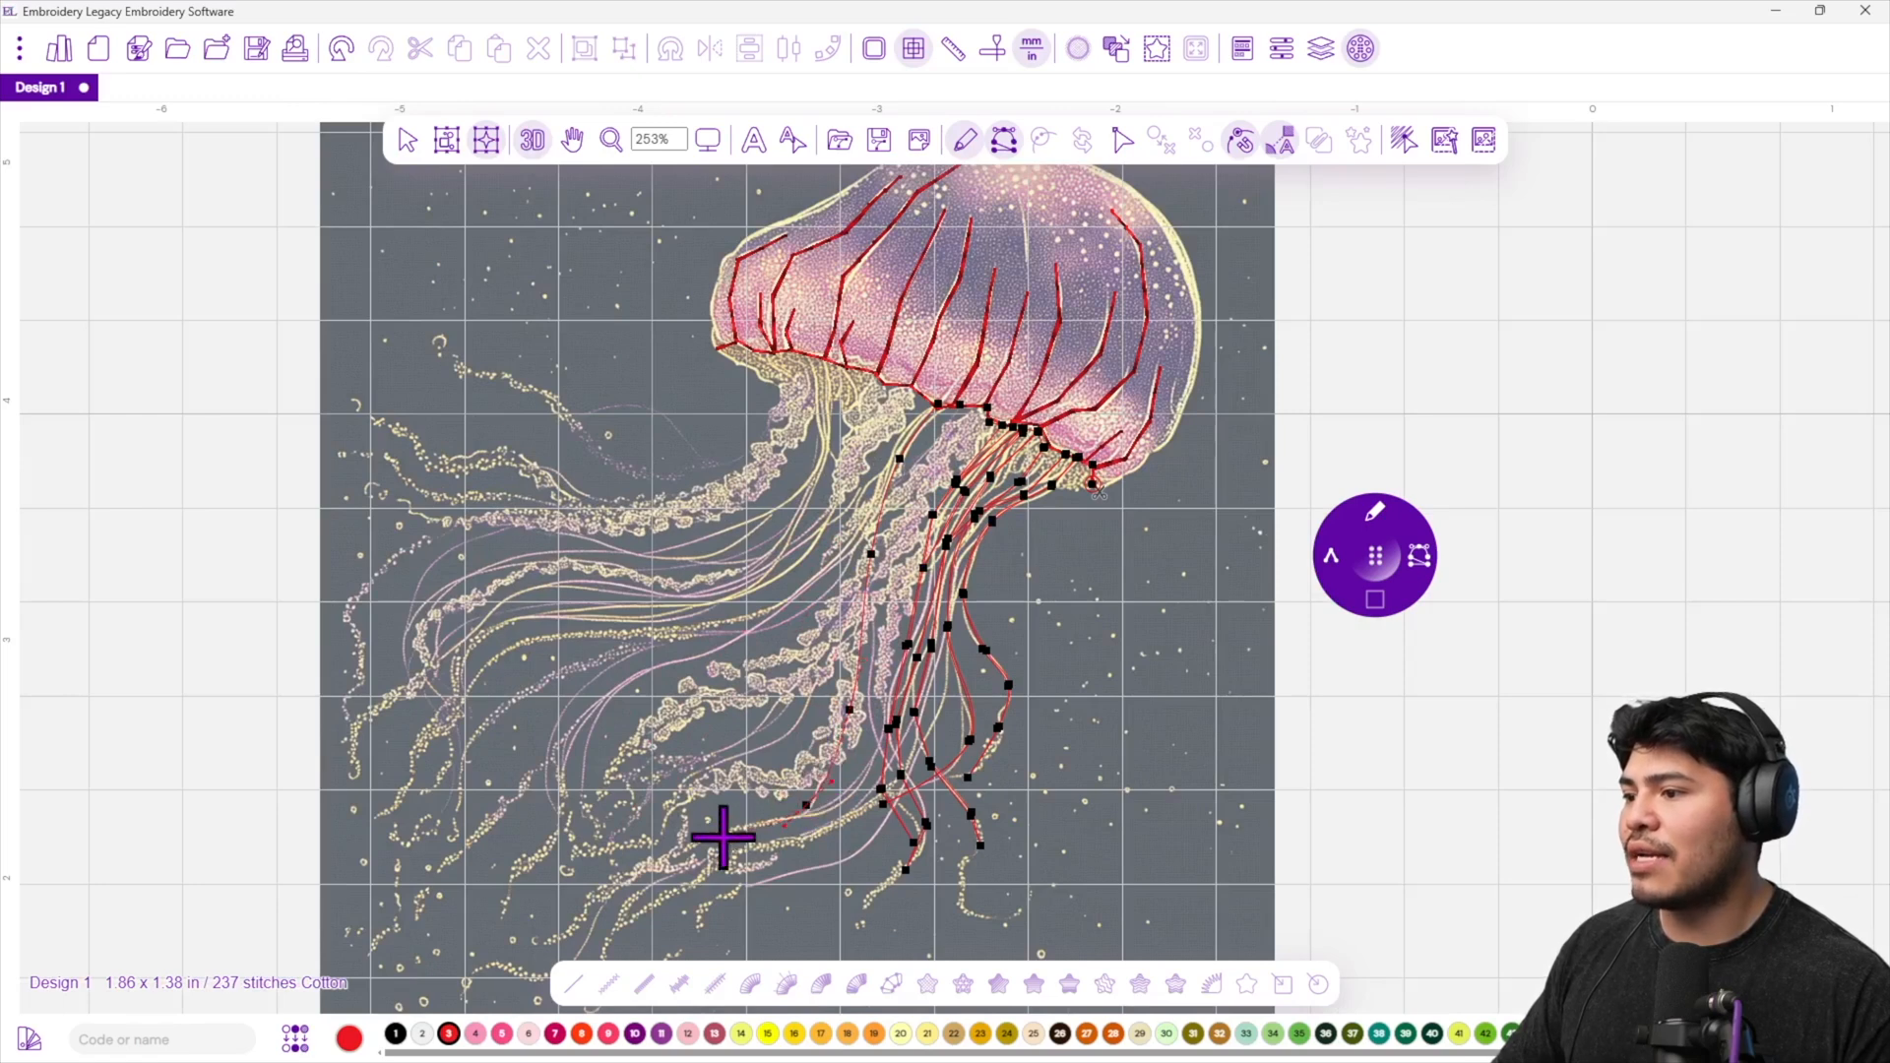
left_click(671, 852)
Retrace that tentacle to the rim and trace the neighbouring one on its left down to its end.
left_click(807, 807)
left_click(851, 709)
left_click(871, 552)
left_click(899, 456)
left_click(937, 403)
left_click(899, 433)
left_click(850, 562)
left_click(820, 686)
left_click(653, 812)
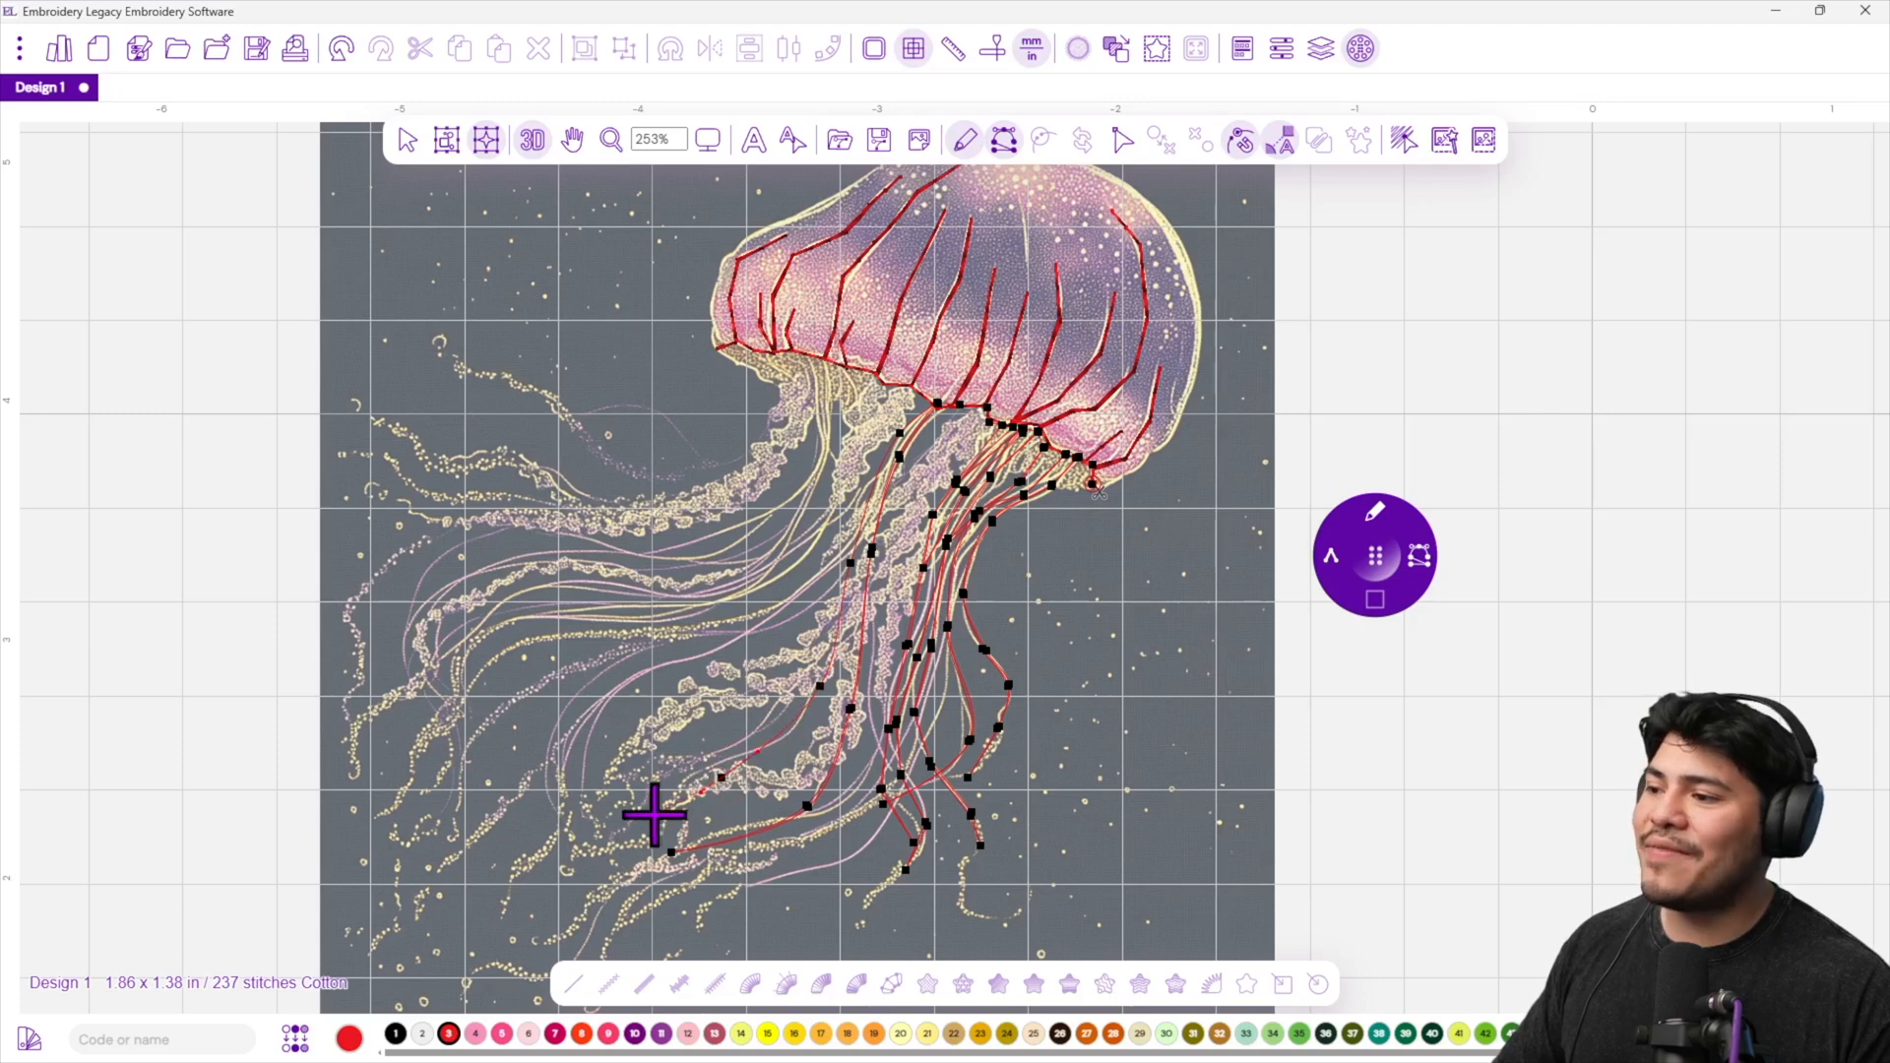
Retrace the tentacle beside the middle ruffled arm from its lower-left end back up to the rim.
left_click(724, 777)
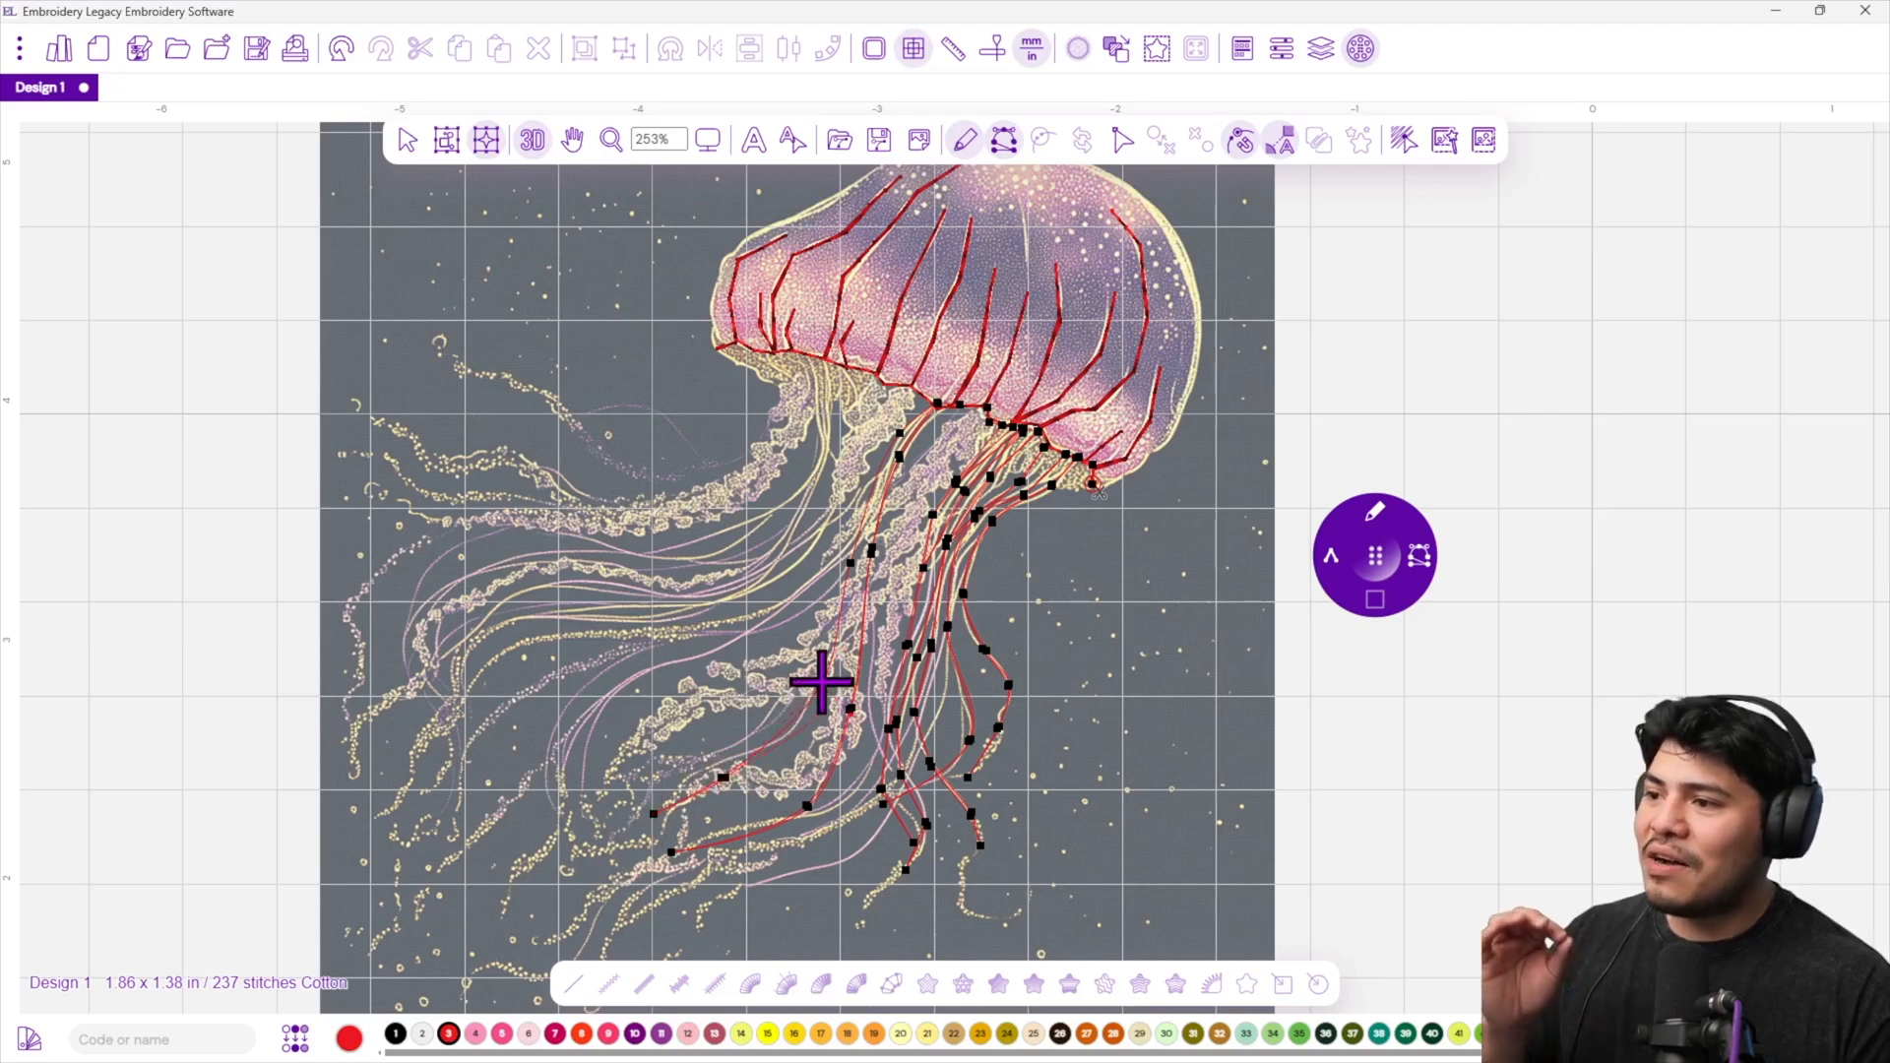
left_click(898, 433)
left_click(939, 404)
Trace the lowest smooth tentacle sweeping left from the rim to its far end, then double back along it to the rim.
left_click(890, 459)
left_click(816, 567)
left_click(745, 623)
left_click(538, 638)
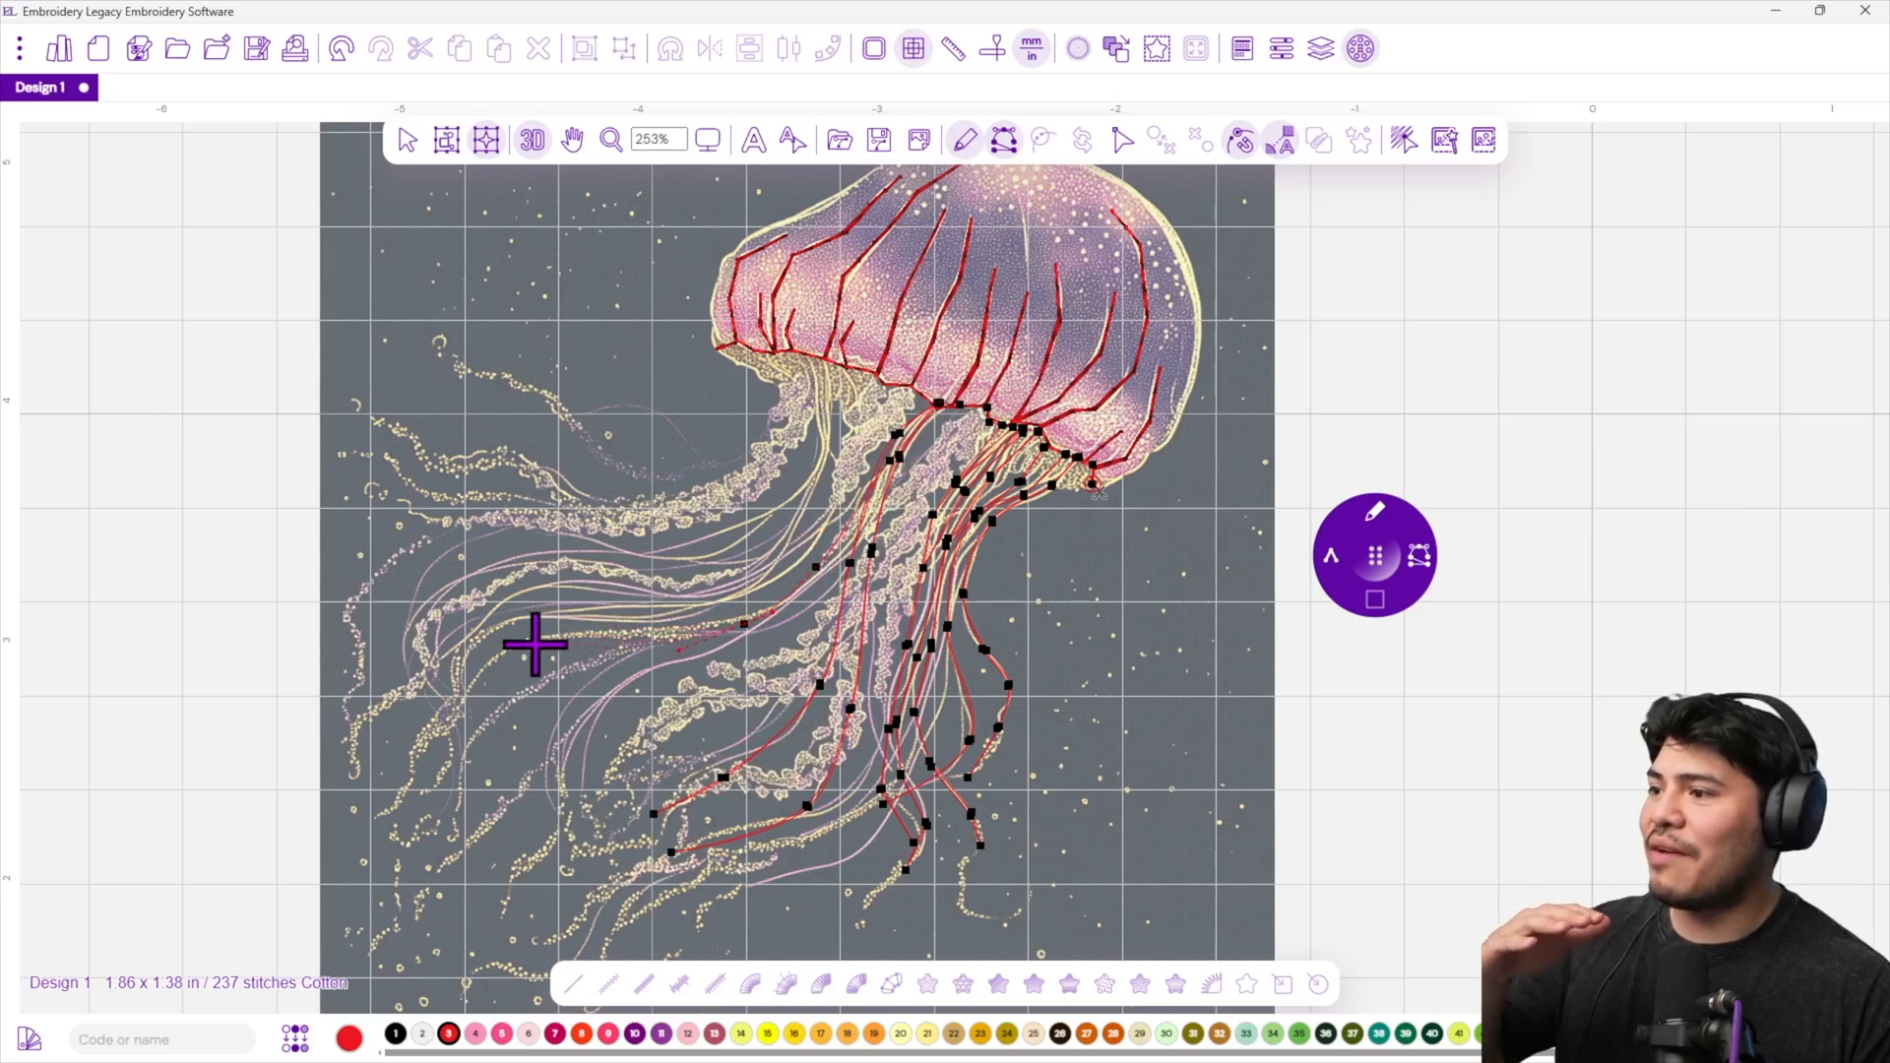
left_click(429, 740)
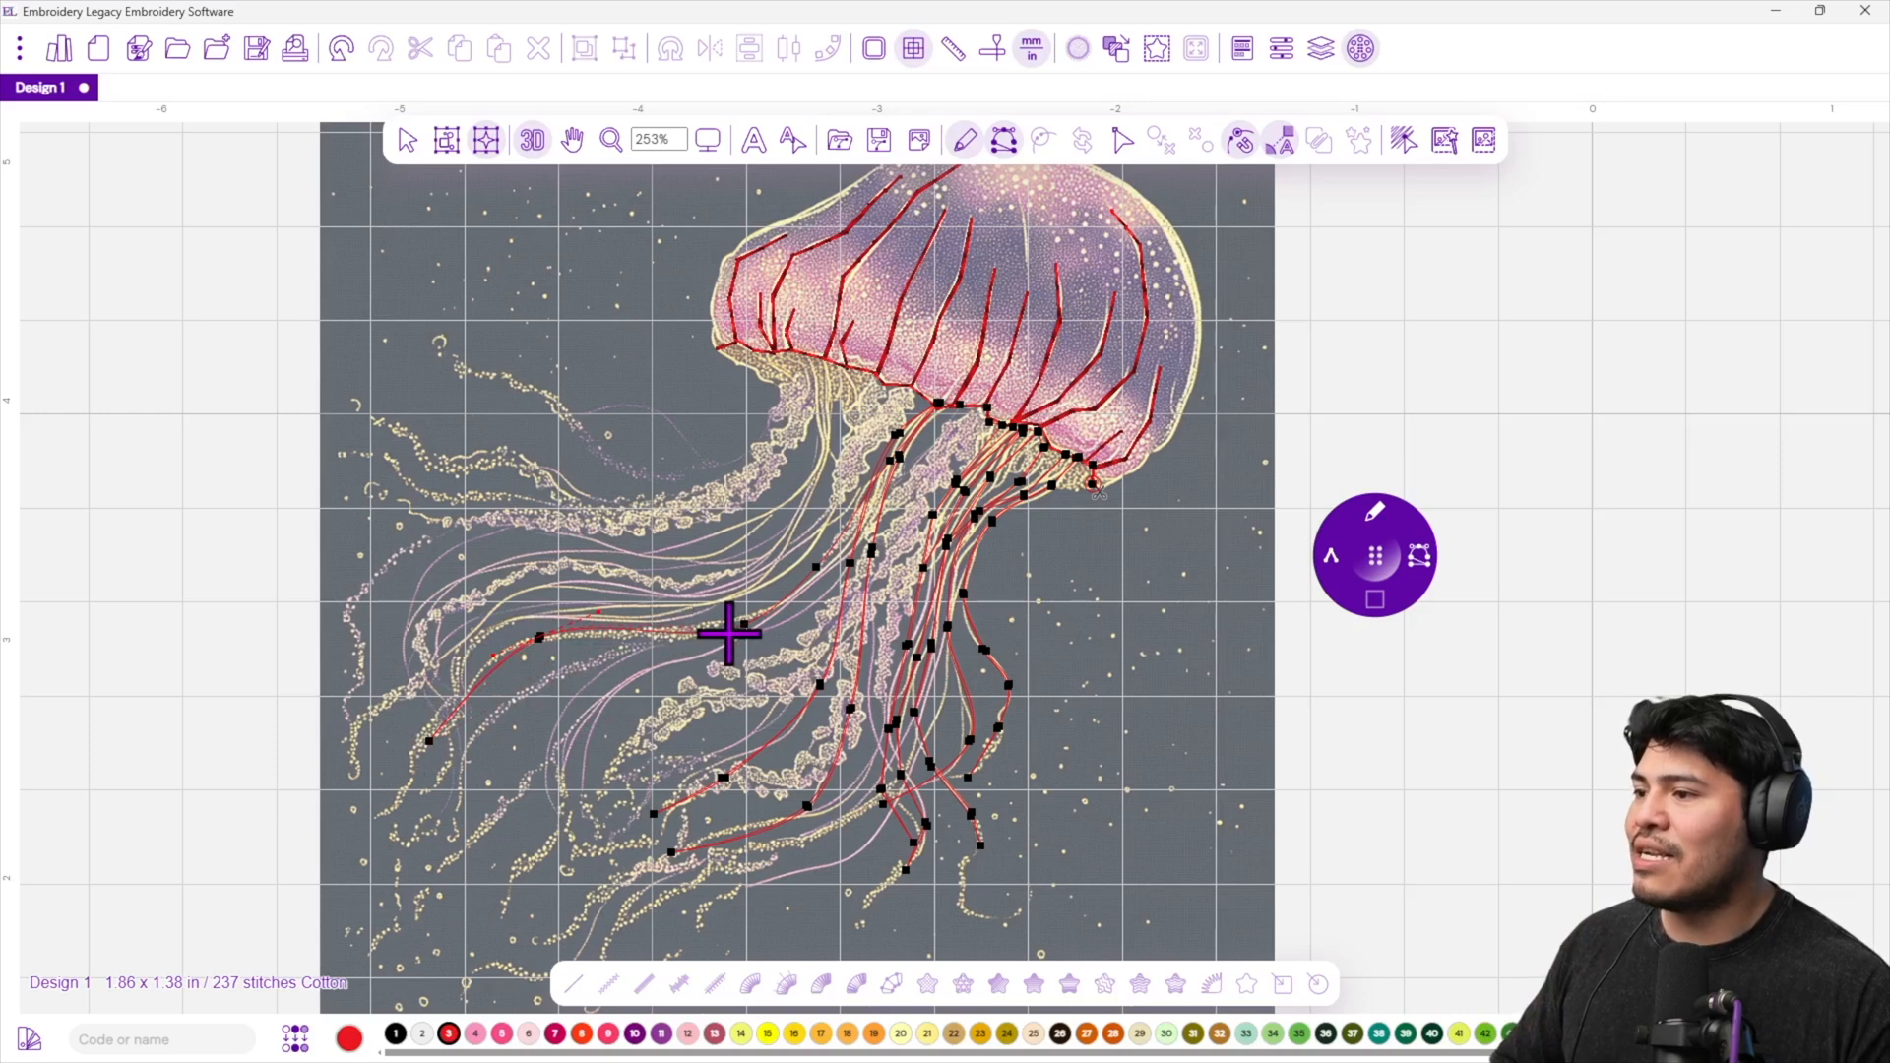
left_click(891, 438)
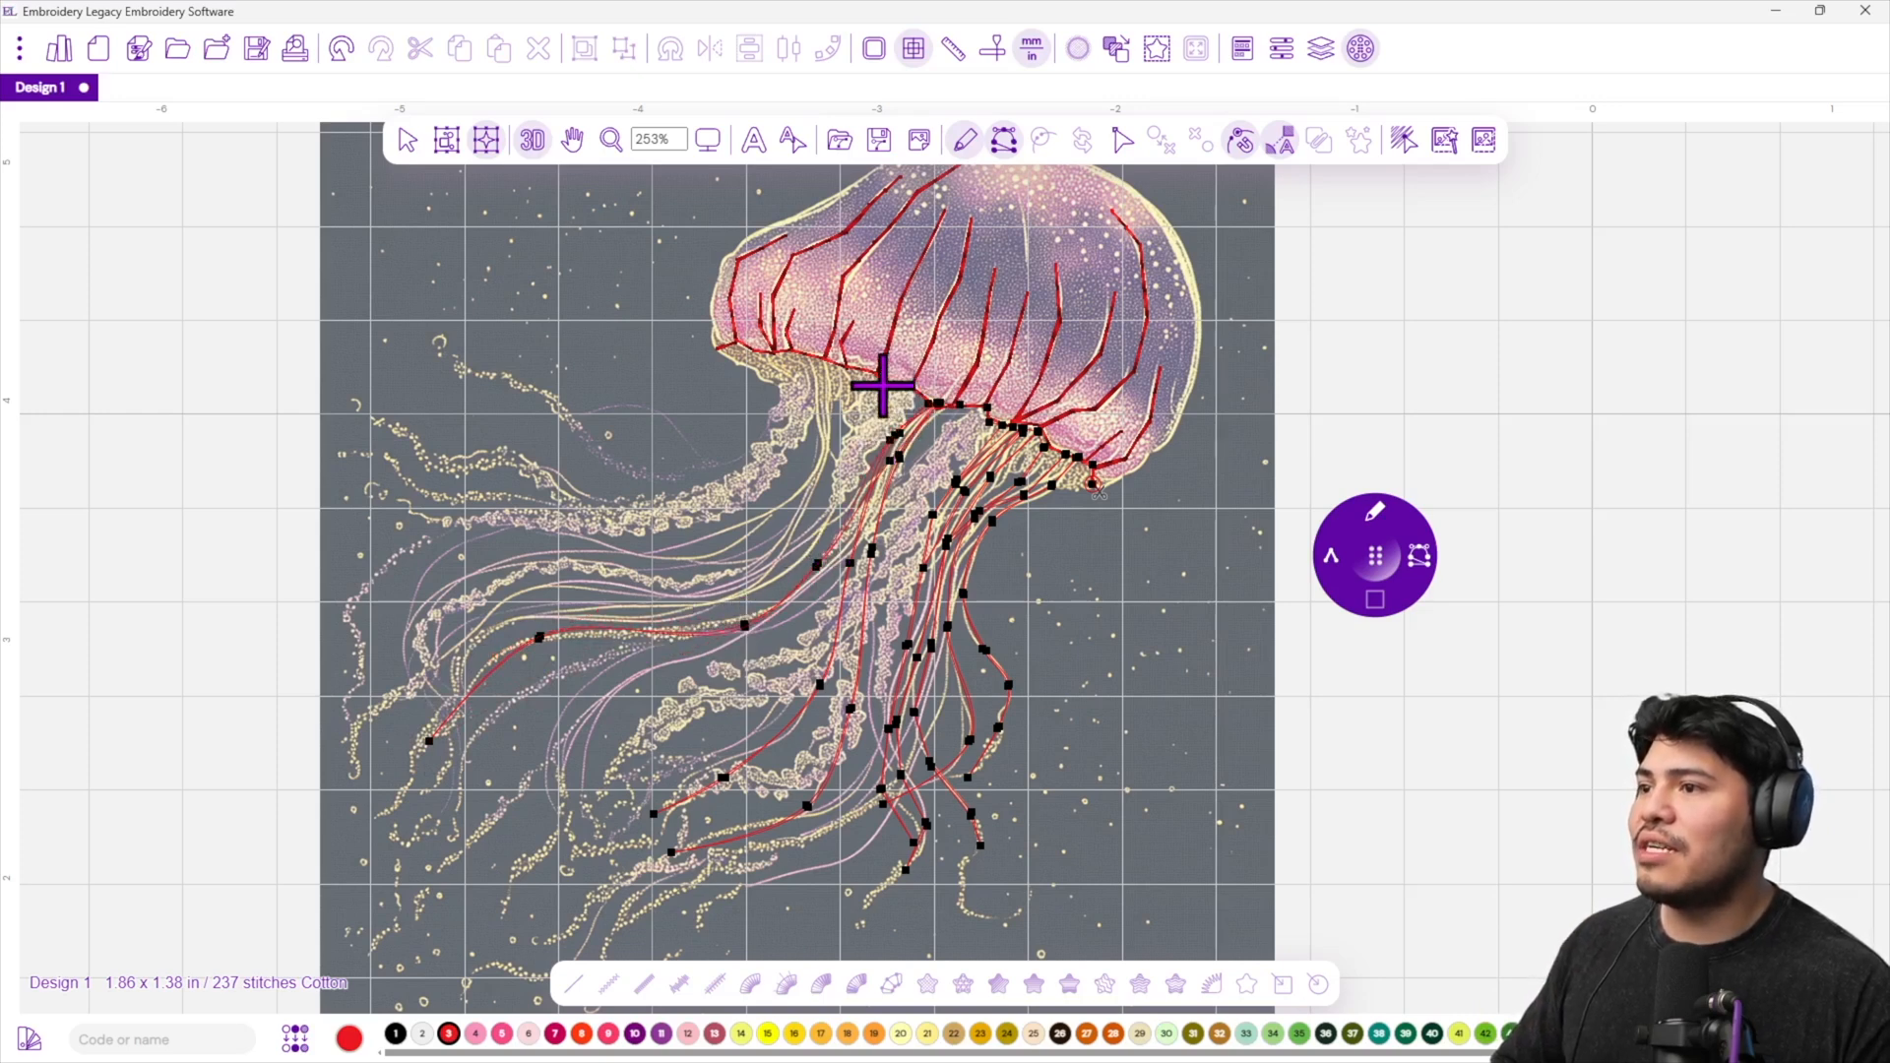
Trace the next left-sweeping tentacle, just above the previous one, from the rim out to its curled-down left end.
left_click(842, 488)
left_click(781, 577)
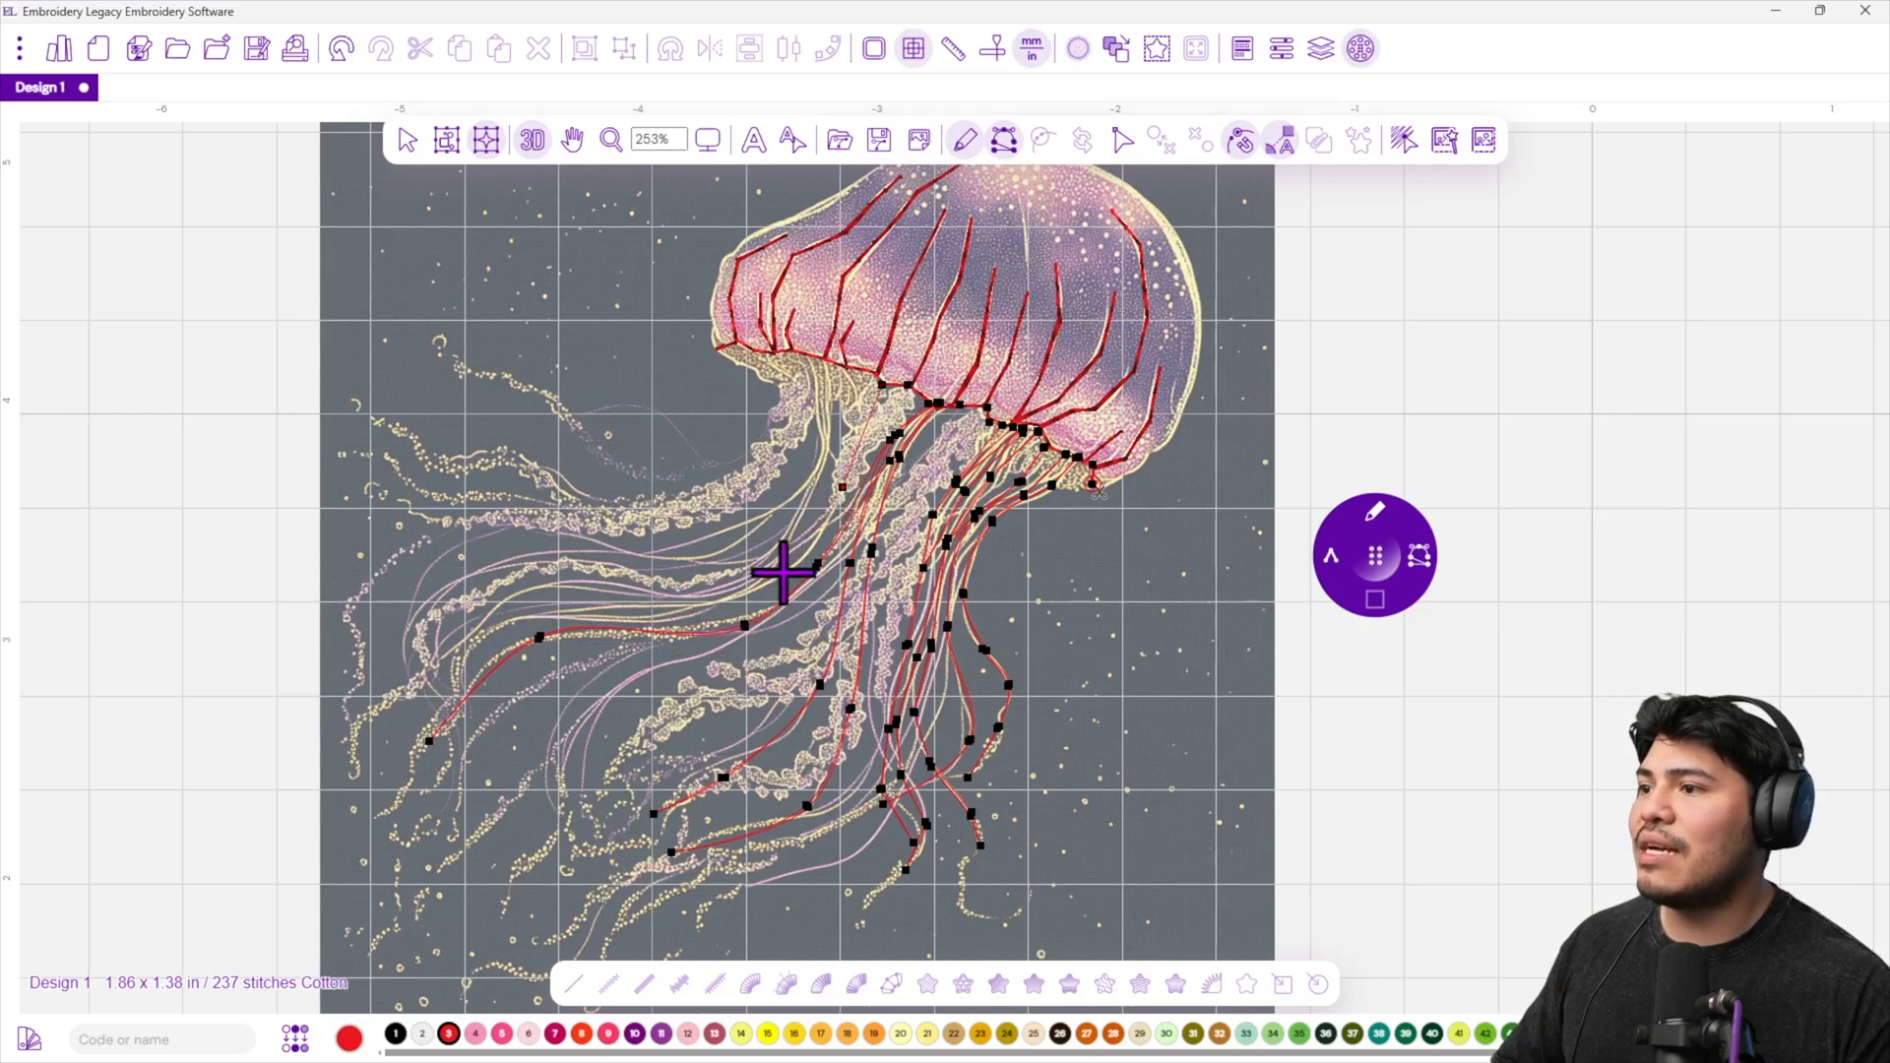
left_click(670, 604)
left_click(521, 613)
left_click(421, 692)
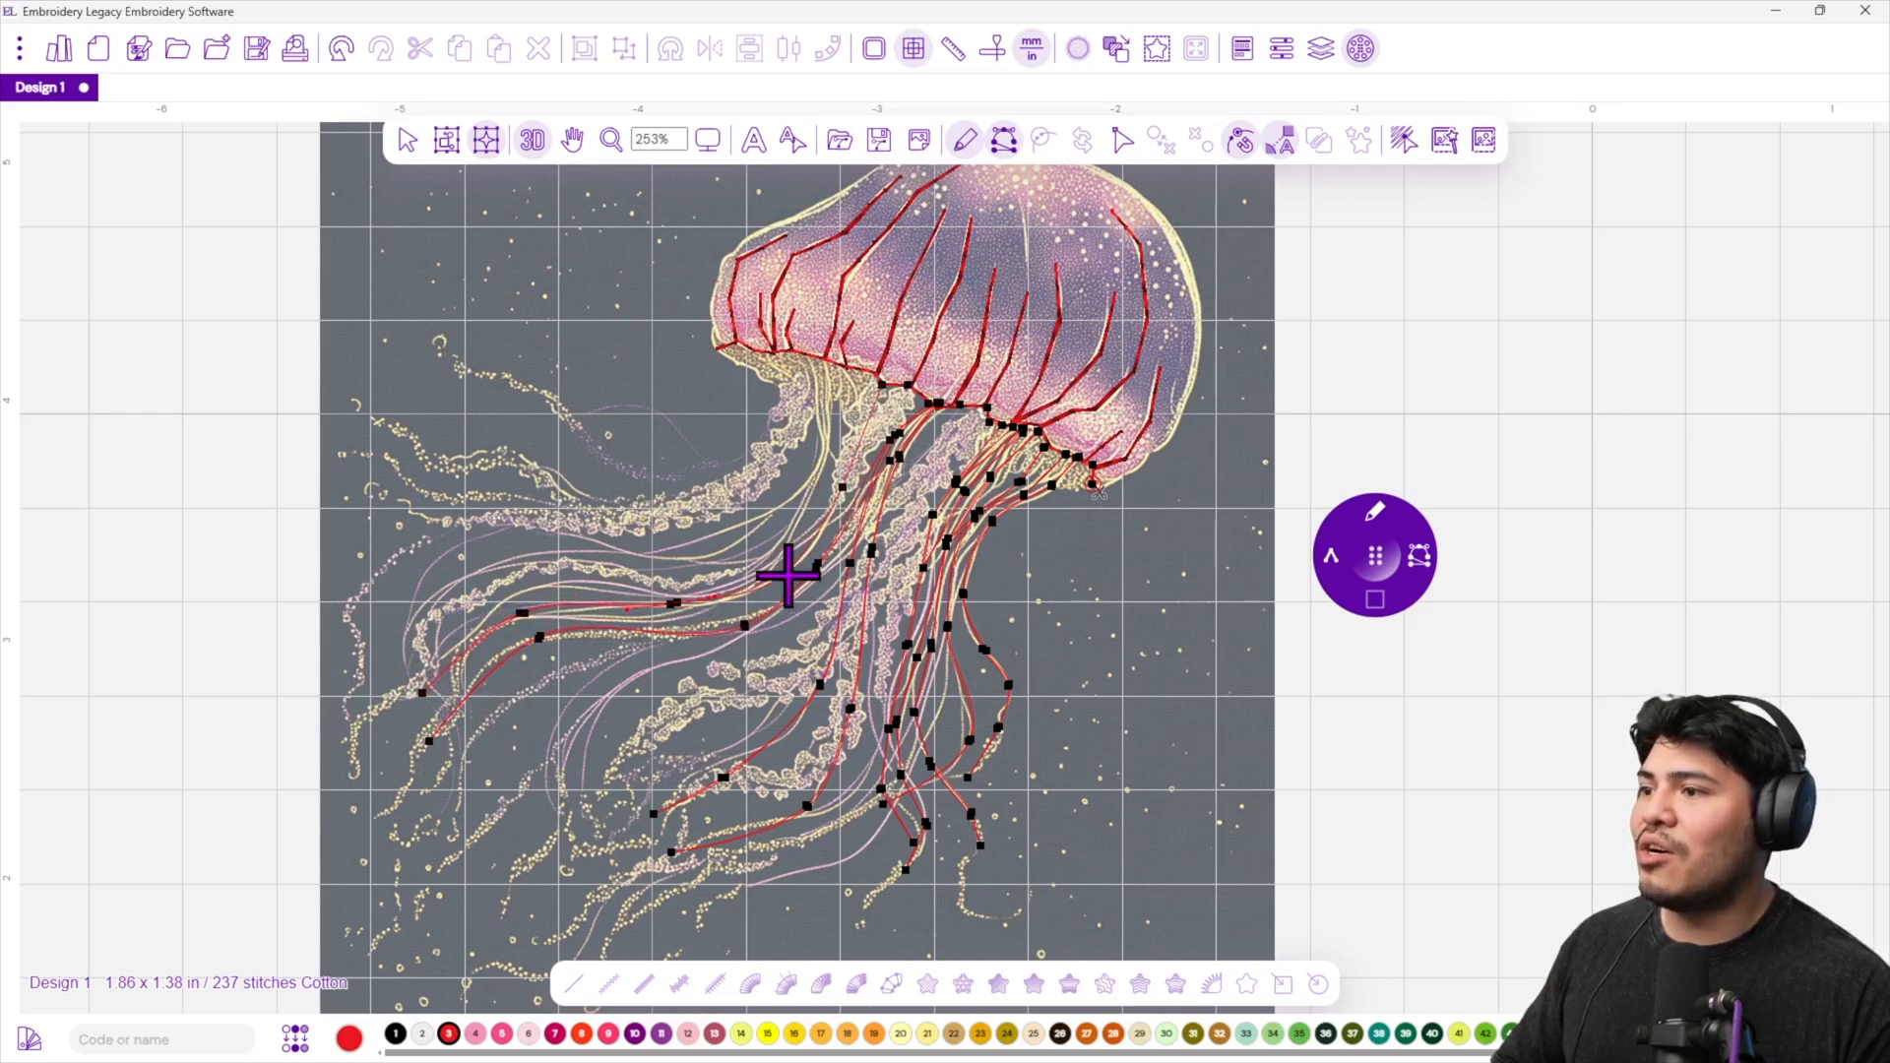
Retrace this second left-sweeping tentacle and bring the run line up through the ruffled frill to the rim.
left_click(539, 616)
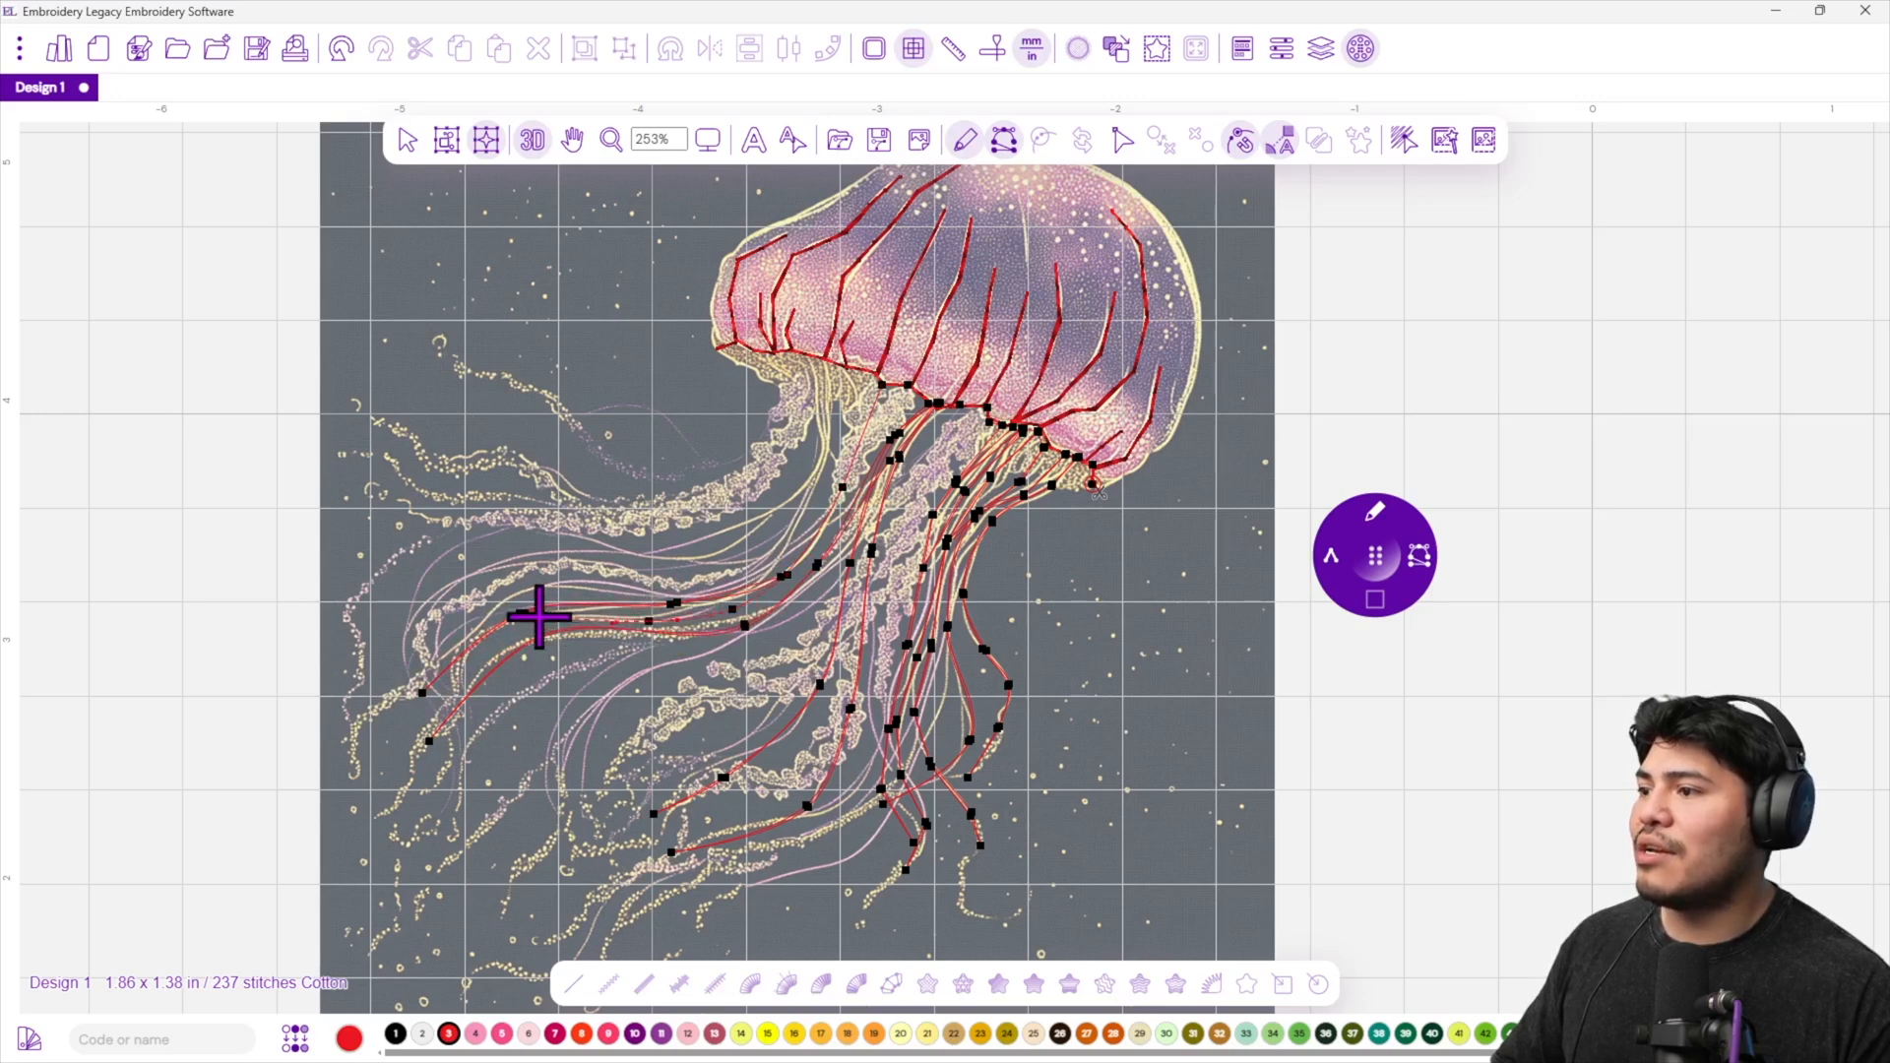
left_click(649, 622)
left_click(744, 610)
left_click(794, 560)
left_click(844, 480)
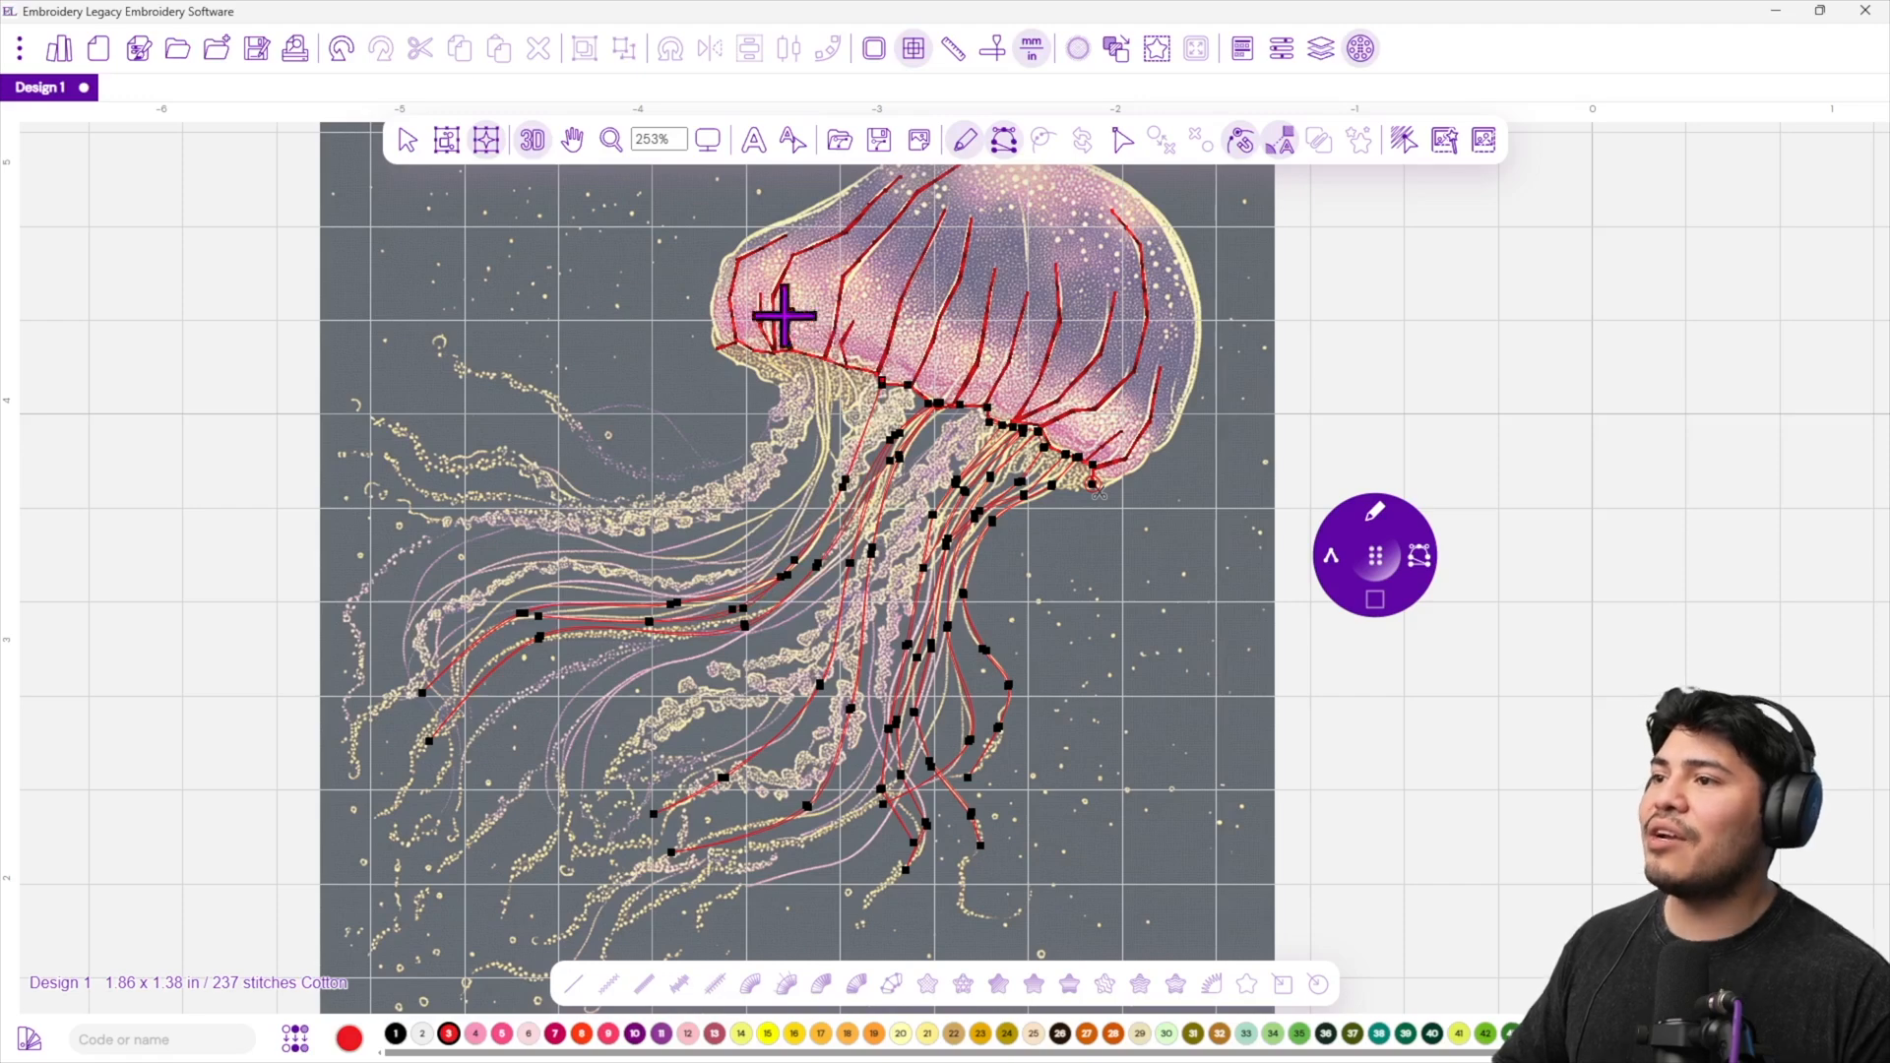
scroll(762, 350, "up", 4)
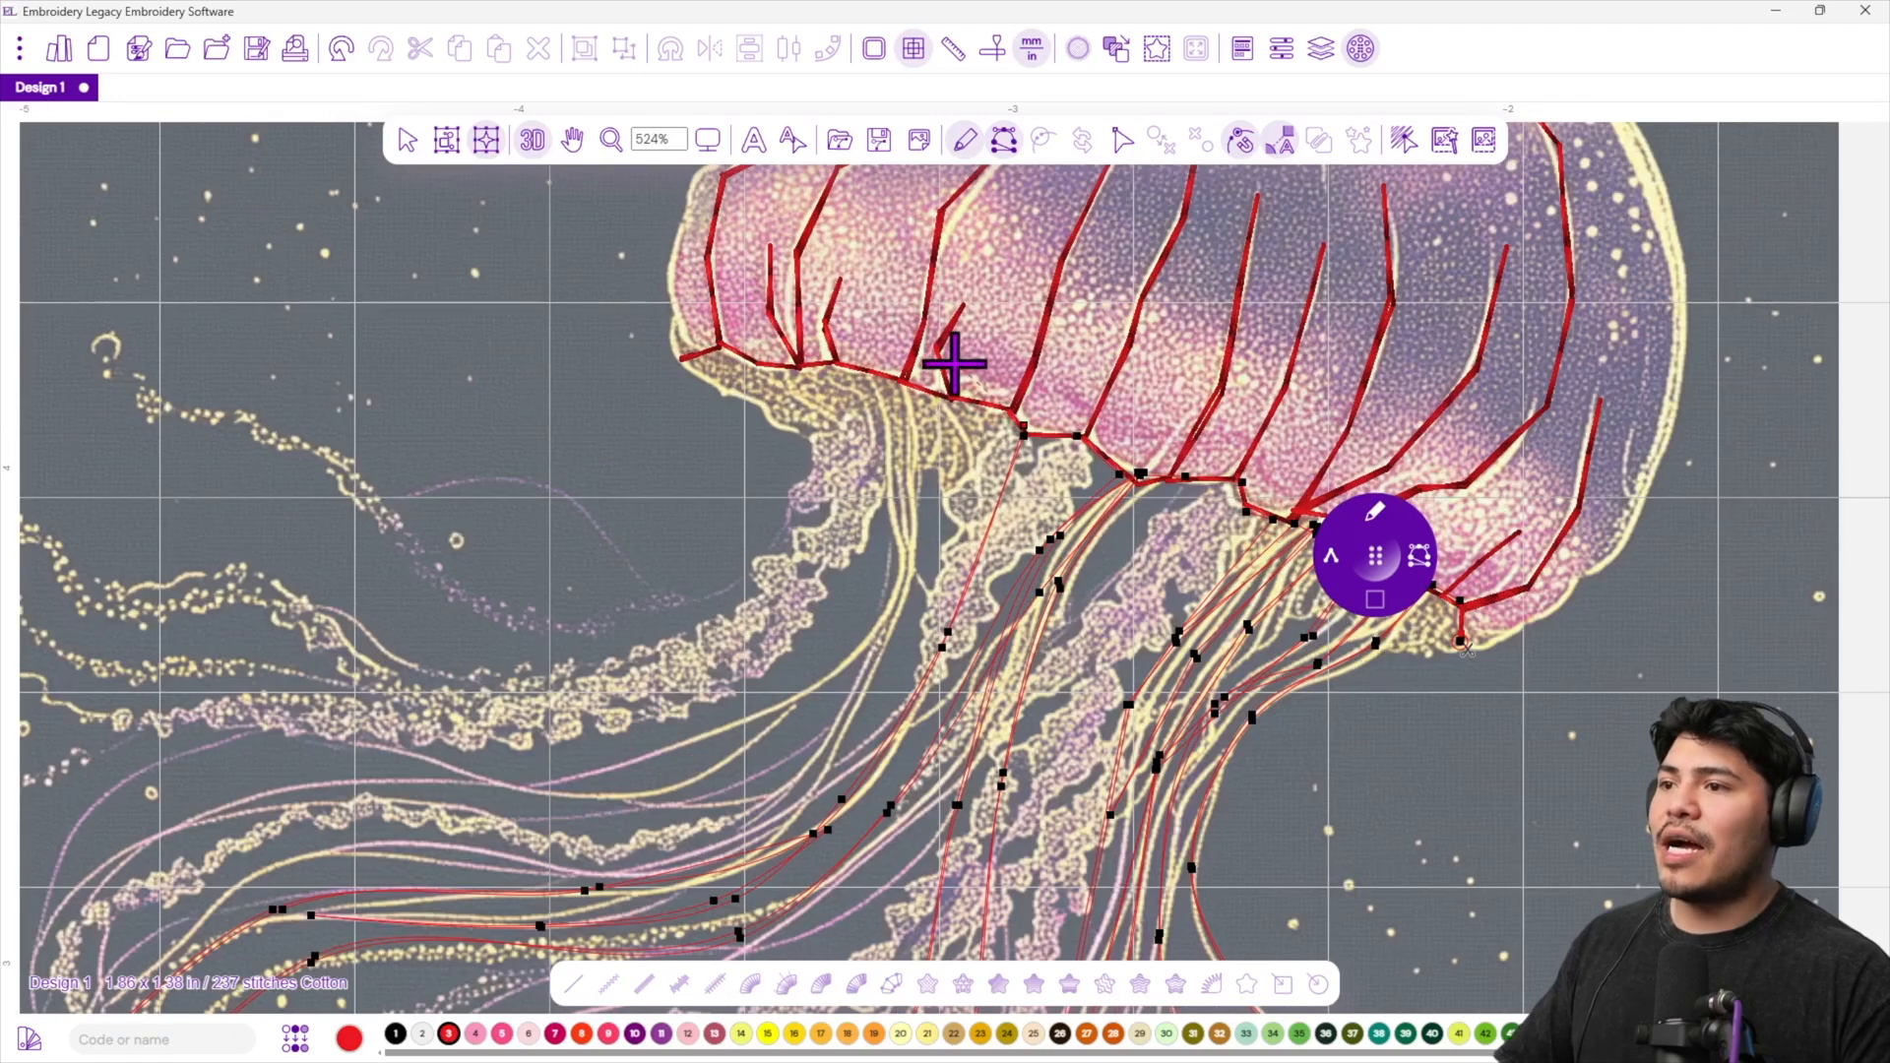
left_click(967, 576)
left_click(973, 457)
left_click(930, 387)
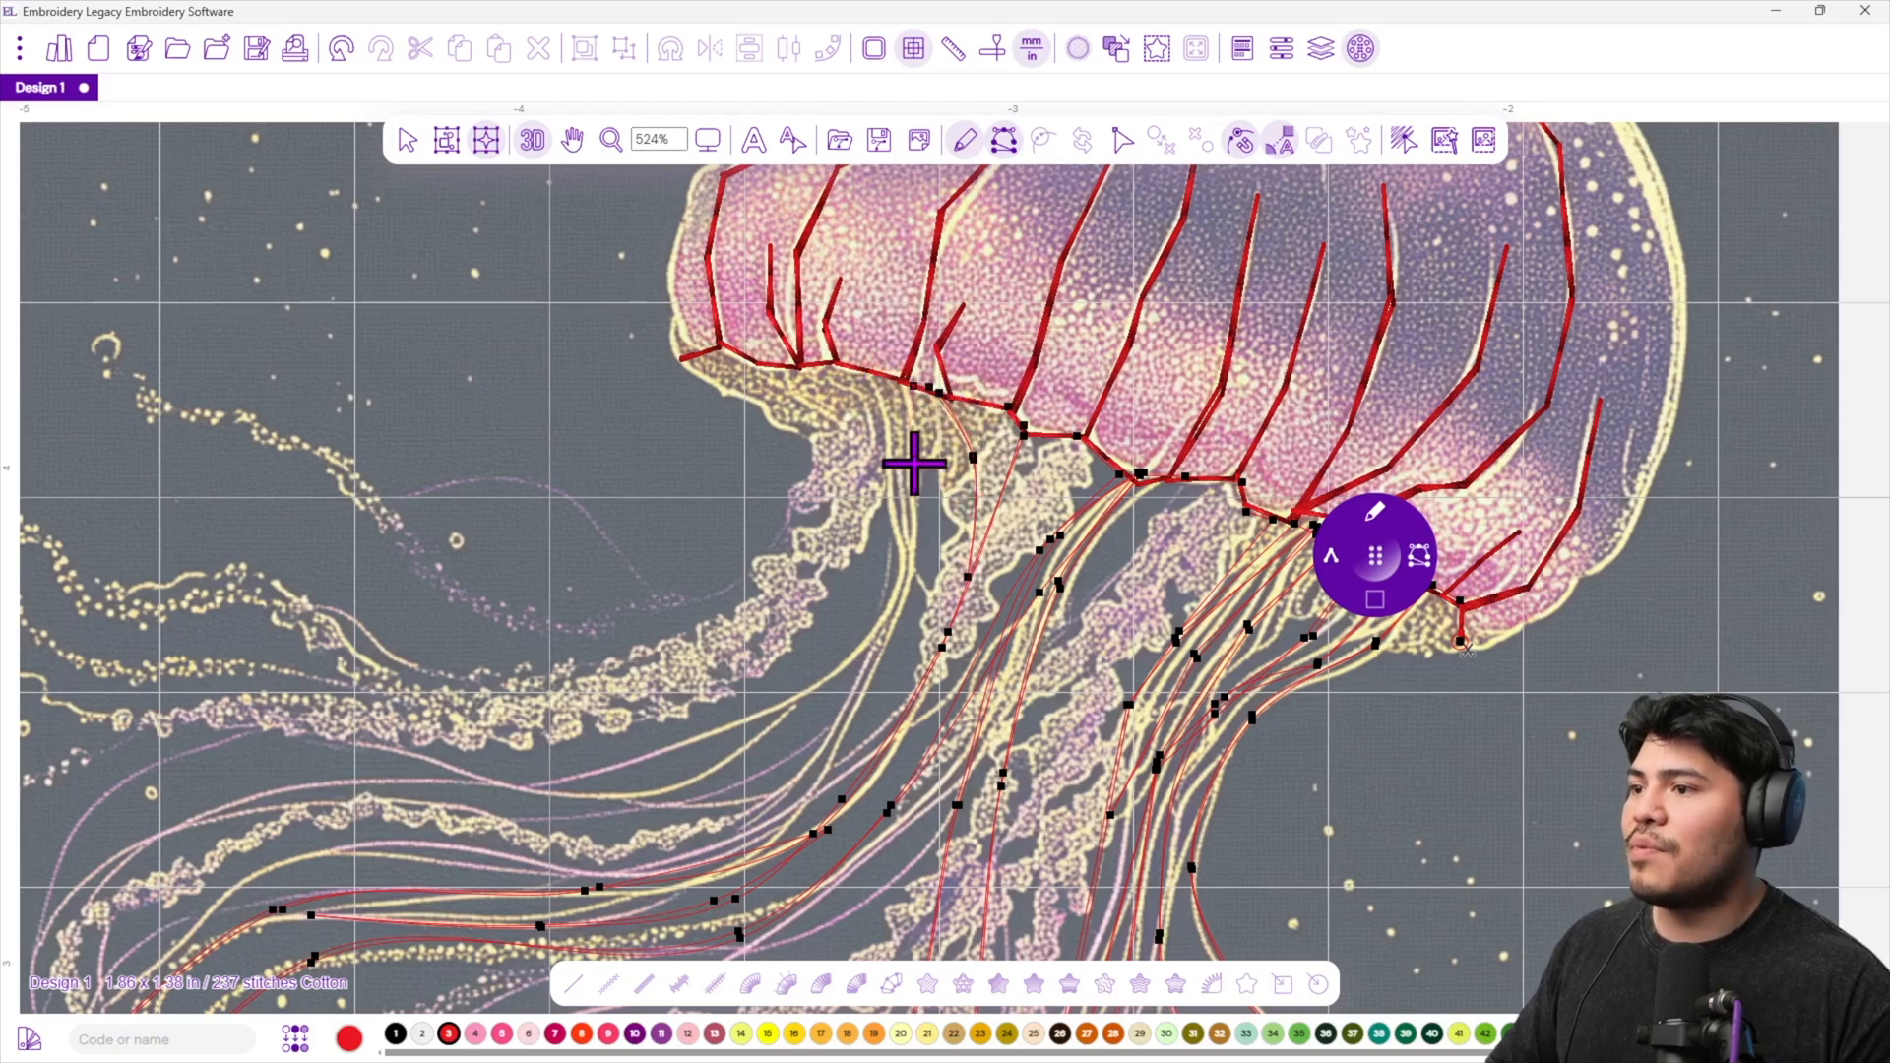
Trace the third left-sweeping tentacle along the small ruffled strand down to its left end.
scroll(746, 833, "down", 3)
left_click(516, 832)
left_click(418, 895)
left_click(329, 961)
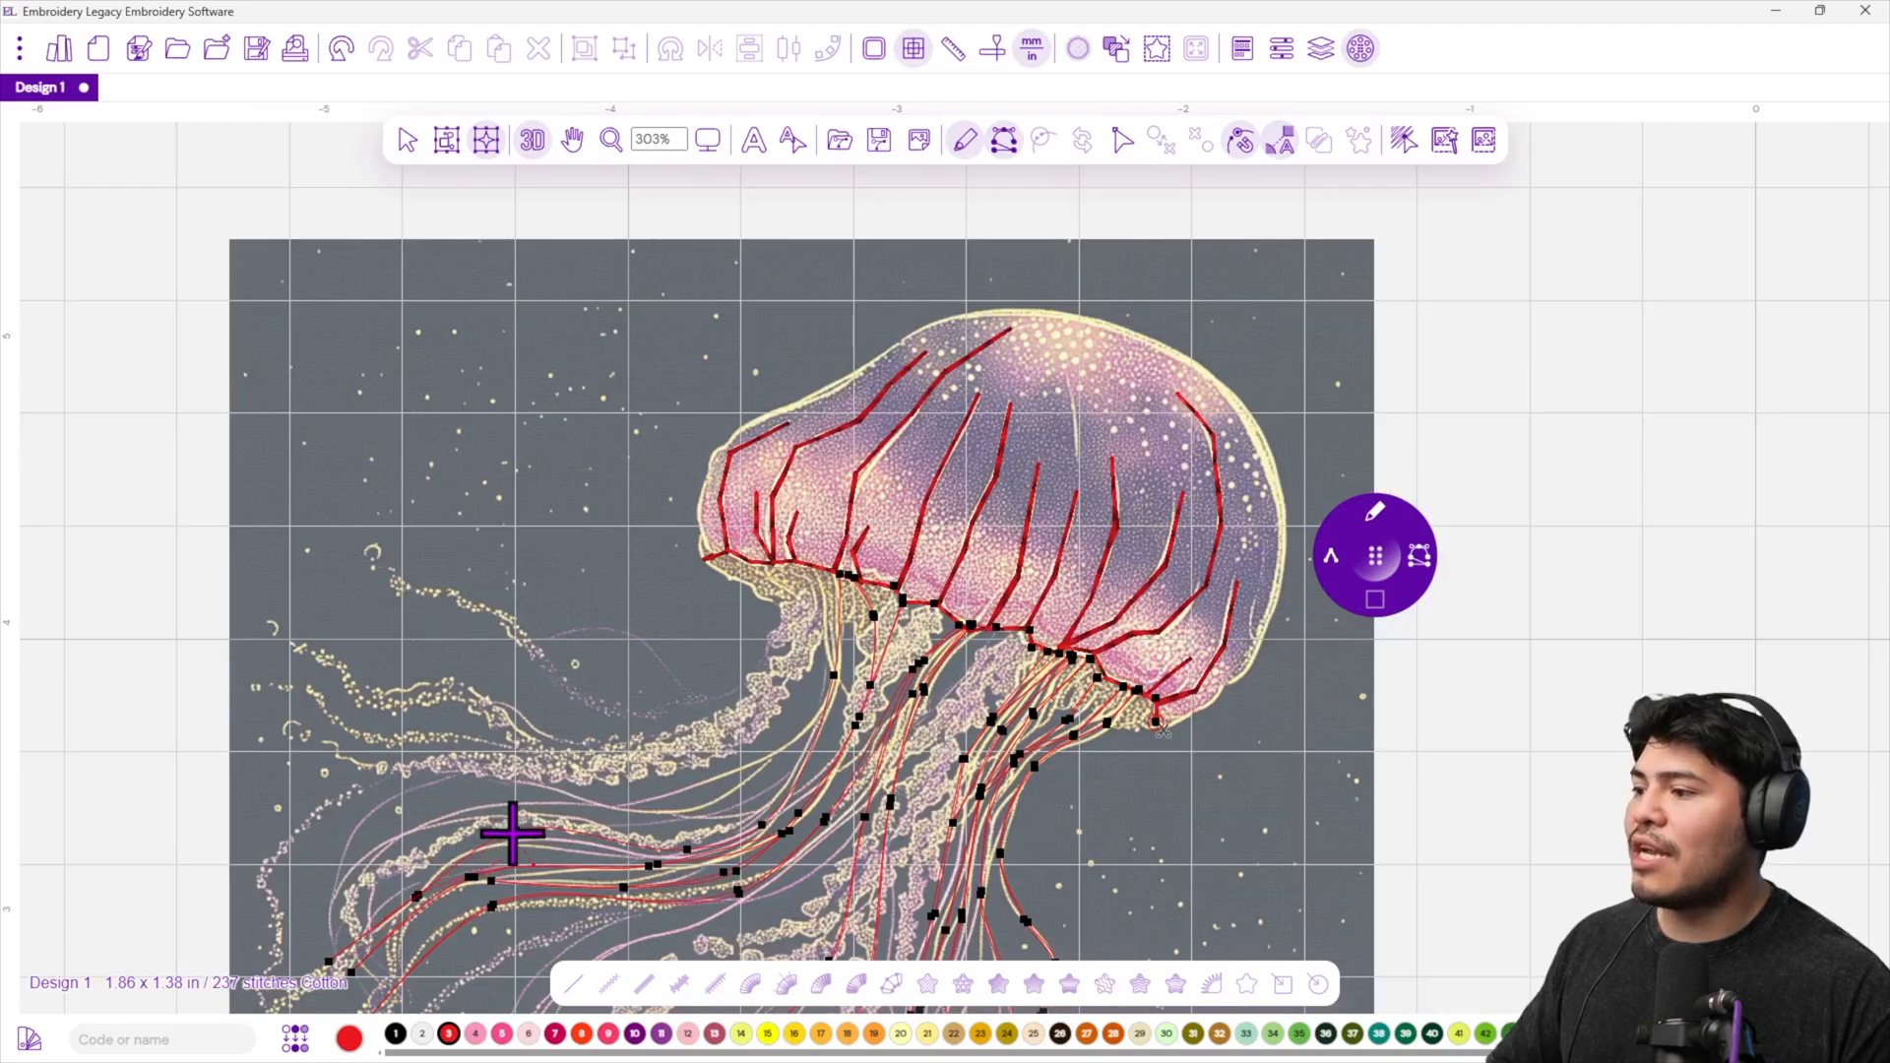
Retrace the third left-sweeping tentacle along its curve back up towards the bell.
left_click(417, 871)
left_click_drag(458, 867, 735, 689)
scroll(807, 670, "up", 2)
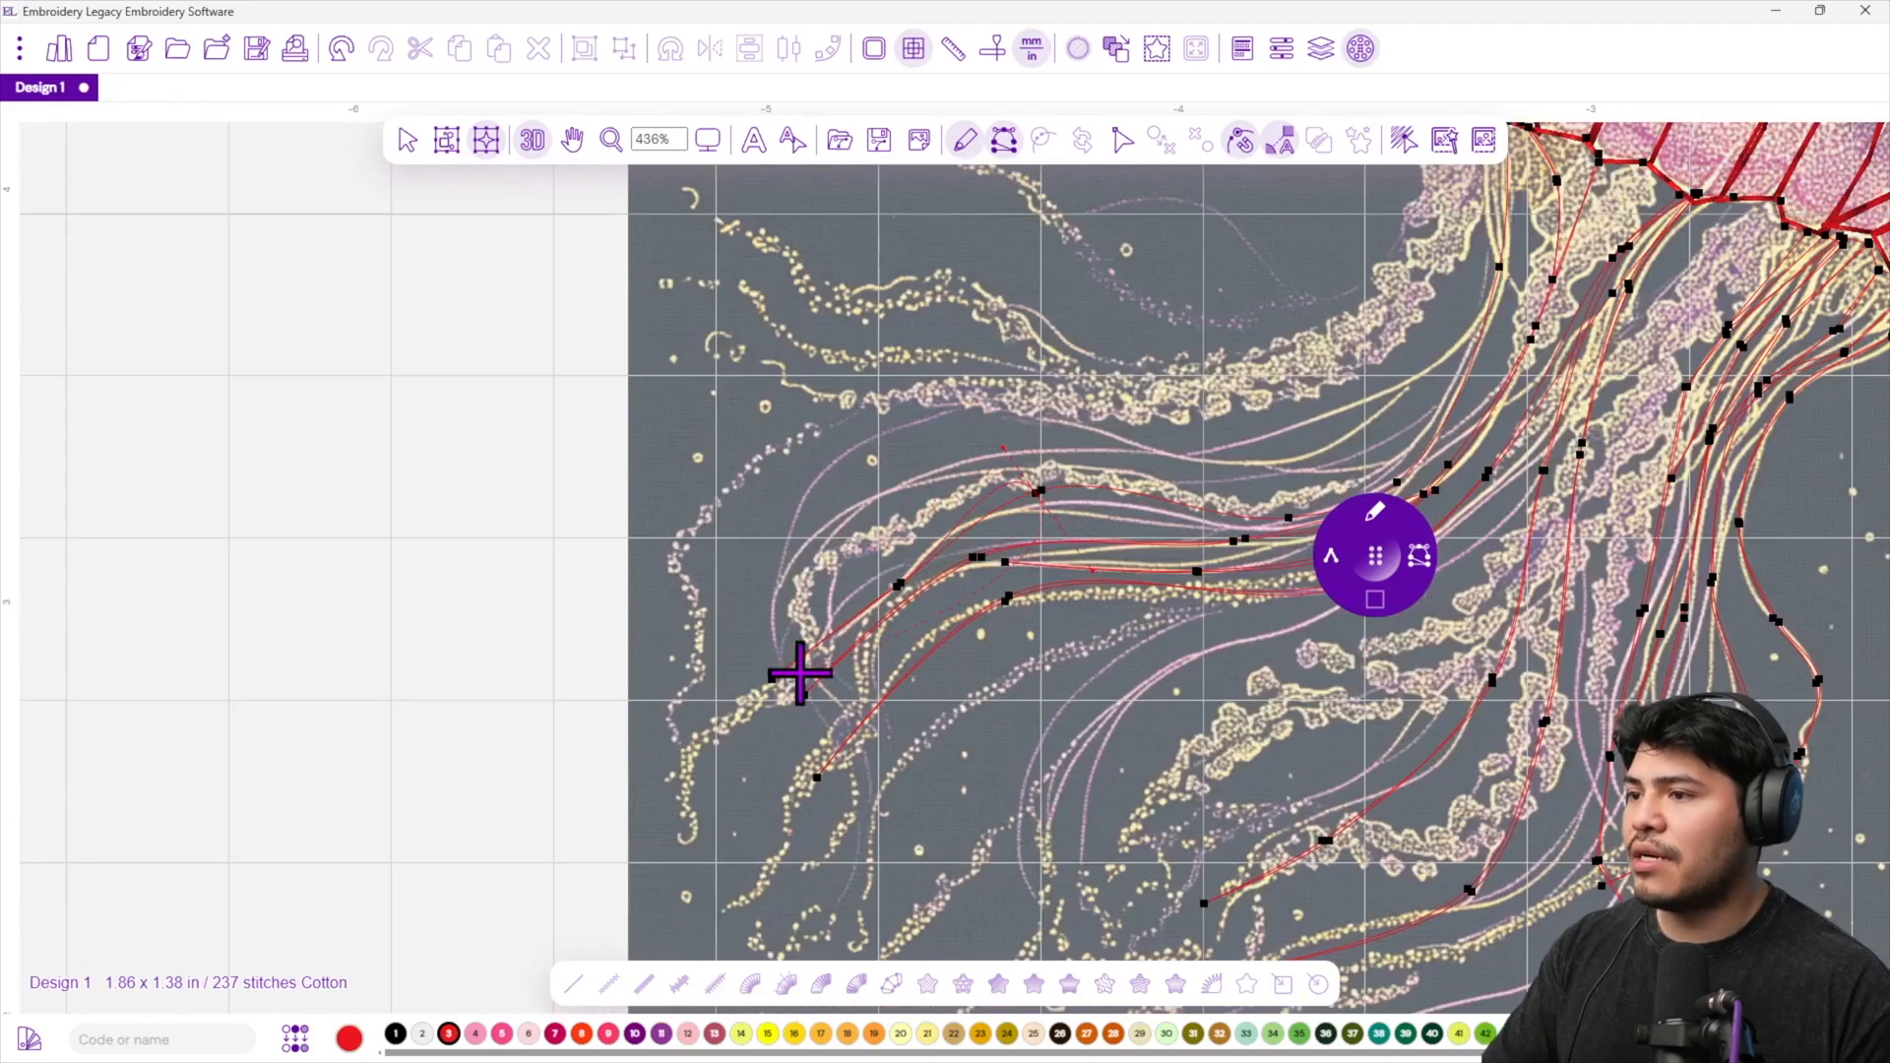
left_click_drag(1199, 549, 809, 692)
left_click(900, 666)
left_click(1001, 627)
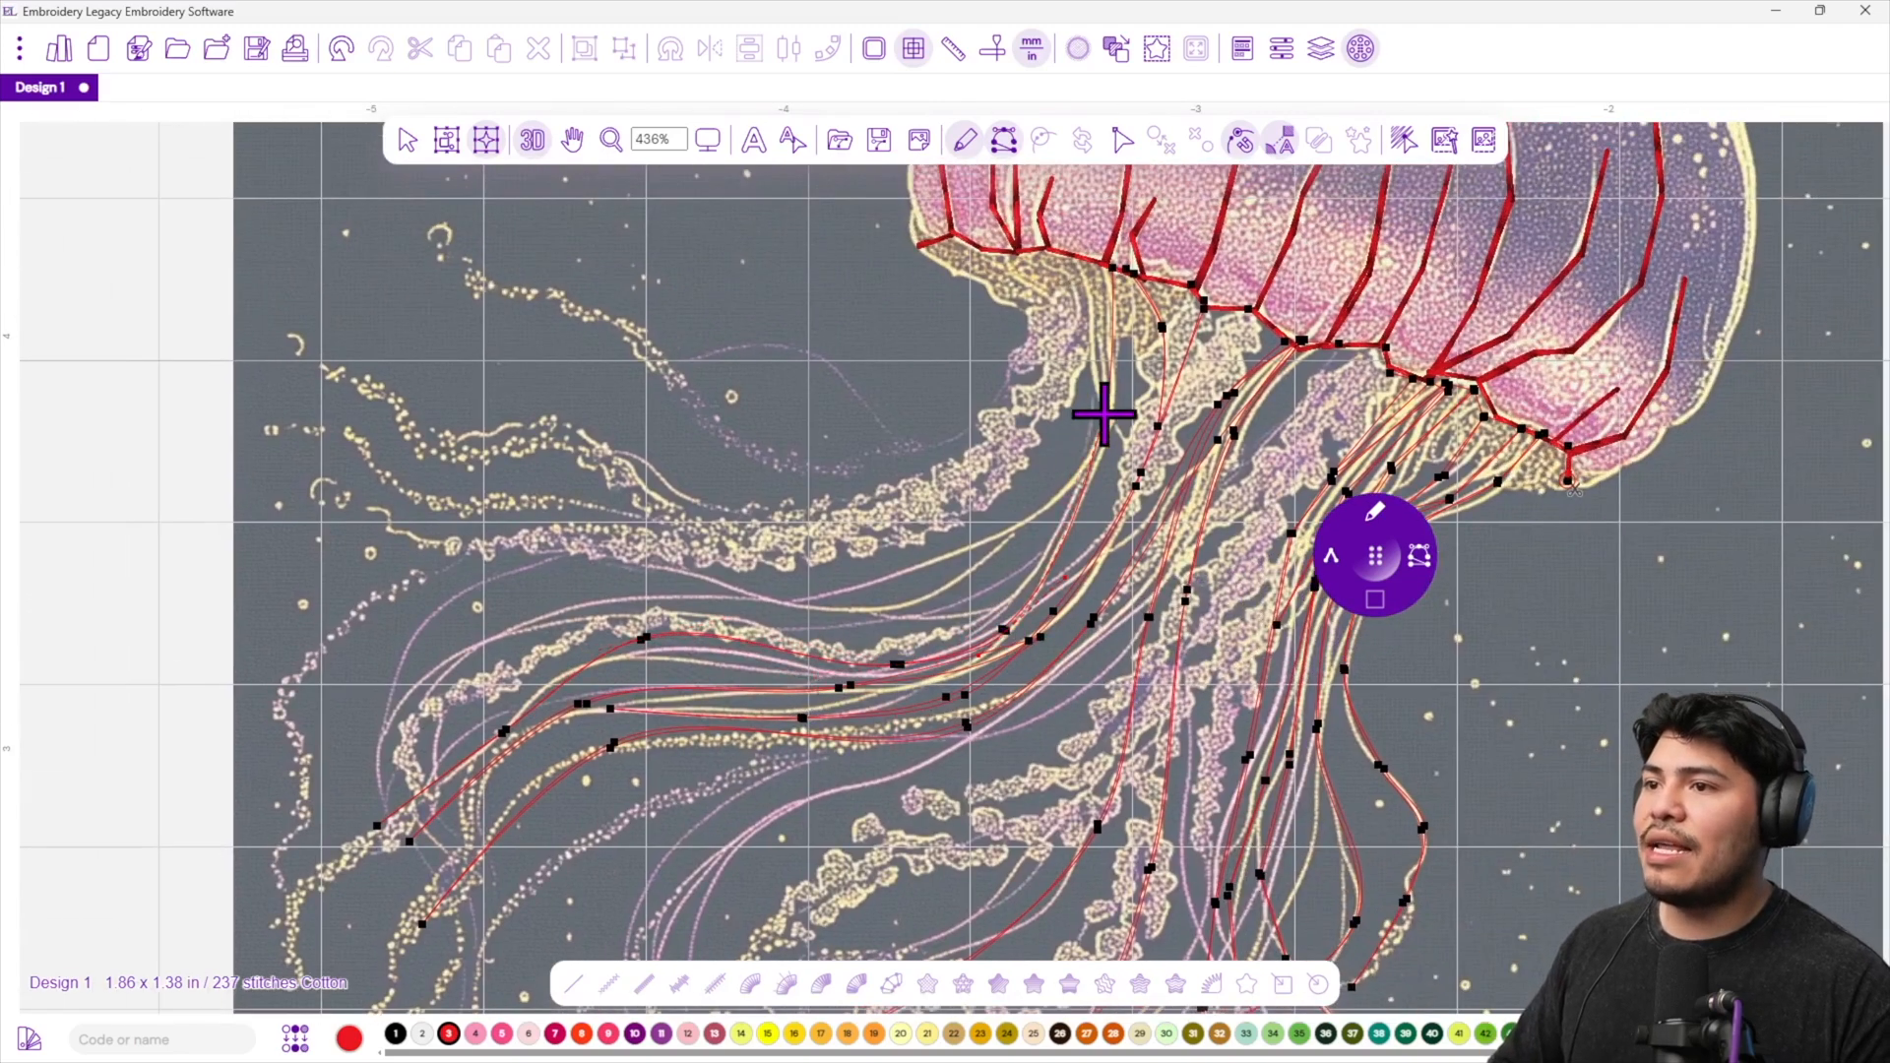
Continue left along the rim and trace the highest smooth tentacle sweeping left, down to its lower-left end.
left_click(1078, 249)
left_click(1110, 377)
left_click(1091, 480)
left_click(936, 599)
left_click(653, 580)
left_click(396, 854)
Double back along the highest smooth tentacle from its left end up to the bell's rim.
left_click(423, 698)
left_click(649, 580)
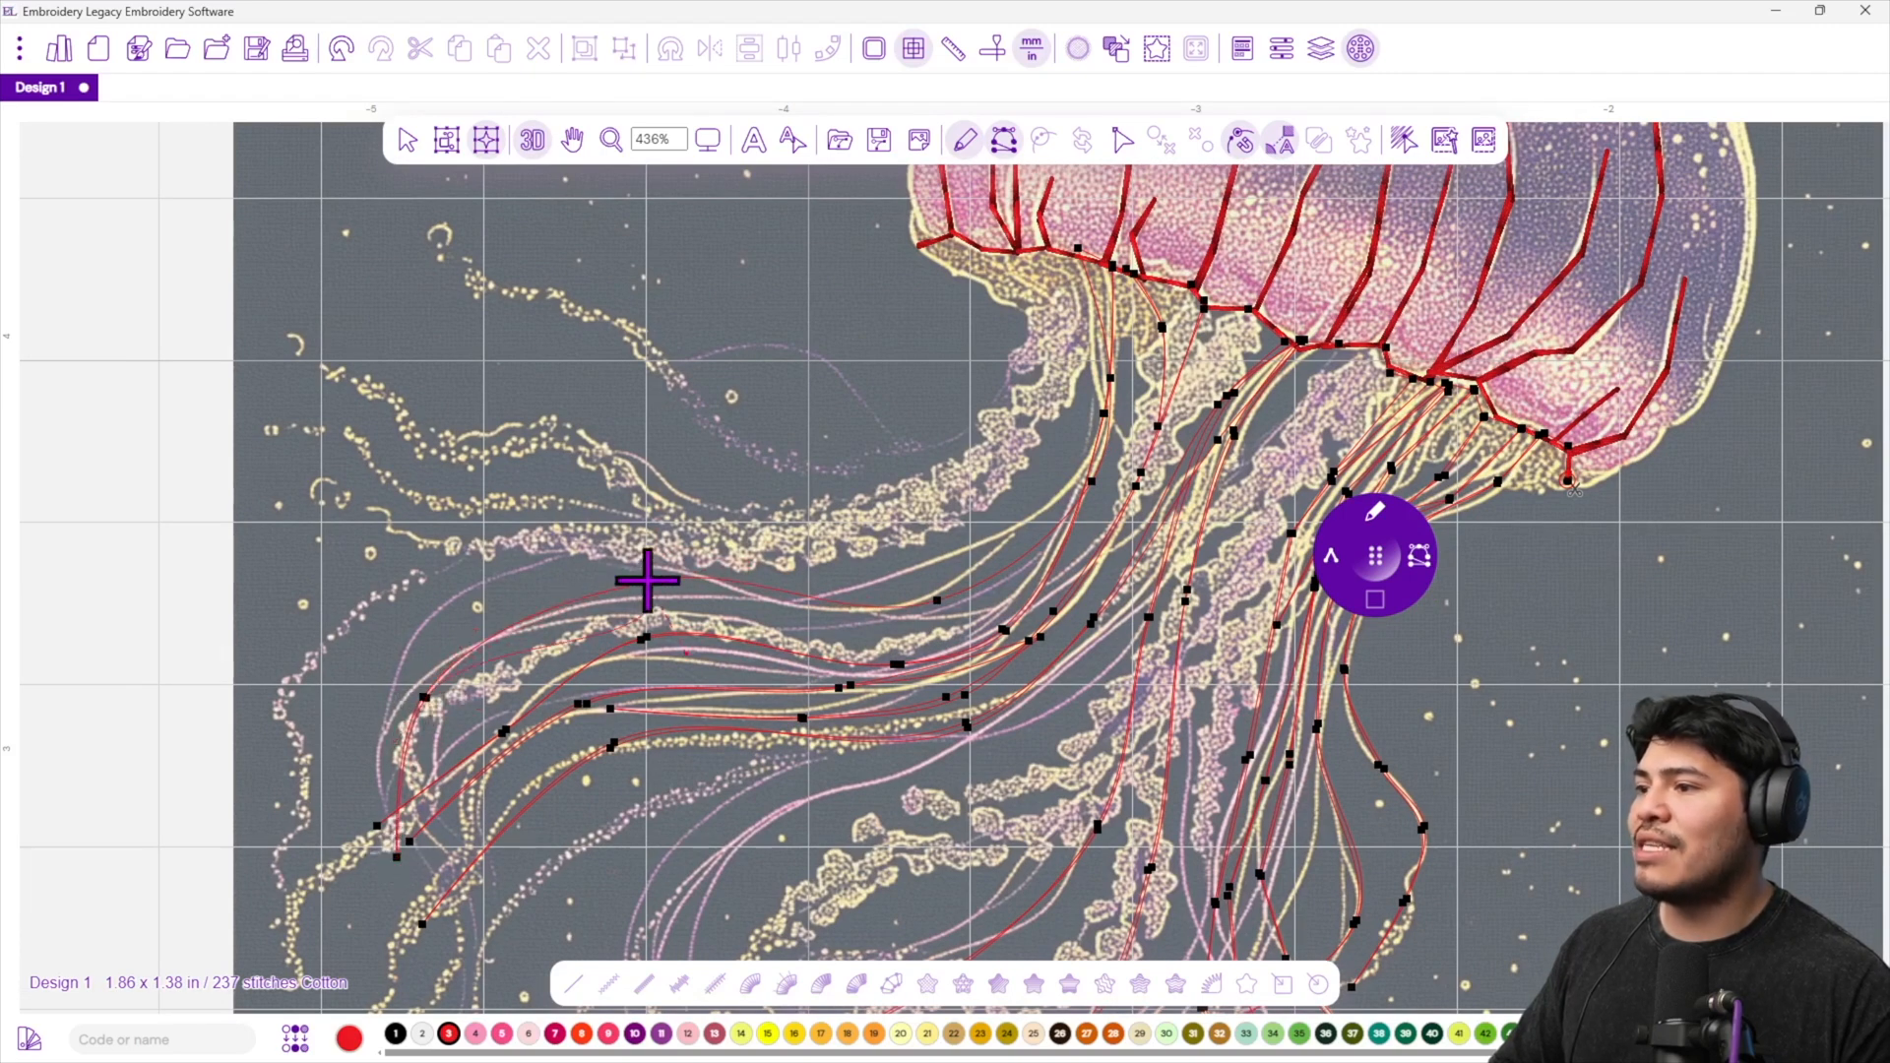
left_click(936, 600)
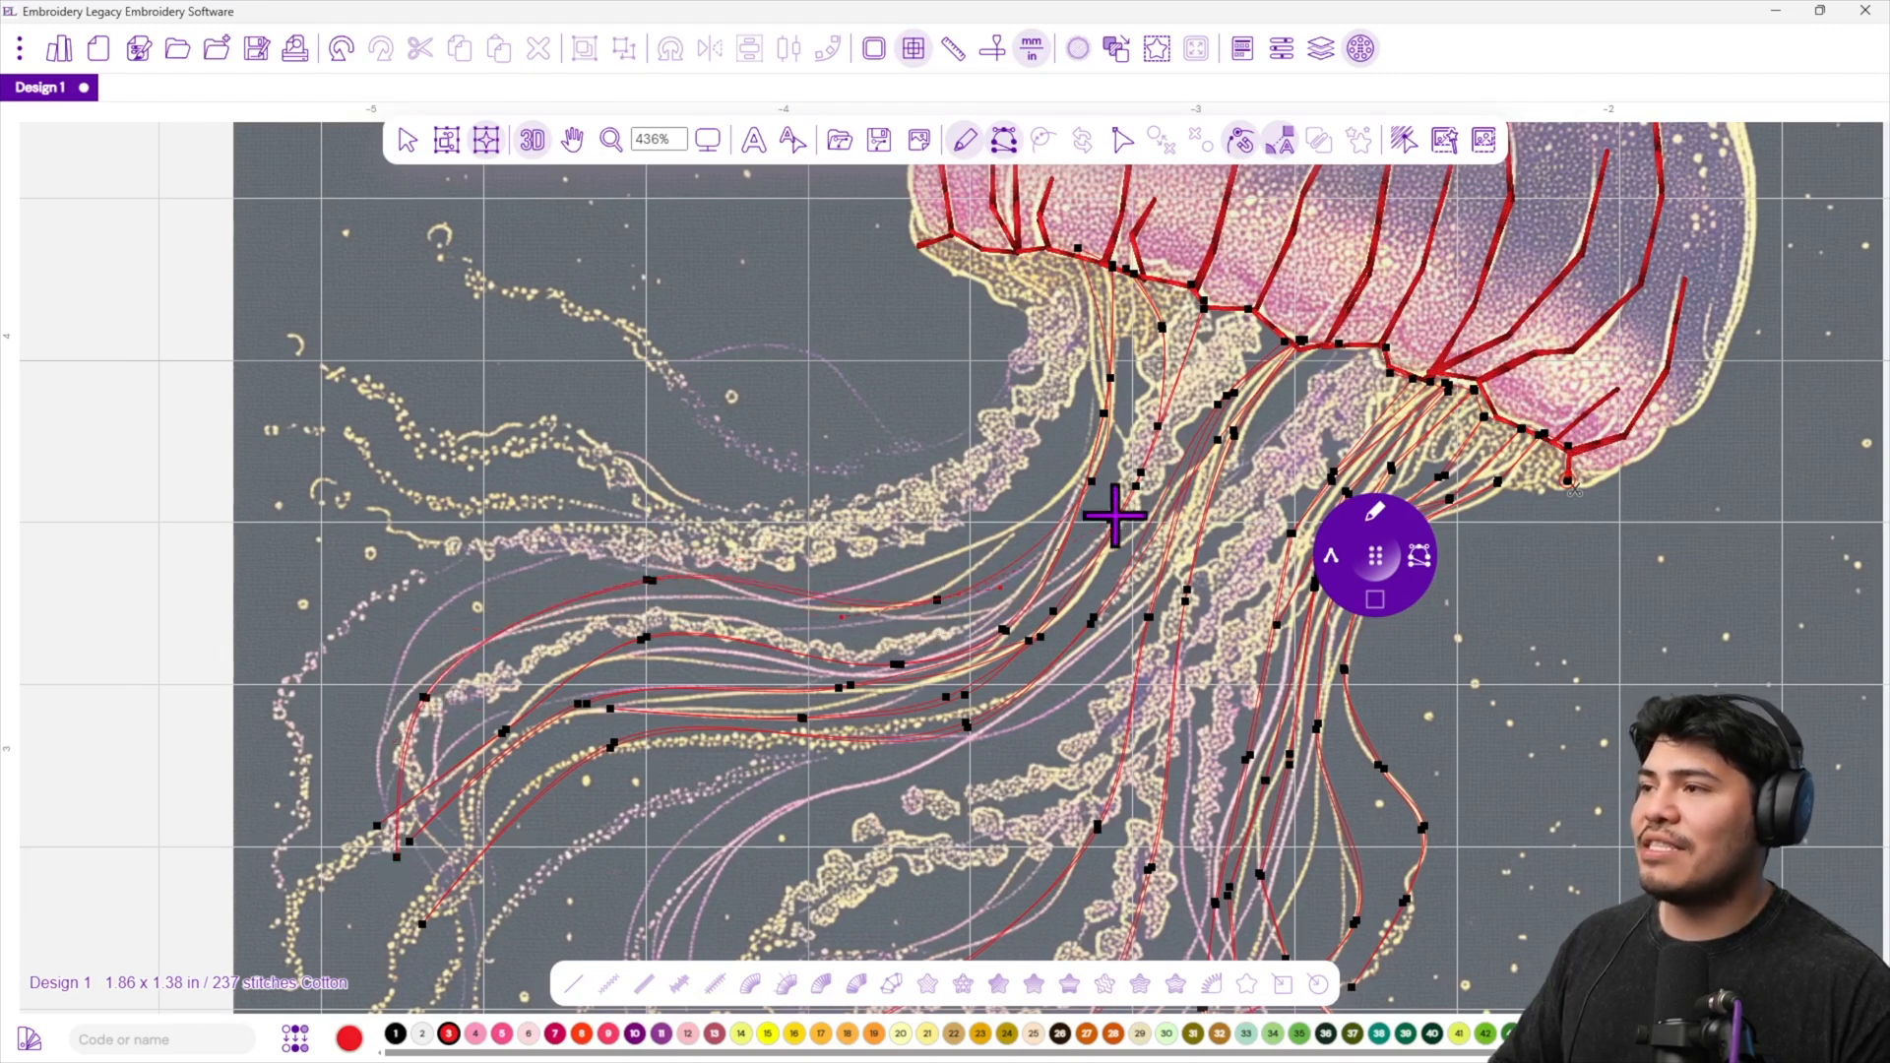
left_click(1098, 347)
left_click(1041, 267)
Add short zigzag run lines through the frill under the bell's left rim, ending at the bell's left corner.
left_click(993, 253)
left_click(1066, 342)
left_click(1023, 297)
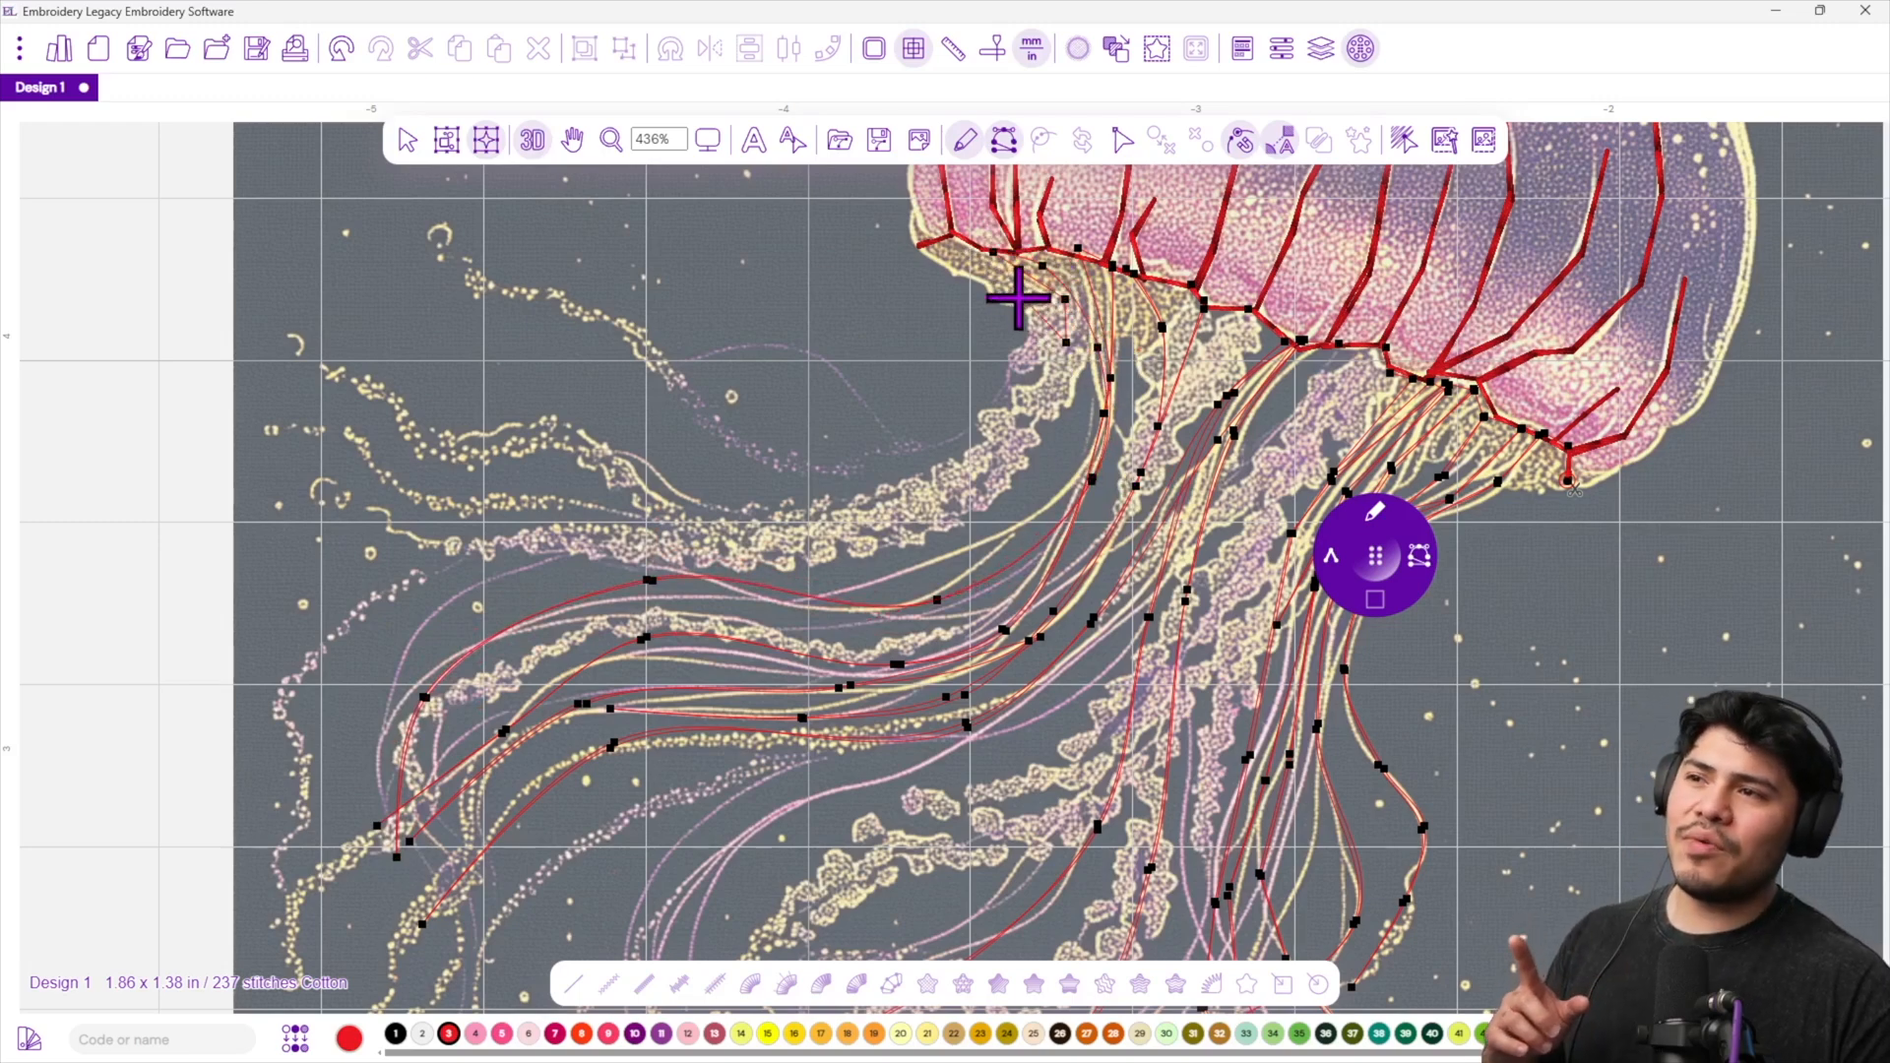
left_click(993, 290)
left_click(919, 245)
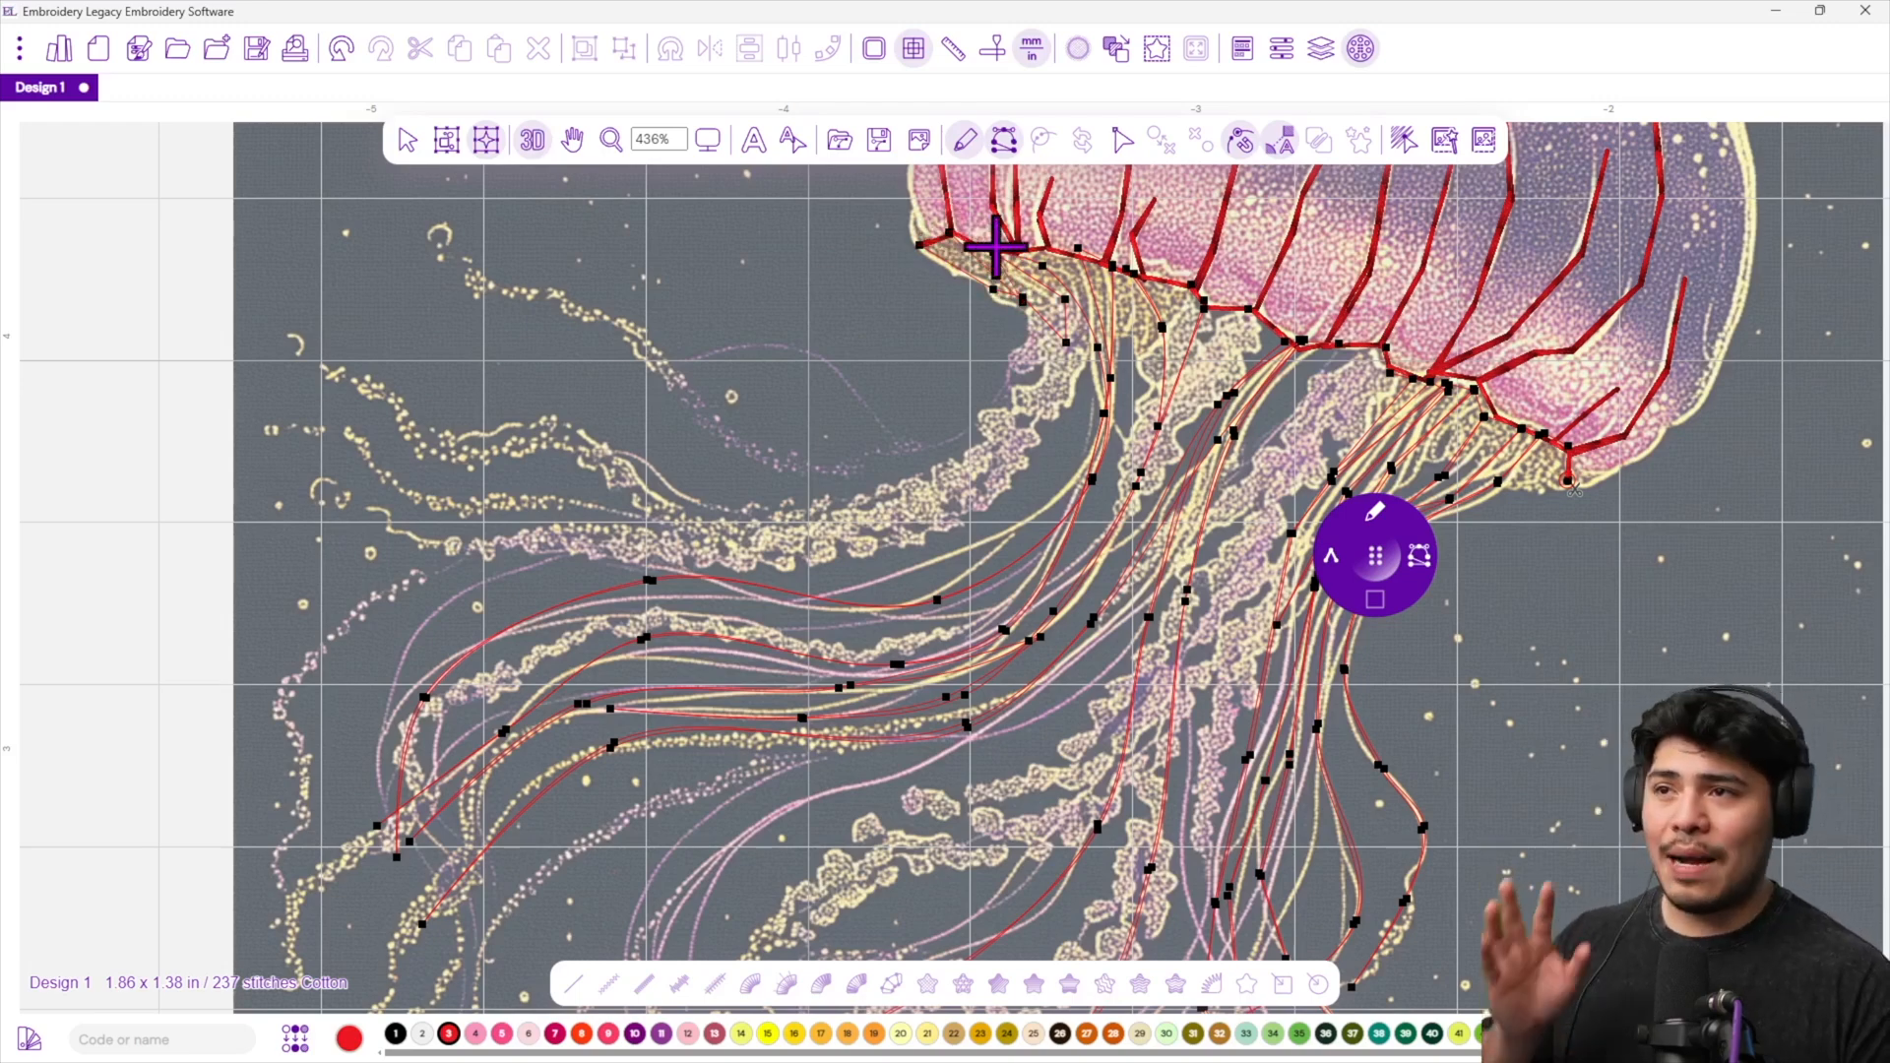
Examine the traced points along the left rim, the tentacles and the whole jellyfish at several magnifications.
scroll(996, 244, "up", 5)
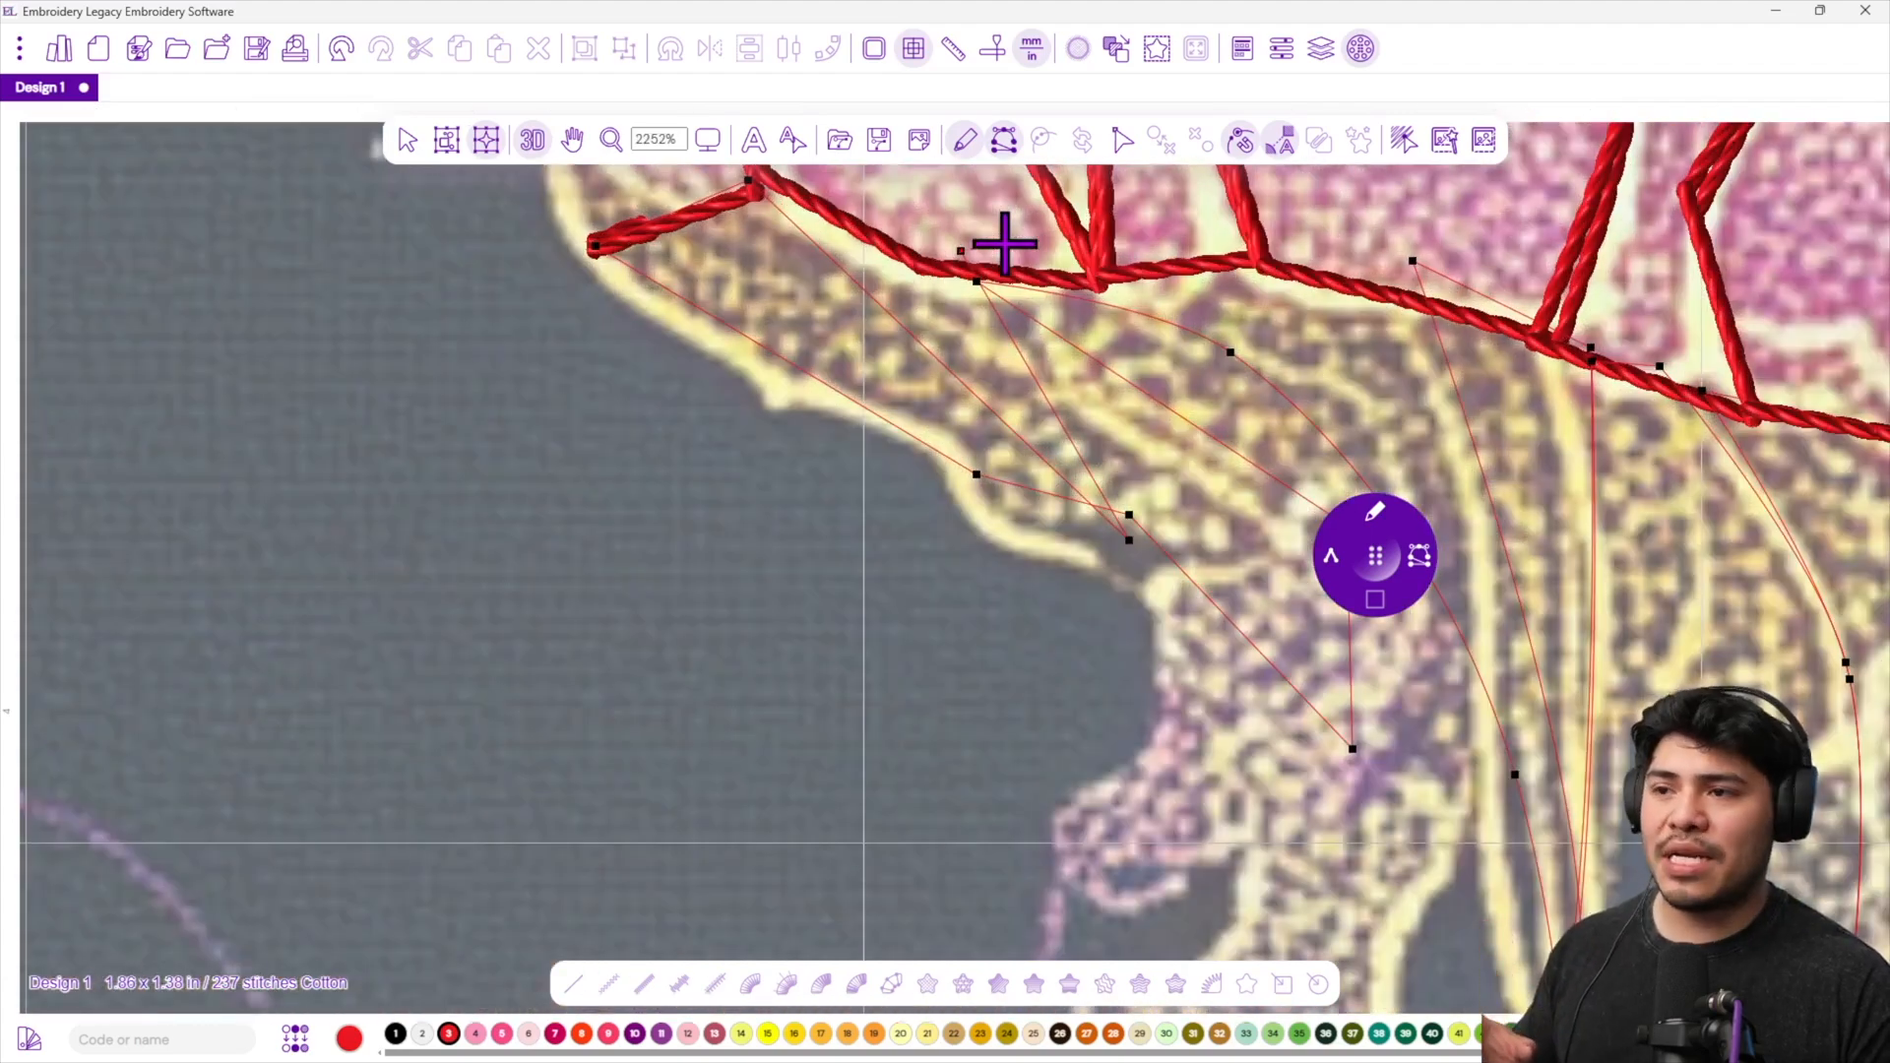
scroll(1004, 243, "down", 3)
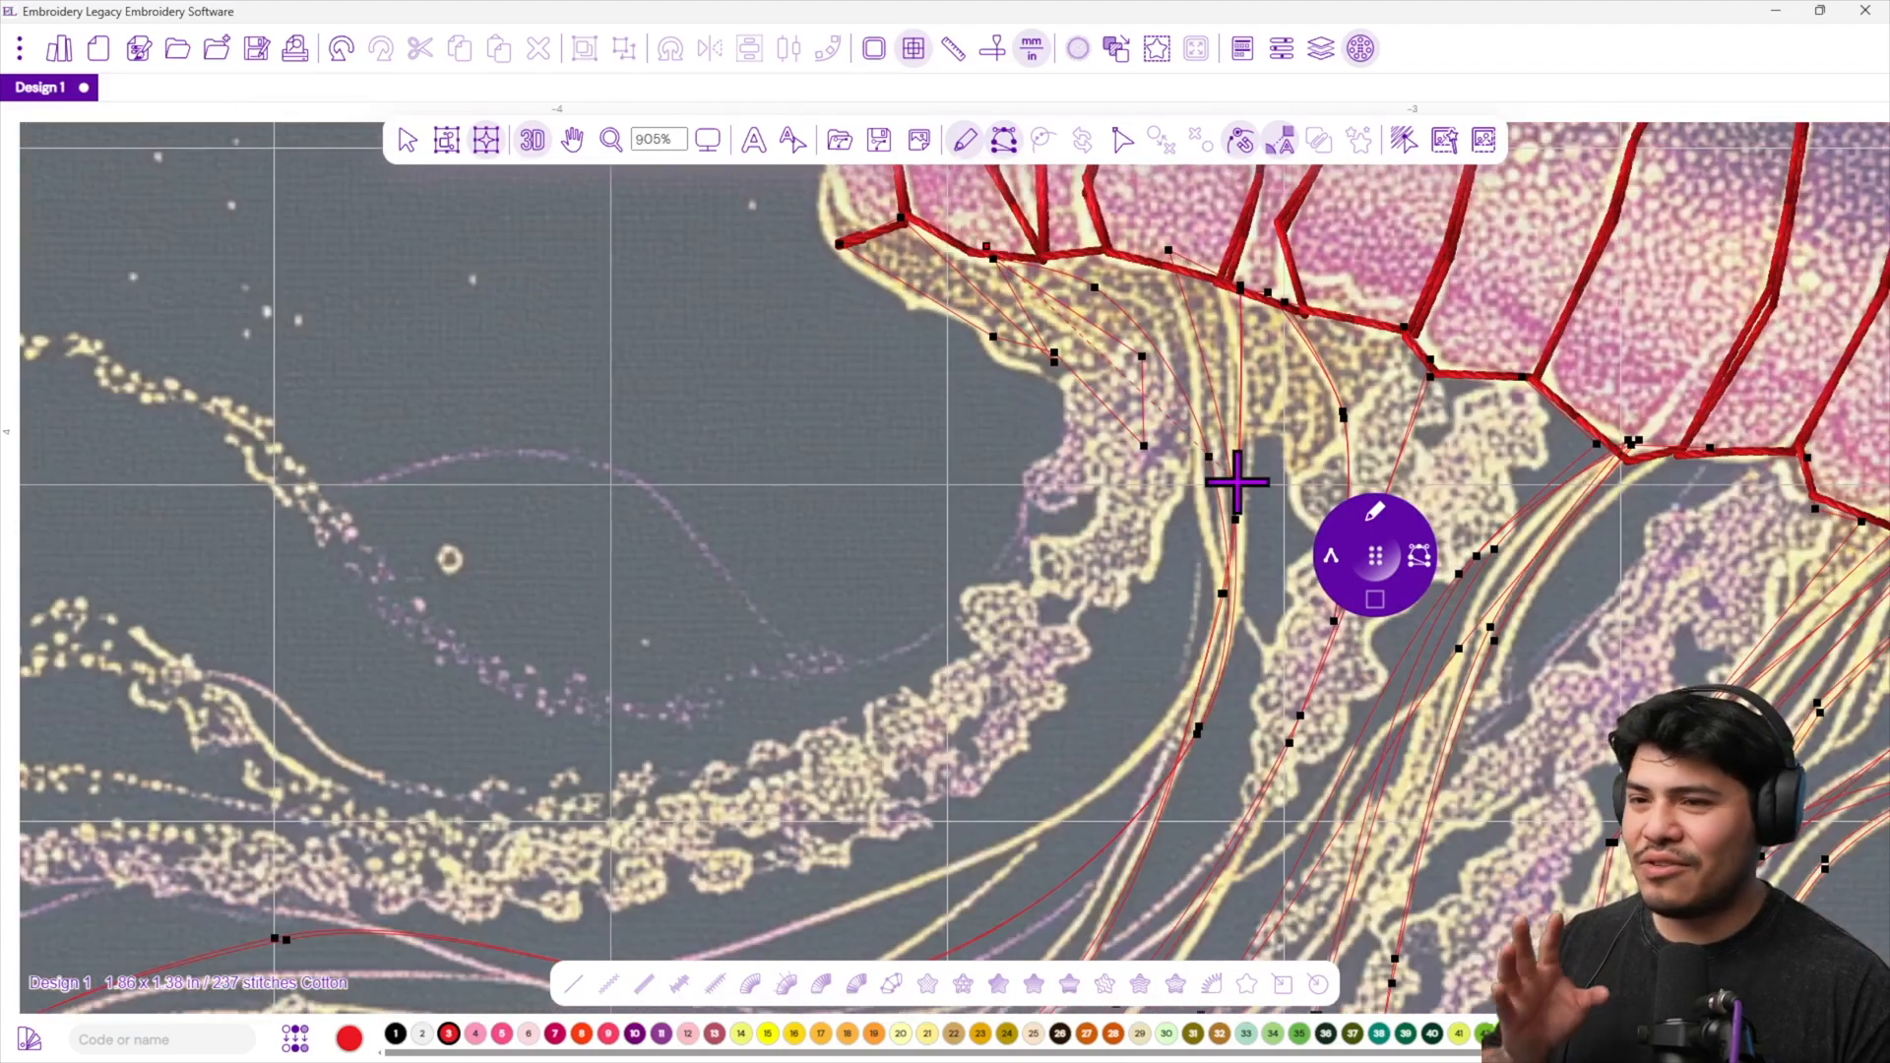
scroll(1237, 481, "down", 3)
scroll(1236, 485, "up", 1)
scroll(1231, 482, "down", 2)
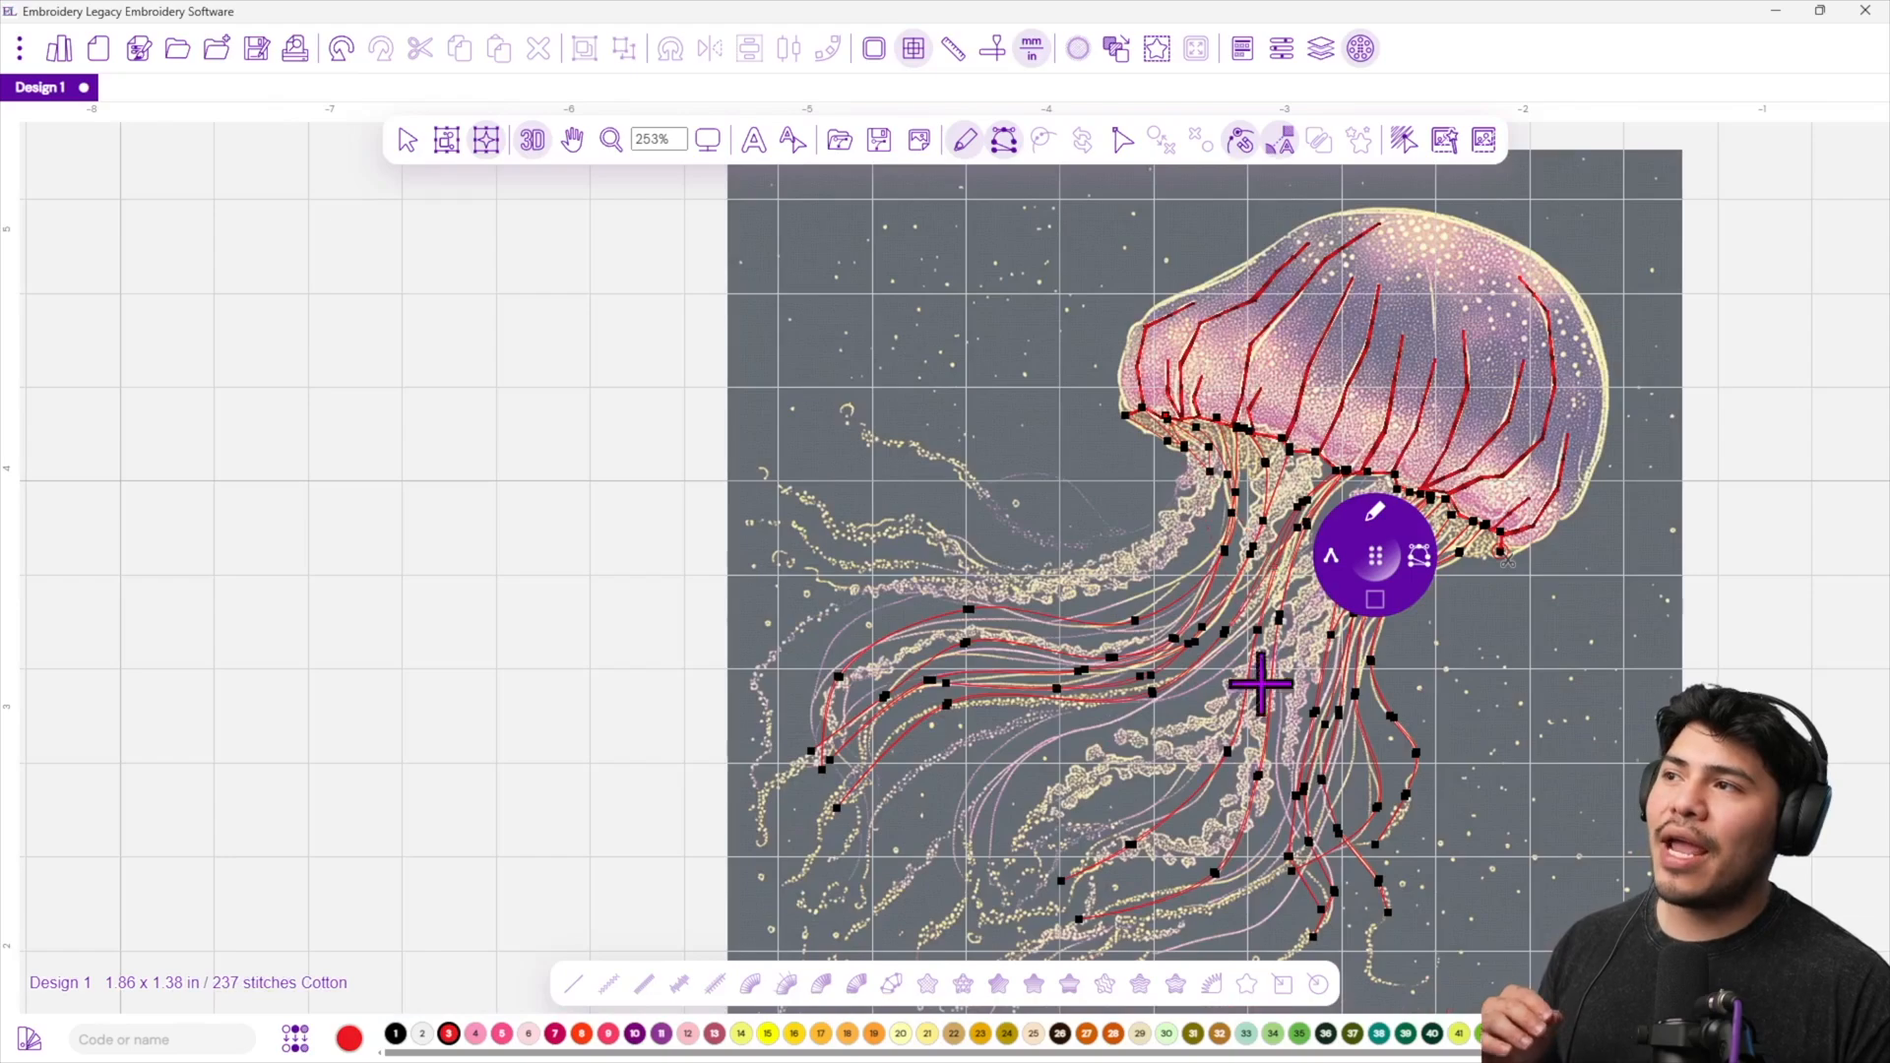
scroll(1468, 742, "up", 2)
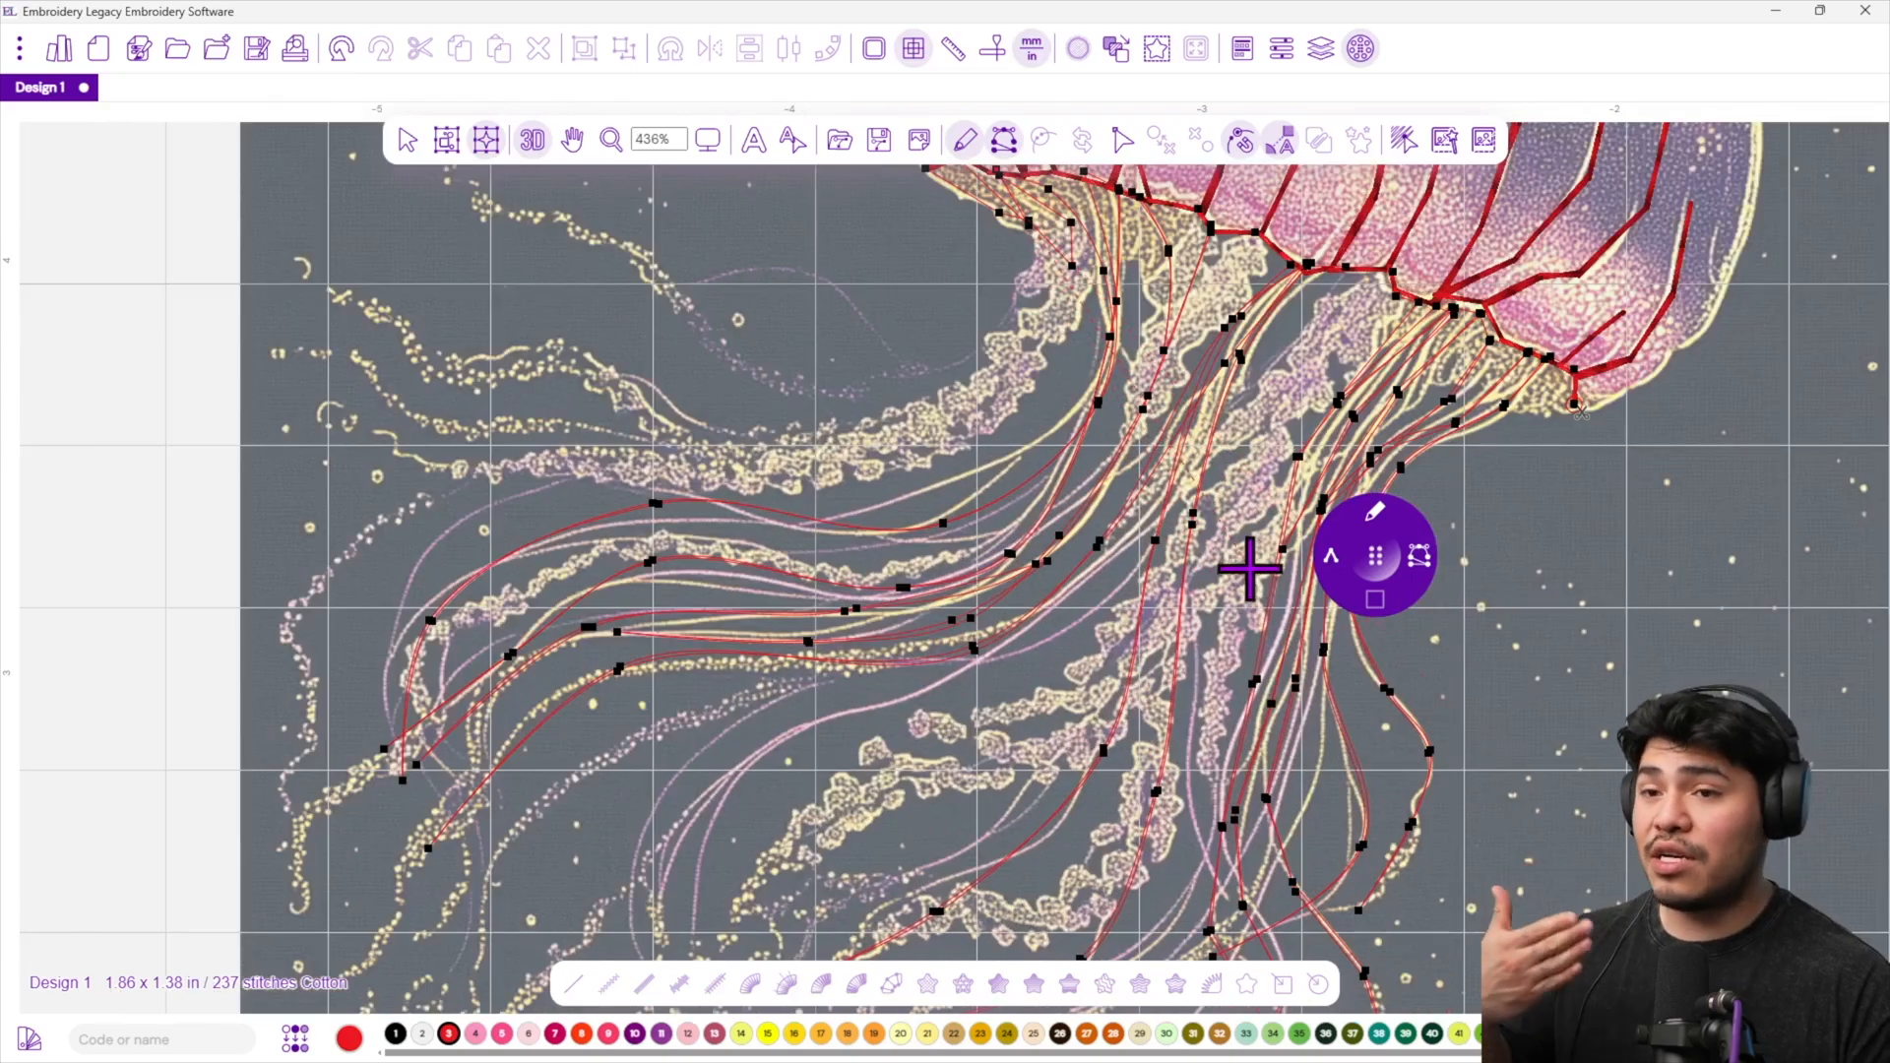
scroll(1350, 380, "down", 2)
scroll(1210, 401, "up", 3)
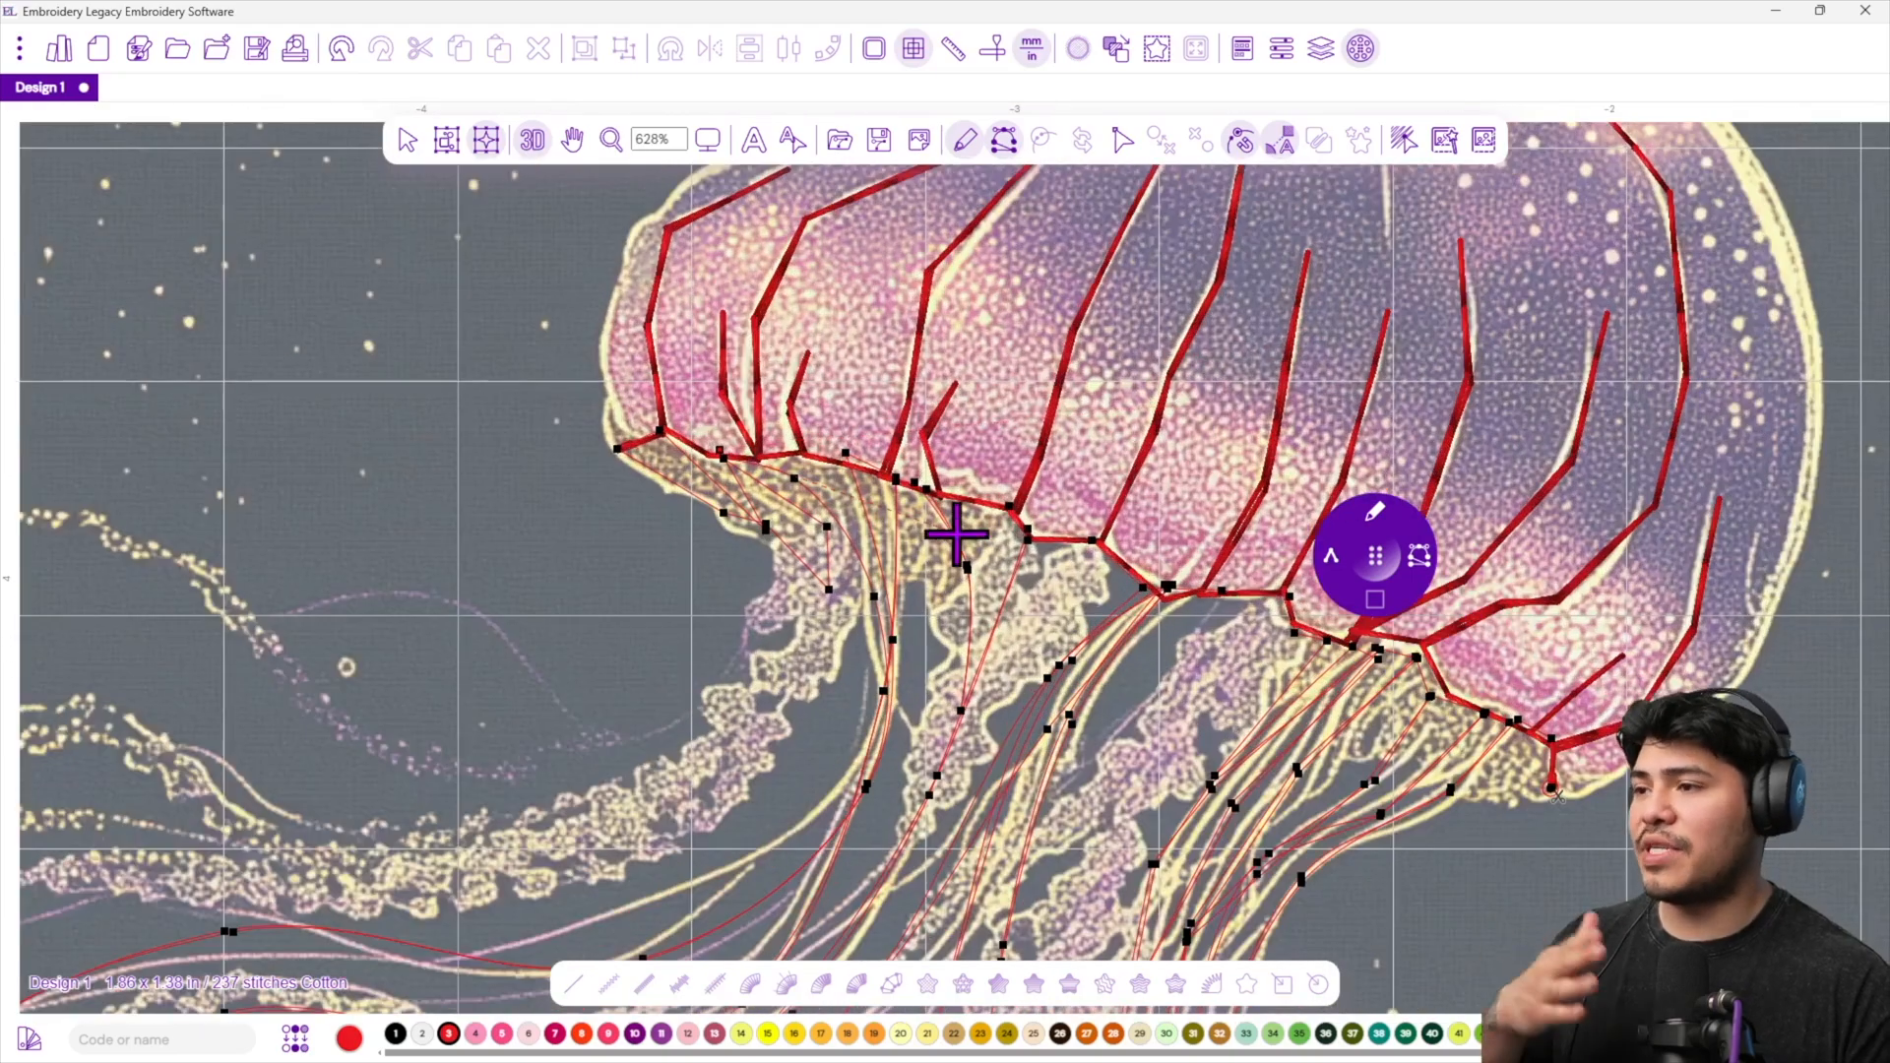
scroll(962, 537, "down", 3)
scroll(865, 659, "up", 2)
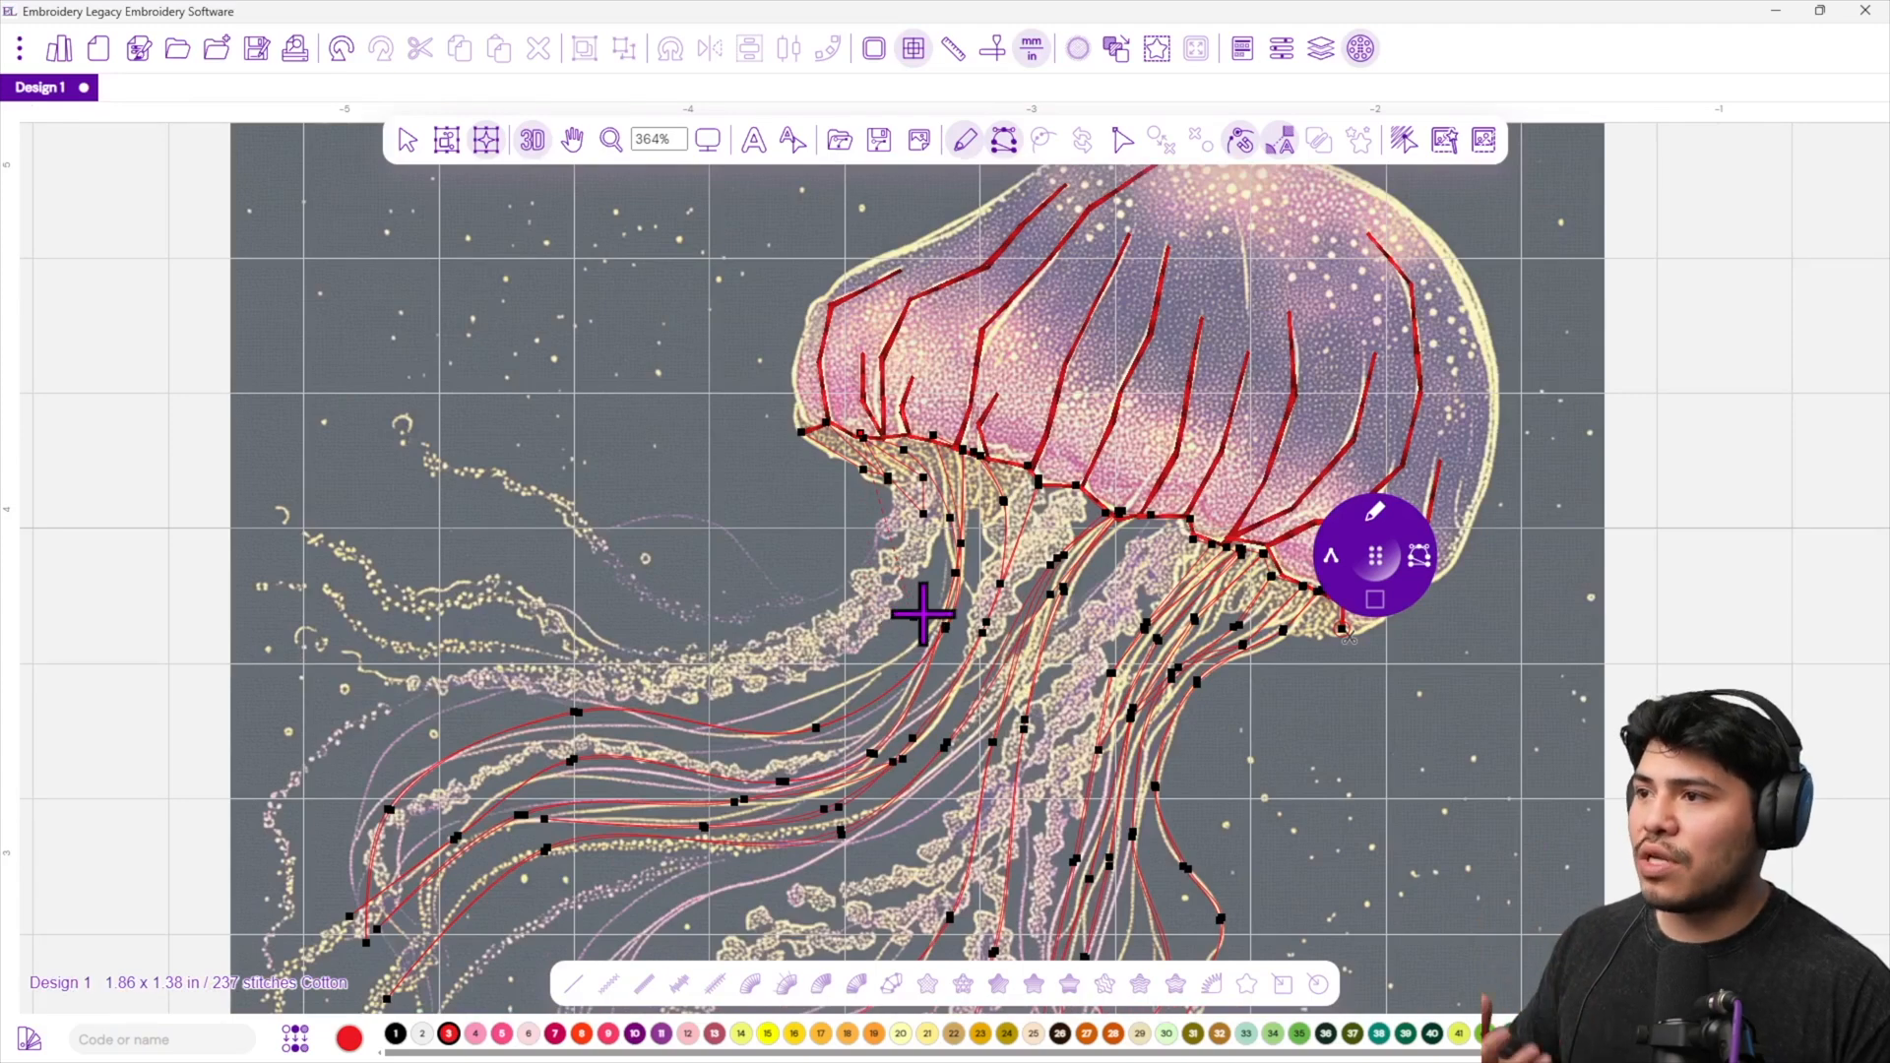
scroll(928, 567, "down", 2)
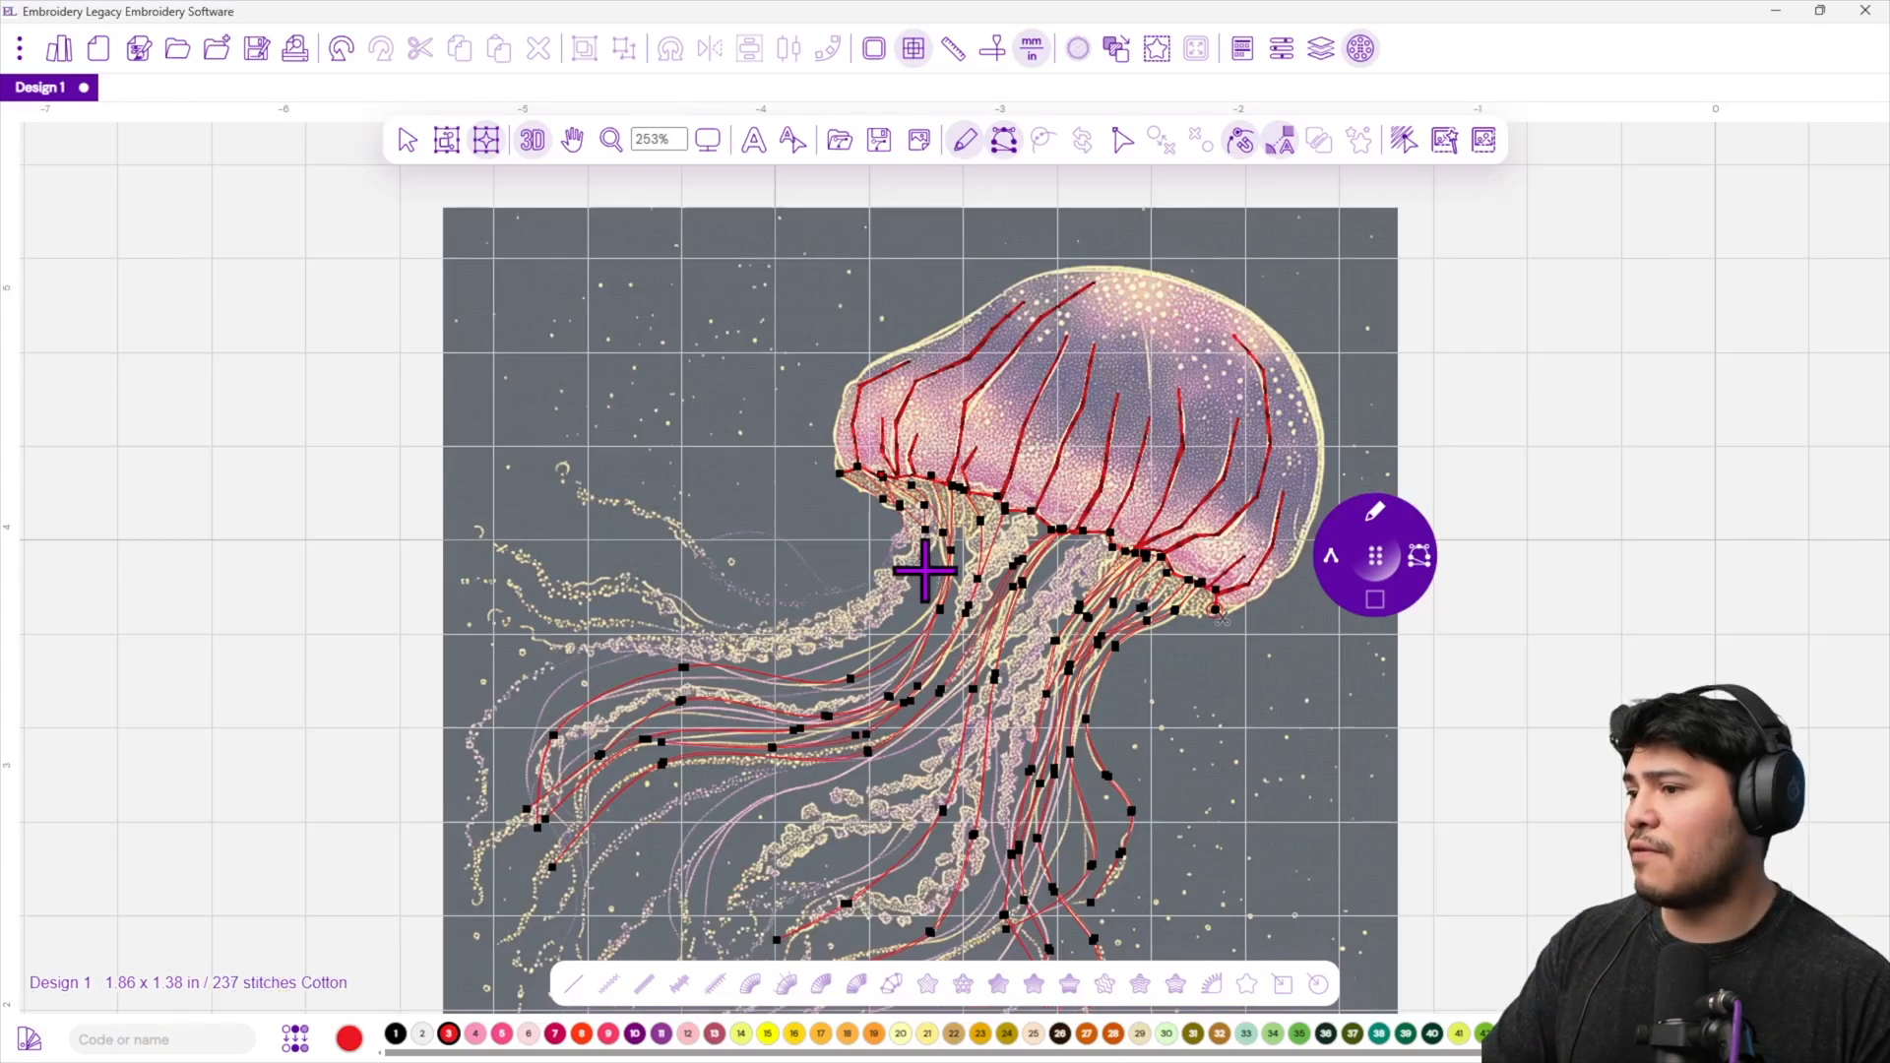
scroll(925, 568, "up", 1)
Finish the tentacle run path so its stitches are generated.
key("Return")
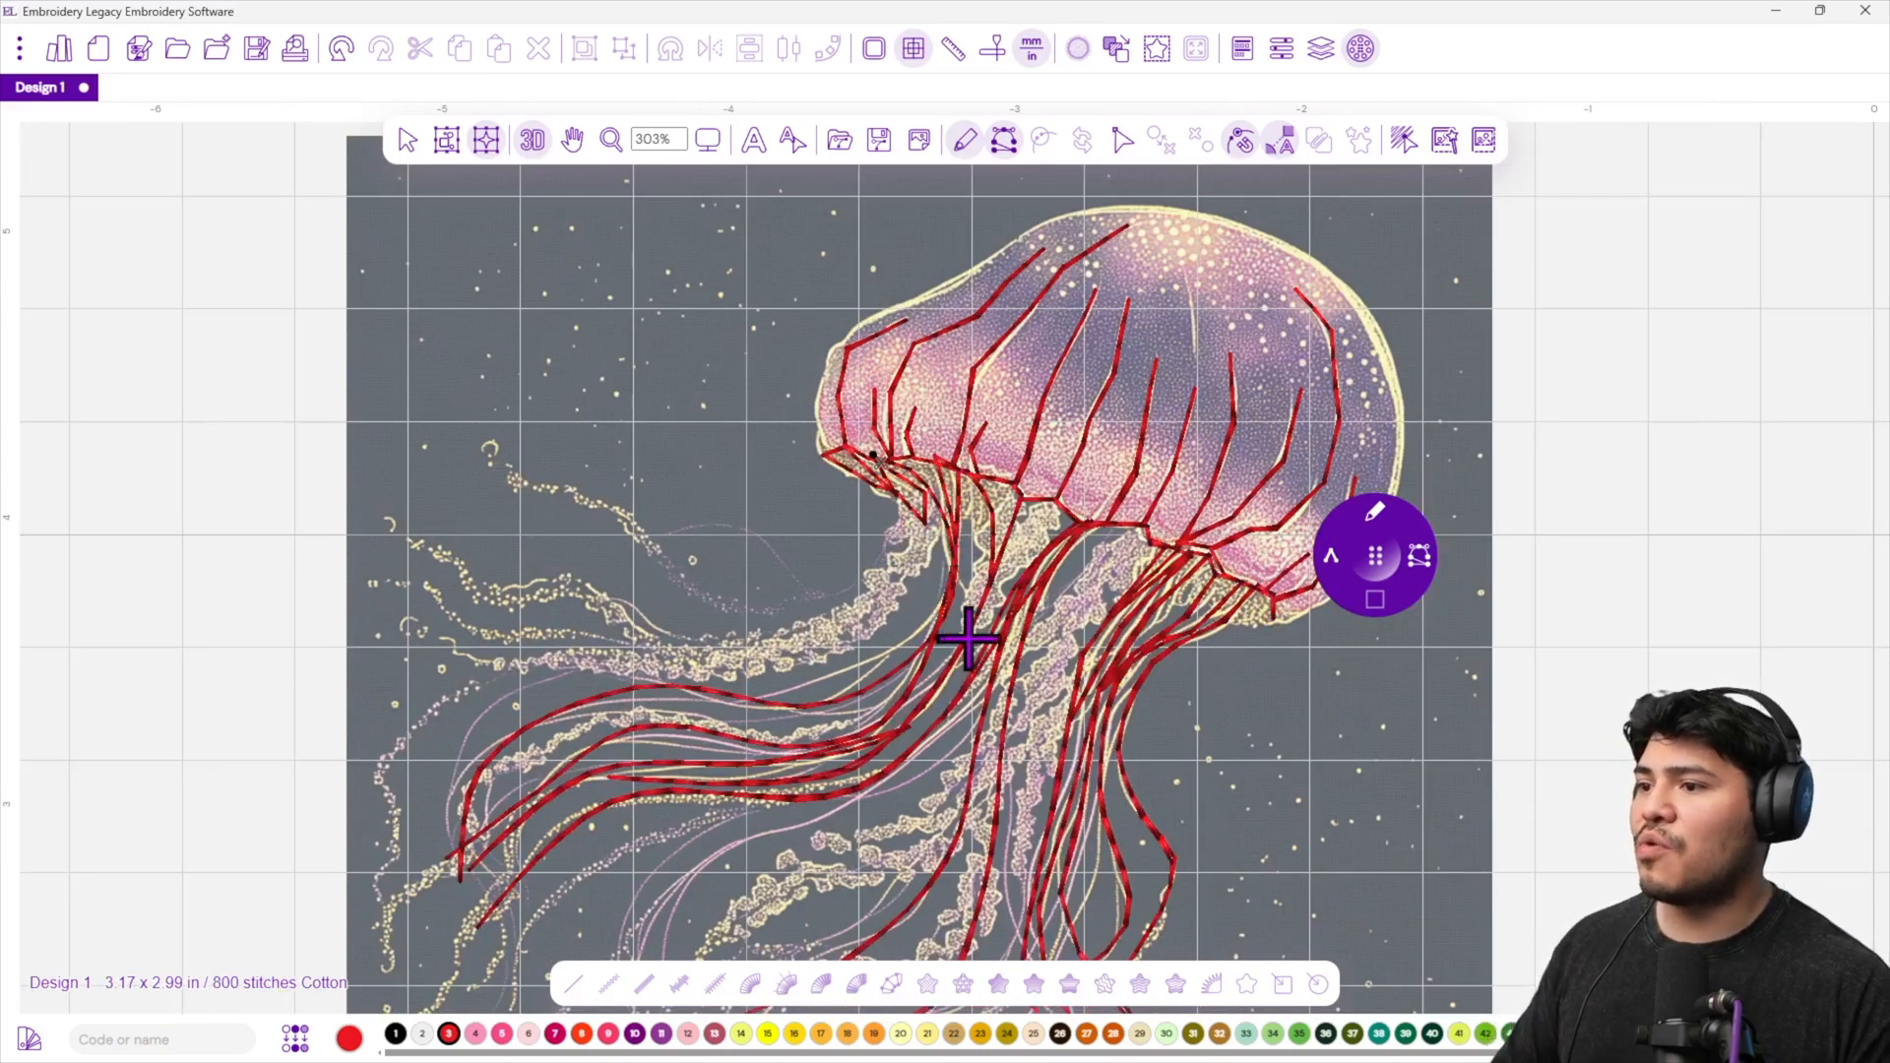
scroll(984, 639, "down", 2)
scroll(1270, 807, "up", 1)
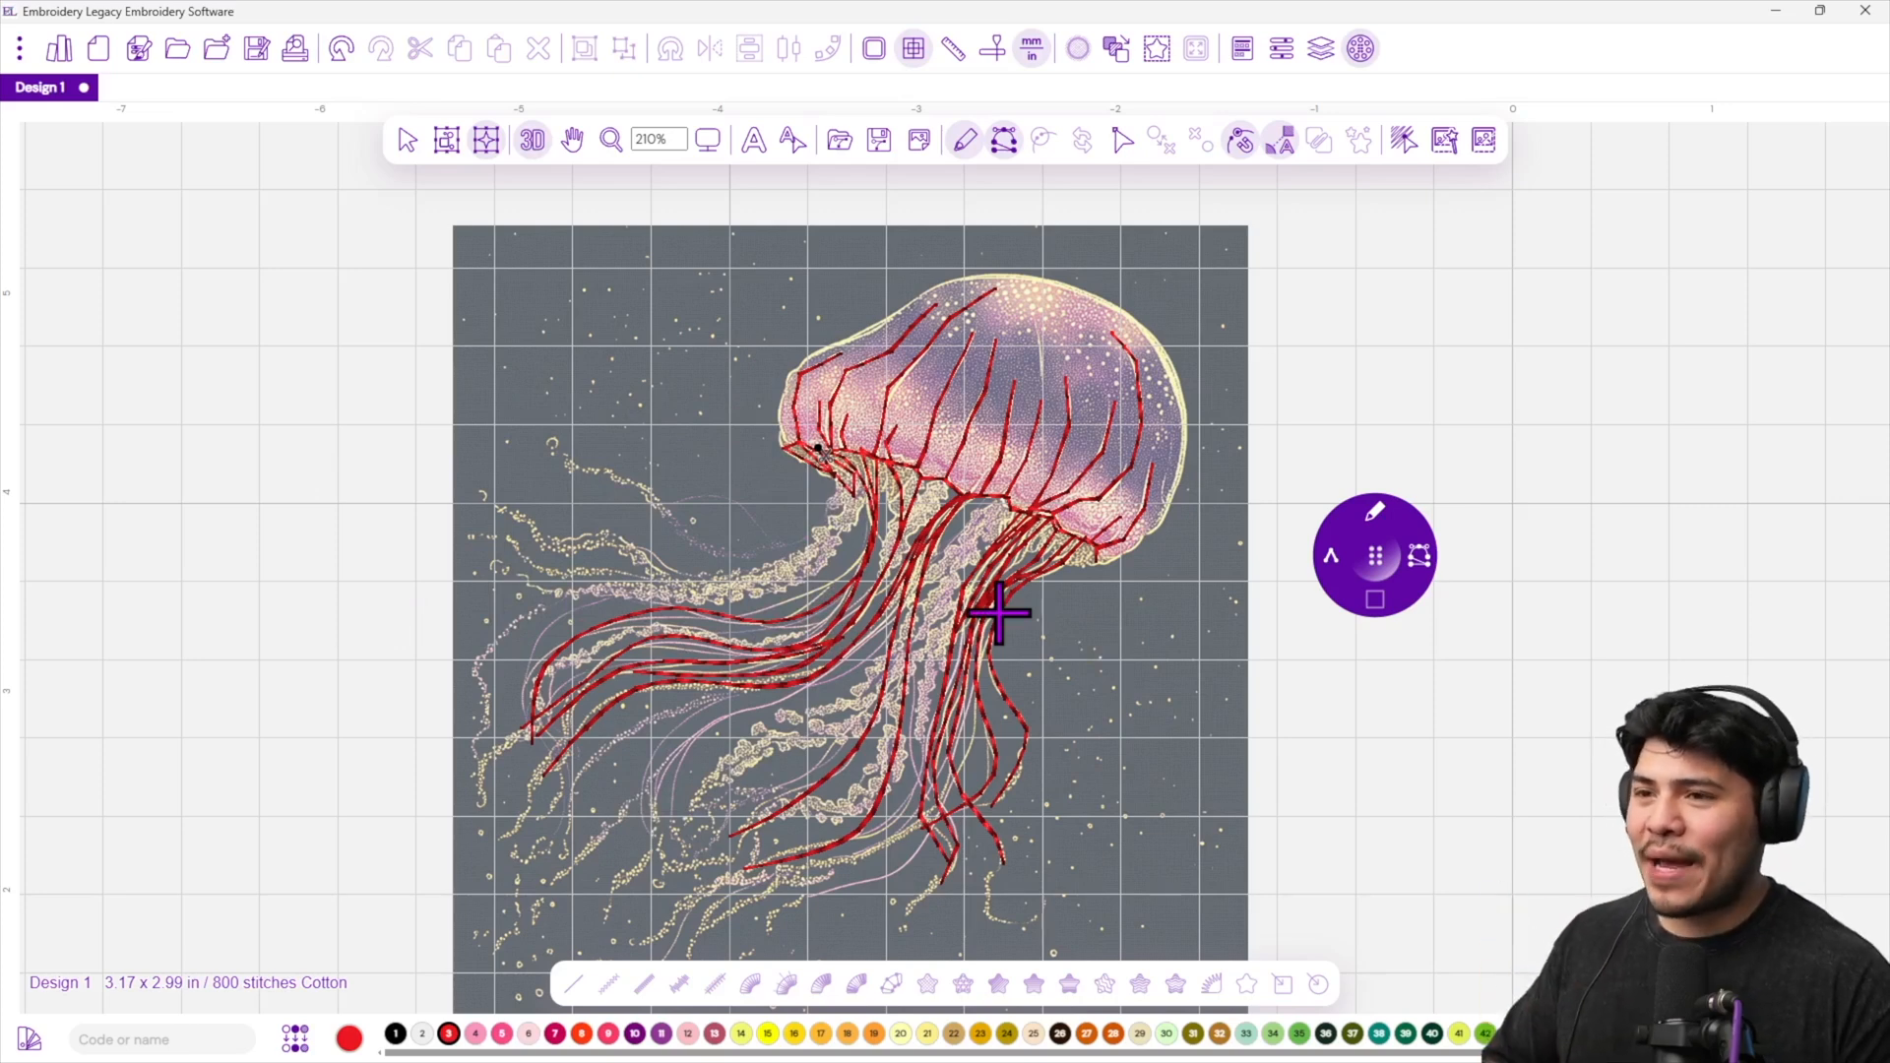
Move the radial tool wheel slightly and choose a stitch length from its outer ring.
left_click_drag(1369, 558, 1344, 534)
left_click(1345, 497)
left_click(1282, 508)
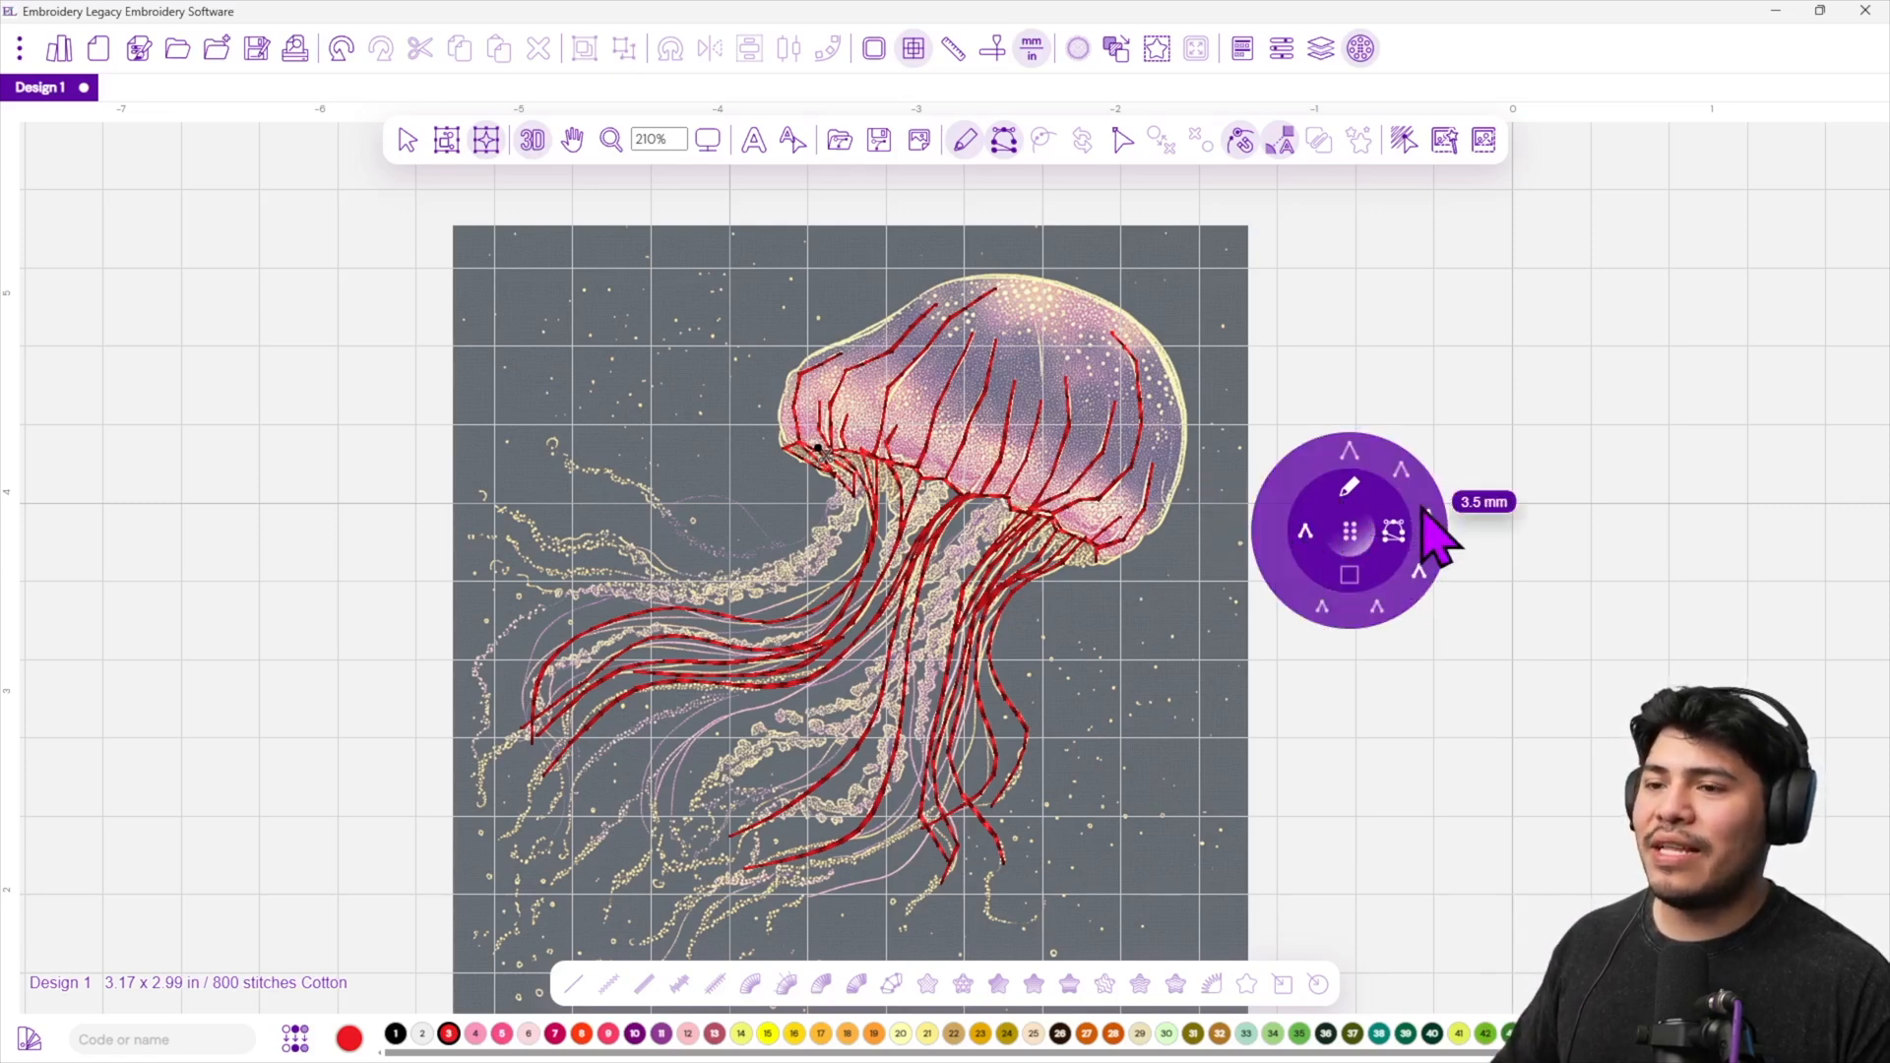
left_click(1405, 477)
Open the Sequence View and shift it slightly higher on the workspace.
scroll(820, 449, "up", 3)
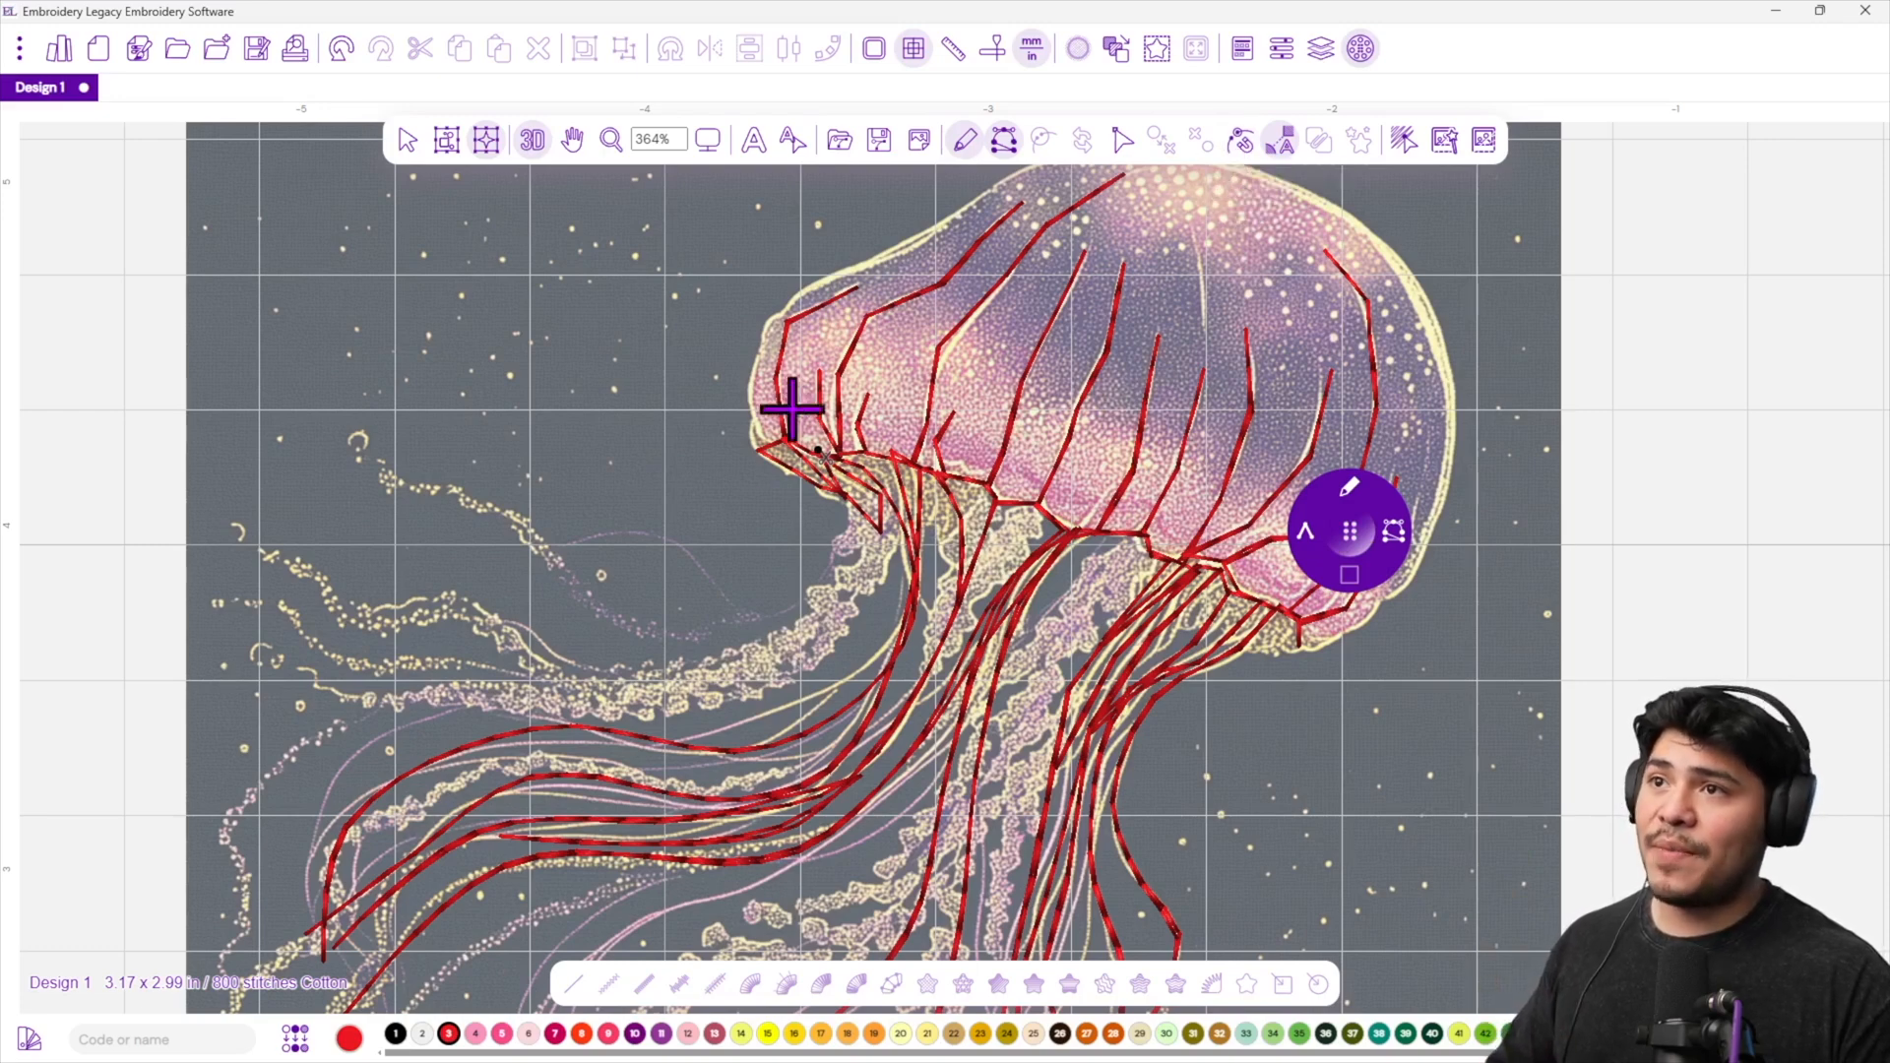
left_click(1315, 55)
left_click(1500, 249)
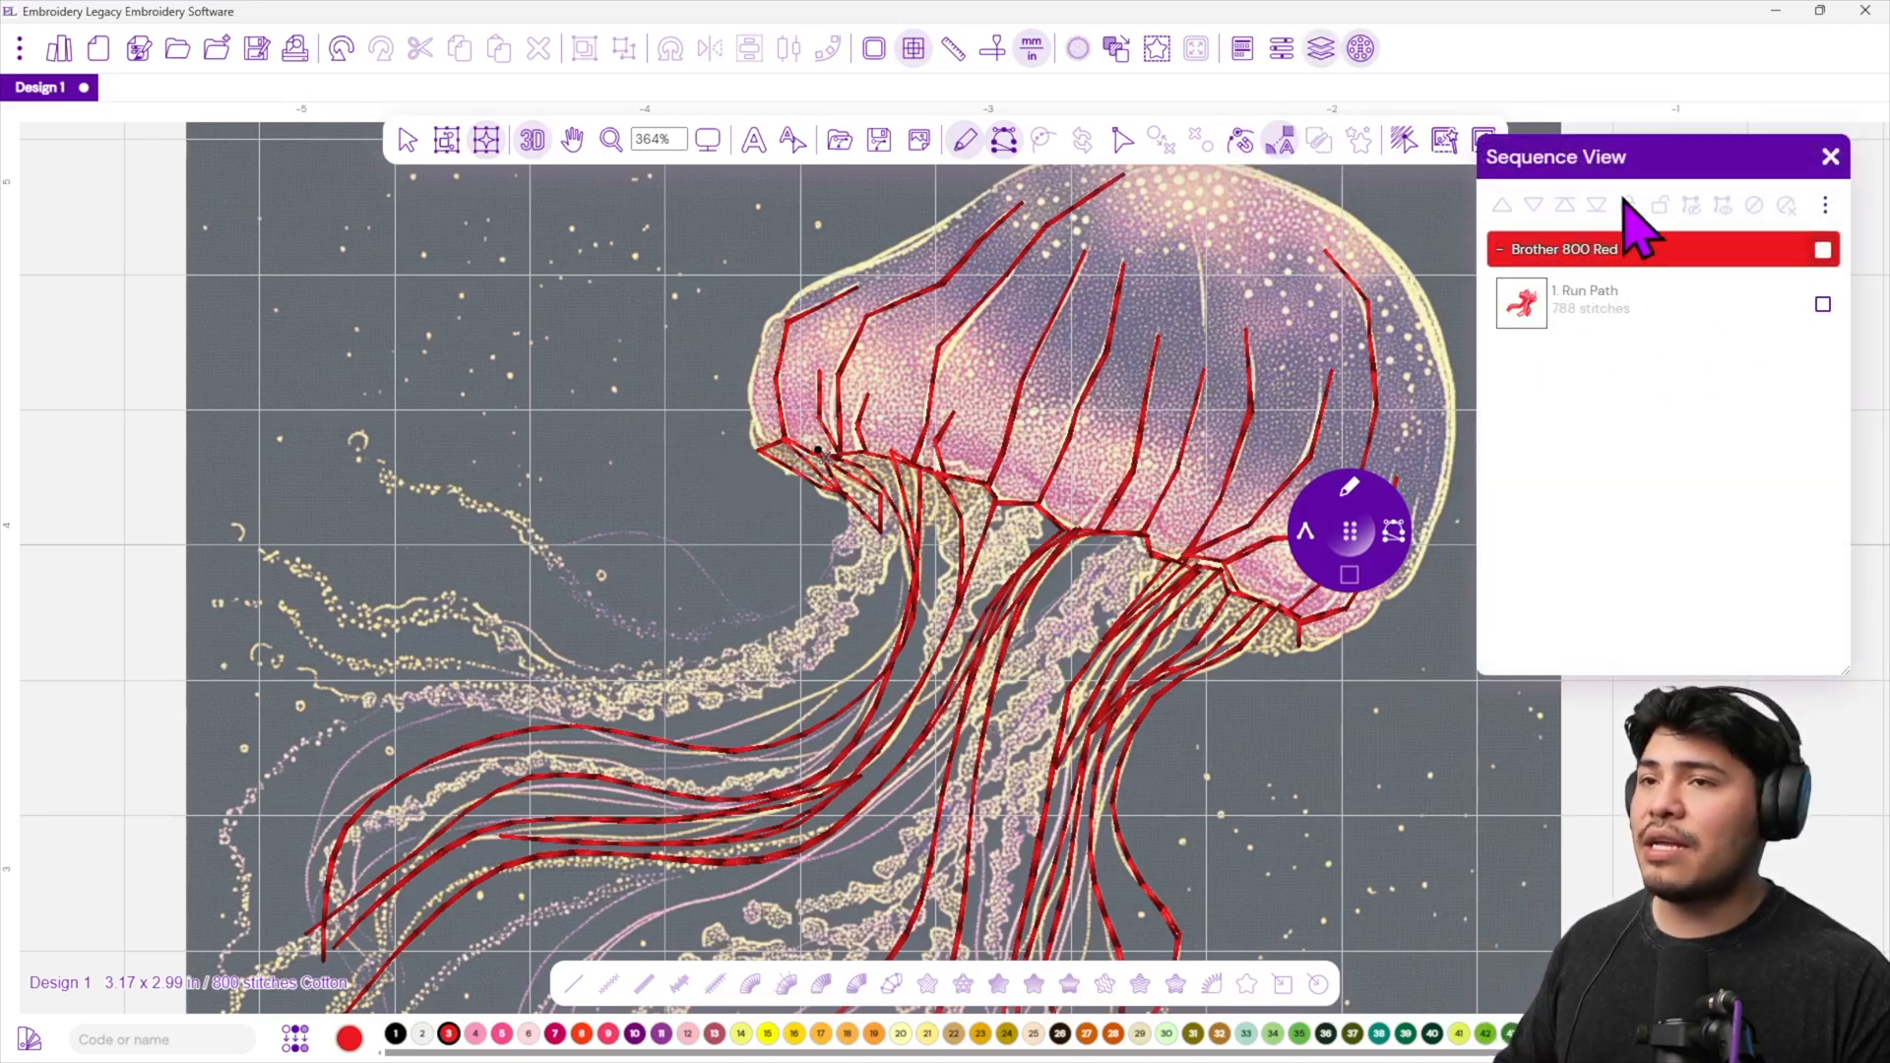
left_click_drag(1628, 150, 1620, 118)
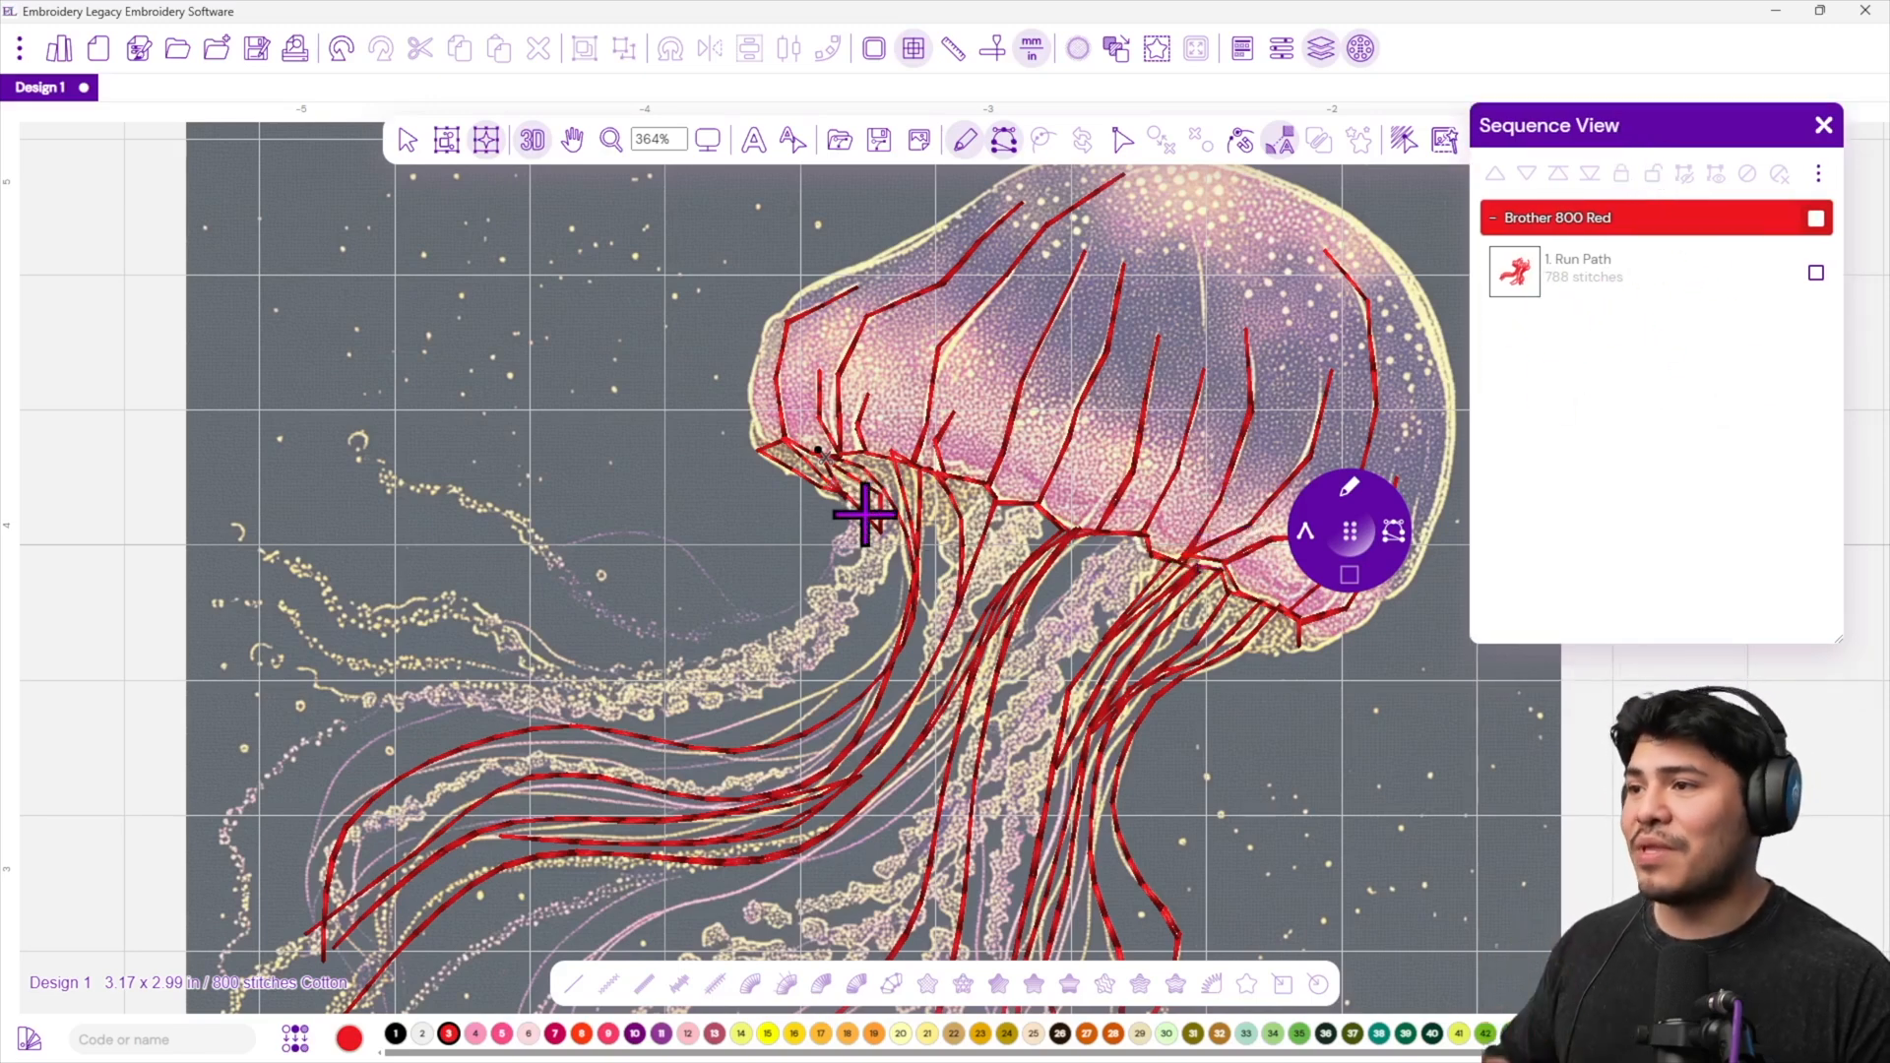
Start a new run line under the left rim and trace the upper ruffled arm out to its upper dotted left end.
scroll(810, 450, "up", 3)
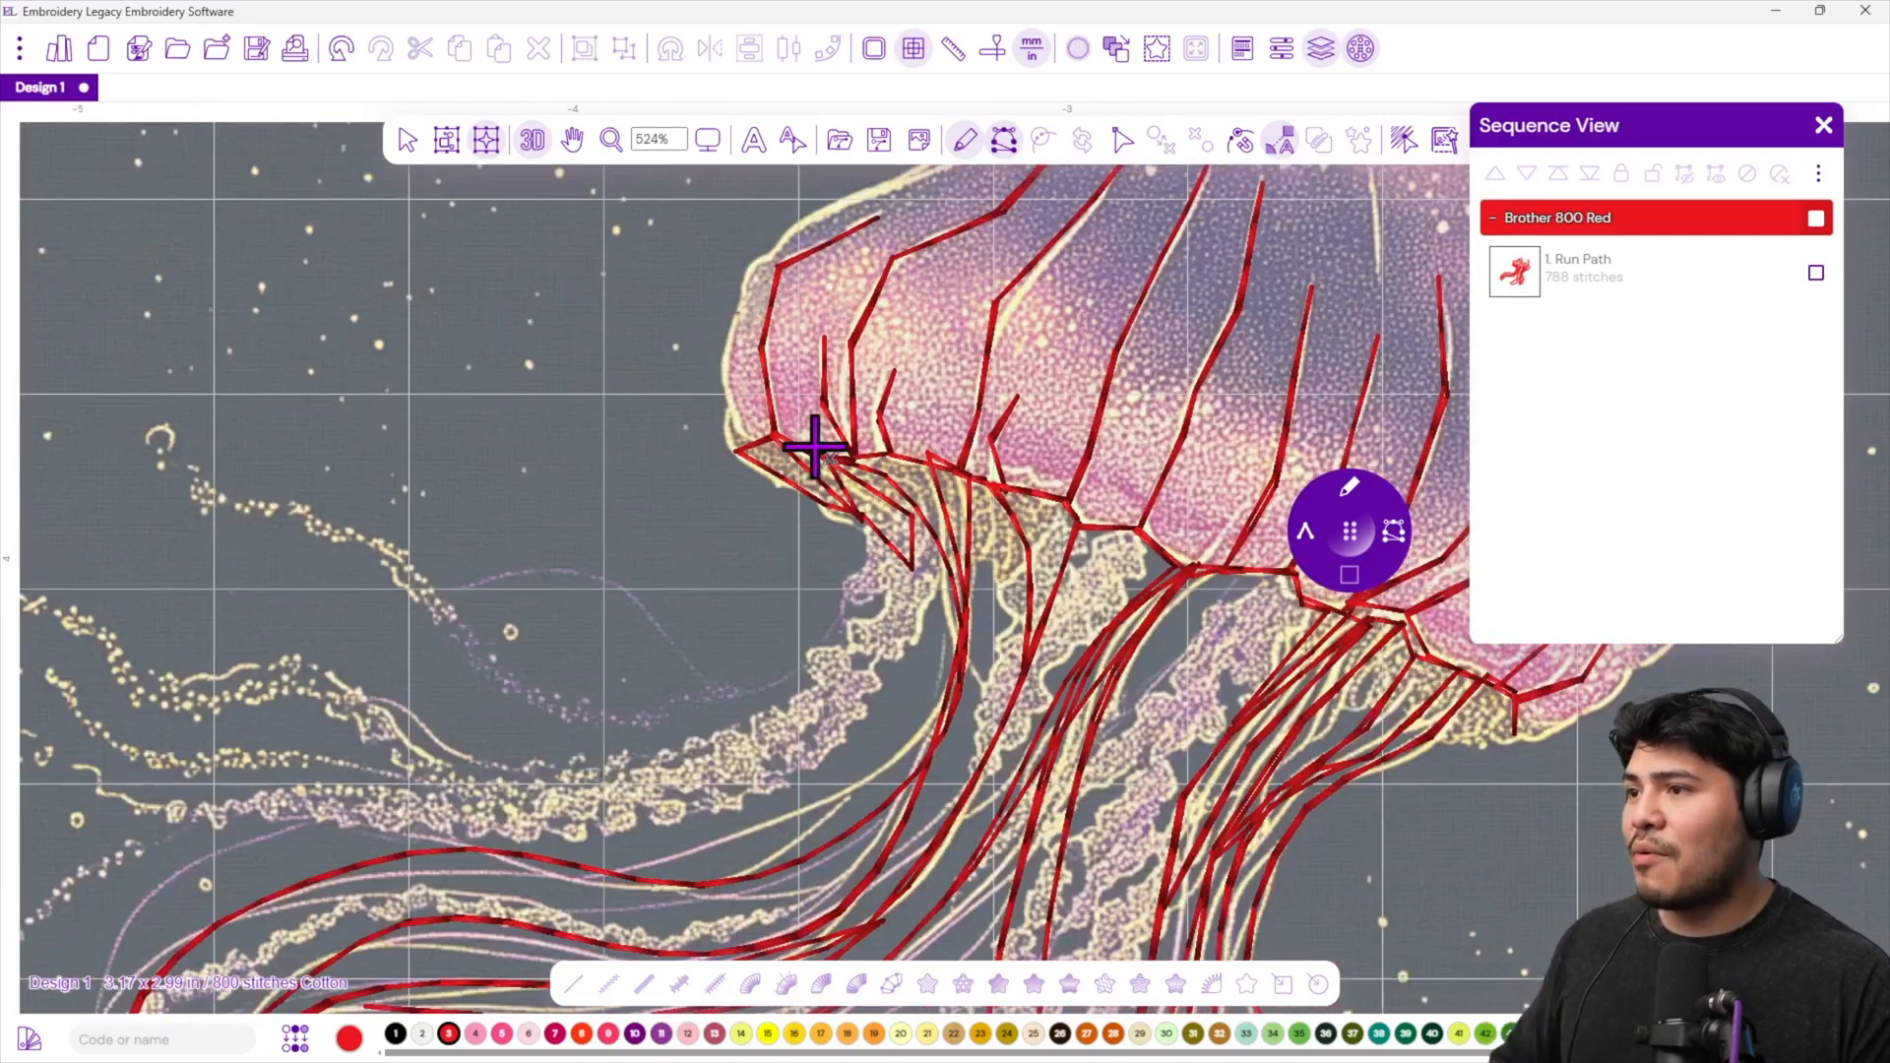
scroll(905, 575, "down", 3)
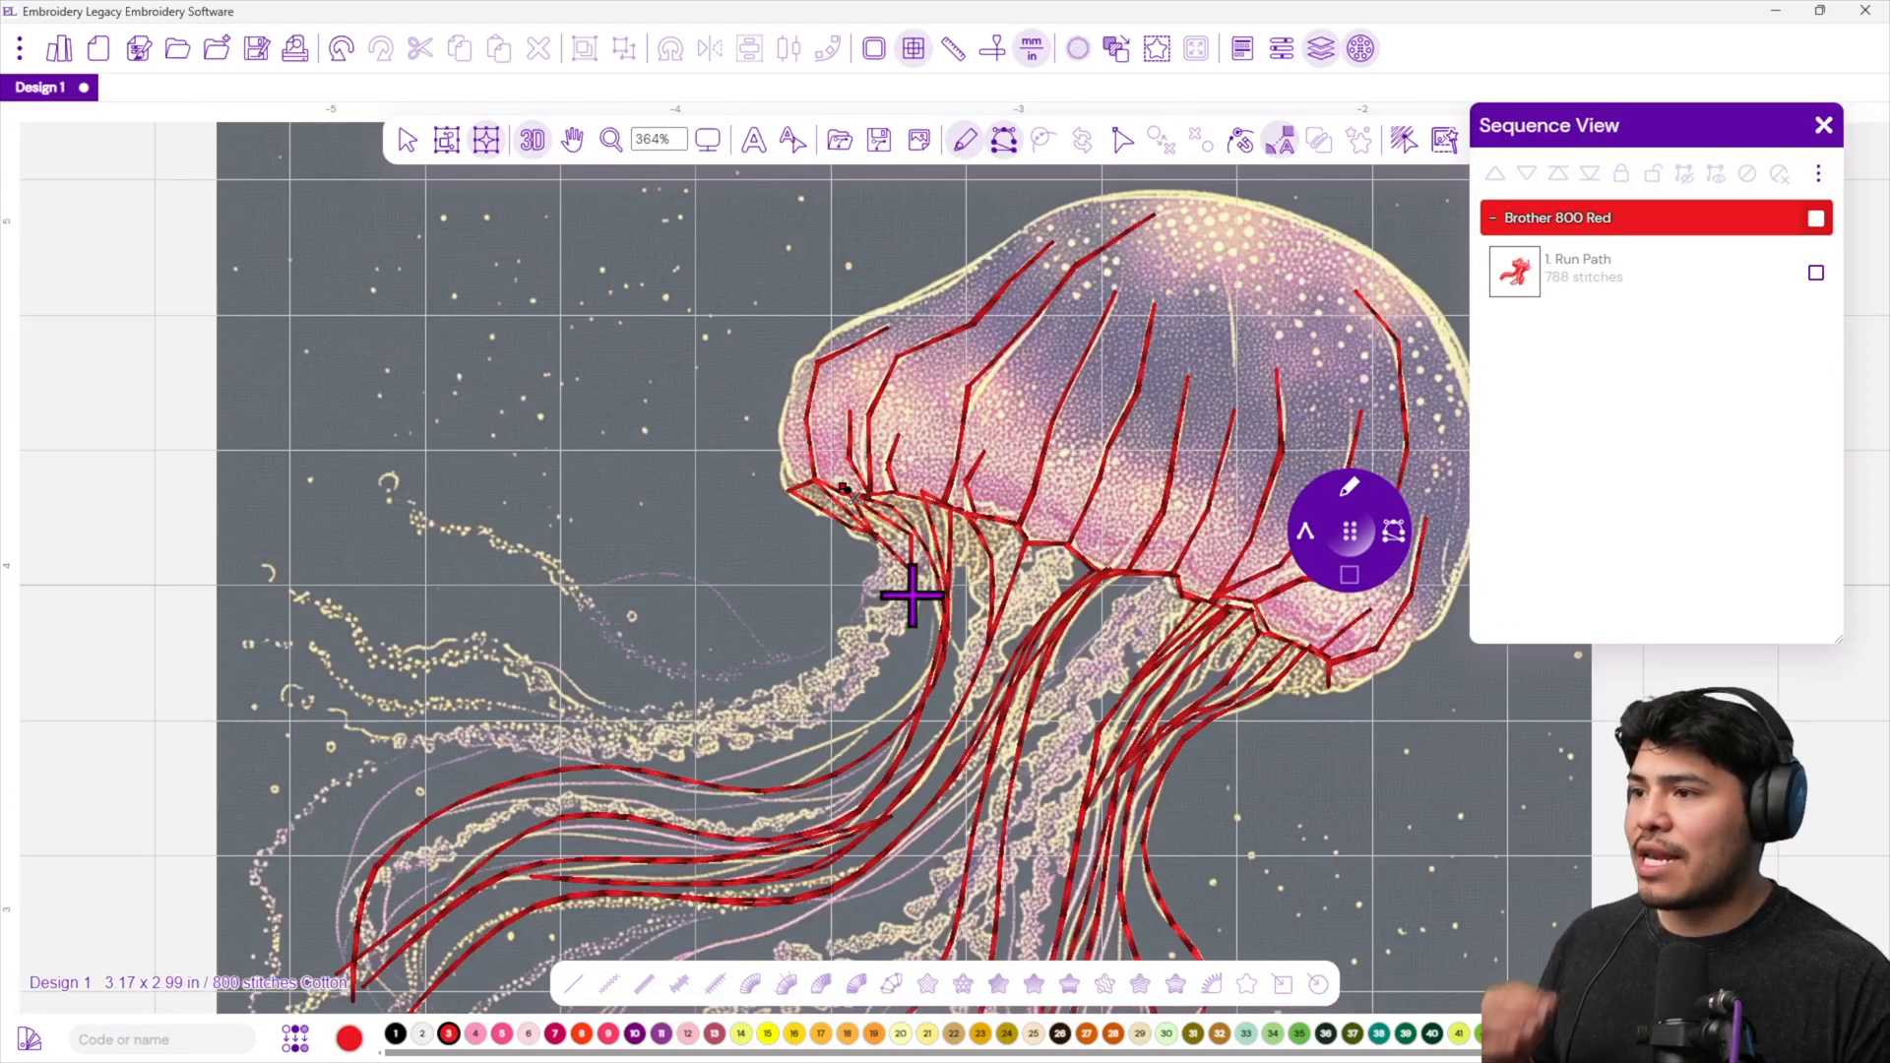
left_click(898, 581)
left_click(842, 684)
left_click(615, 720)
left_click(515, 667)
left_click(395, 653)
left_click(305, 587)
Retrace the upper ruffled arm from its dotted left end back up towards the rim.
left_click(601, 721)
left_click(820, 702)
left_click(882, 631)
Trace the dotted strand along the upper ruffled arm's lower edge to its left end, then double back towards the bell.
left_click(801, 712)
left_click(603, 749)
left_click(426, 739)
left_click(347, 777)
left_click(365, 762)
left_click(528, 738)
left_click(755, 737)
left_click(877, 650)
Zigzag short run lines through the frill beneath the rim, between the left tentacles and the middle ruffled arm.
left_click(983, 514)
left_click(926, 589)
left_click(1016, 527)
left_click(981, 583)
left_click(1043, 544)
Trace from the frill down along the thin ruffled left-sweeping strand and around its bend to the dotted lower-left tip.
left_click(1005, 618)
left_click(959, 708)
left_click(874, 804)
left_click(733, 839)
left_click(610, 819)
left_click(522, 809)
left_click_drag(460, 872, 509, 661)
left_click(419, 677)
left_click(403, 751)
left_click(341, 790)
left_click(309, 855)
Retrace the thin ruffled strand from its dotted tip around the bend and back up towards the rim.
left_click(426, 736)
left_click(420, 673)
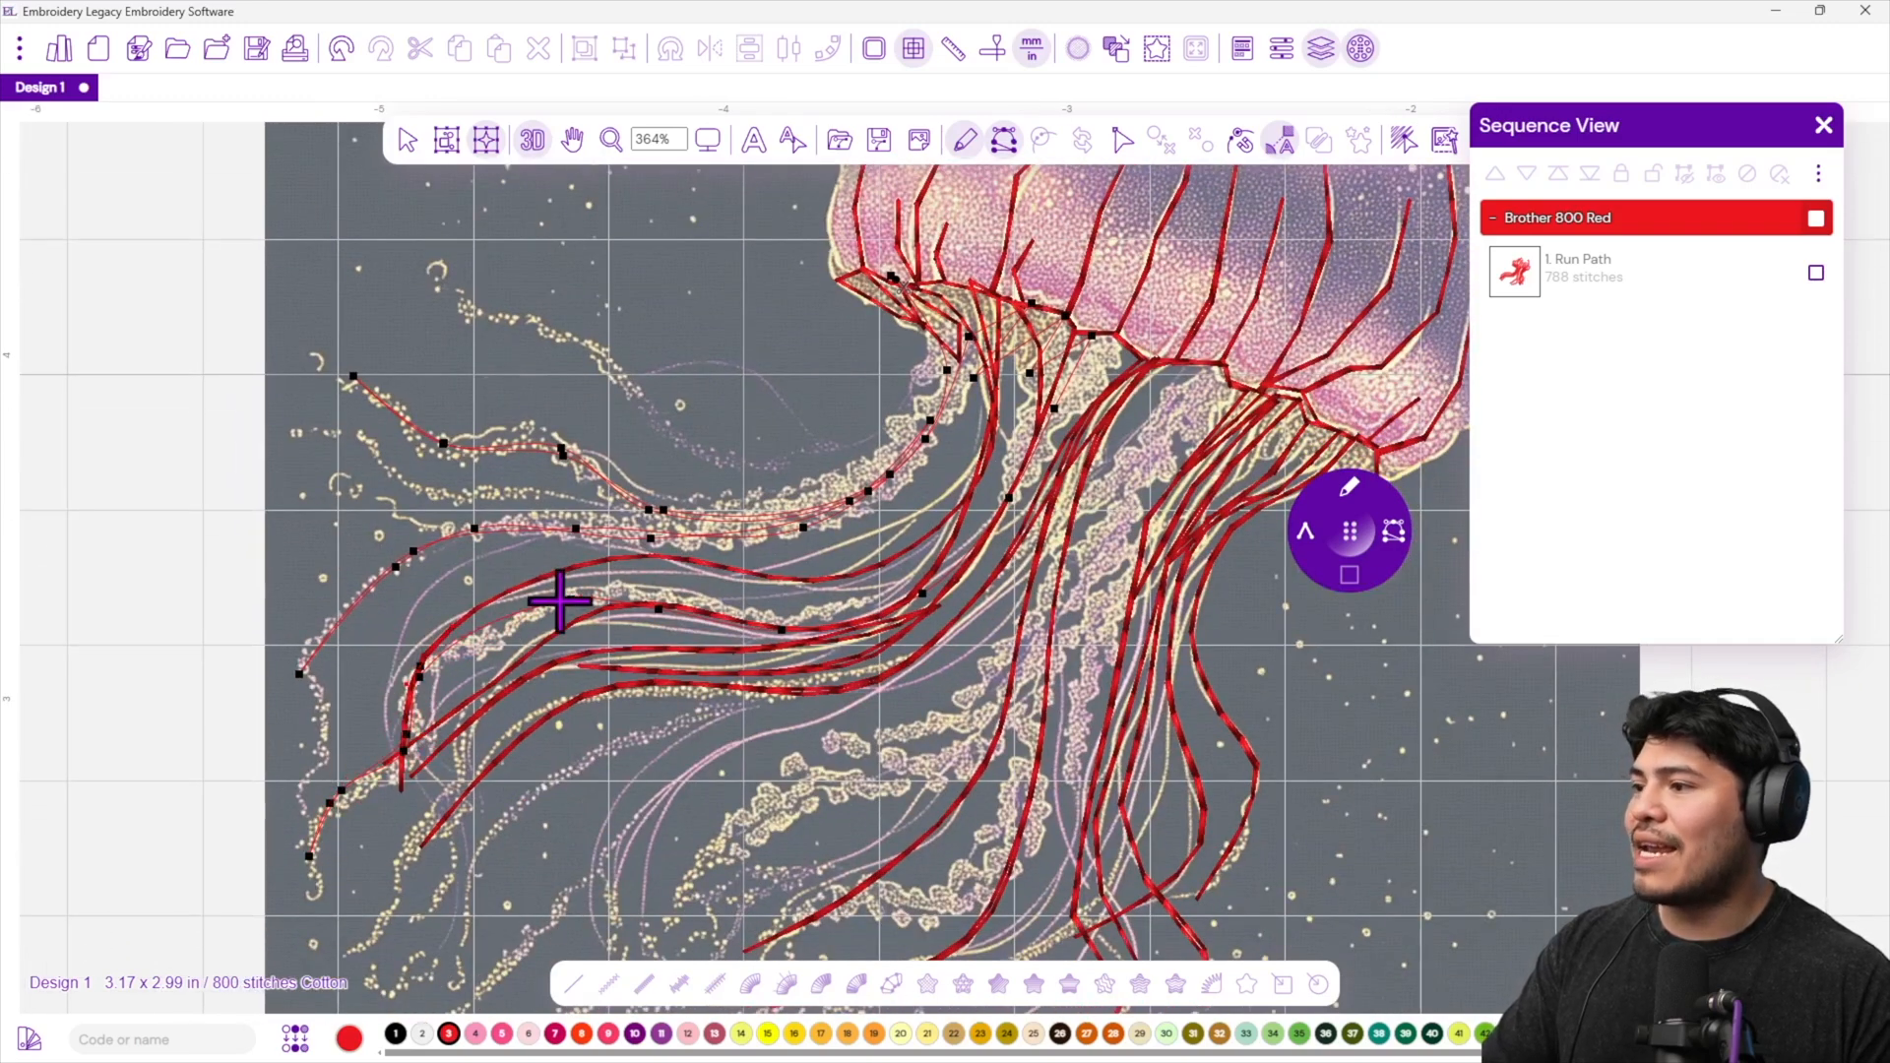
left_click(781, 629)
left_click(874, 620)
left_click(933, 541)
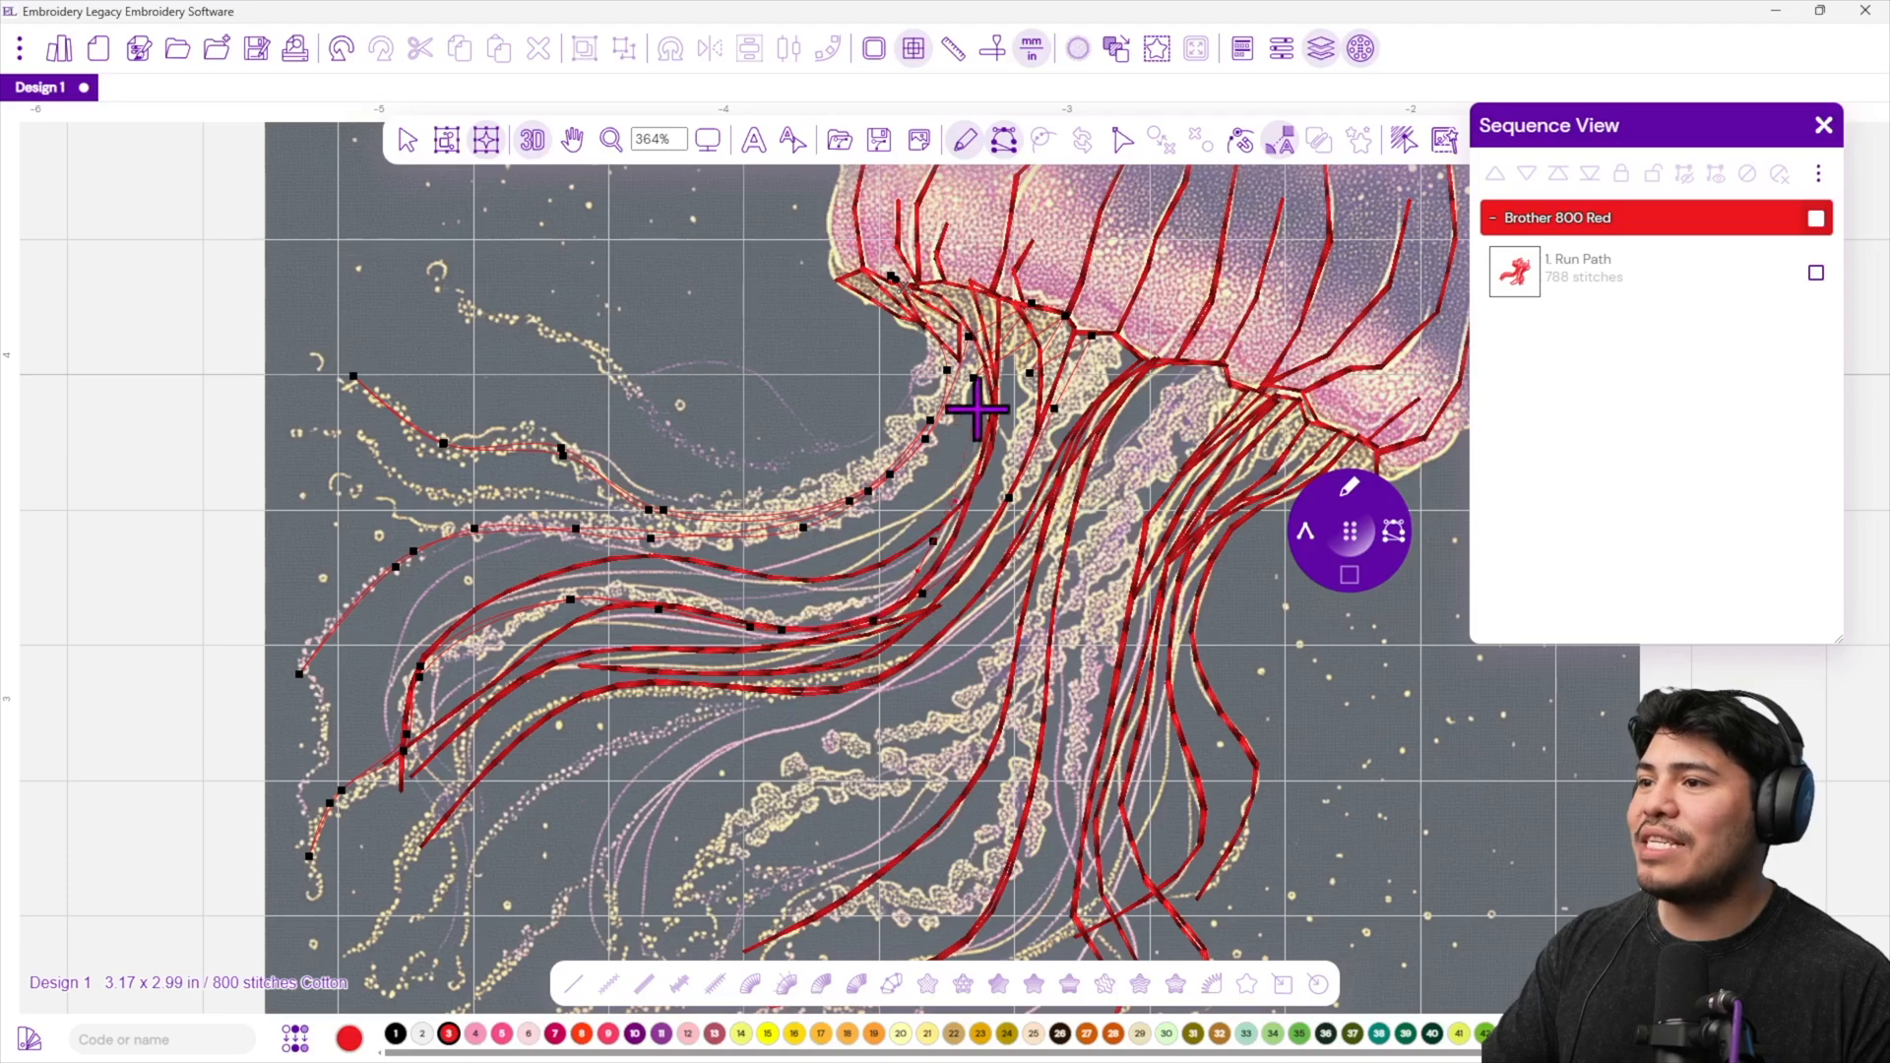
Trace another left-sweeping tentacle below the ruffled strand, from the frill down to its lower-left end.
left_click(1063, 443)
left_click(1009, 571)
left_click(886, 653)
left_click(688, 660)
left_click(554, 672)
left_click(376, 780)
Trace from the left tentacle bundle along its lowest strand down to the lower-left end.
left_click(923, 611)
left_click(837, 657)
left_click(778, 662)
left_click(735, 689)
left_click(569, 728)
left_click(430, 816)
Retrace the lowest left-sweeping strand from its end back through the bundle to the frill under the rim.
left_click(677, 695)
left_click(789, 686)
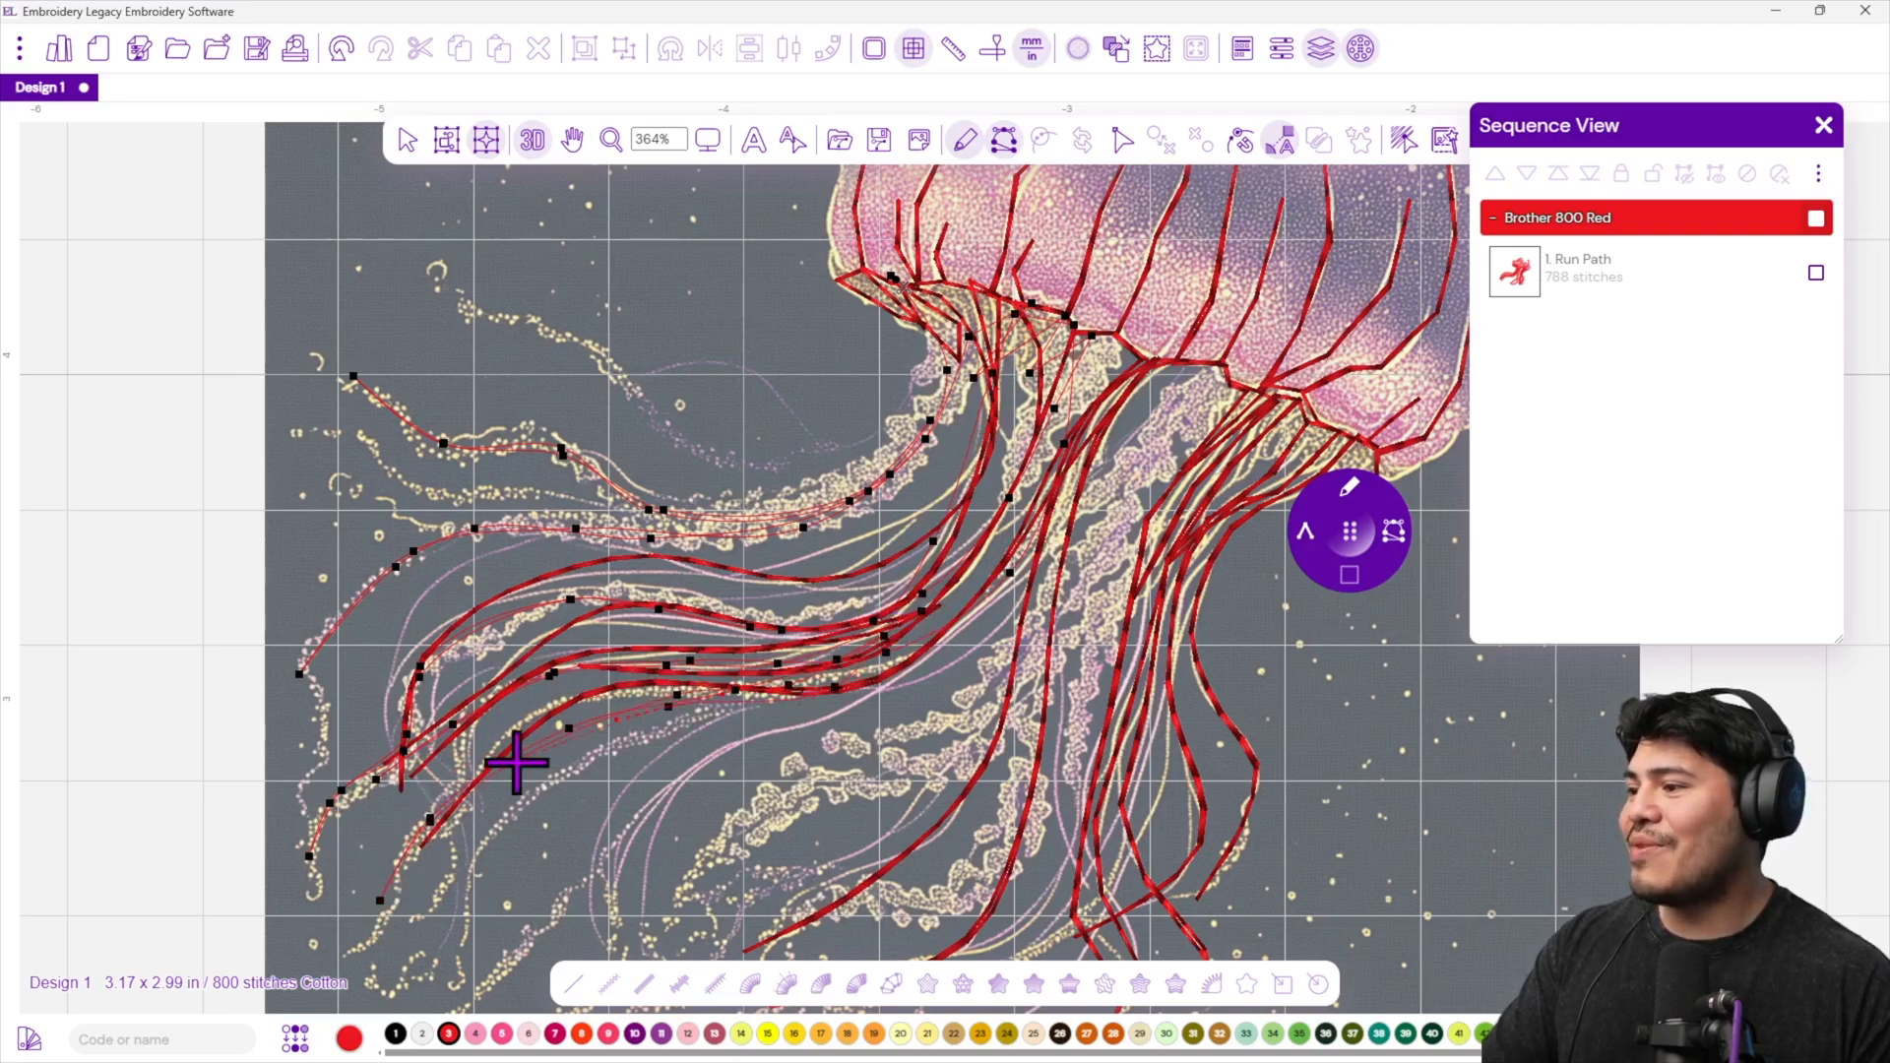
left_click(764, 706)
left_click(889, 649)
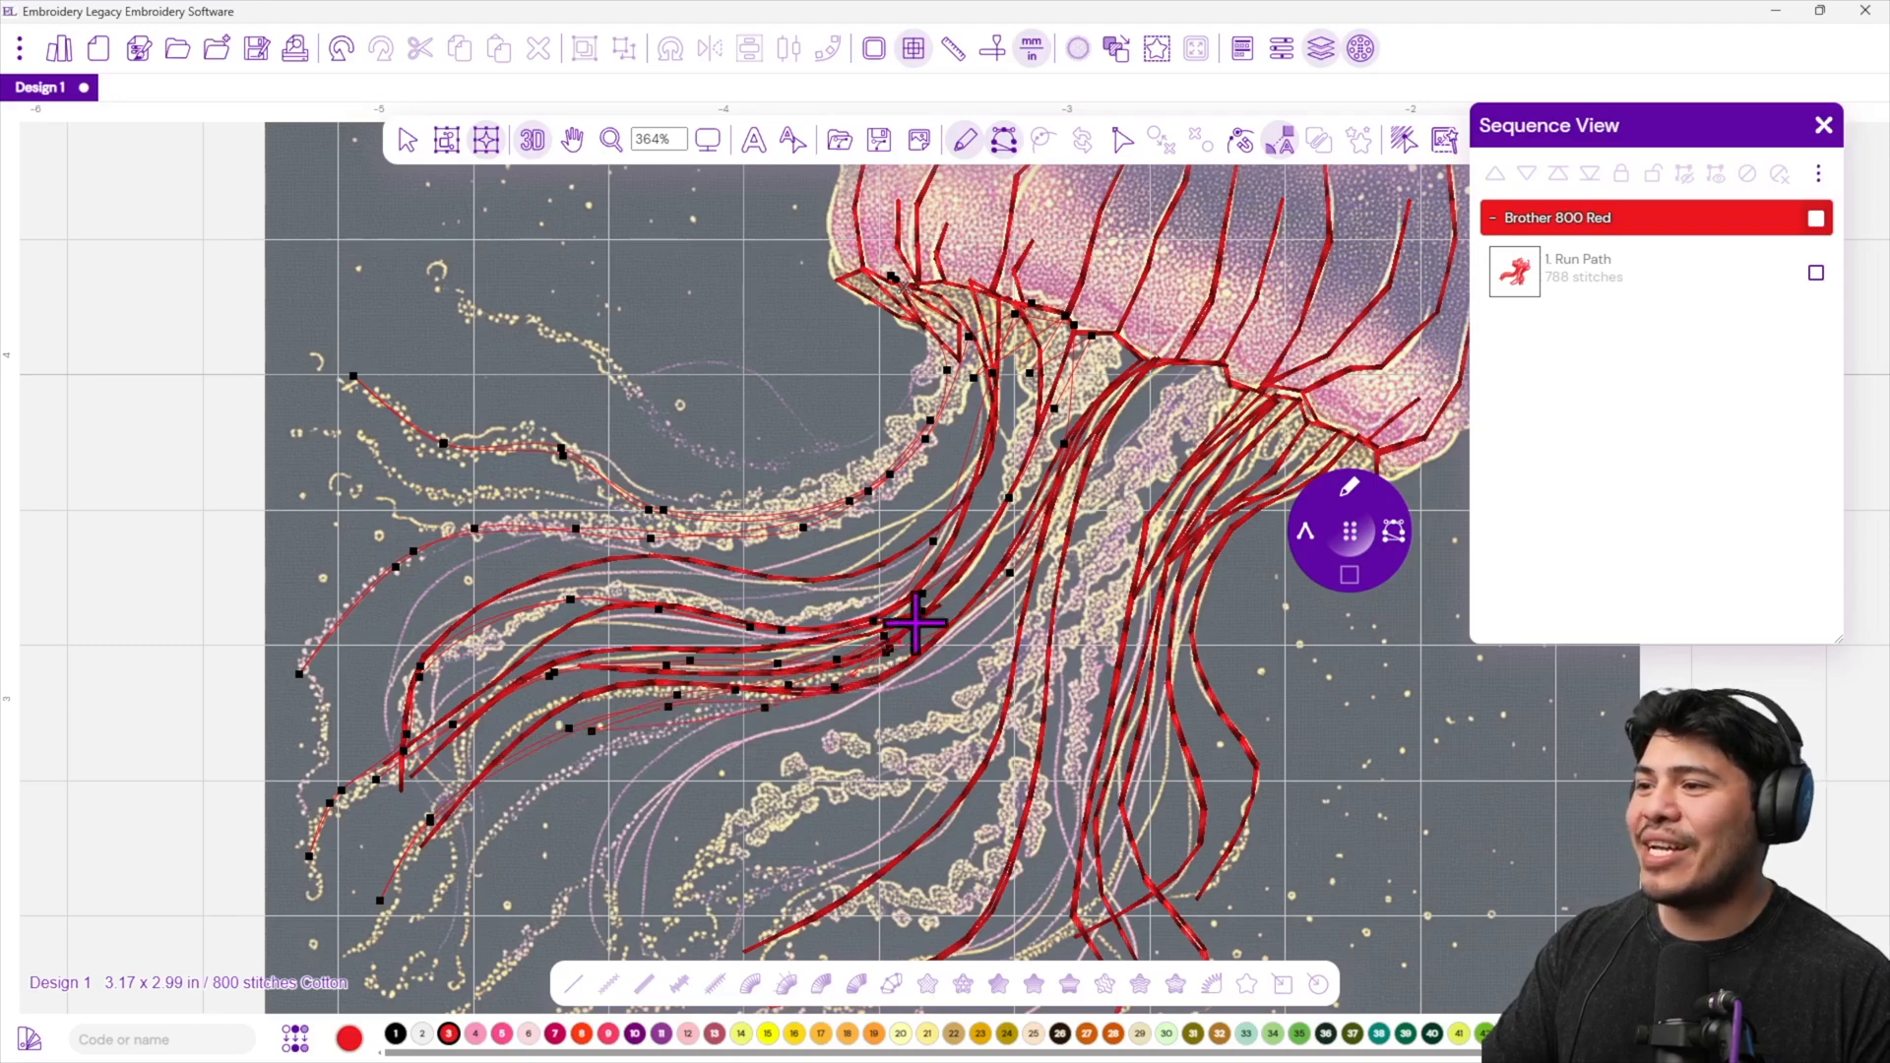
left_click(1036, 450)
left_click(1054, 408)
left_click(1101, 337)
Zigzag at the frill, then trace the middle ruffled arm's upper branch down to its lower-left tip.
left_click(1074, 409)
left_click(1120, 347)
left_click(1079, 426)
left_click(1053, 535)
left_click(1026, 637)
left_click(939, 764)
left_click(814, 792)
left_click(729, 845)
left_click(671, 922)
Retrace the upper ruffled branch from its tip back up along the middle arm to the rim.
left_click(729, 848)
left_click(837, 777)
left_click(989, 737)
left_click(1039, 674)
left_click(1108, 543)
left_click(1185, 440)
left_click(1247, 399)
Trace from the rim down the middle ruffled arm and along its lower branch to the lower-left tip.
left_click(1238, 376)
left_click(1170, 424)
left_click(1046, 579)
left_click(1169, 443)
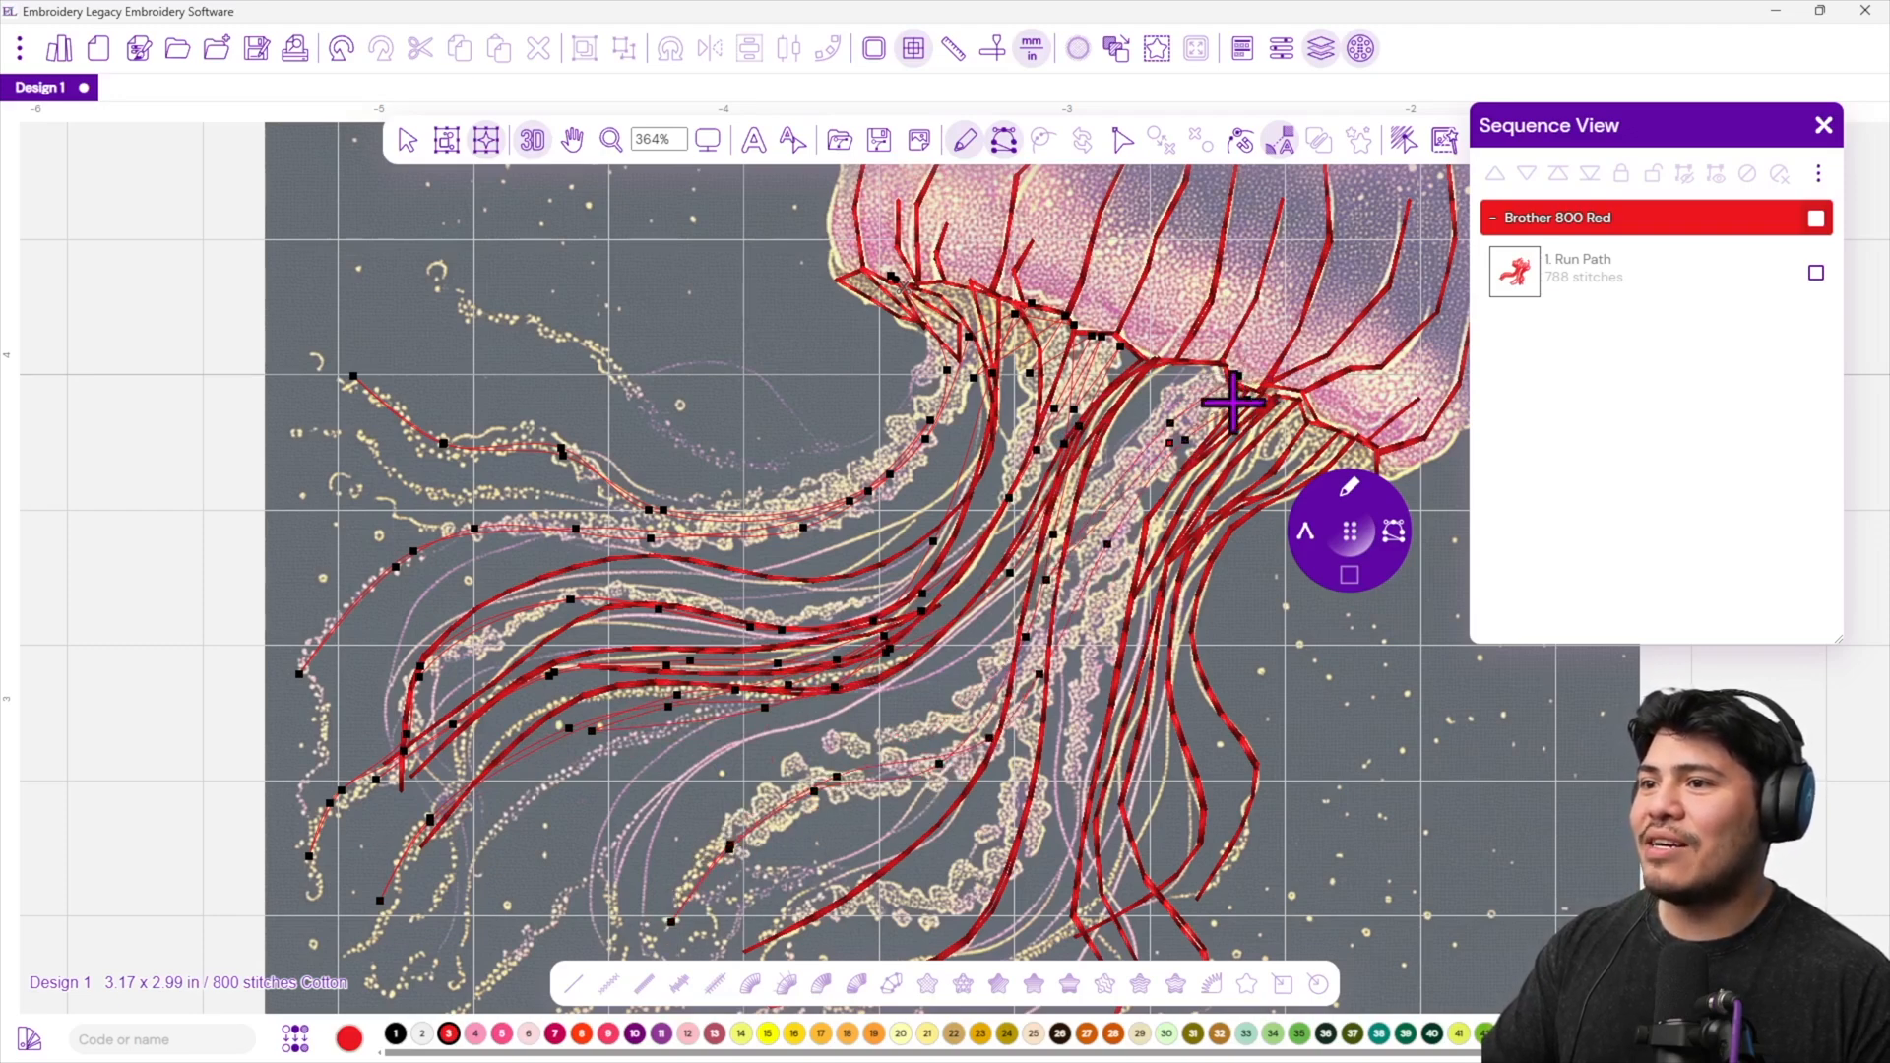
left_click_drag(1228, 588, 1027, 425)
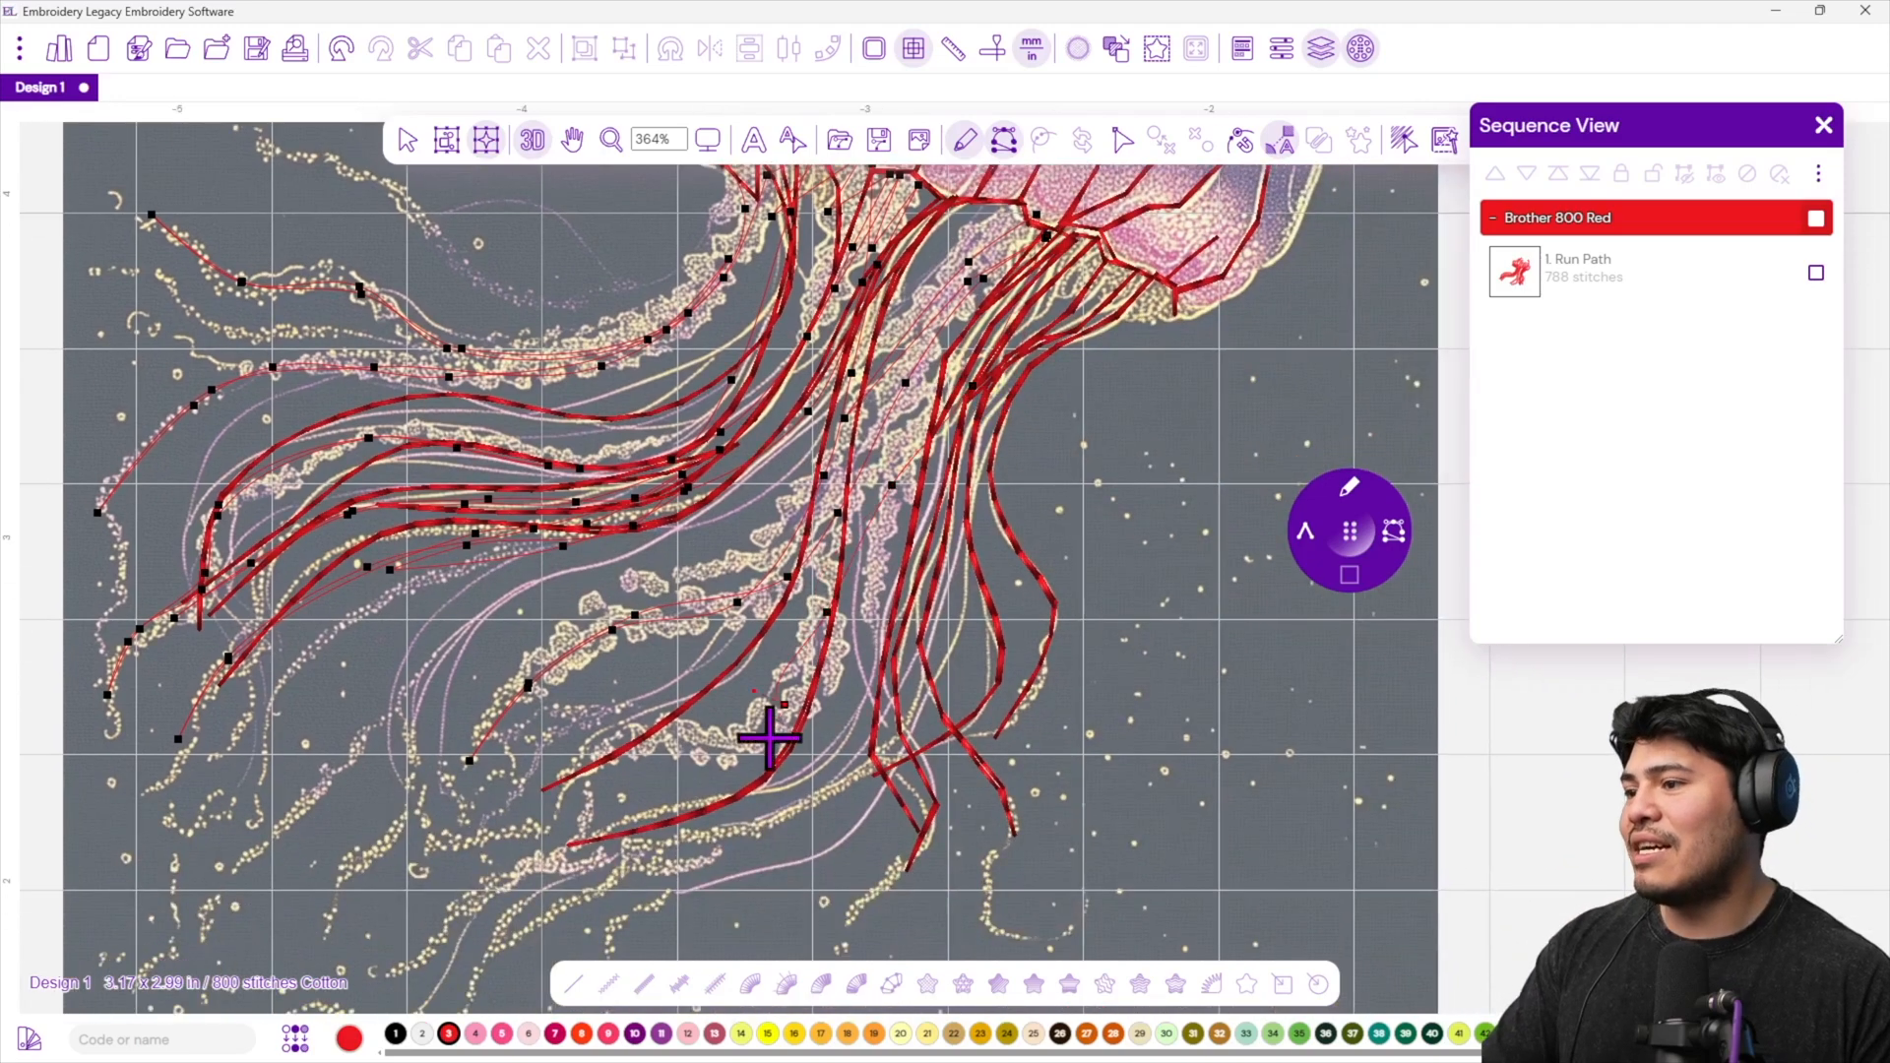
left_click(425, 843)
Retrace the lower ruffled branch from its tip back to the outer bend.
left_click(505, 827)
left_click(515, 821)
left_click(578, 775)
left_click(668, 755)
left_click(750, 755)
left_click(824, 658)
Trace from the outer bend of the ruffled arm down the lowest tentacle to its dotted bottom tip.
left_click(806, 733)
left_click(726, 811)
left_click(593, 852)
left_click(495, 902)
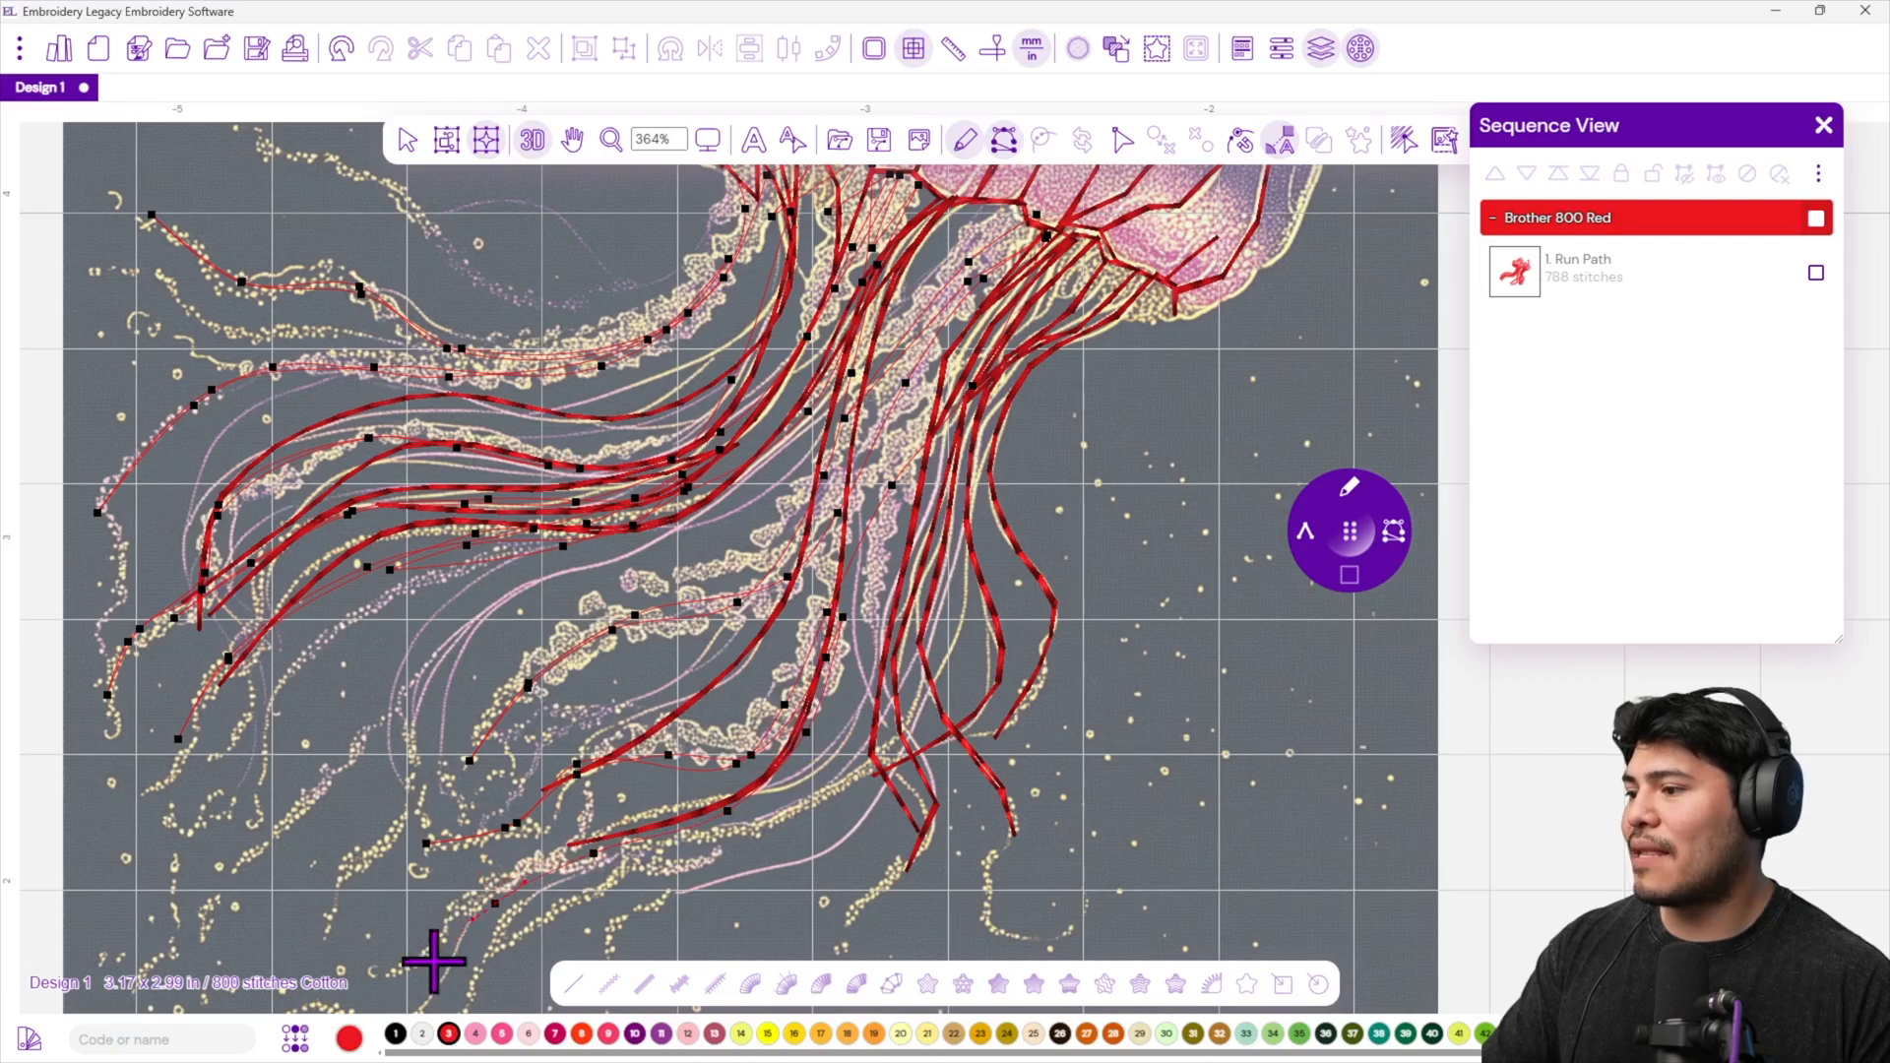
left_click(423, 995)
left_click_drag(532, 888, 656, 617)
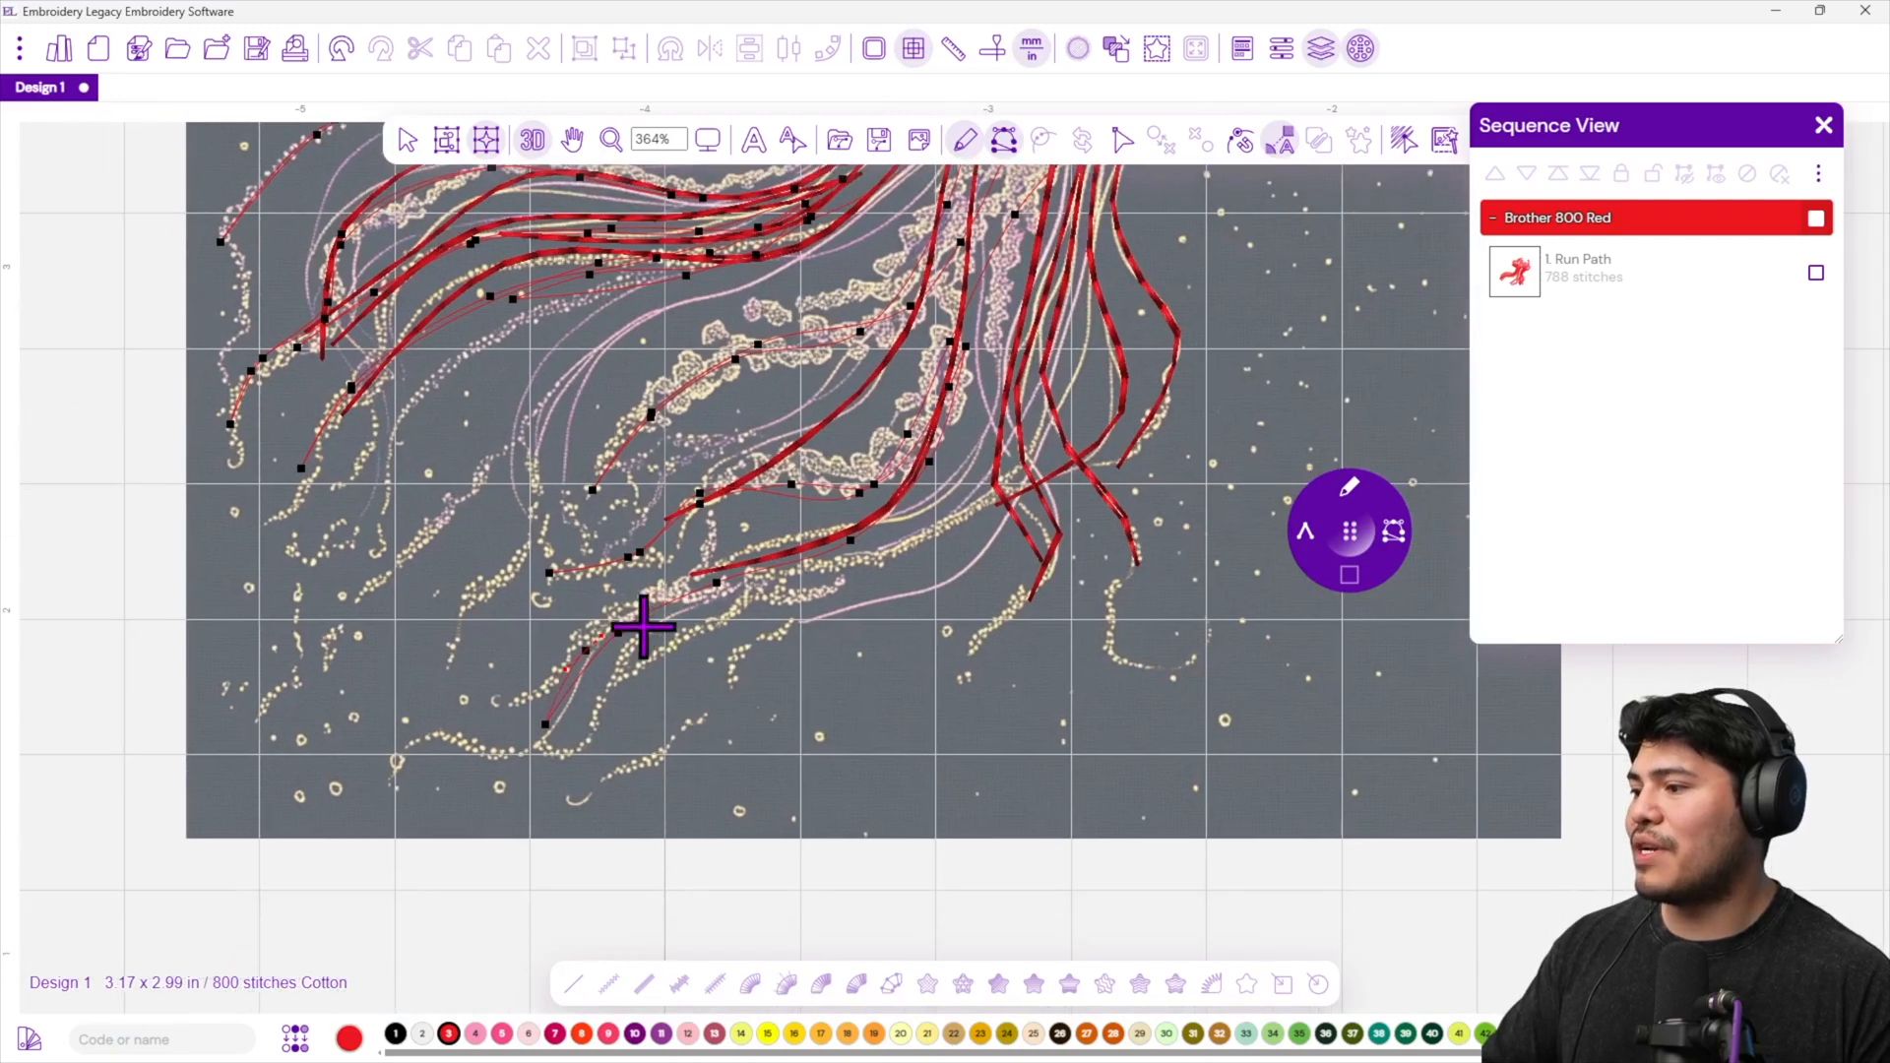
left_click(448, 748)
Retrace the lowest dotted strand upward and trace its short side branch down to the end.
left_click(527, 755)
left_click(581, 667)
left_click(757, 564)
left_click(649, 572)
left_click(570, 640)
left_click(530, 699)
Trace from the side branch back past the lower tentacles and up towards the crossing right-hand tentacles.
left_click(607, 583)
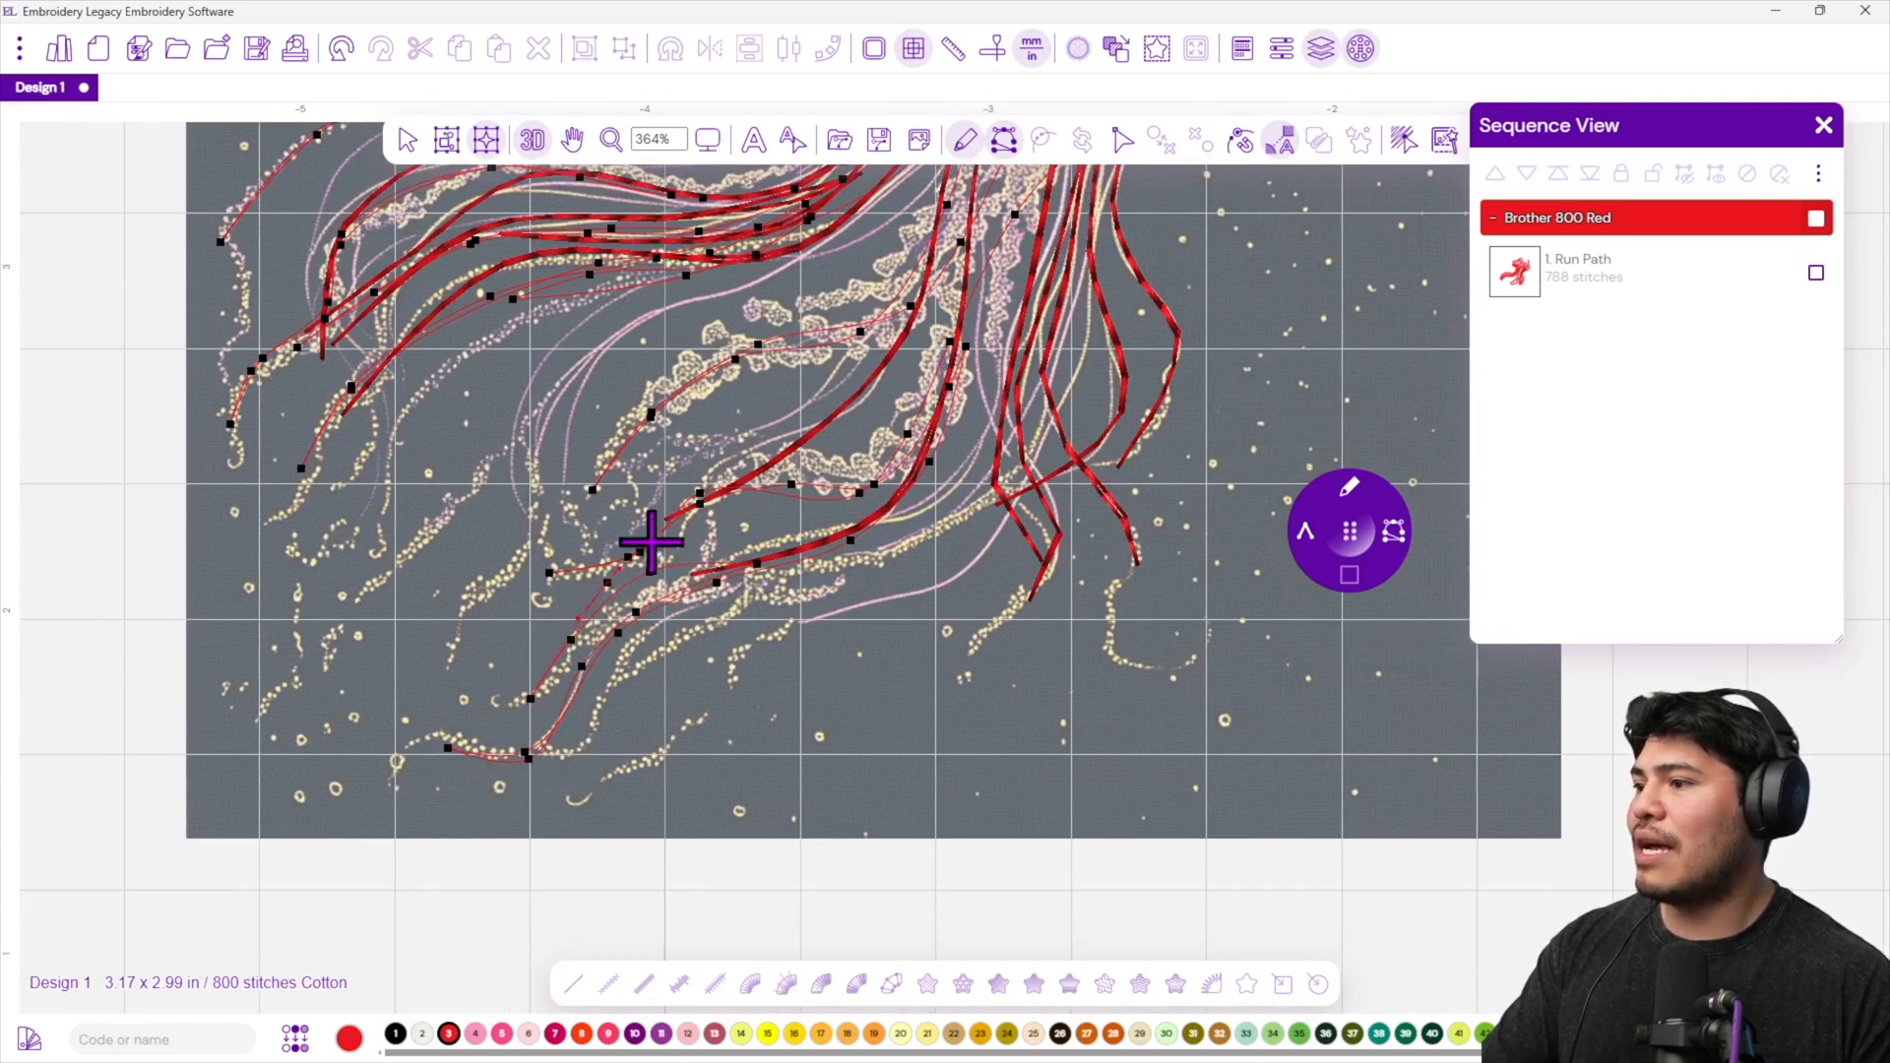
left_click(774, 526)
left_click(850, 539)
left_click(888, 529)
left_click(1019, 374)
Trace a strand below the lower tentacles and the short dotted tip beneath the crossing tentacles, then return upward.
left_click(1011, 463)
left_click(947, 516)
left_click(898, 536)
left_click(756, 598)
left_click(989, 640)
left_click(1065, 239)
Zigzag short lines through the frill beneath the right part of the rim and finish the second run path.
left_click_drag(1067, 241, 977, 622)
left_click(1048, 420)
left_click(1129, 370)
left_click(1086, 411)
left_click(1179, 385)
left_click(1145, 420)
left_click(1209, 401)
left_click(1169, 433)
left_click(1203, 423)
right_click(1255, 423)
scroll(1003, 573, "down", 4)
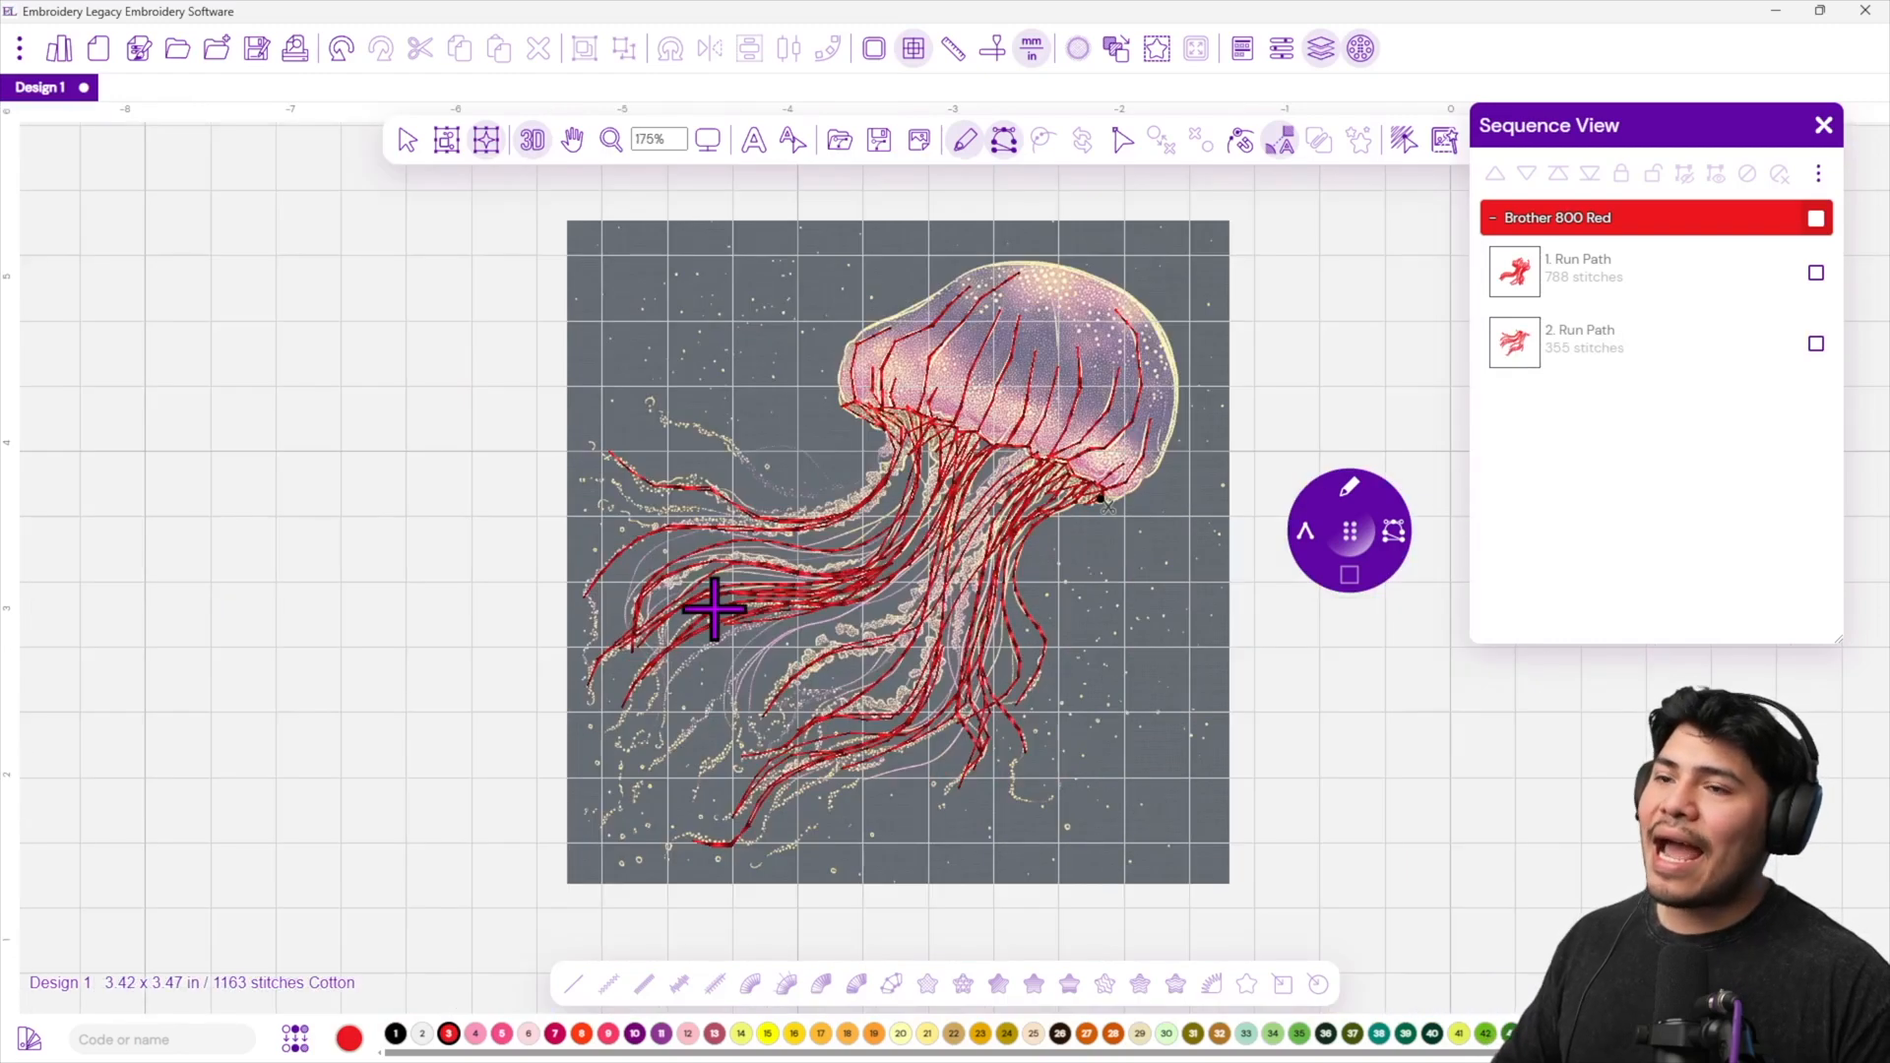
Select the second and first run paths in turn to compare their coverage, then clear the selection.
left_click(1633, 351)
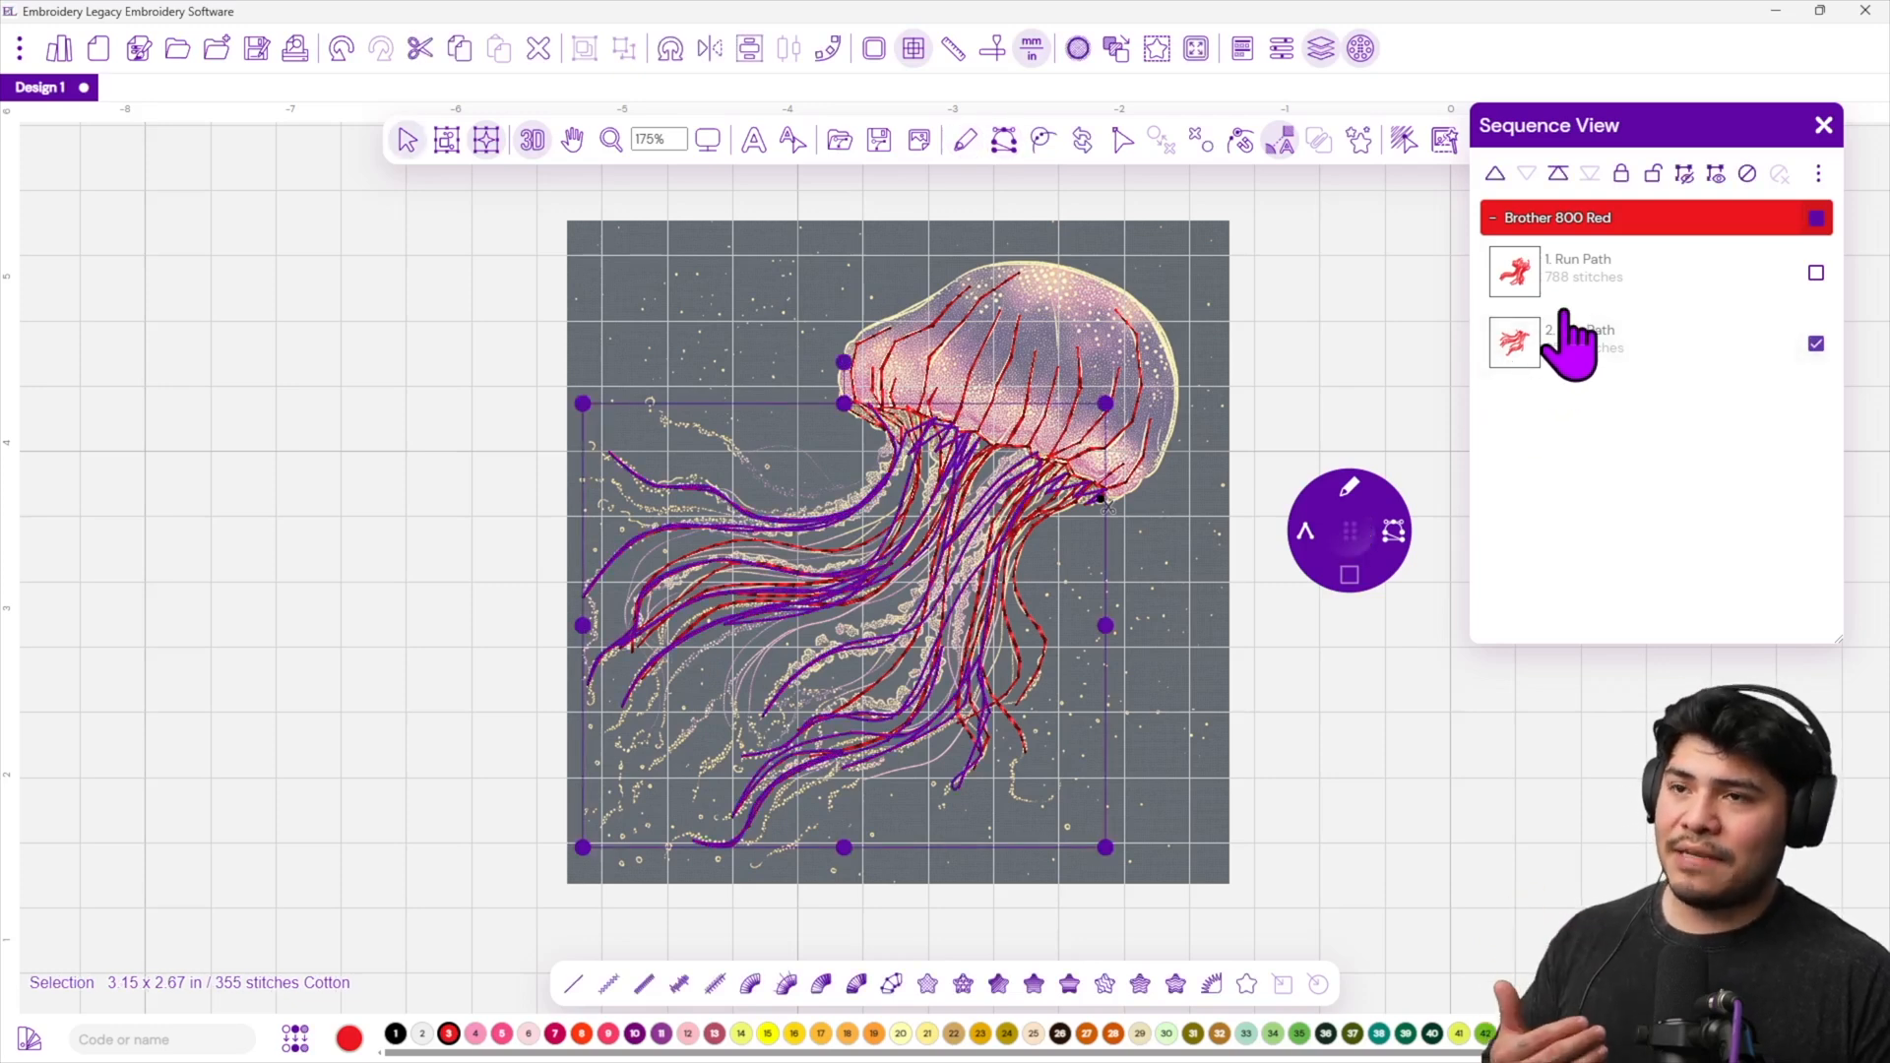
left_click(1604, 268)
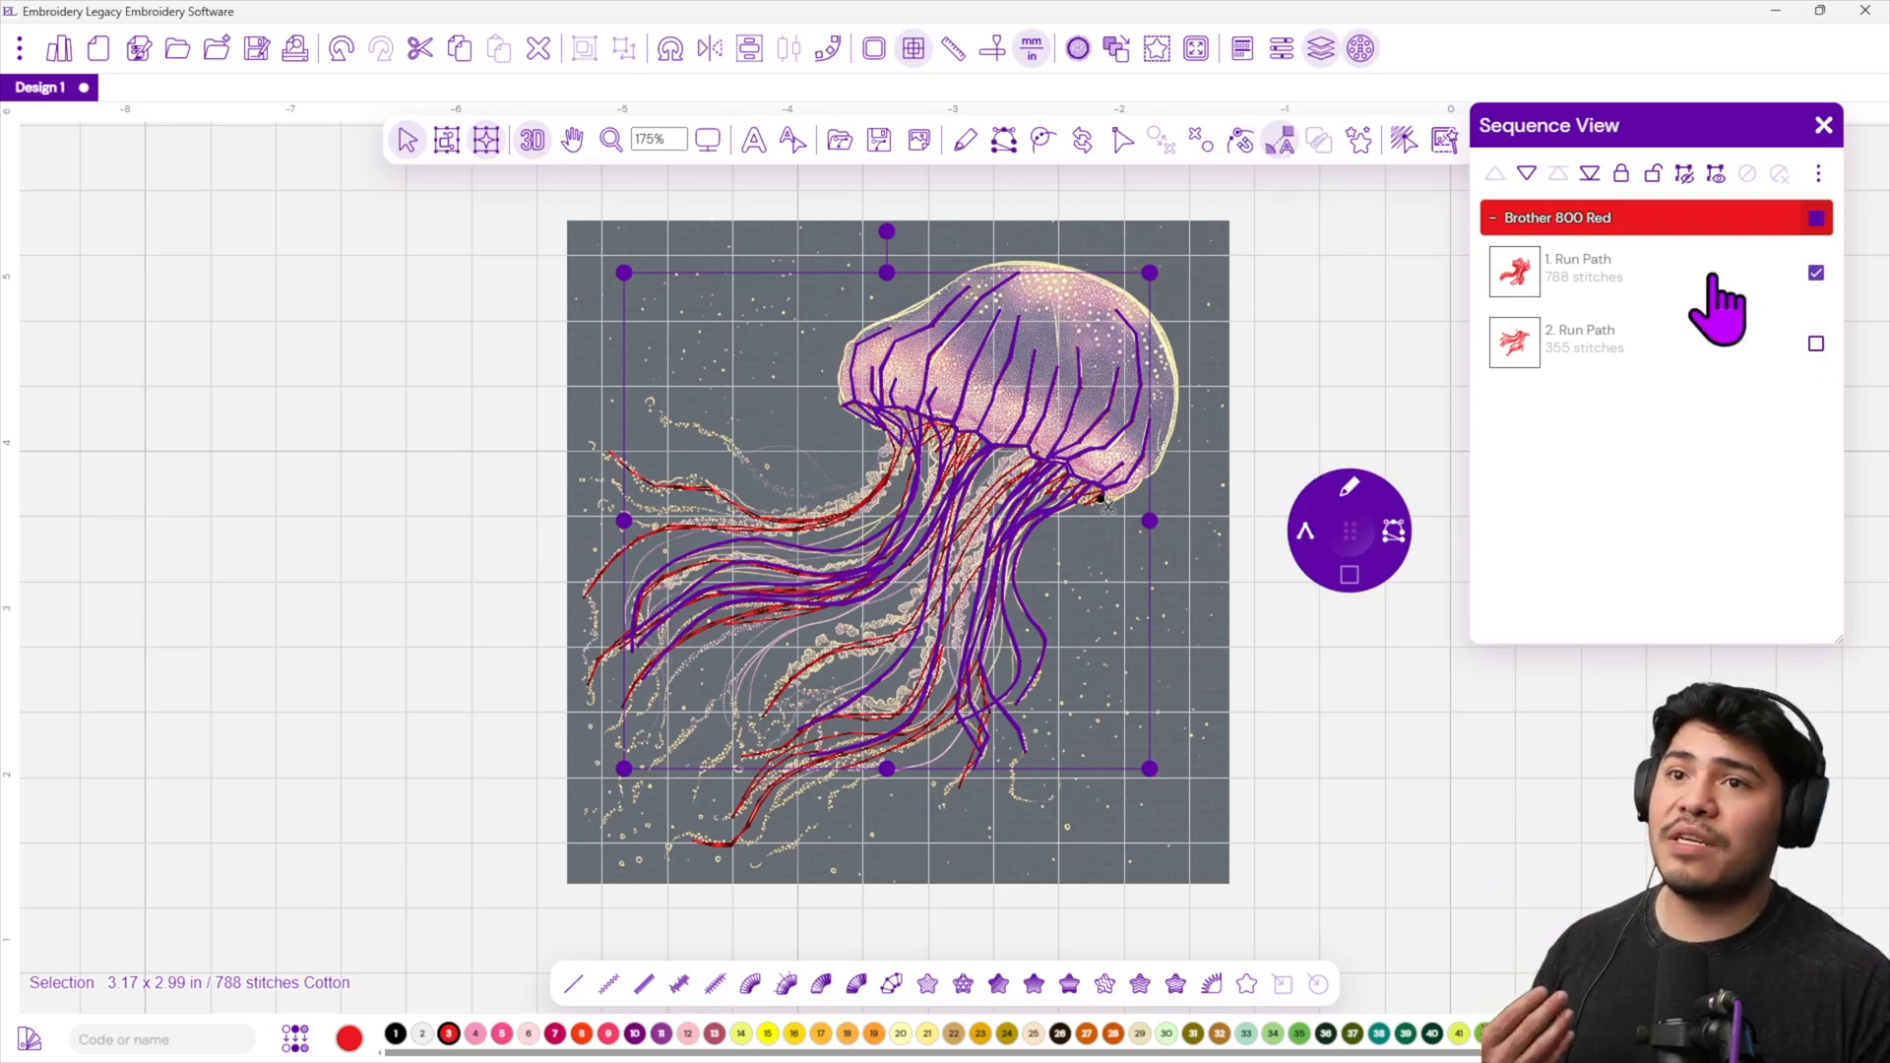
left_click(1328, 305)
Switch to the satin path tool and set its density to 0.6 mm.
scroll(1067, 578, "up", 1)
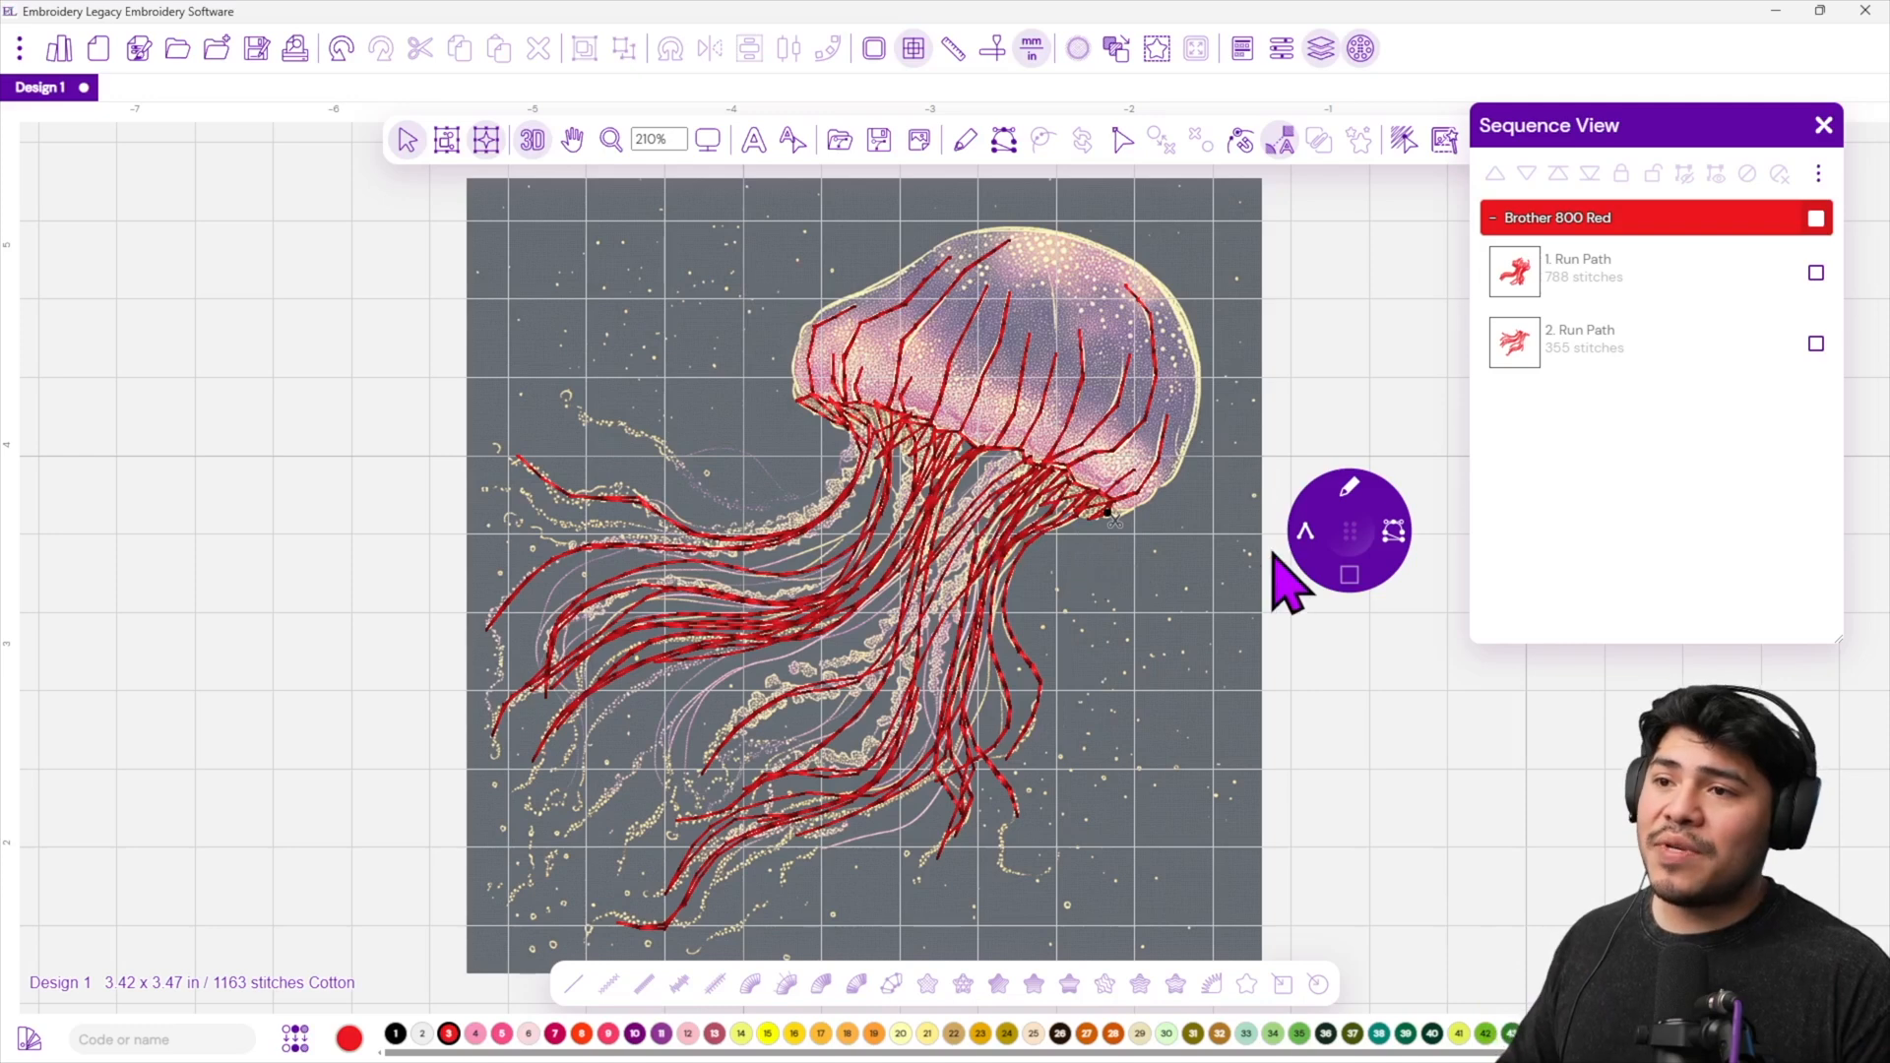
left_click(1348, 489)
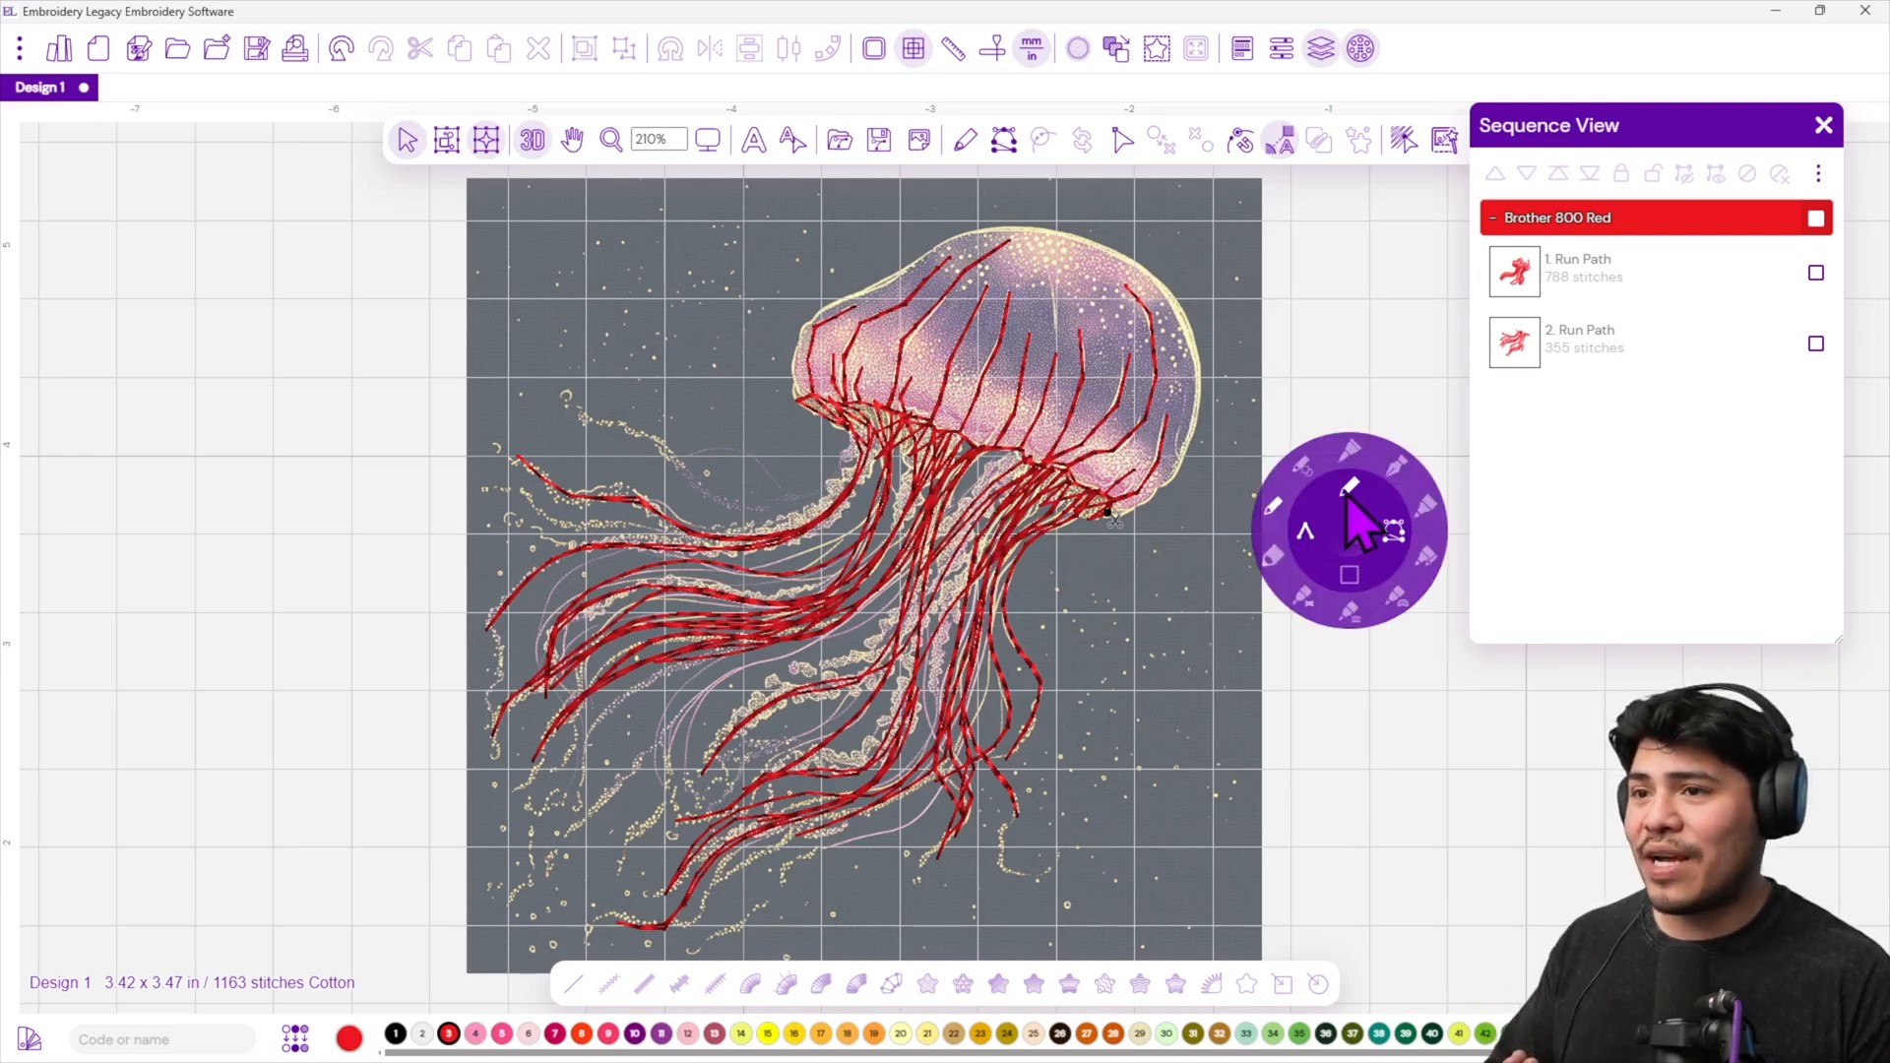
left_click(1302, 597)
scroll(1079, 500, "up", 3)
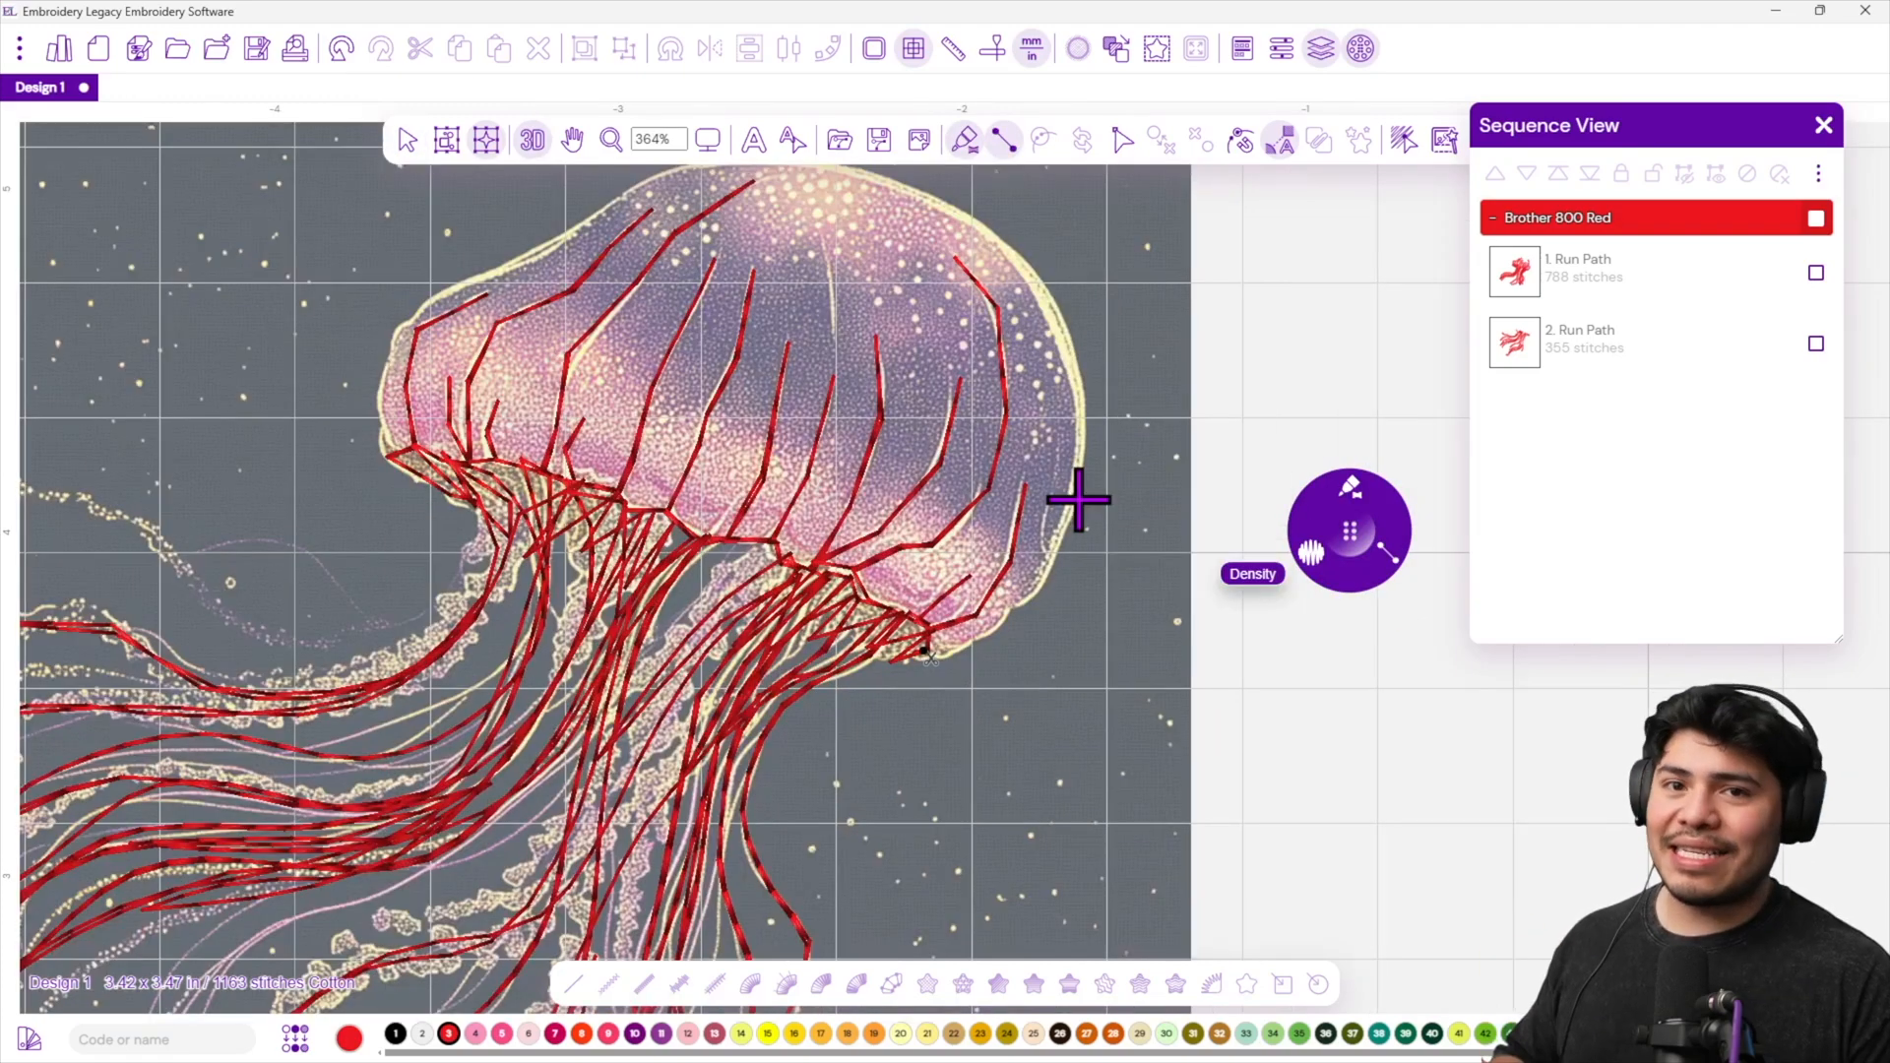
scroll(925, 315, "down", 1)
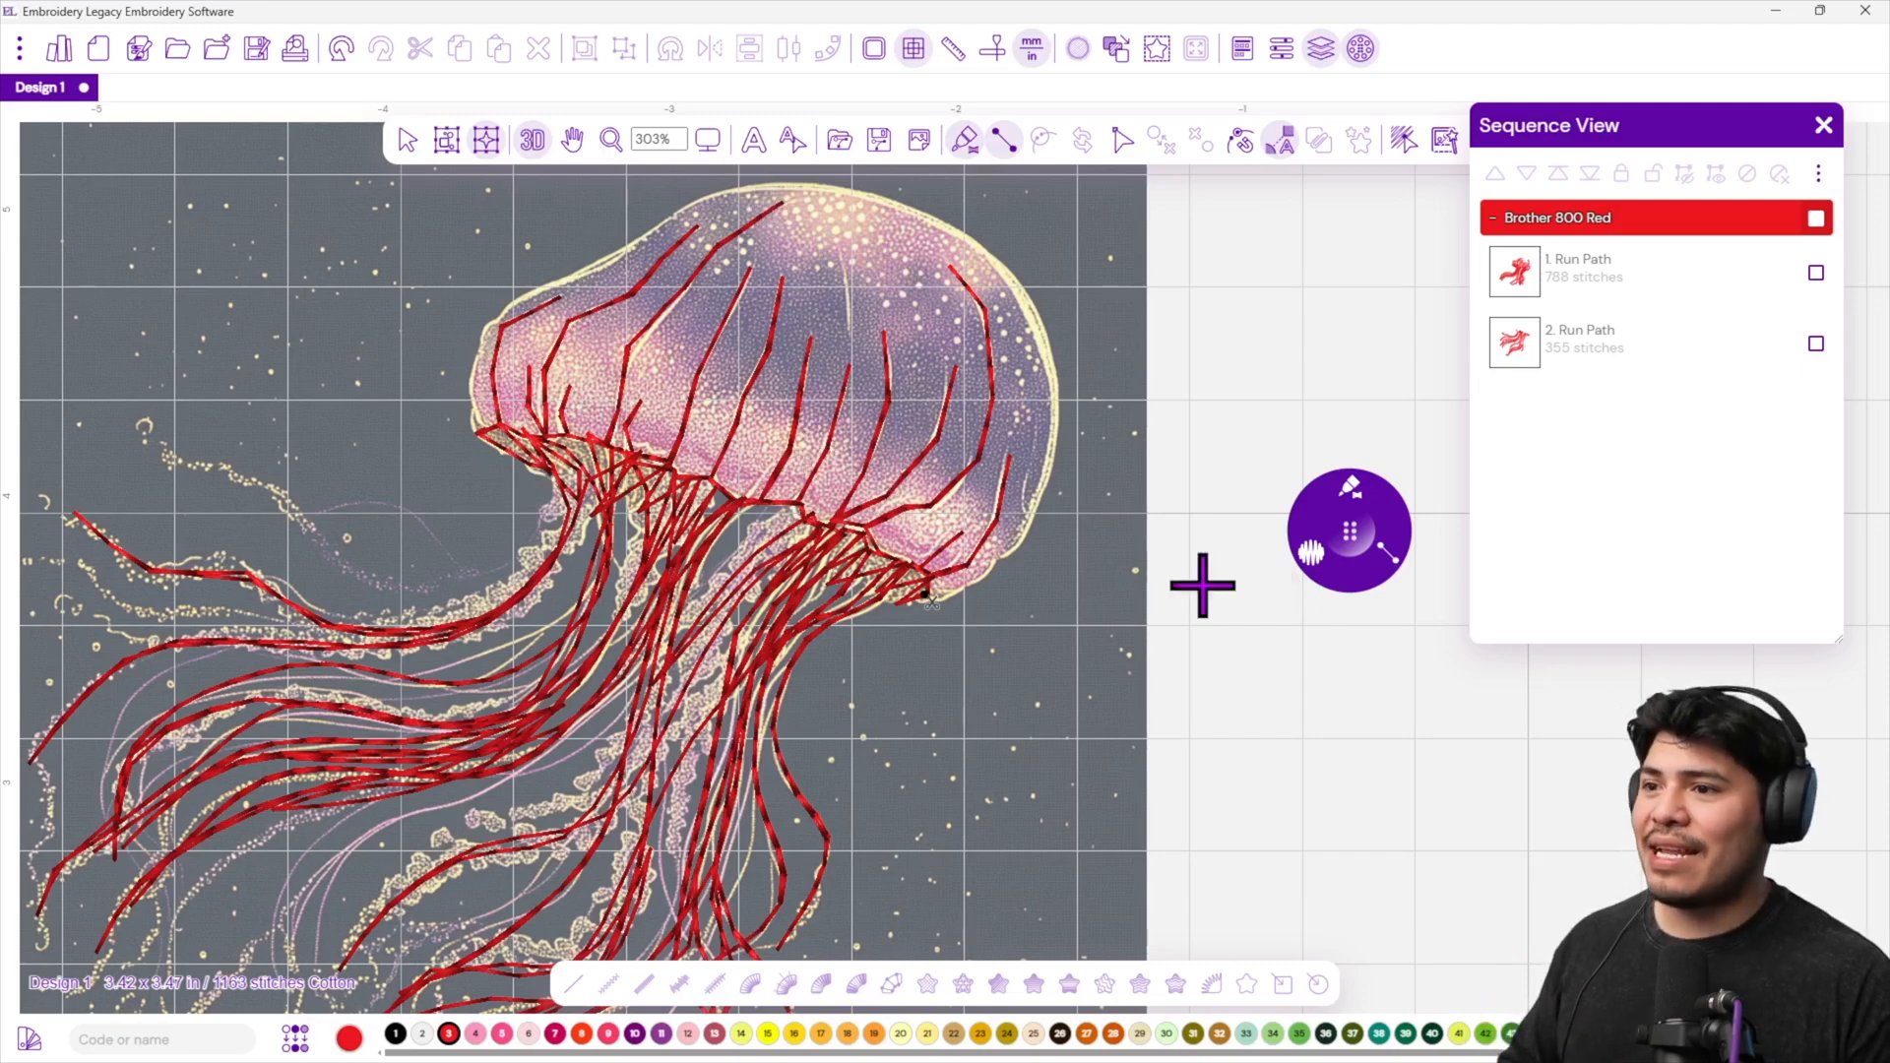
left_click(1309, 554)
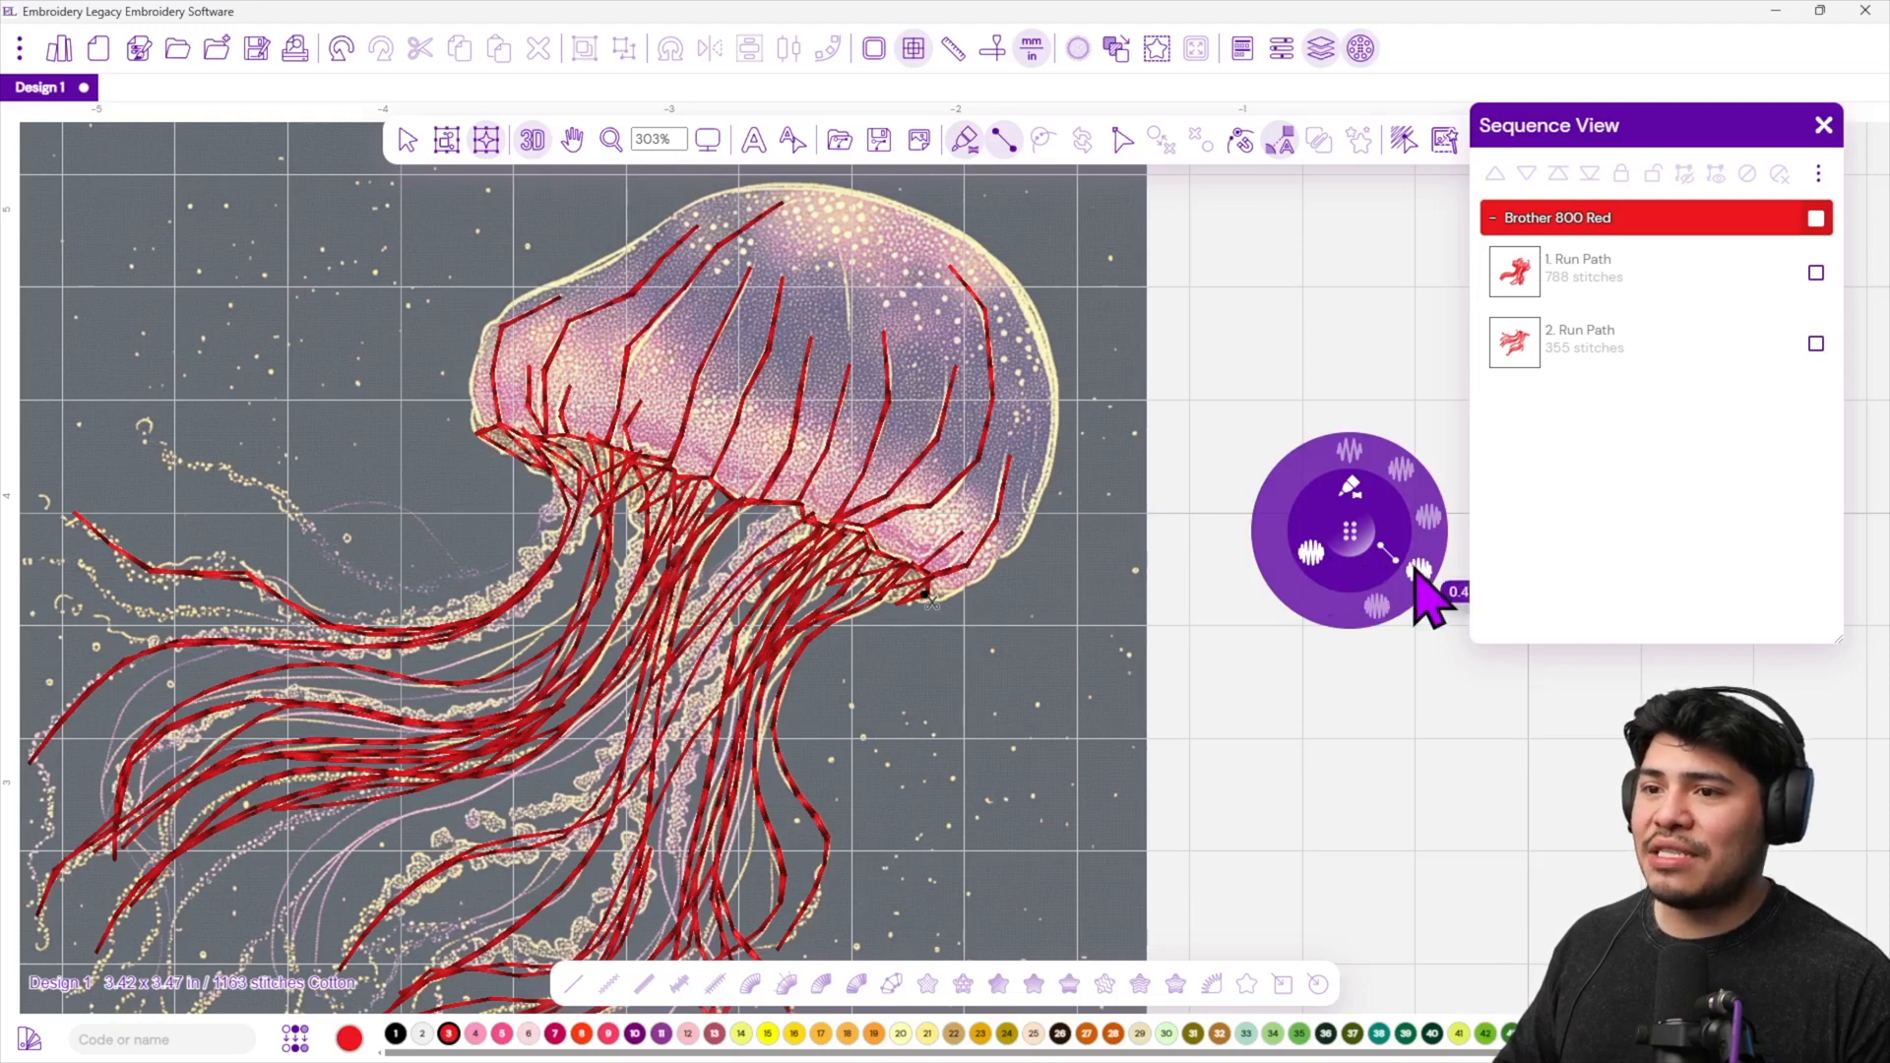
left_click_drag(1357, 534, 1187, 568)
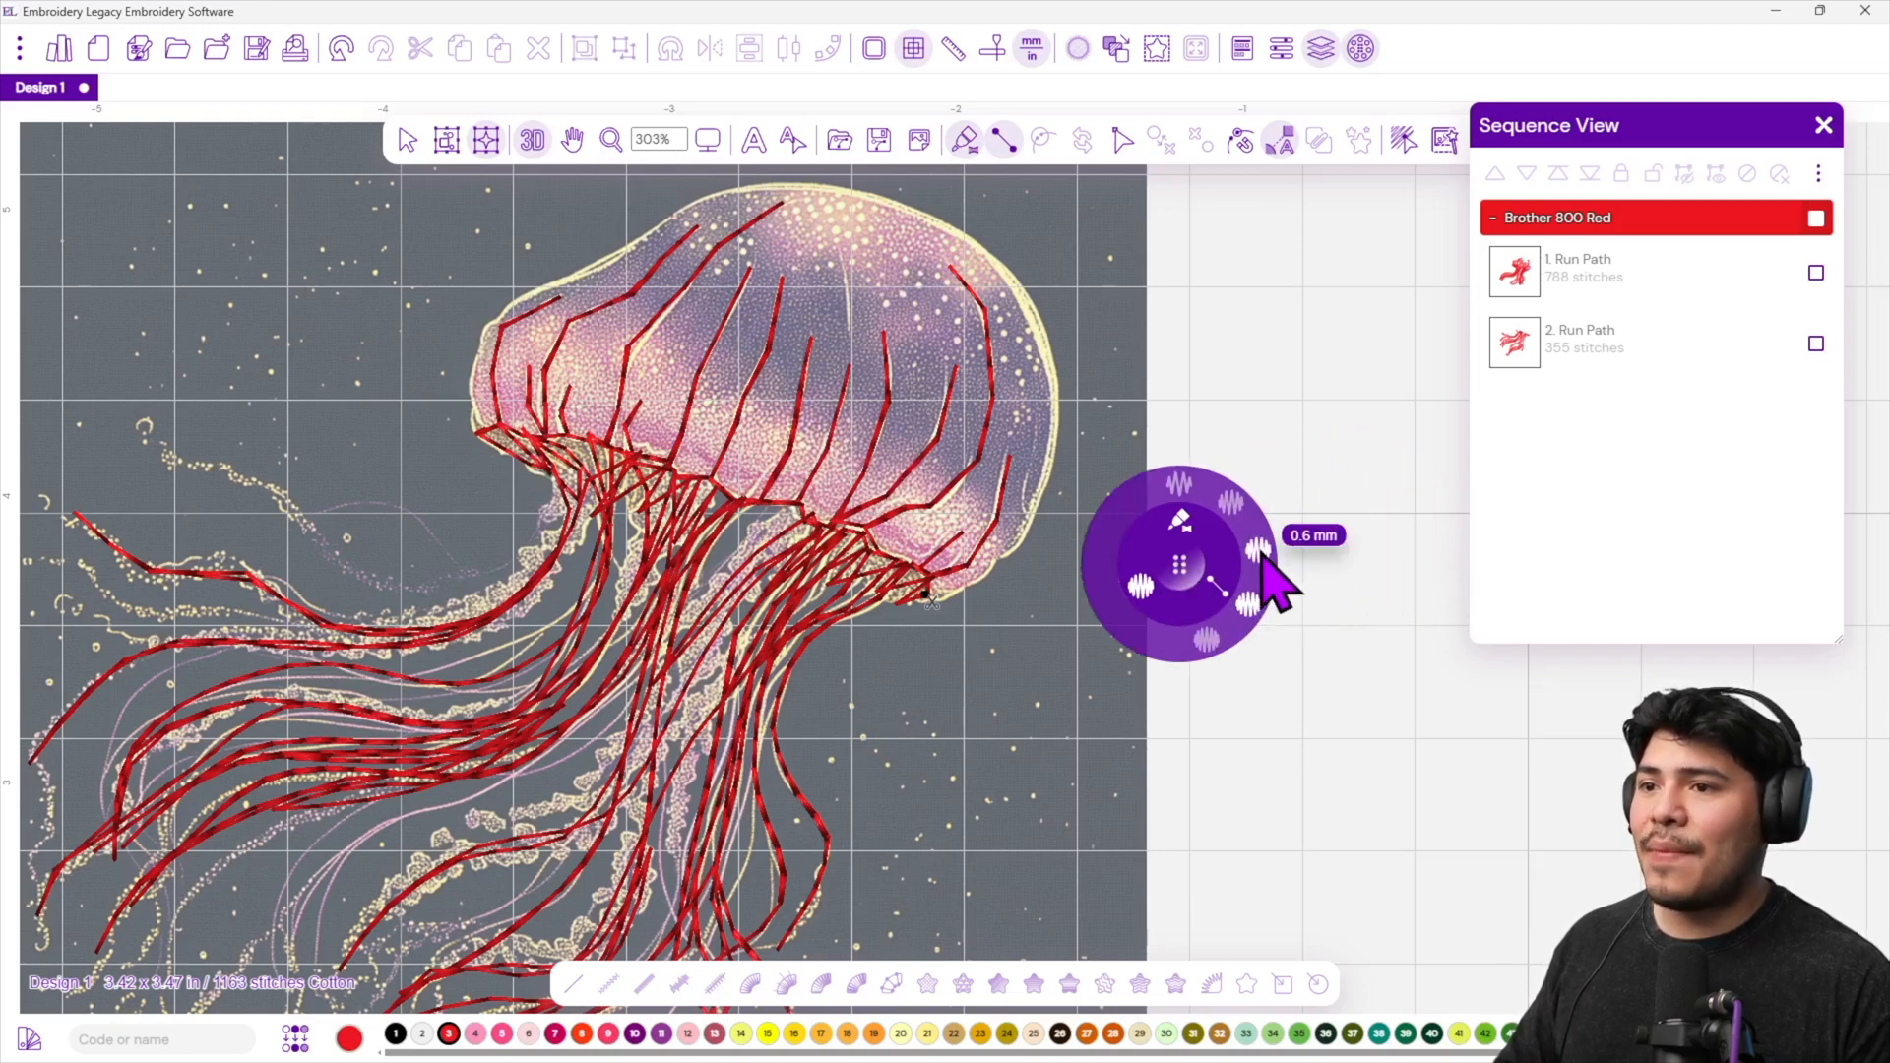
left_click(1257, 549)
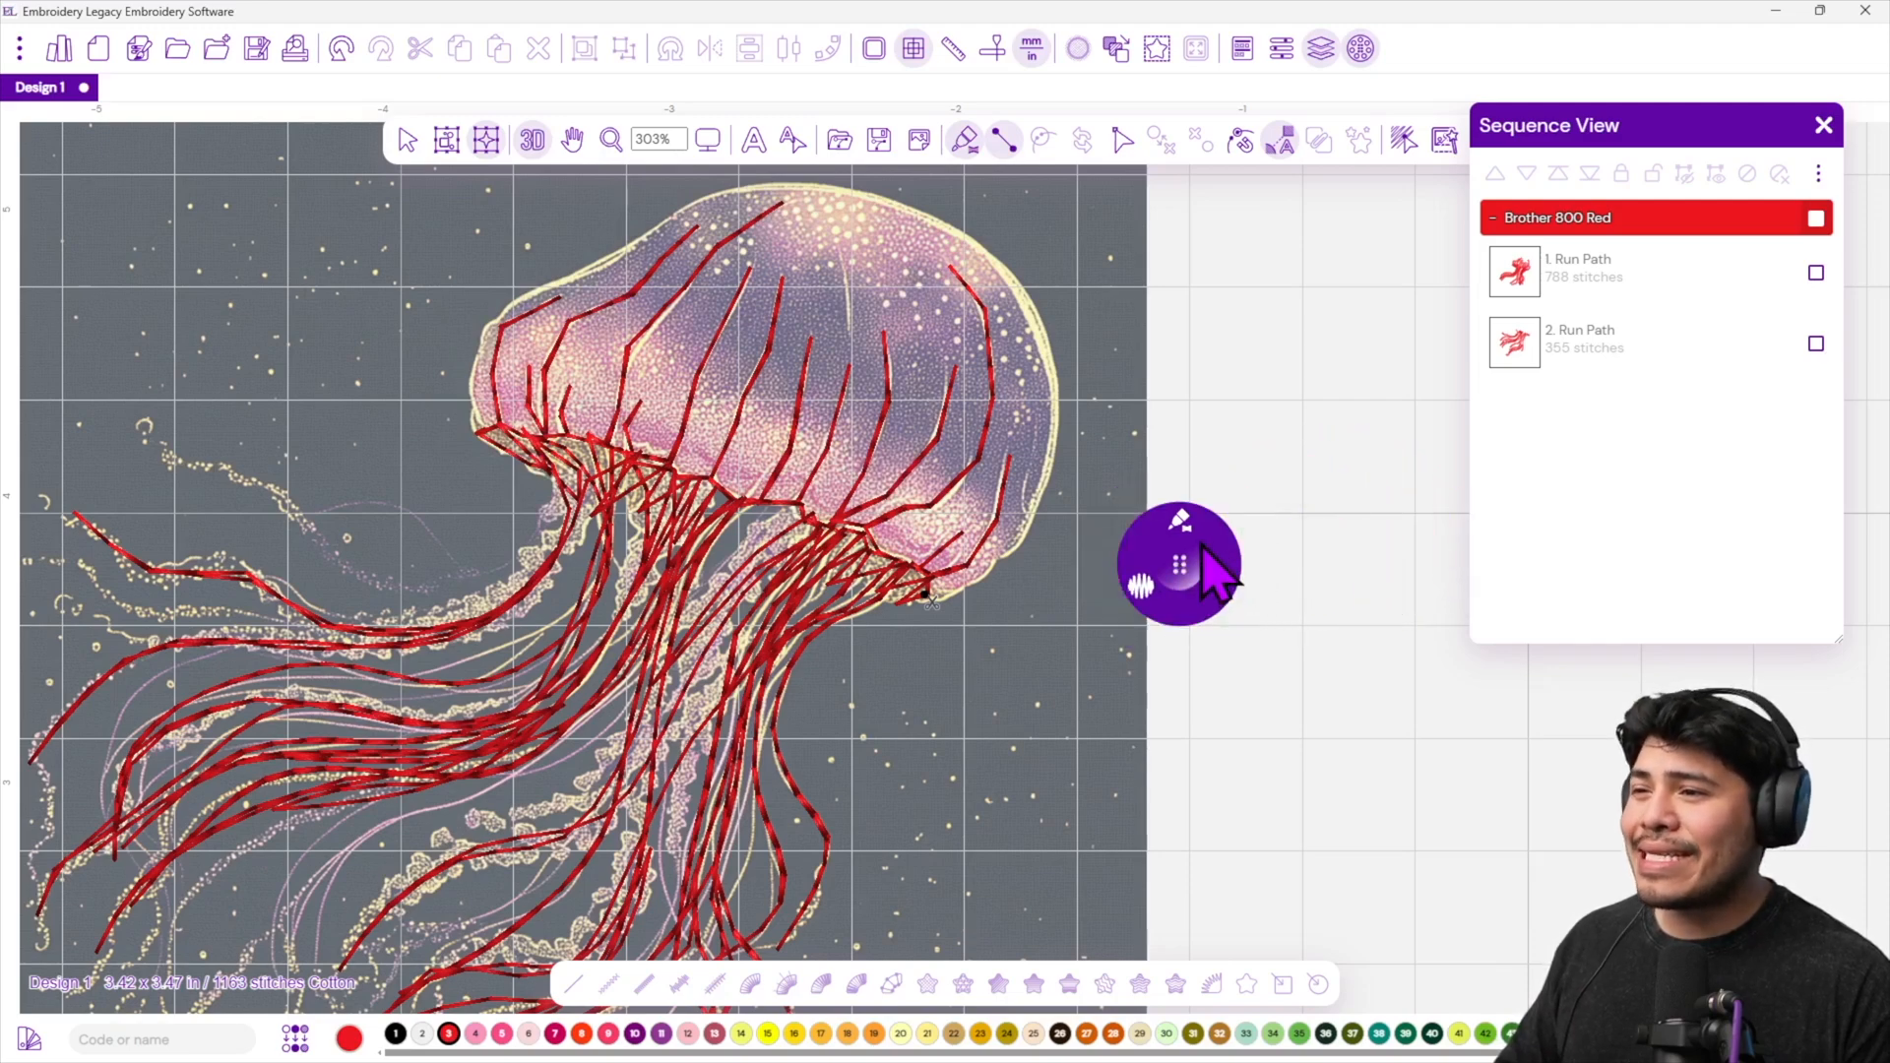
scroll(986, 571, "up", 1)
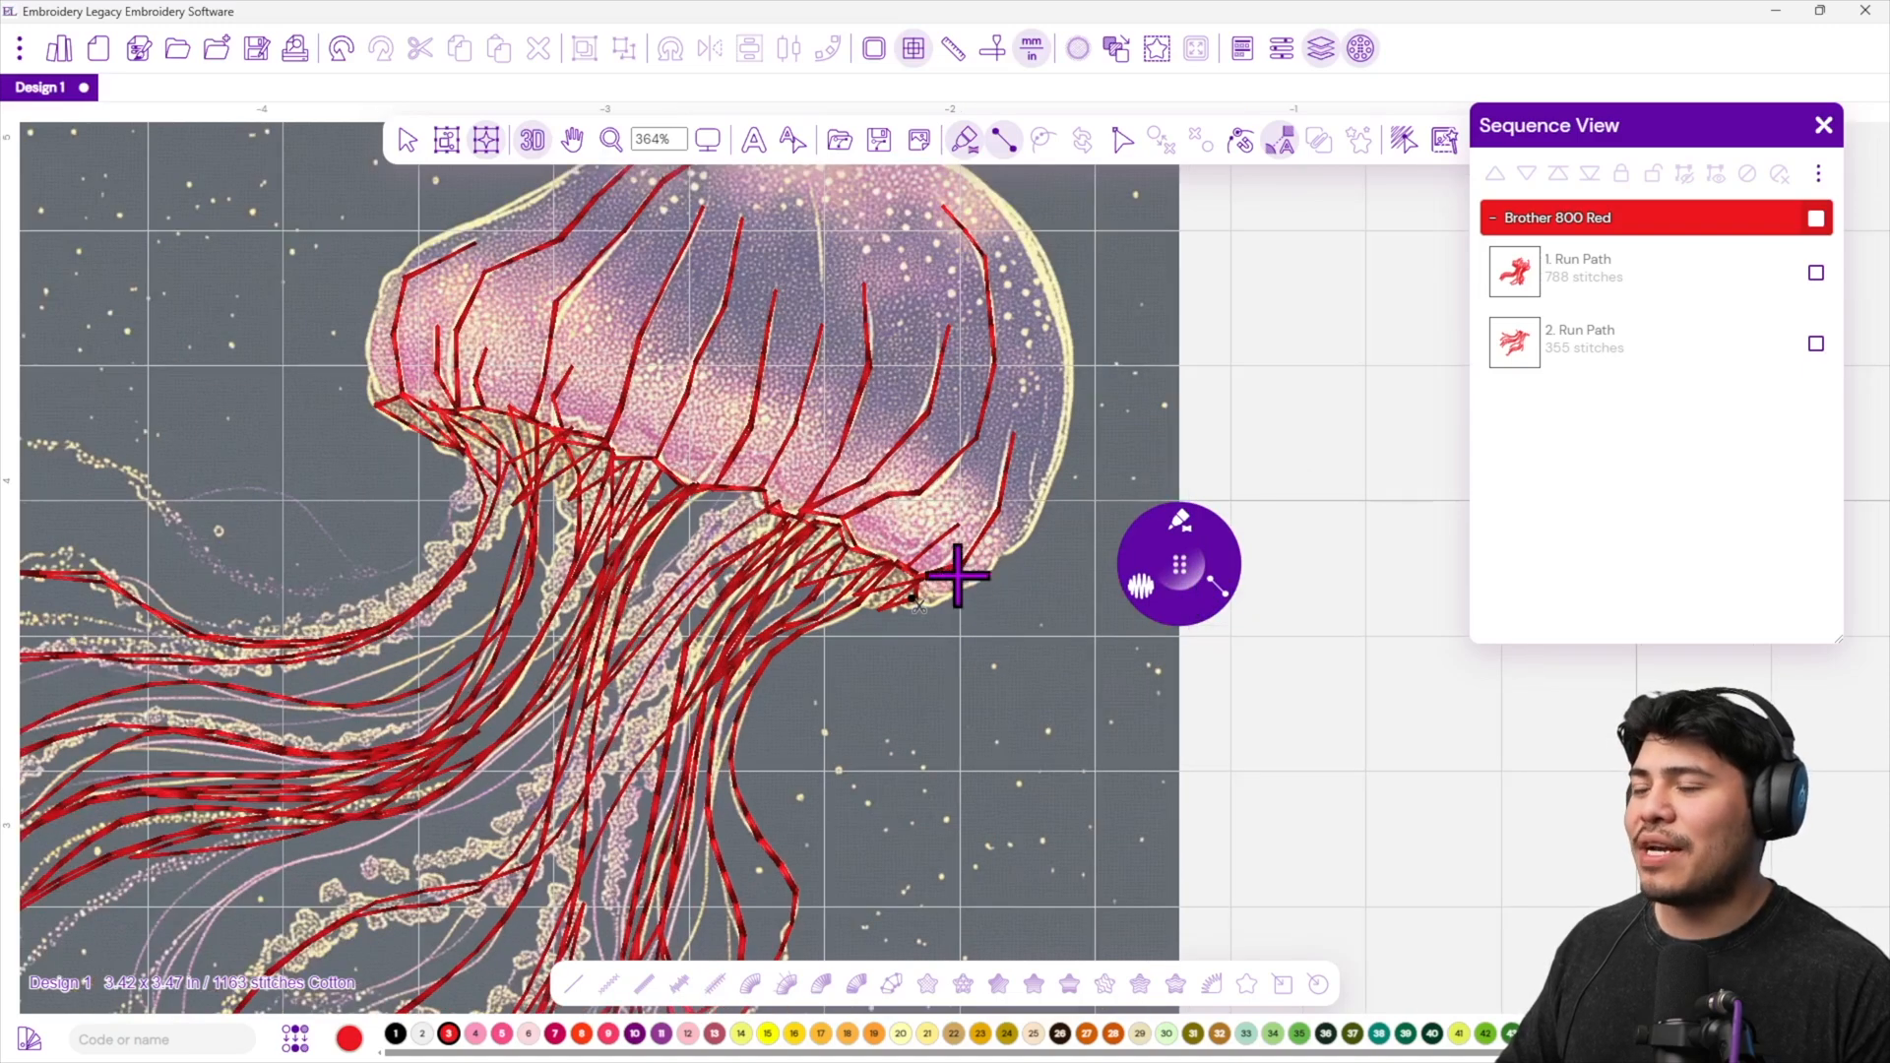
left_click_drag(1180, 566, 626, 521)
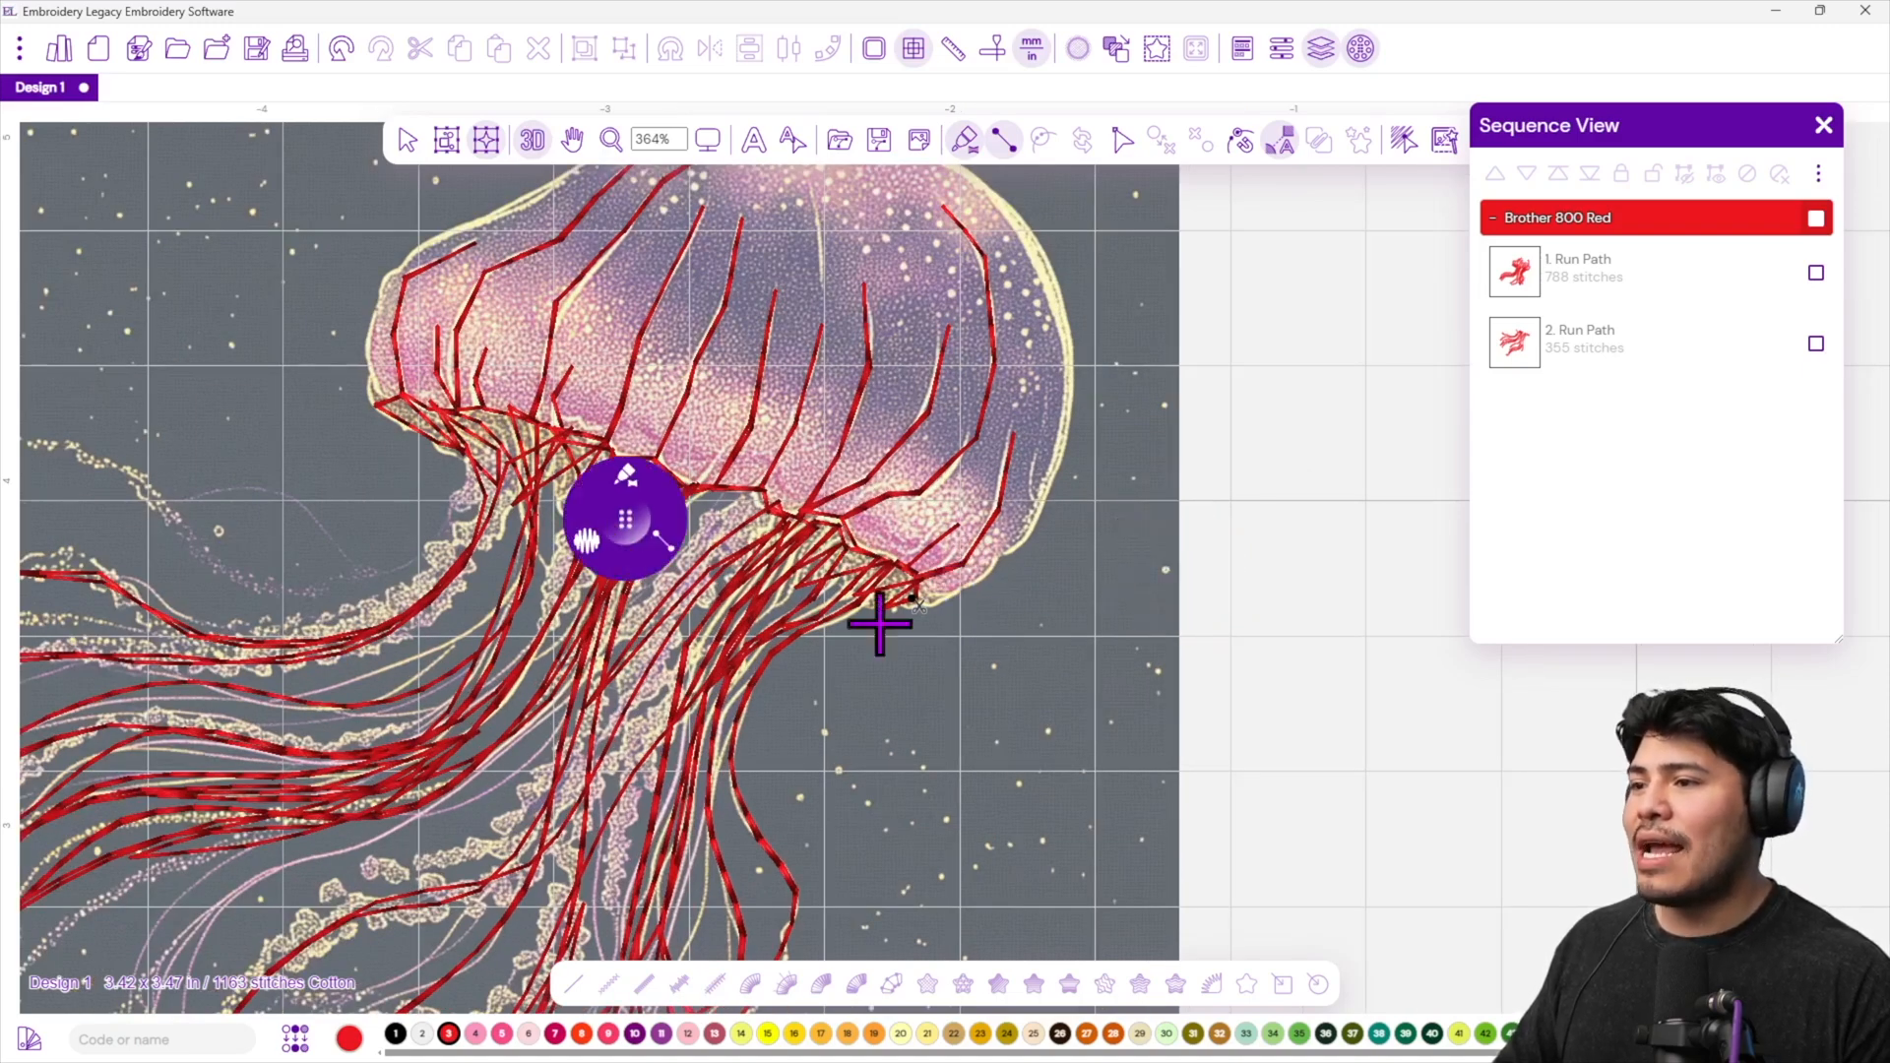
Check the display setting for entry and exit points.
left_click(920, 590)
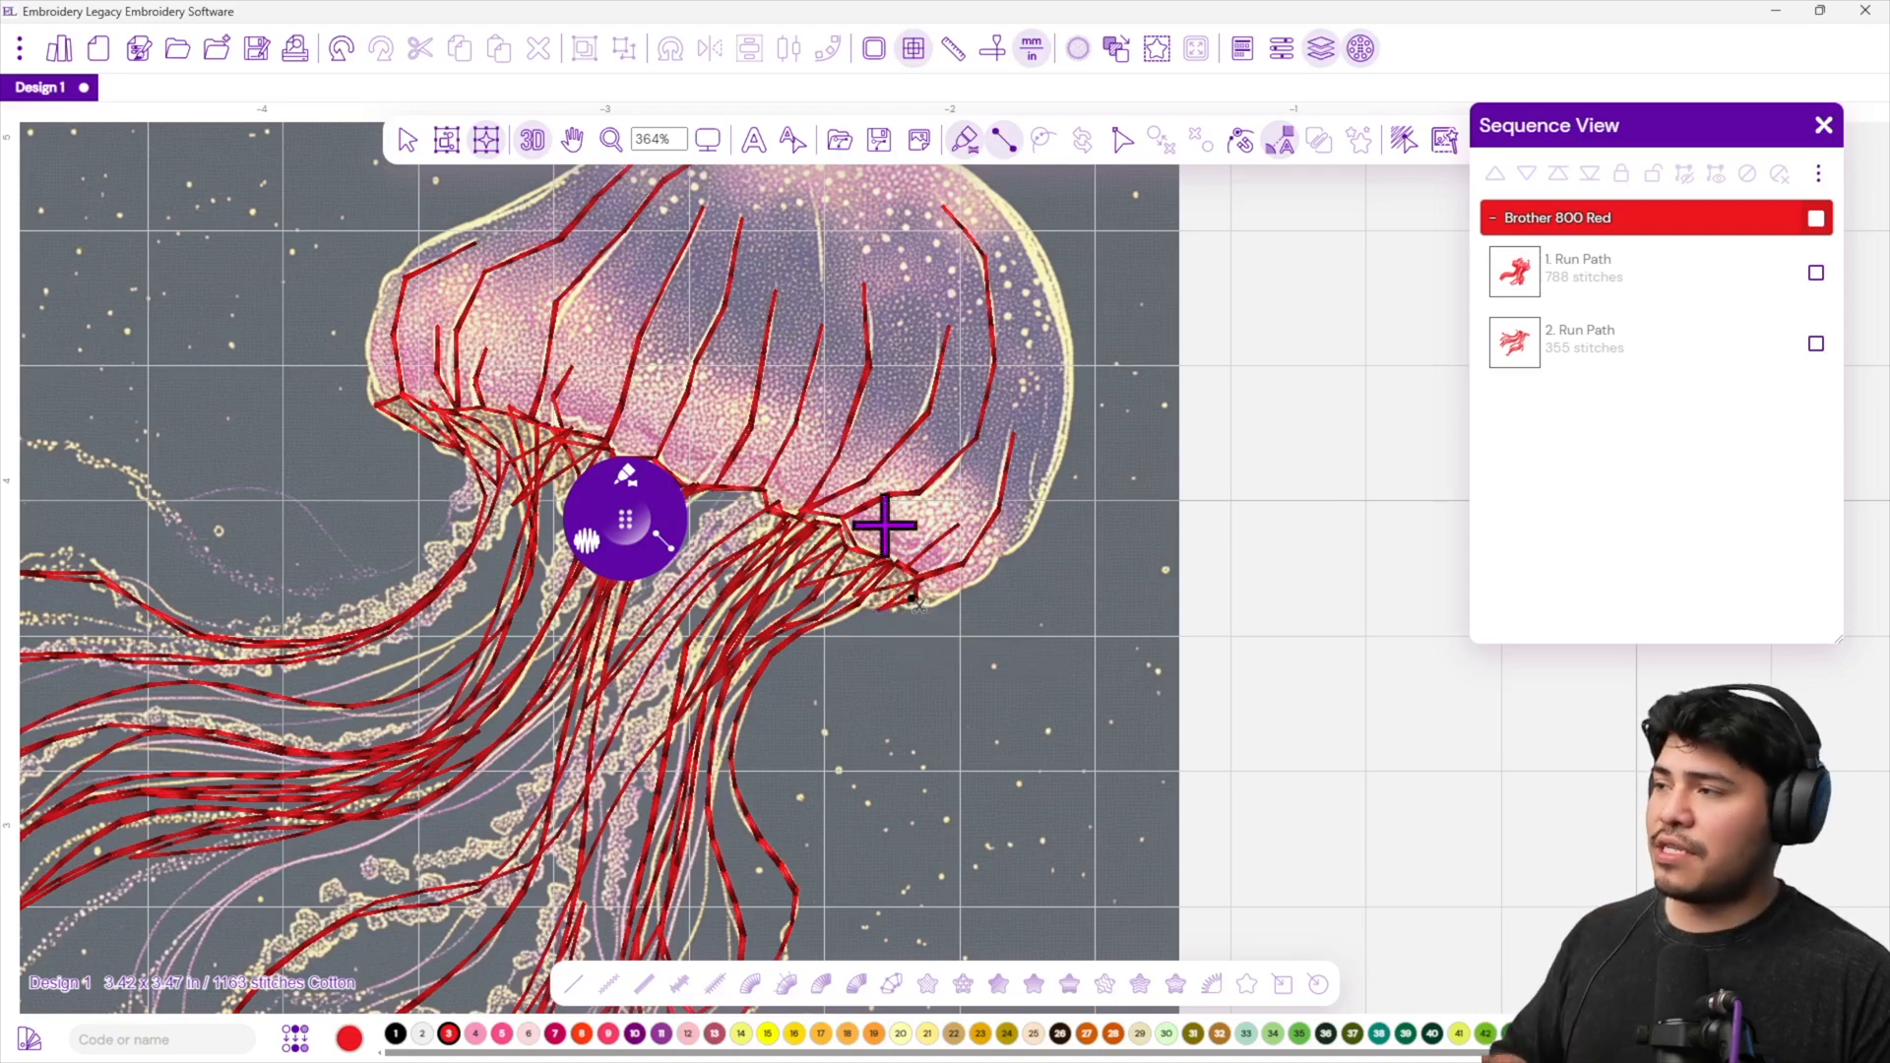
left_click(19, 49)
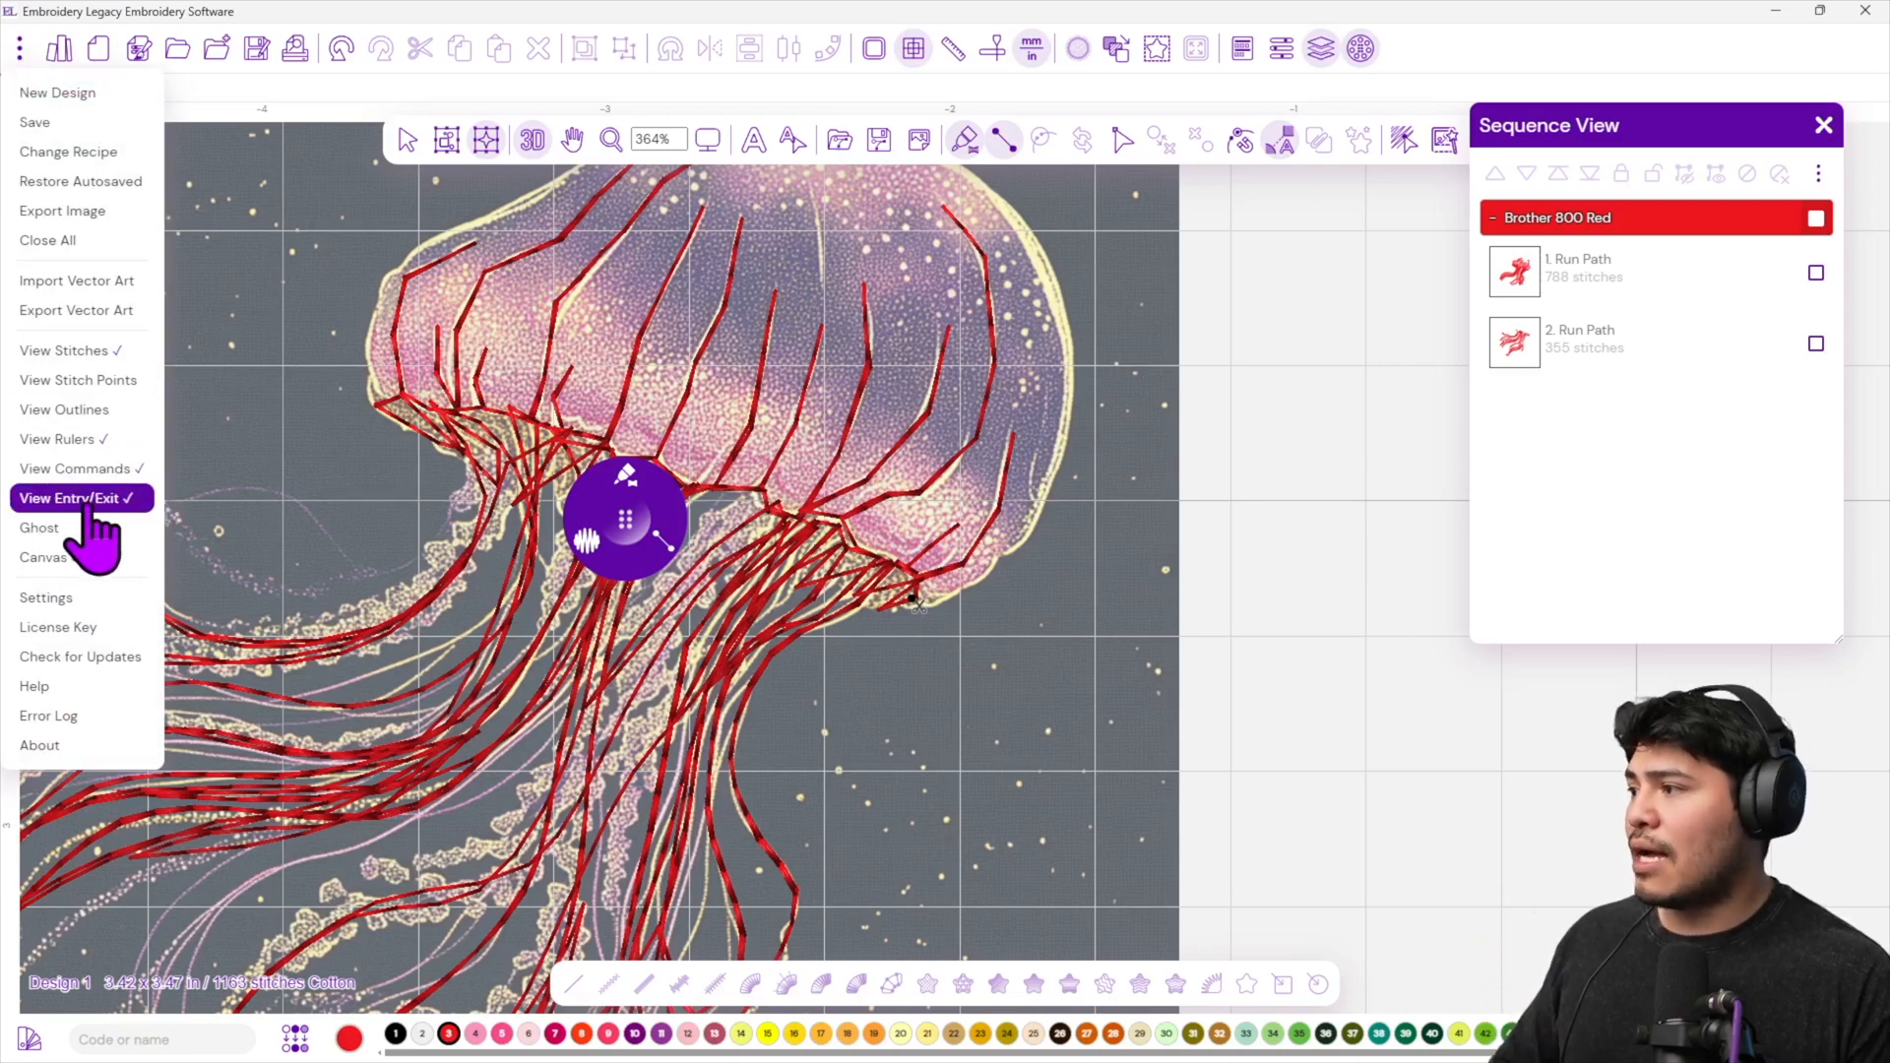
left_click(870, 509)
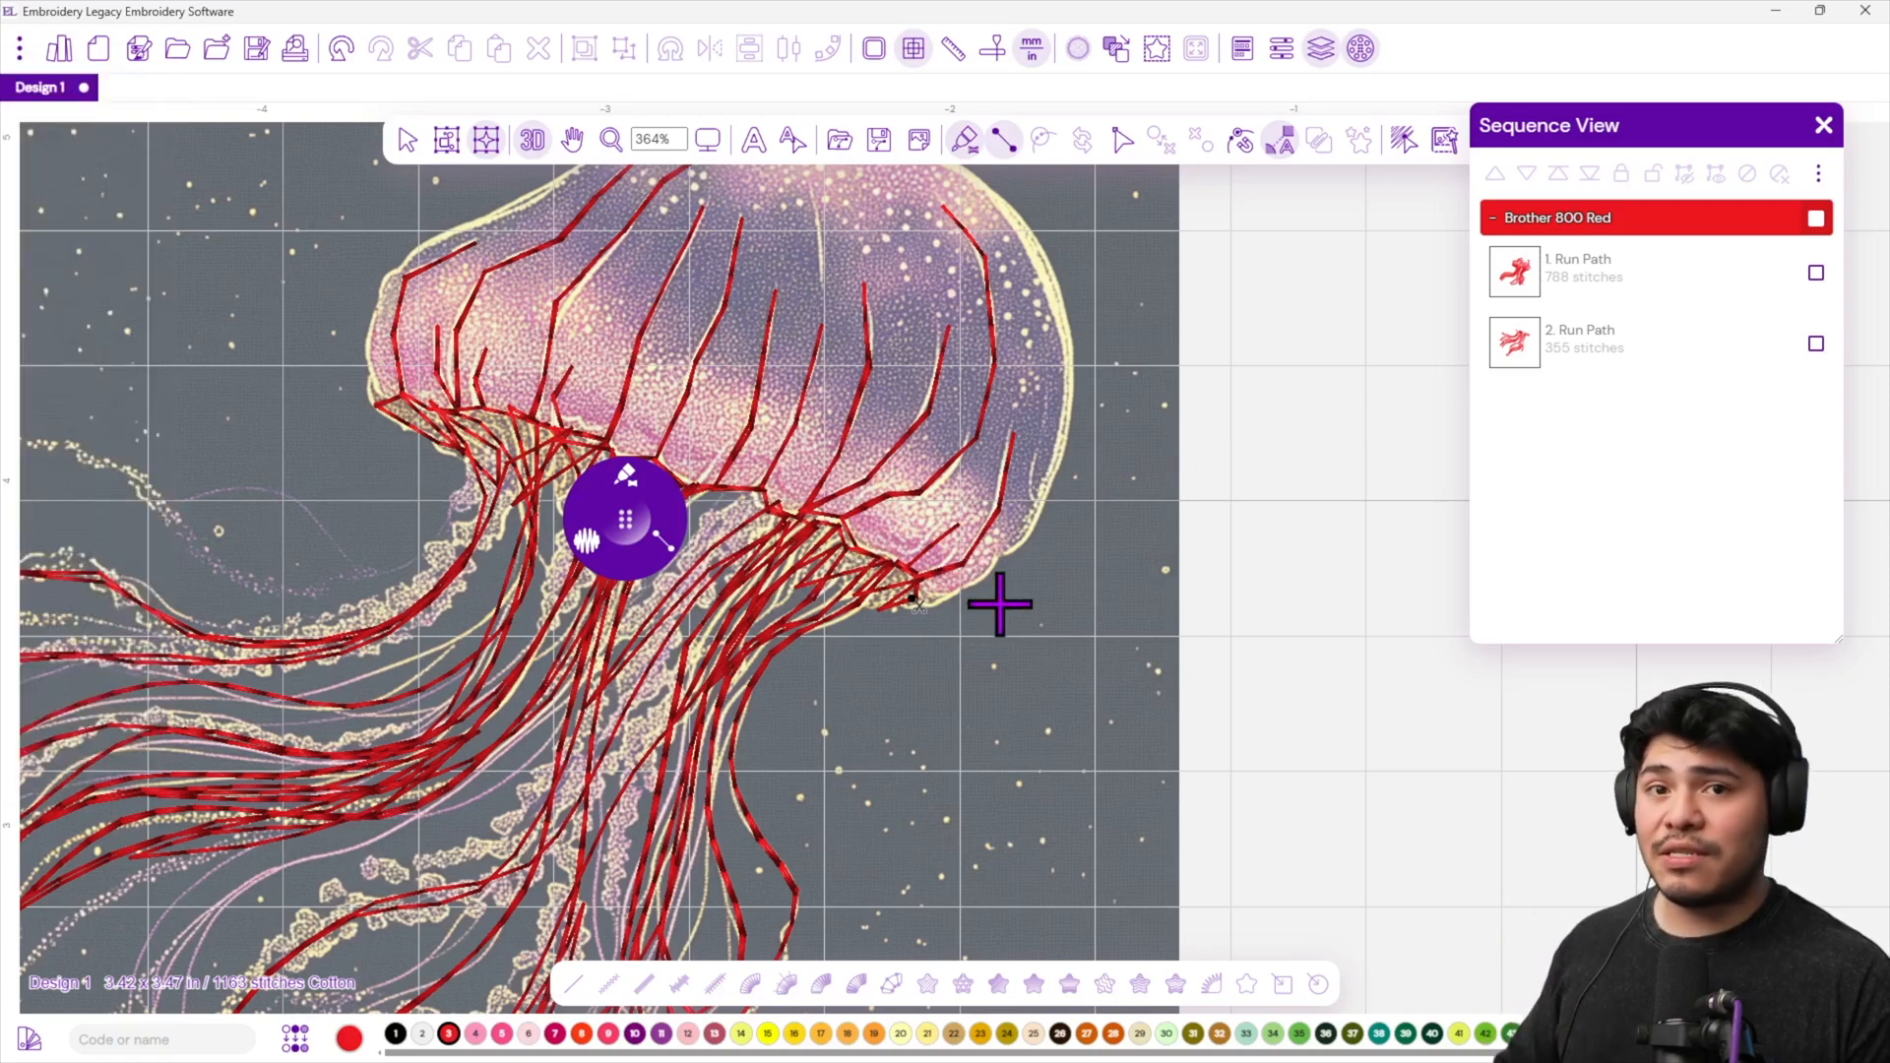
Start a satin column about 2 mm wide at the bell's lower-right corner and place point pairs up its right edge.
left_click(915, 590)
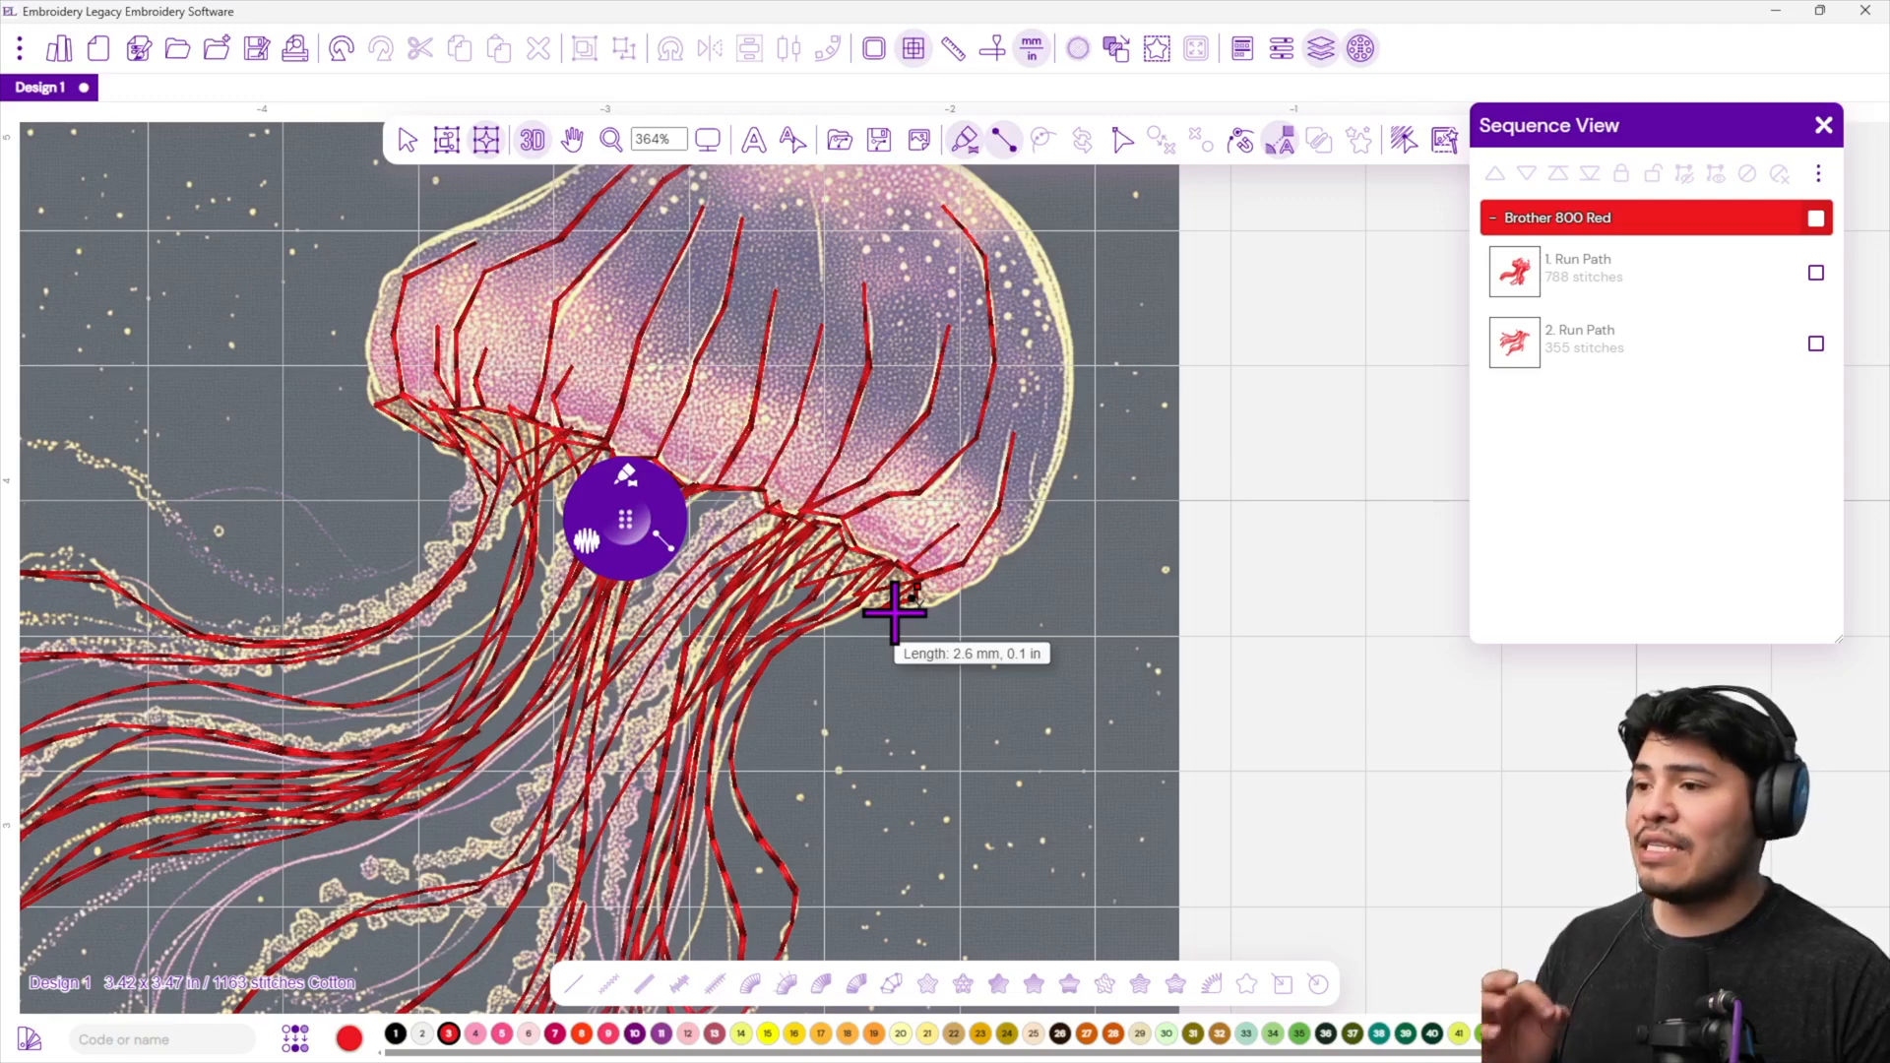
left_click(893, 613)
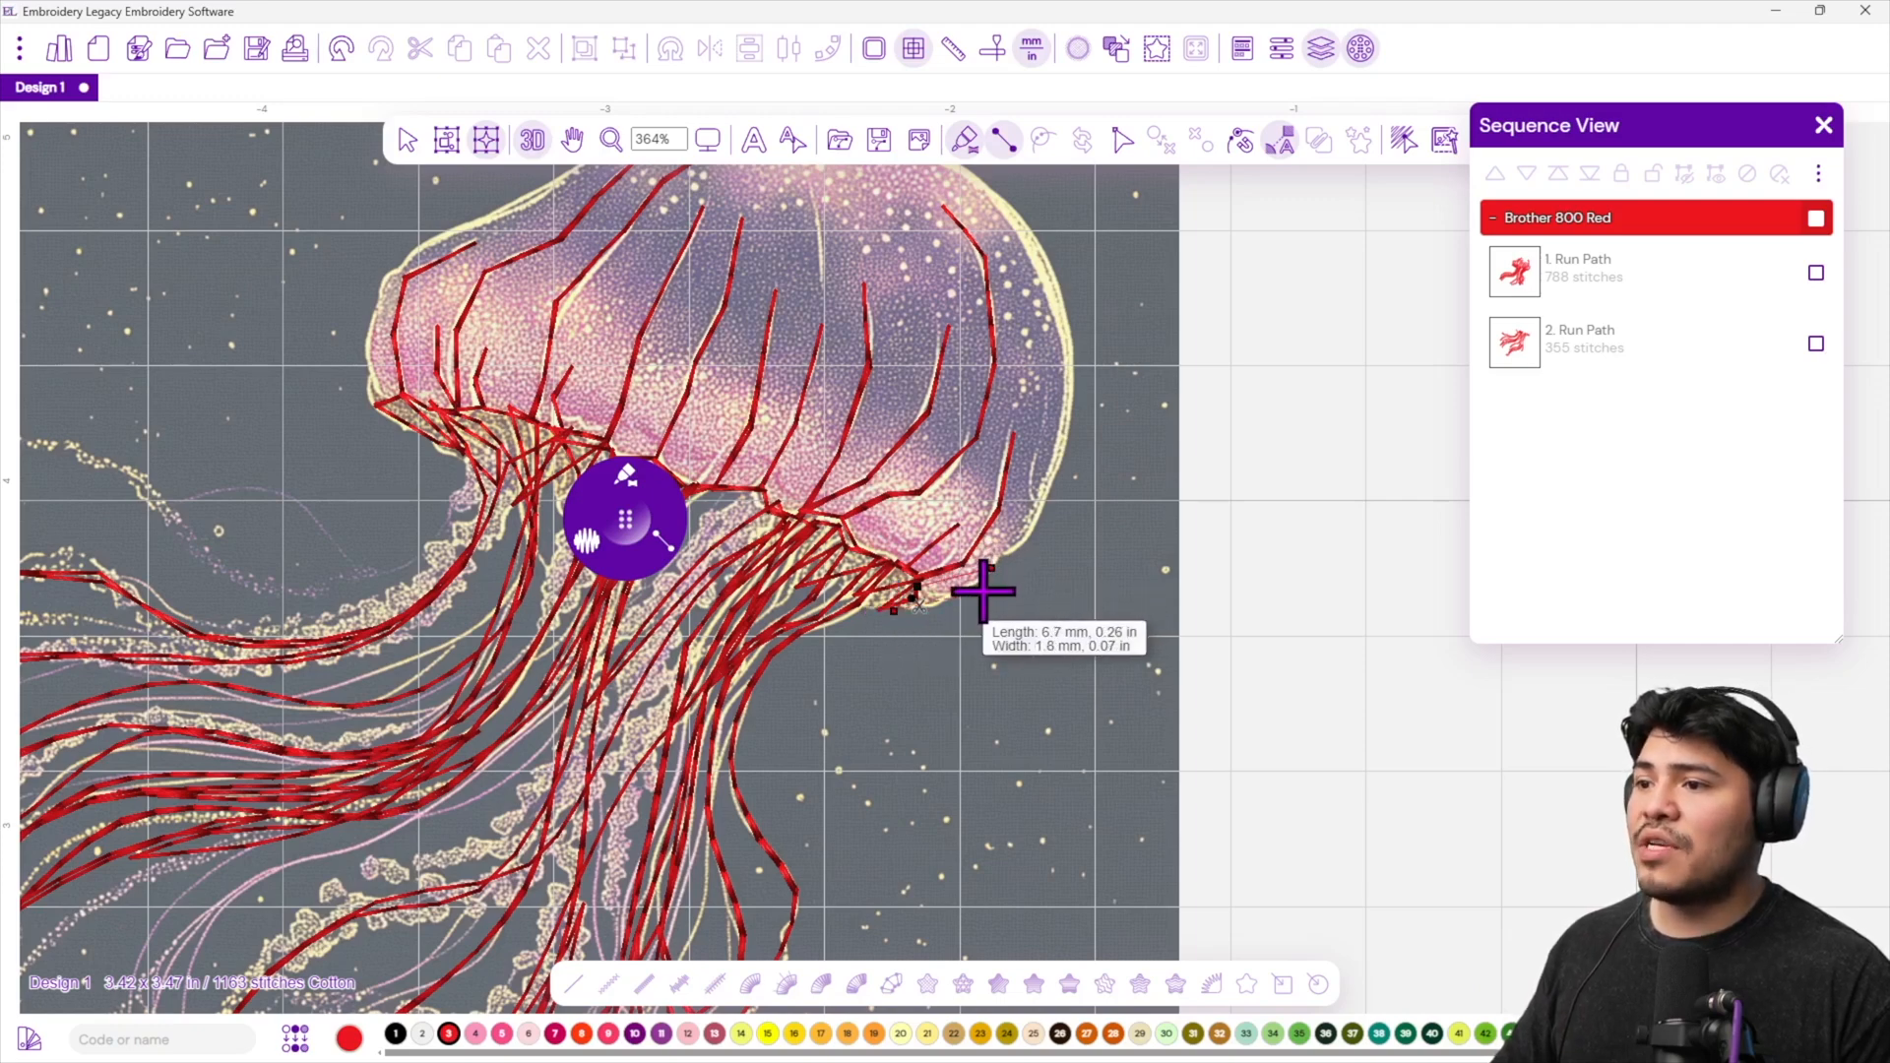
left_click(983, 591)
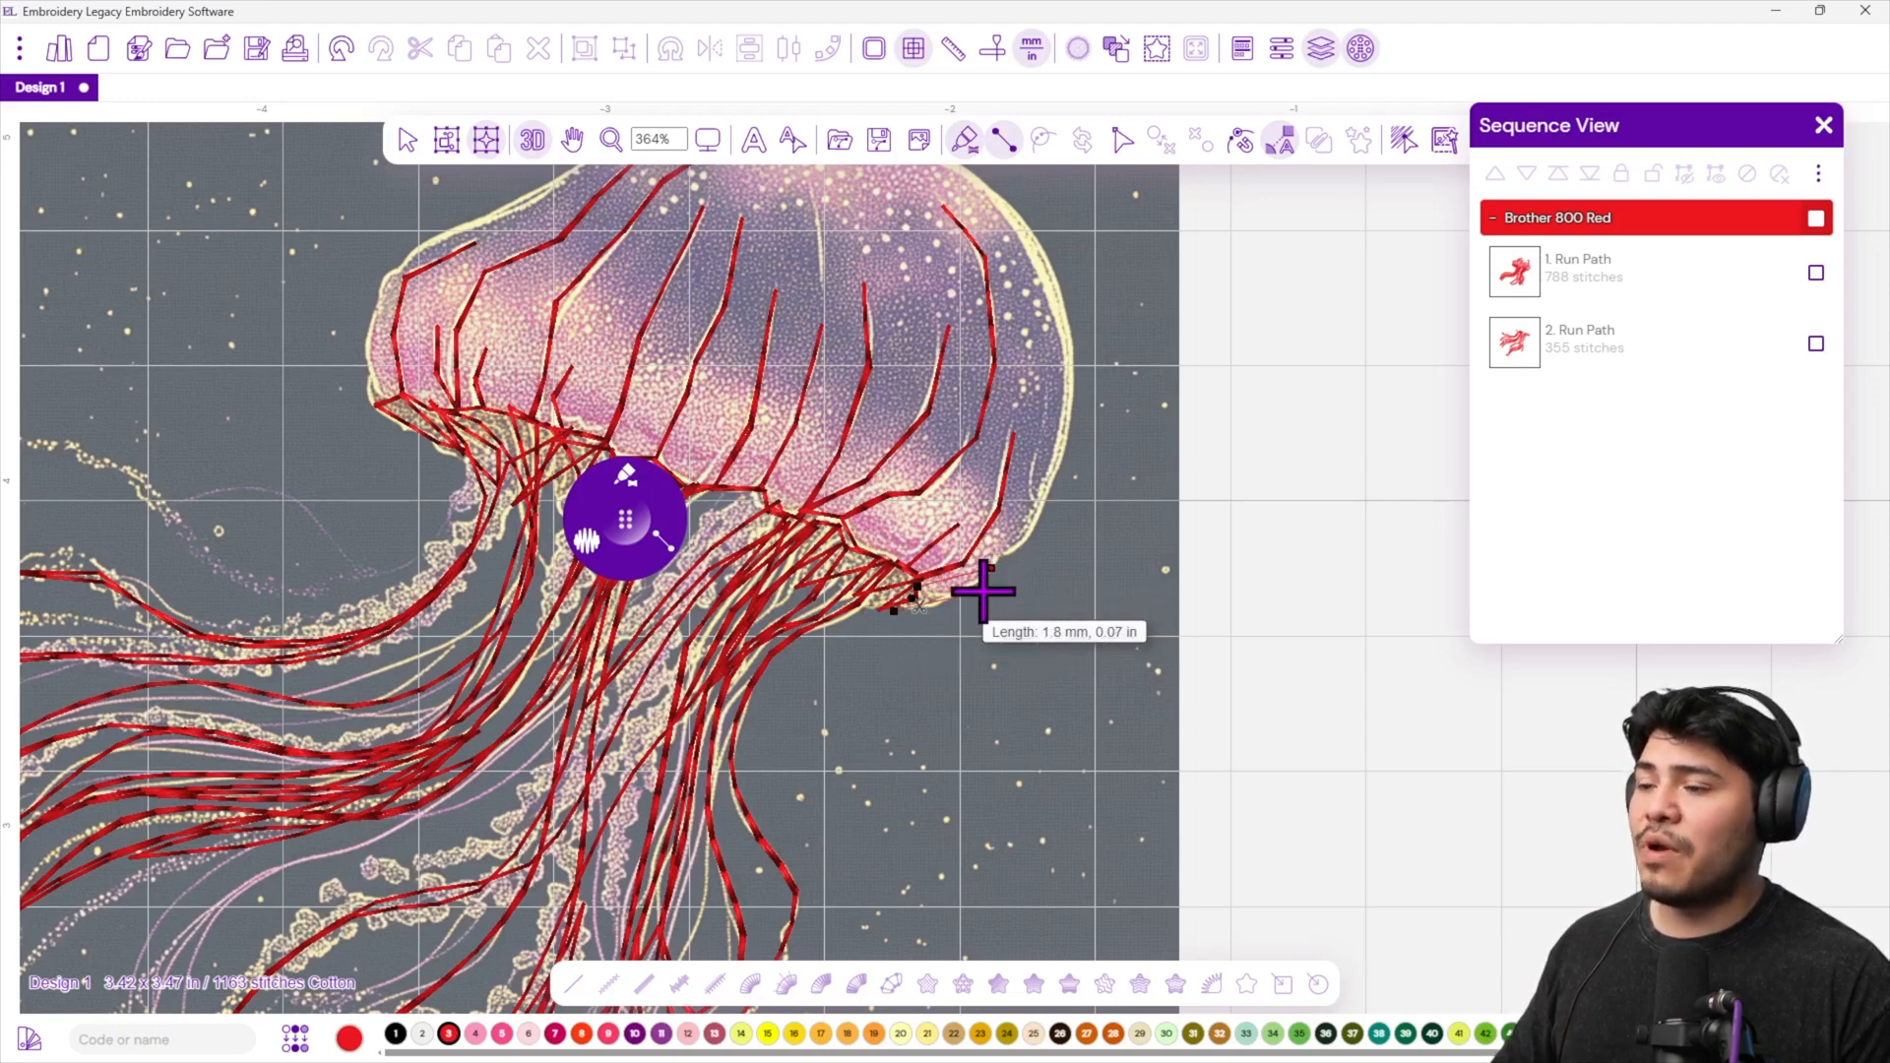
left_click(1043, 545)
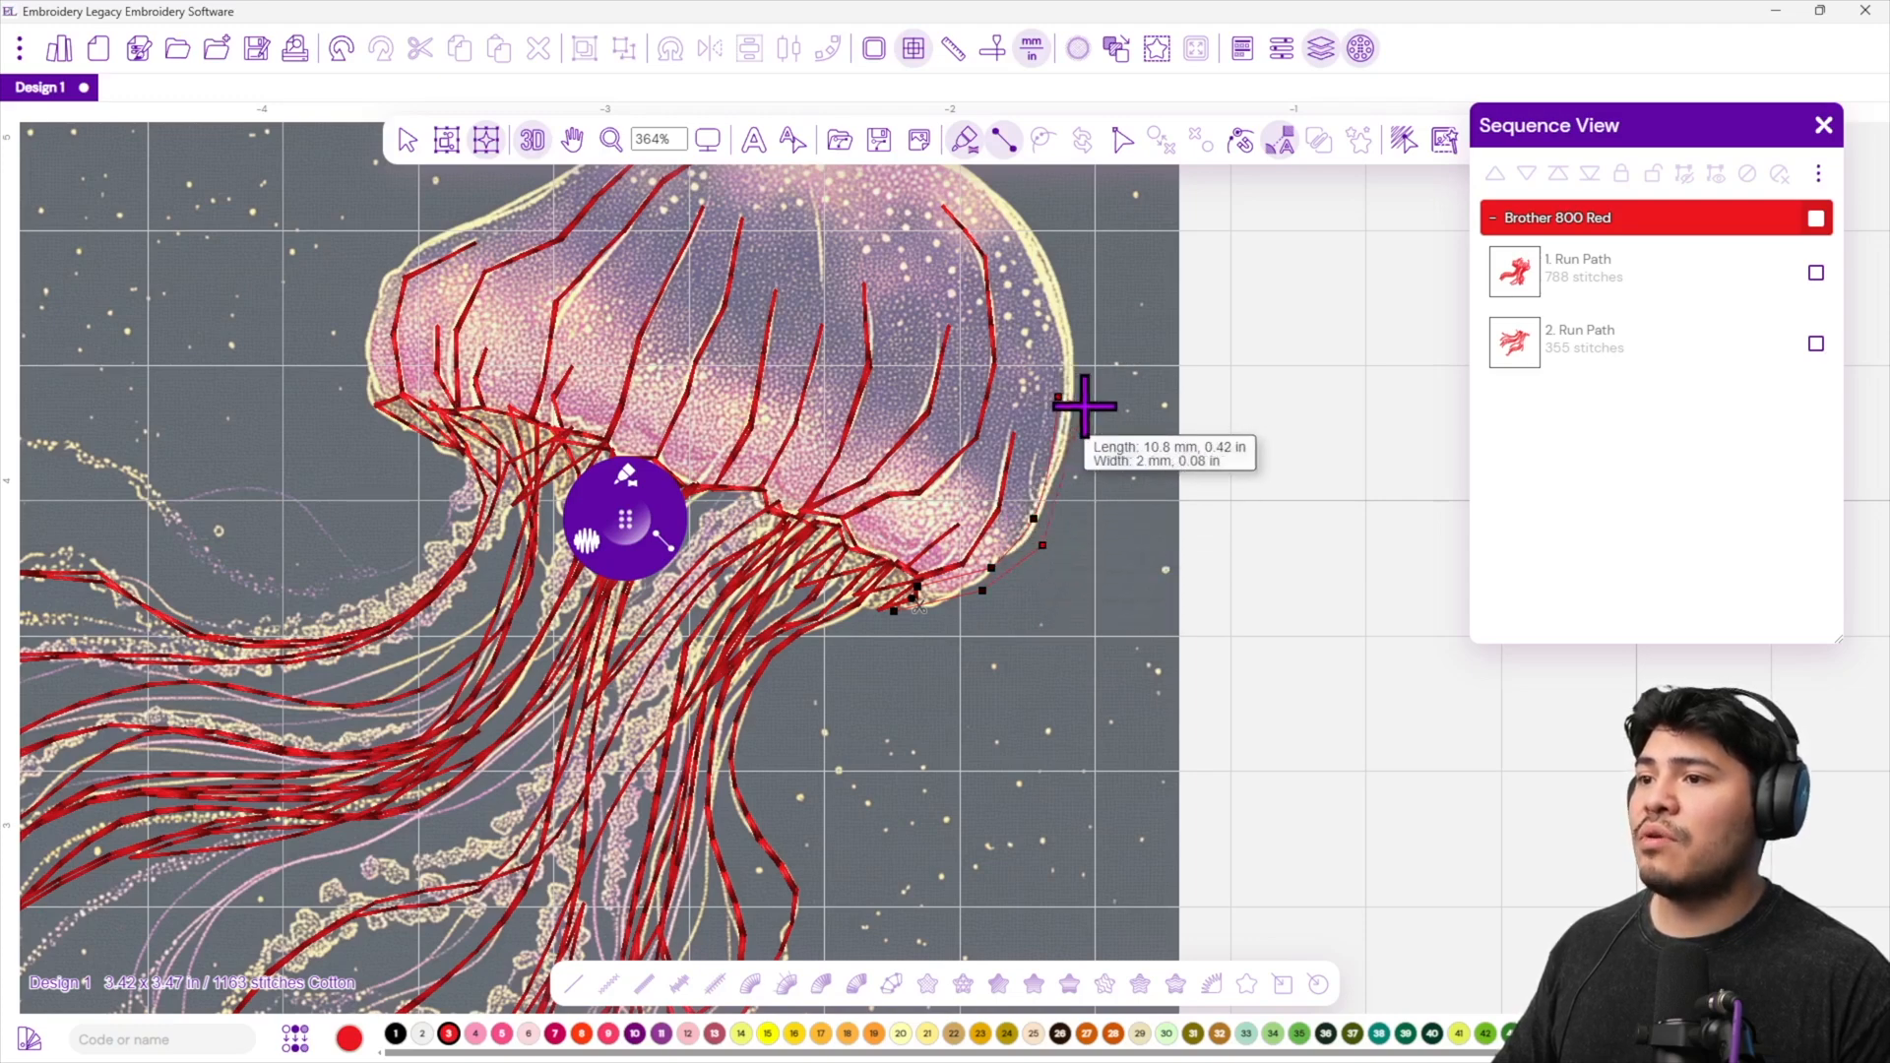
left_click(1084, 406)
left_click(1017, 249)
left_click(1050, 241)
Continue the satin column with point pairs over the top of the bell to its upper-left slope.
left_click_drag(1018, 261, 1109, 423)
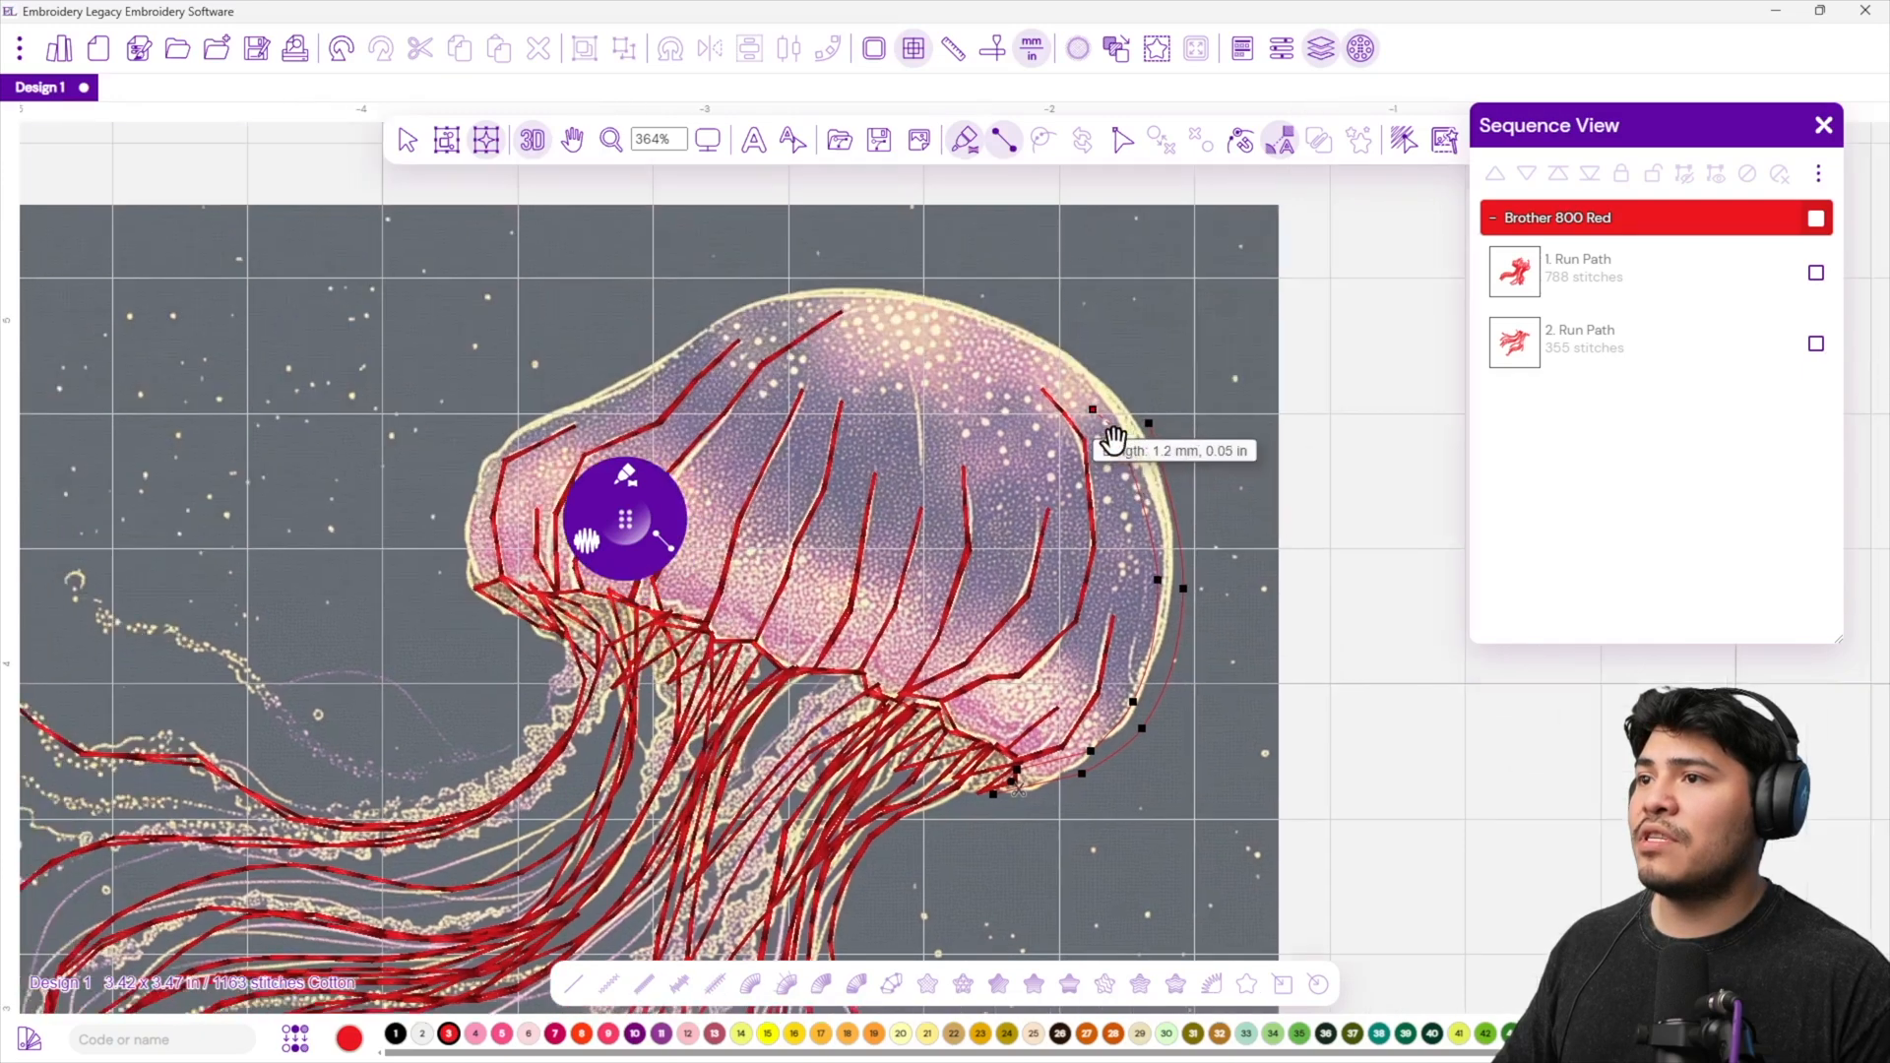
left_click(1062, 367)
left_click(880, 344)
left_click(895, 322)
left_click(753, 363)
left_click(759, 326)
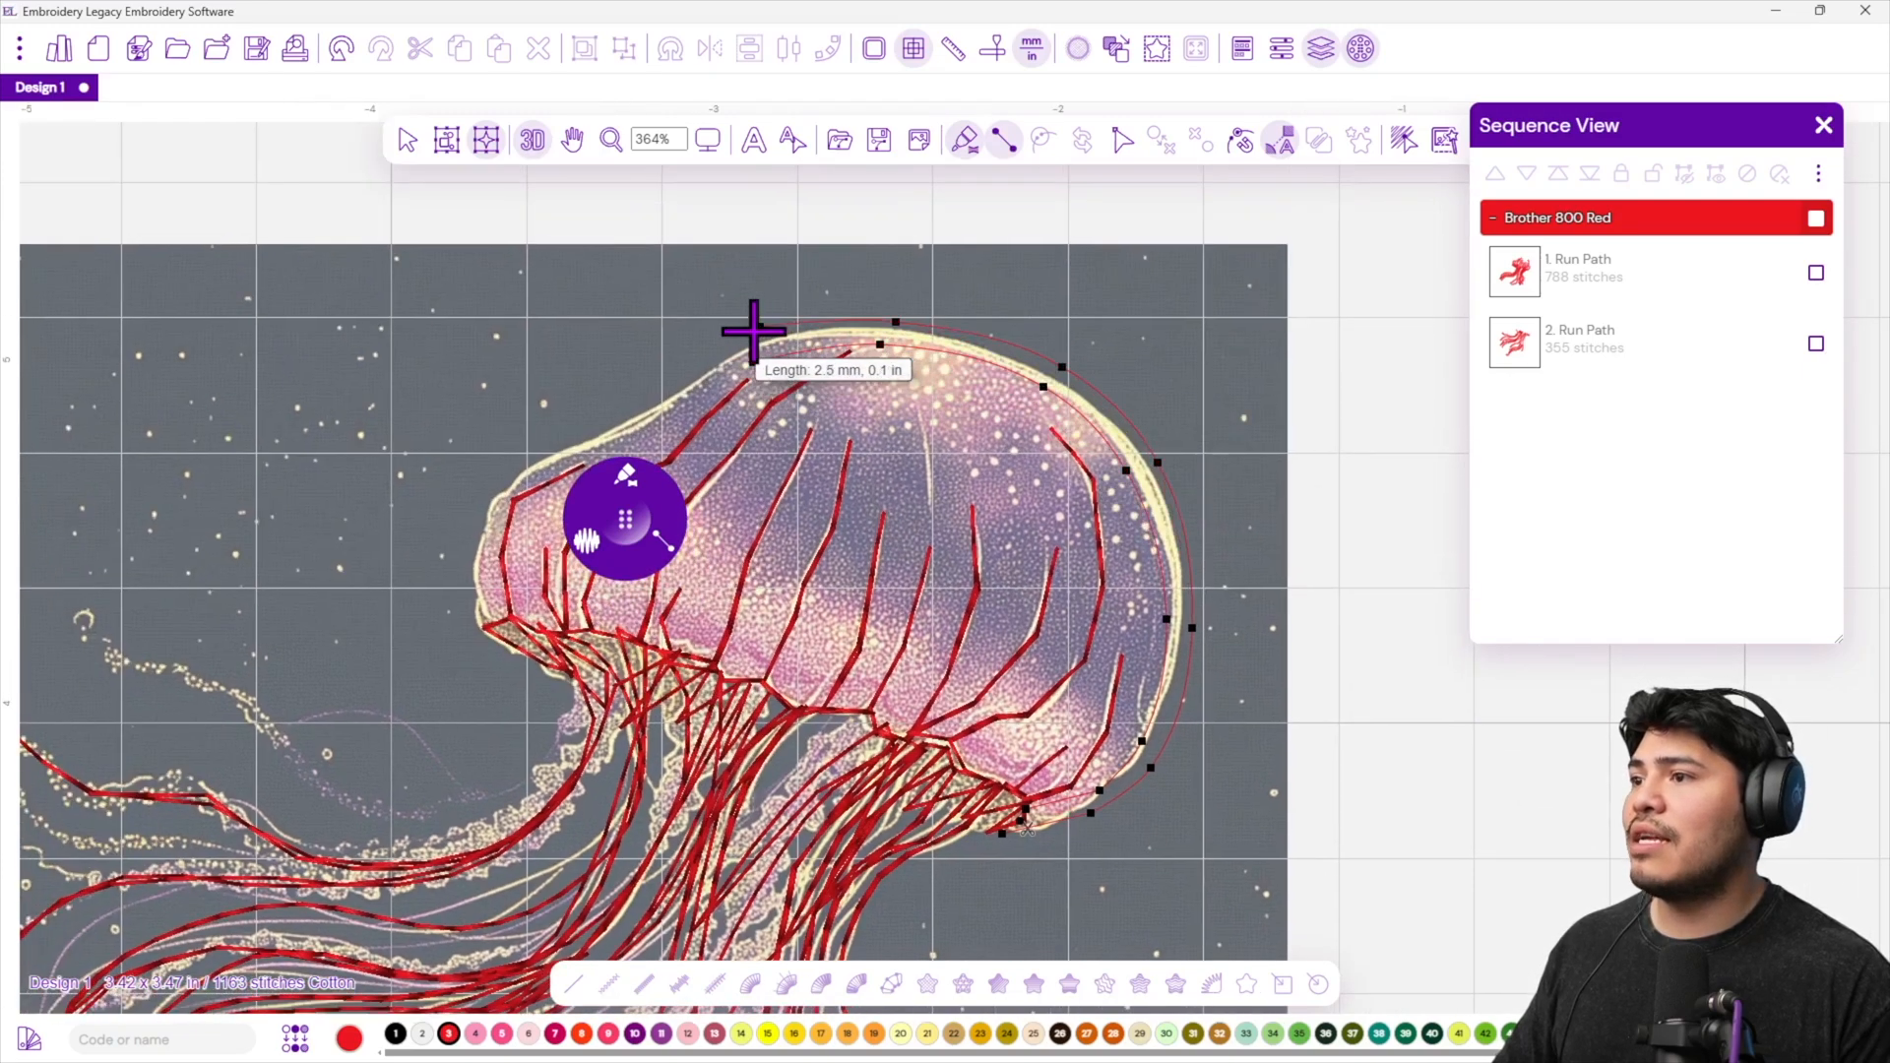
left_click(723, 467)
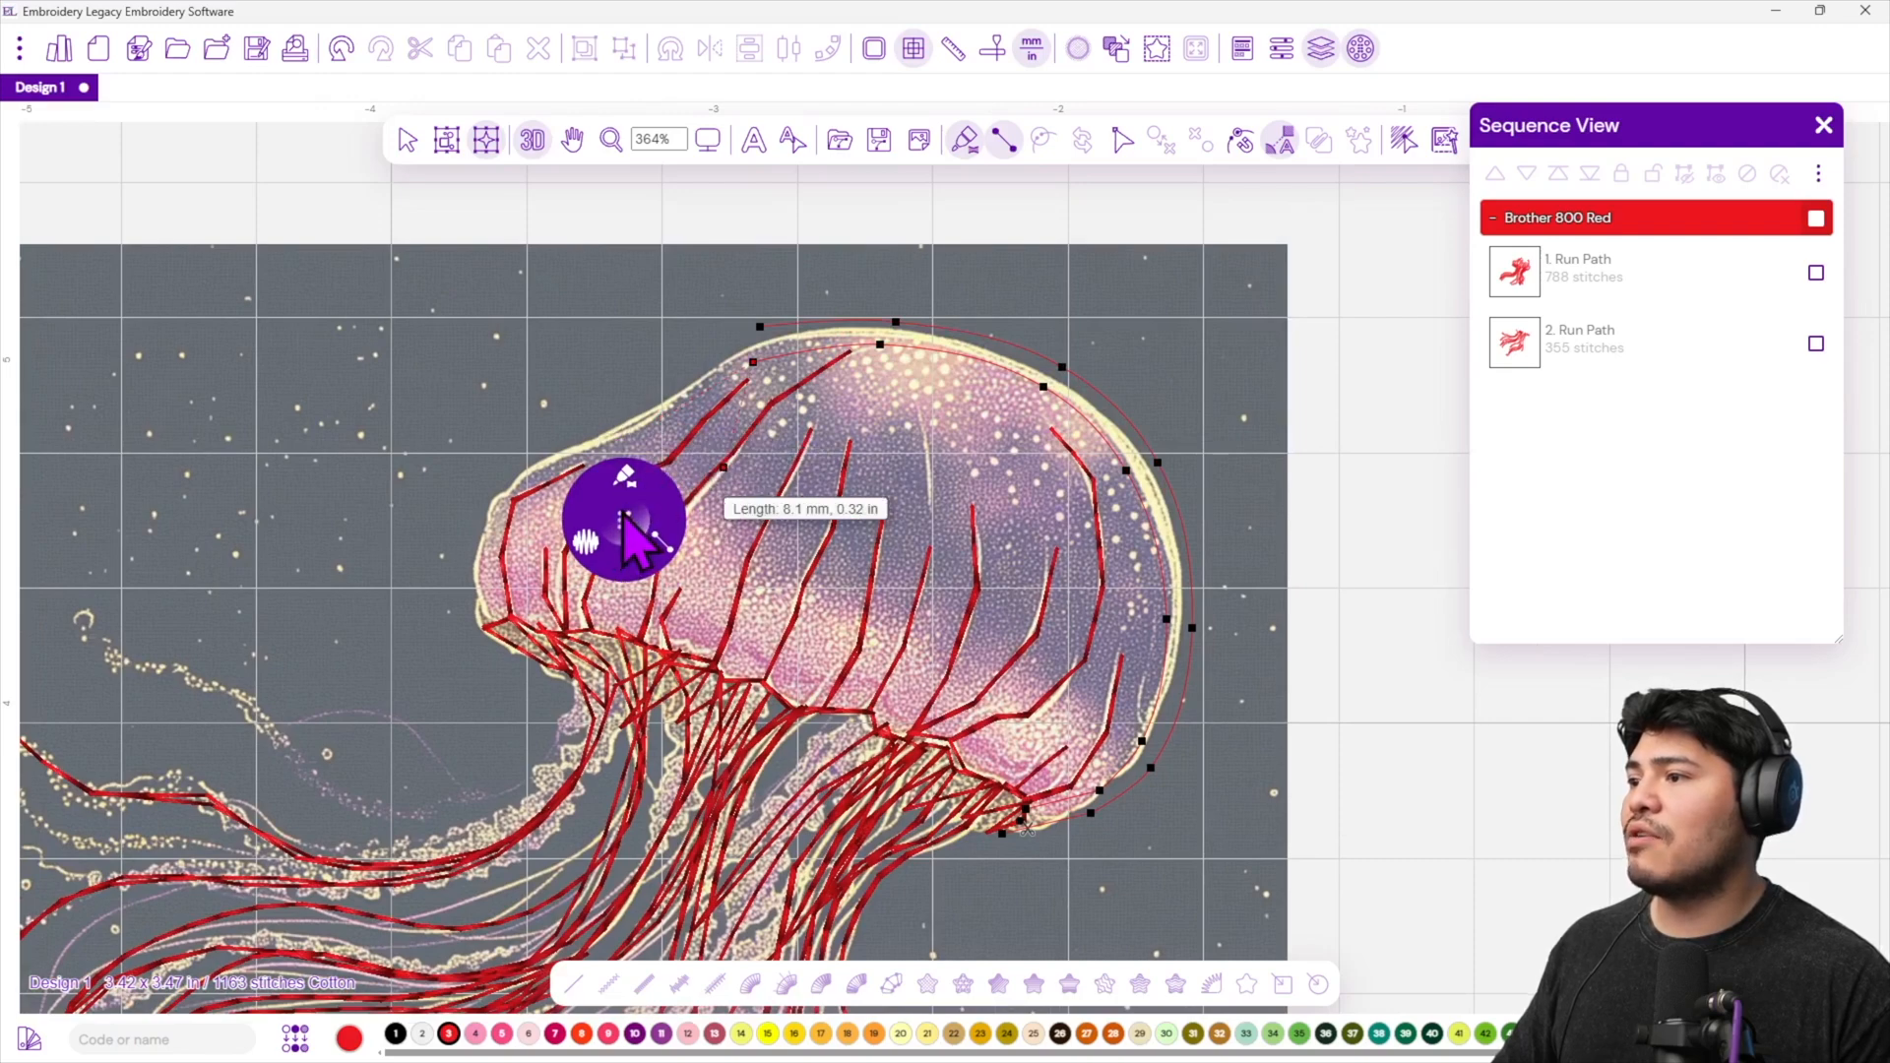
Continue the satin column down the bell's left edge to the rim's left corner and finish the outline.
left_click_drag(623, 514, 327, 646)
left_click(657, 426)
left_click(642, 409)
left_click(534, 483)
left_click(494, 471)
left_click(487, 554)
left_click(450, 566)
left_click(503, 621)
left_click(489, 643)
left_click(517, 656)
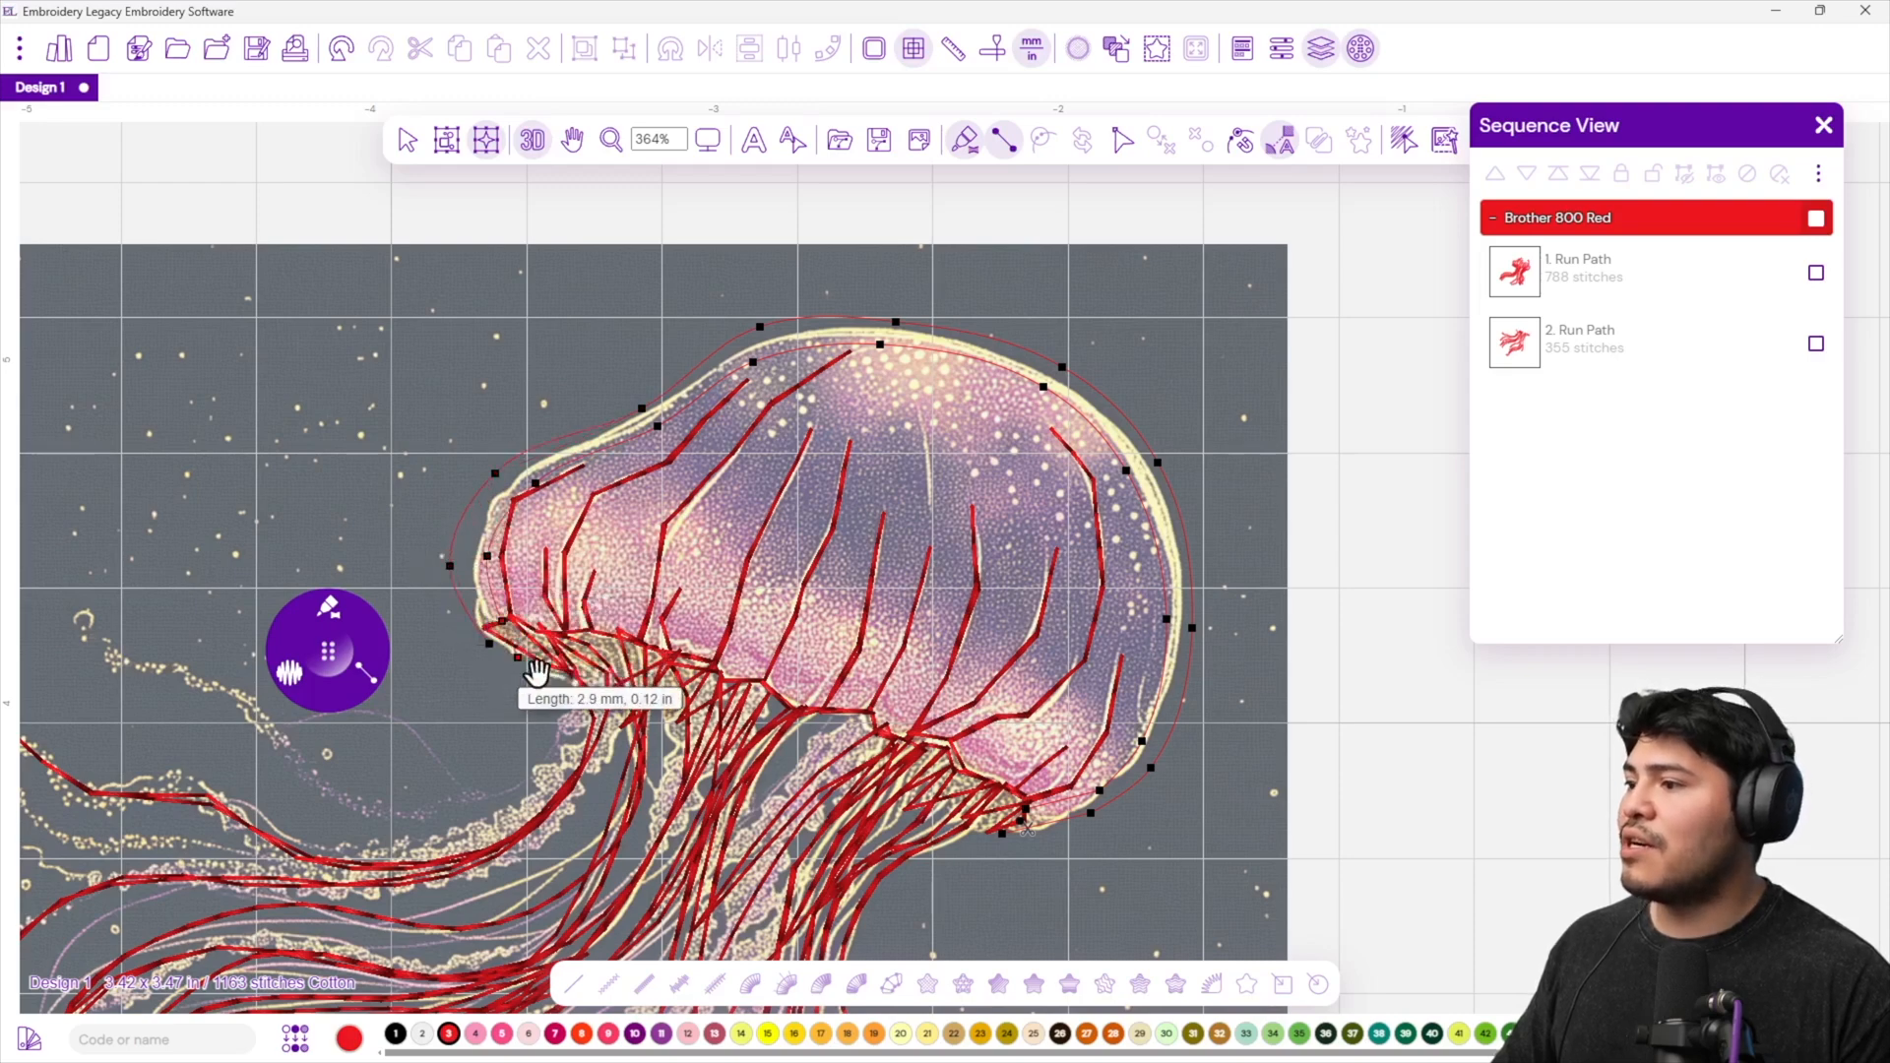
left_click_drag(536, 672, 844, 584)
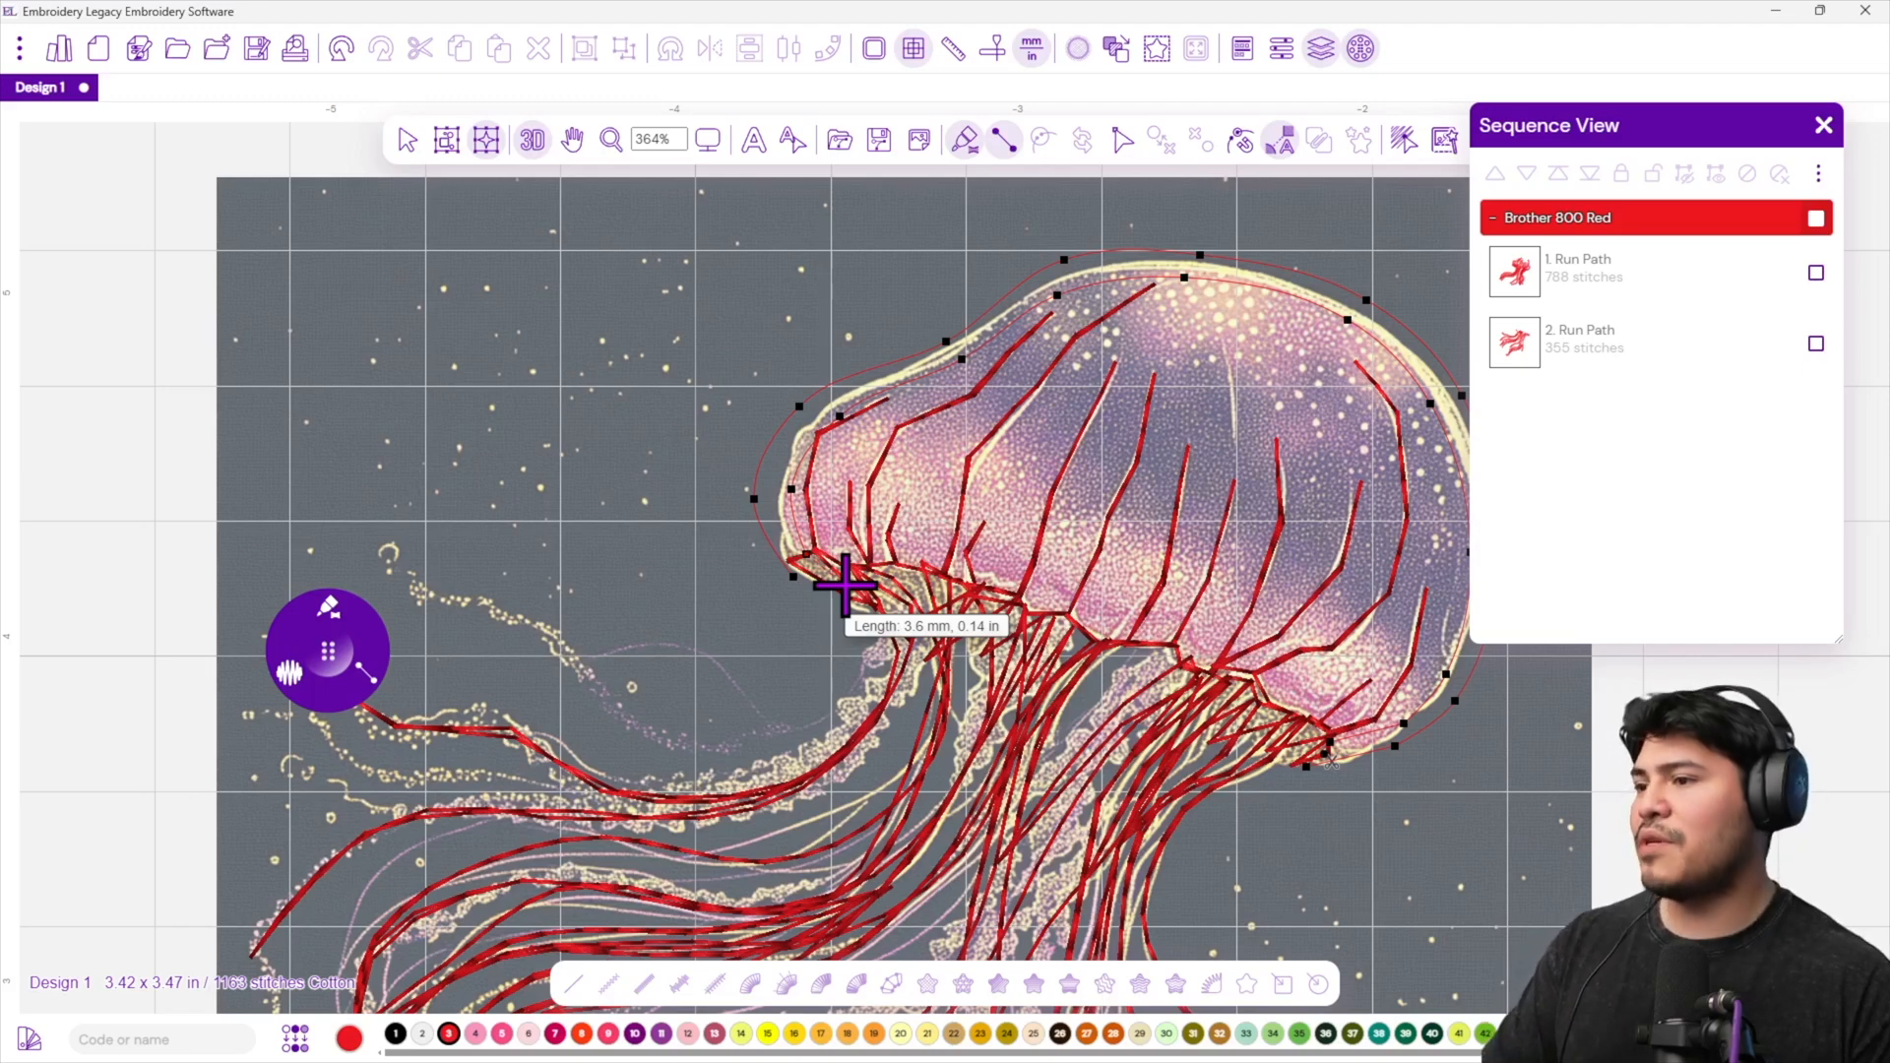
right_click(844, 585)
Create a satin column about 2 mm wide along the bell's lower rim, from the left corner to past the centre.
left_click_drag(1230, 532, 1057, 479)
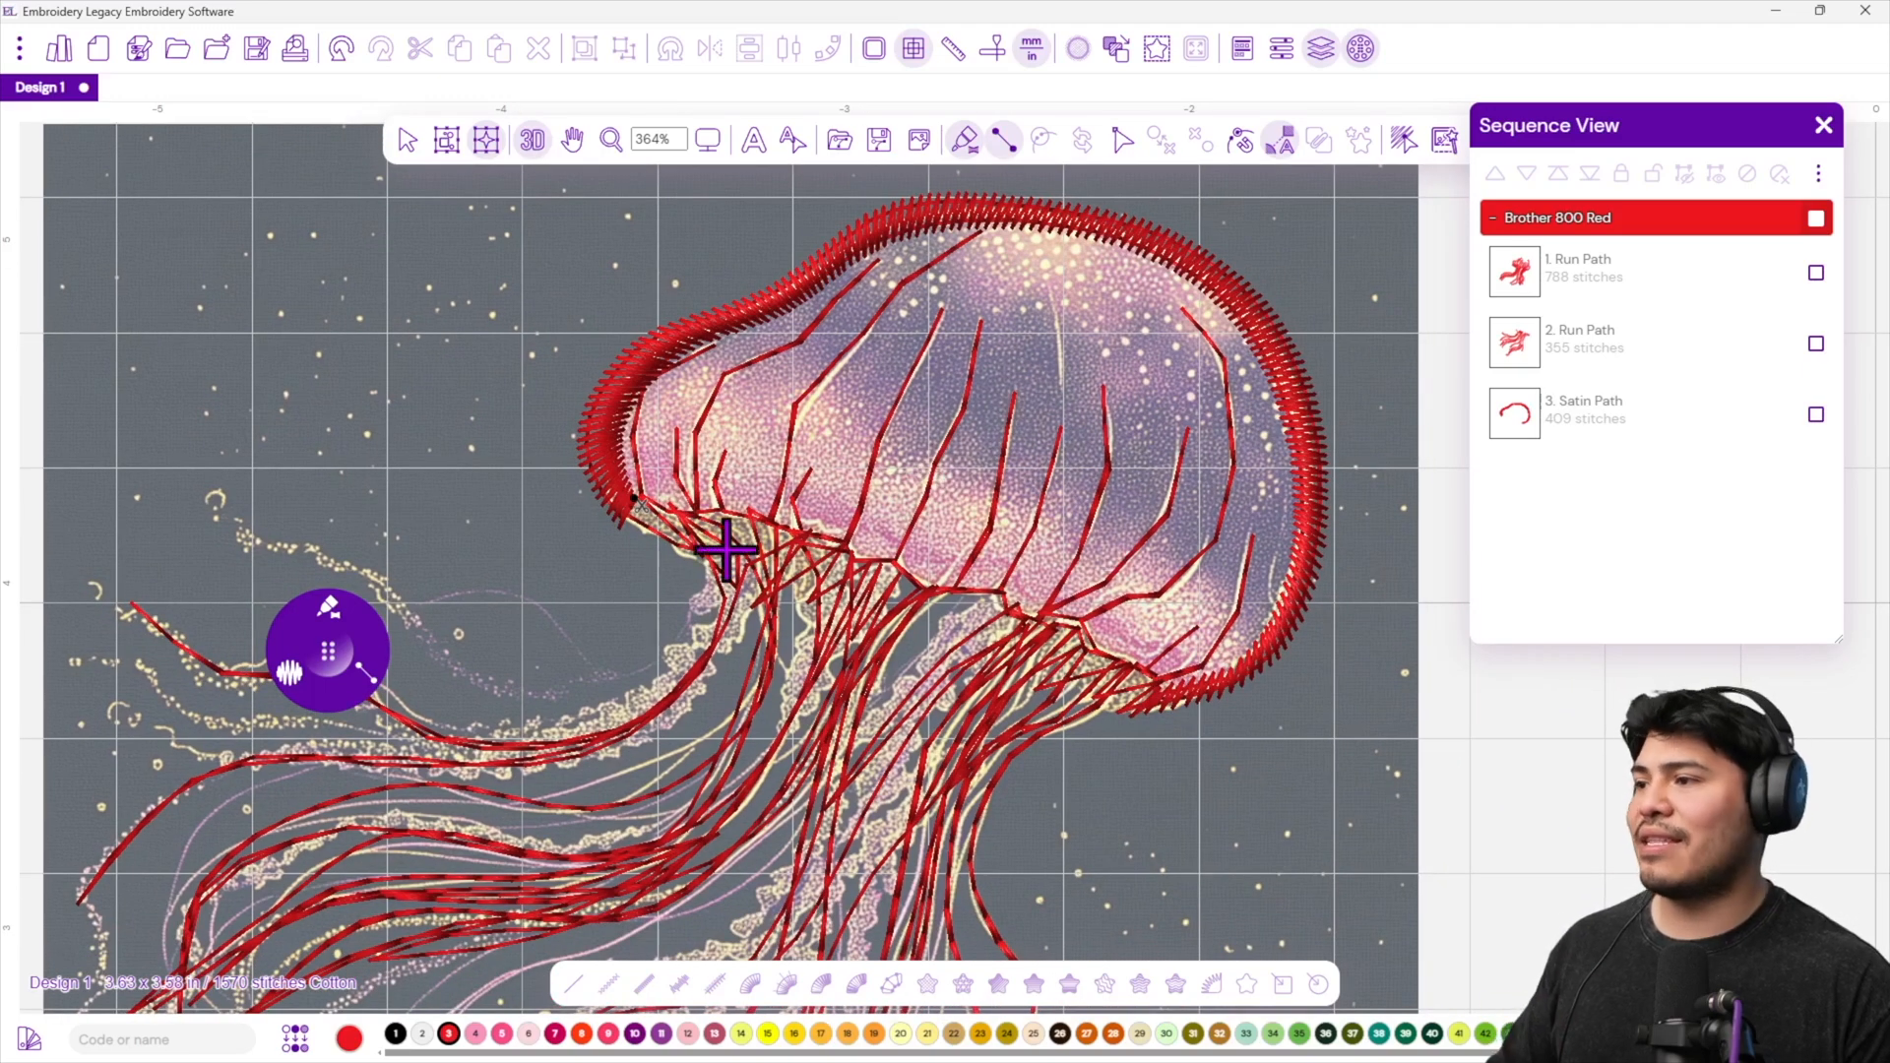
left_click(633, 502)
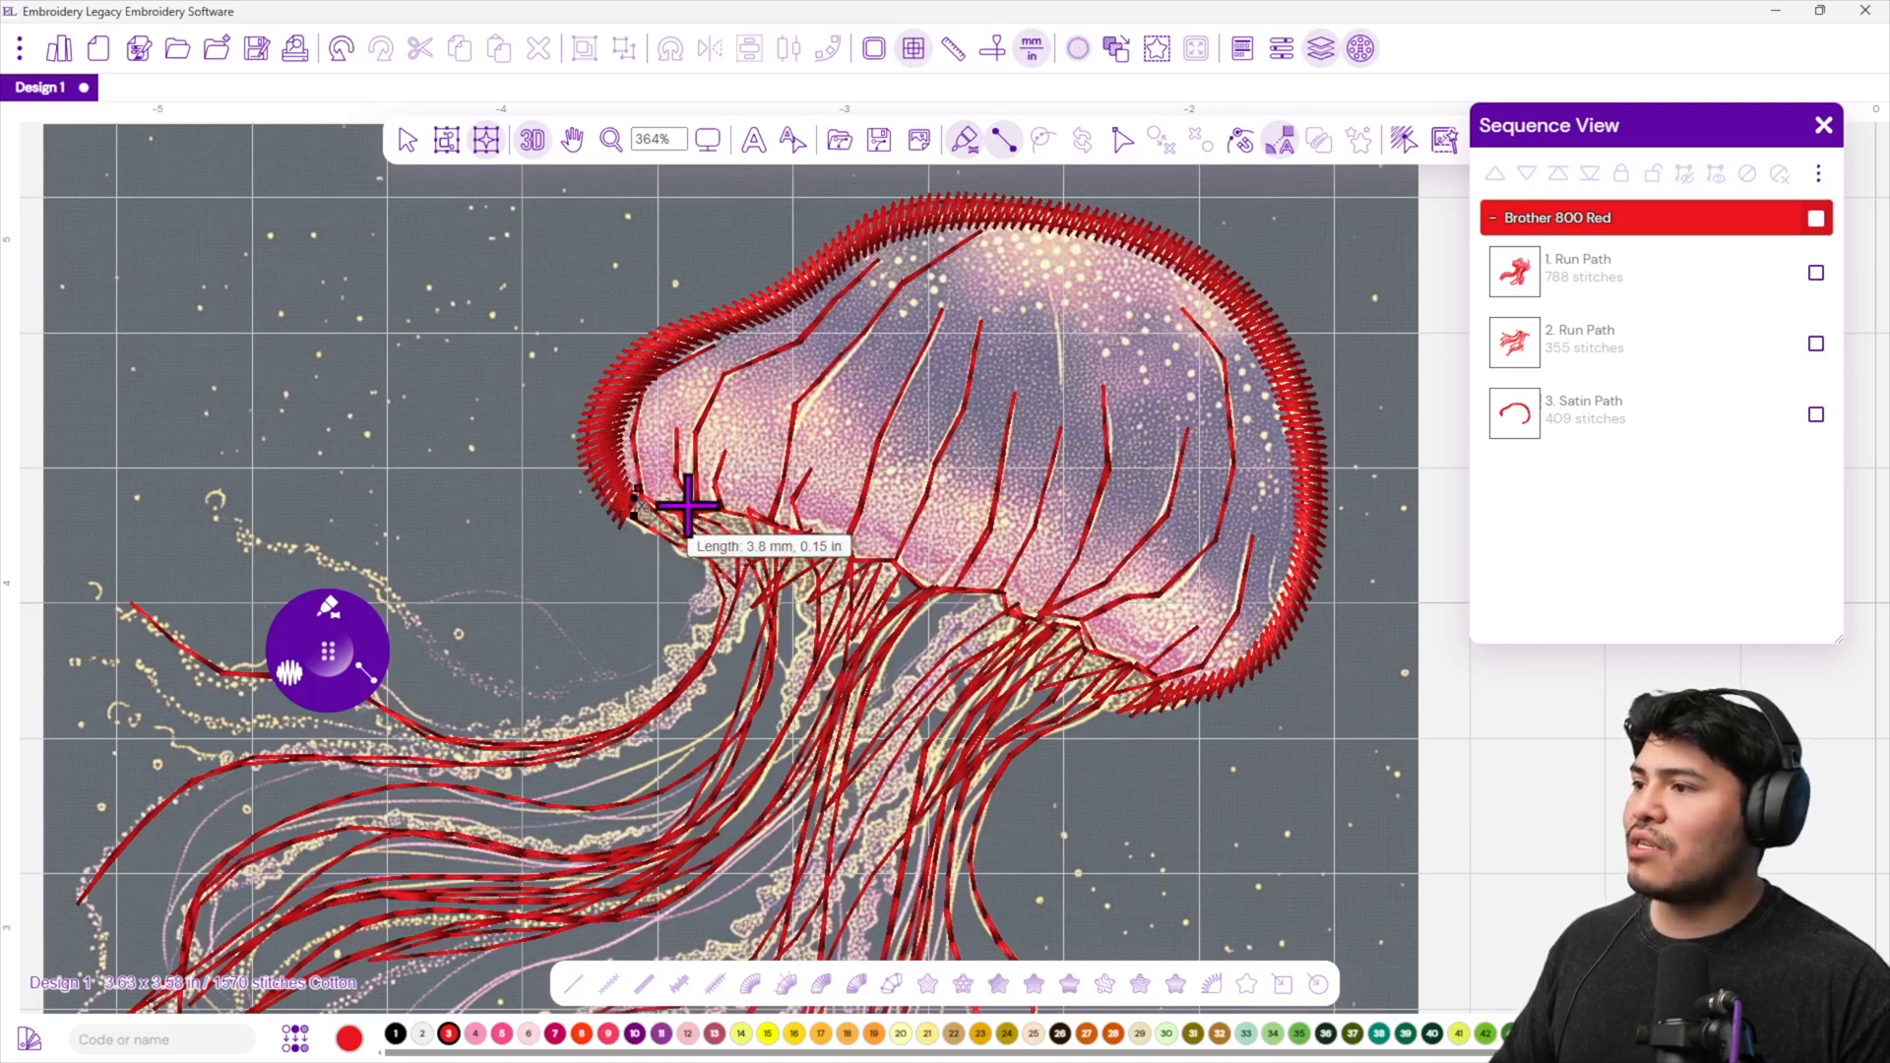
left_click(687, 504)
left_click(743, 512)
left_click(803, 537)
left_click(877, 543)
left_click(925, 571)
left_click(892, 590)
left_click(963, 588)
left_click(936, 607)
left_click(1023, 592)
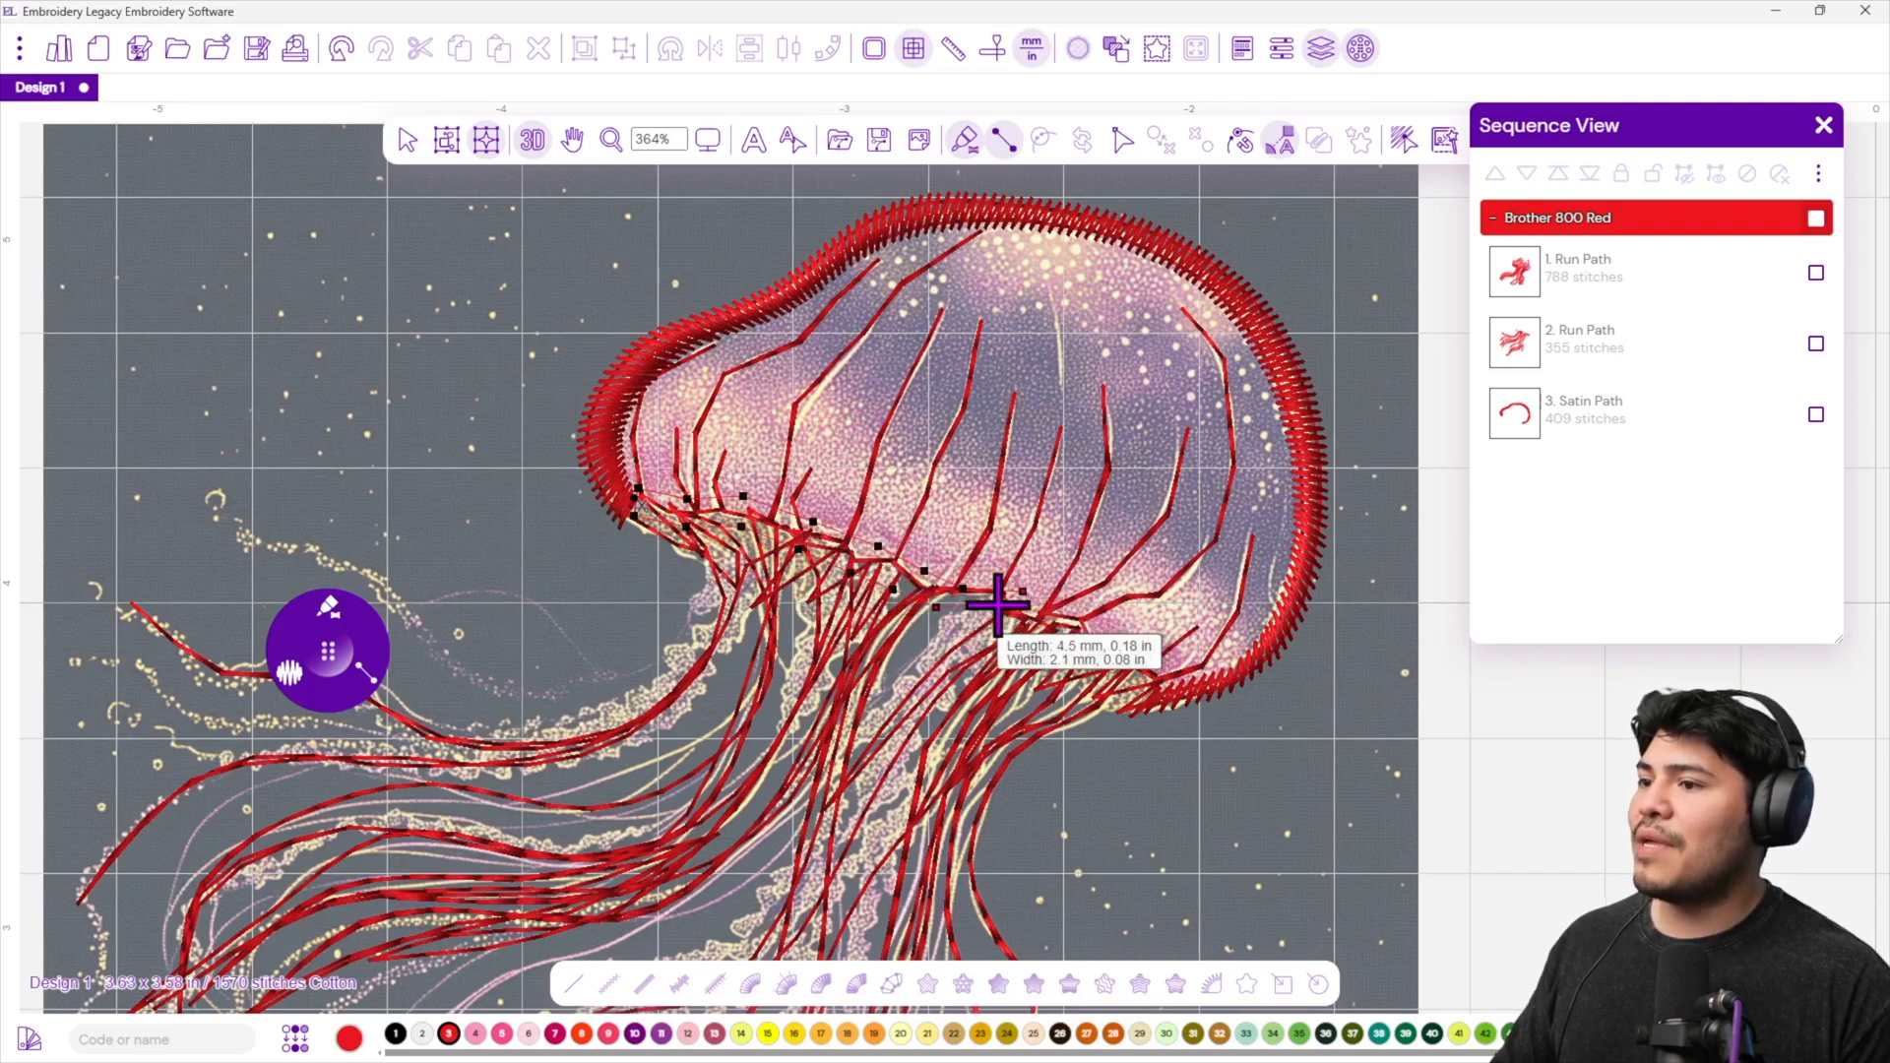
key("Return")
Create another satin column along the rest of the lower rim, from past the centre to the right corner.
left_click(1014, 597)
left_click(1011, 628)
left_click(1062, 613)
left_click(1056, 641)
left_click(1099, 626)
left_click(1100, 655)
left_click(1128, 653)
left_click(1091, 677)
left_click(1169, 682)
left_click(1128, 708)
key("Return")
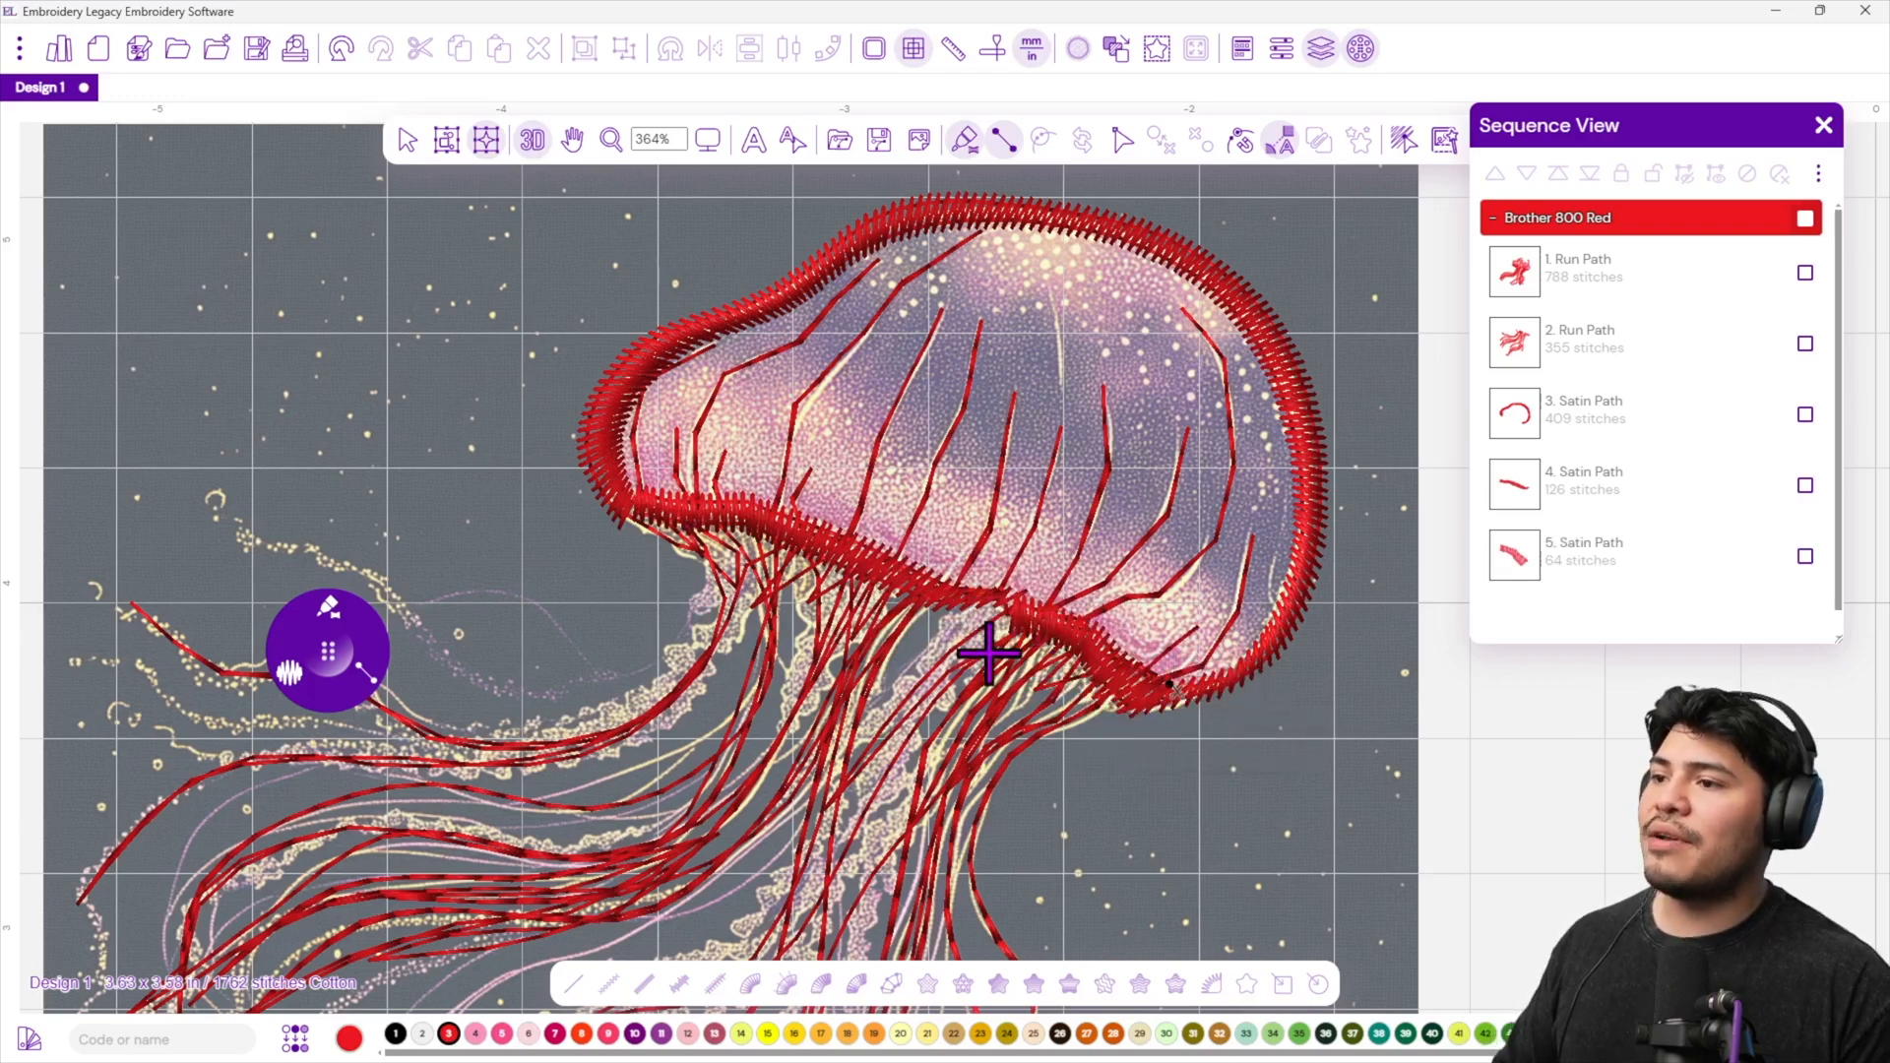
Set the density for new satin columns to 1 mm.
scroll(987, 652, "down", 5)
scroll(1000, 738, "up", 4)
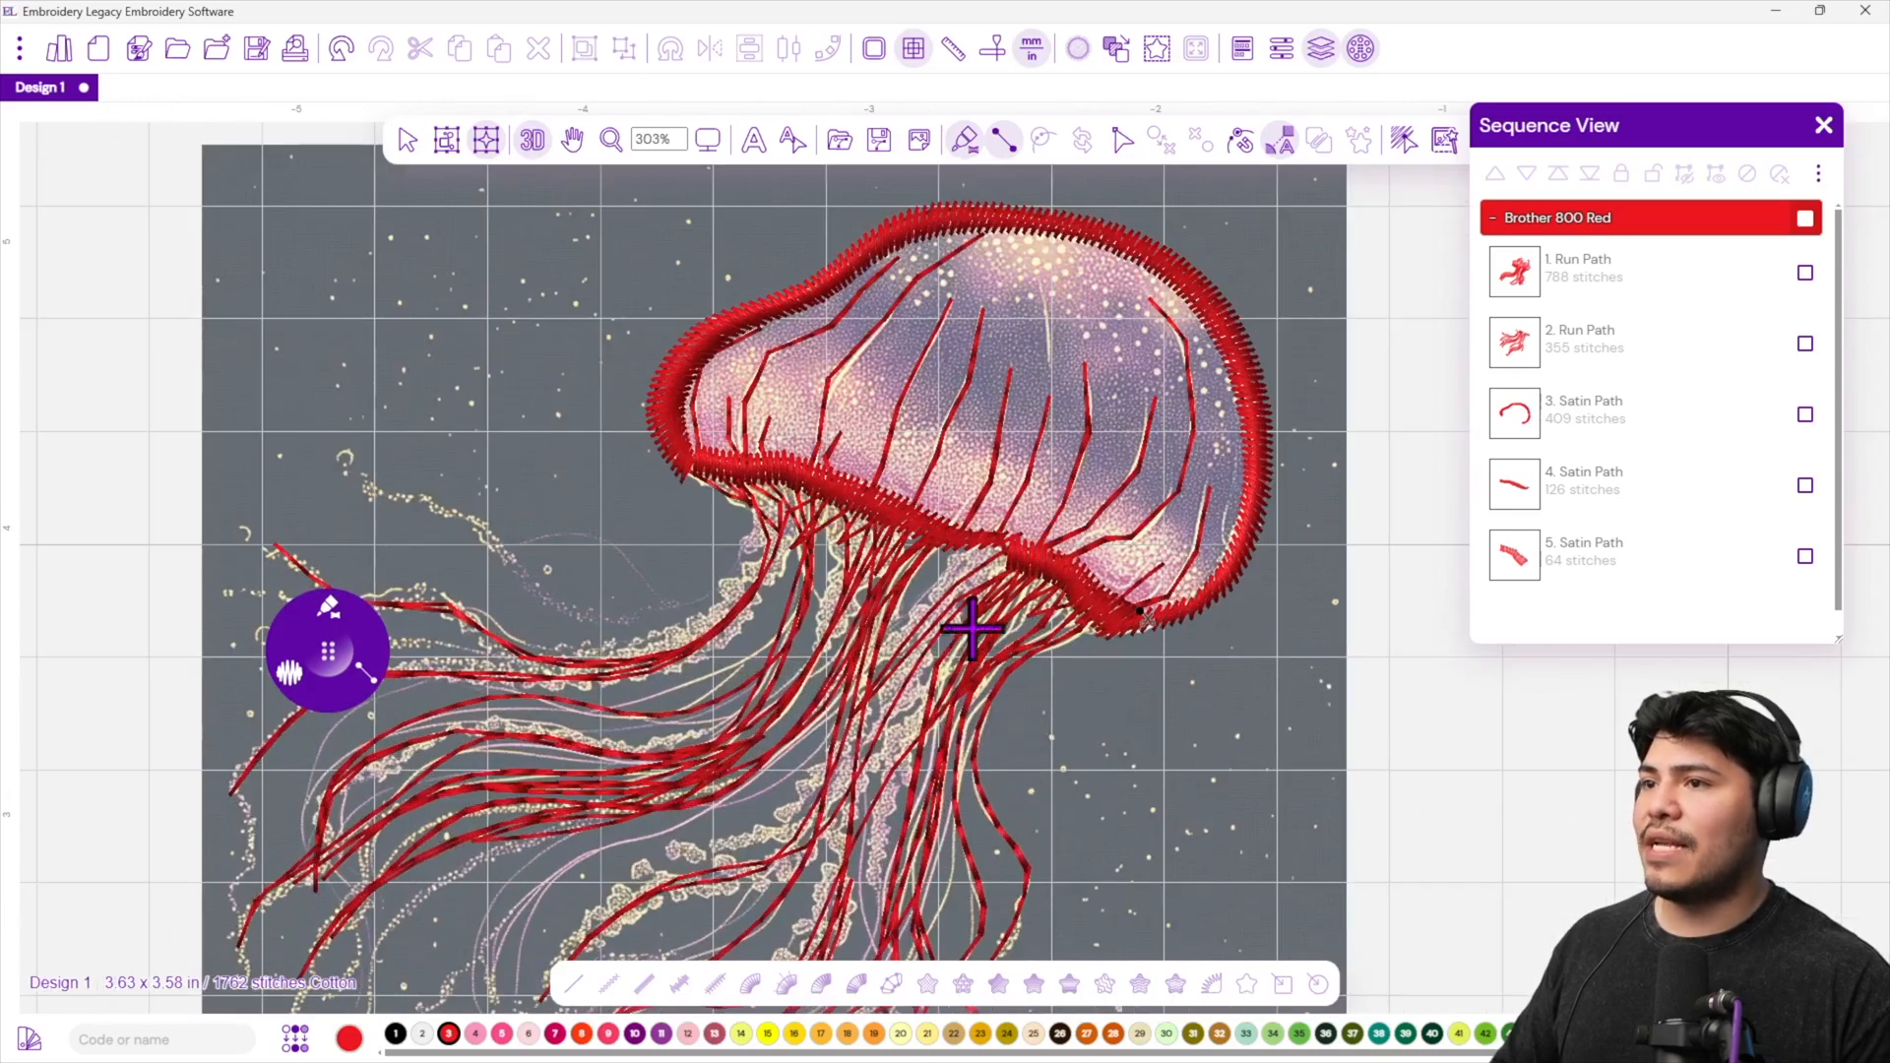
scroll(984, 669, "down", 3)
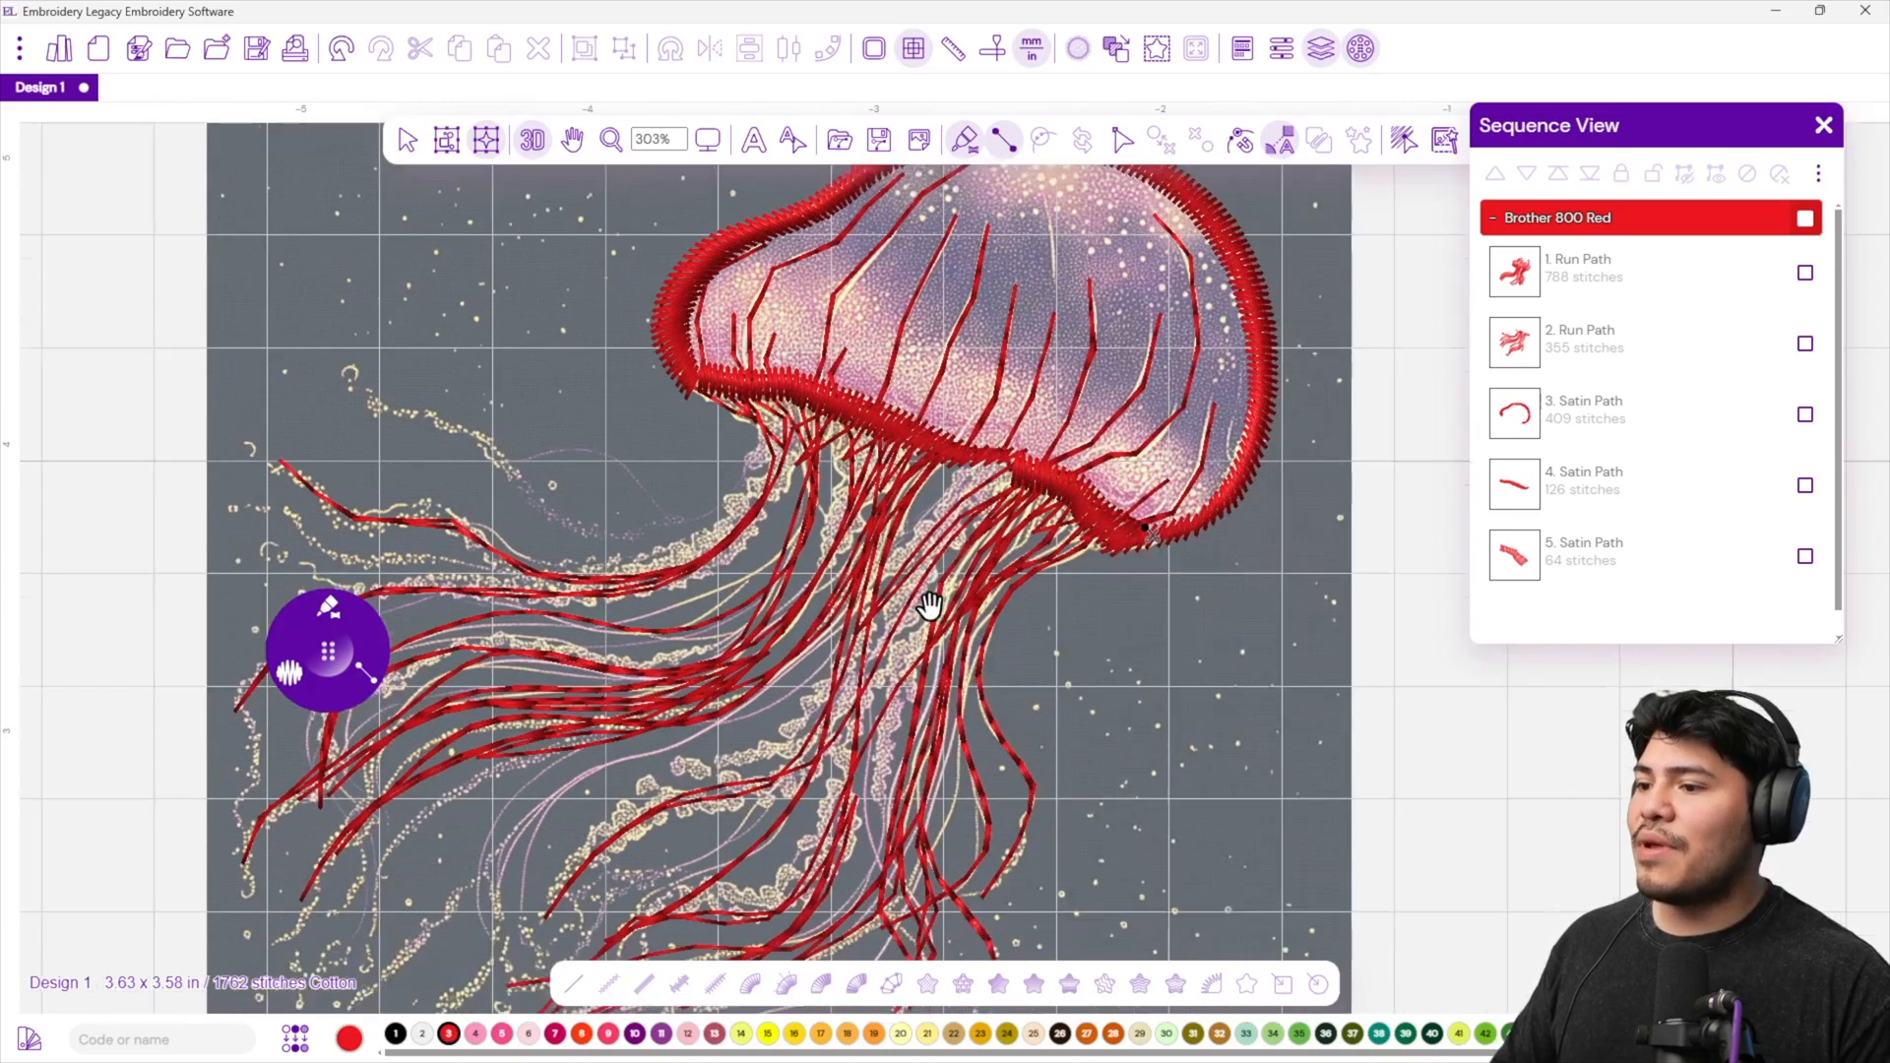
scroll(1042, 630, "down", 2)
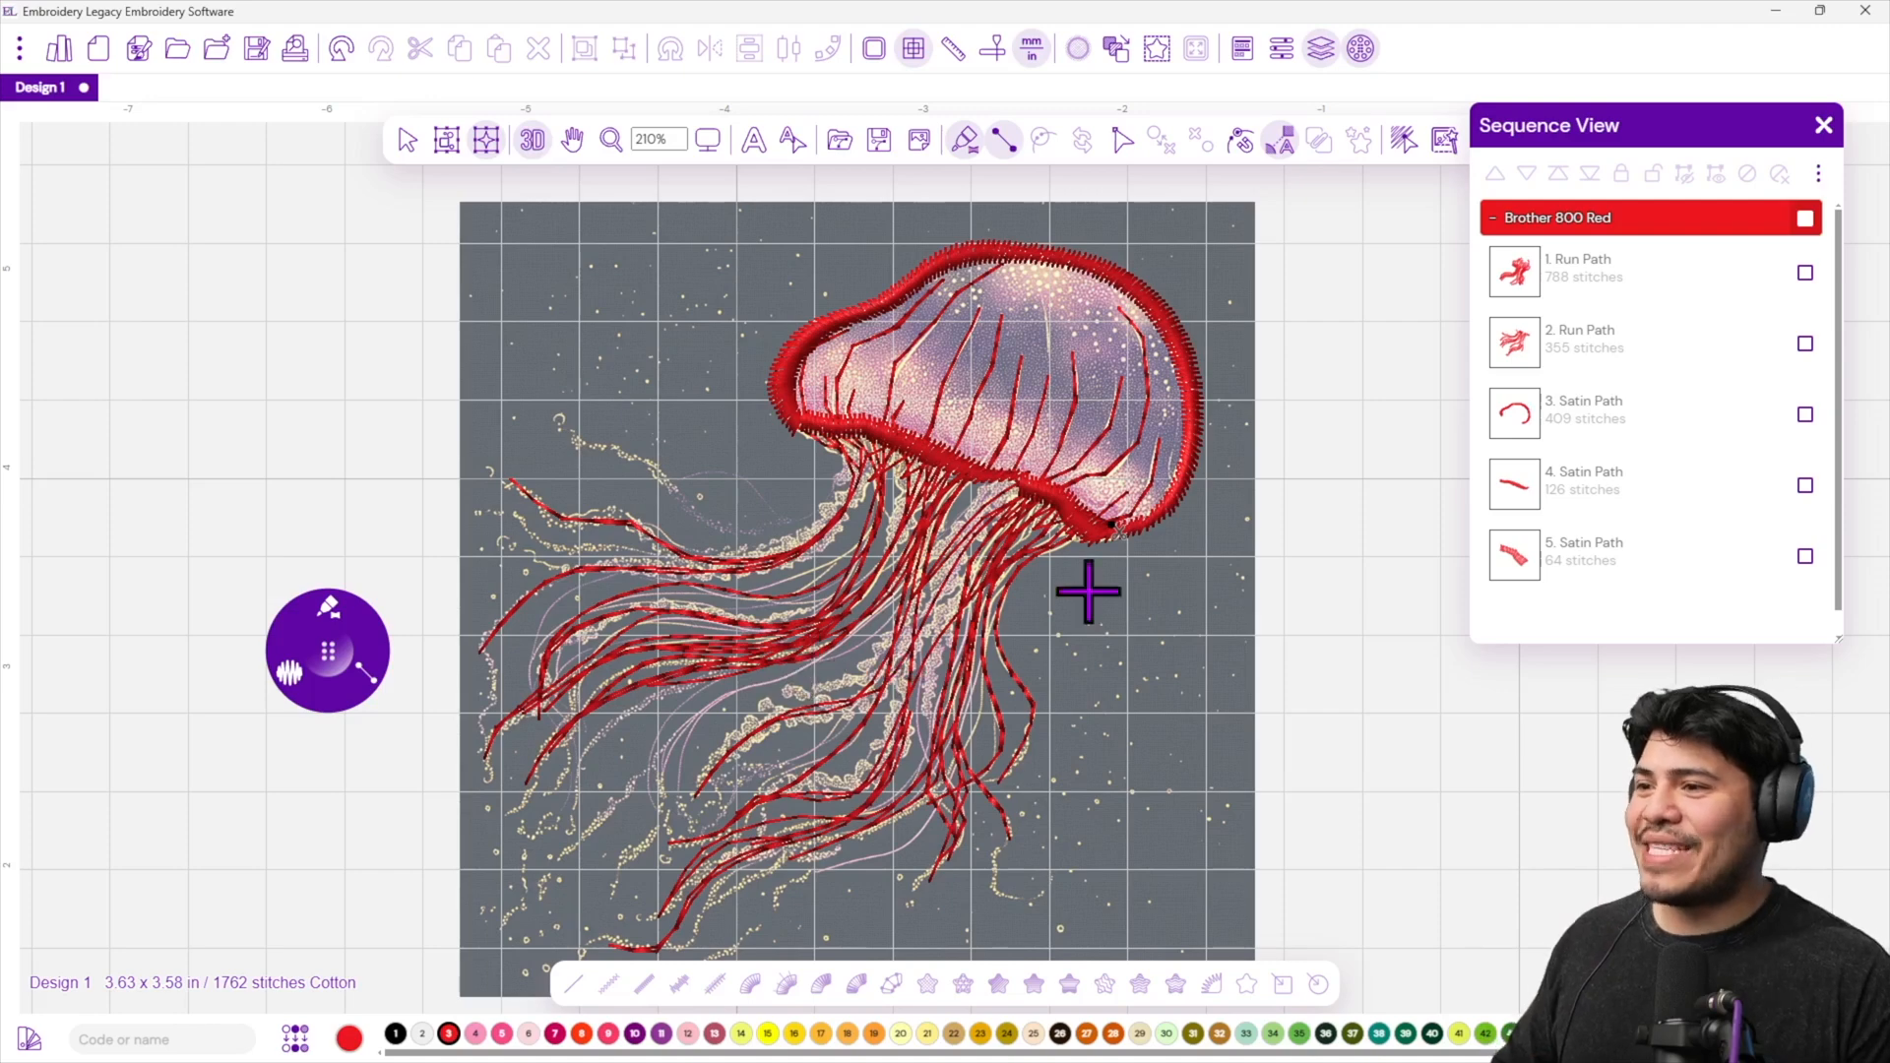
scroll(1025, 703, "up", 2)
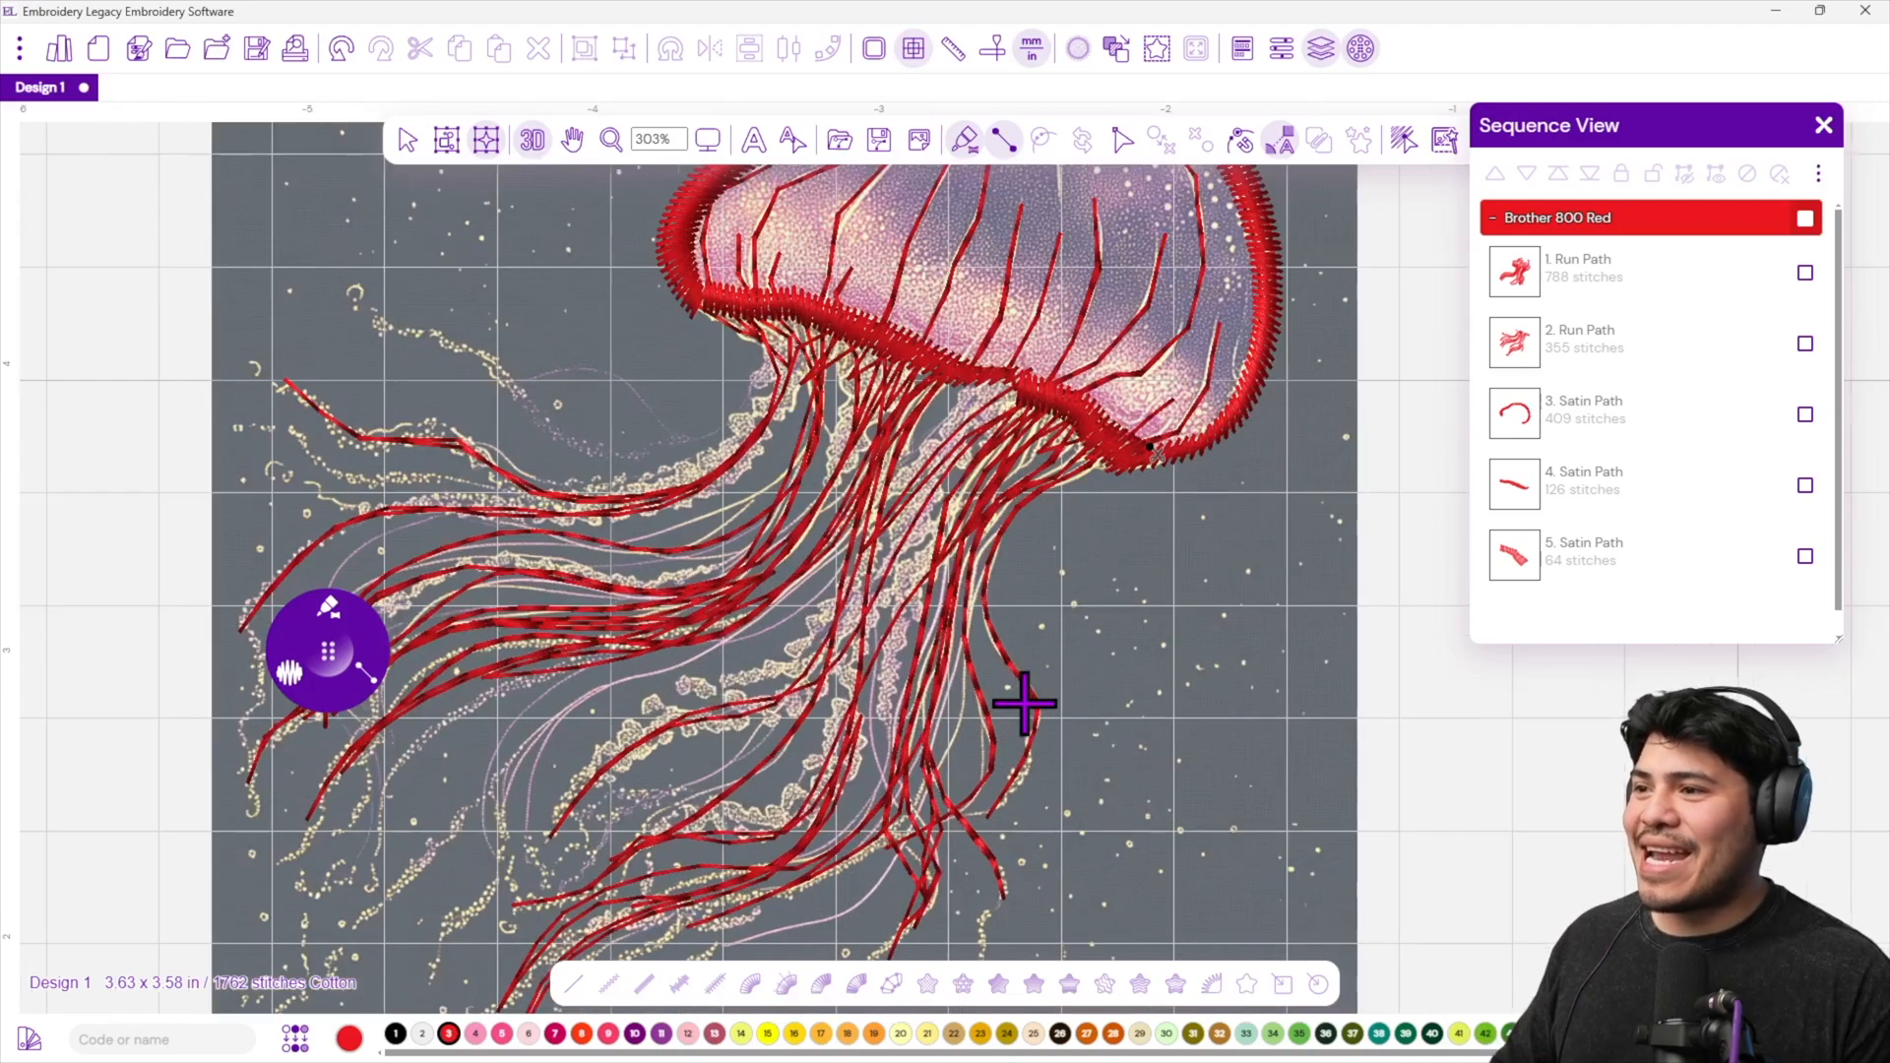
left_click(295, 679)
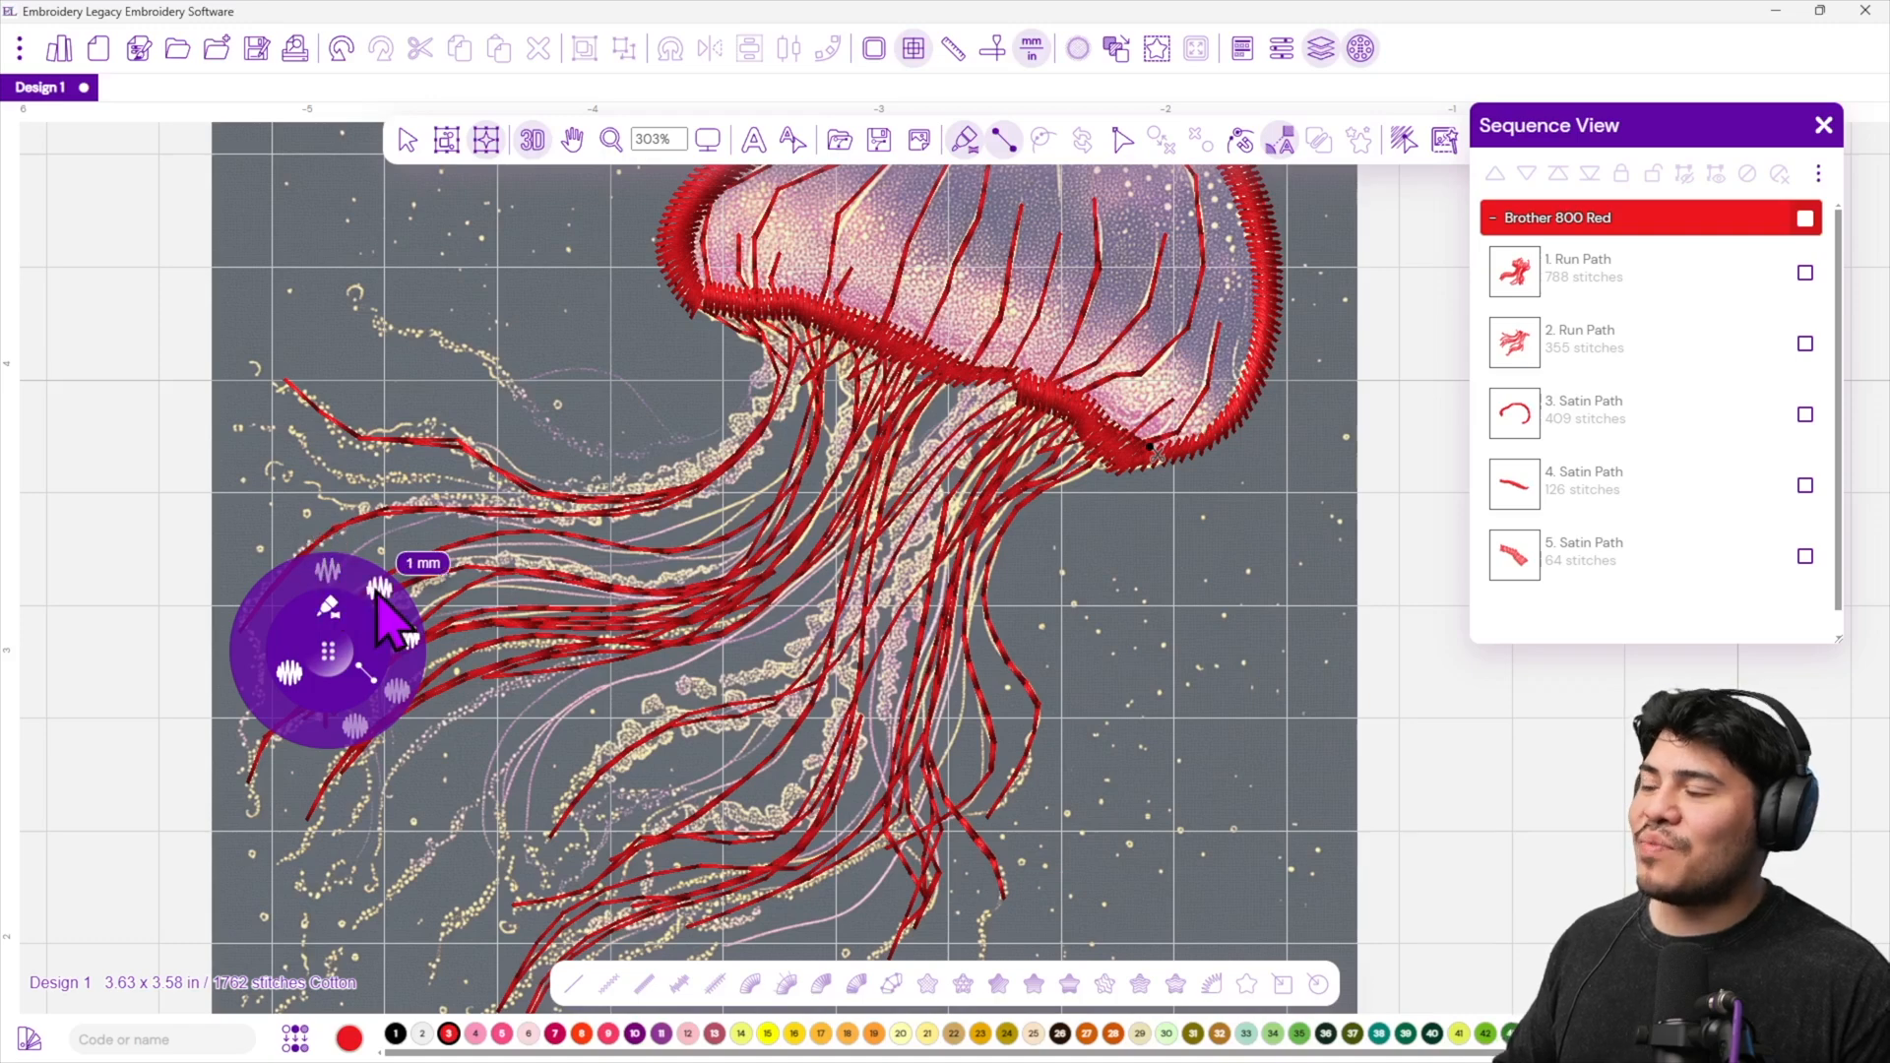
left_click(340, 585)
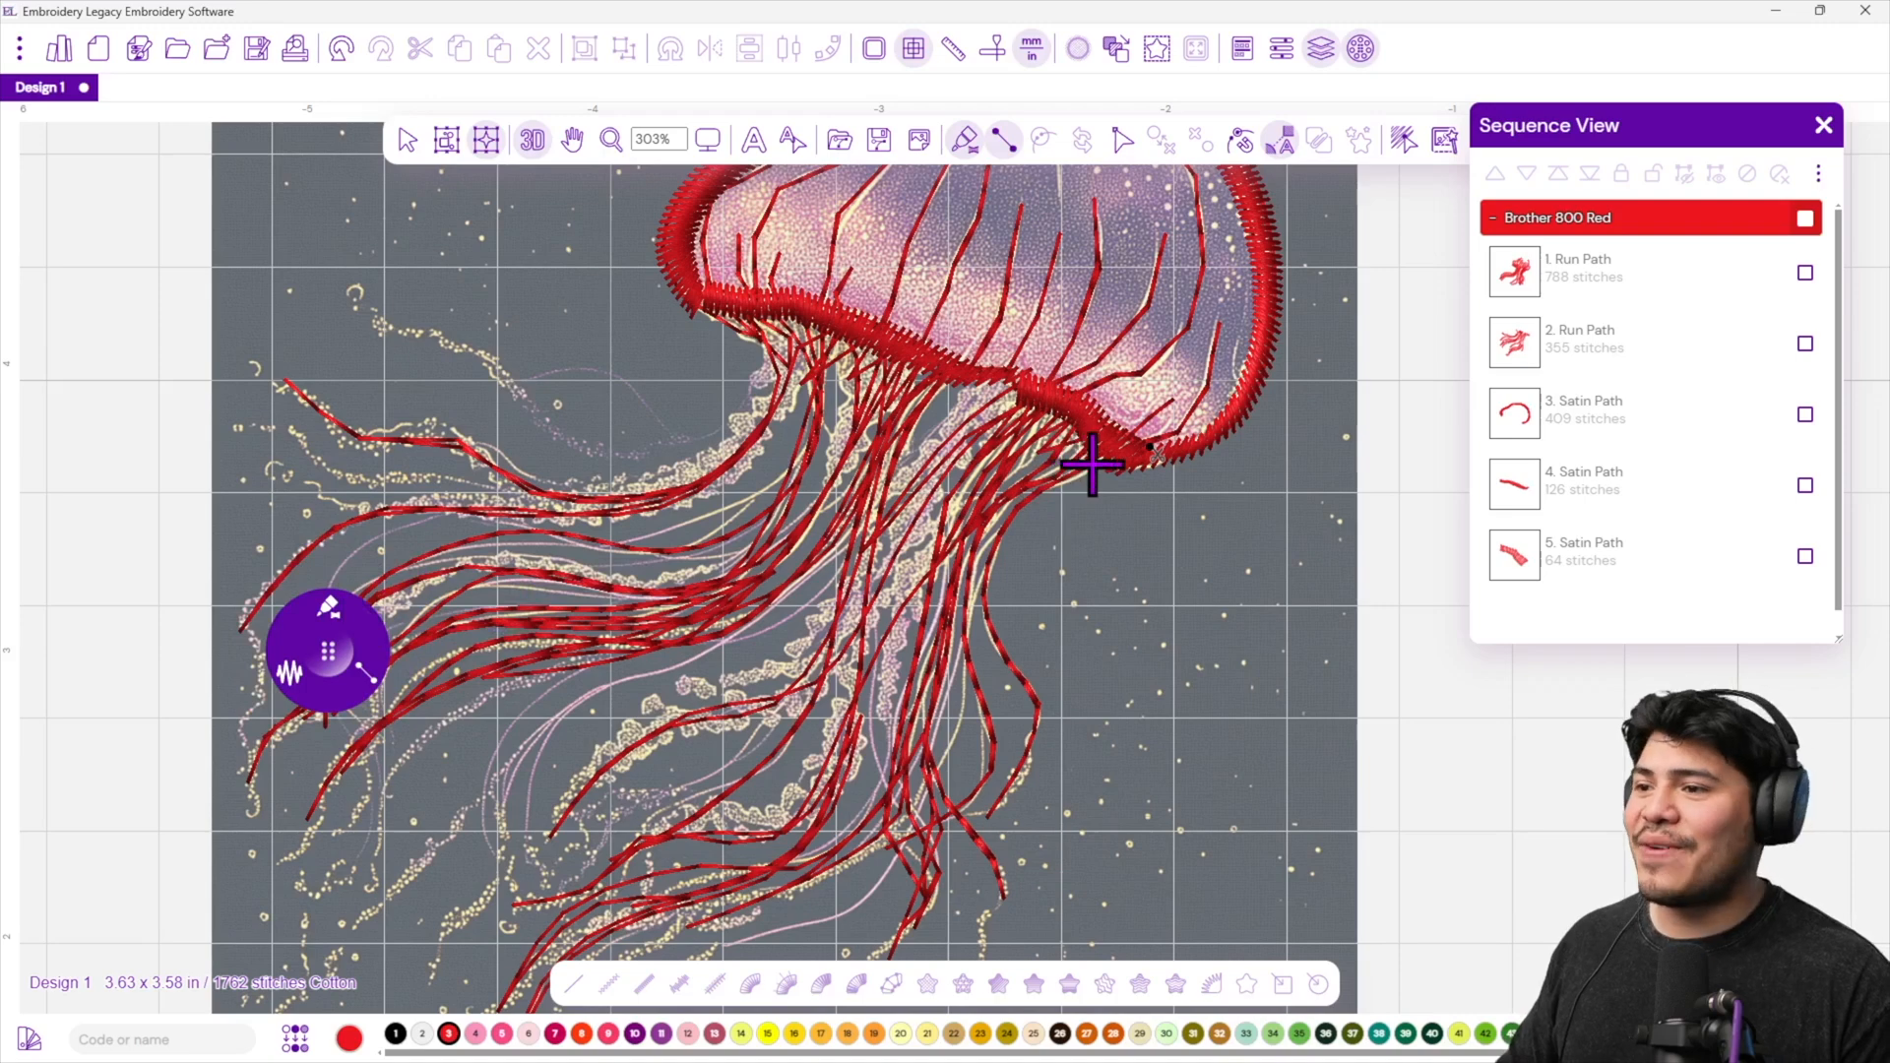
Start a satin column at the bell's lower-right rim and place point pairs about 2.5 mm apart down the rightmost tentacle's upper half.
scroll(1083, 460, "up", 1)
left_click(1063, 366)
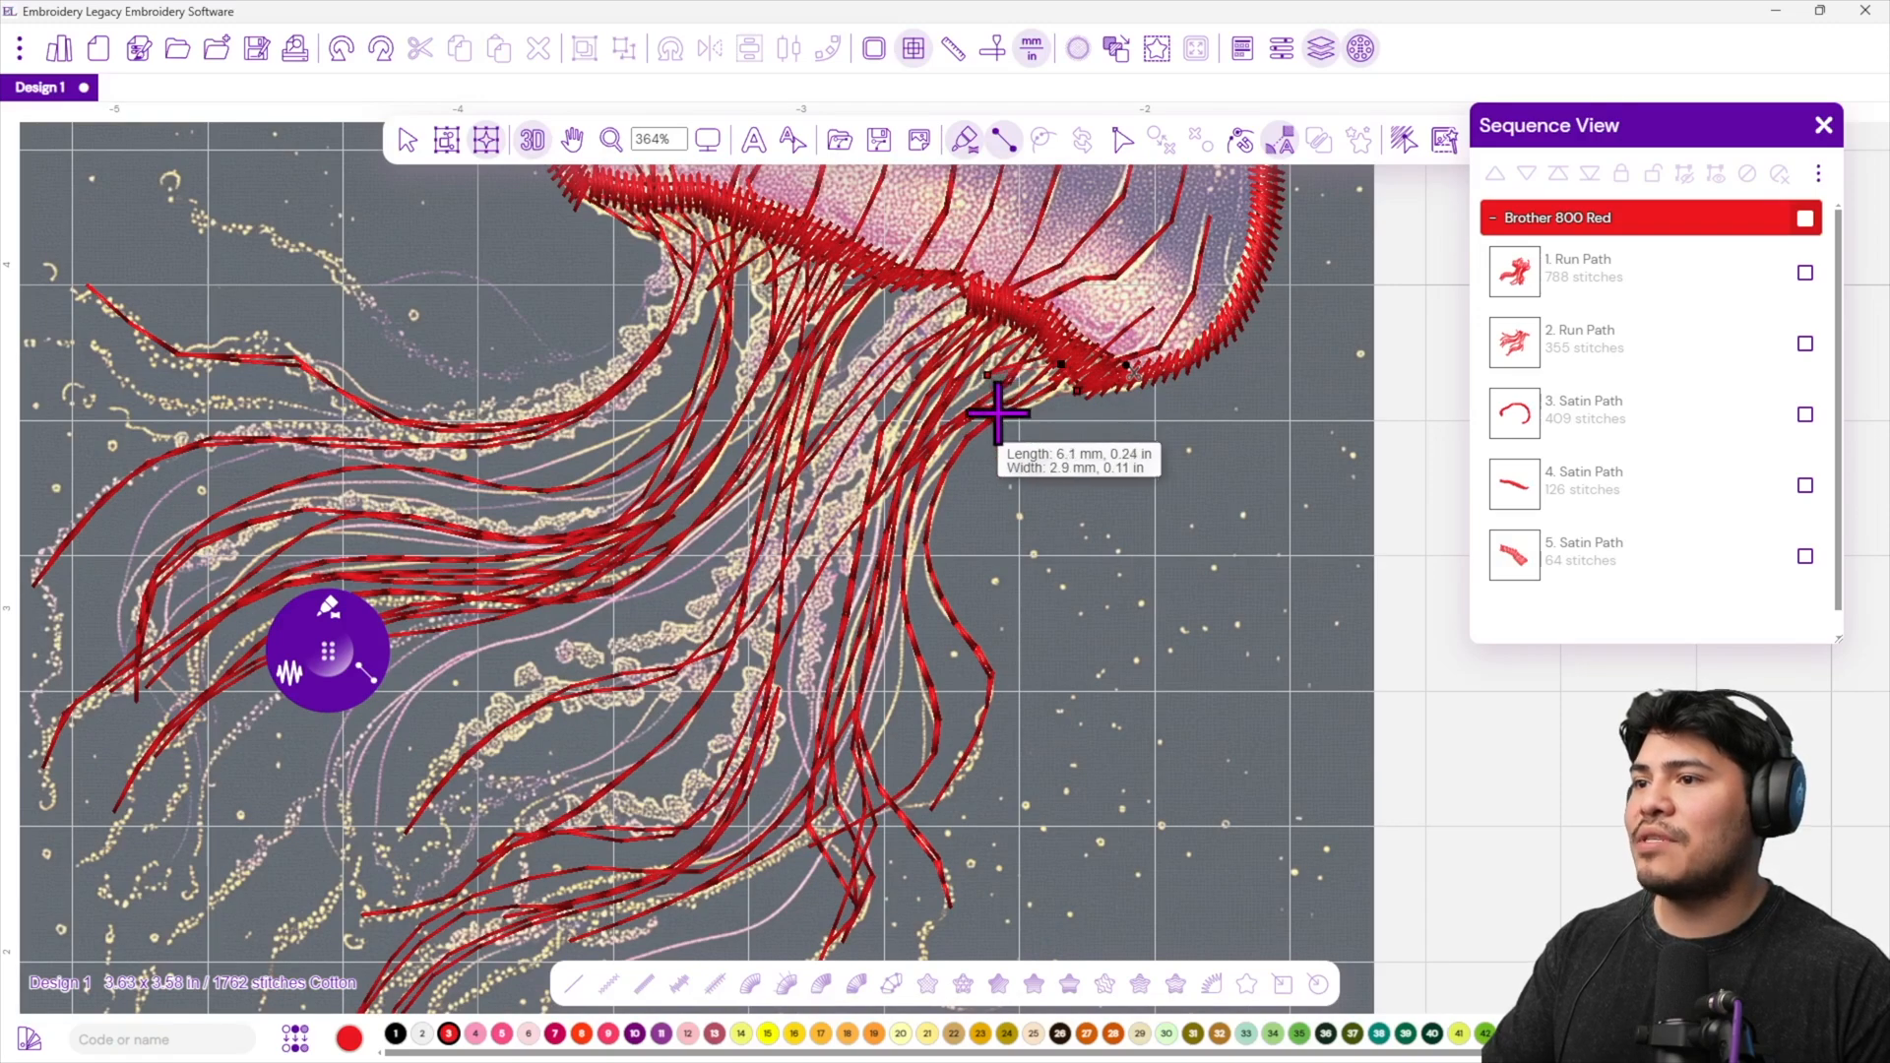
left_click(1019, 406)
left_click(956, 435)
left_click(964, 454)
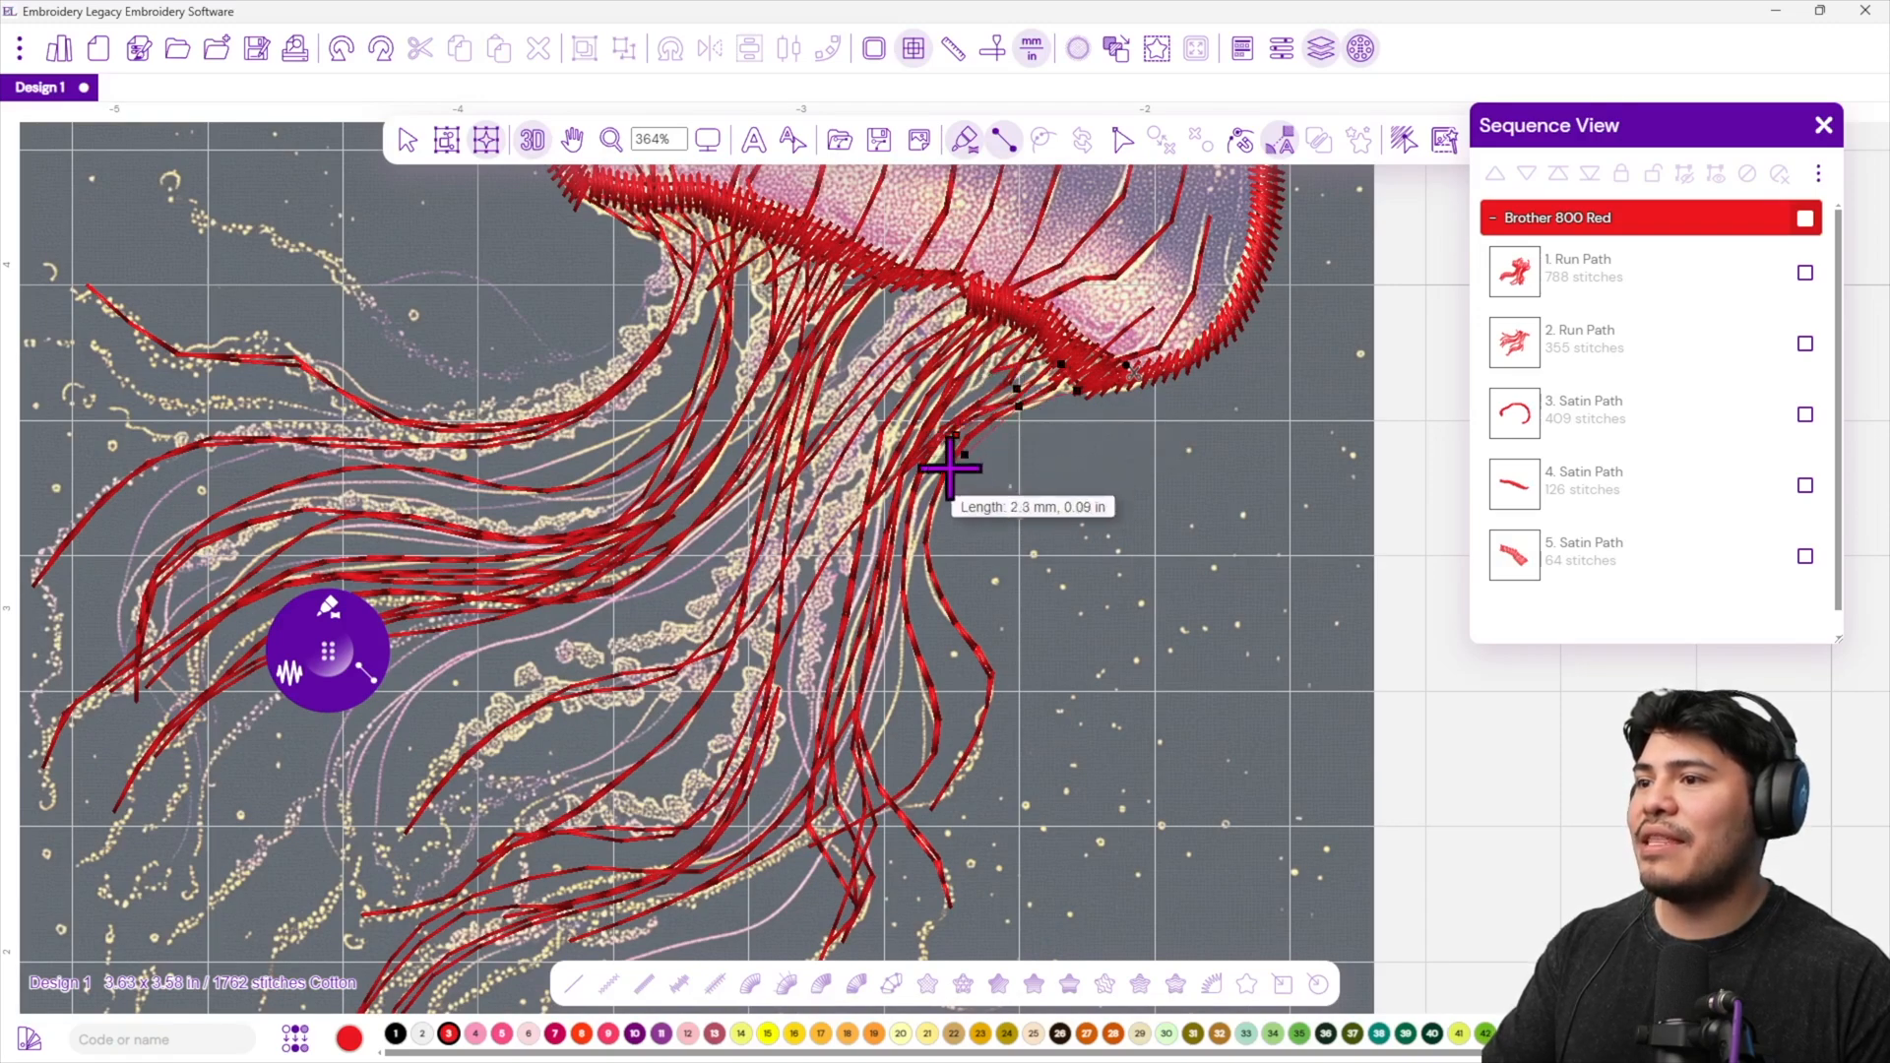
left_click(933, 533)
left_click(916, 595)
left_click(951, 602)
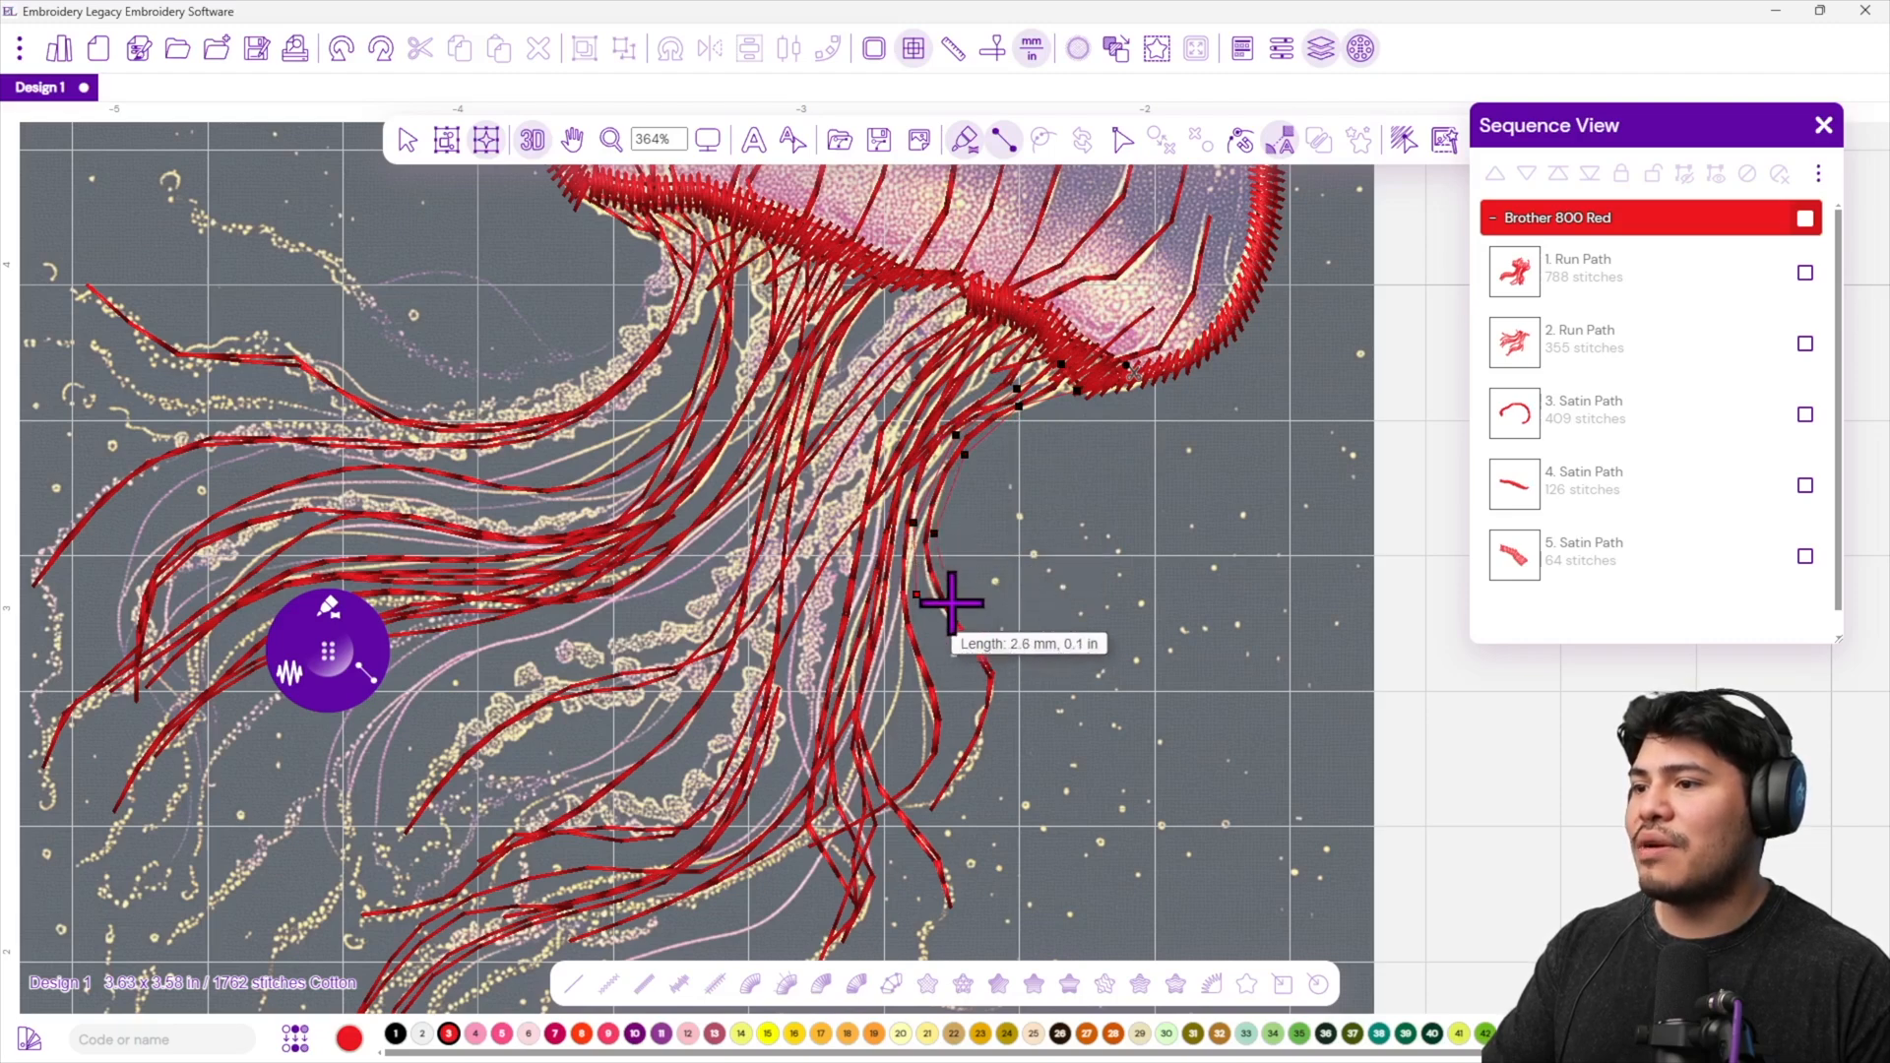
Continue the satin column around the rightmost tentacle's outward bend to its tip, widening to about 4 mm, and finish it.
left_click(968, 666)
left_click(1002, 674)
left_click(960, 750)
left_click(997, 739)
left_click(909, 816)
left_click(964, 808)
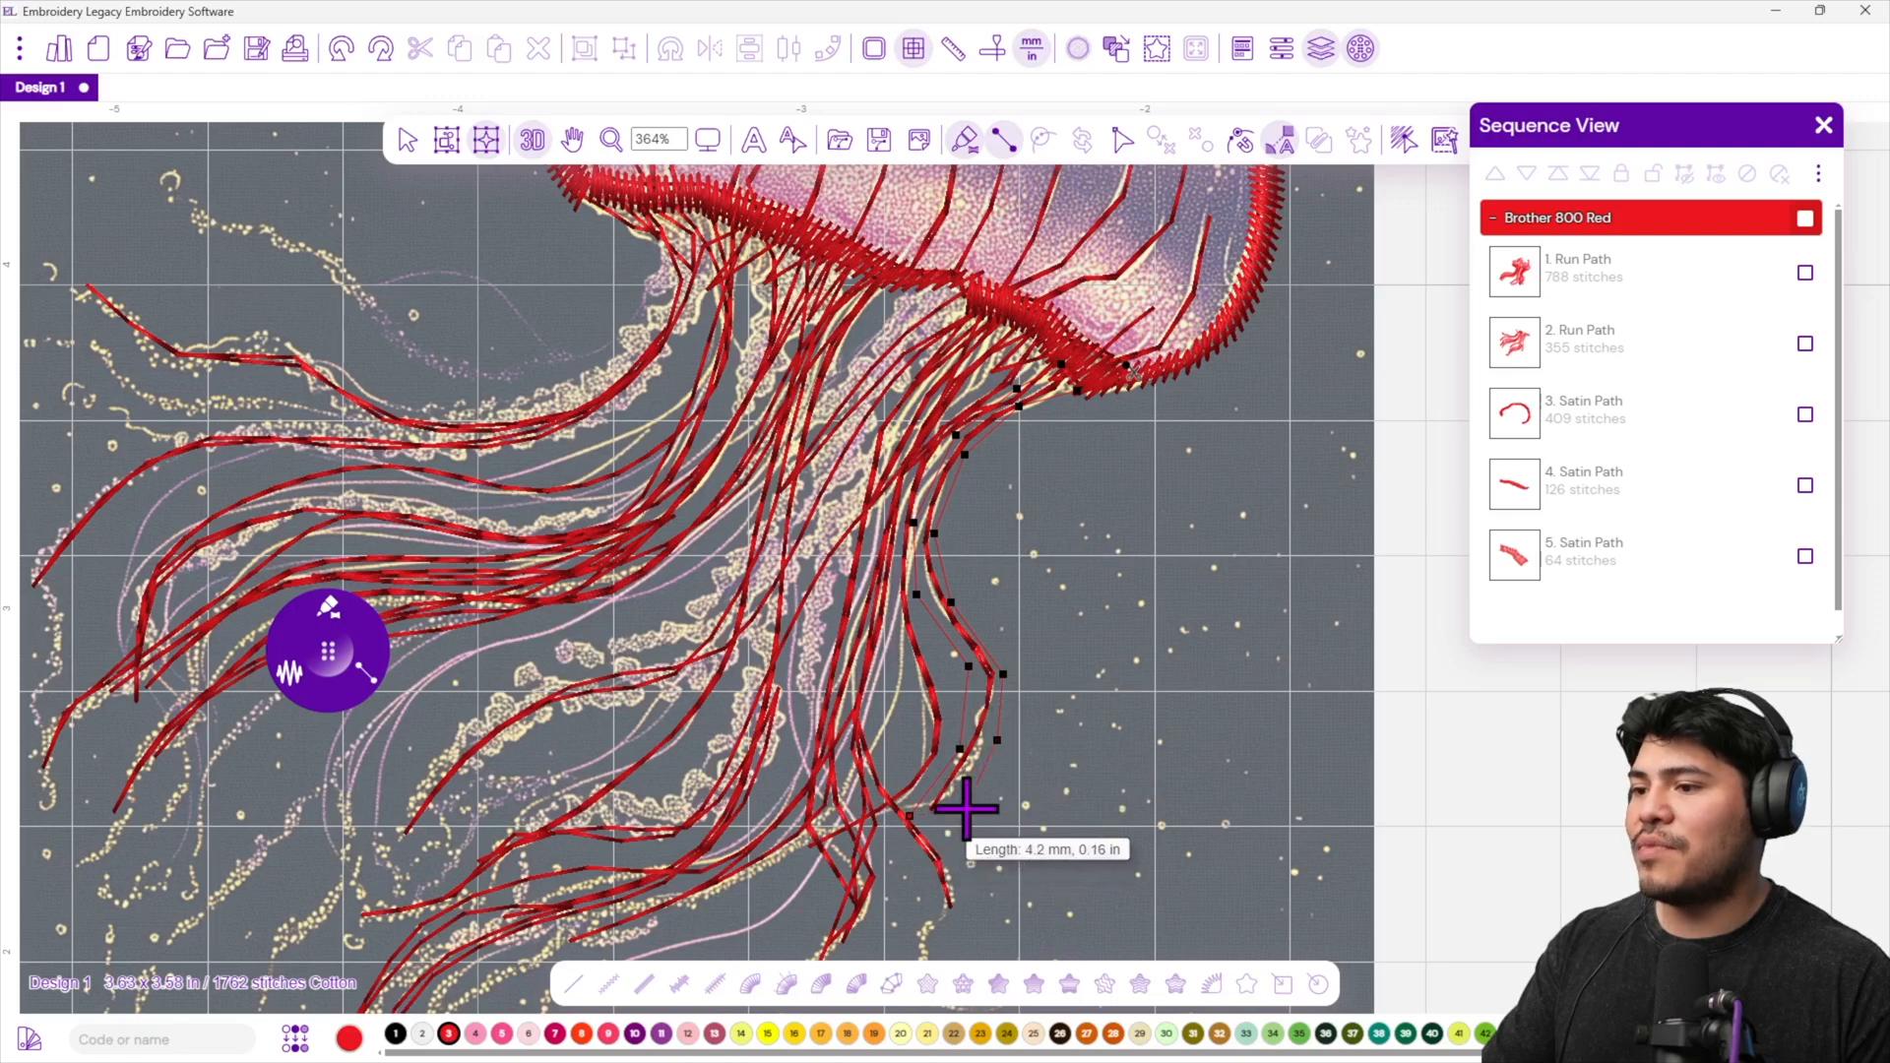
key("Return")
scroll(1026, 753, "down", 3)
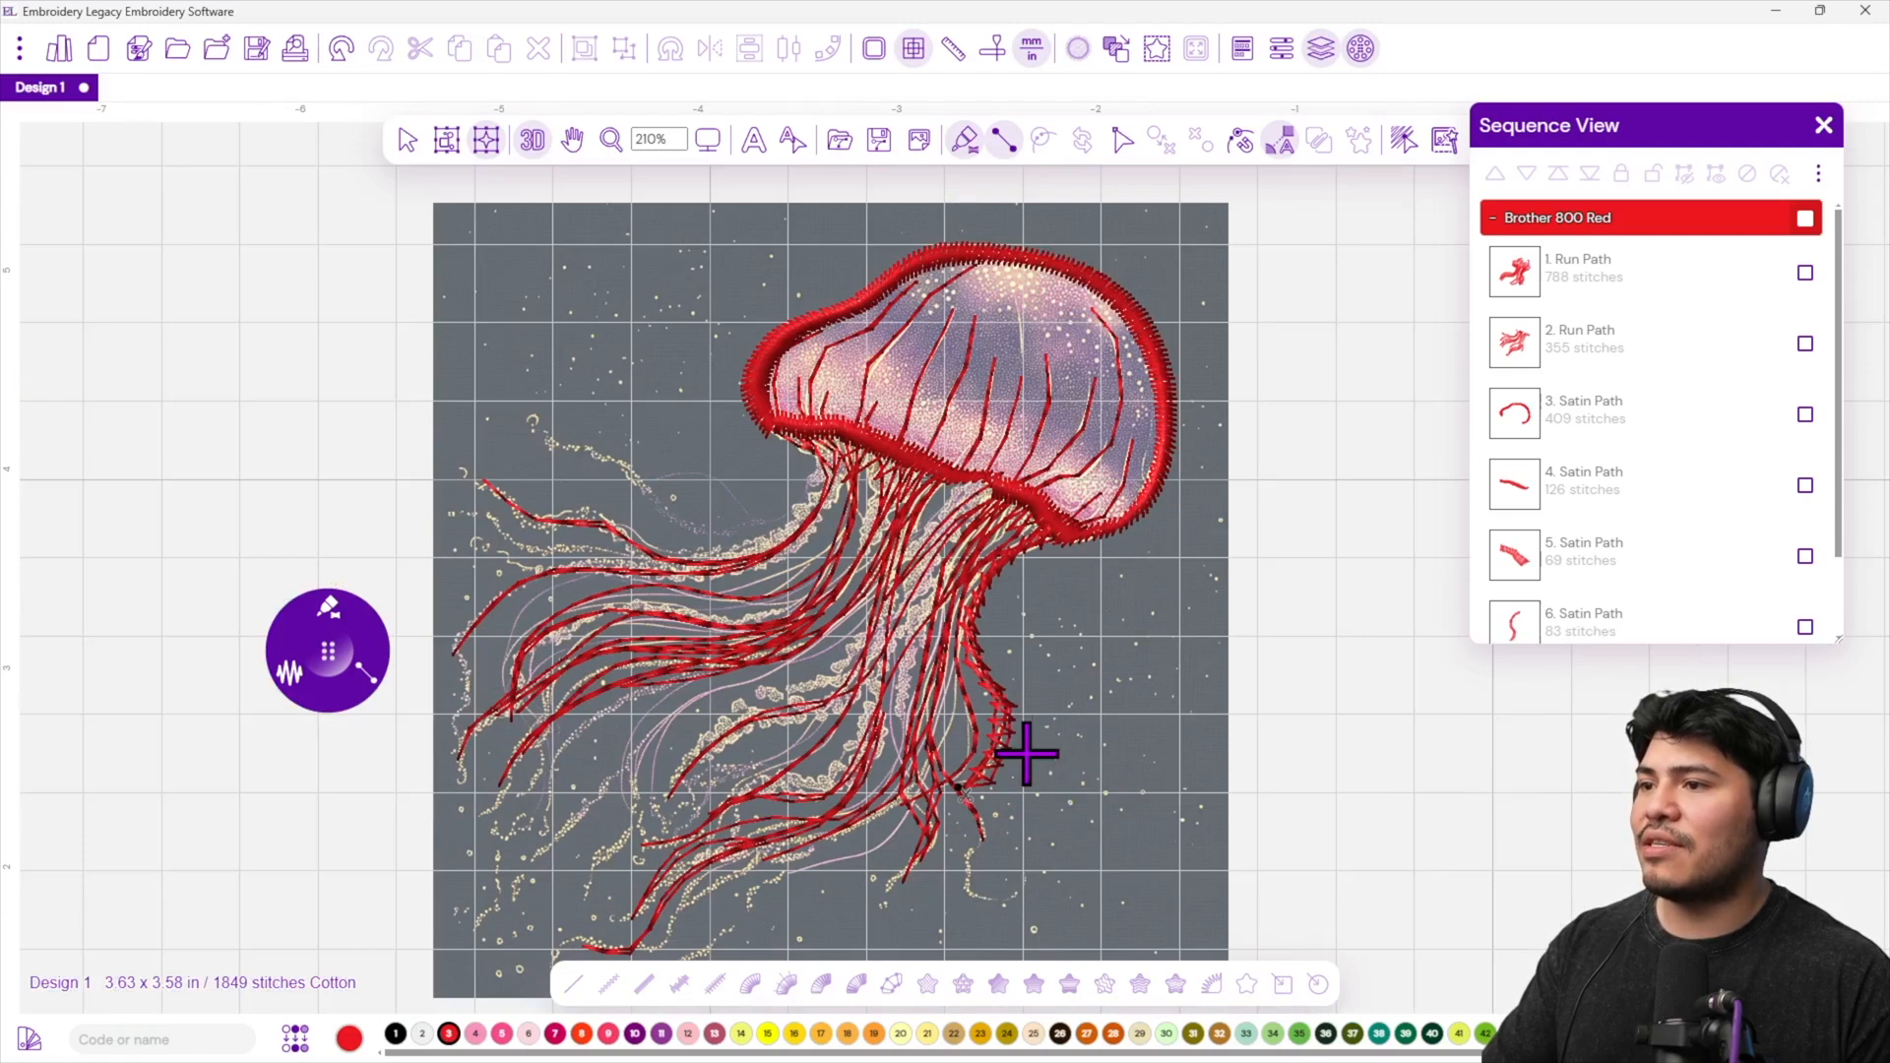
scroll(1006, 733, "up", 2)
Turn off the contour underlay for the two lower-rim satin columns and the right tentacle's satin column.
scroll(1679, 498, "down", 2)
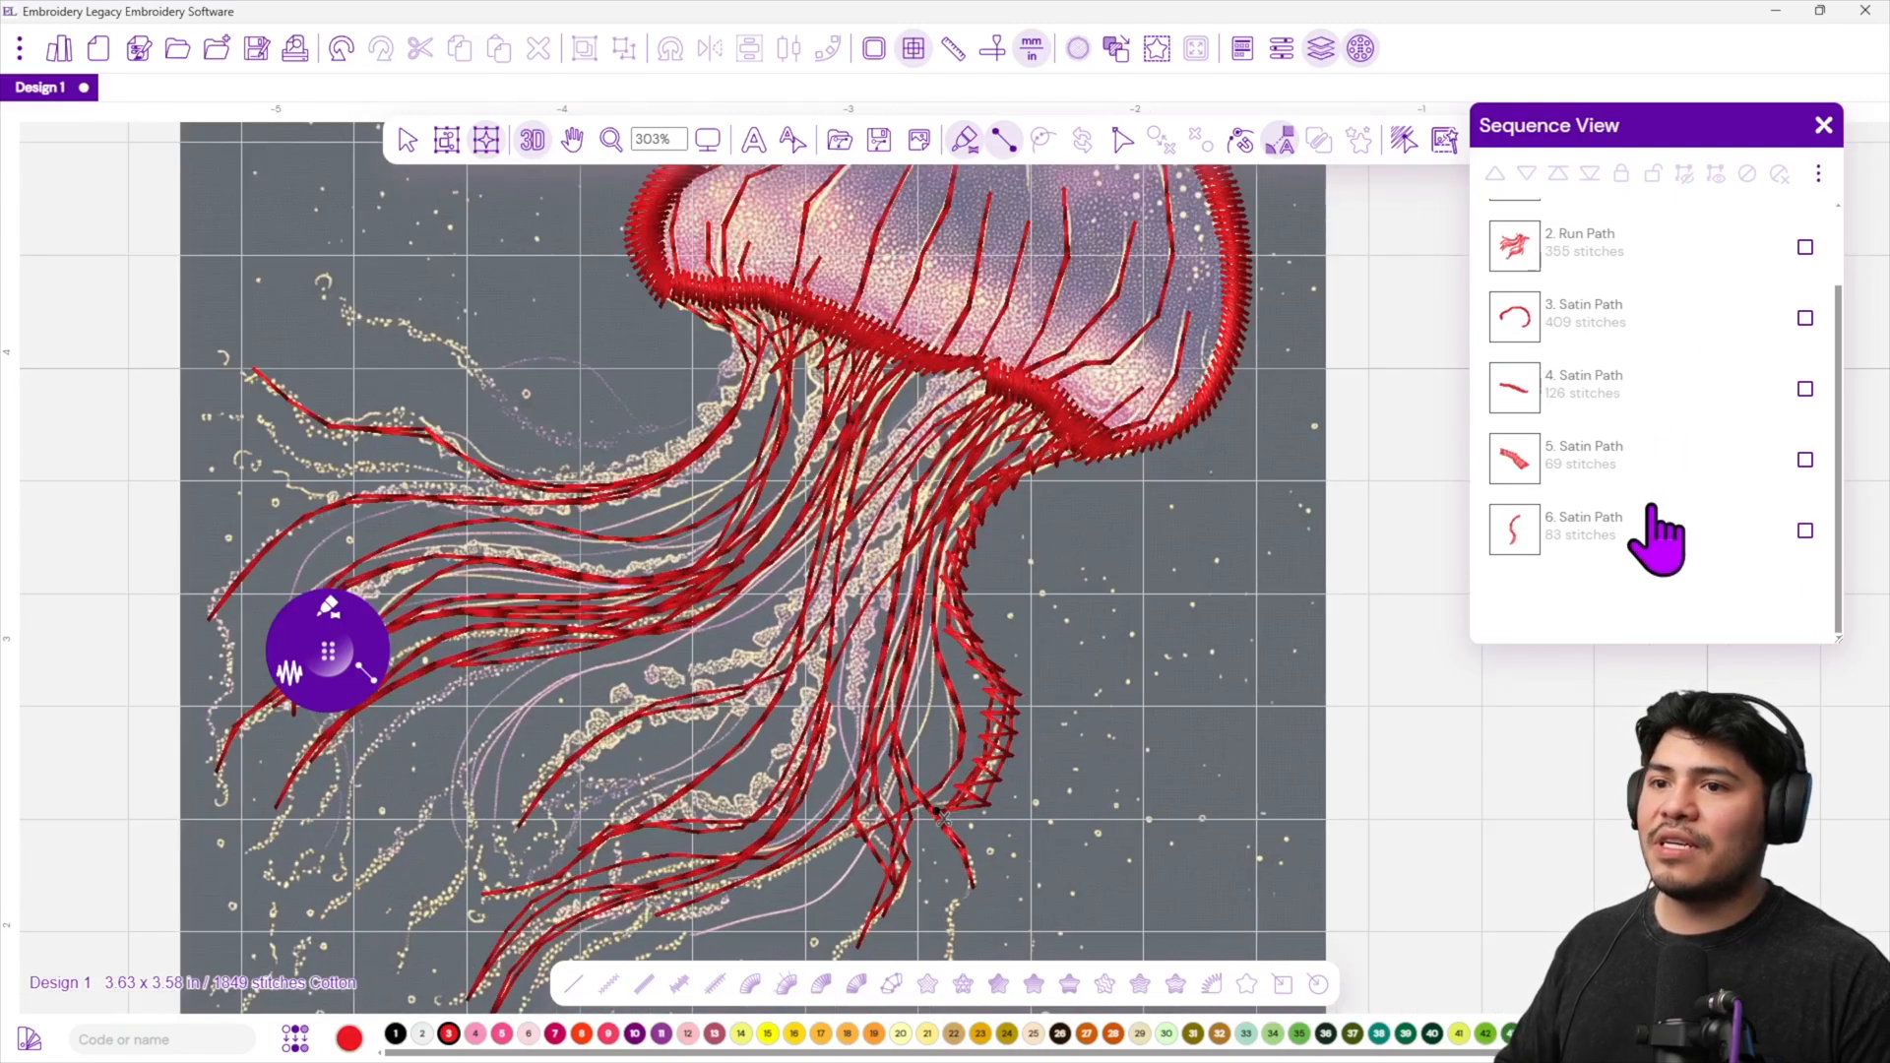
left_click(1647, 533)
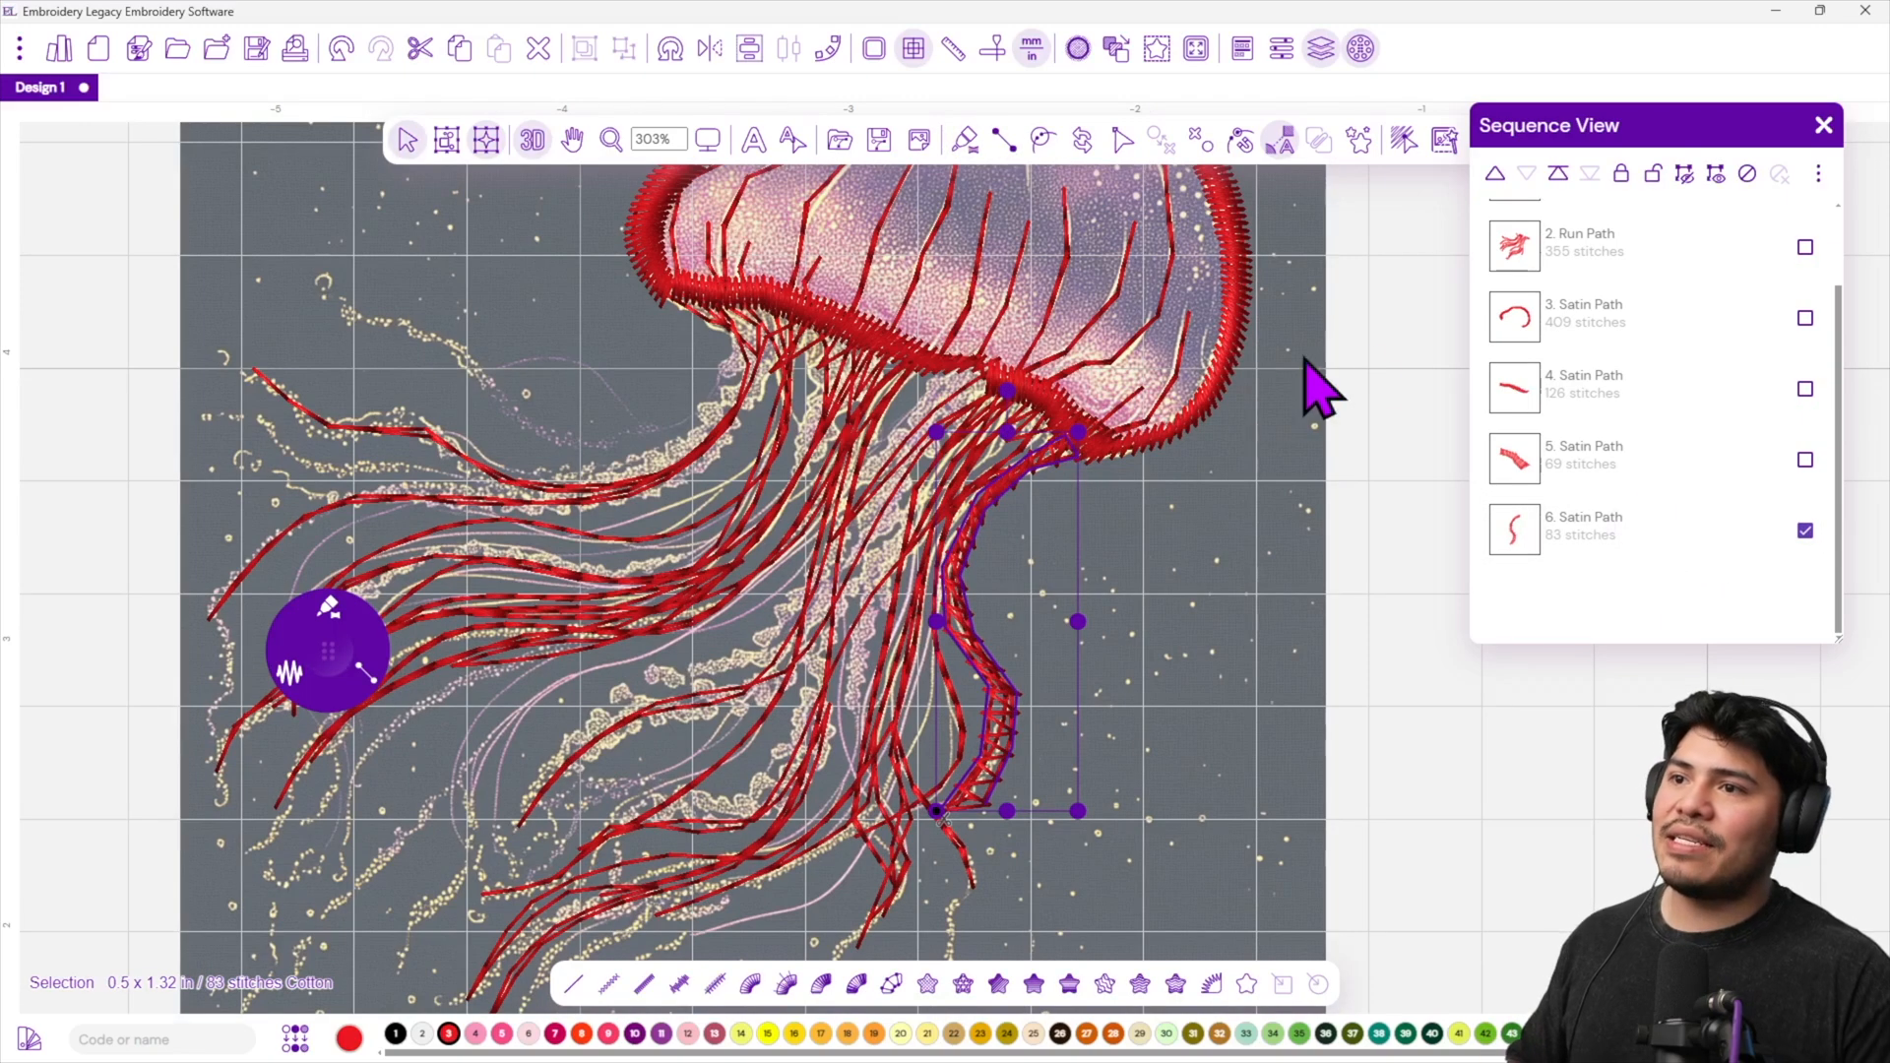
left_click(1290, 635)
left_click(1805, 389)
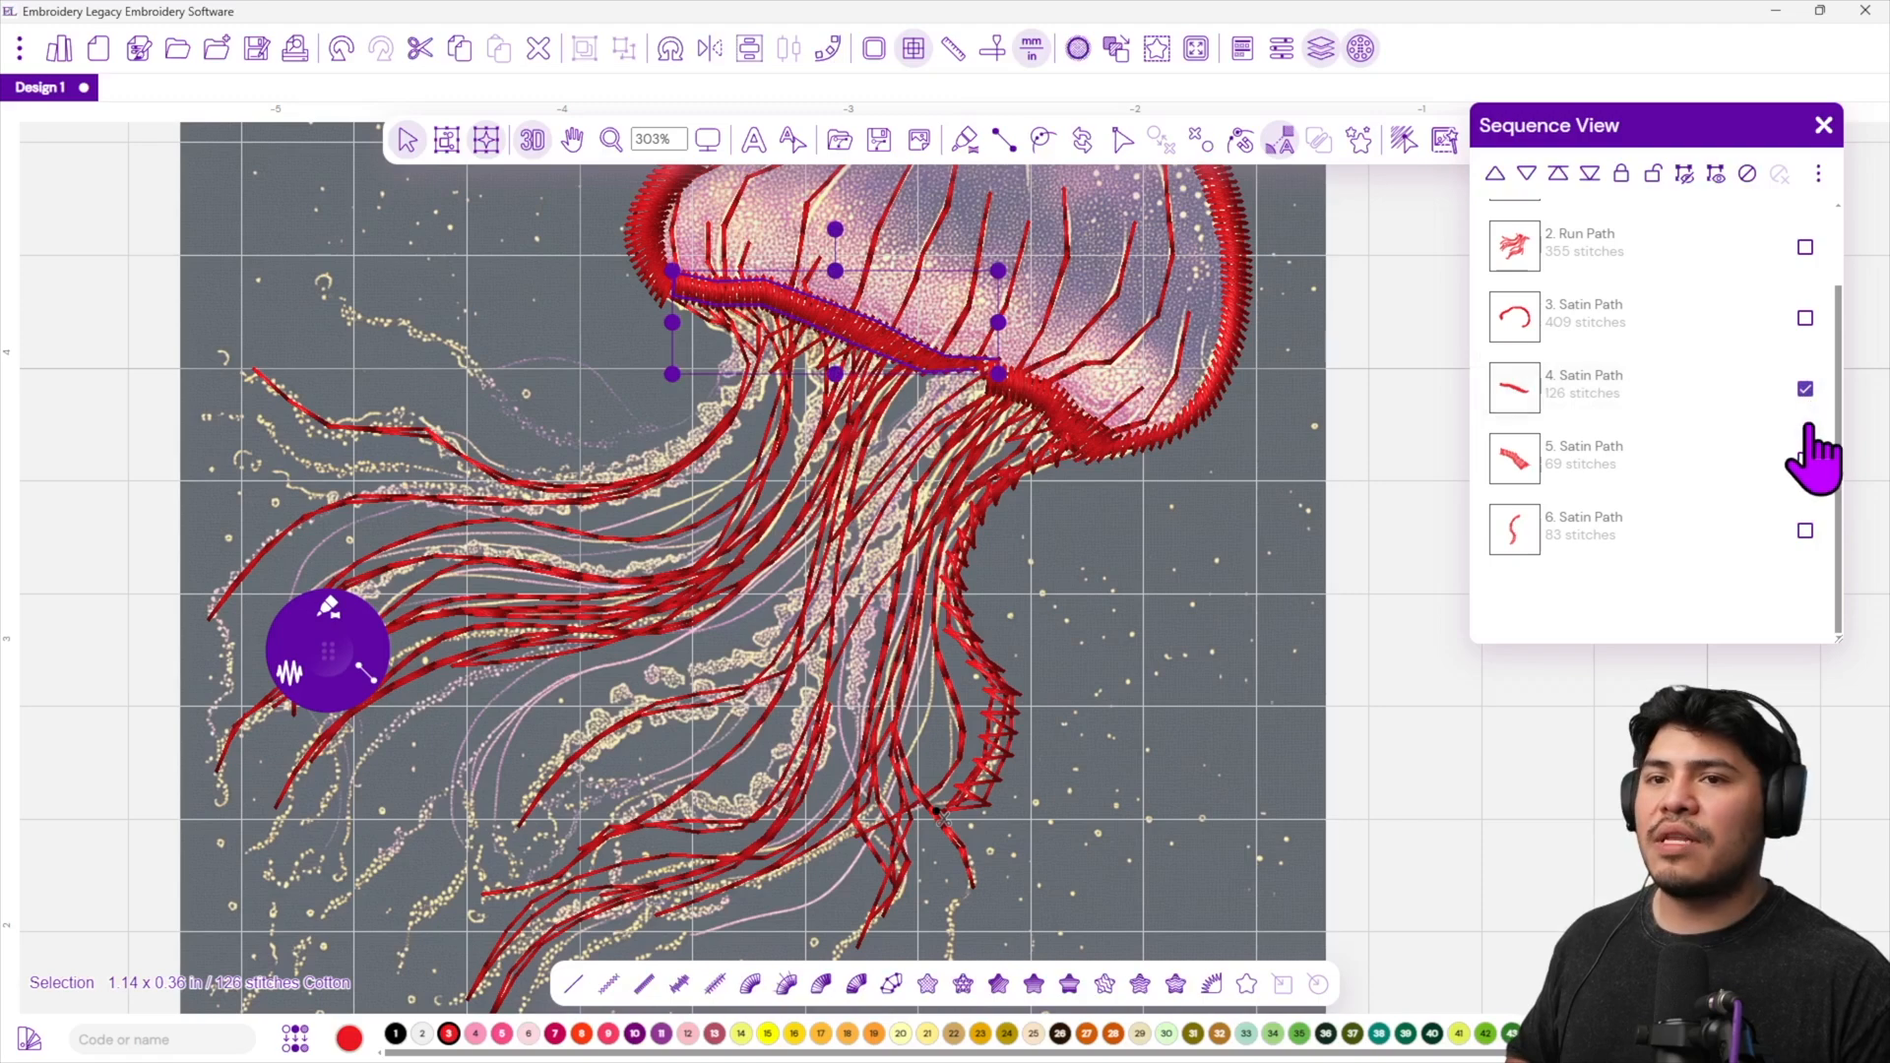
left_click(1805, 460)
left_click(1805, 531)
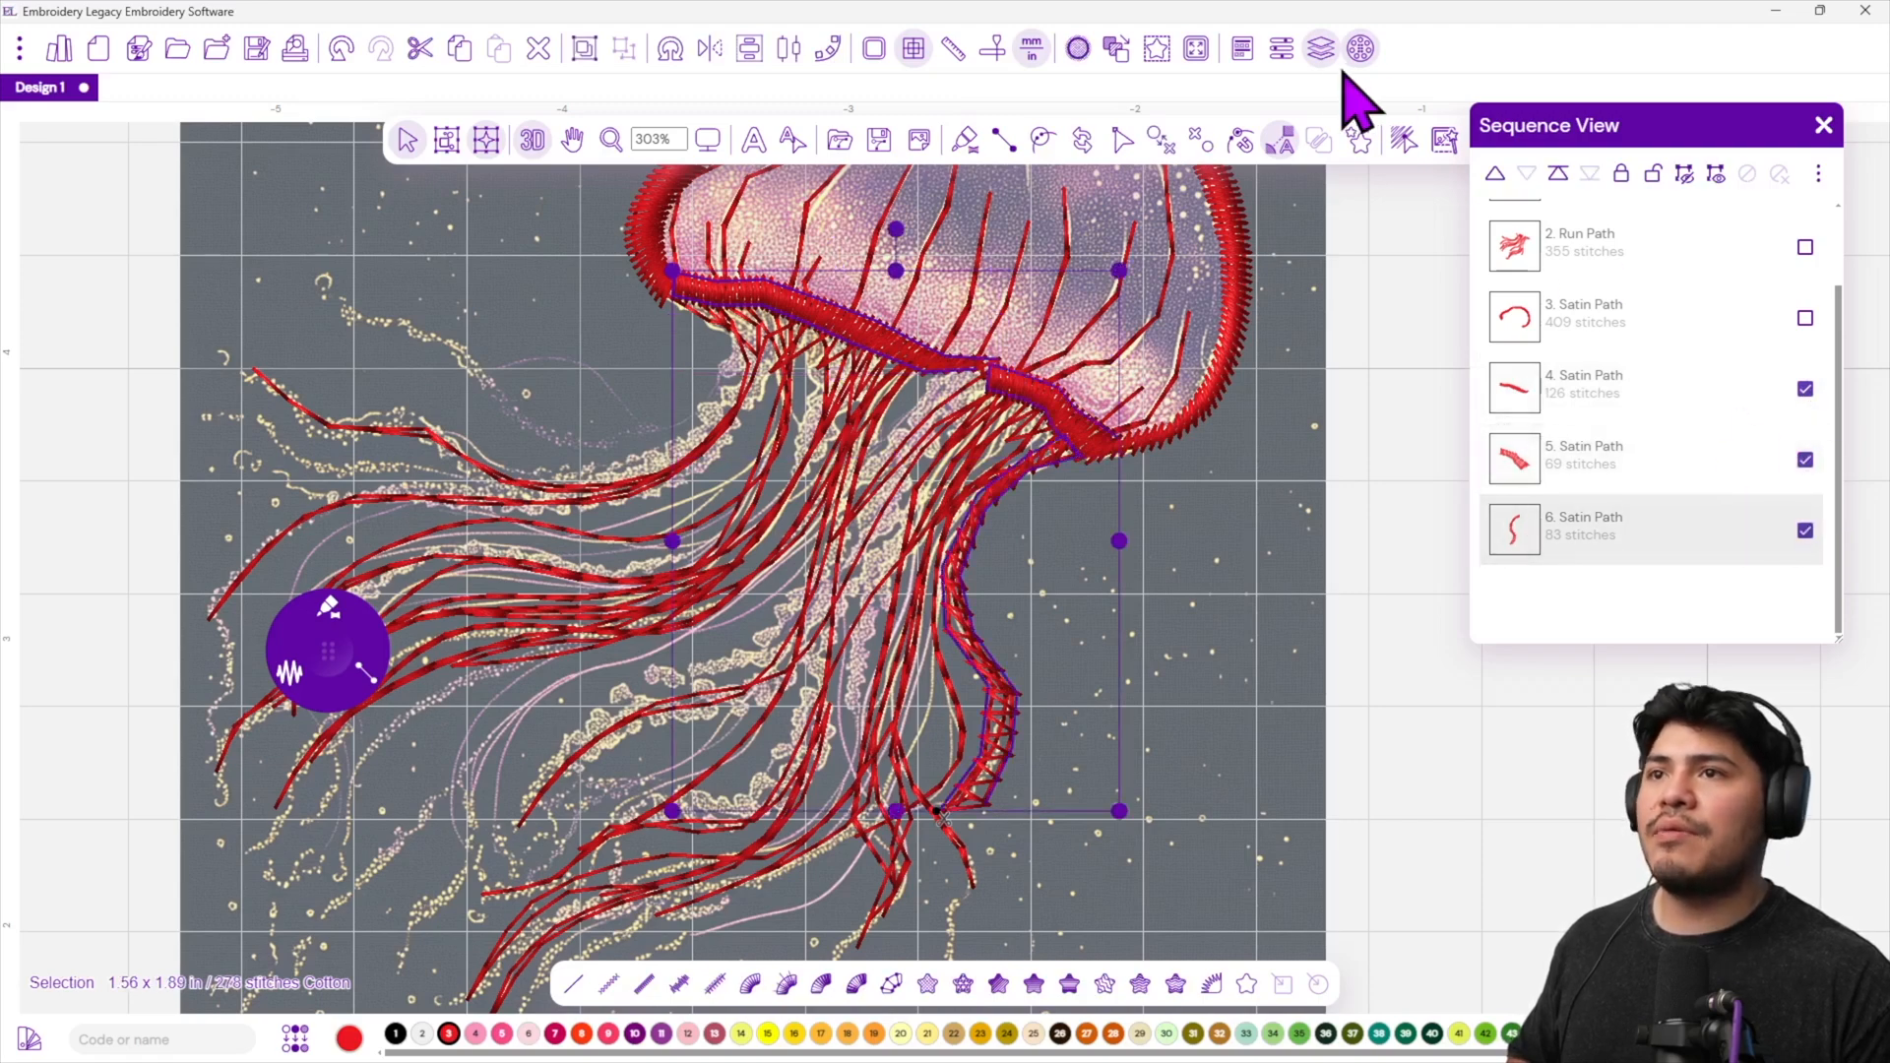
left_click(1286, 54)
left_click_drag(1632, 198, 1231, 211)
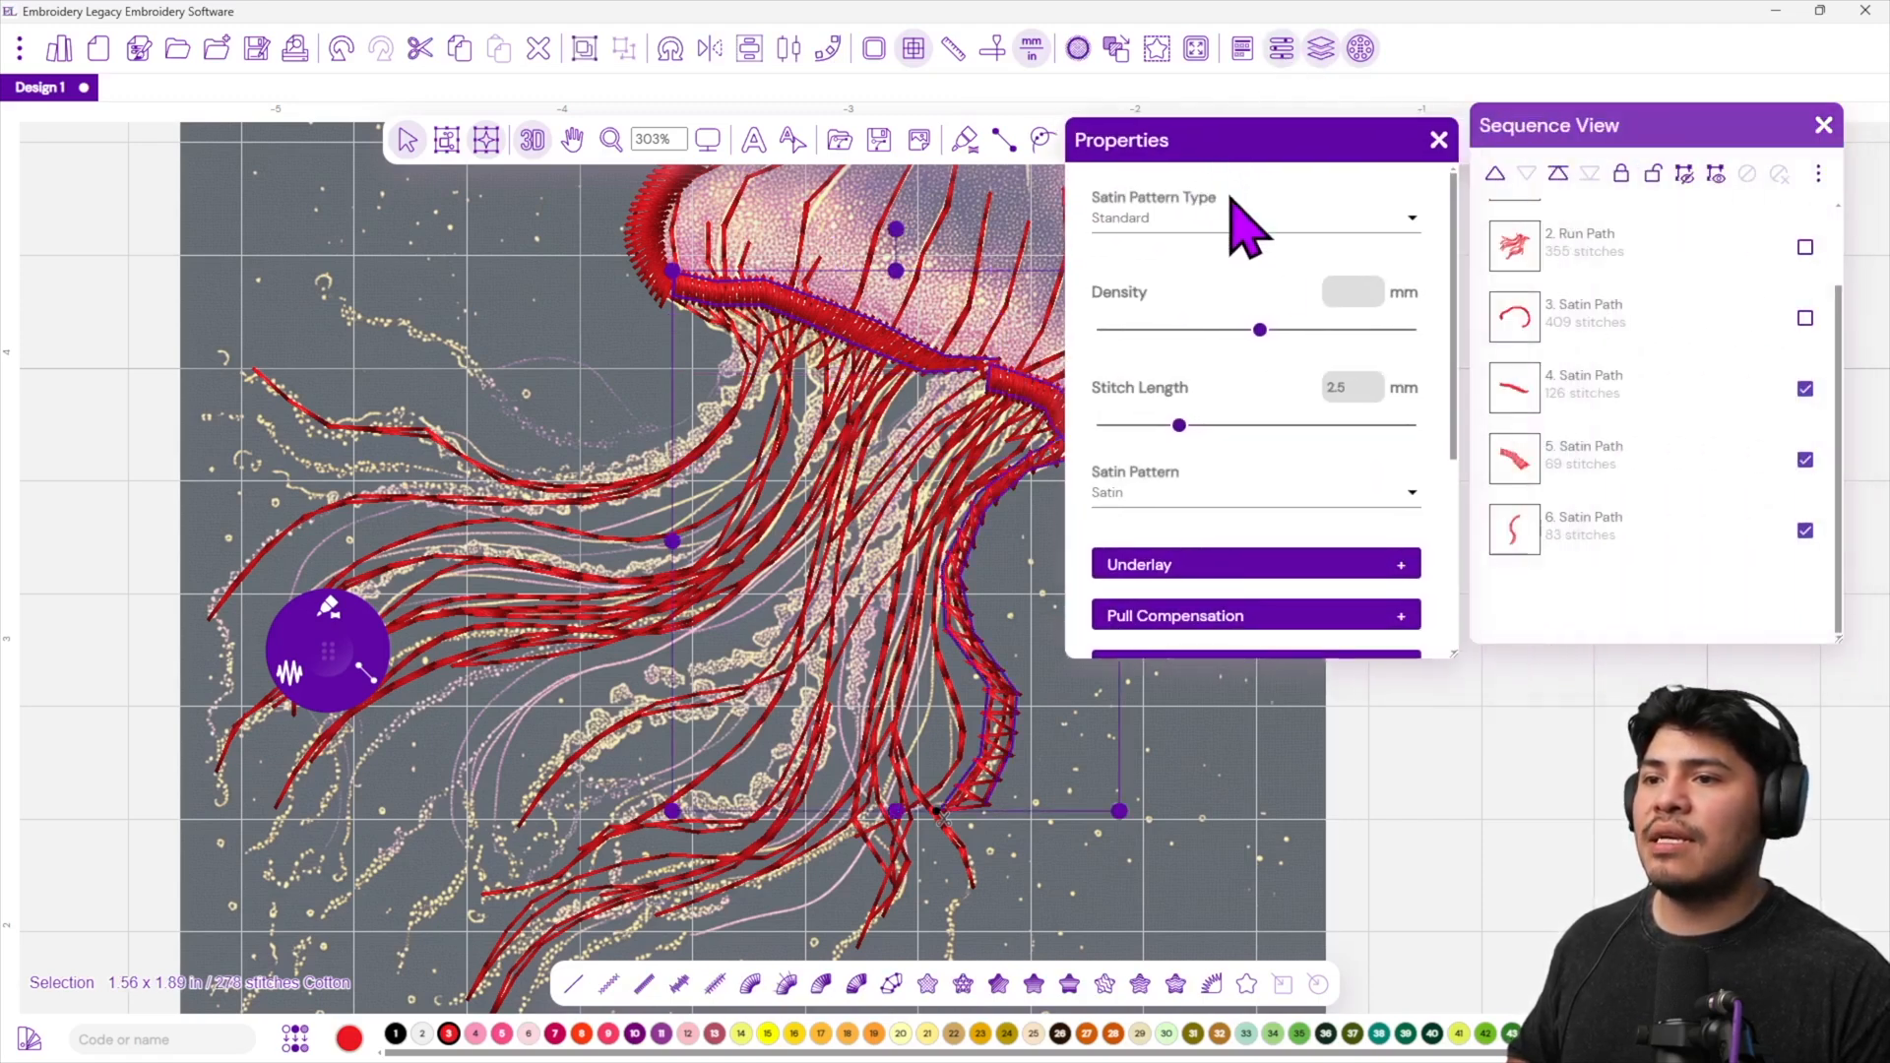
scroll(1447, 374, "down", 3)
left_click(1341, 438)
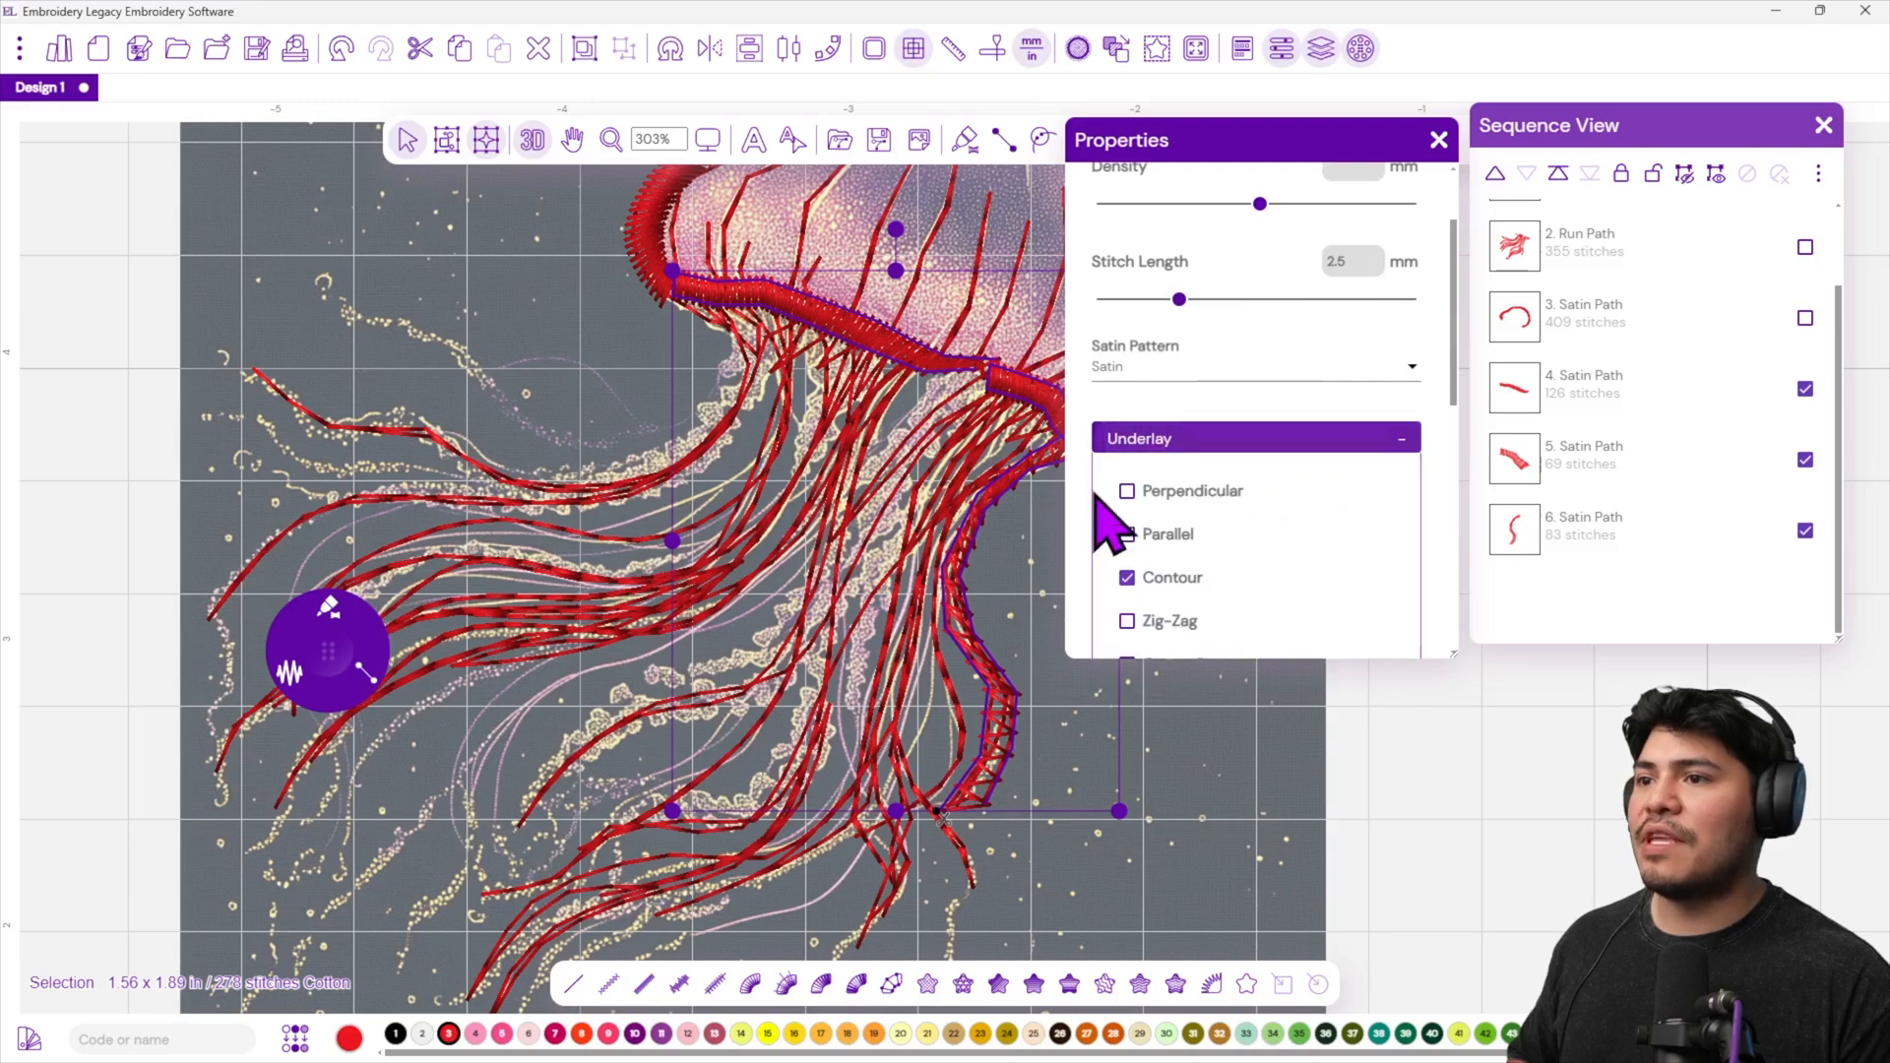
left_click(1126, 578)
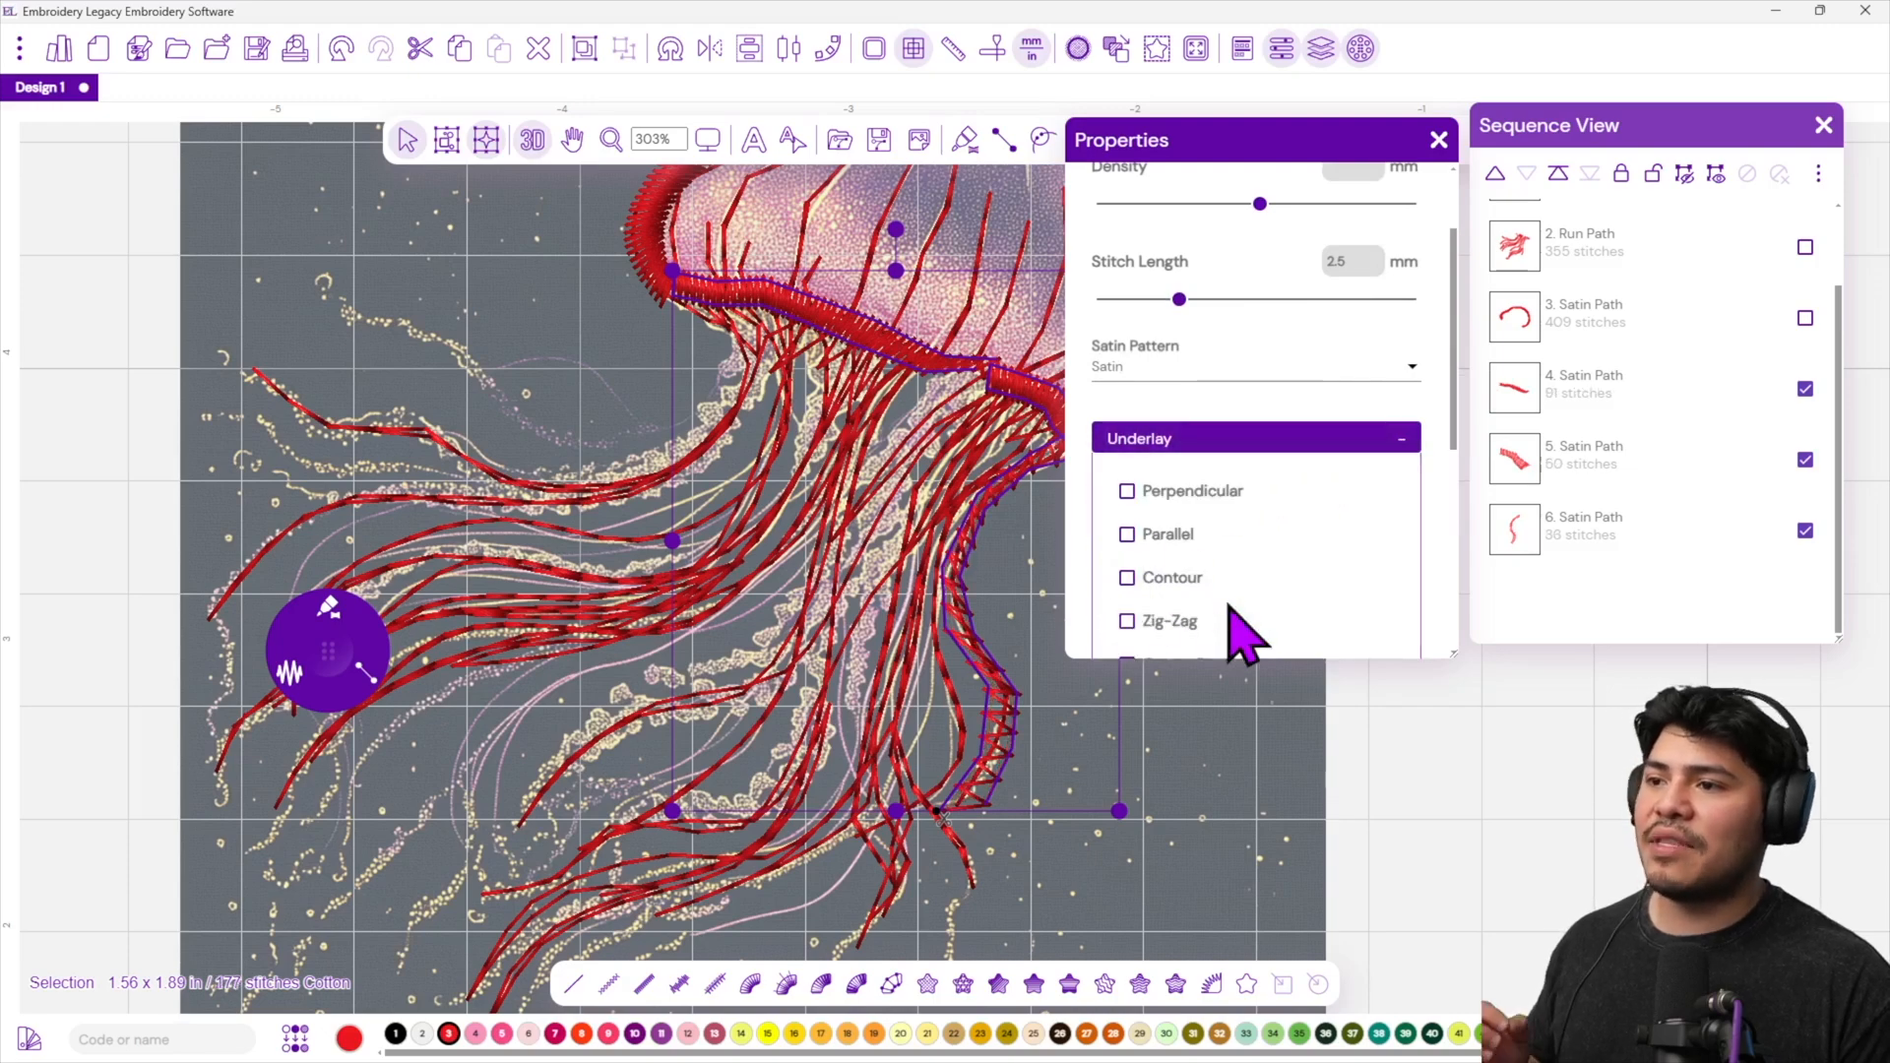
left_click(1252, 758)
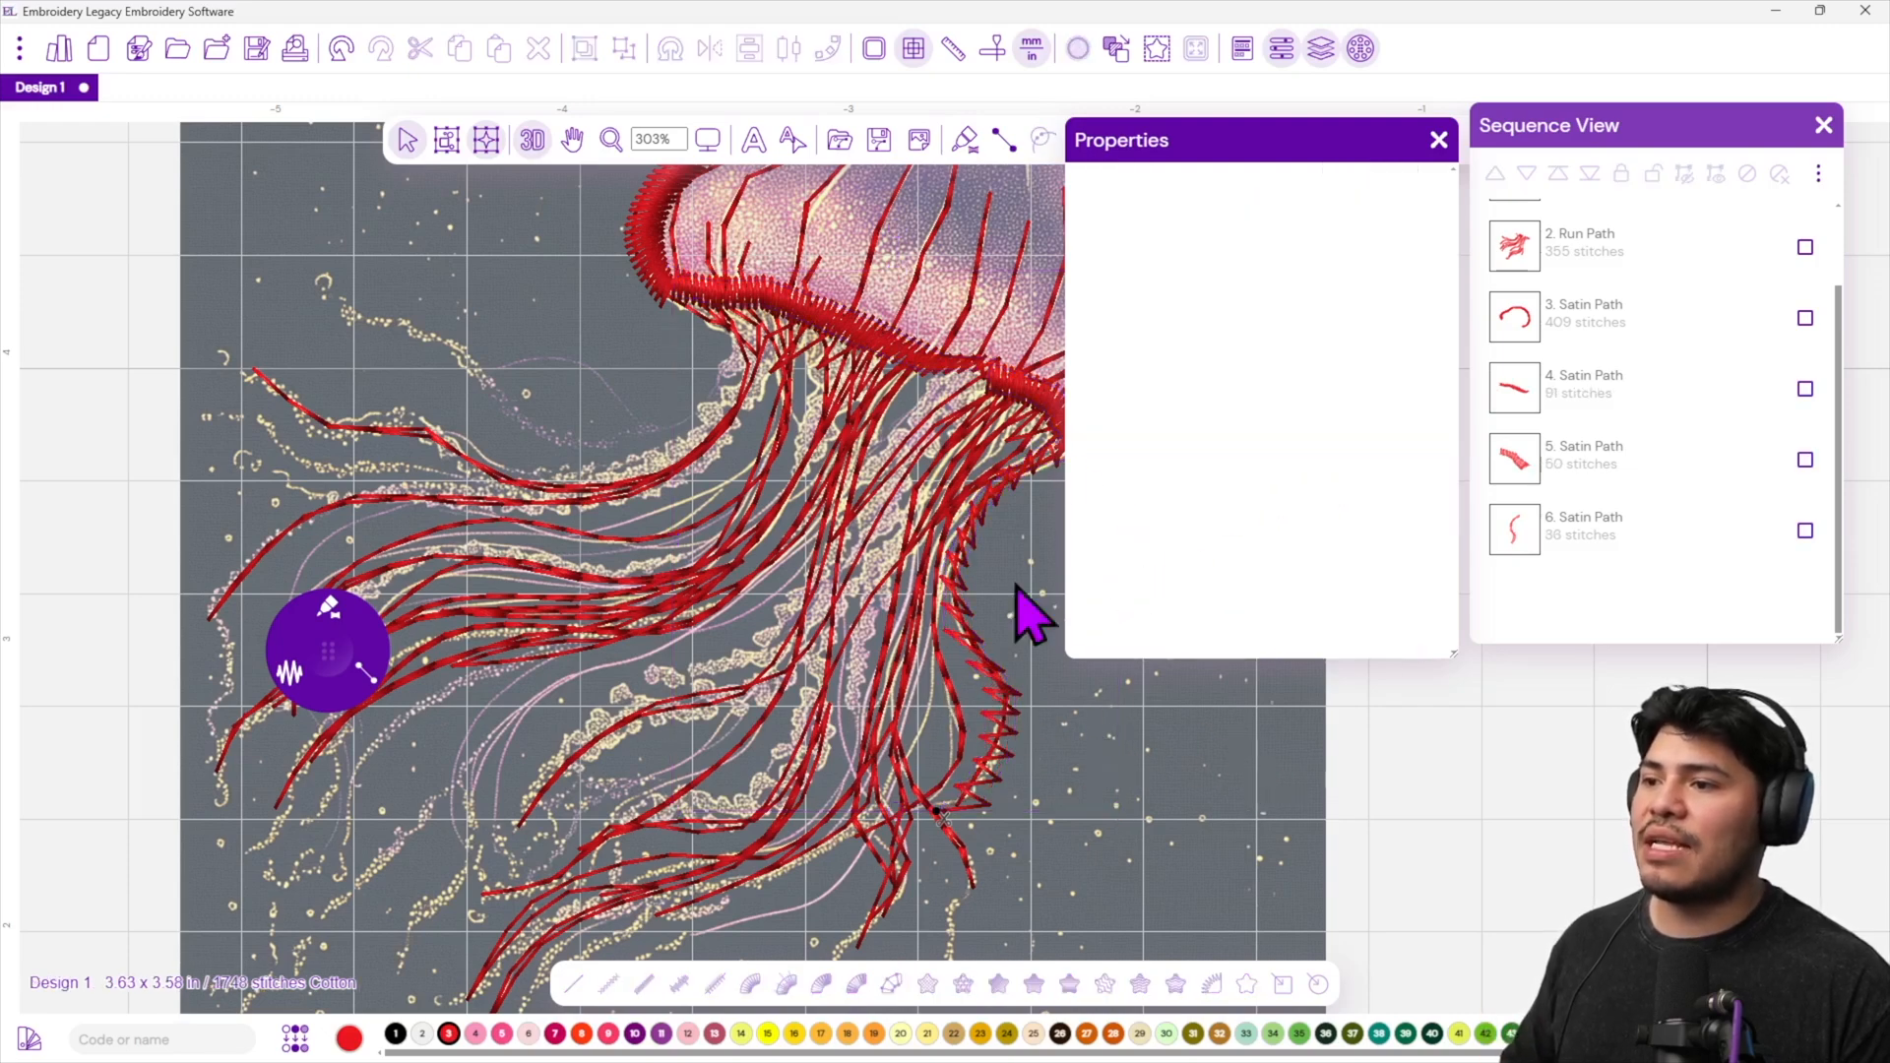
left_click(1439, 139)
left_click(1823, 125)
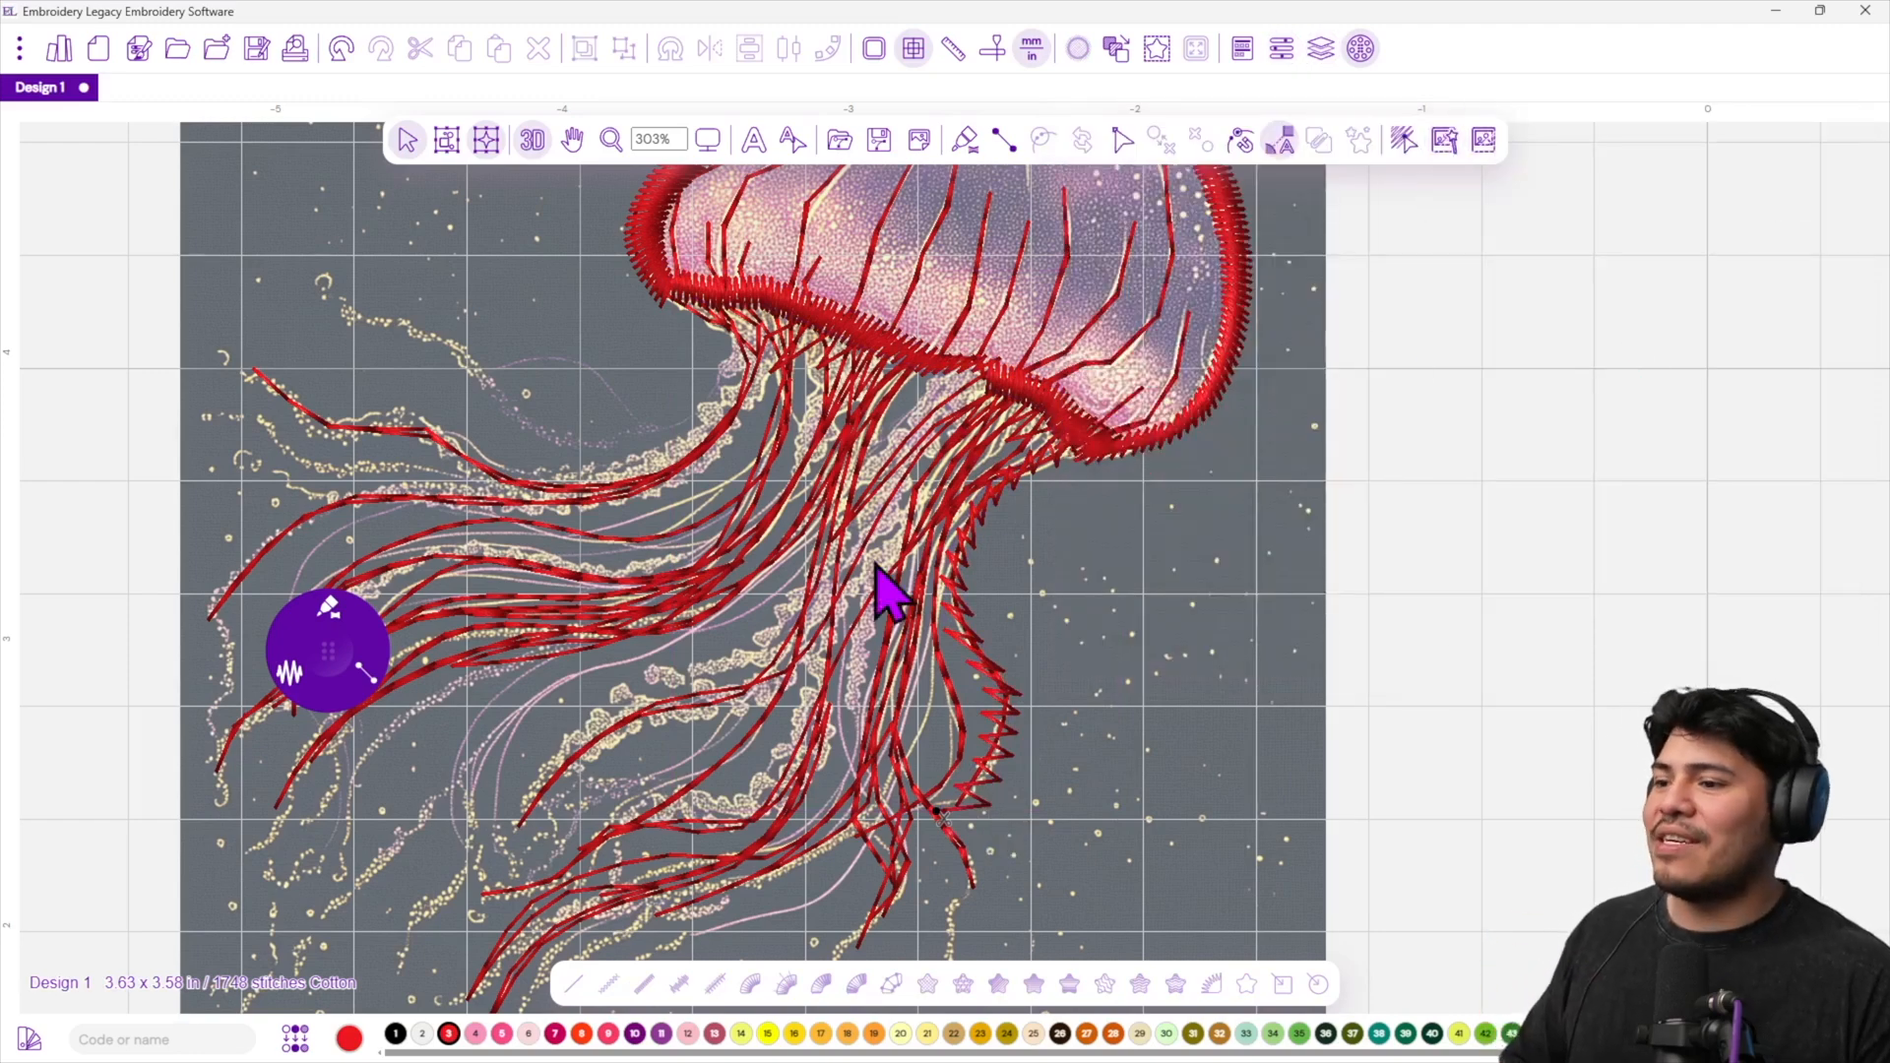
Change the design's recipe to No Recipe without applying it to existing paths.
left_click(139, 49)
left_click(984, 525)
scroll(984, 551, "down", 2)
scroll(979, 546, "down", 3)
scroll(960, 606, "up", 2)
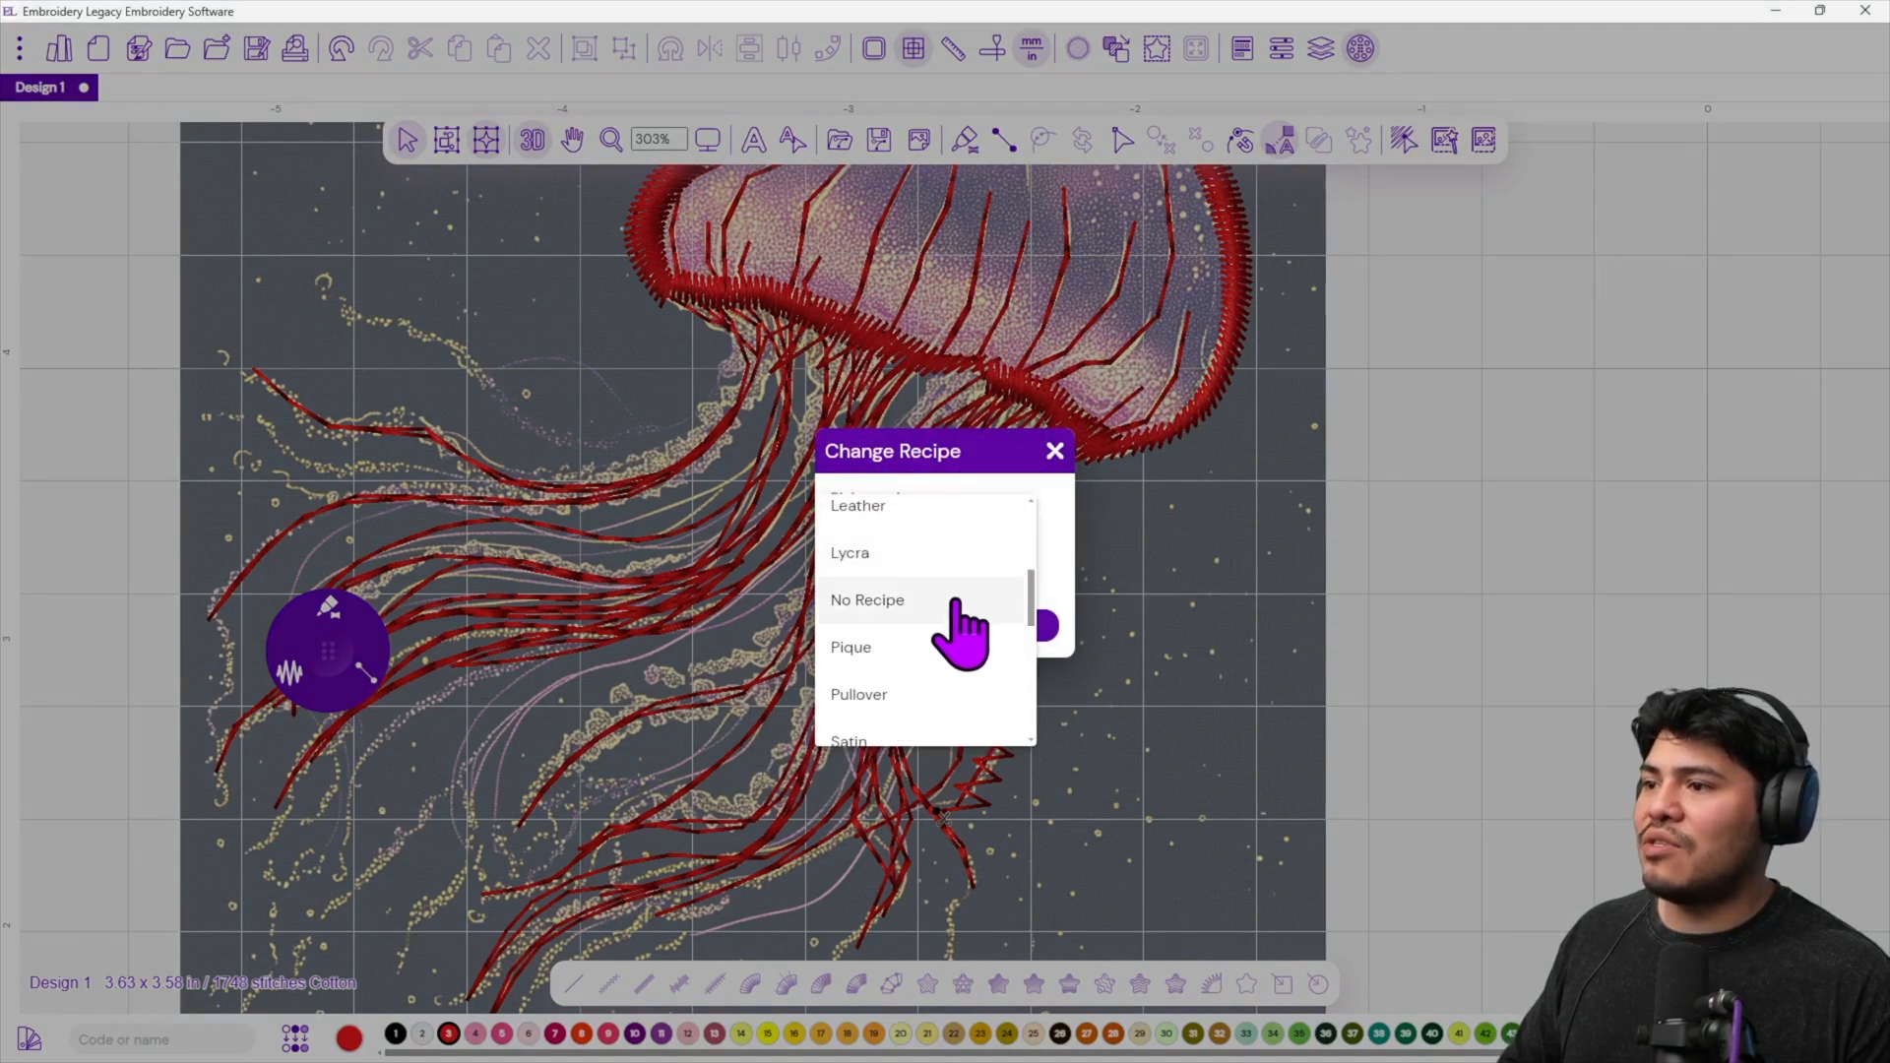
left_click(953, 600)
left_click(916, 568)
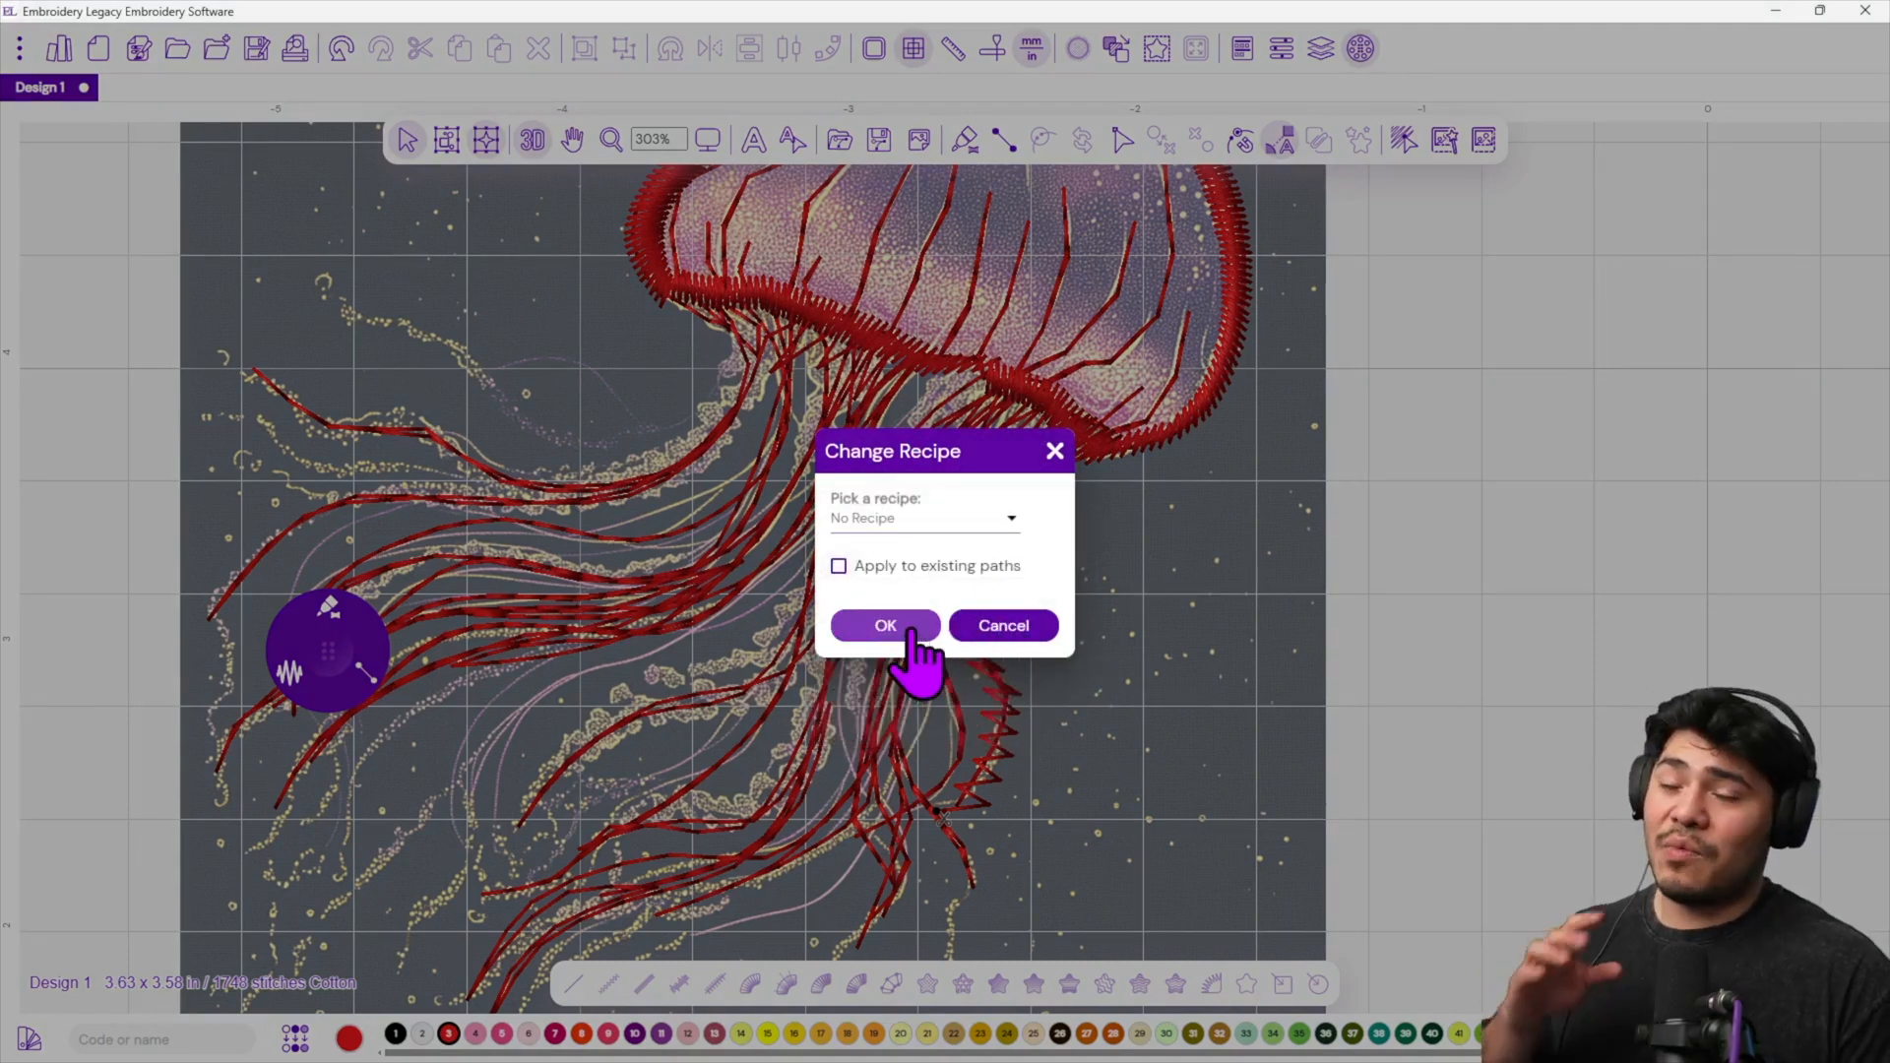
left_click(909, 630)
Start a satin column at the tip of the curled dotted tentacle at the lower right and carry it around the curl.
scroll(1112, 667, "down", 2)
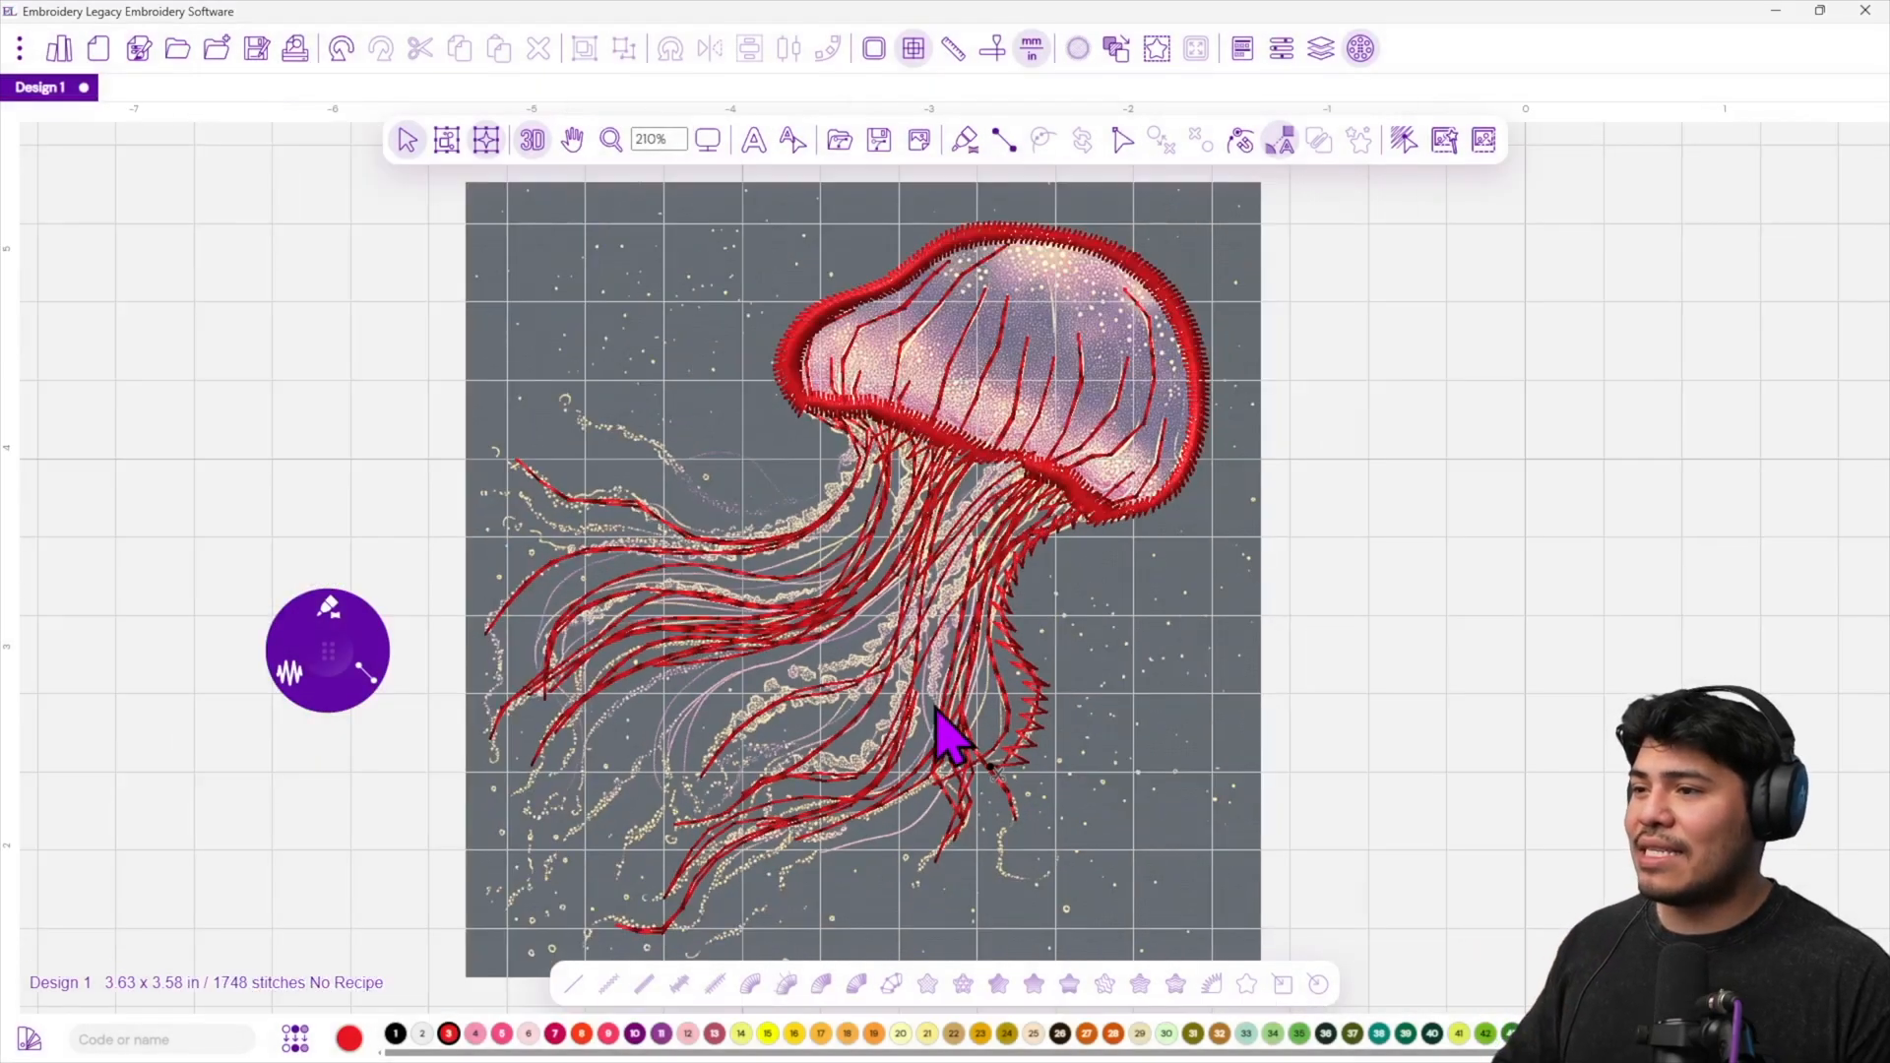
scroll(932, 707, "up", 2)
key("space")
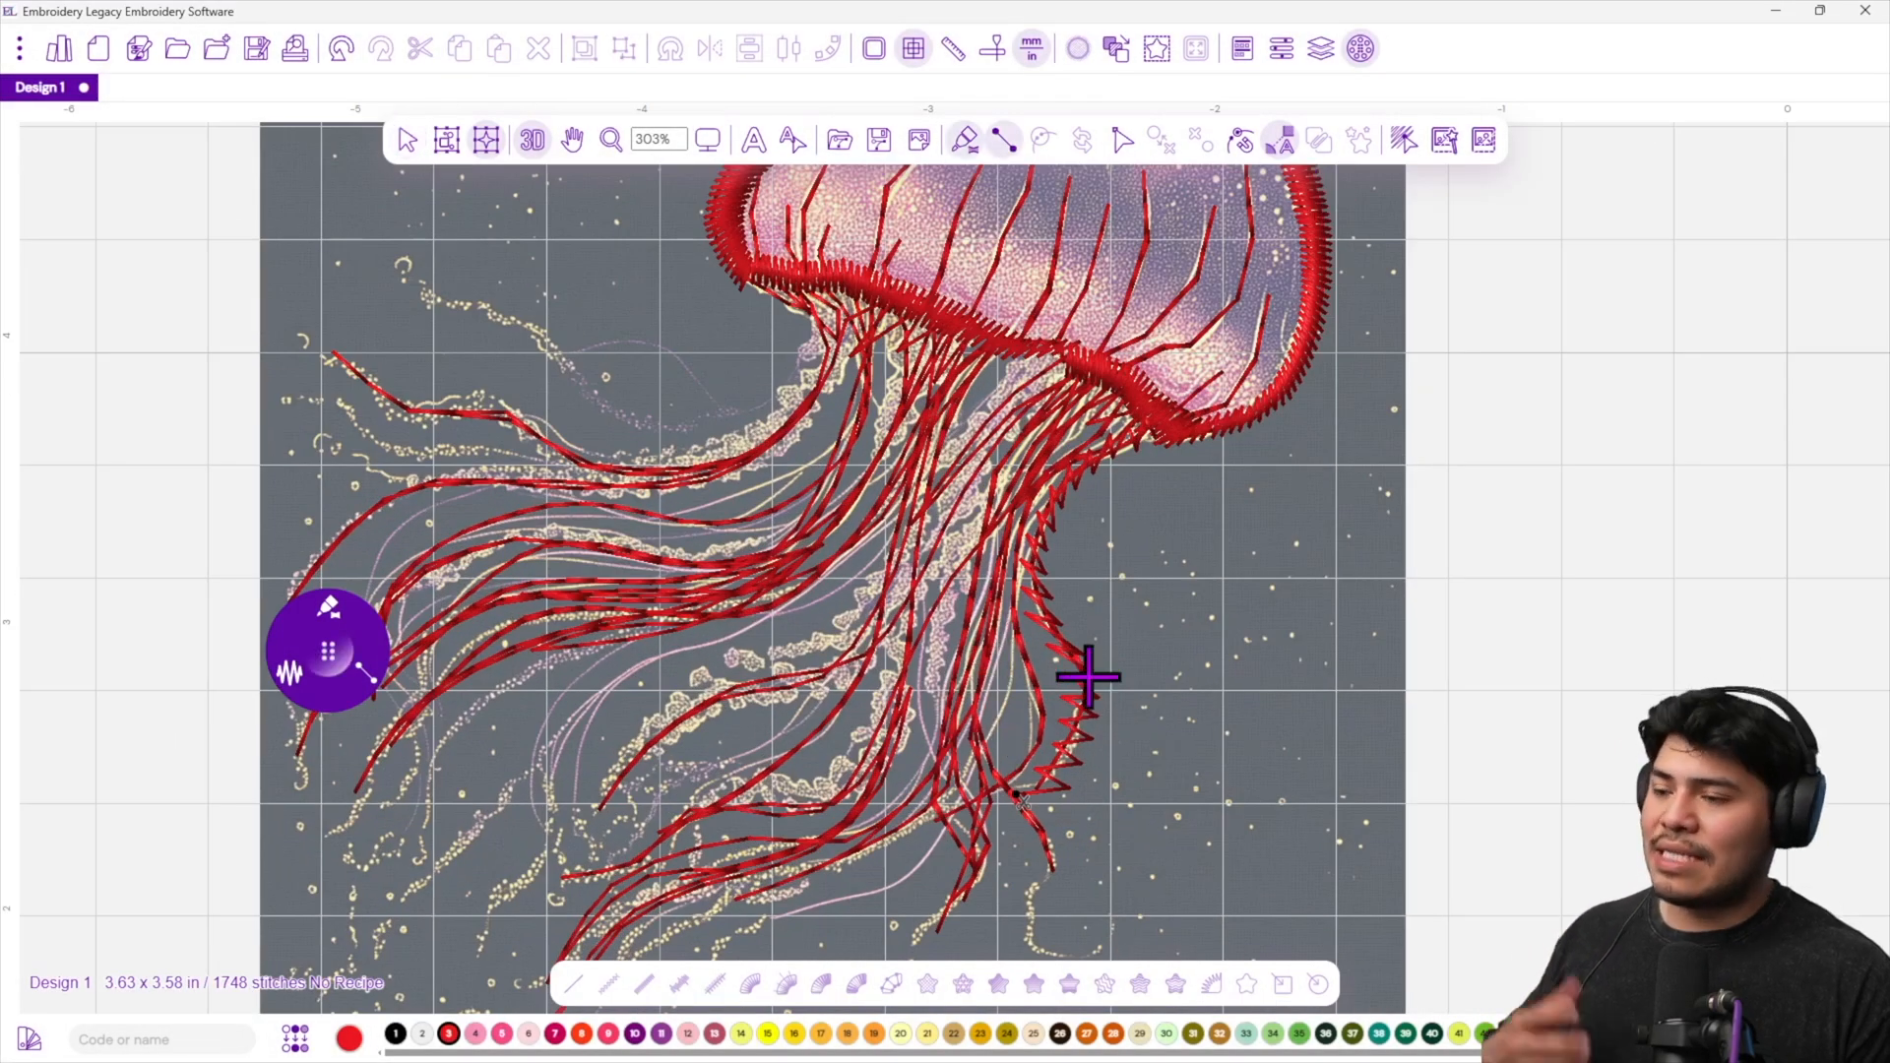
left_click_drag(1021, 802, 1023, 744)
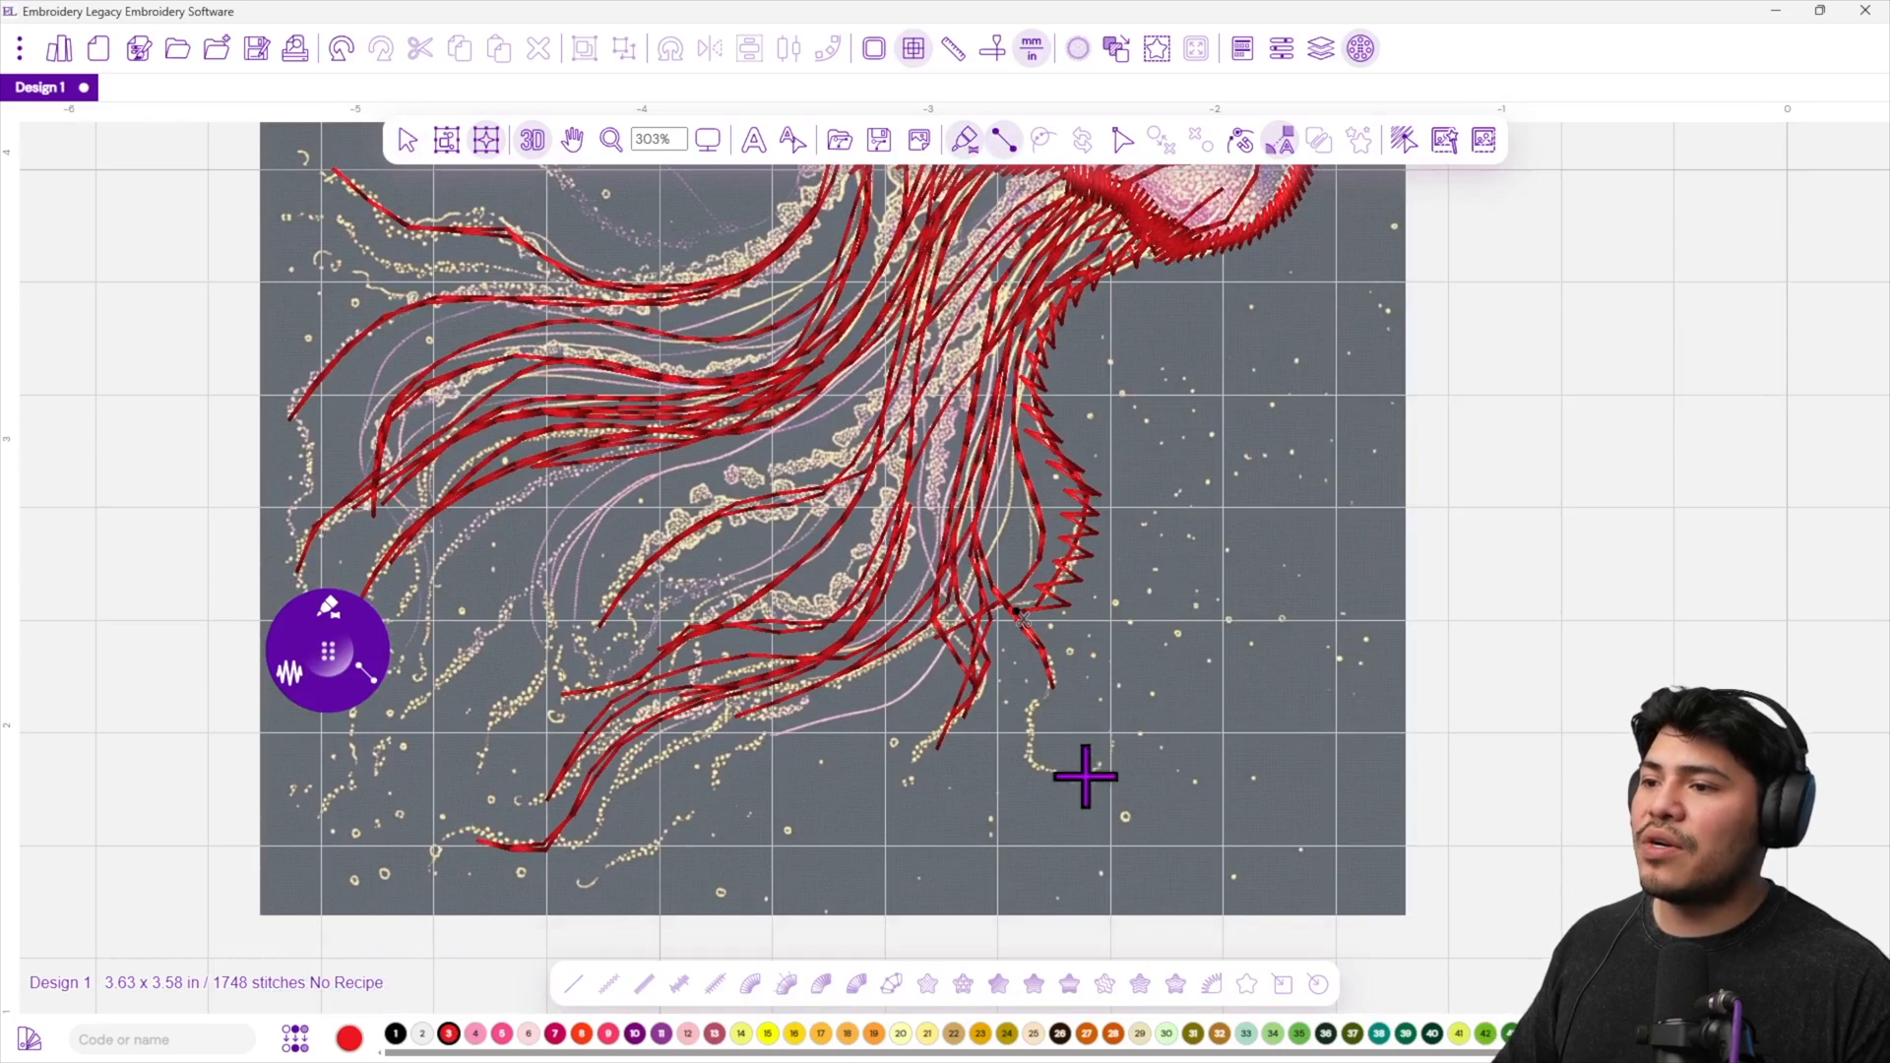
left_click(1115, 743)
left_click(1104, 781)
left_click(1082, 766)
left_click(1066, 787)
left_click(1048, 750)
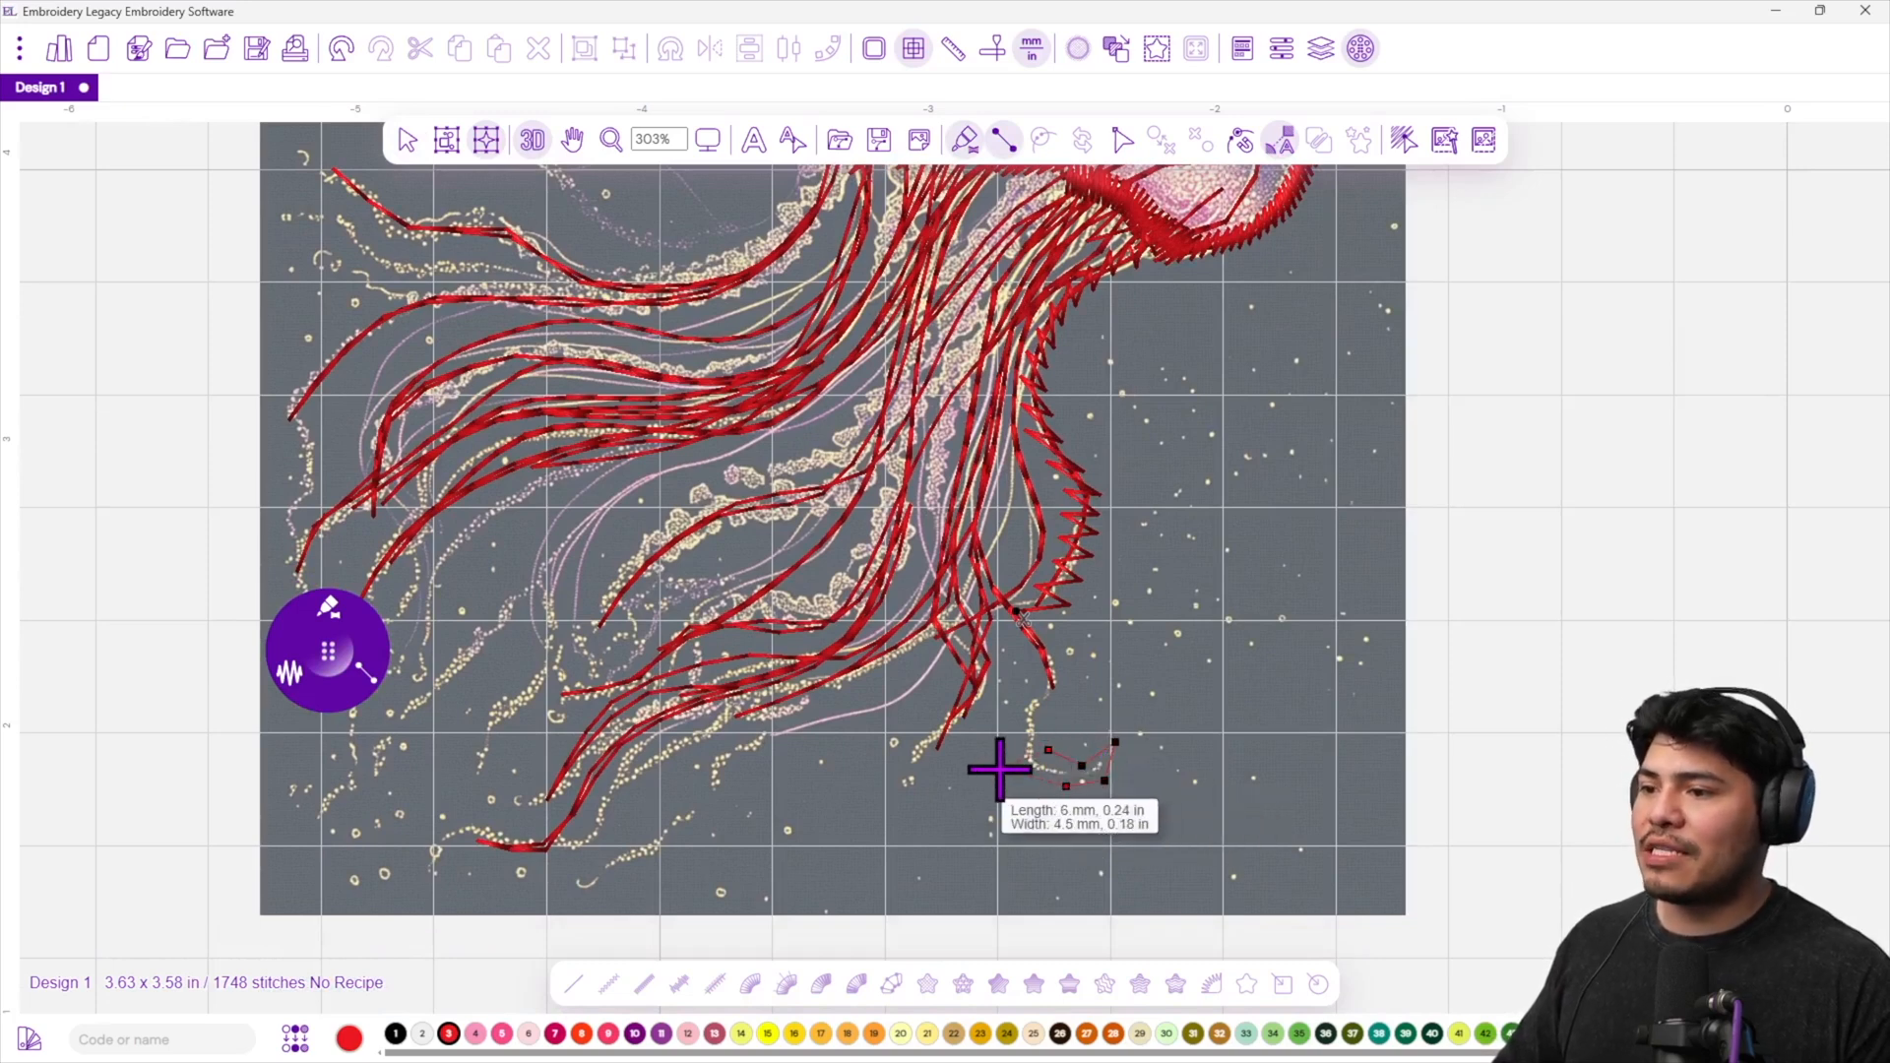
left_click(1014, 764)
Continue the curled tentacle's satin column upward to where it meets the rightmost tentacle and finish it.
left_click(1048, 712)
left_click(1014, 720)
left_click(1024, 696)
left_click(1068, 682)
left_click(1053, 618)
left_click(1028, 660)
left_click(995, 574)
left_click(996, 609)
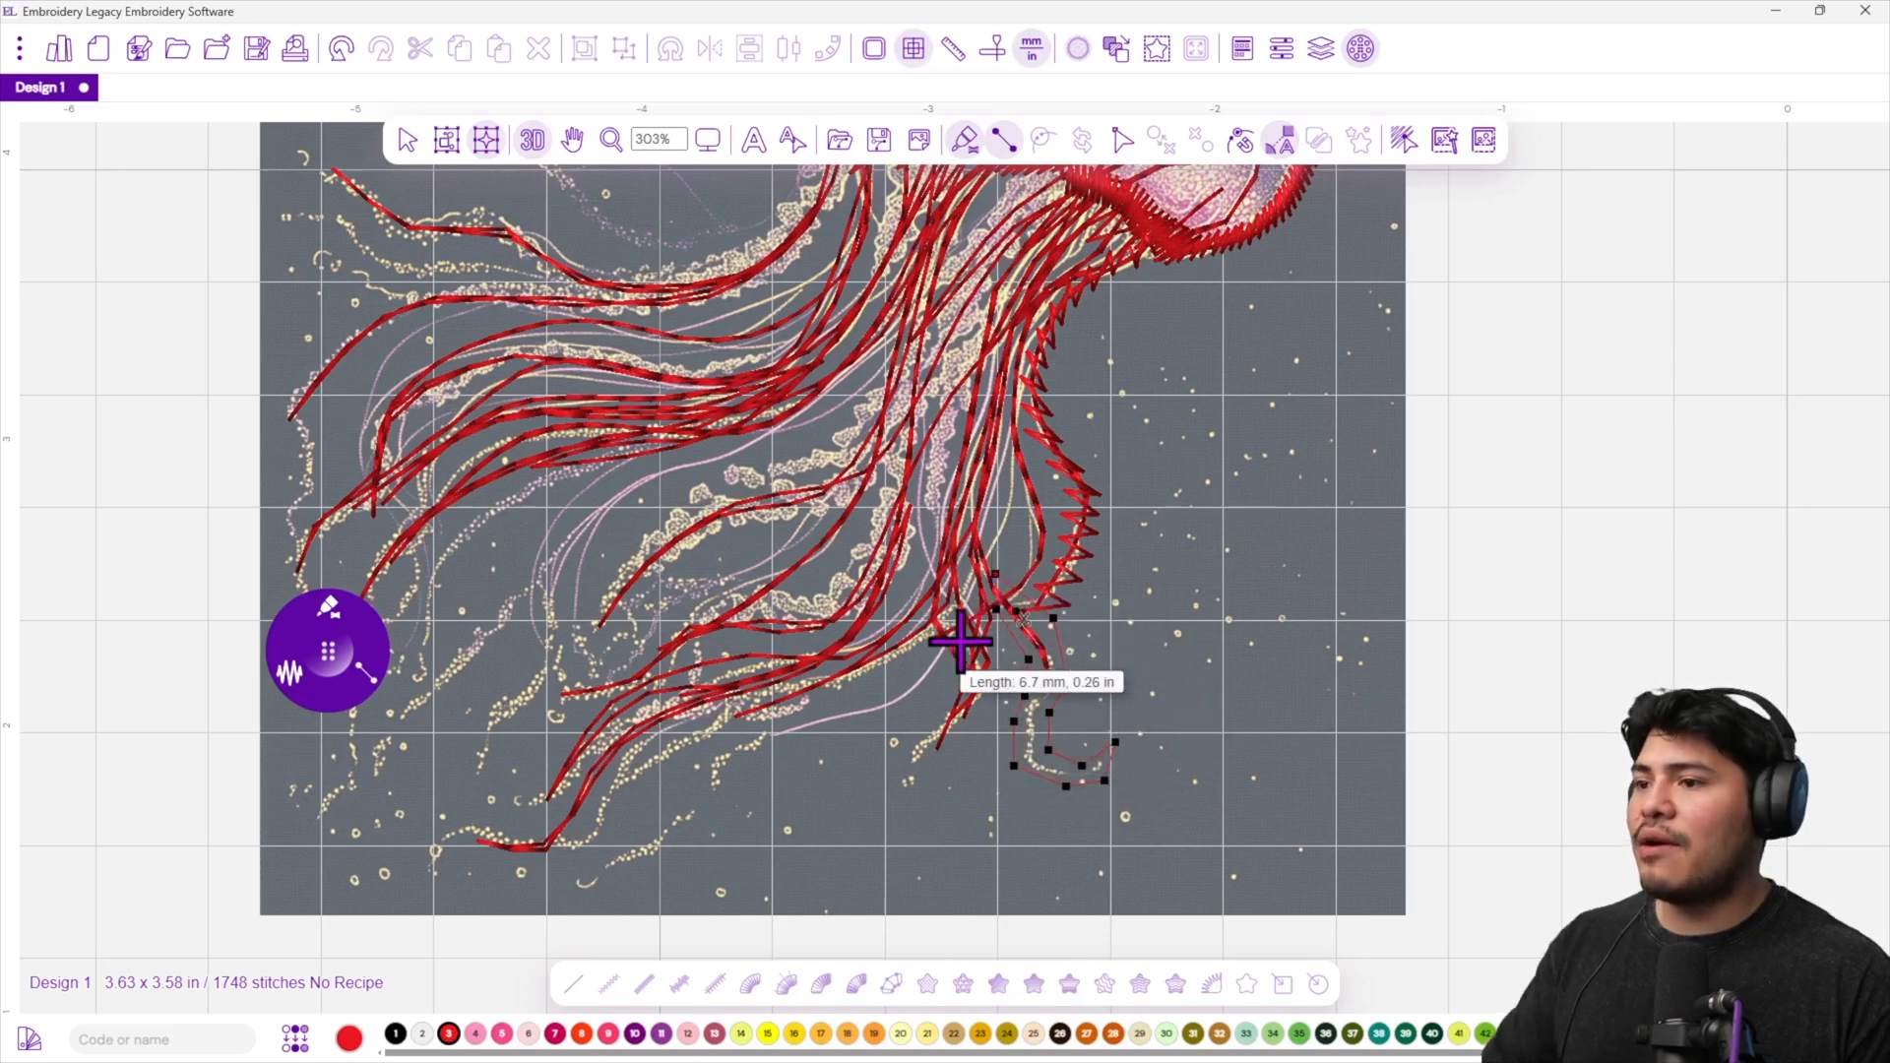
right_click(951, 643)
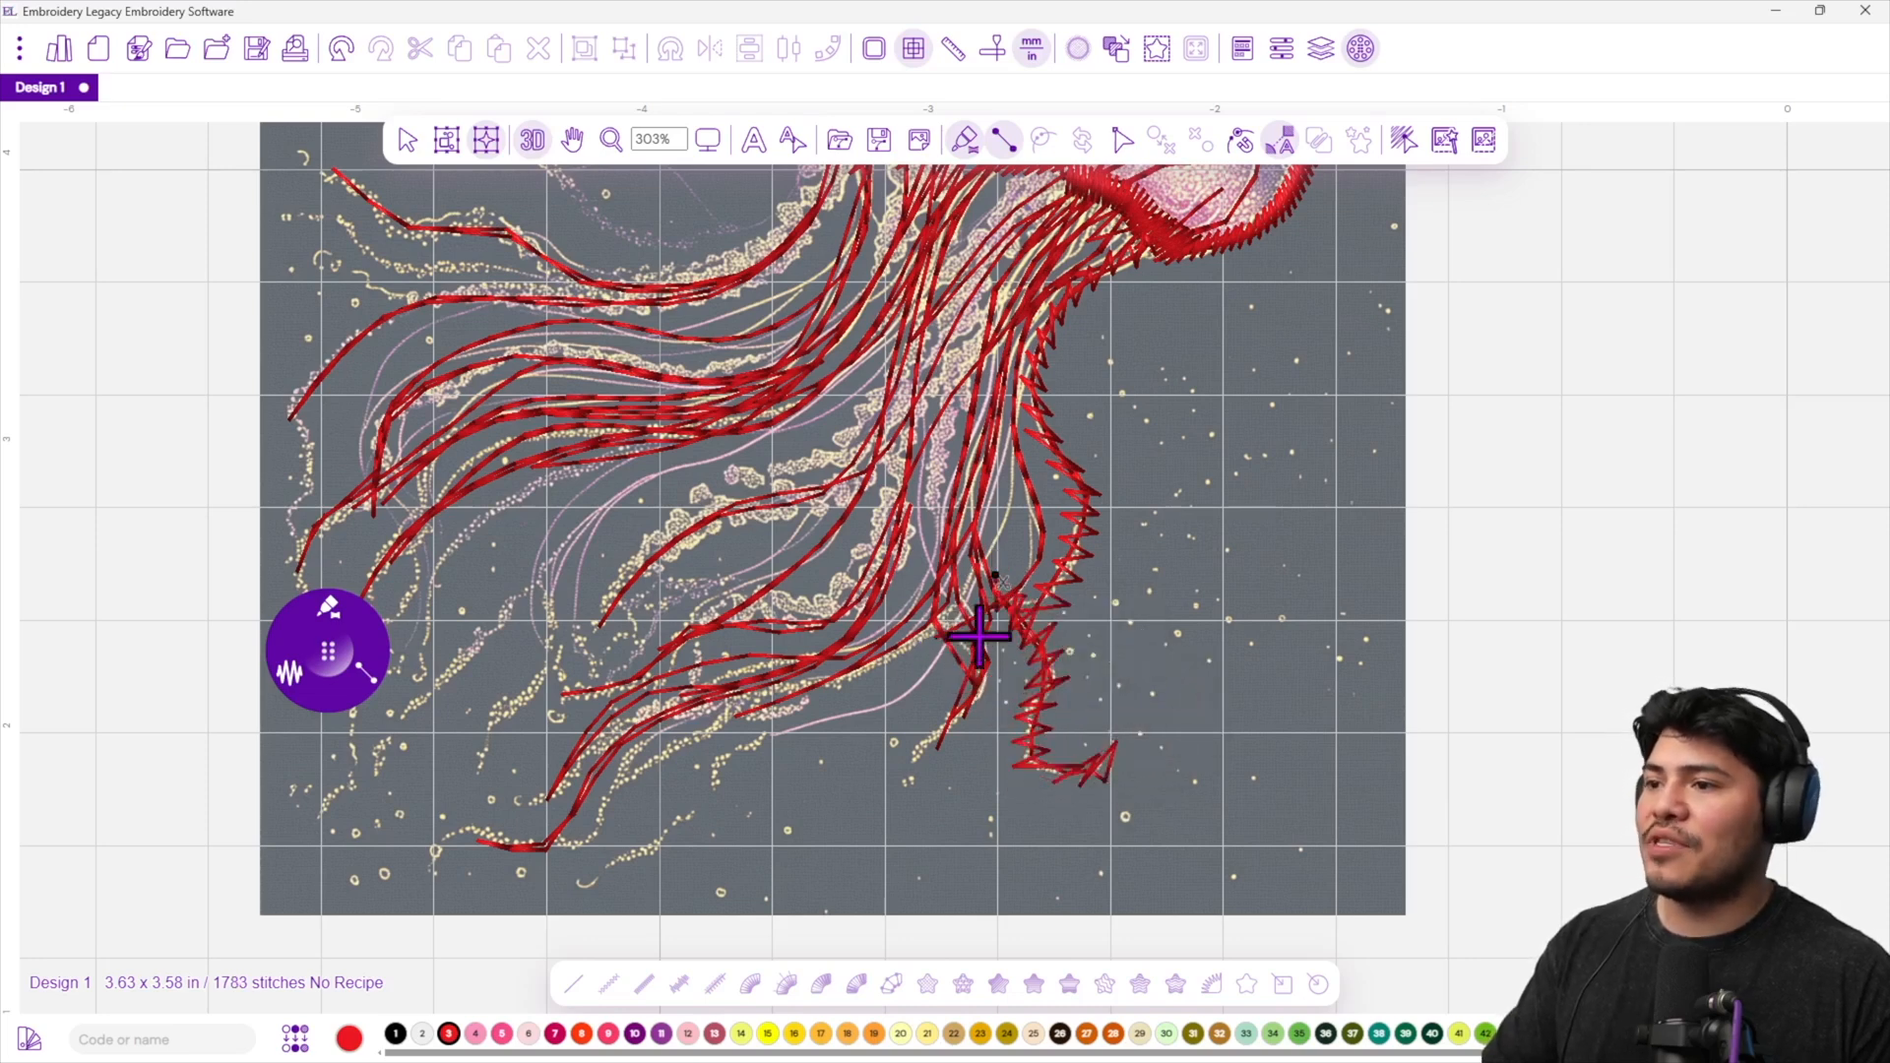
Create a satin column down the short tentacle left of the curled one, tapering to a single point at its tip.
left_click(1007, 610)
left_click(958, 617)
left_click(998, 633)
left_click(953, 659)
left_click(1001, 663)
left_click(950, 699)
left_click(910, 753)
right_click(907, 751)
Create a satin column about 4 mm wide from the tentacle junction down-left along the lowest tentacle bundle, tapering to a point.
left_click(962, 572)
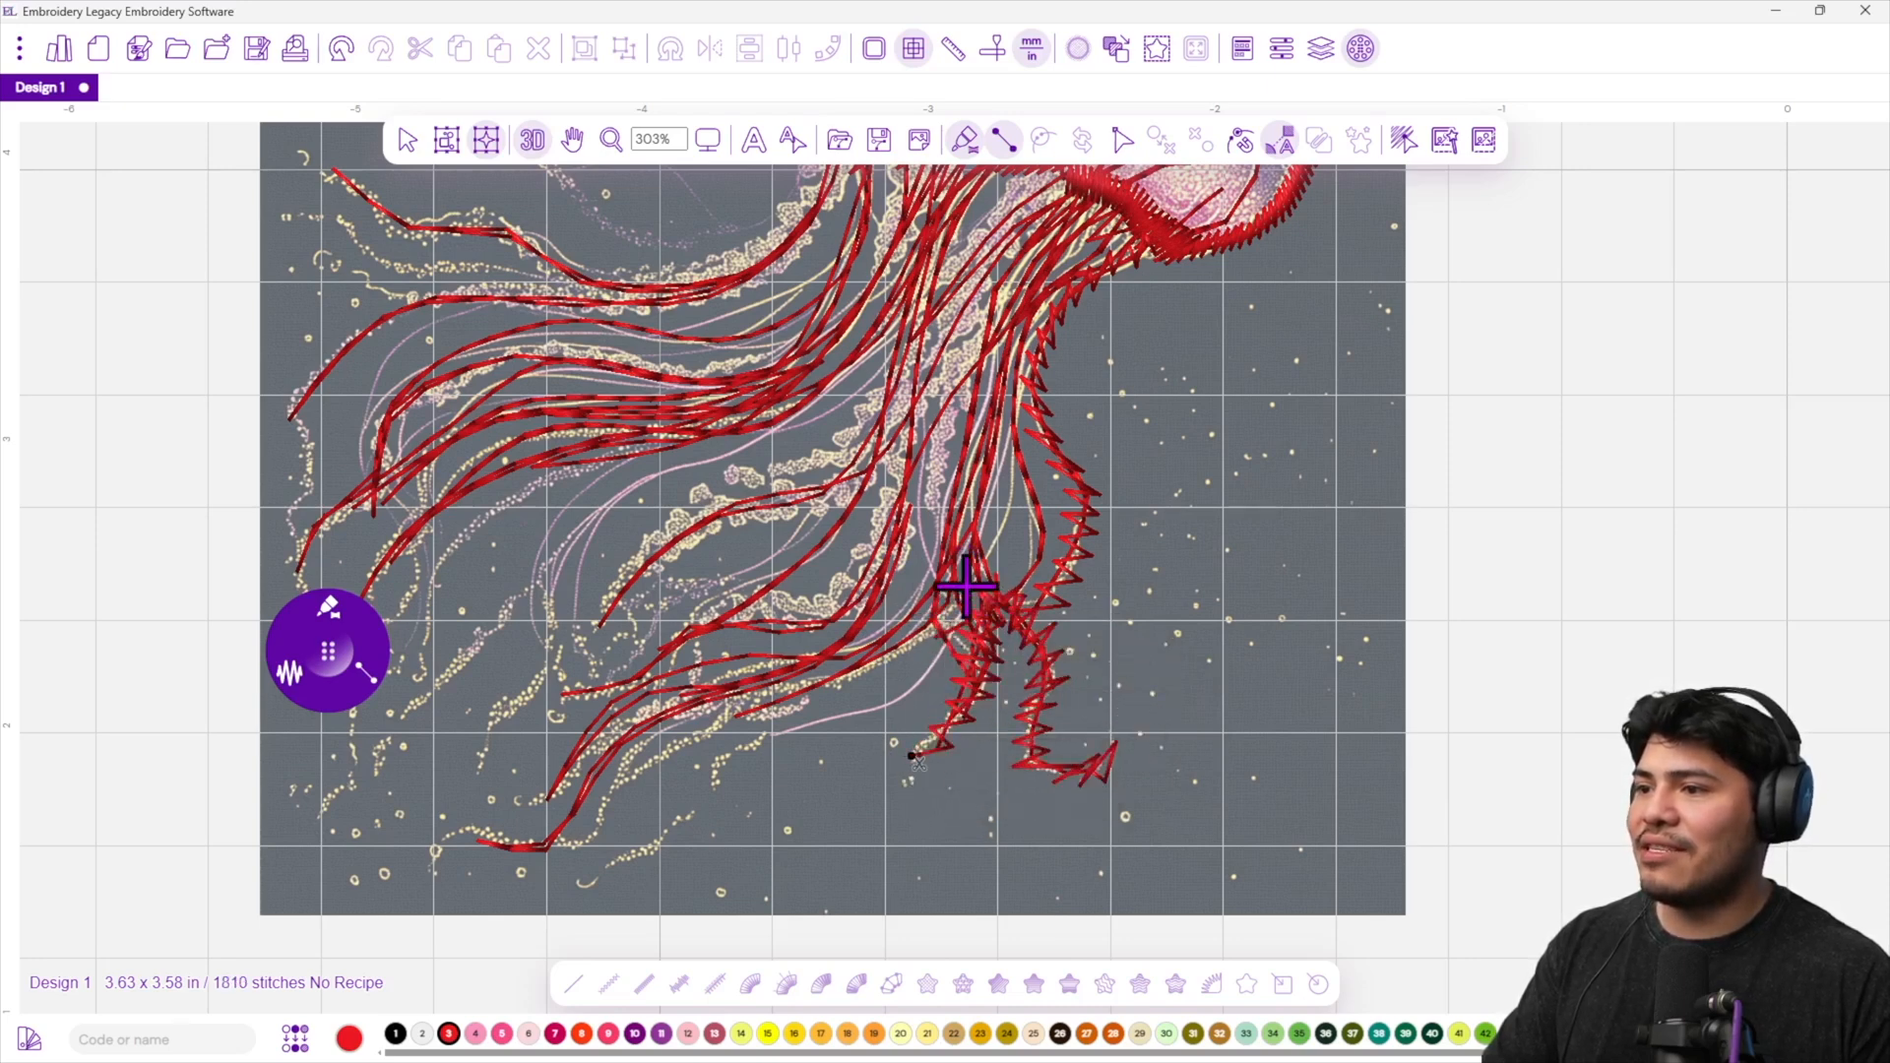
left_click(978, 606)
left_click(901, 626)
left_click(945, 636)
left_click(823, 661)
left_click(868, 673)
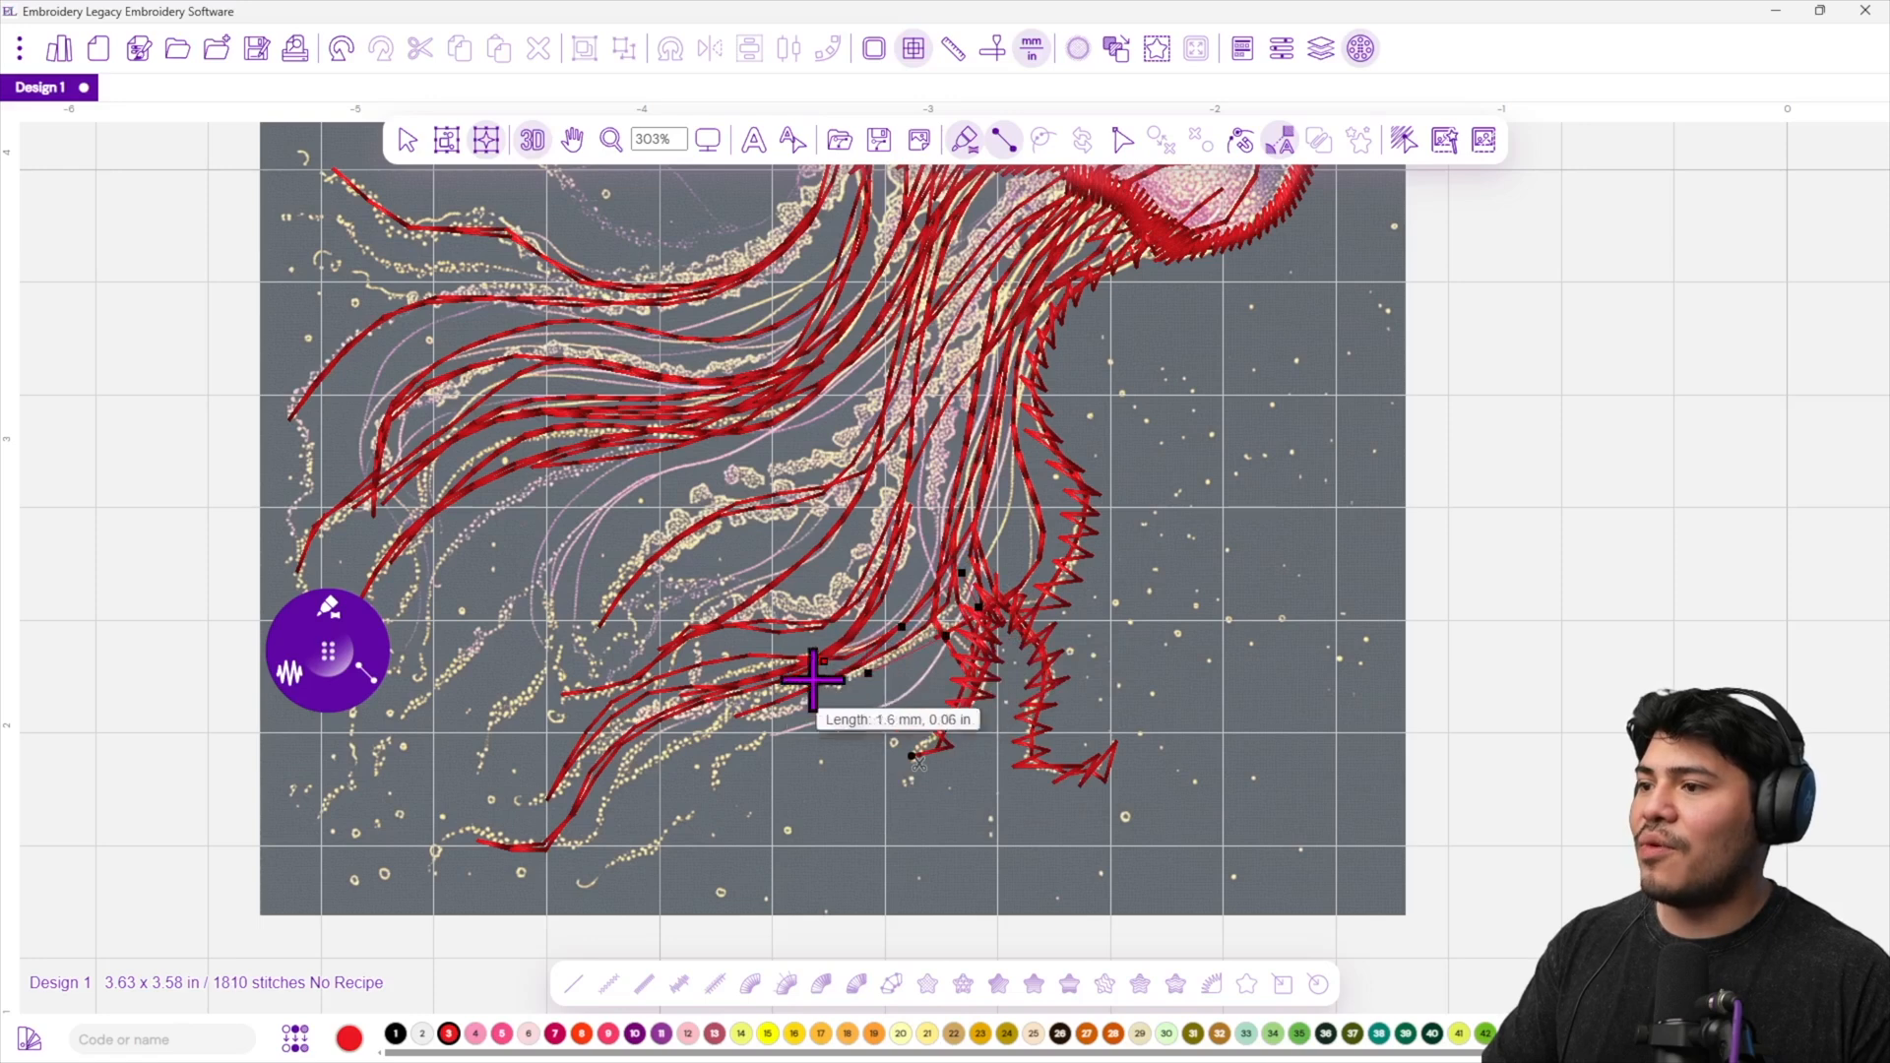
left_click(746, 679)
left_click(792, 706)
left_click(674, 737)
left_click(721, 743)
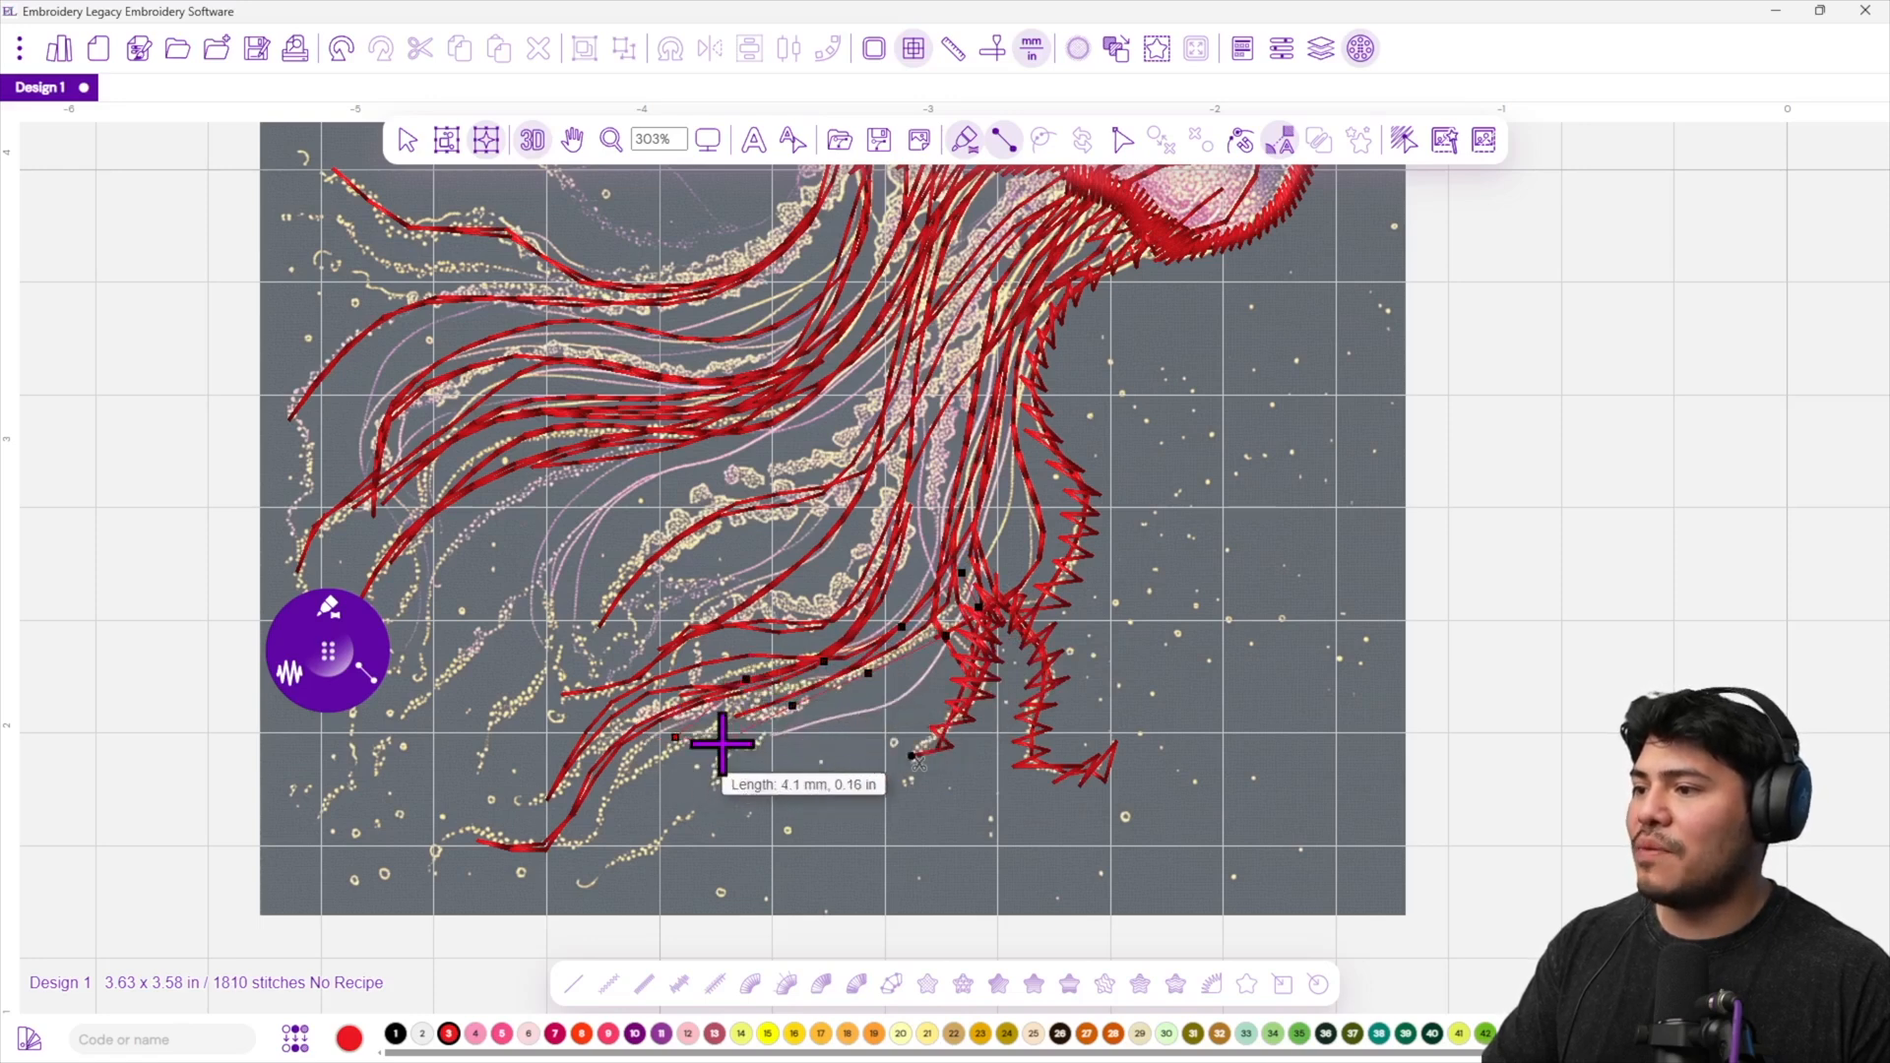
left_click(602, 779)
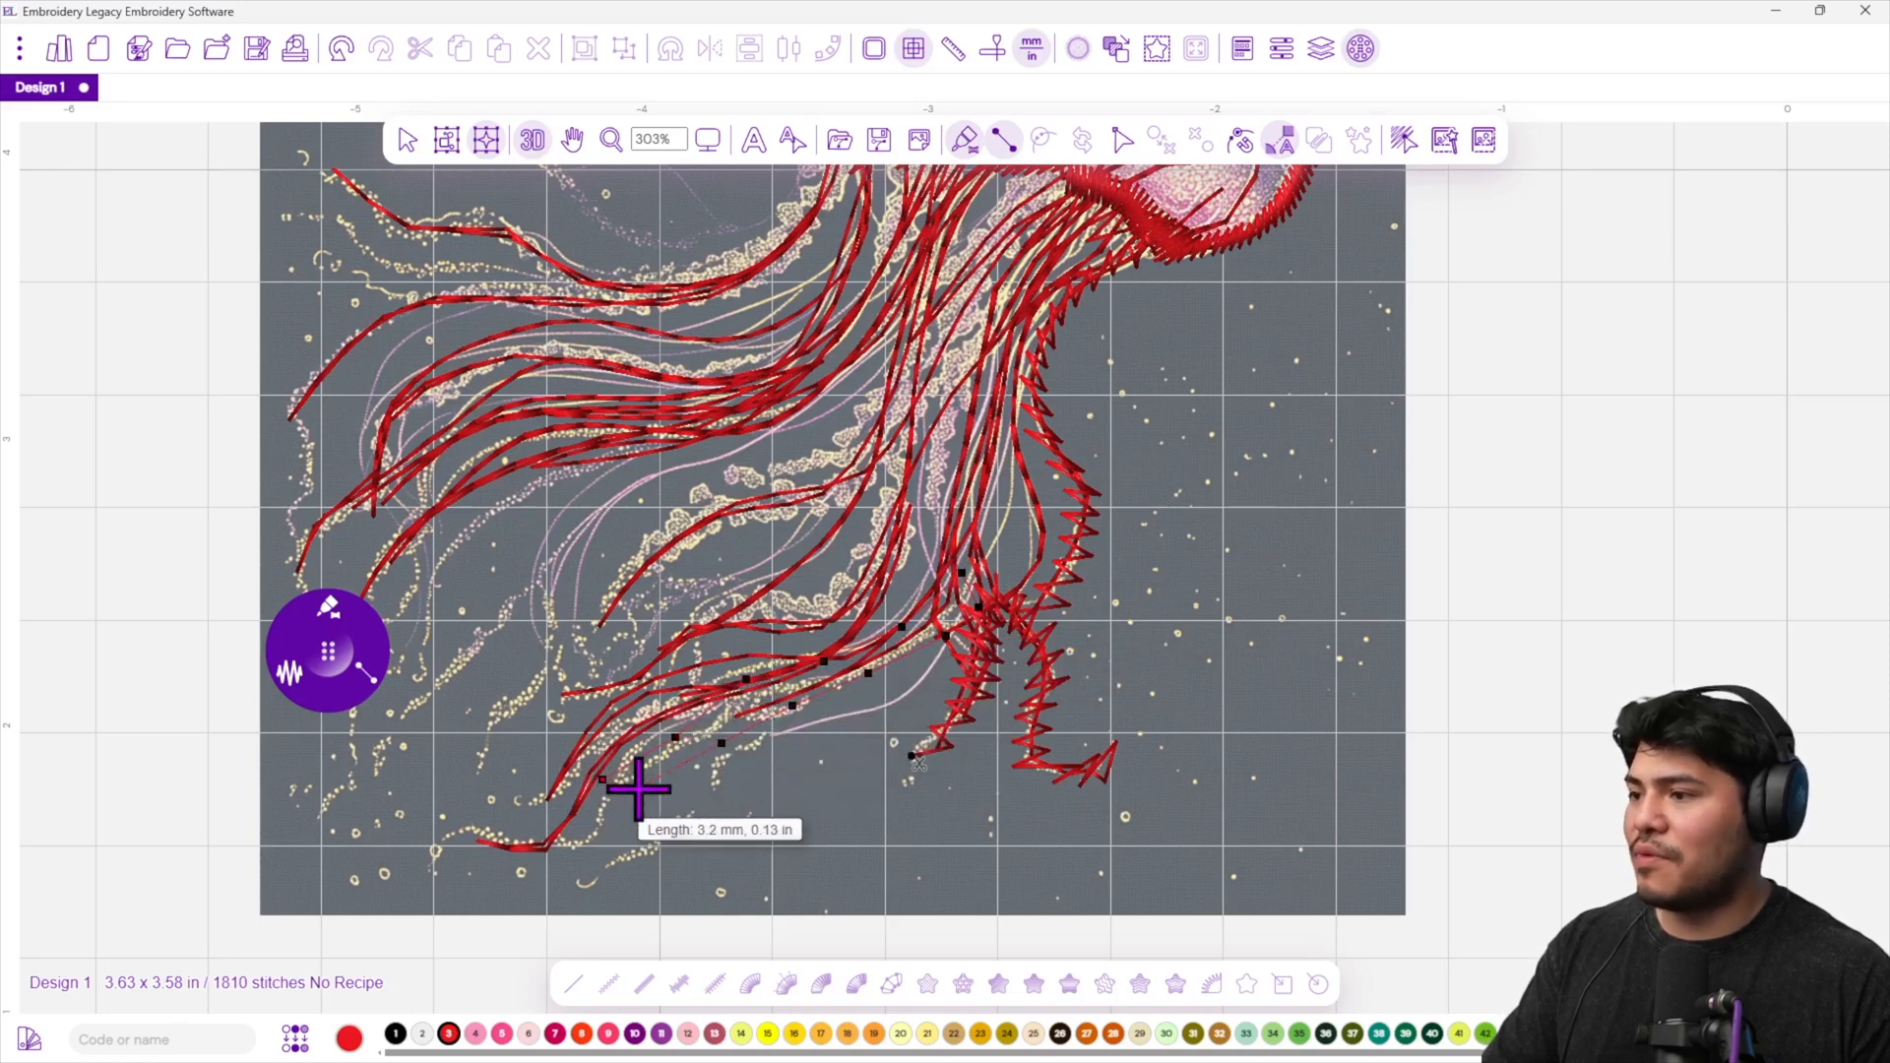
Create a satin column about 3 to 5 mm wide along the lowest dotted tentacle, from its bottom tip up to the neighbouring column.
left_click(579, 894)
left_click(650, 826)
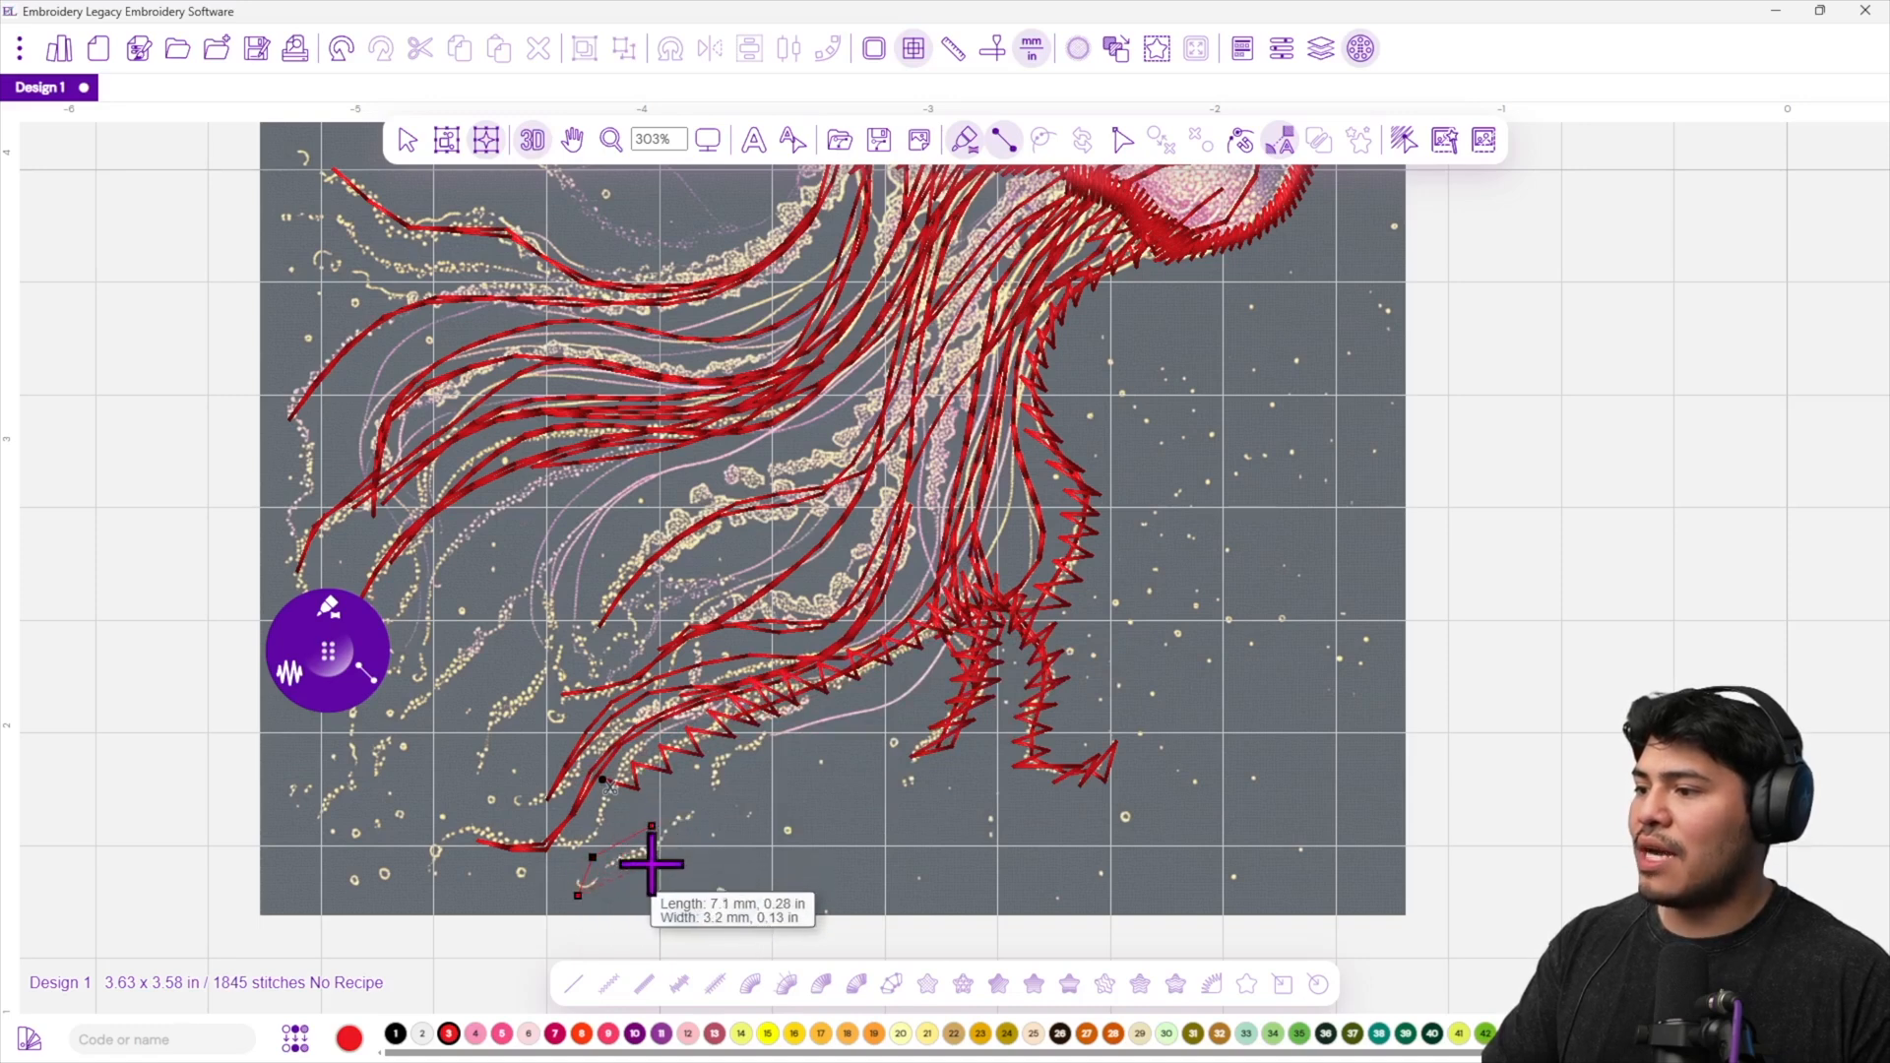
left_click(650, 865)
left_click(697, 772)
left_click(718, 821)
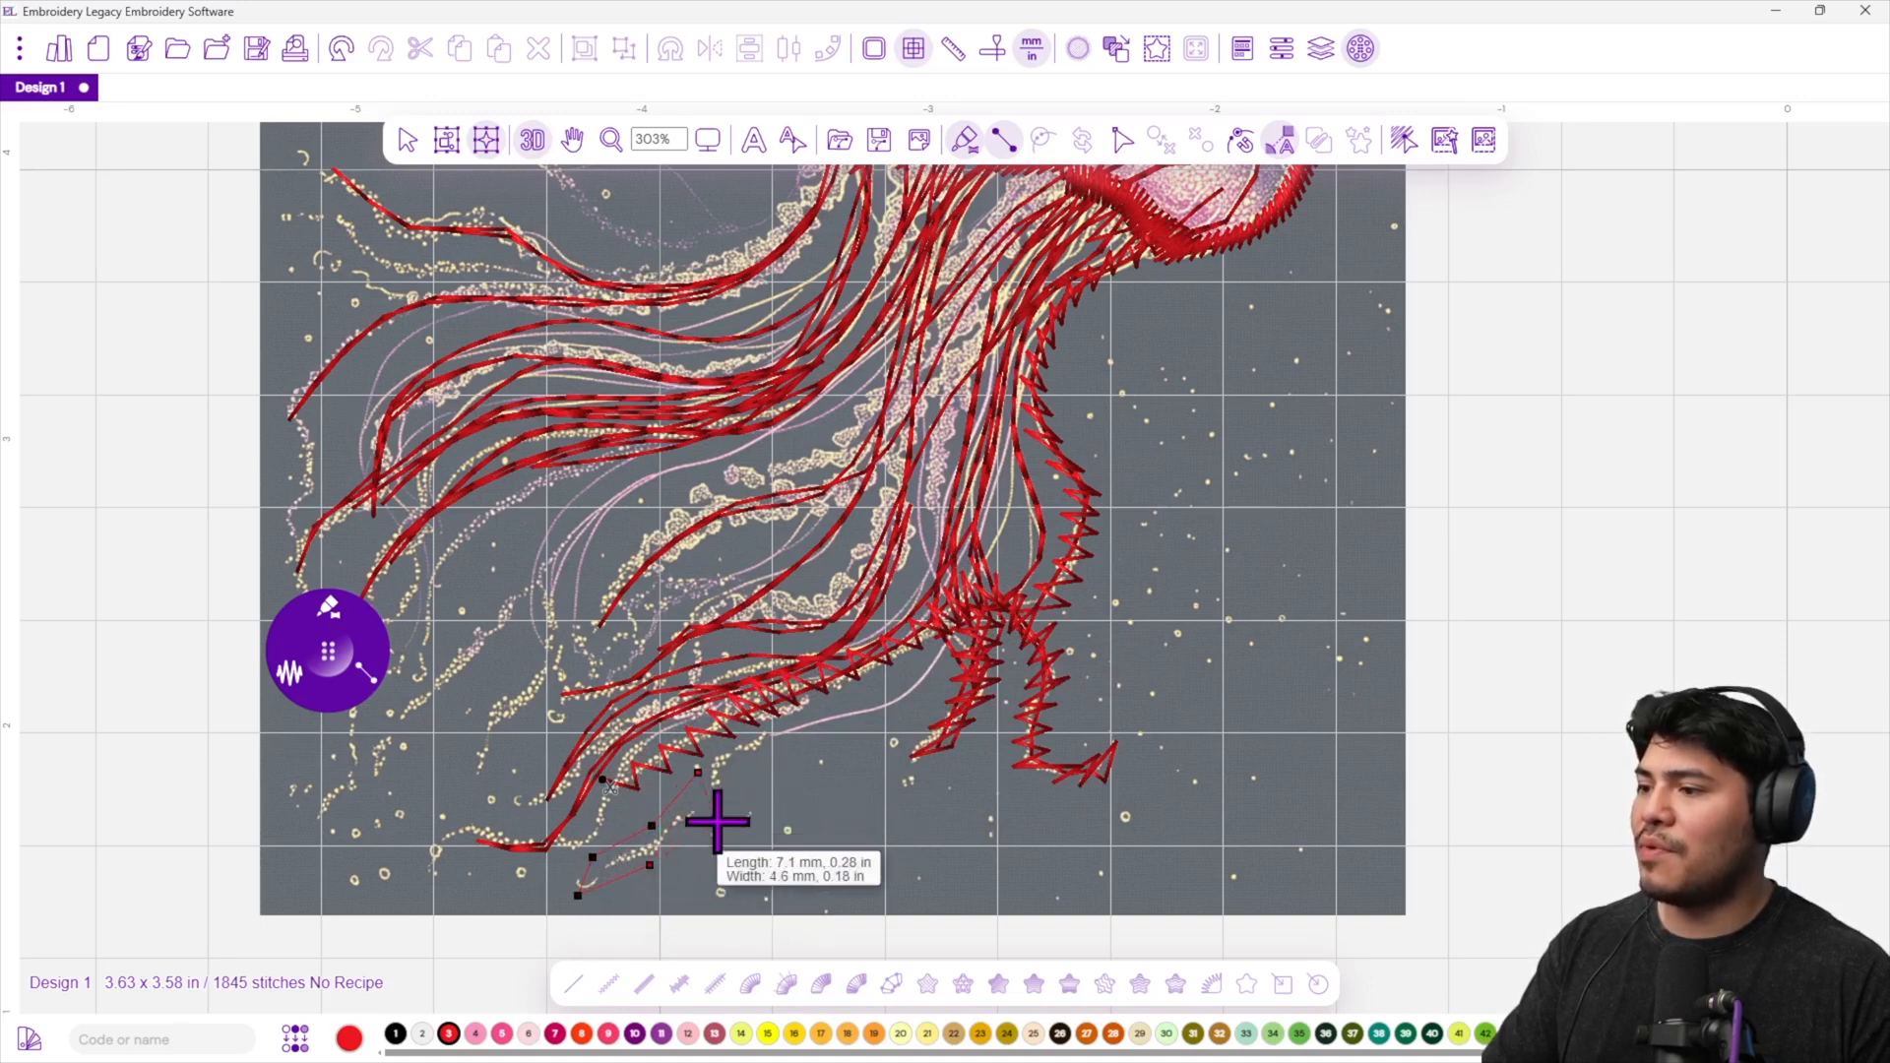
left_click(785, 709)
left_click(758, 756)
key("Return")
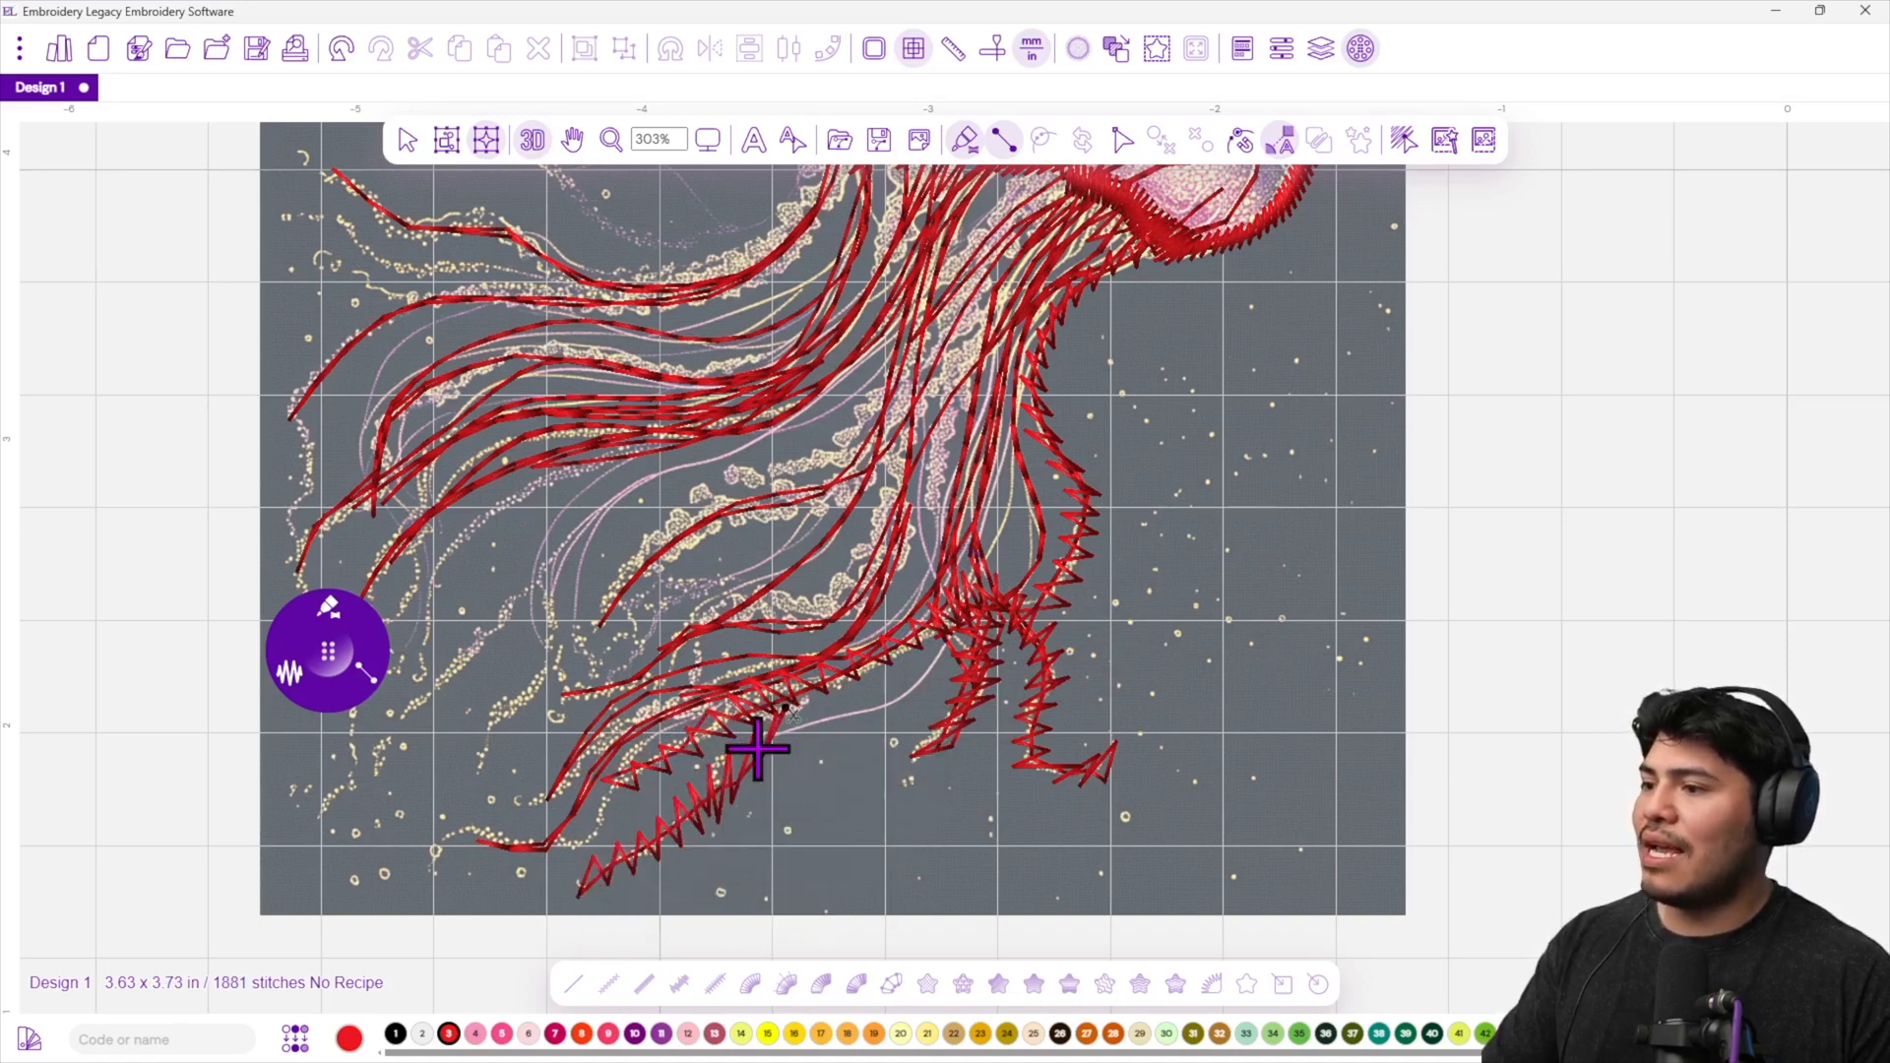
Create a satin column down-left along the upper strand of the lowest tentacle bundle, tapering to a single point at its tip.
left_click(711, 714)
left_click(603, 727)
left_click(640, 740)
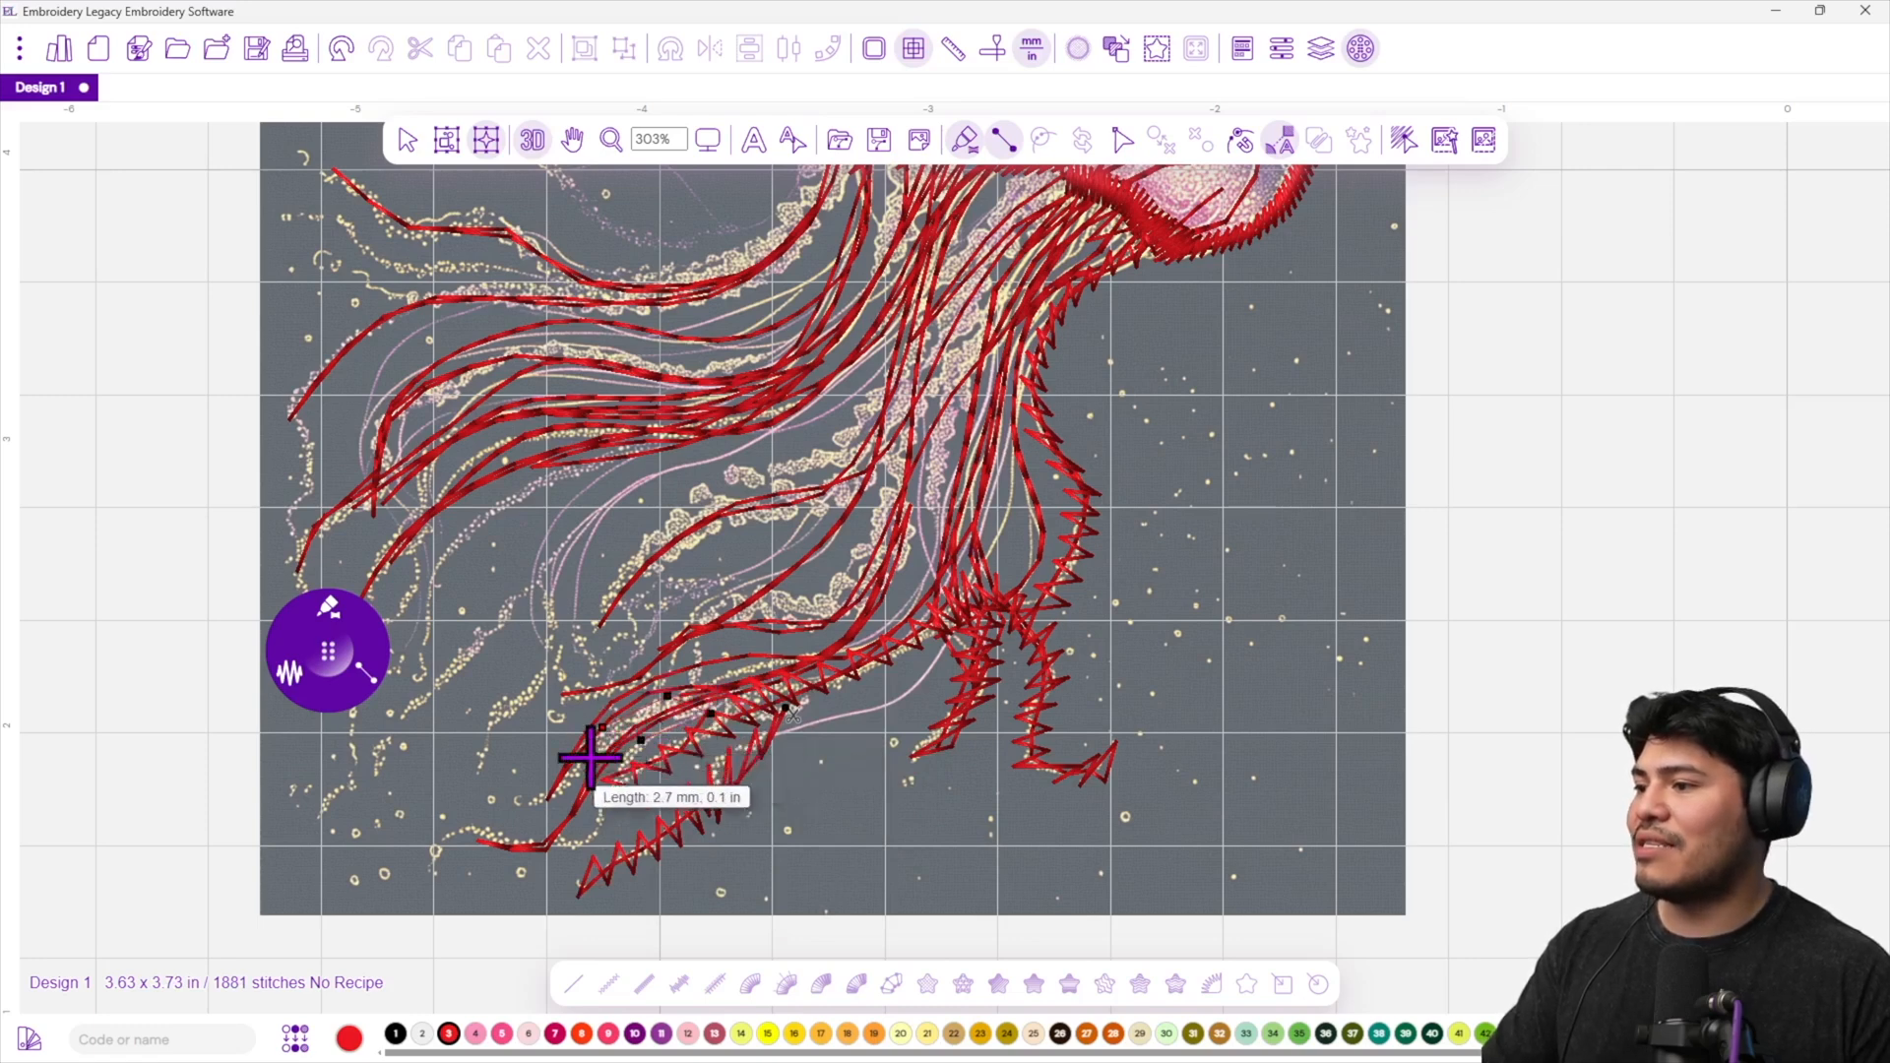
left_click(531, 787)
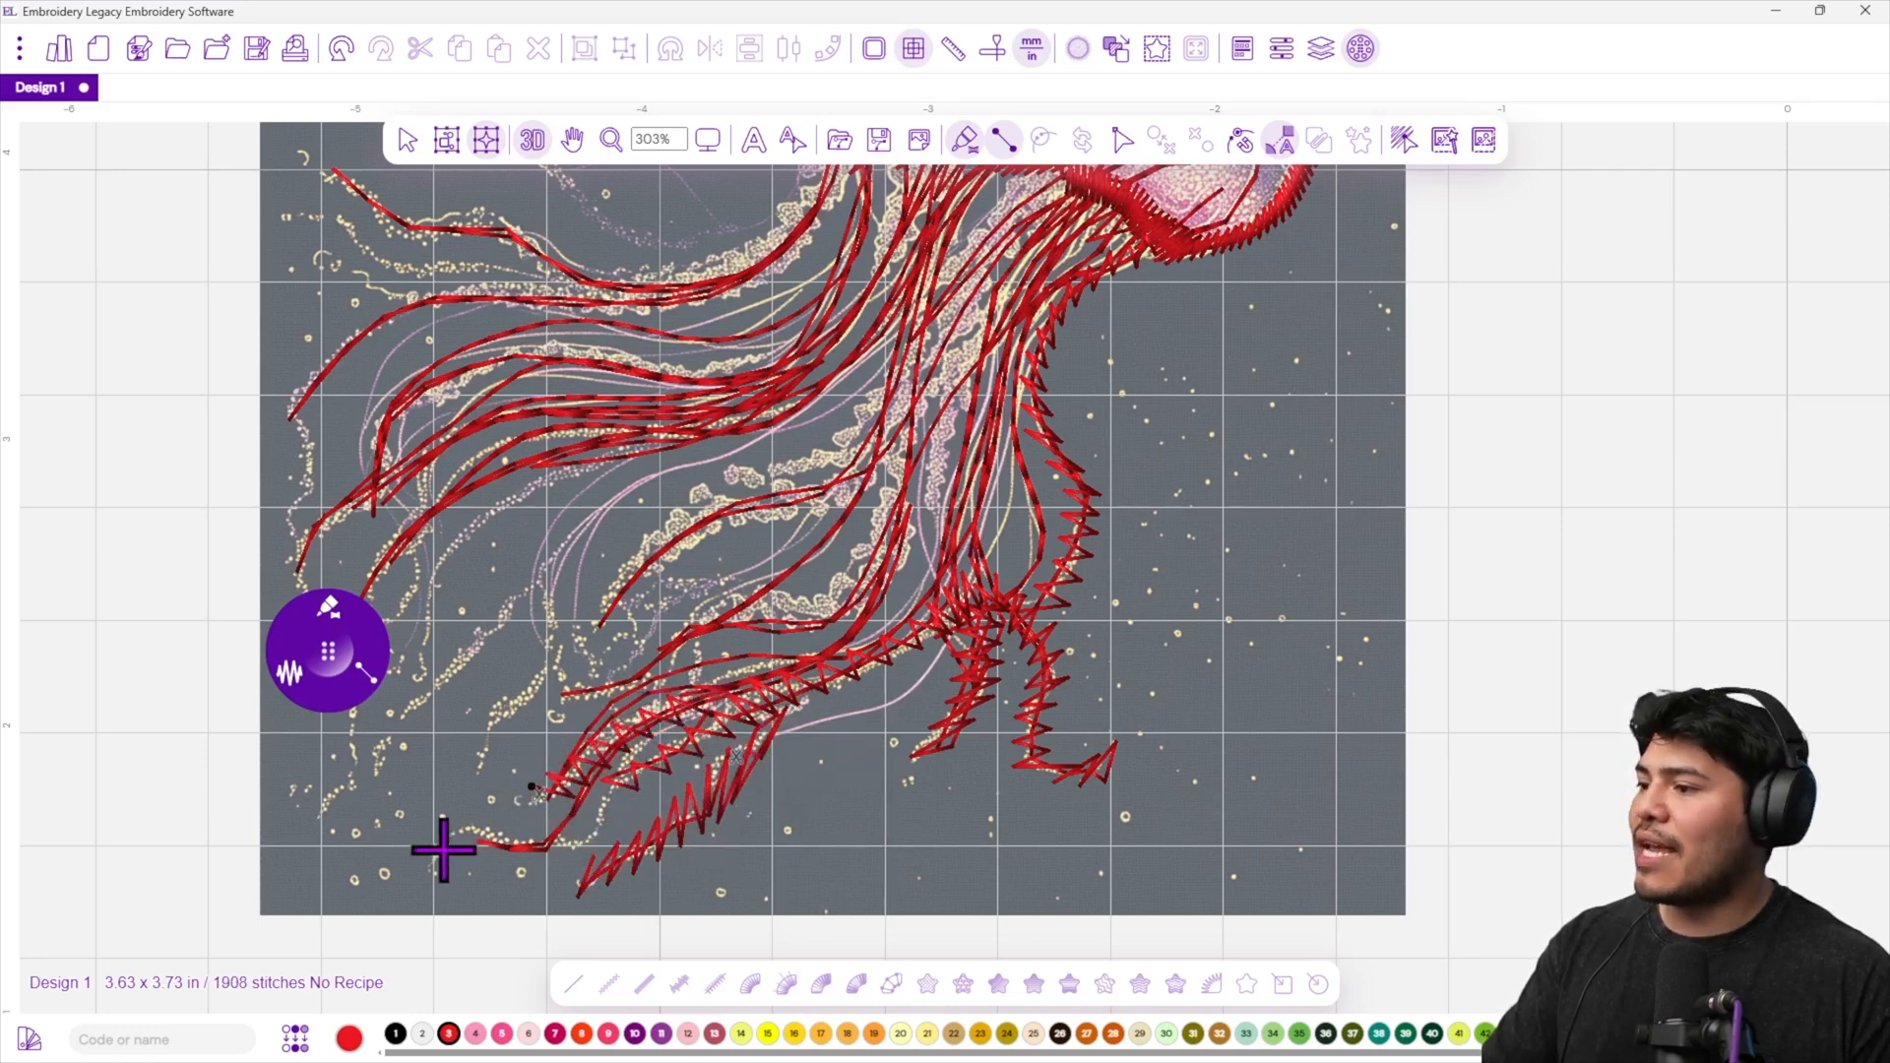
Create a satin column from the bottom-left dotted tentacle tip, curving up and tapering into the lowest tentacle bundle.
left_click(467, 825)
left_click(443, 843)
left_click(514, 829)
left_click(493, 862)
left_click(580, 824)
left_click(578, 855)
left_click(611, 767)
left_click(621, 804)
left_click(652, 723)
left_click(671, 706)
key("Return")
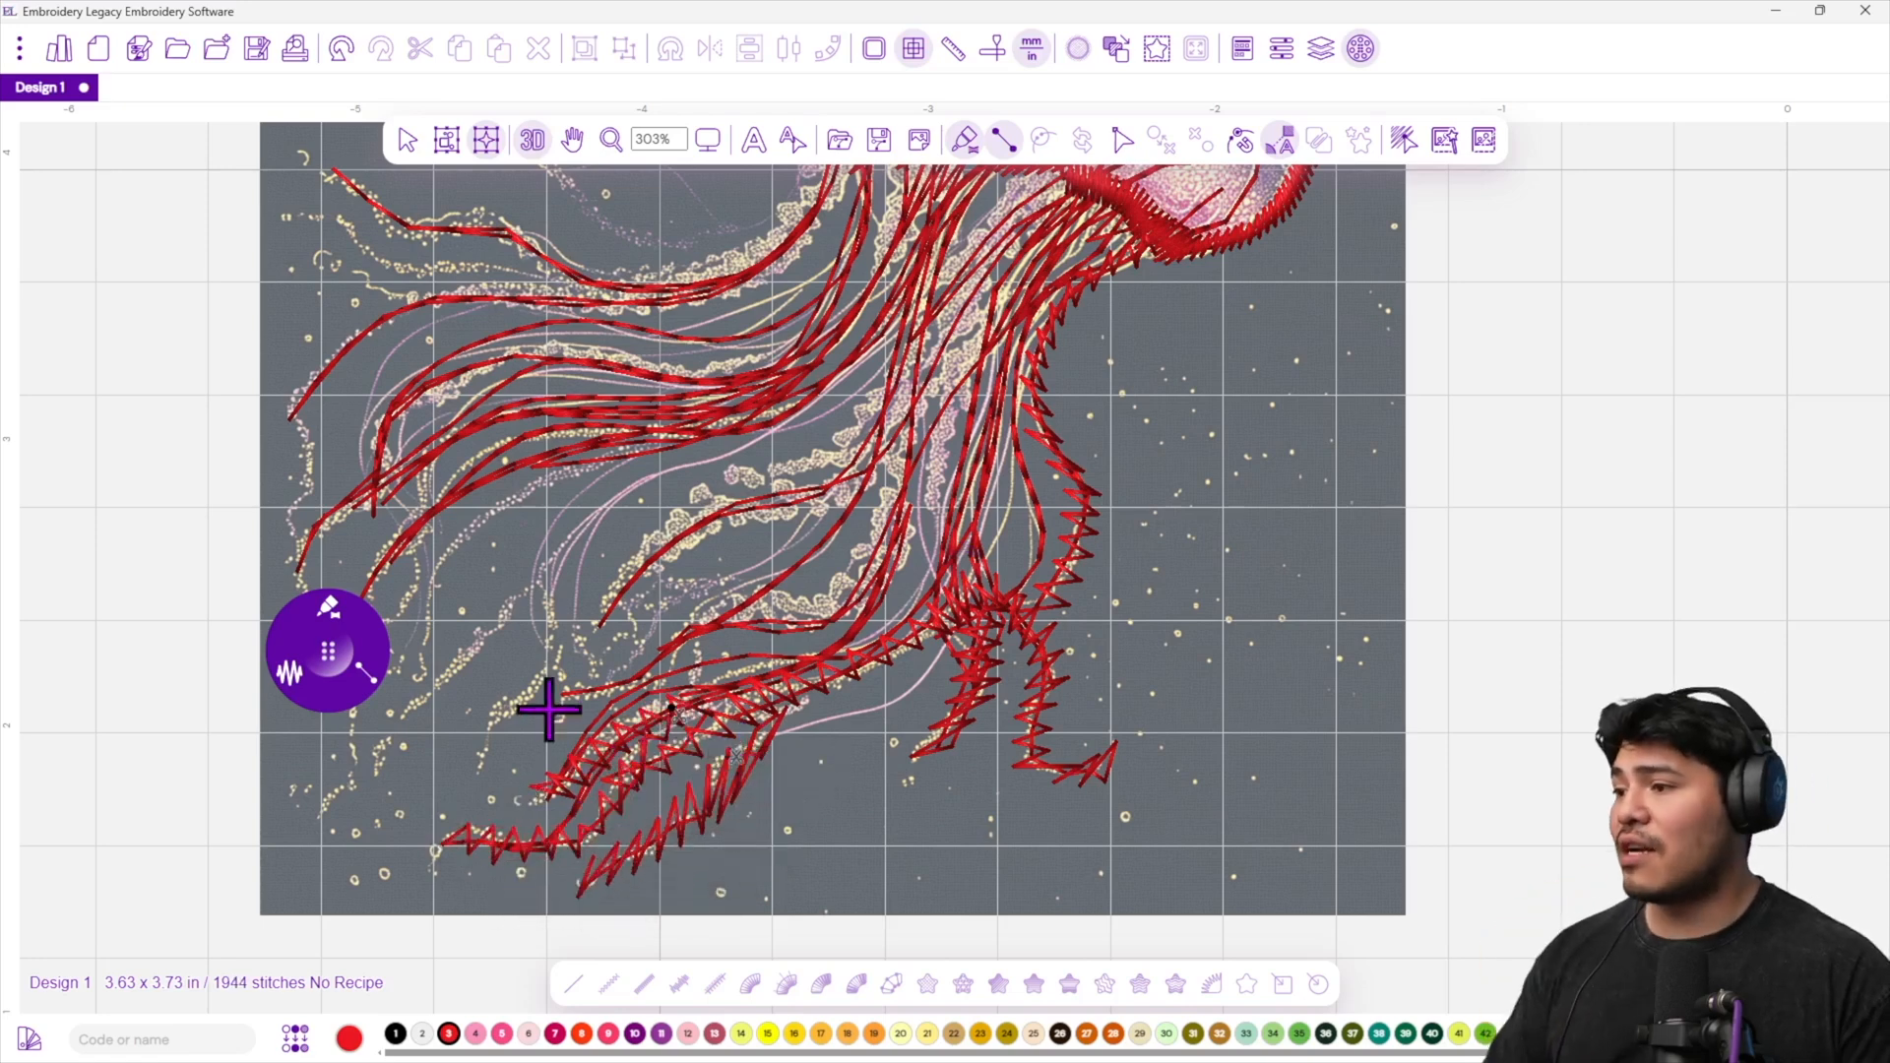
Start a satin column at the dotted tip left of the lowest bundle and place its edge points up-right along the tentacle.
left_click(472, 784)
left_click(470, 750)
left_click(520, 726)
left_click(518, 685)
left_click(568, 721)
left_click(573, 672)
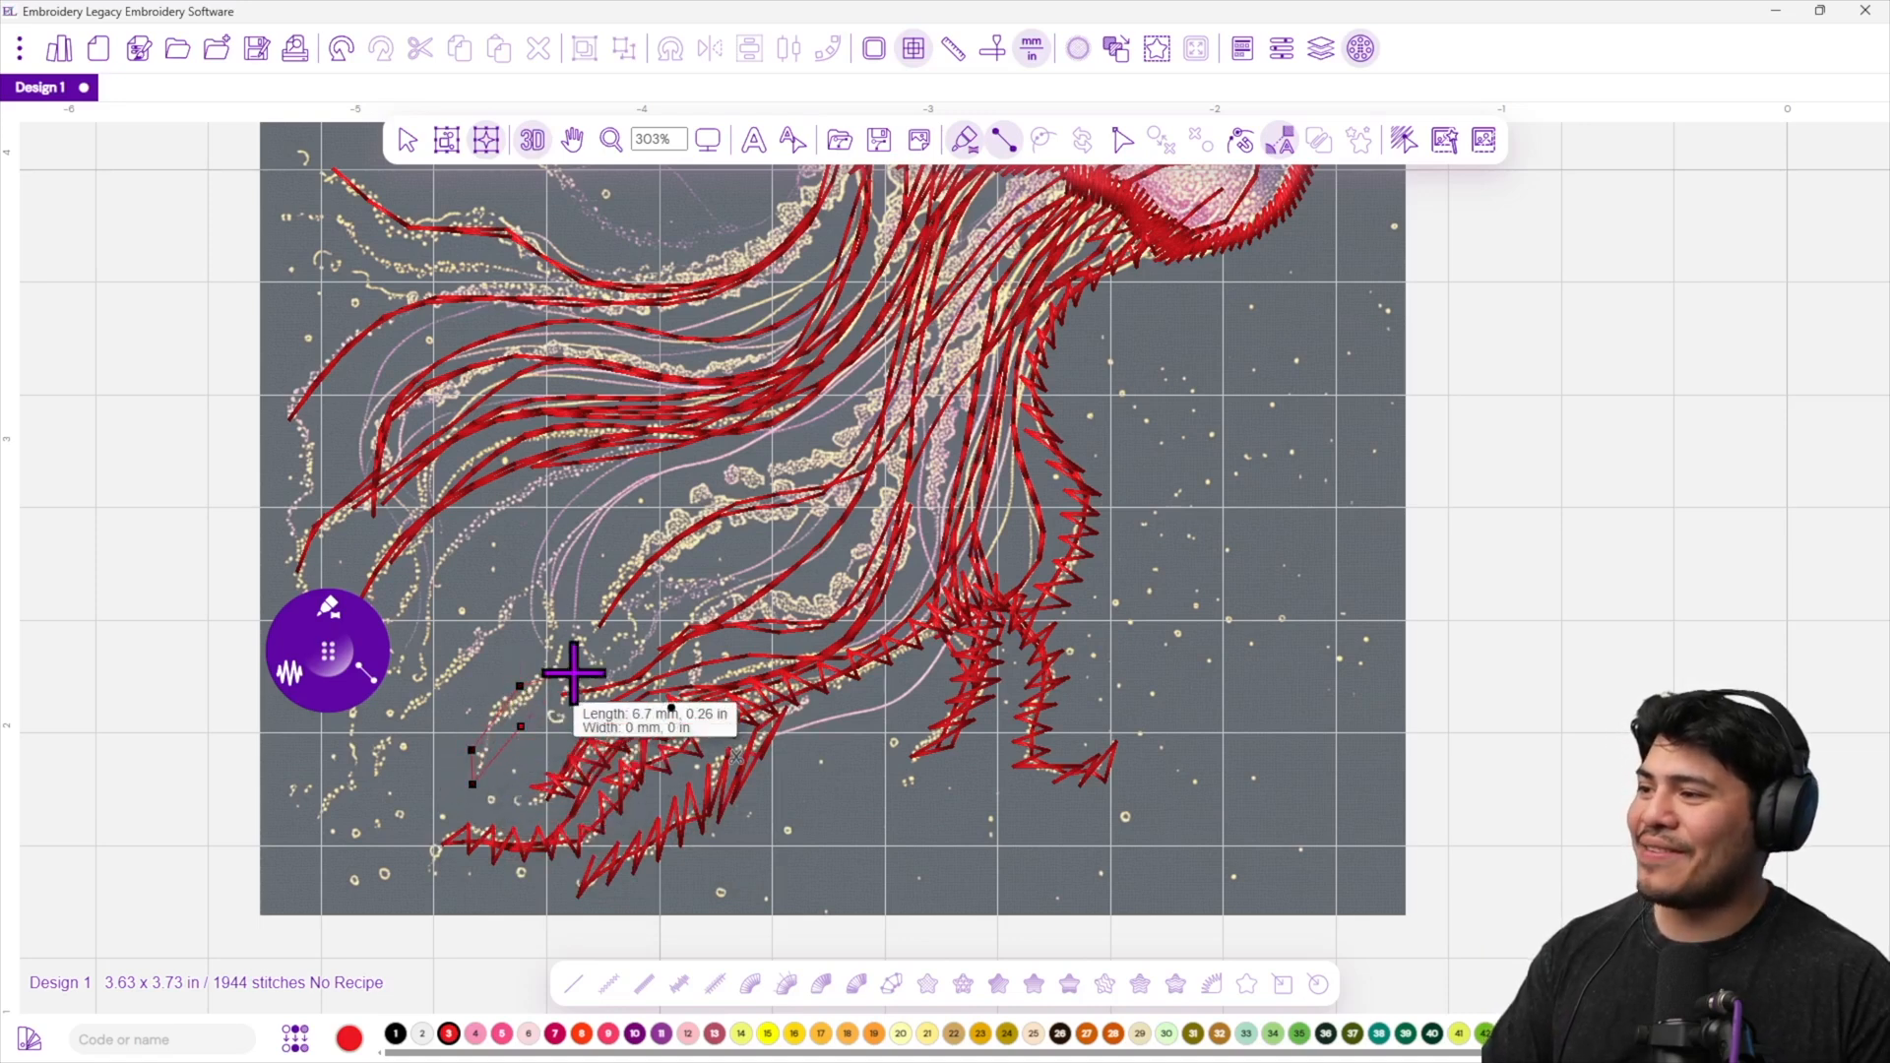
left_click(642, 705)
left_click(638, 662)
left_click(689, 681)
left_click(678, 632)
left_click(725, 647)
left_click(722, 598)
left_click(765, 638)
left_click(768, 589)
Continue that satin column up the thick frilly tentacle to the underside of the bell and finish it.
left_click(839, 628)
left_click(822, 584)
left_click(892, 564)
left_click(861, 510)
left_click(919, 521)
left_click(896, 472)
left_click(935, 441)
left_click(904, 400)
left_click(944, 331)
left_click(976, 388)
left_click(1012, 285)
left_click(1030, 317)
left_click(1070, 202)
left_click(1105, 211)
right_click(1093, 208)
Start another satin column under the bell and place its edge points down the neighbouring frilly tentacle to where it bends left.
scroll(925, 451, "down", 3)
left_click_drag(814, 456, 1024, 532)
scroll(1076, 454, "up", 1)
left_click(1206, 376)
left_click(1233, 392)
left_click(1163, 427)
left_click(1191, 436)
left_click(1132, 485)
left_click(1163, 486)
left_click(1072, 553)
left_click(1115, 561)
Continue the column down-left along the frilly tentacle's lower curve and finish it near the lower tentacle tips.
left_click(1062, 610)
left_click(1036, 587)
left_click(974, 600)
left_click(999, 620)
left_click(945, 647)
left_click(905, 637)
left_click(911, 699)
left_click(876, 702)
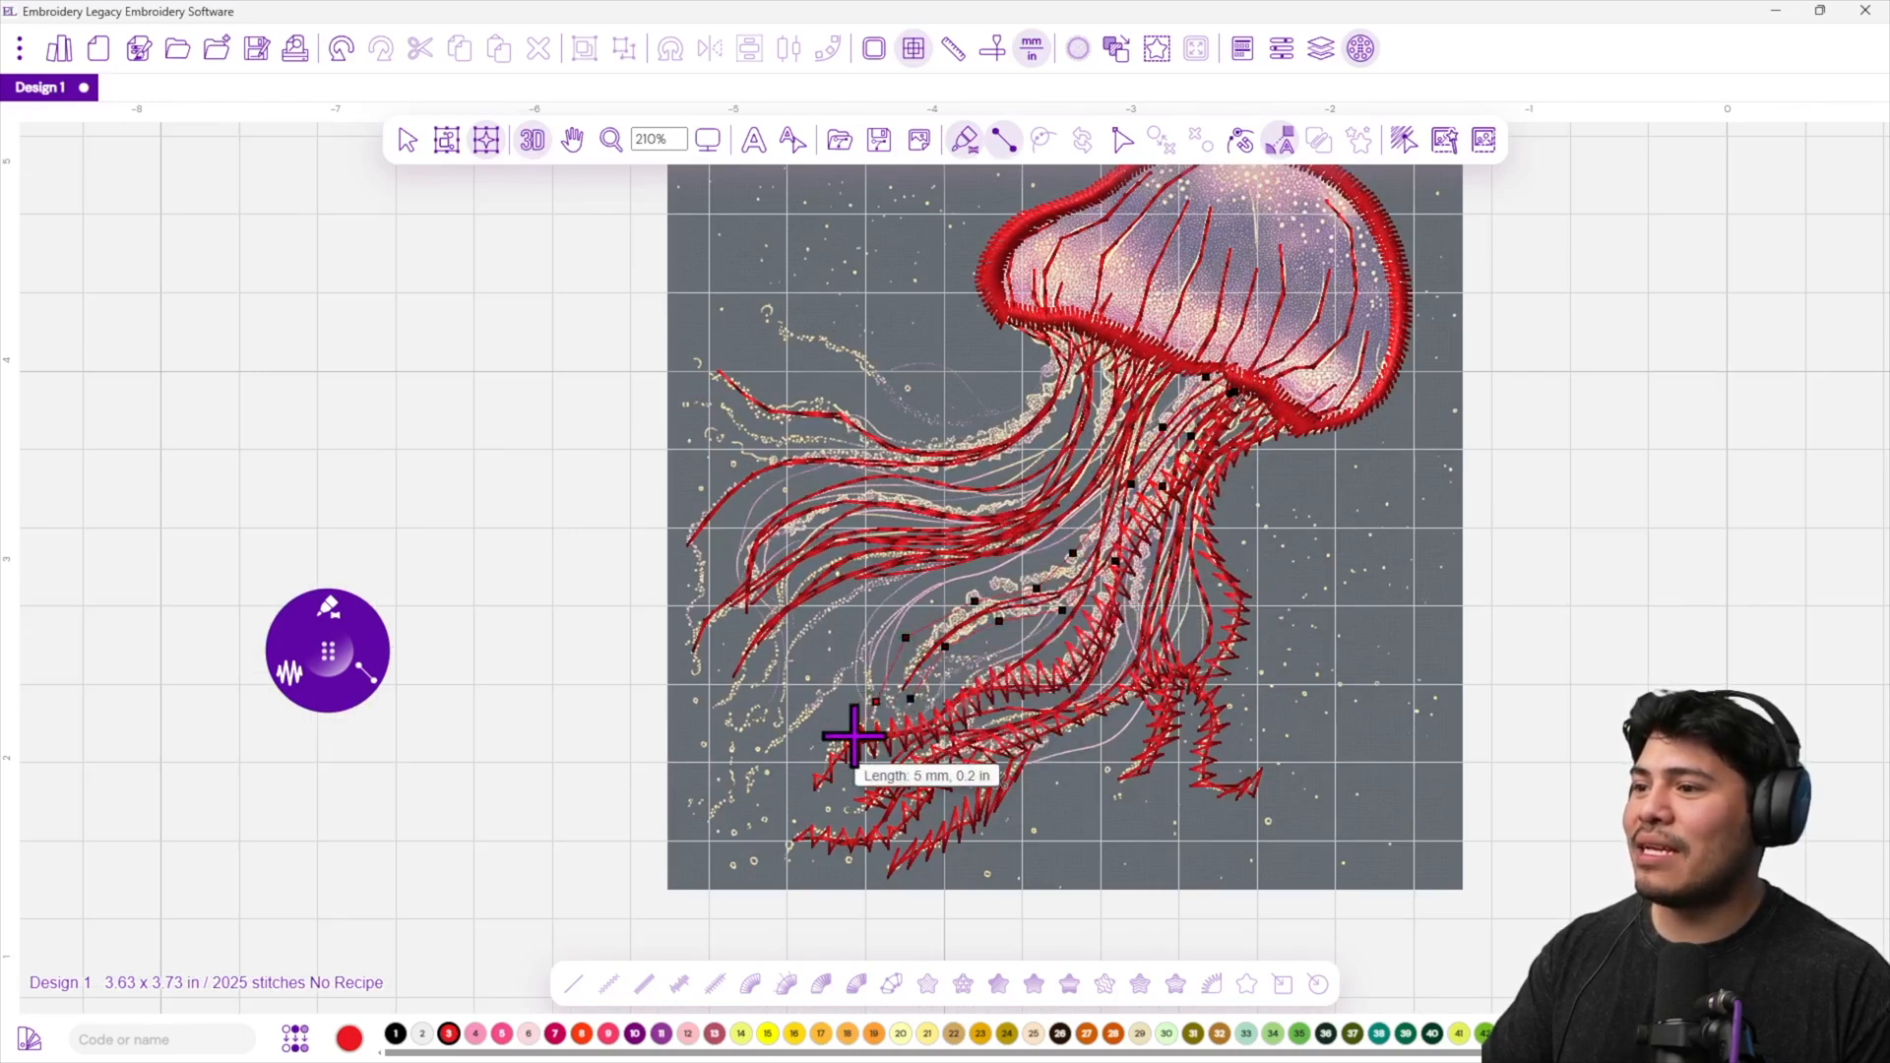
scroll(823, 711, "up", 1)
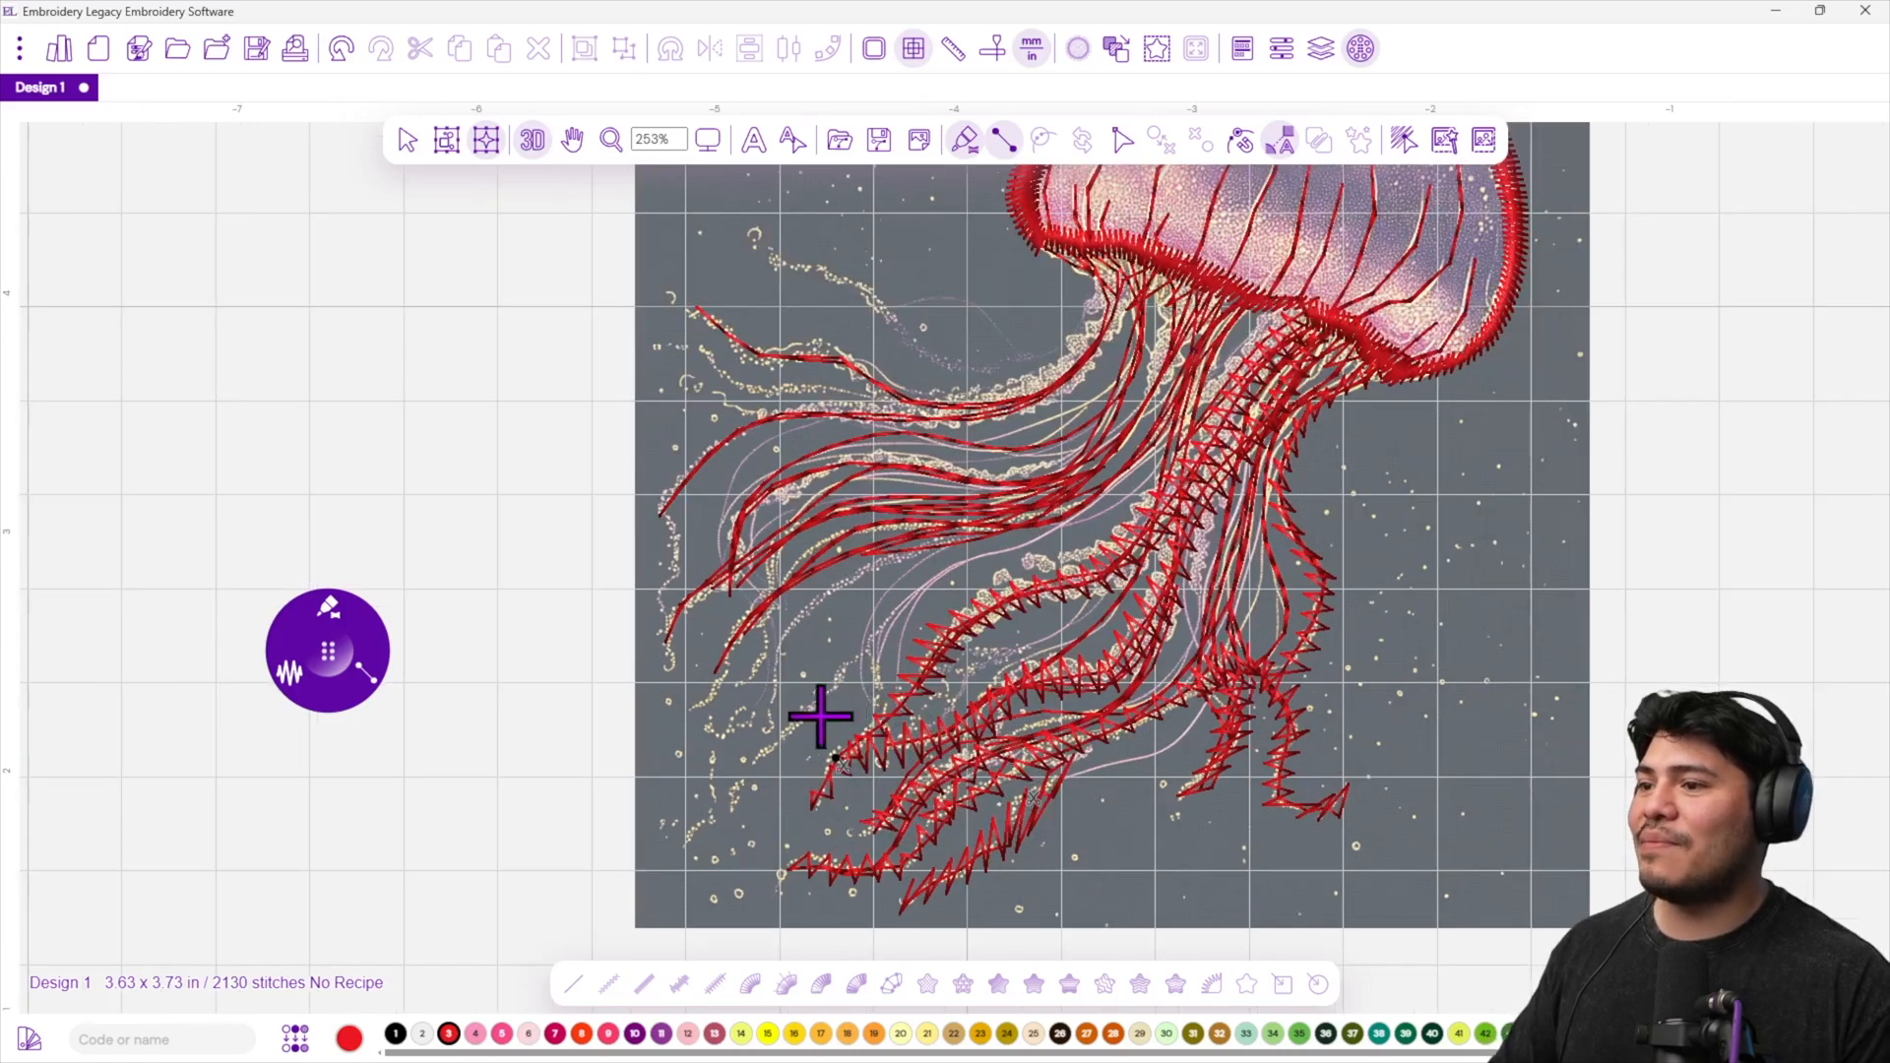
Create a short satin column upward along the pale curved strand just left of the frilly tentacle's lower end.
left_click(863, 679)
left_click(873, 662)
left_click(882, 619)
right_click(905, 596)
left_click(870, 636)
left_click(864, 668)
left_click(822, 686)
left_click(830, 702)
left_click(777, 720)
left_click(790, 733)
left_click(748, 759)
left_click(740, 793)
left_click(717, 799)
left_click(713, 827)
right_click(714, 828)
scroll(854, 664, "up", 3)
scroll(855, 646, "up", 3)
key("ctrl+z")
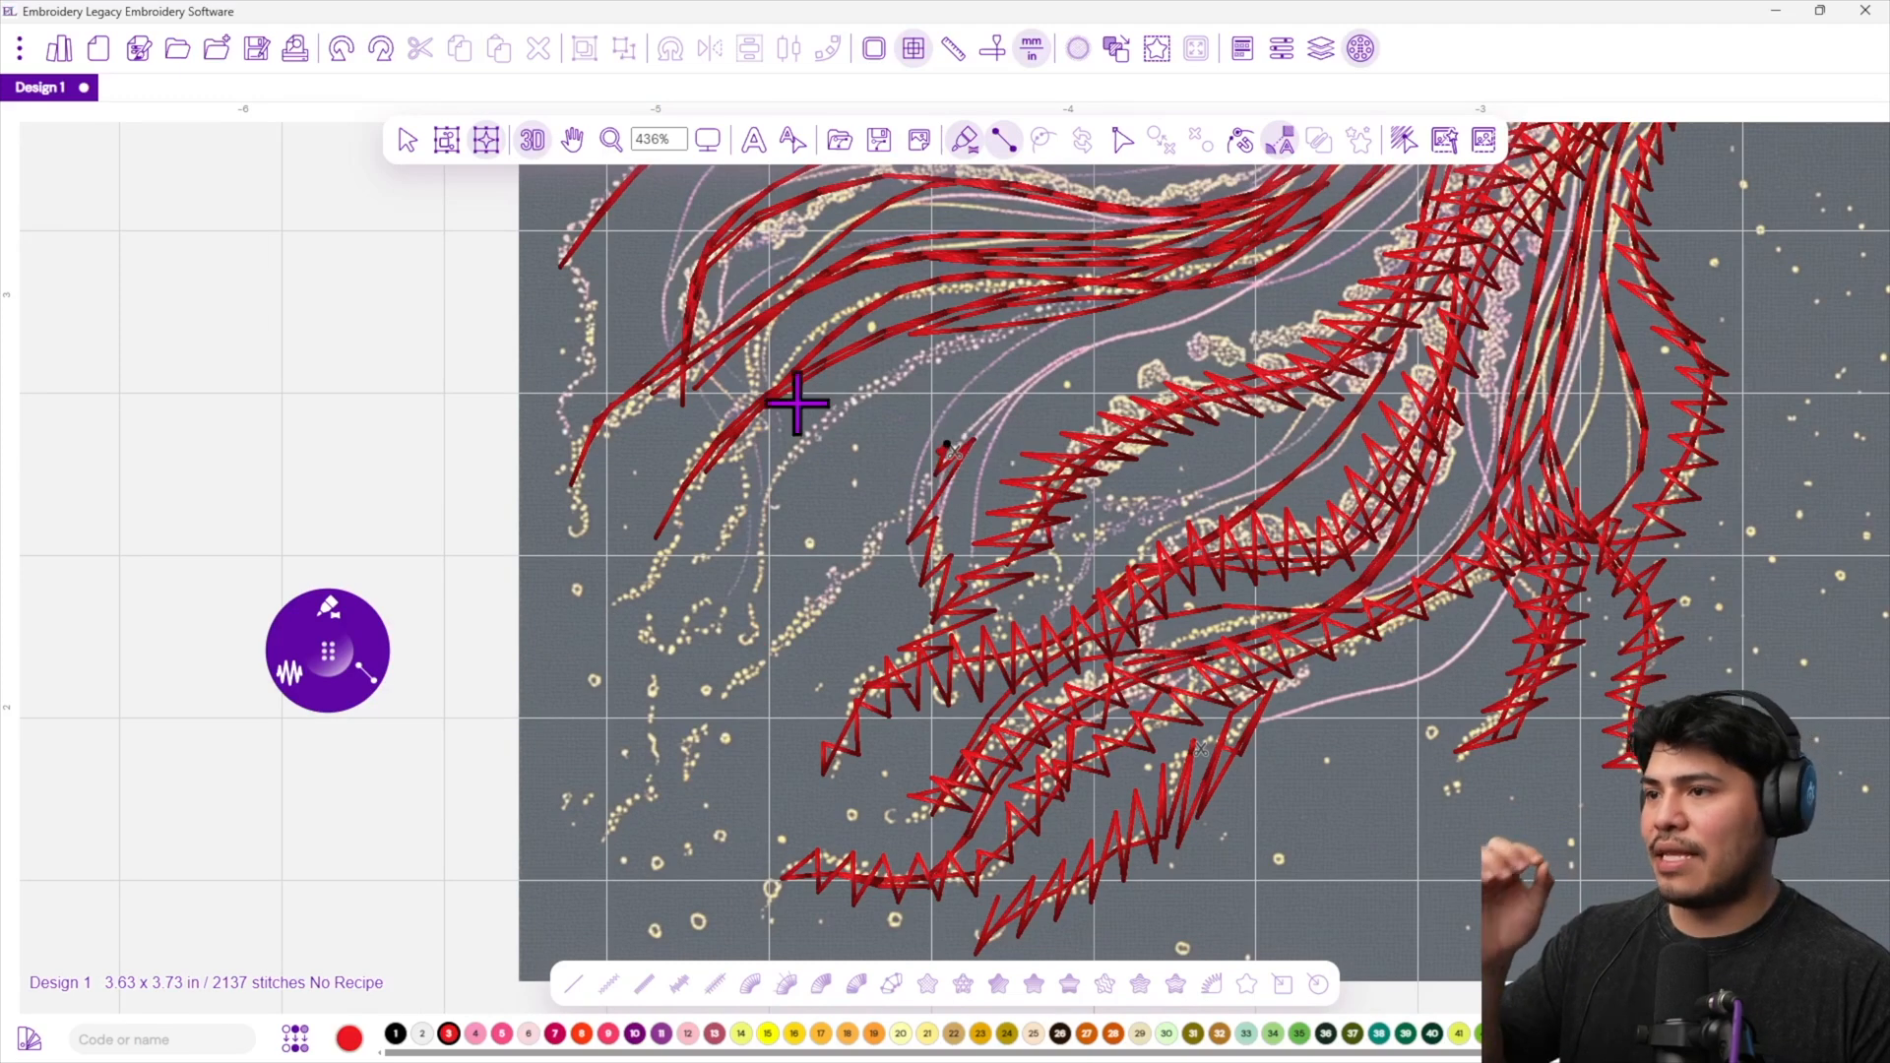
double_click(635, 736)
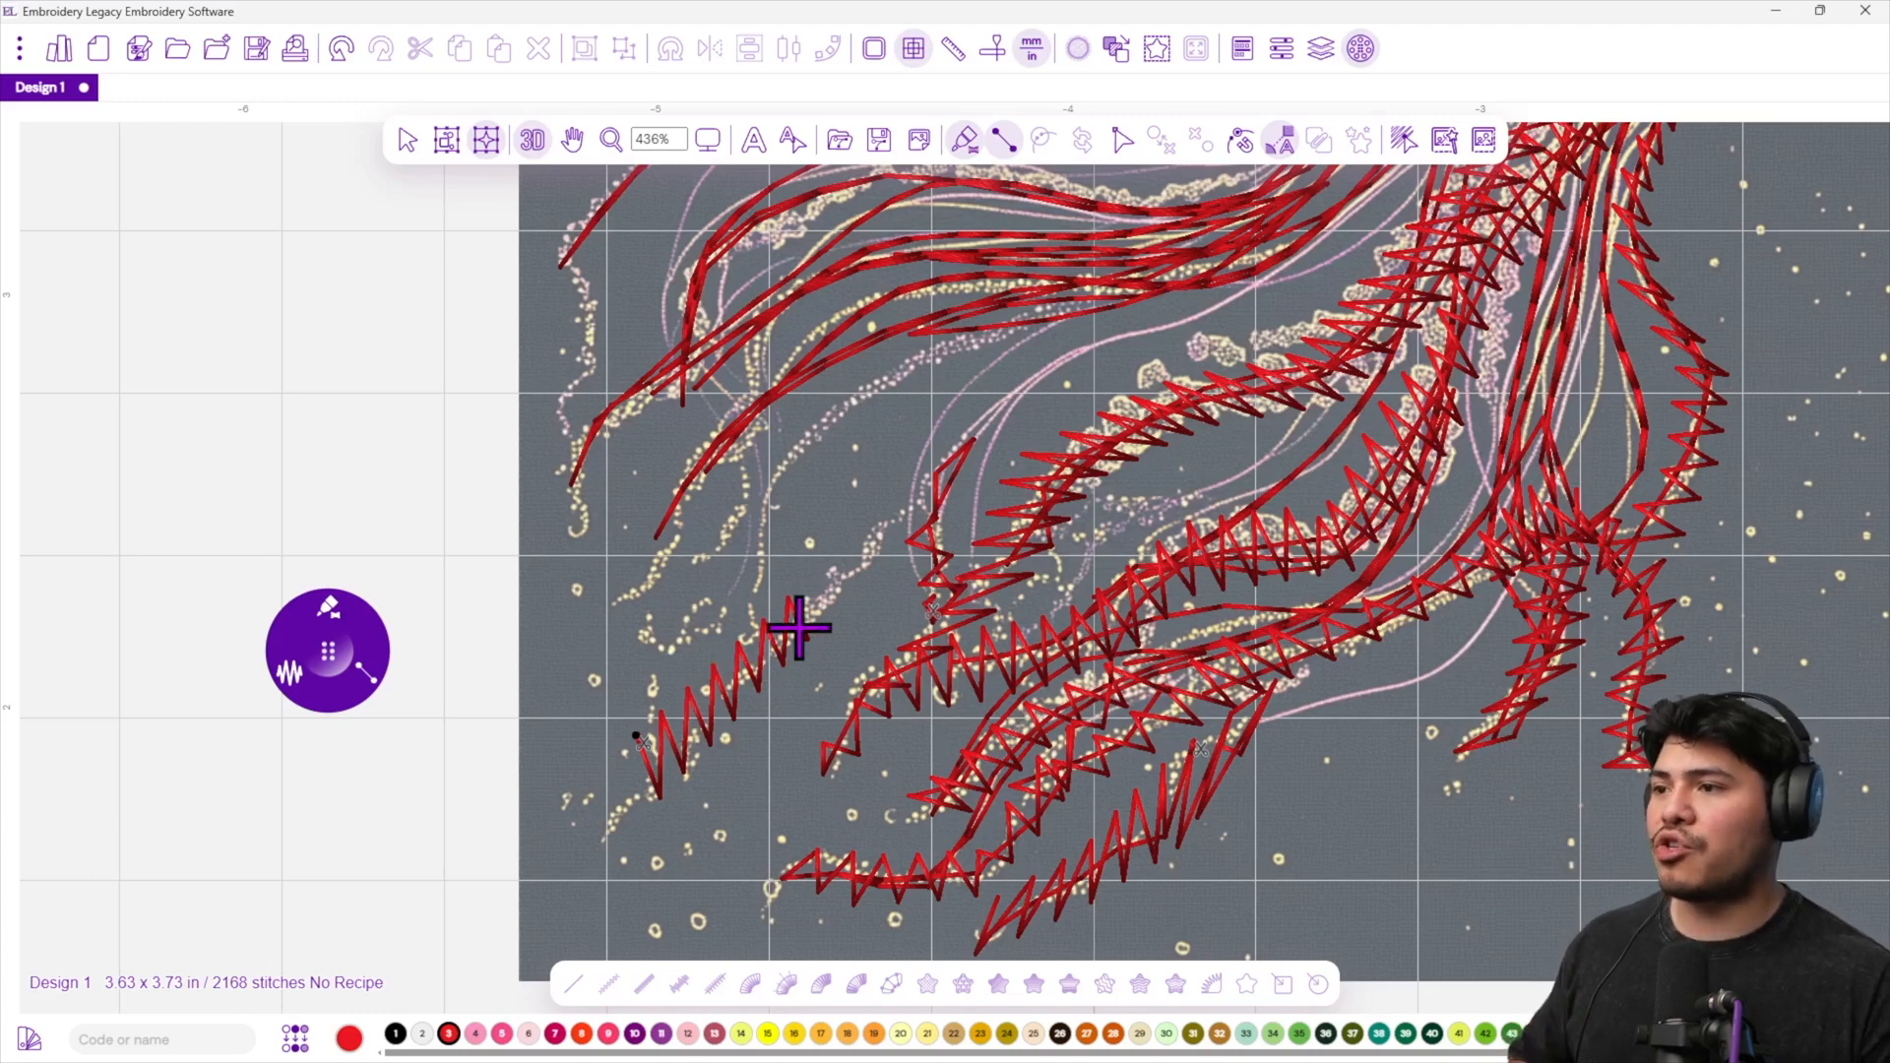
key("ctrl+z")
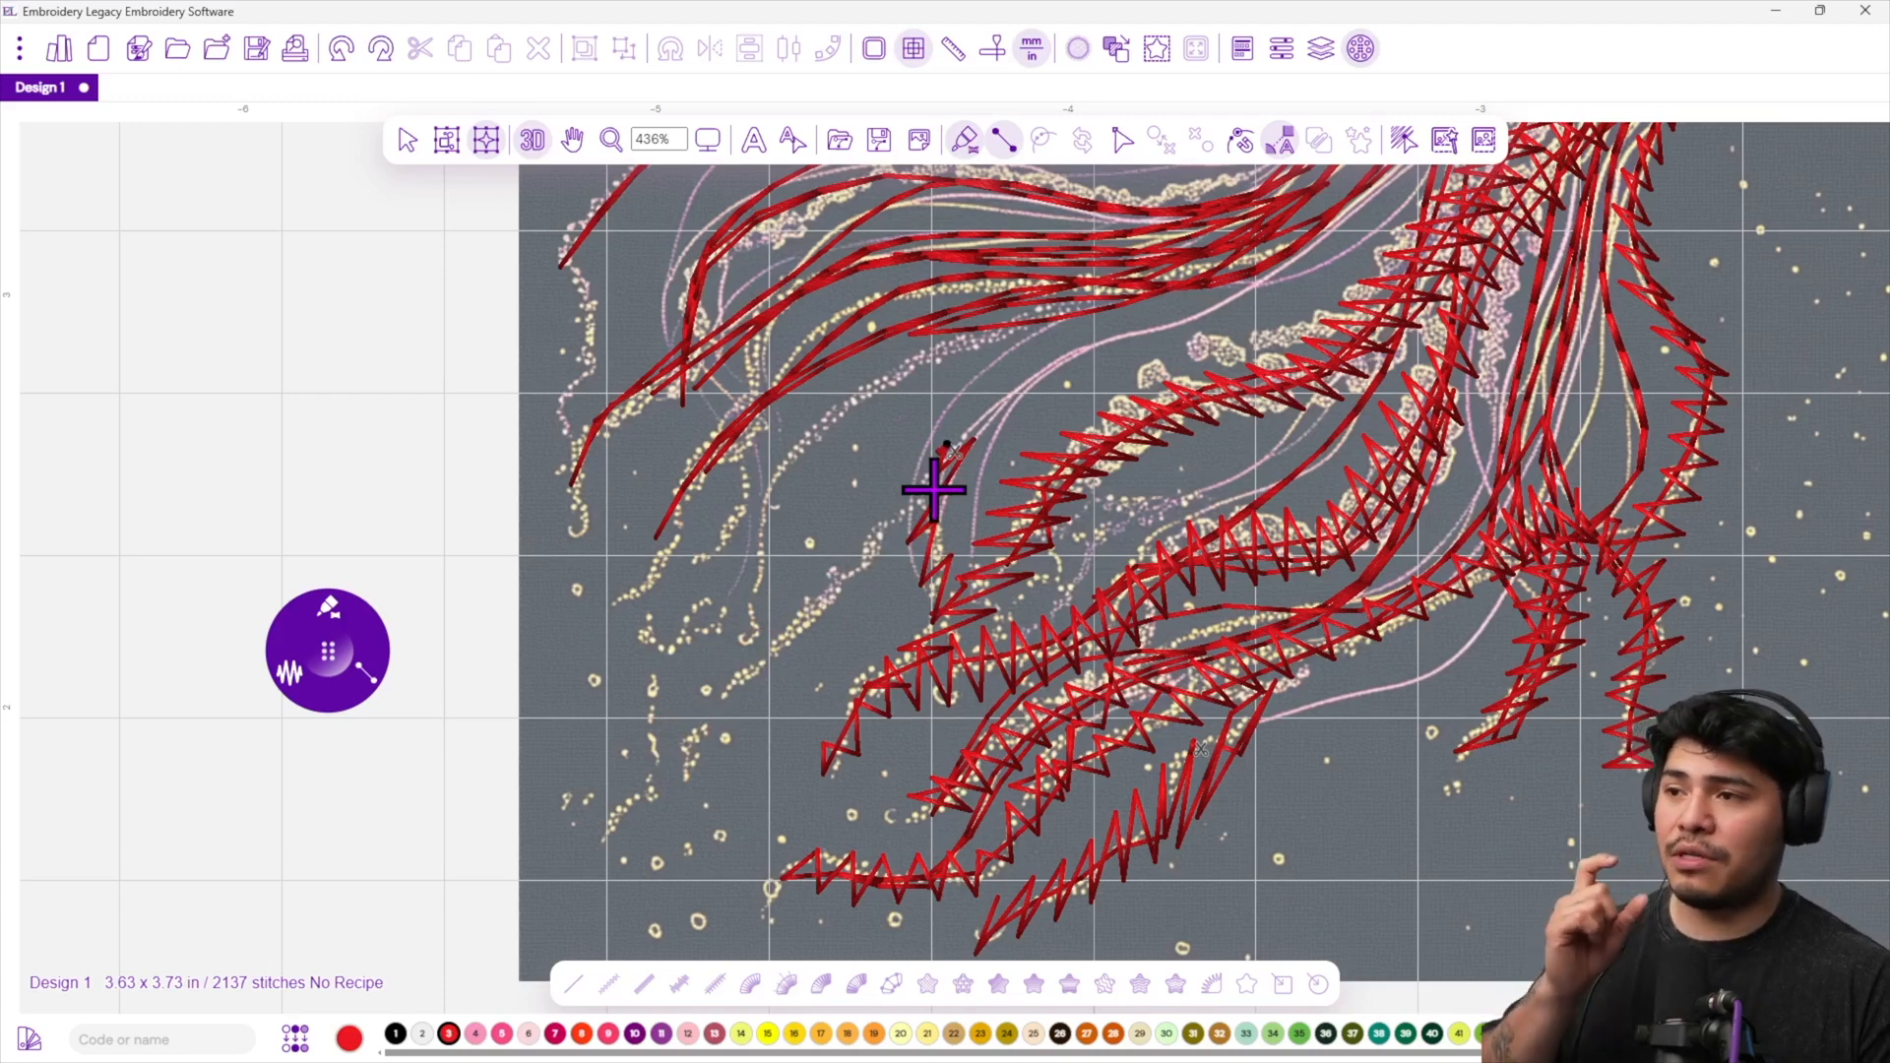
Create a satin column from the short column's upper end down-left along the dotted tentacle, tapering to a point.
left_click(919, 522)
left_click(830, 552)
left_click(833, 593)
left_click(725, 645)
left_click(733, 688)
left_click(676, 752)
key("Return")
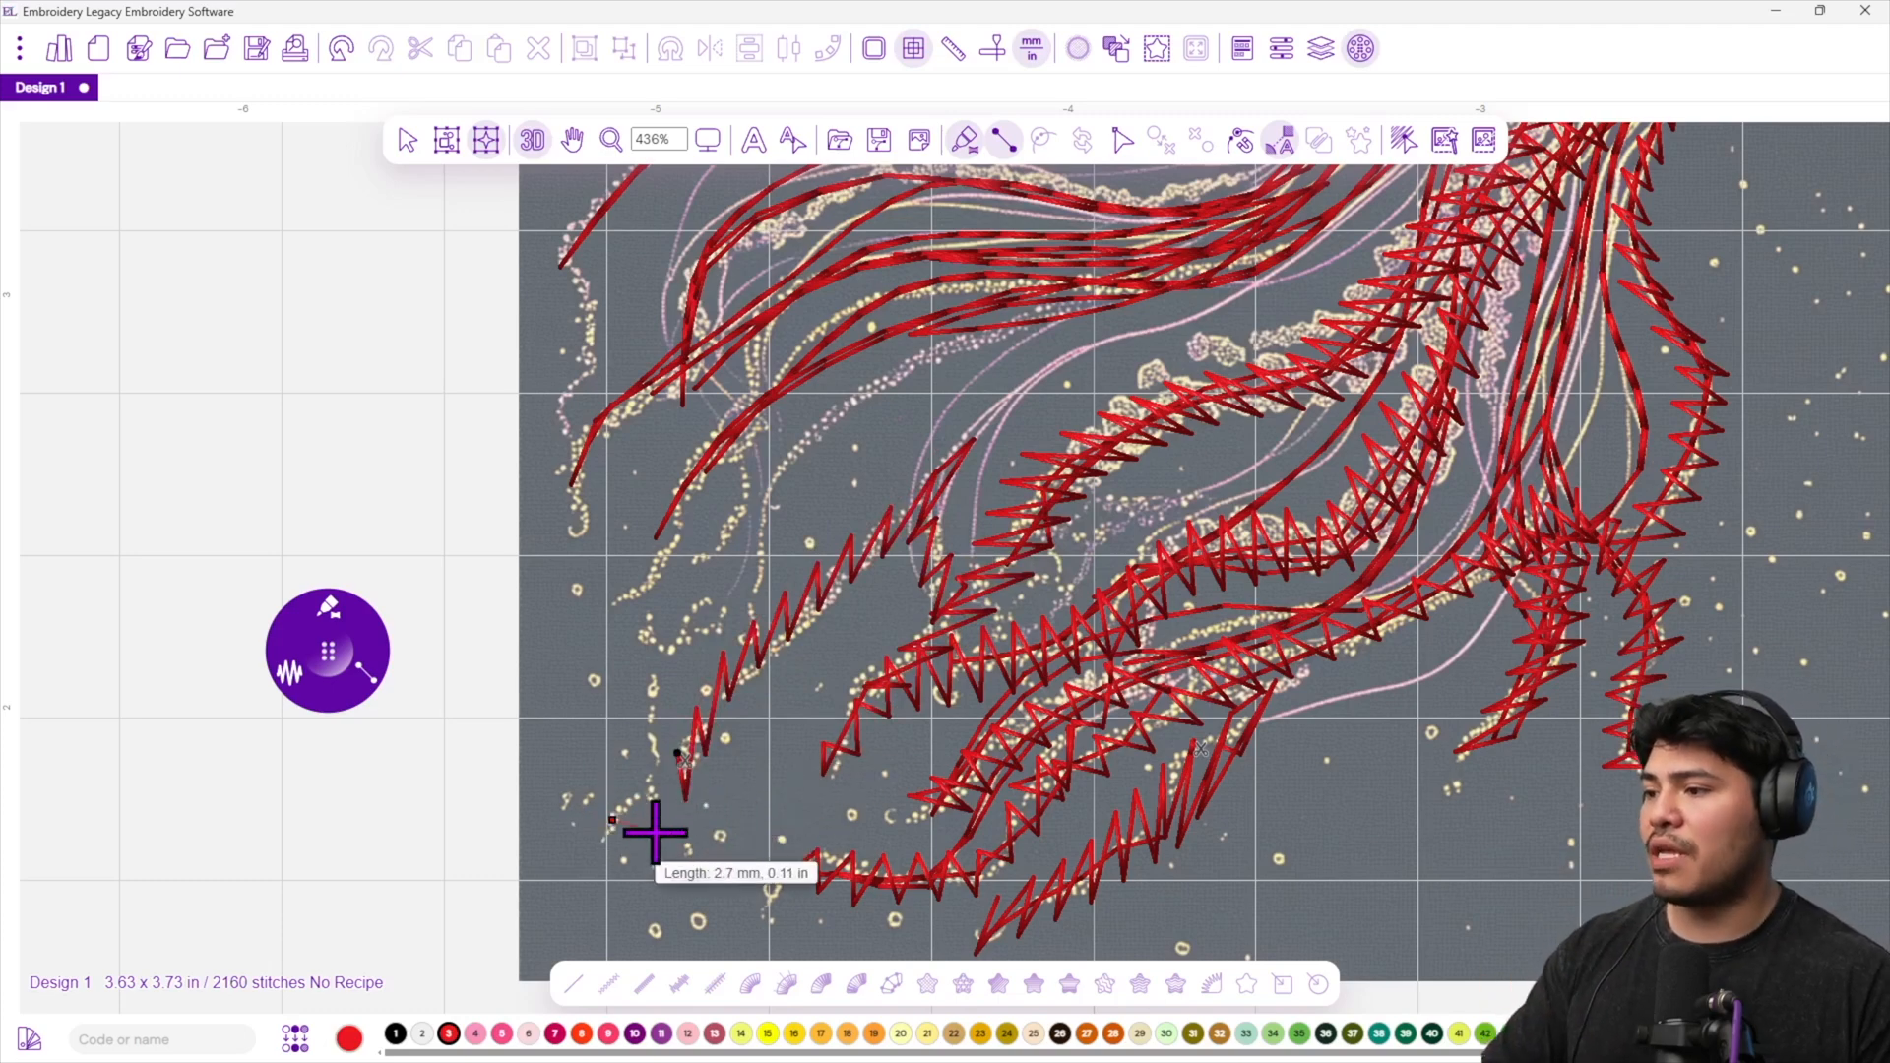
Remove the misplaced point and start a satin column about 3 mm wide from the far lower-left dotted tip upward.
key("BackSpace")
left_click(610, 872)
left_click(637, 844)
left_click(627, 807)
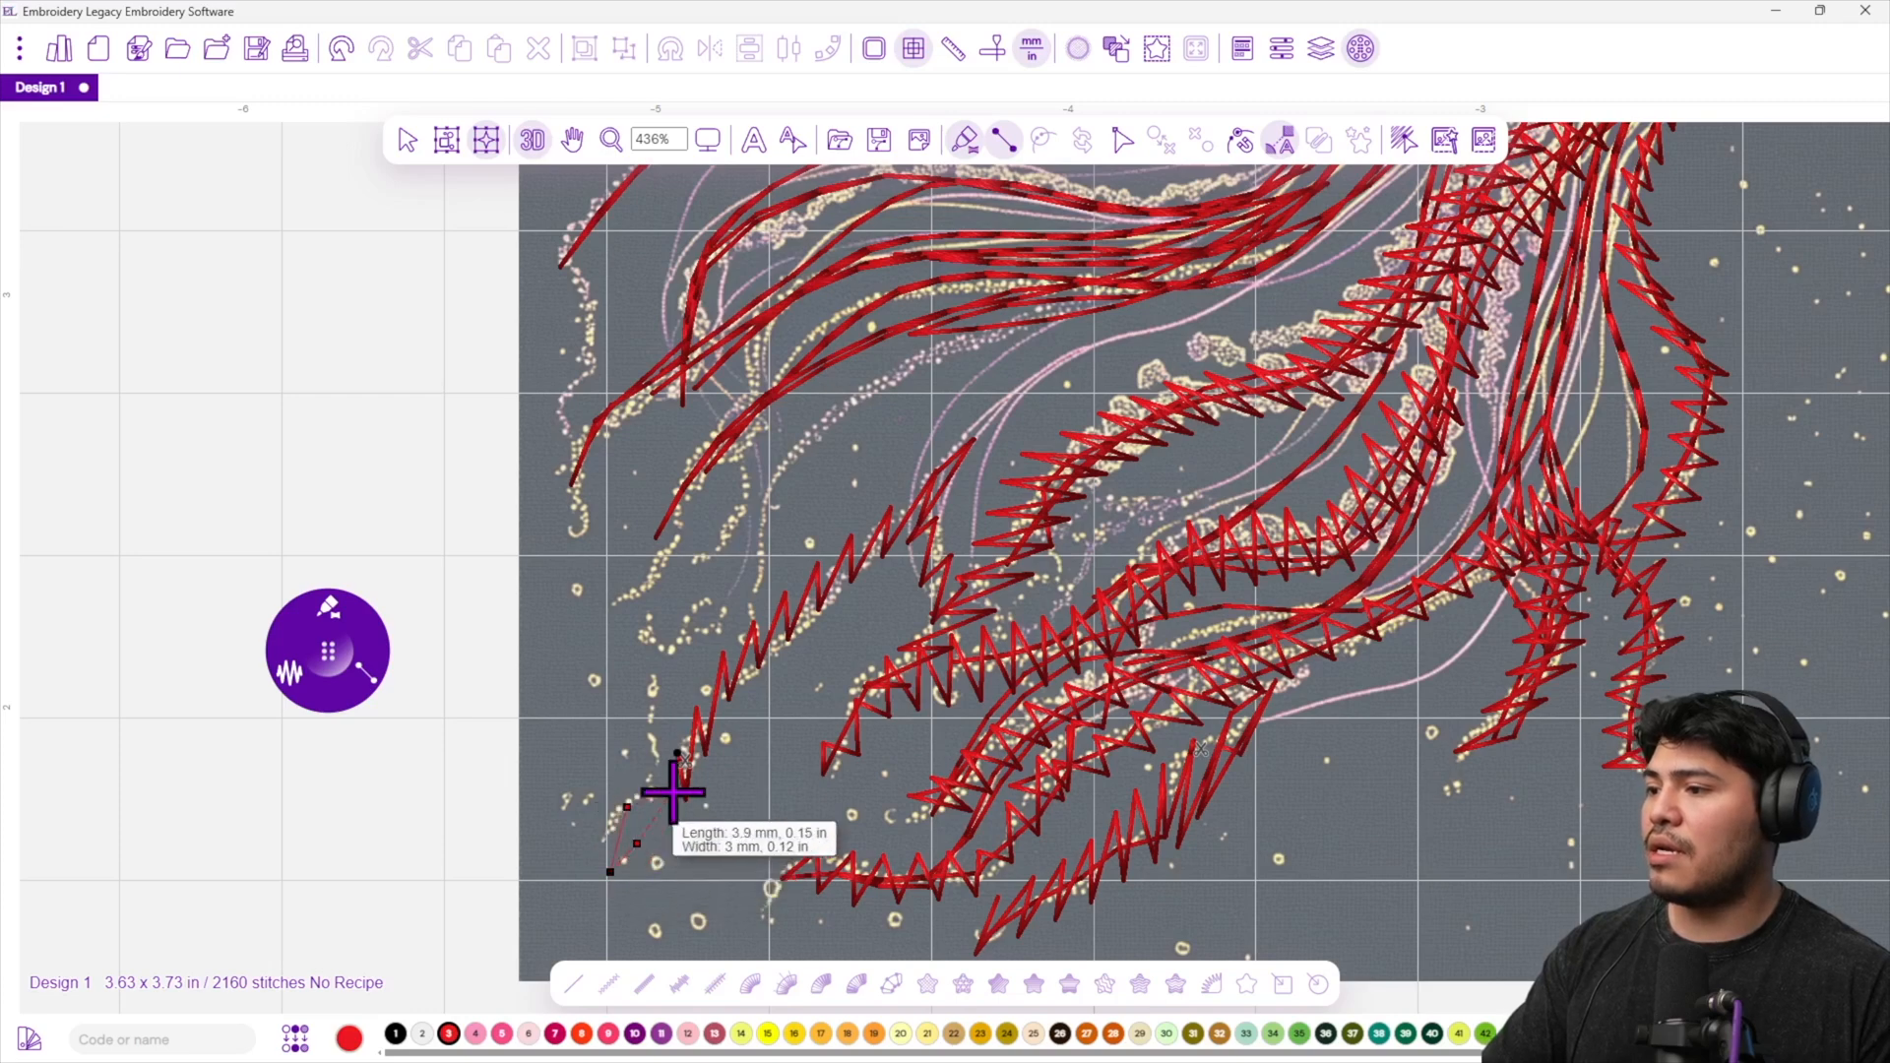
left_click(676, 789)
left_click(659, 710)
left_click(687, 704)
left_click(664, 618)
Continue the far lower-left column up the dotted strand to just below the middle tentacle group and finish it.
left_click(706, 637)
left_click(723, 571)
left_click(759, 605)
left_click(746, 466)
left_click(768, 495)
left_click(830, 391)
left_click(819, 427)
key("Return")
Create a satin column up the adjacent dotted strand to meet the lowest line of the middle tentacle group.
left_click(695, 542)
left_click(723, 570)
left_click(732, 467)
left_click(754, 490)
left_click(741, 341)
left_click(778, 376)
key("Return")
Start a satin column at the dotted left tip of the middle group's lowest tentacle and follow its upward bend.
left_click(625, 570)
left_click(652, 609)
left_click(675, 489)
left_click(692, 532)
left_click(701, 403)
left_click(728, 451)
left_click(789, 327)
Continue the column rightward along the middle group's lowest tentacle to the bundle's right side and finish it.
left_click(797, 370)
left_click(886, 278)
left_click(876, 318)
left_click(1002, 303)
left_click(1032, 266)
left_click(1143, 304)
left_click(1184, 258)
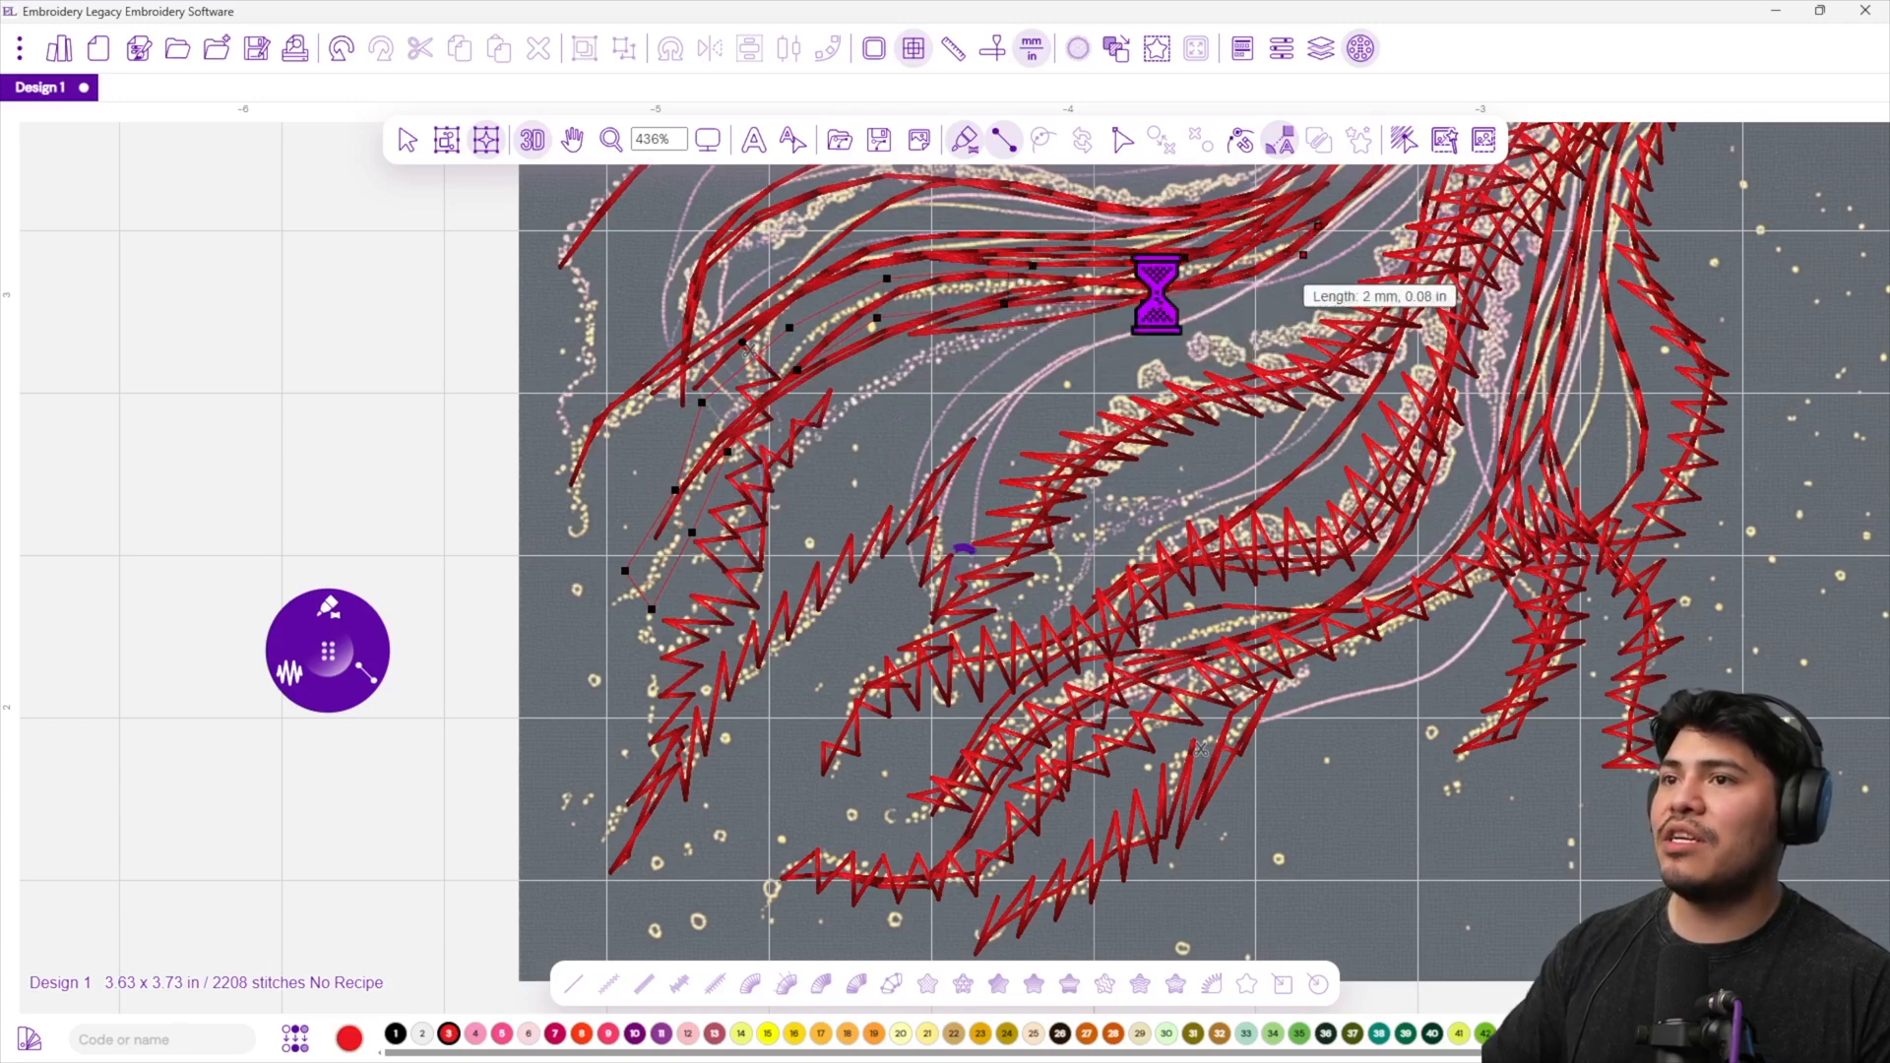
key("Return")
Create a satin column from the middle tentacle's right end up to the bell's lower edge, tapering at the top.
left_click_drag(1202, 295, 1148, 594)
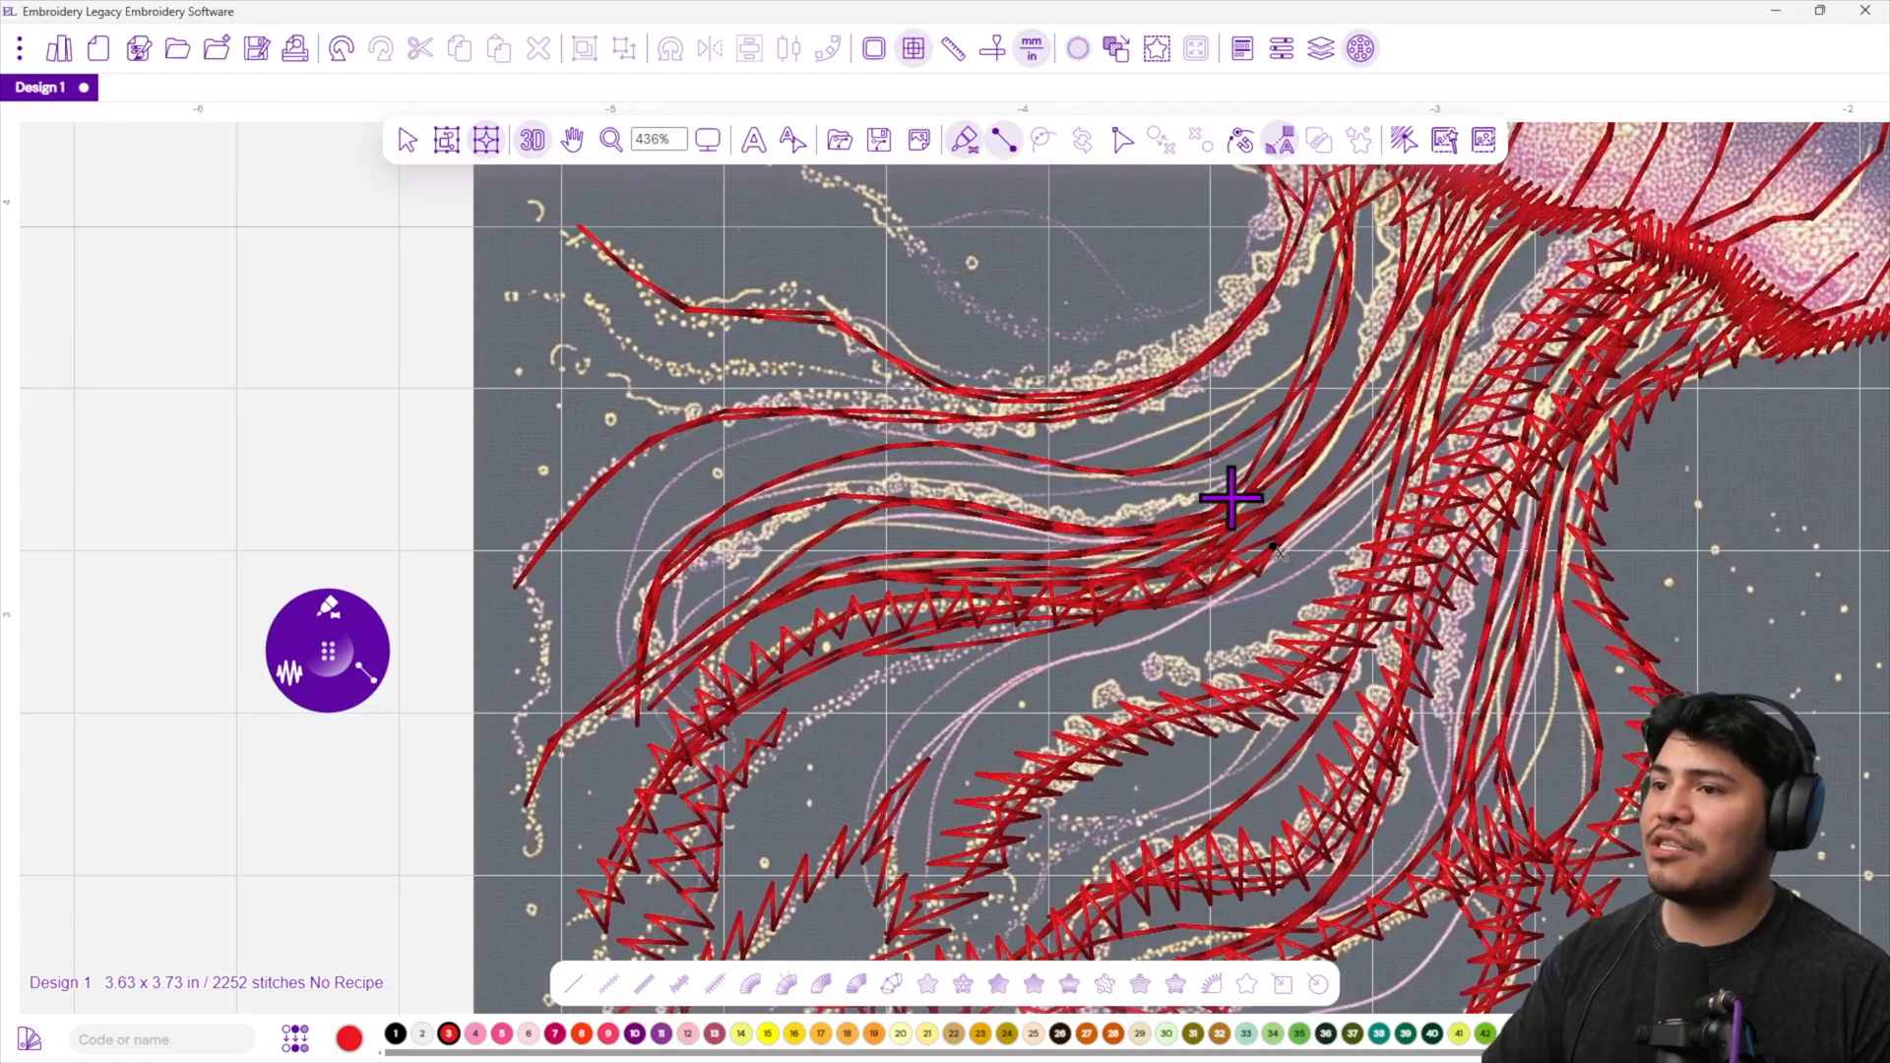
left_click(1316, 541)
left_click(1411, 378)
left_click(1413, 424)
left_click(1463, 265)
left_click(1471, 344)
left_click(1490, 220)
left_click(1507, 231)
key("Return")
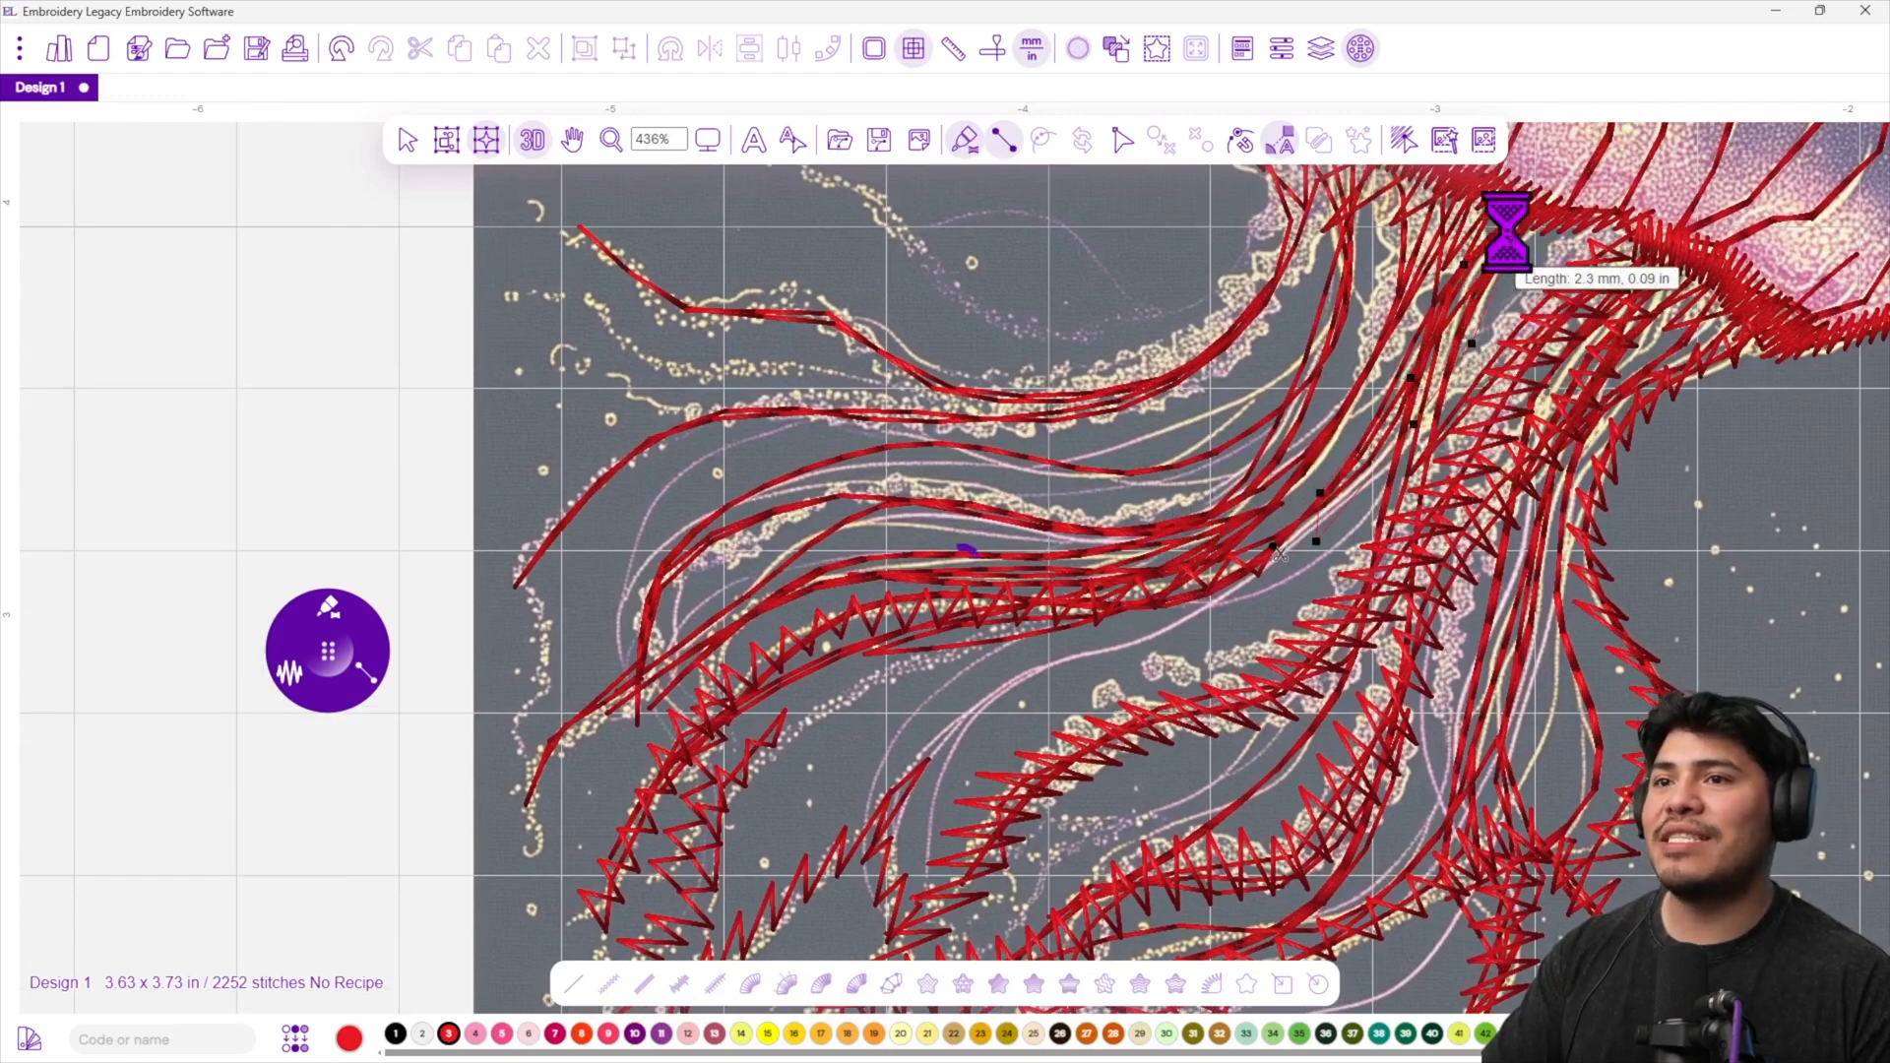
Create a short satin column from the bell's lower edge down the tentacle just left of the last column, tapering to a point.
left_click(1414, 186)
left_click(1503, 208)
left_click(1393, 230)
left_click(1454, 254)
left_click(1372, 301)
left_click(1420, 336)
left_click(1359, 340)
Start a satin column under the bell's lower left edge, at the top of the upper tentacle group.
scroll(1334, 418, "up", 3)
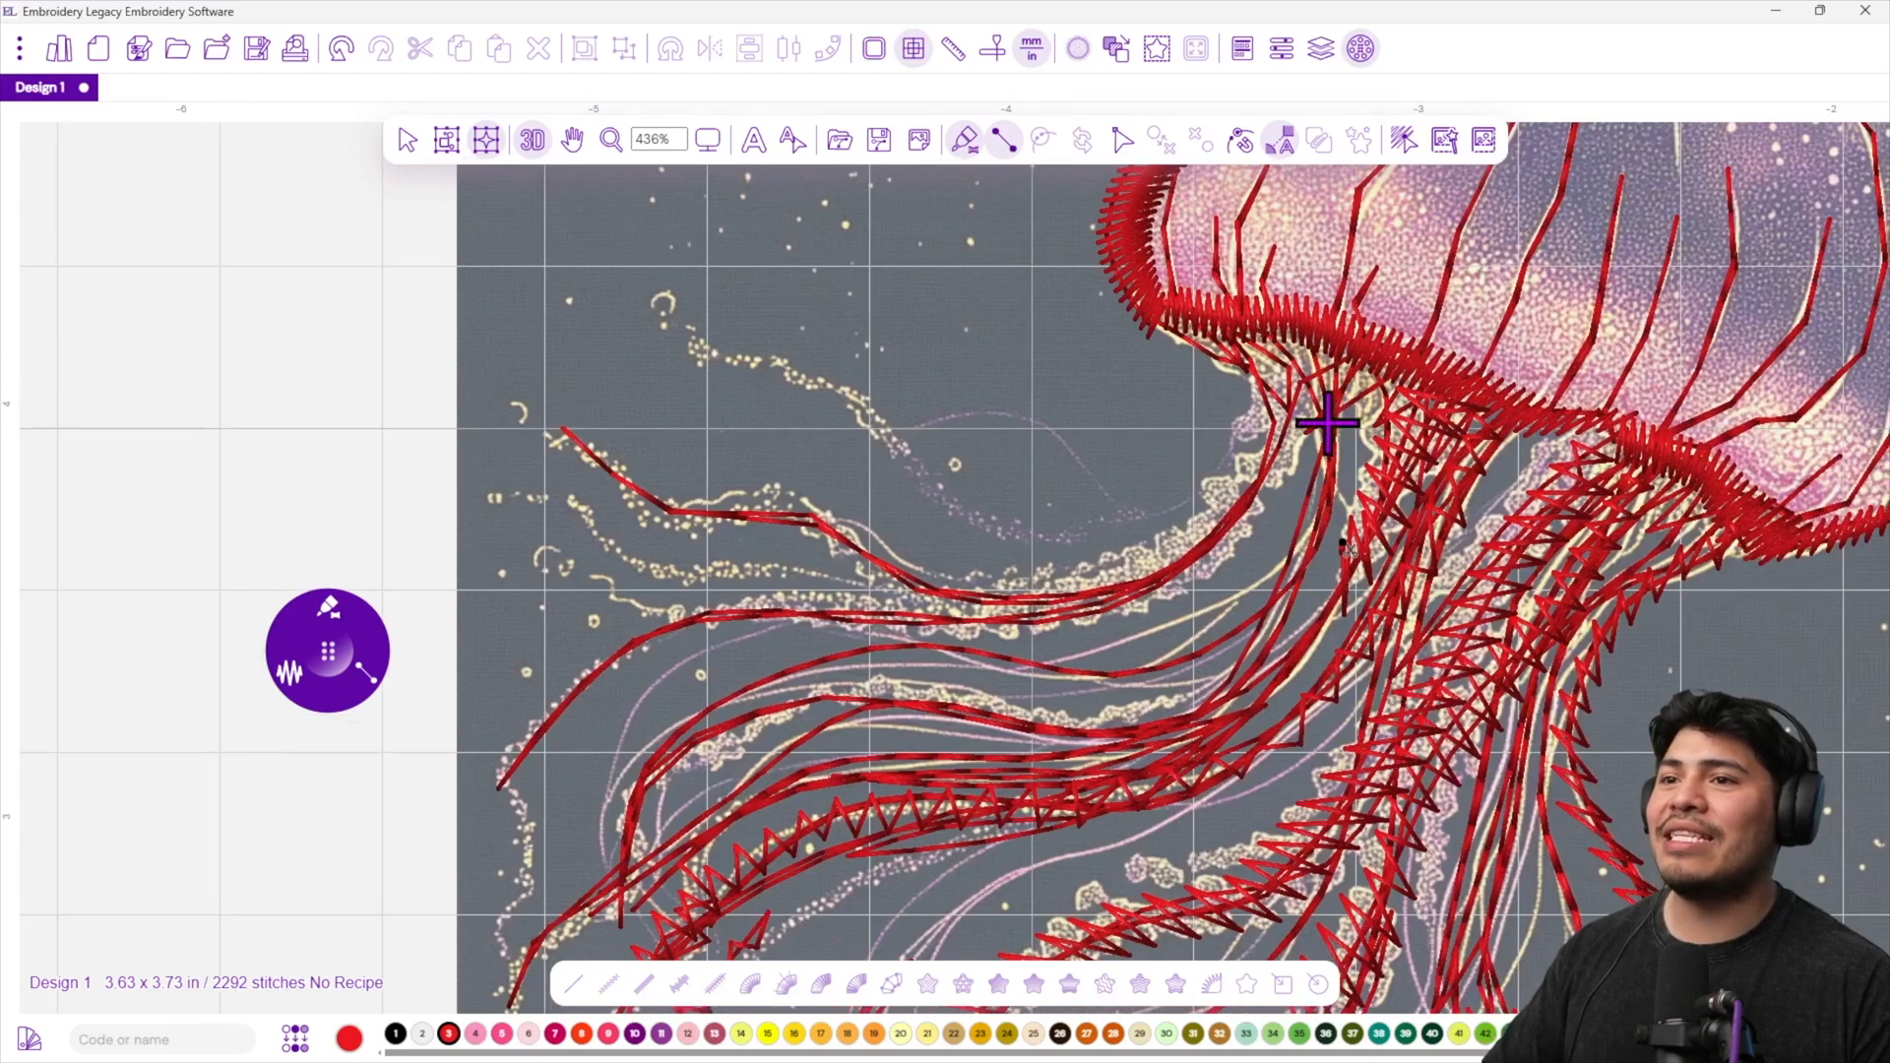
left_click(1379, 438)
left_click(1337, 342)
left_click(1343, 386)
left_click(1274, 335)
left_click(1310, 397)
left_click(1249, 364)
left_click(1313, 419)
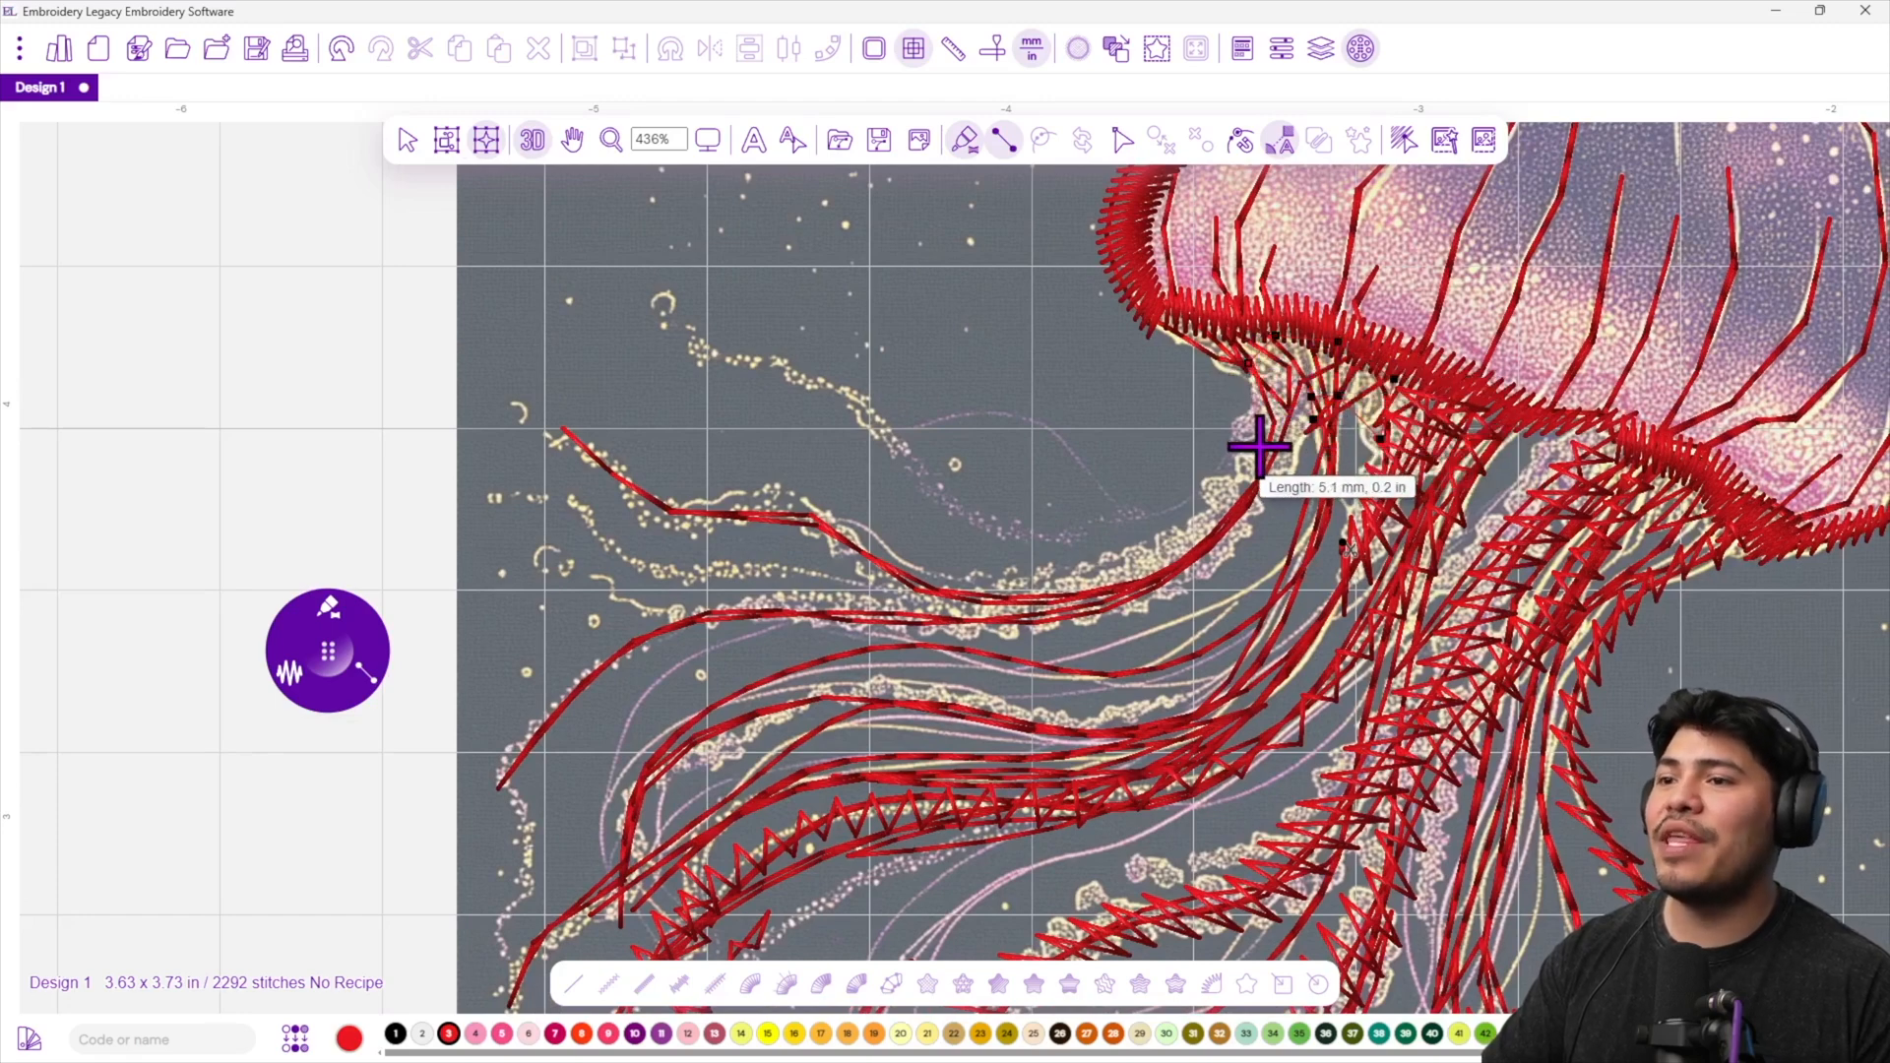
Continue the column down and leftward around the upper tentacle's bend and finish it partway along the tentacle.
left_click(1252, 438)
left_click(1292, 471)
left_click(1217, 499)
left_click(1264, 504)
left_click(1149, 548)
left_click(1203, 582)
left_click(1034, 588)
left_click(1054, 633)
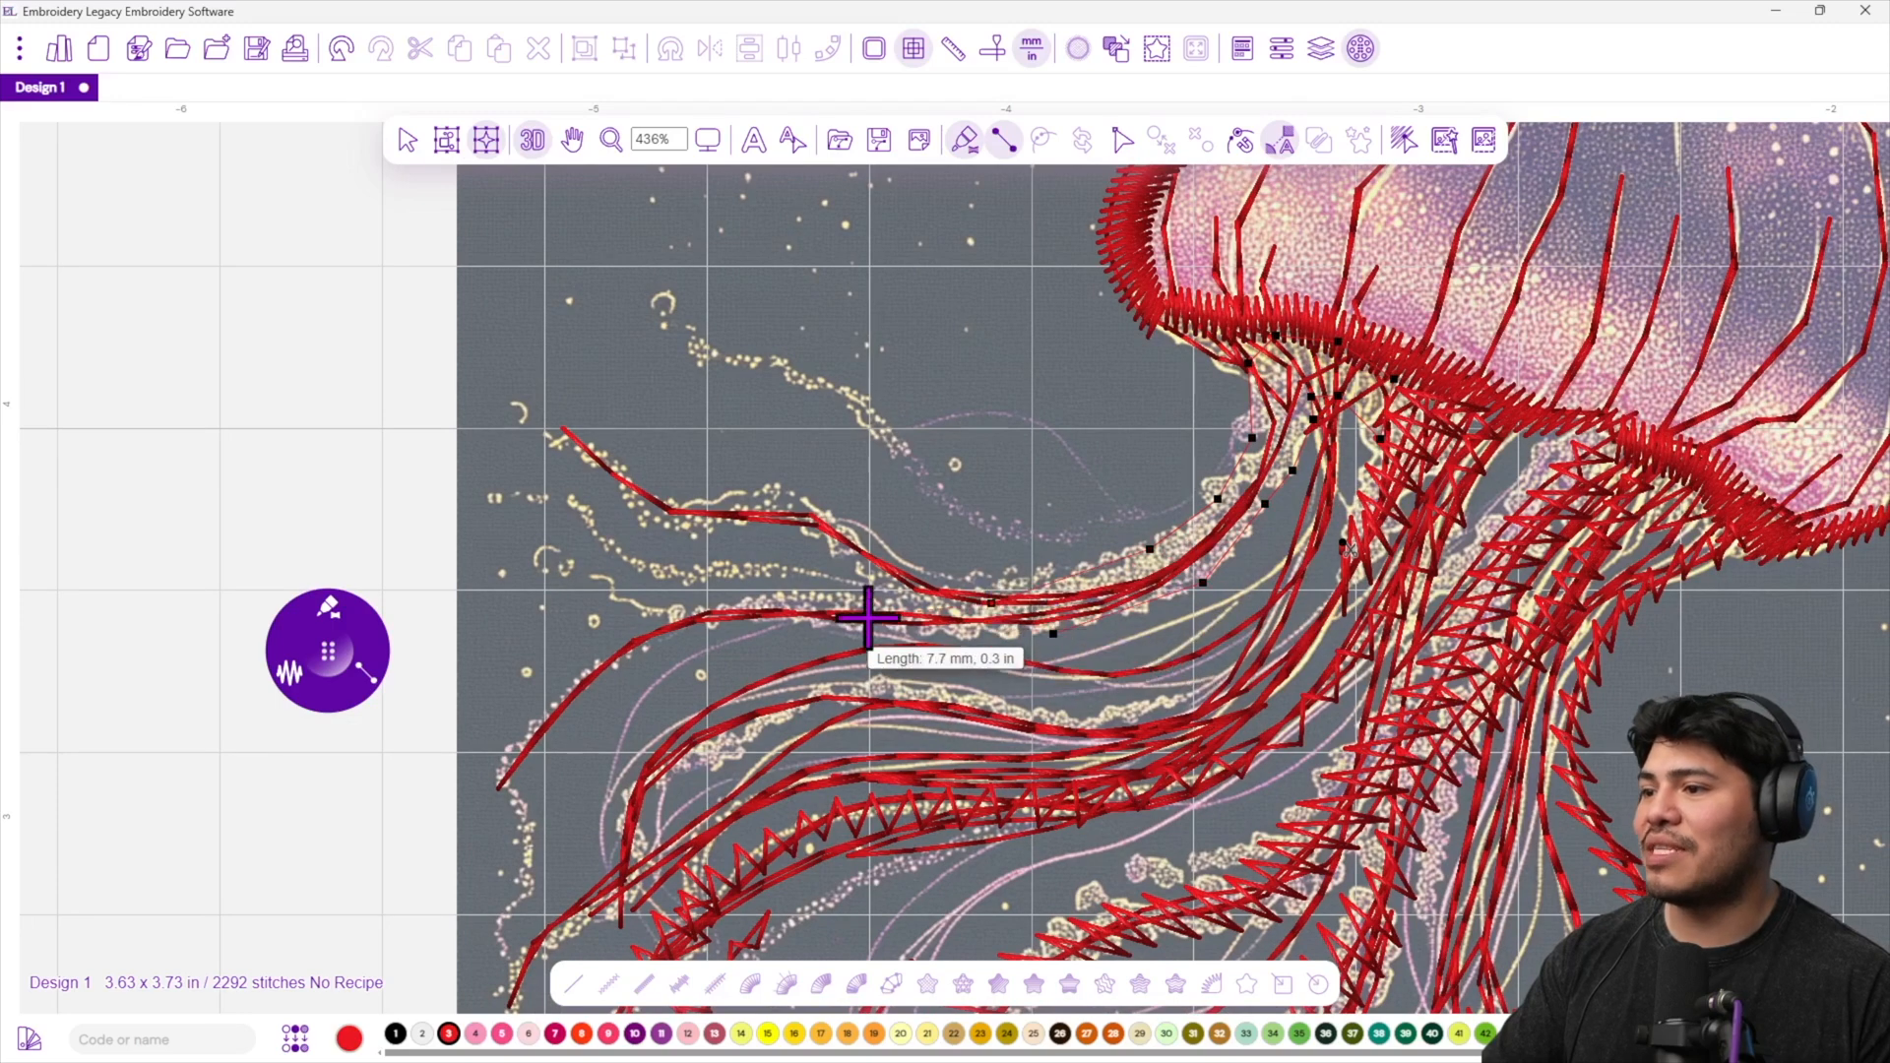
right_click(991, 604)
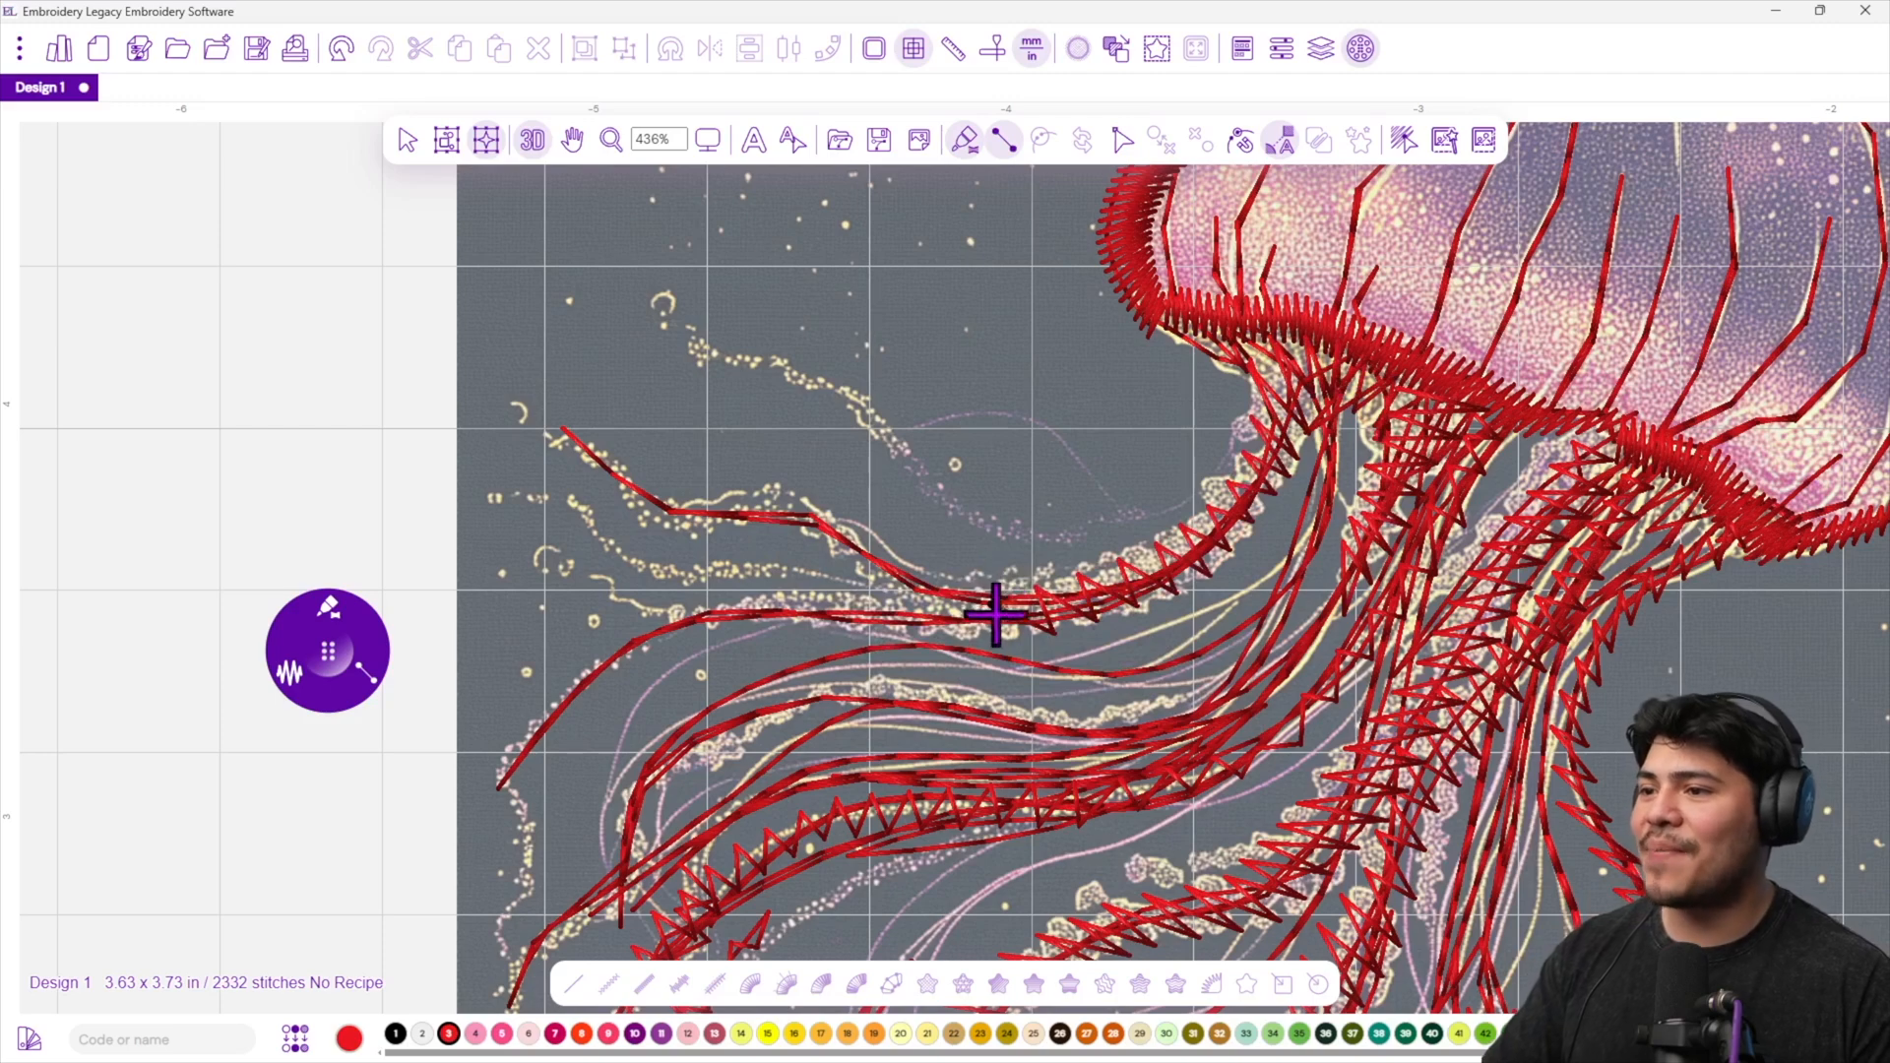
Create a satin column from that end leftward along the same tentacle to the small dotted curl at its left.
left_click(885, 625)
left_click(811, 589)
left_click(726, 633)
left_click(678, 598)
left_click(569, 574)
right_click(621, 621)
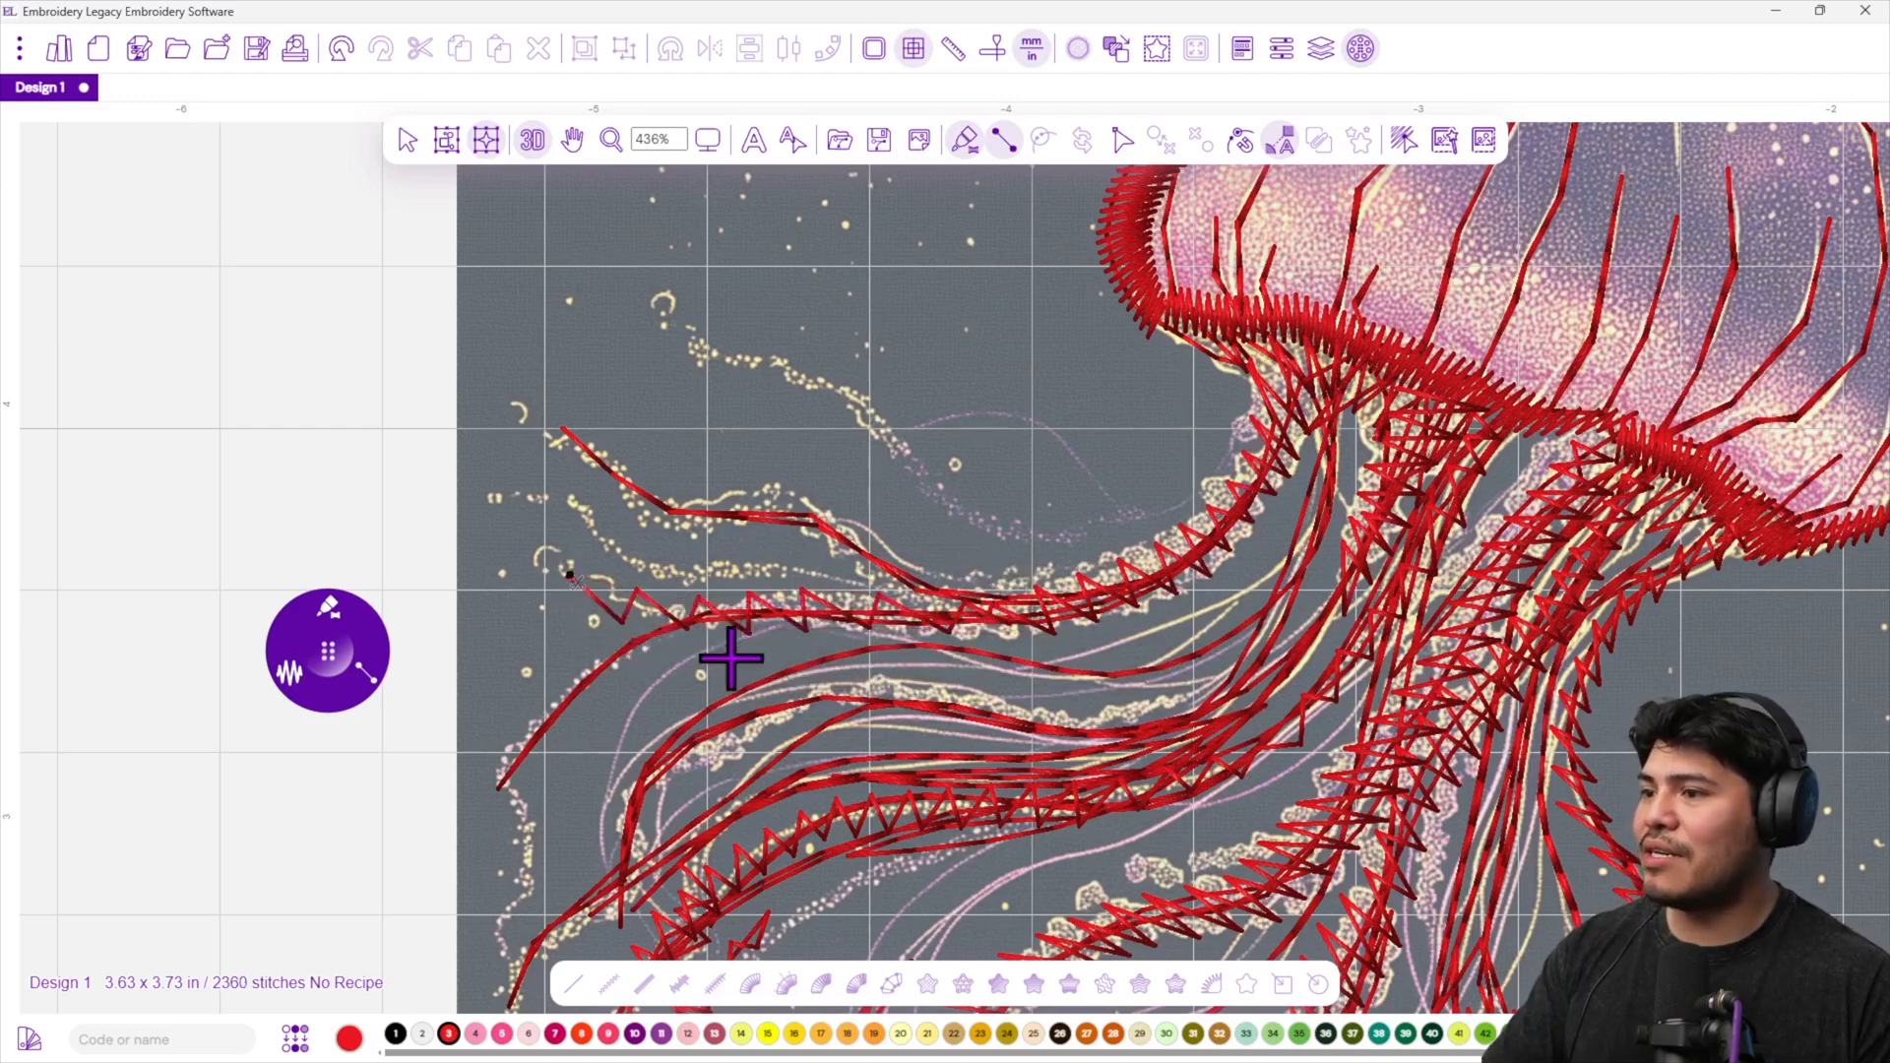
Start a satin column at the lower left tip of the middle group's upper tentacle and follow it up to its bend.
left_click_drag(643, 854, 698, 726)
left_click(573, 925)
left_click(561, 894)
left_click(588, 865)
left_click(562, 834)
left_click(615, 810)
left_click(600, 779)
left_click(667, 786)
left_click(642, 733)
left_click(718, 741)
left_click(676, 689)
left_click(724, 670)
left_click(694, 640)
Continue the column rightward along the middle group's upper tentacle into the bundle and finish it.
left_click(787, 633)
left_click(779, 570)
left_click(857, 602)
left_click(860, 558)
left_click(937, 529)
left_click(941, 599)
left_click(1007, 544)
left_click(1005, 617)
left_click(1098, 578)
left_click(1084, 619)
left_click(1180, 576)
left_click(1163, 619)
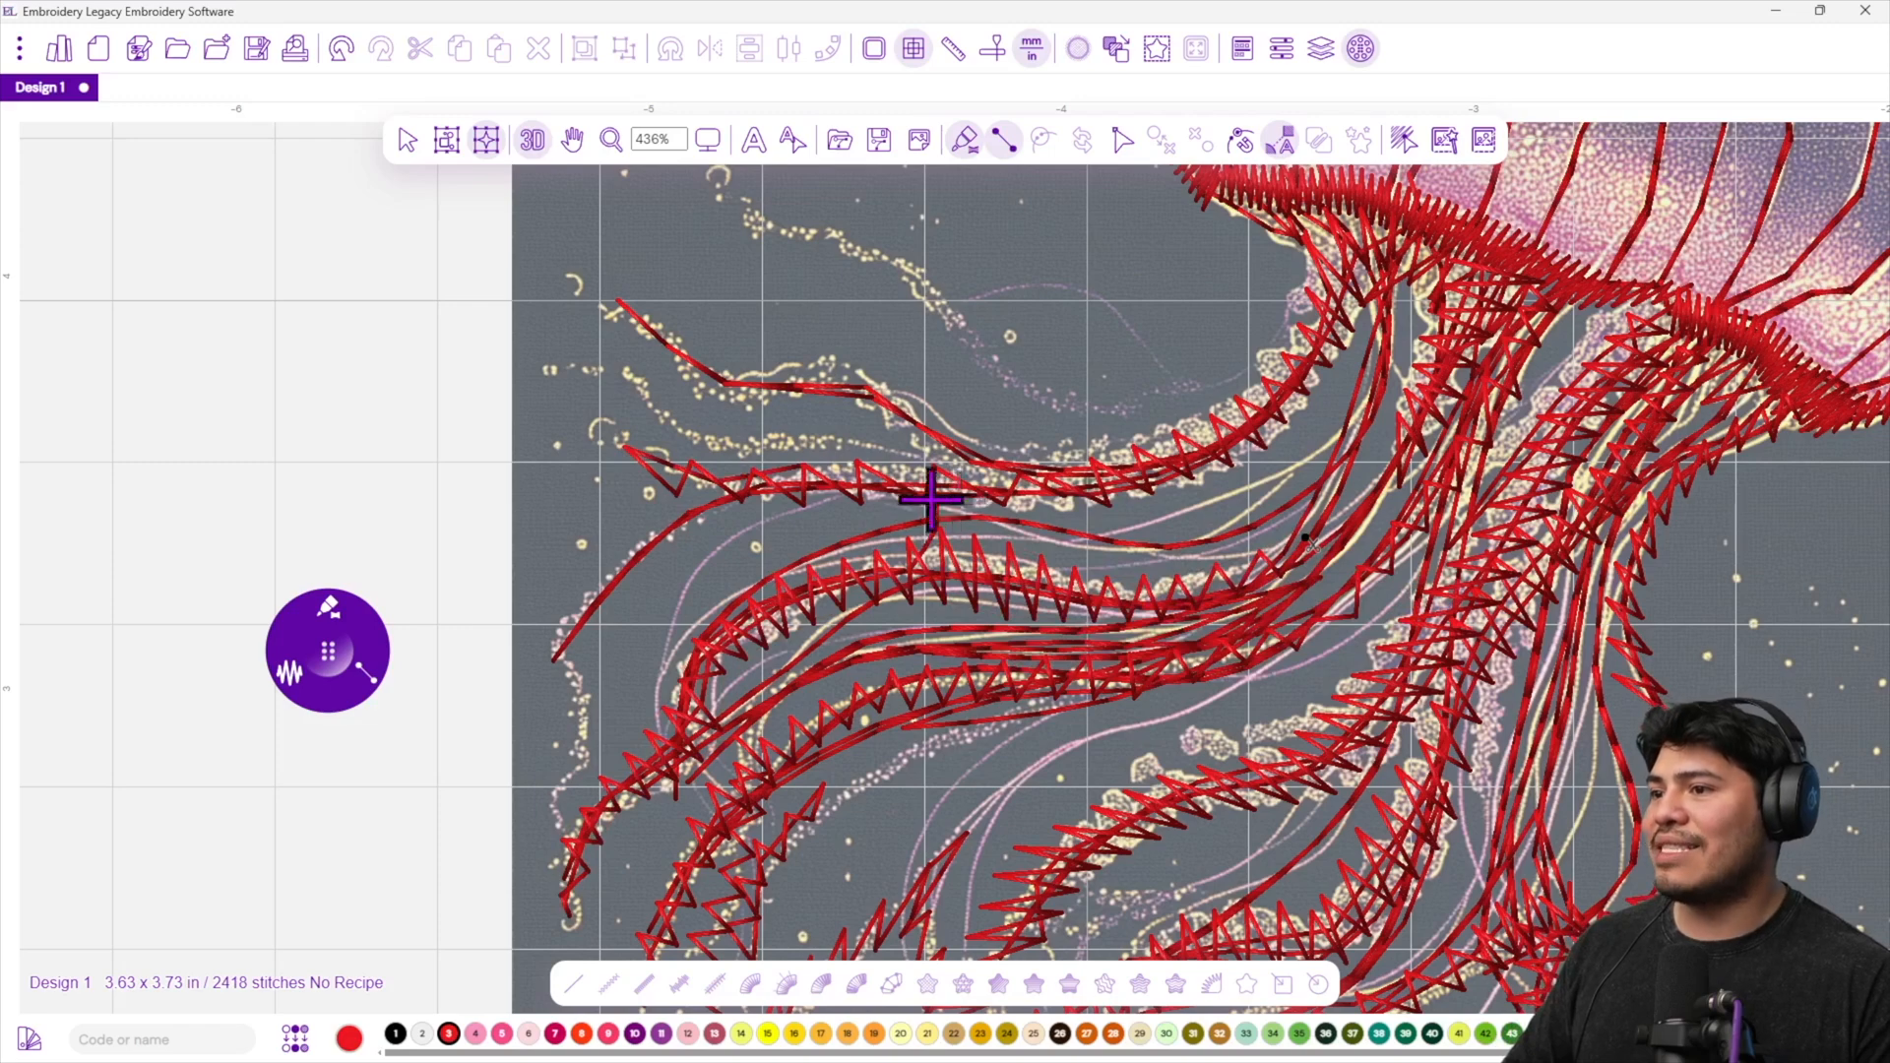
Create a satin column from the bottom of the far-left dotted strand up its curve to the upper tentacle group.
left_click(549, 827)
left_click(563, 846)
left_click(551, 767)
left_click(579, 785)
left_click(557, 707)
left_click(587, 711)
left_click(554, 656)
left_click(593, 658)
left_click(573, 598)
left_click(598, 622)
left_click(638, 532)
left_click(652, 556)
left_click(701, 474)
key("Return")
Create a satin column from the upper group's leftmost tip rightward along the dotted strand into the group.
left_click(628, 357)
left_click(597, 376)
left_click(640, 394)
left_click(677, 396)
left_click(677, 446)
left_click(720, 430)
left_click(782, 423)
Start a satin column at the left tip of the upper group's top run-stitched tentacle and follow its wavy left half.
left_click(657, 359)
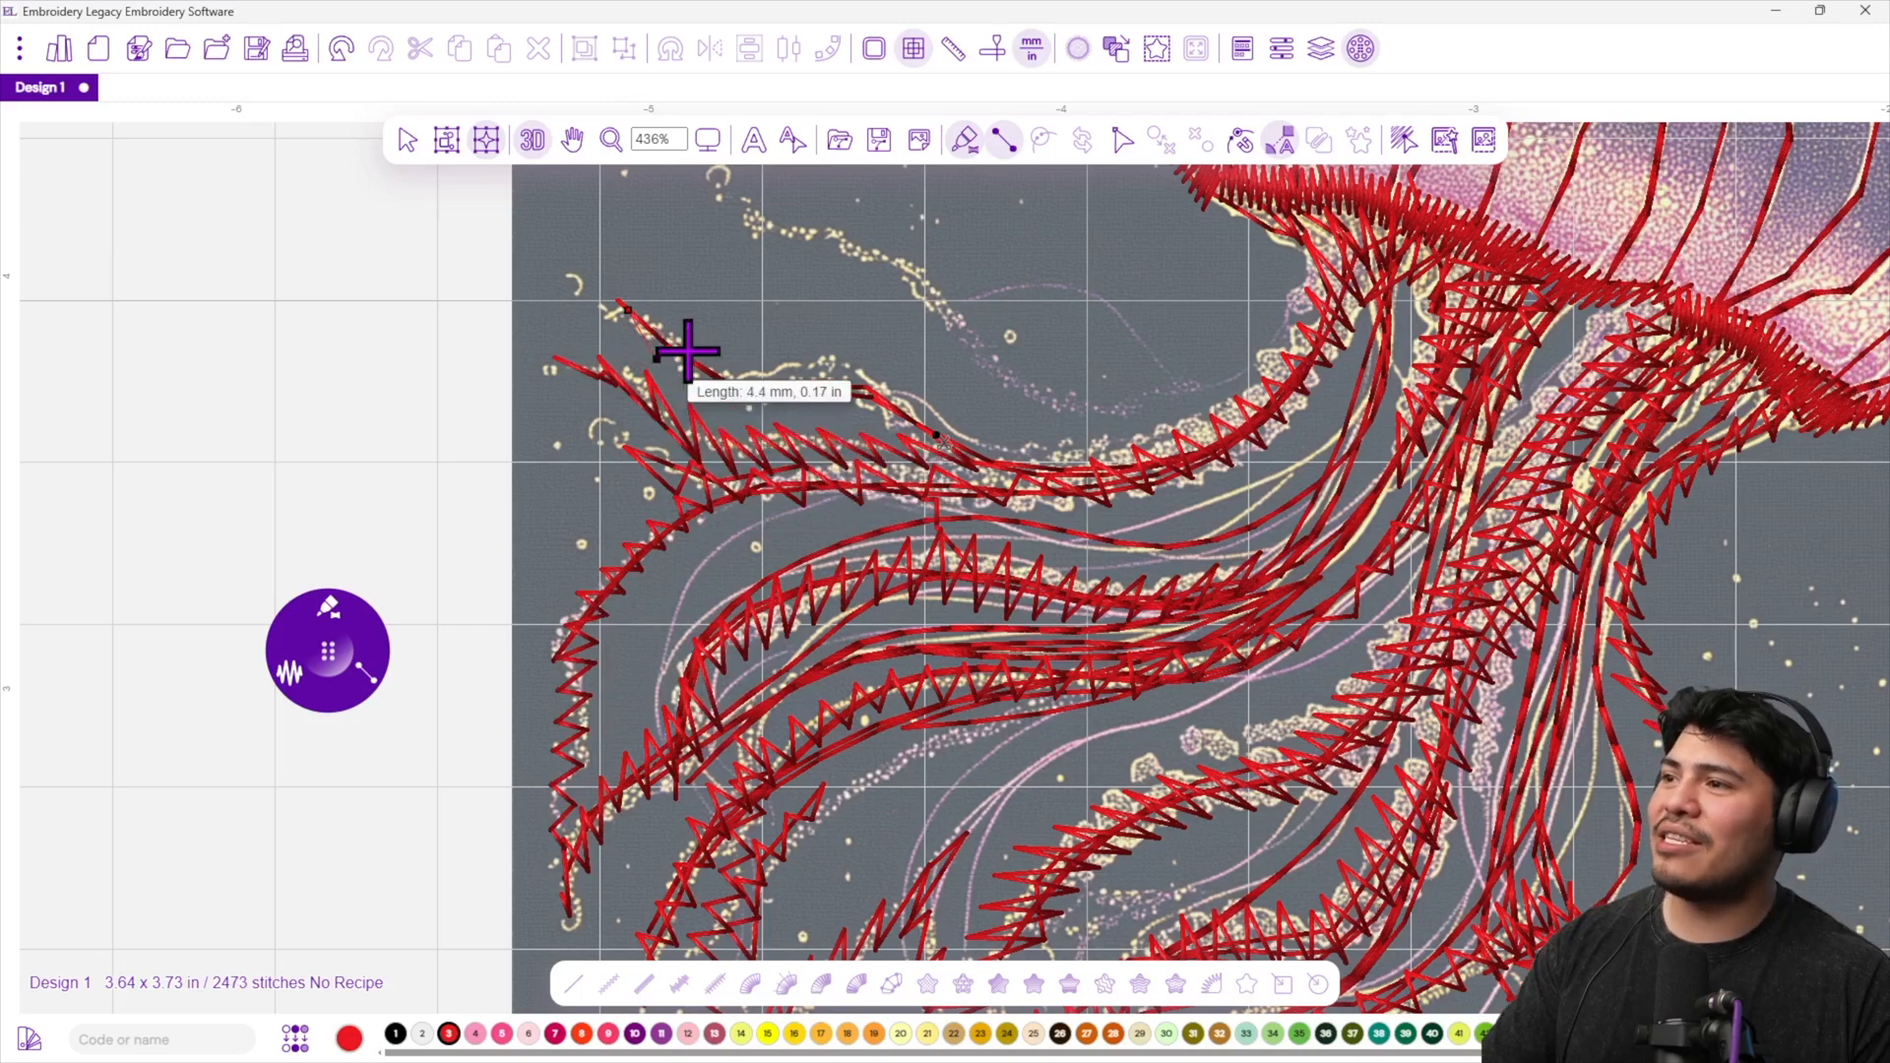
left_click(691, 346)
left_click(719, 390)
left_click(750, 368)
left_click(770, 417)
left_click(828, 365)
left_click(839, 408)
left_click(900, 381)
left_click(906, 440)
Continue the column rightward along the same tentacle to its upward bend below the bell and finish it.
left_click(960, 420)
left_click(959, 473)
left_click(1052, 447)
left_click(1038, 487)
left_click(1148, 447)
left_click(1141, 476)
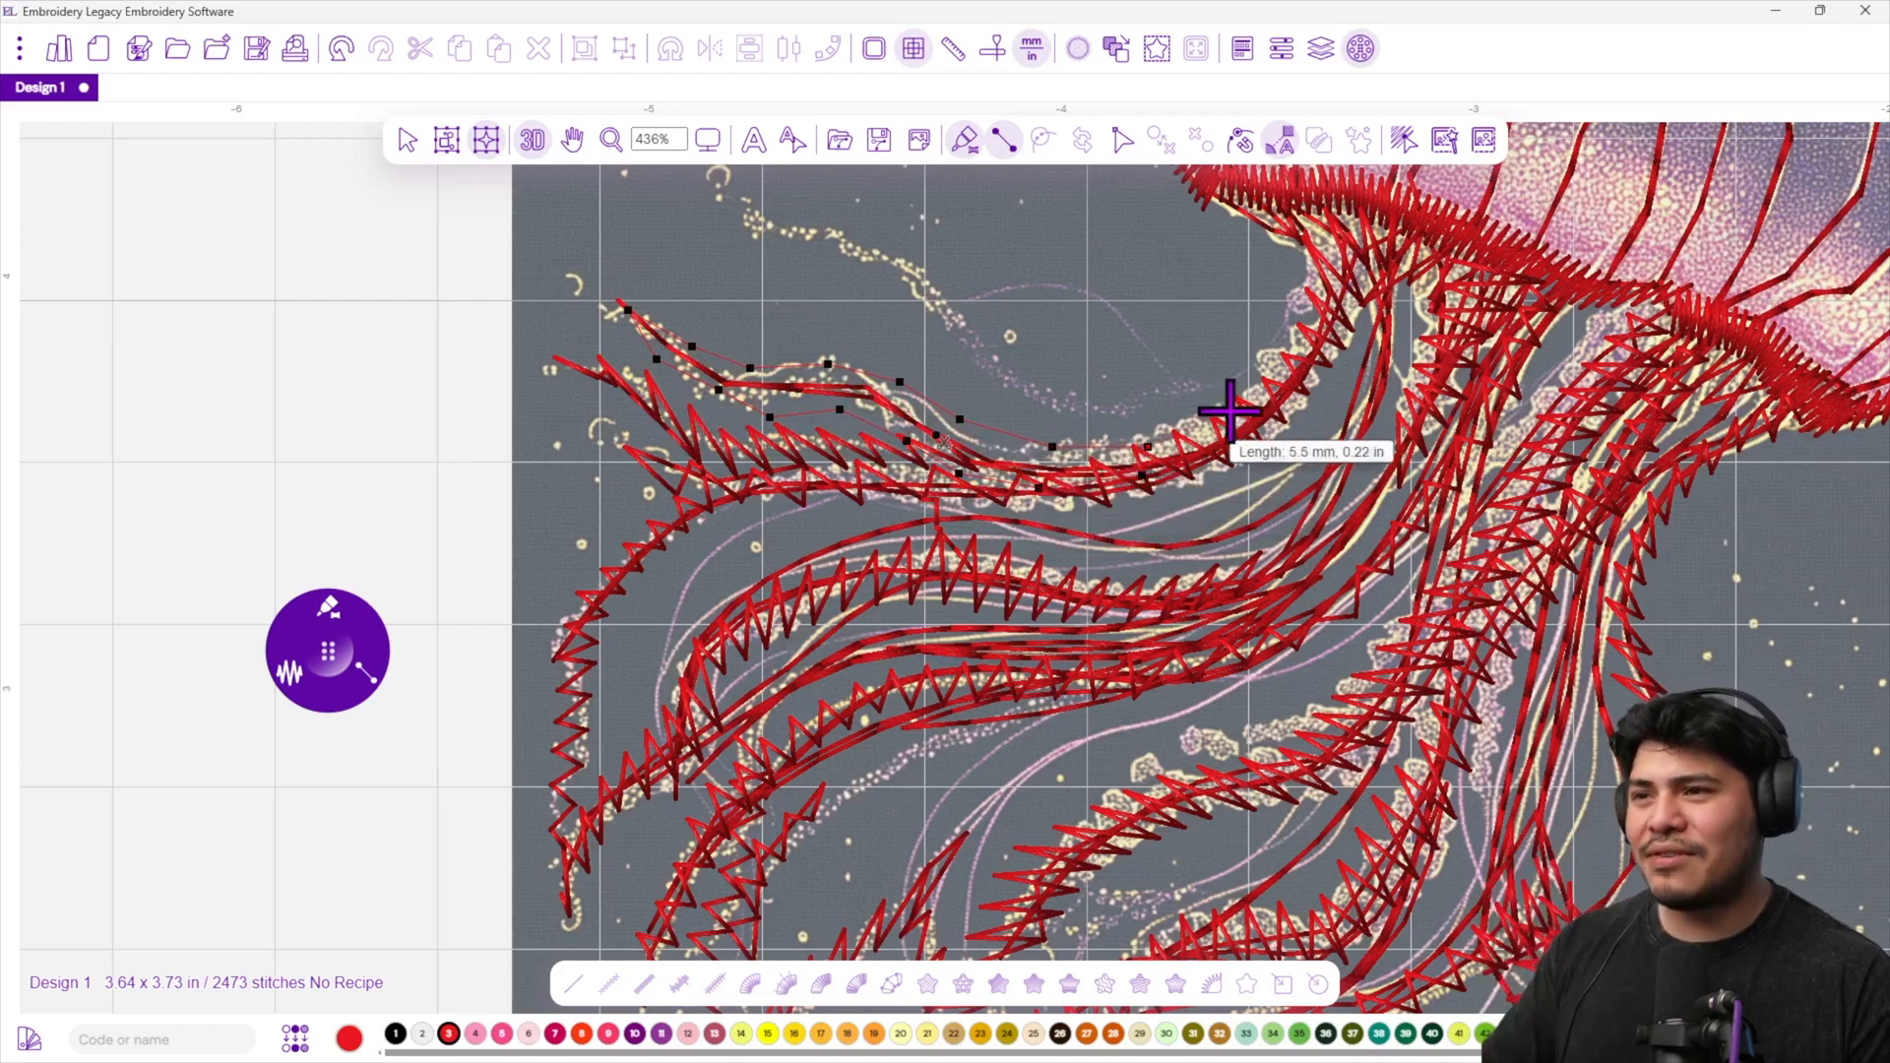
left_click(1246, 394)
key("Return")
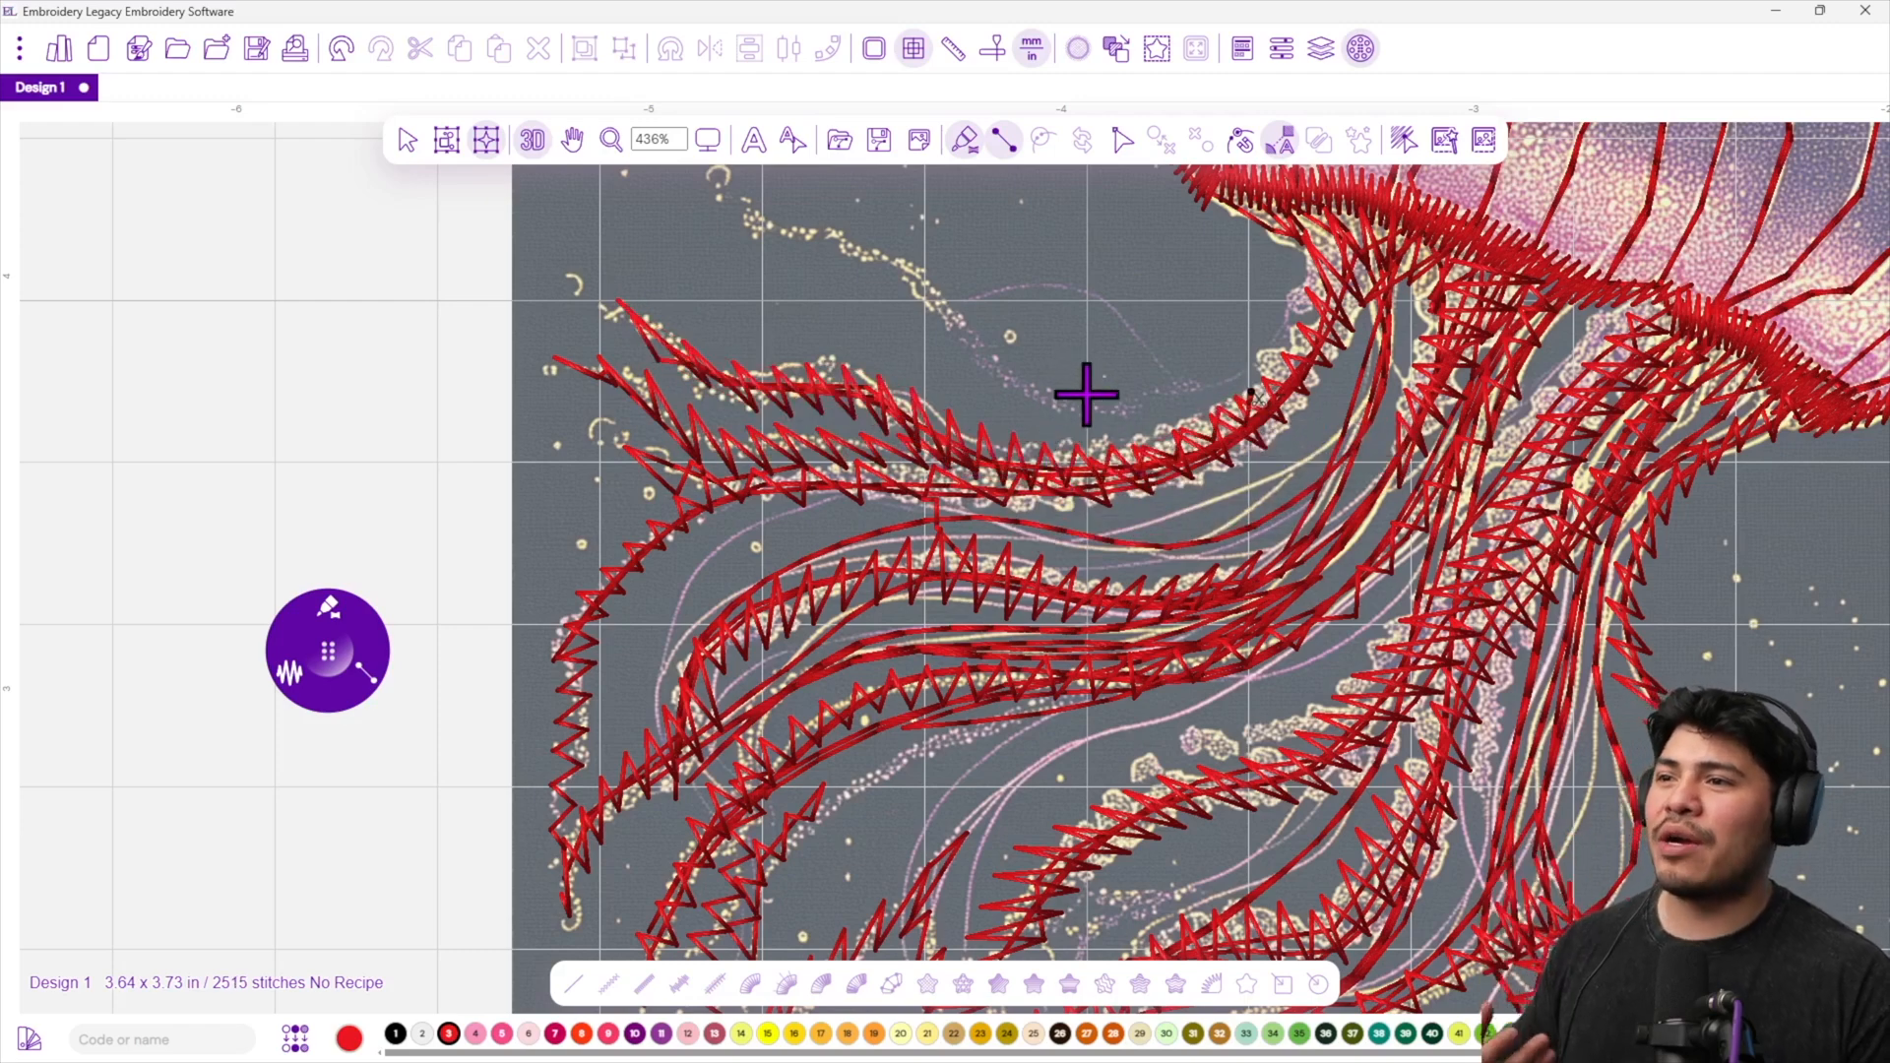
Create a narrow satin column from the upper bend below the bell leftward along the uppermost dotted tentacle to its curled tip.
left_click(1268, 390)
left_click(1167, 398)
left_click(1158, 426)
left_click(1061, 397)
left_click(1080, 417)
left_click(978, 352)
left_click(994, 383)
left_click(920, 292)
left_click(913, 324)
left_click(837, 234)
left_click(752, 215)
left_click(764, 244)
left_click(711, 190)
Edit the uppermost satin column's path, moving its stitch end point from the left tip to the right end and adjusting its start point.
scroll(772, 317, "down", 4)
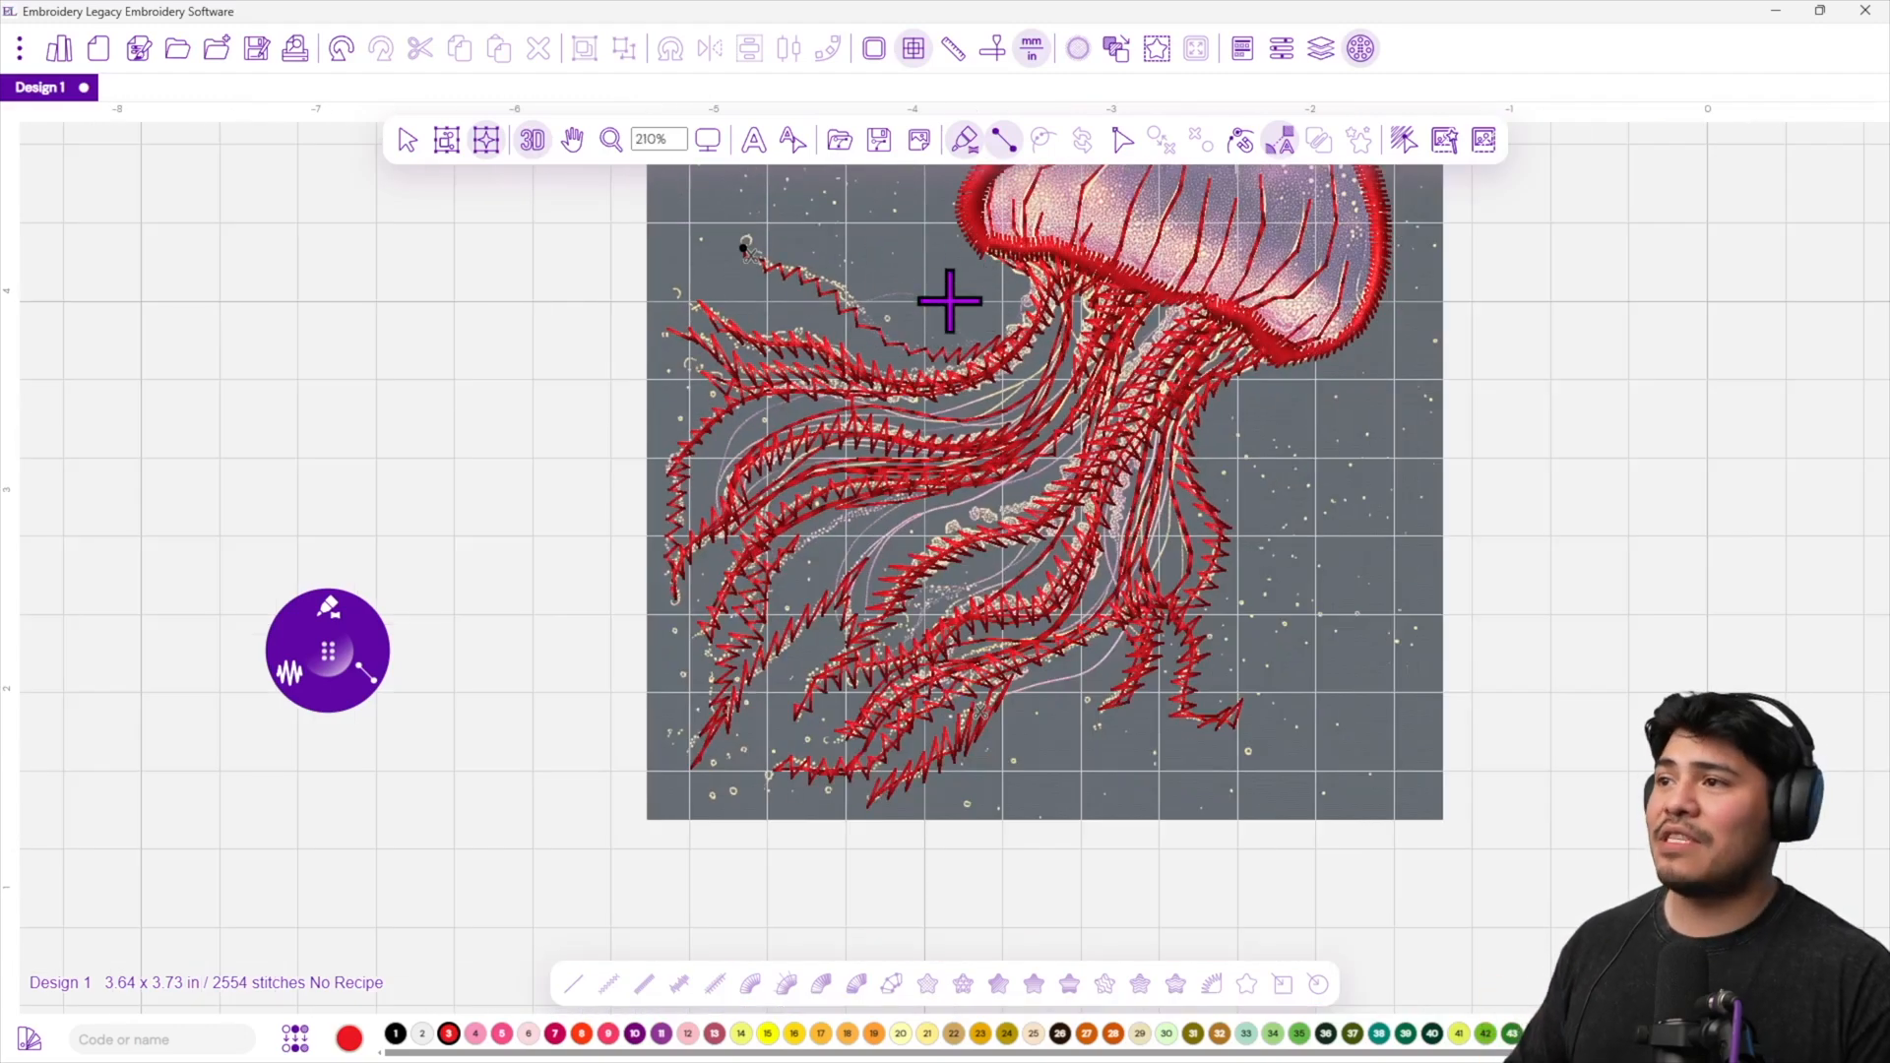
left_click_drag(944, 330, 866, 450)
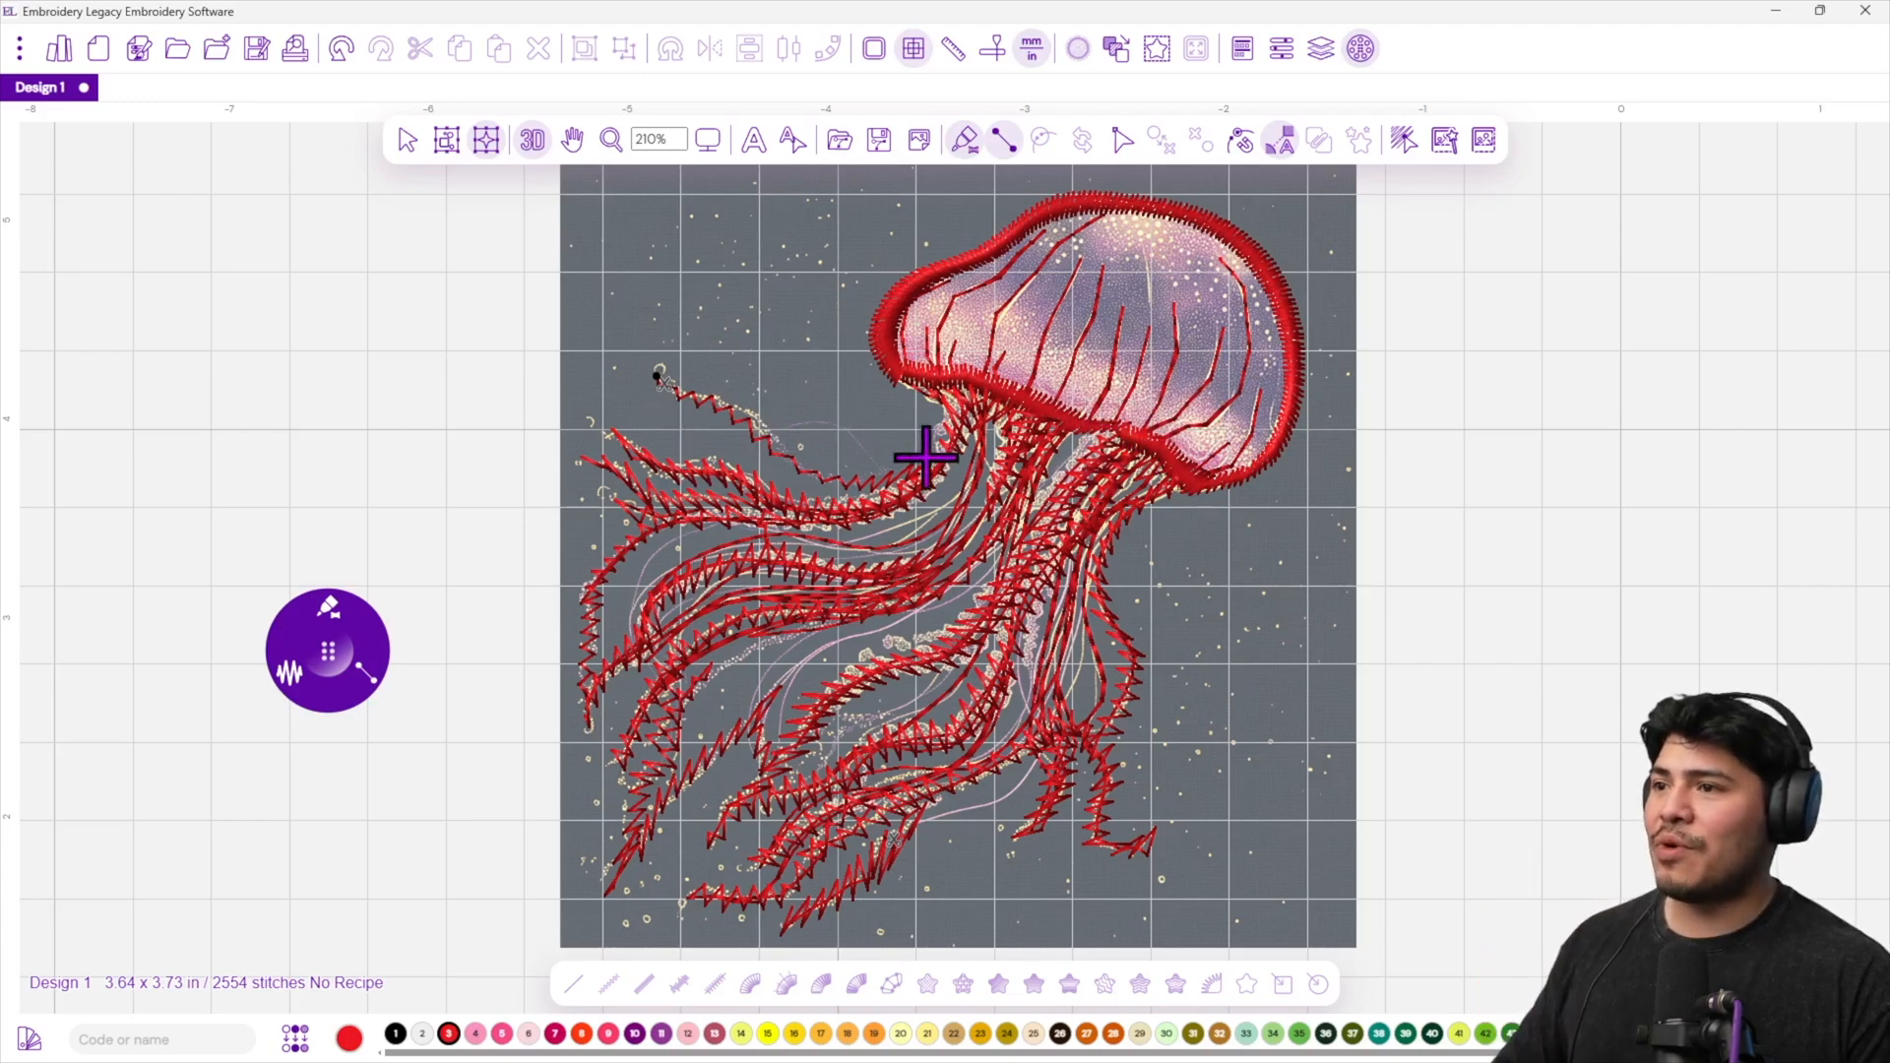
scroll(635, 360, "up", 4)
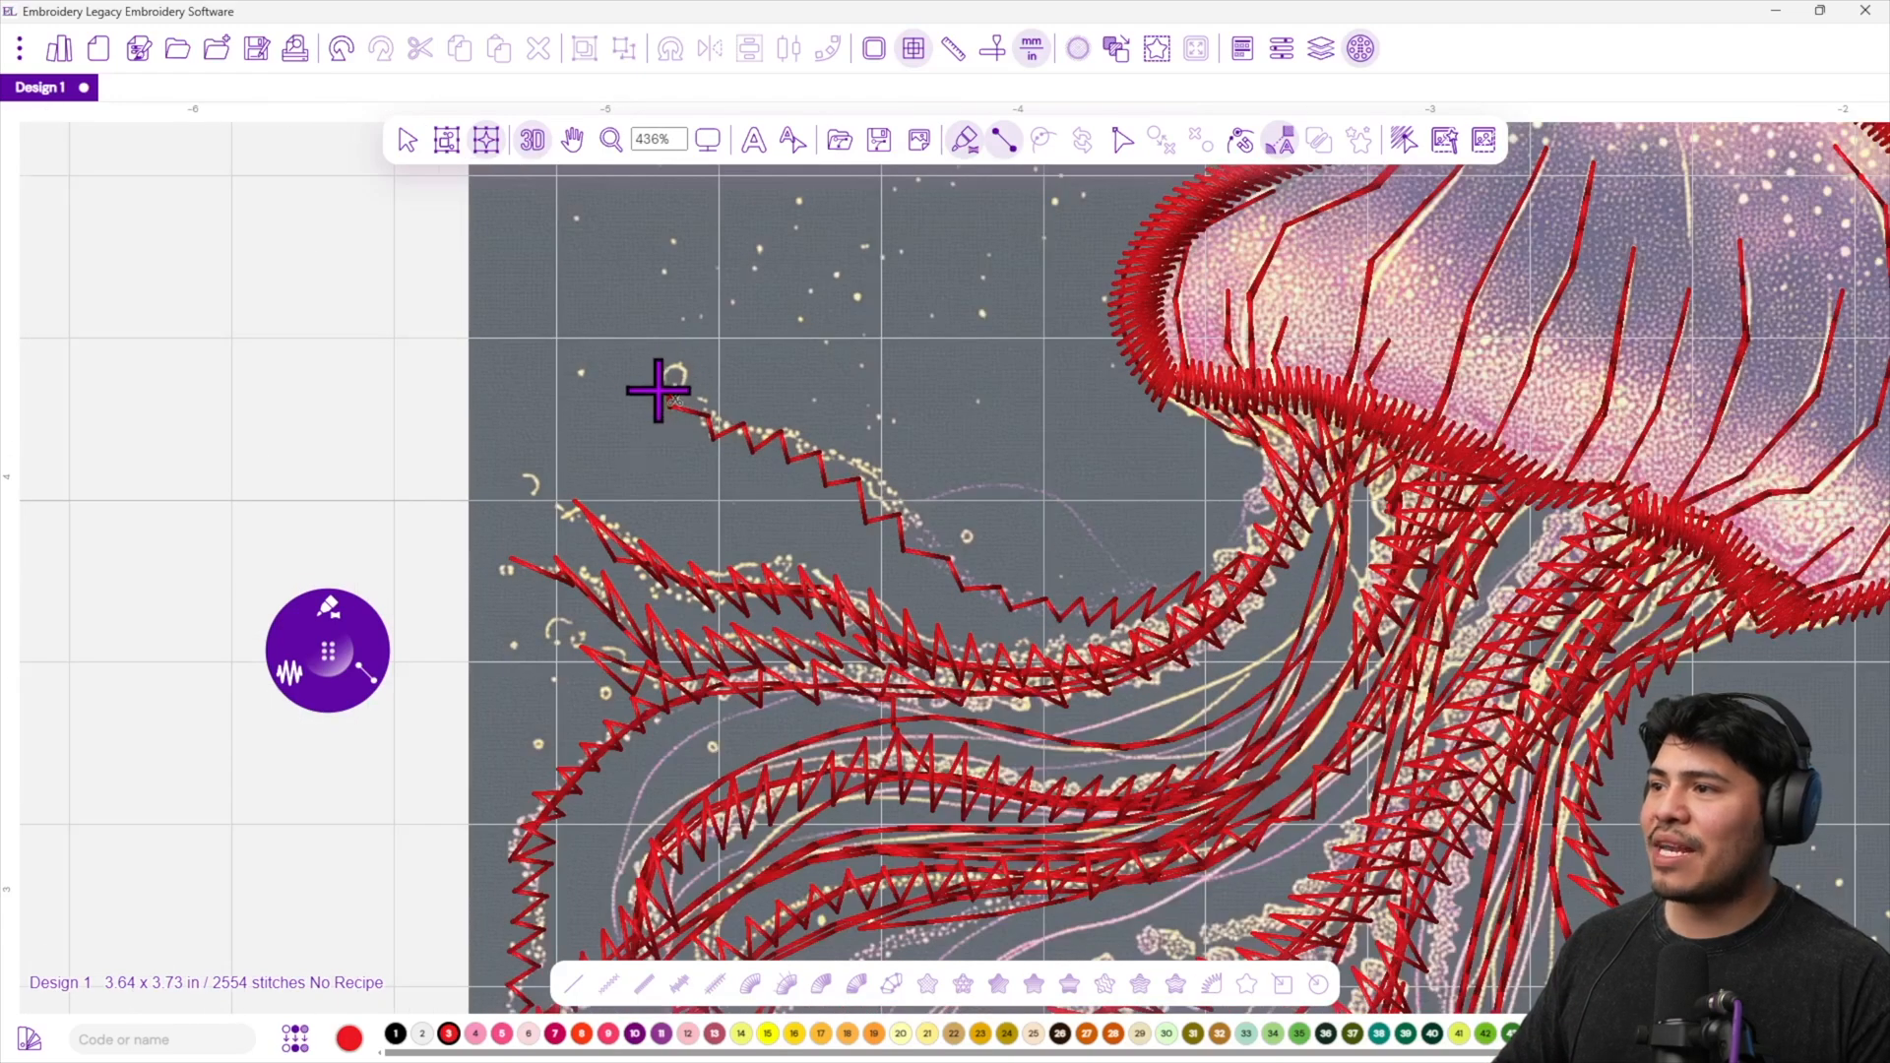
scroll(658, 391, "down", 1)
left_click(407, 141)
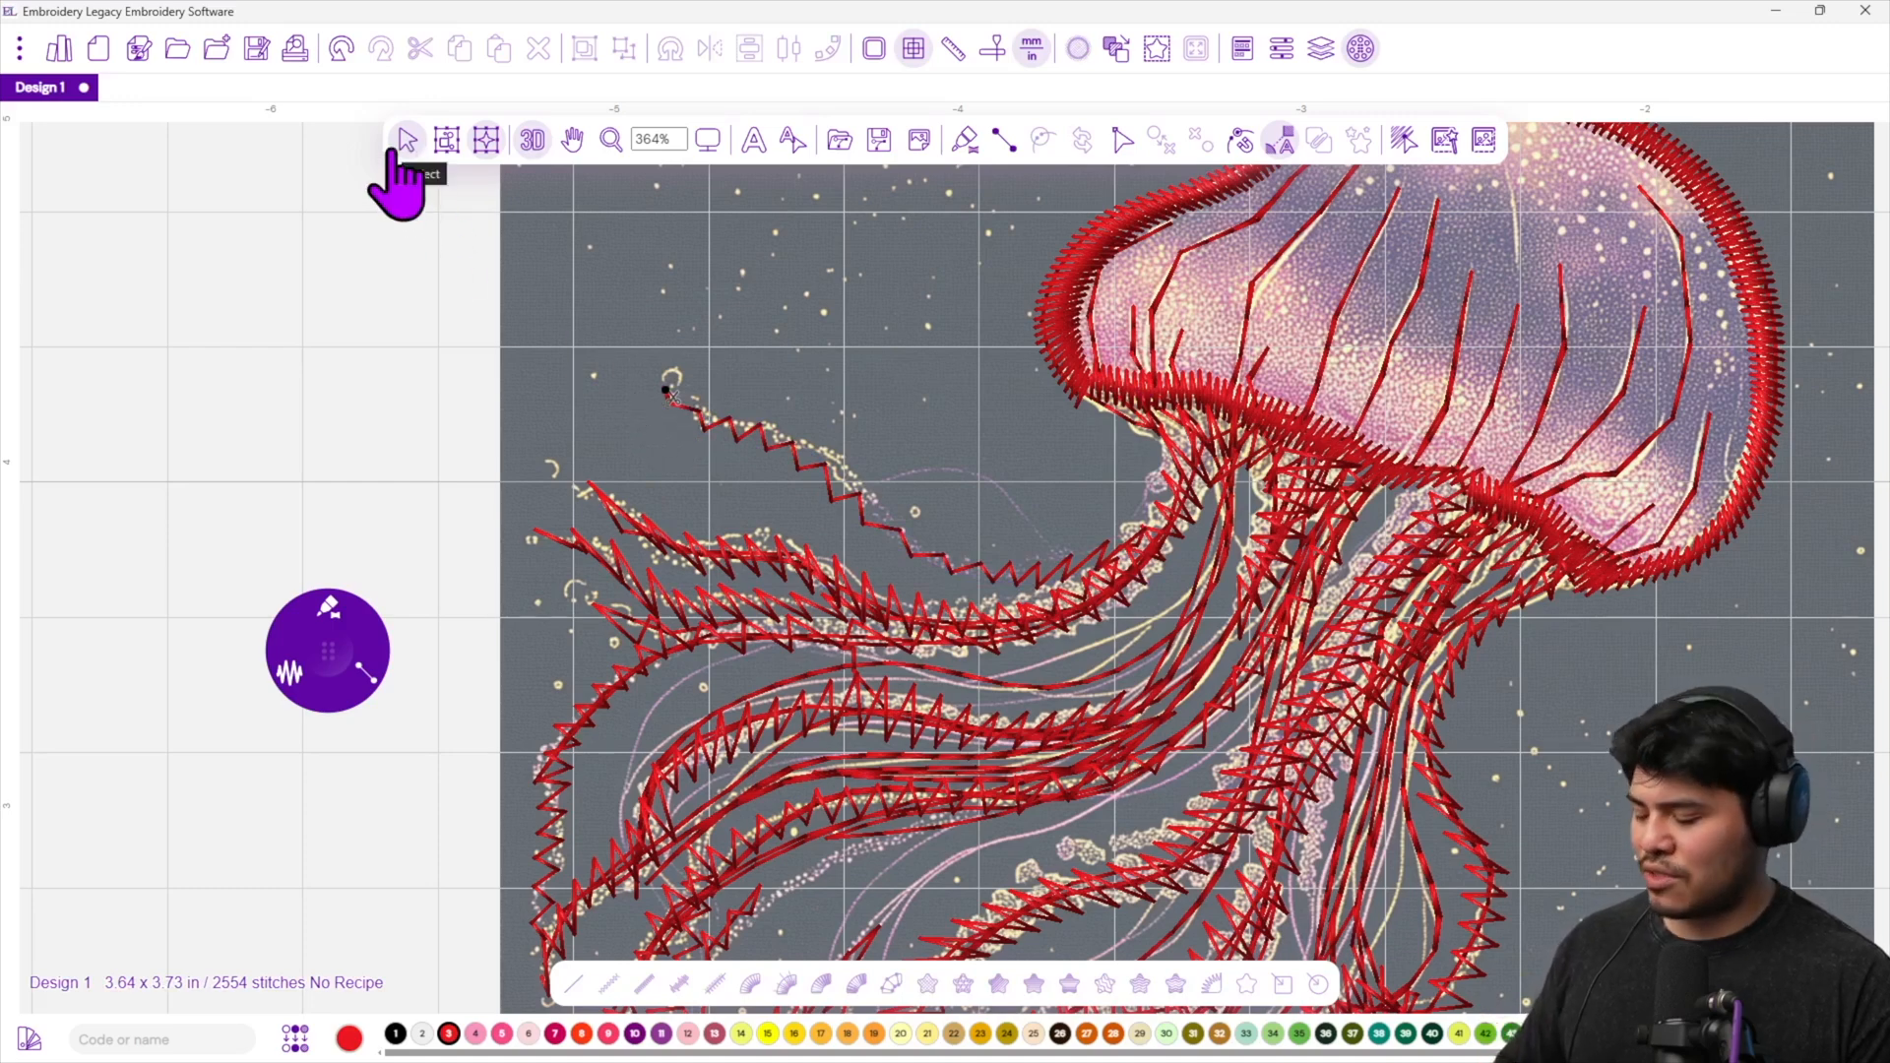
left_click(777, 444)
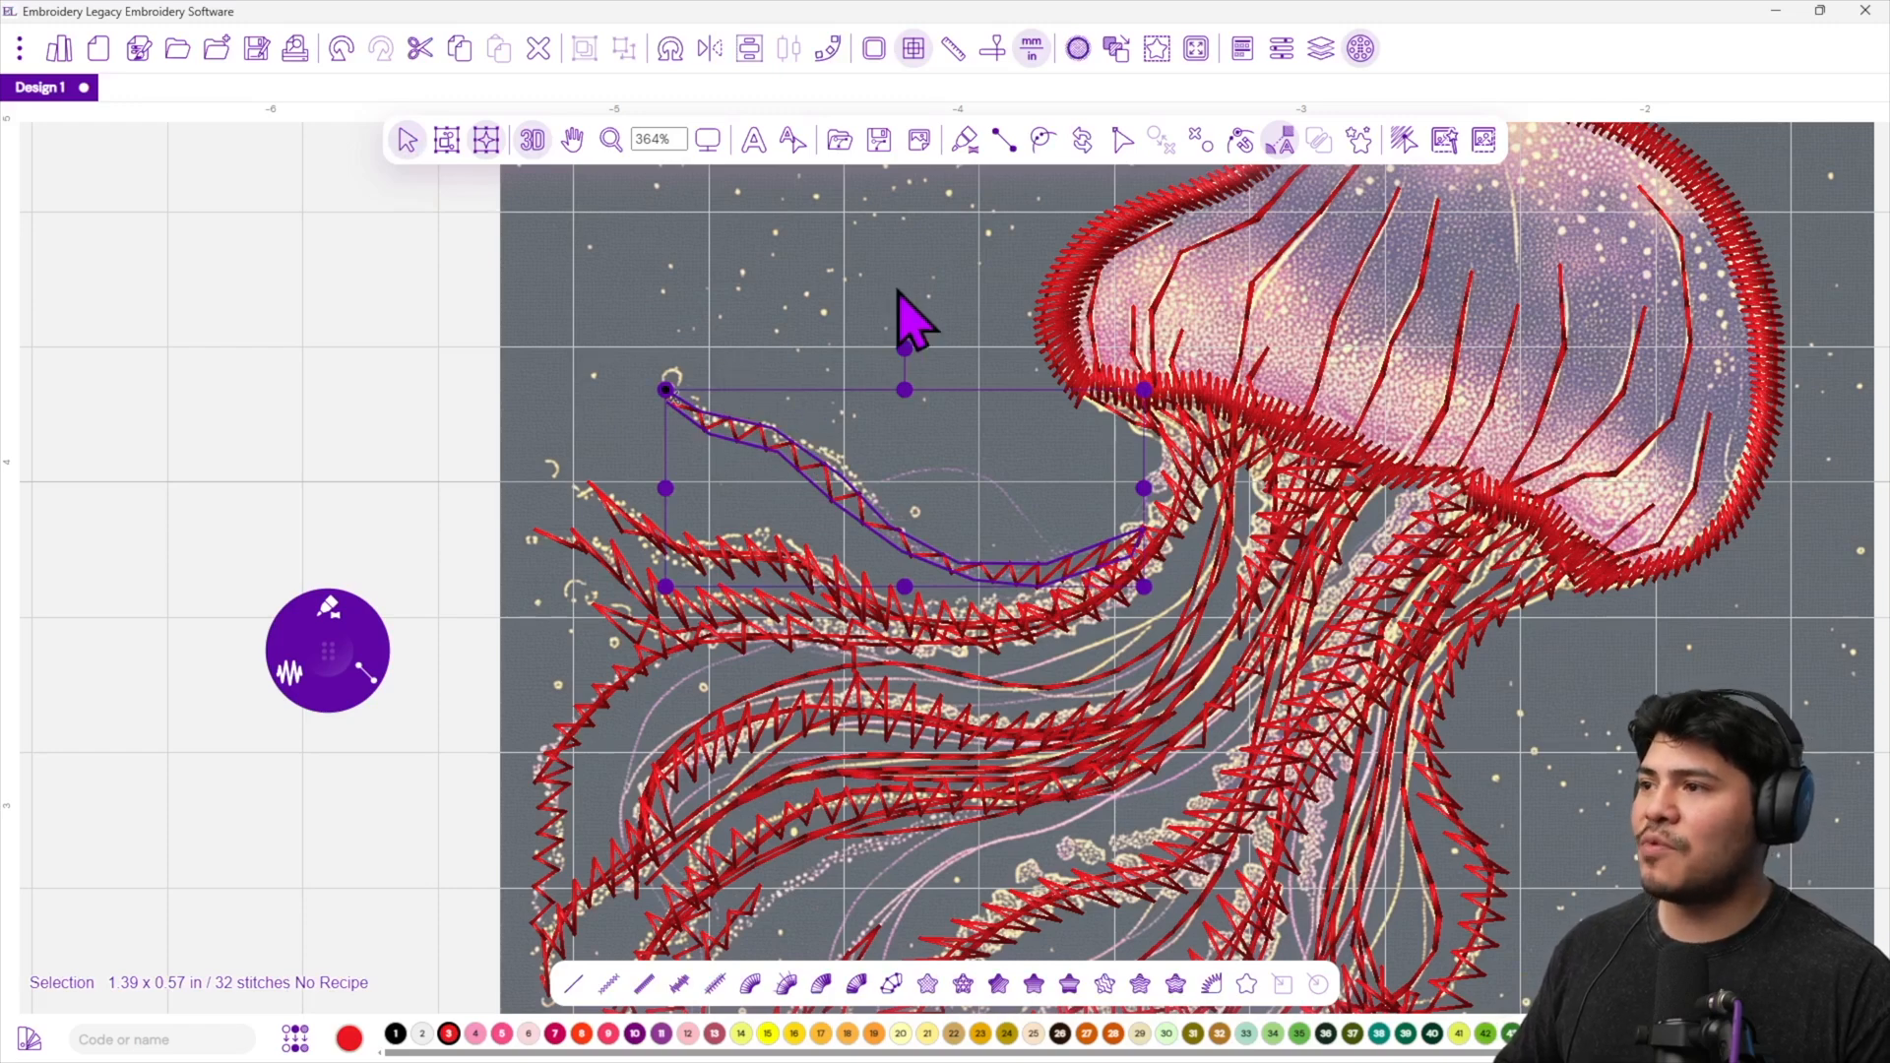
left_click(1125, 156)
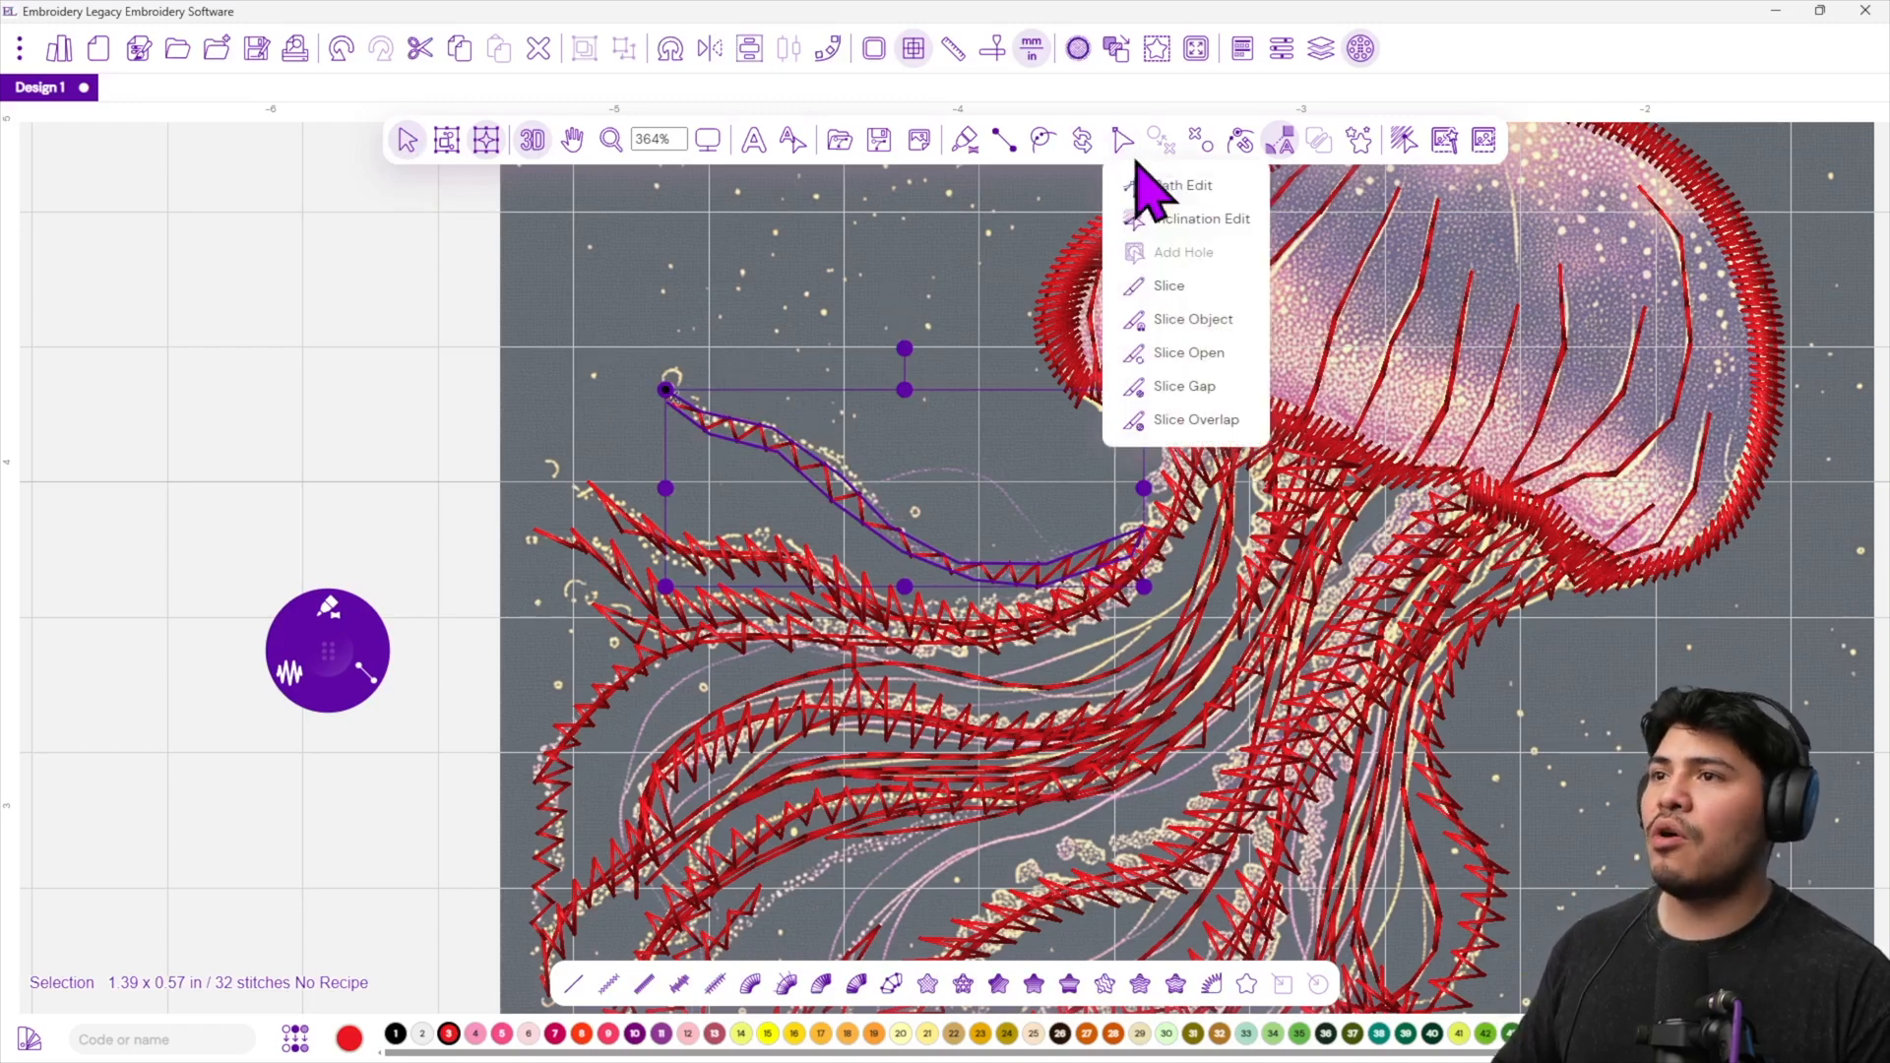
left_click(1181, 187)
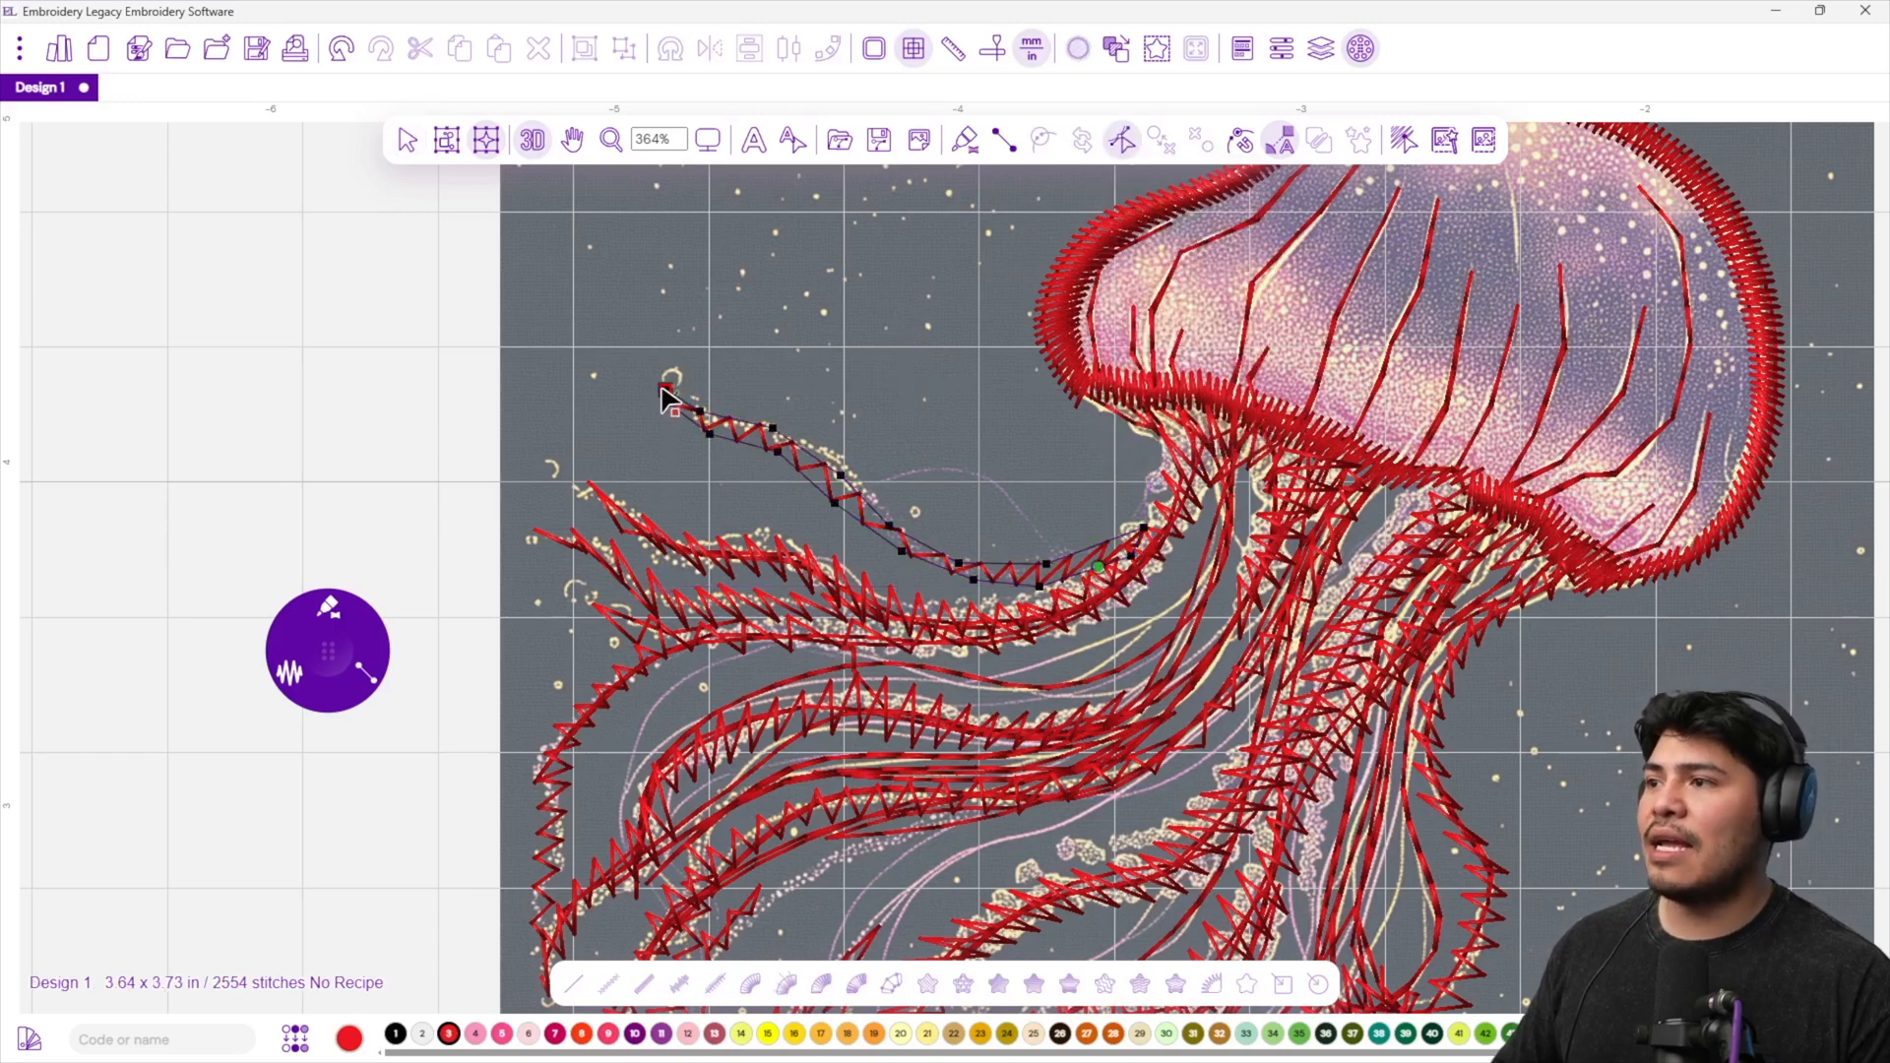
left_click_drag(1159, 474, 1162, 485)
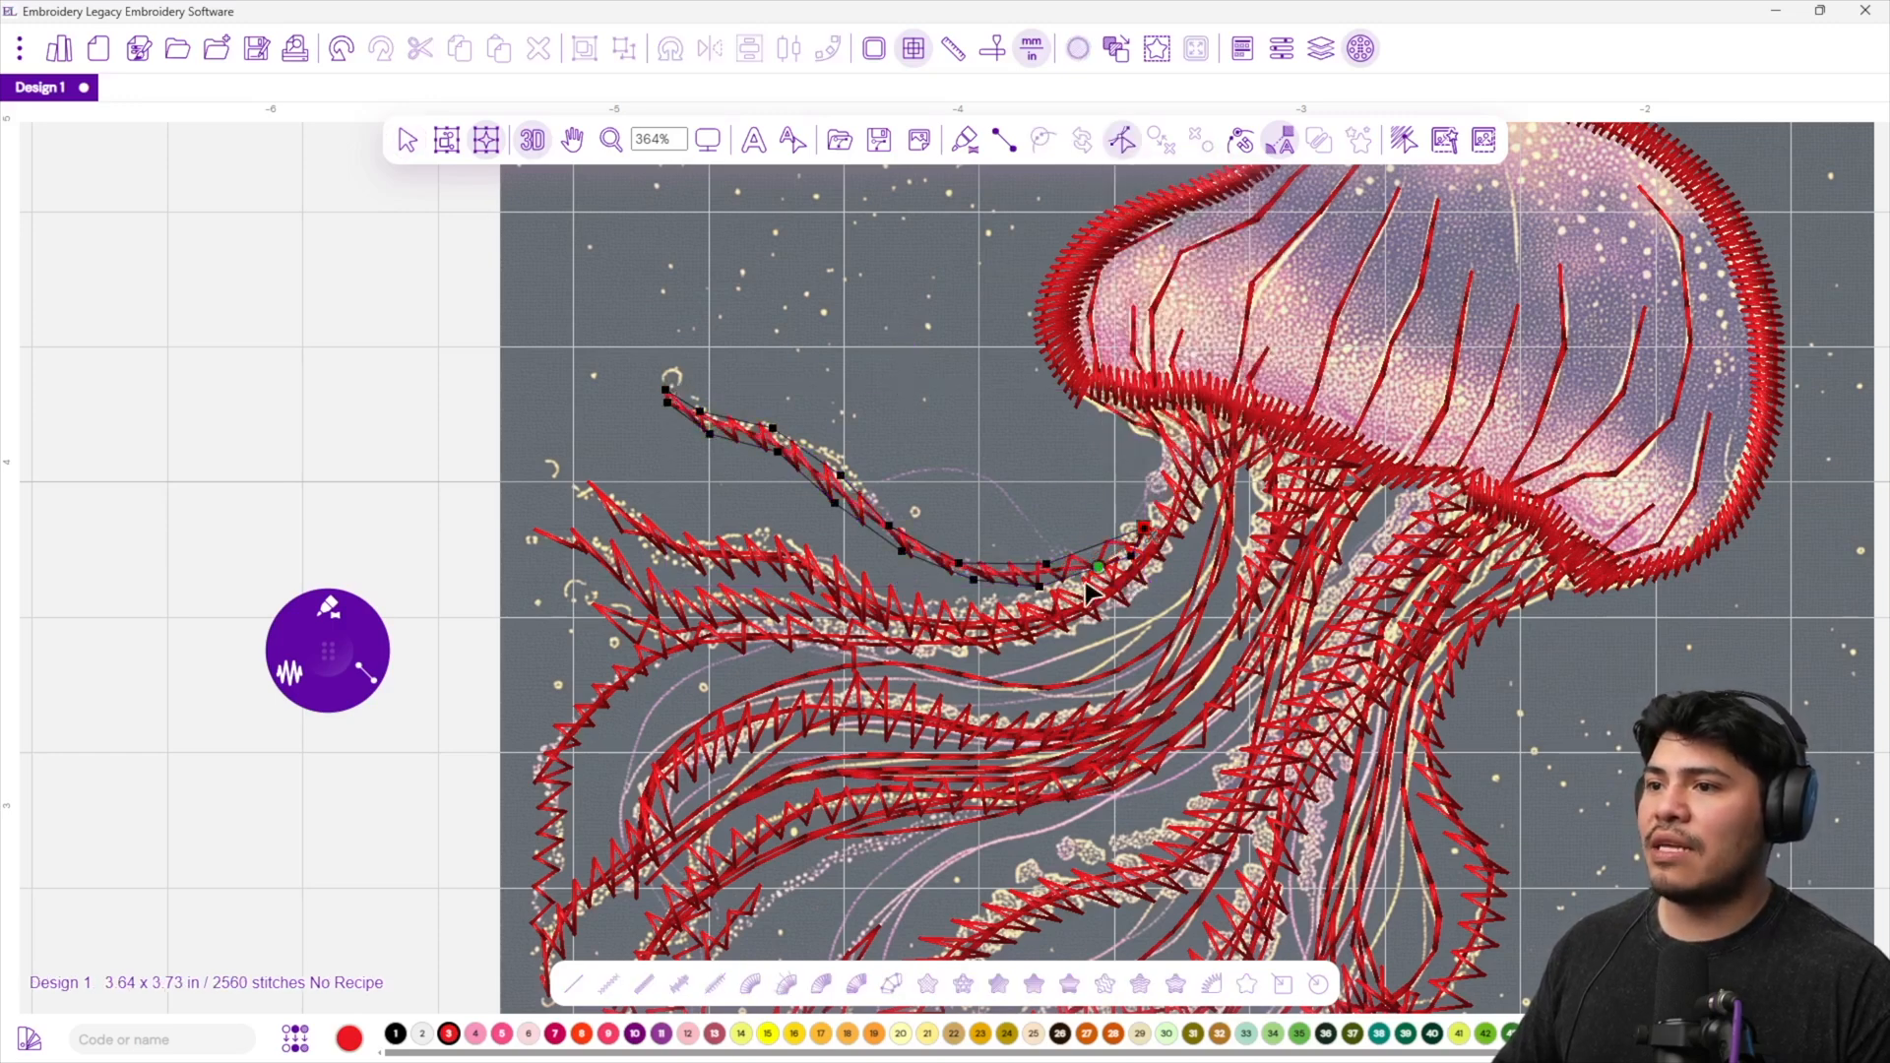
left_click_drag(1130, 562, 1127, 559)
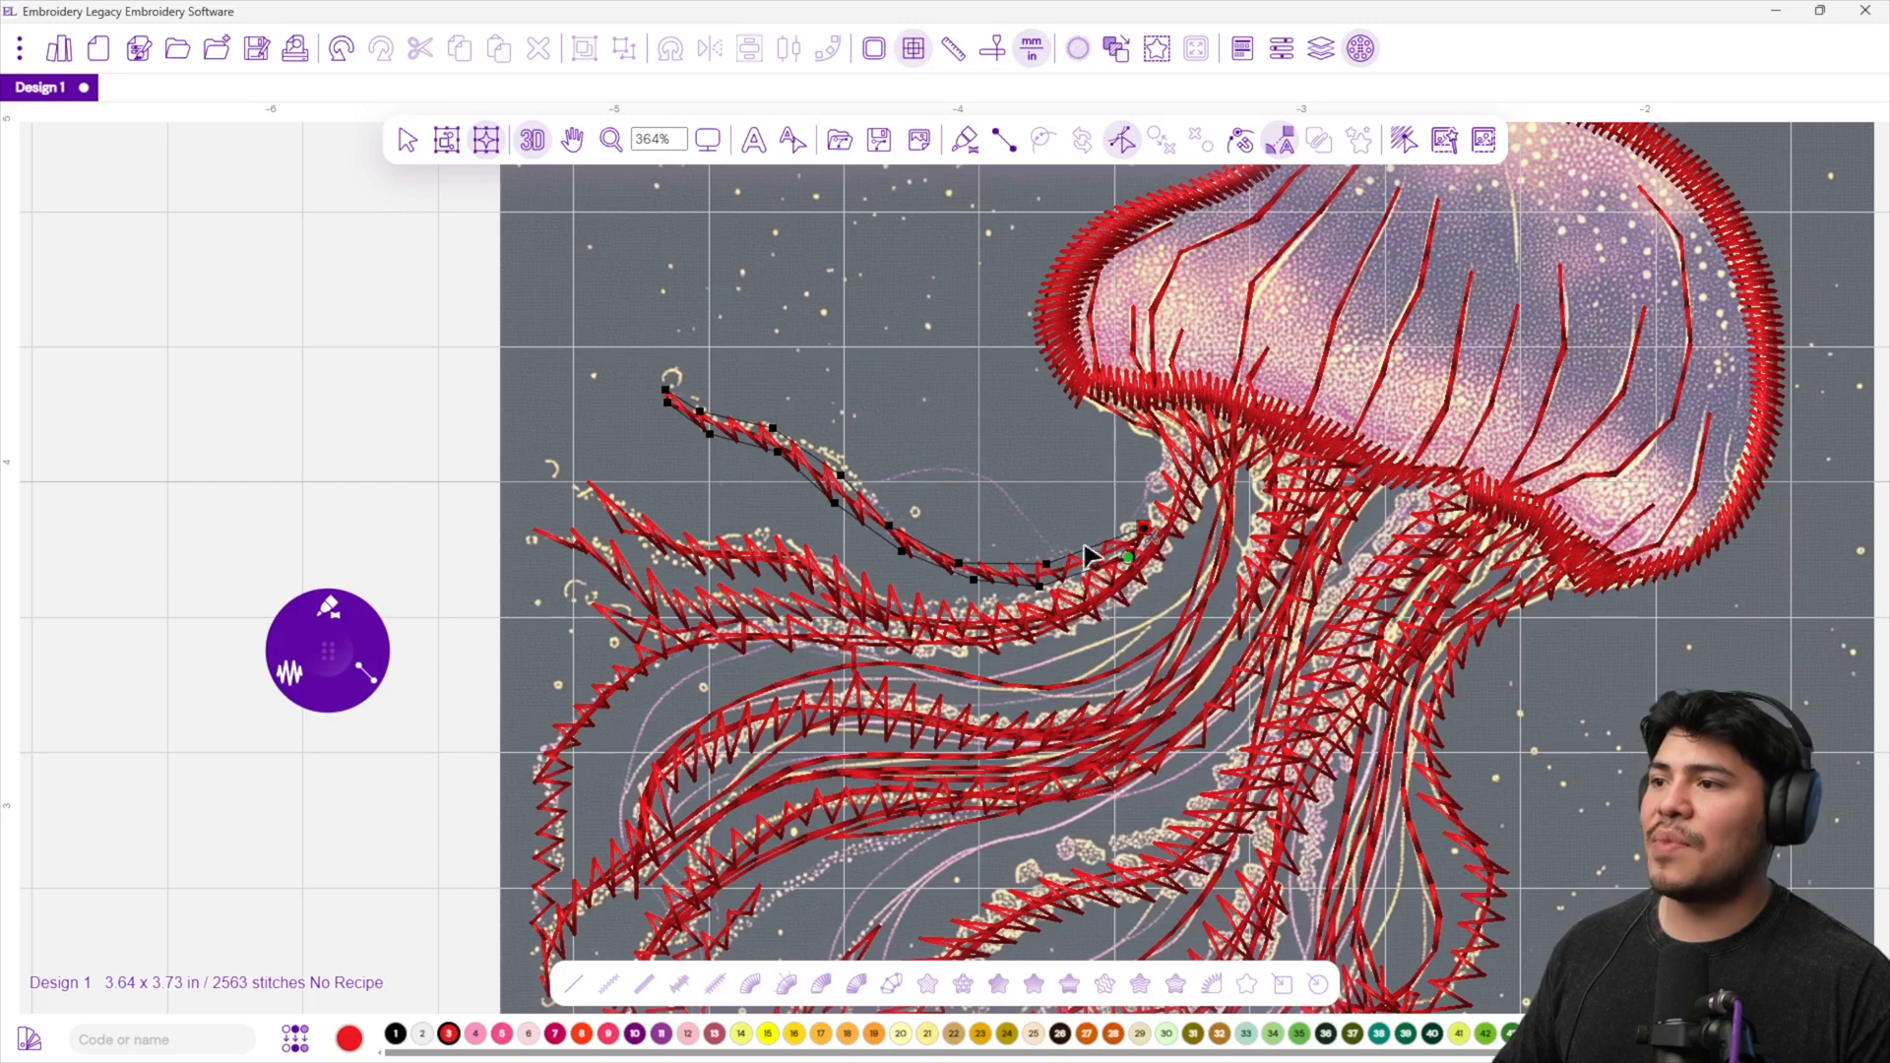
left_click(408, 139)
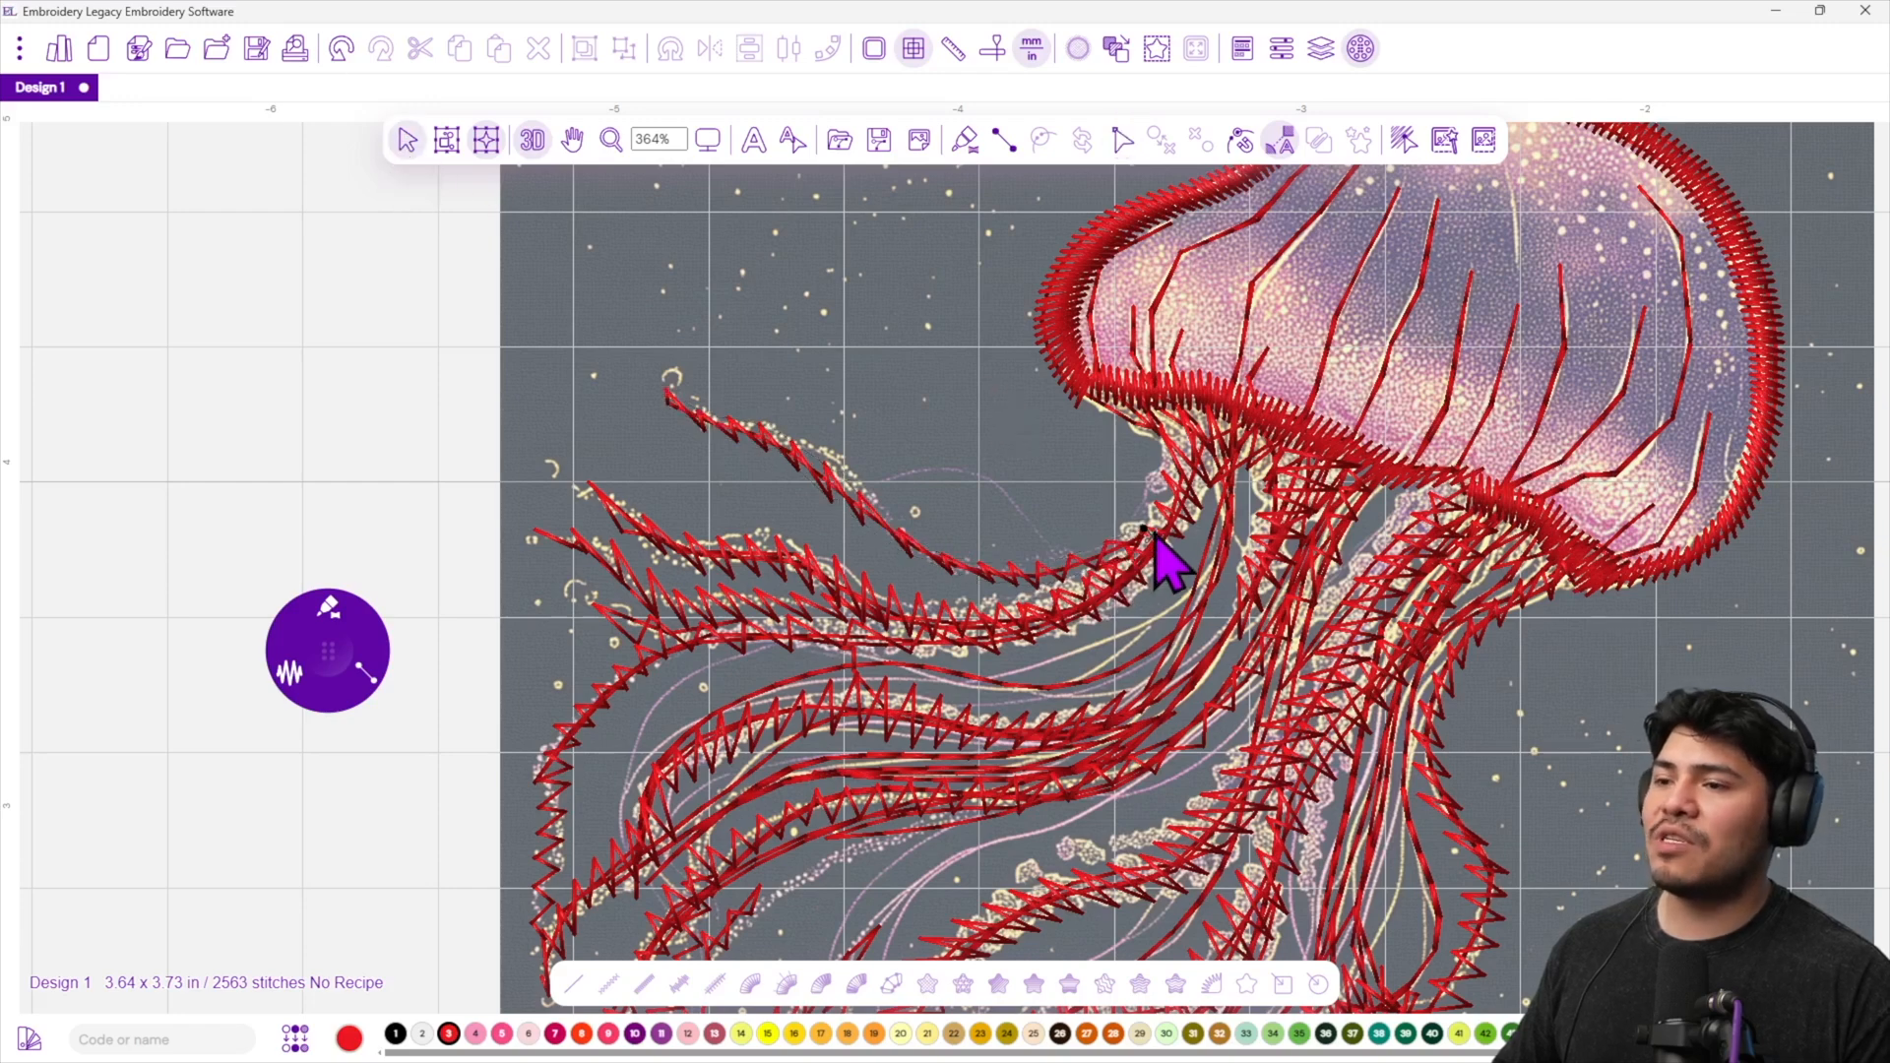
Hide the backdrop image to examine the stitches alone, and show it again.
scroll(1164, 564, "down", 3)
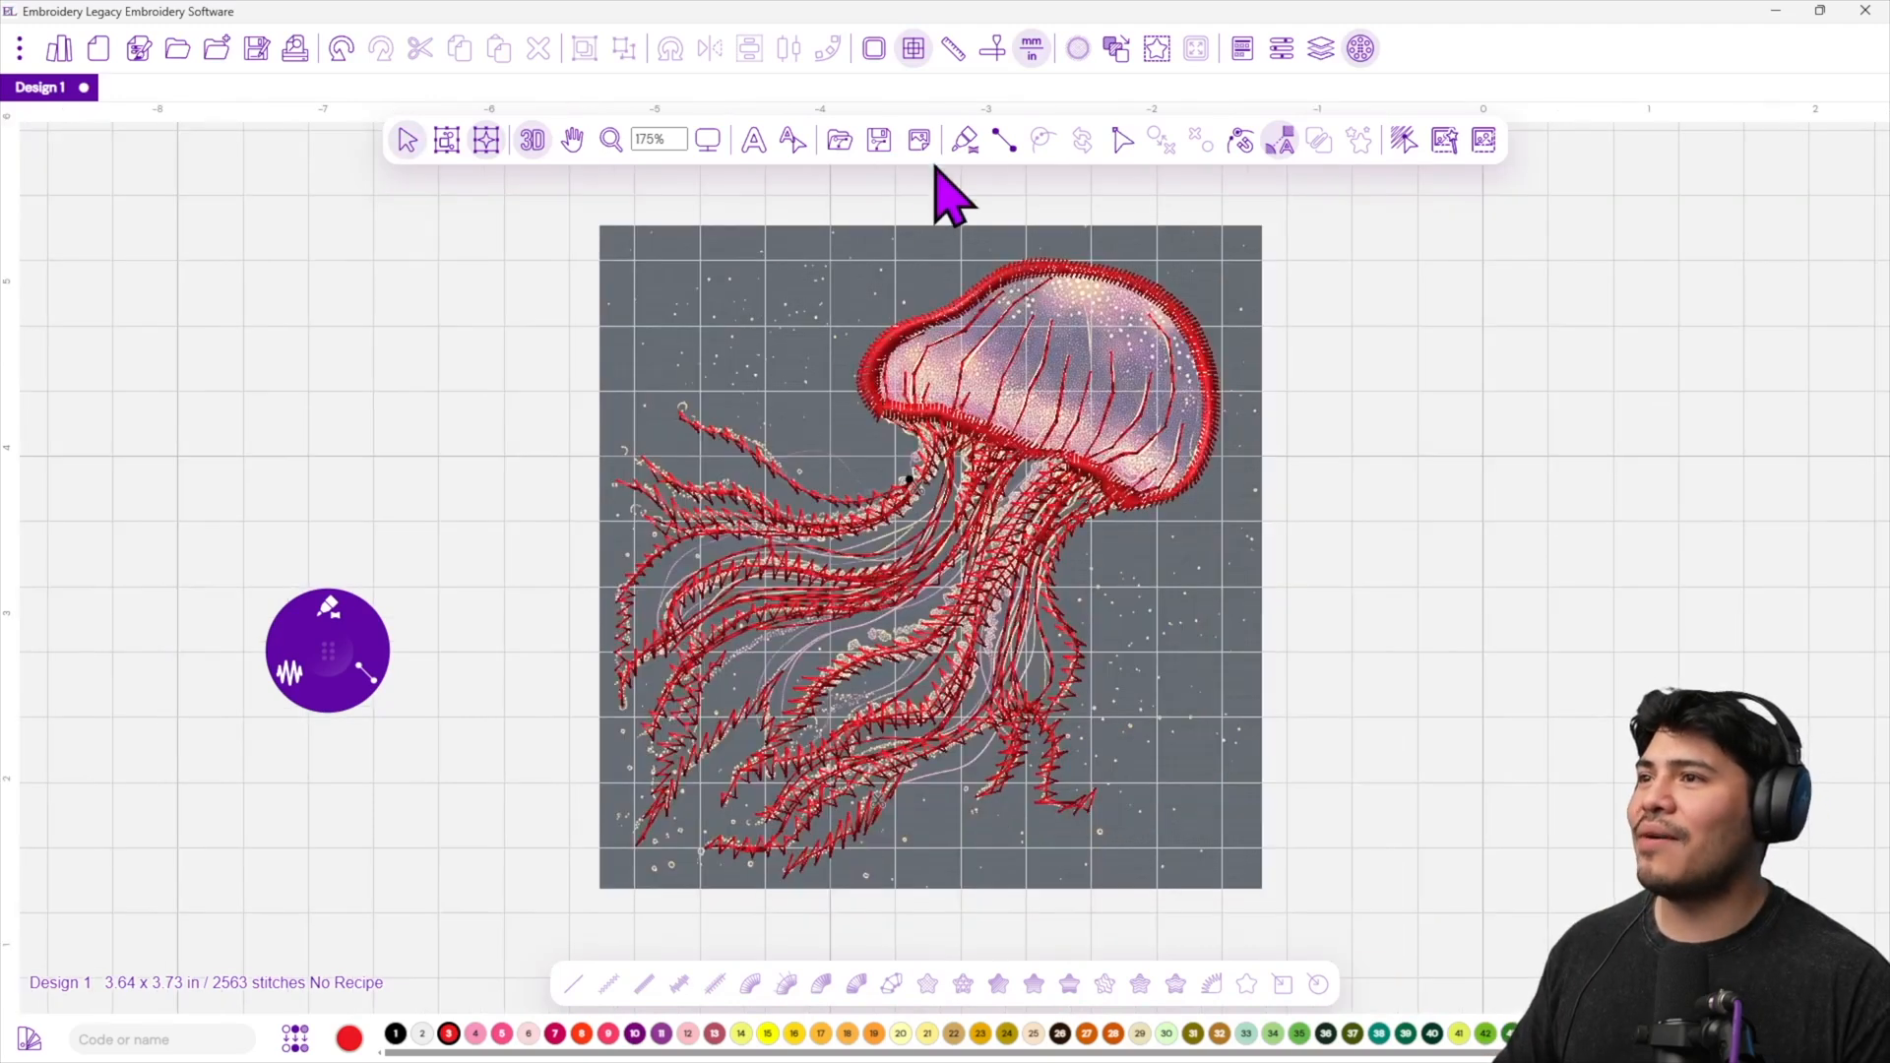
left_click(919, 138)
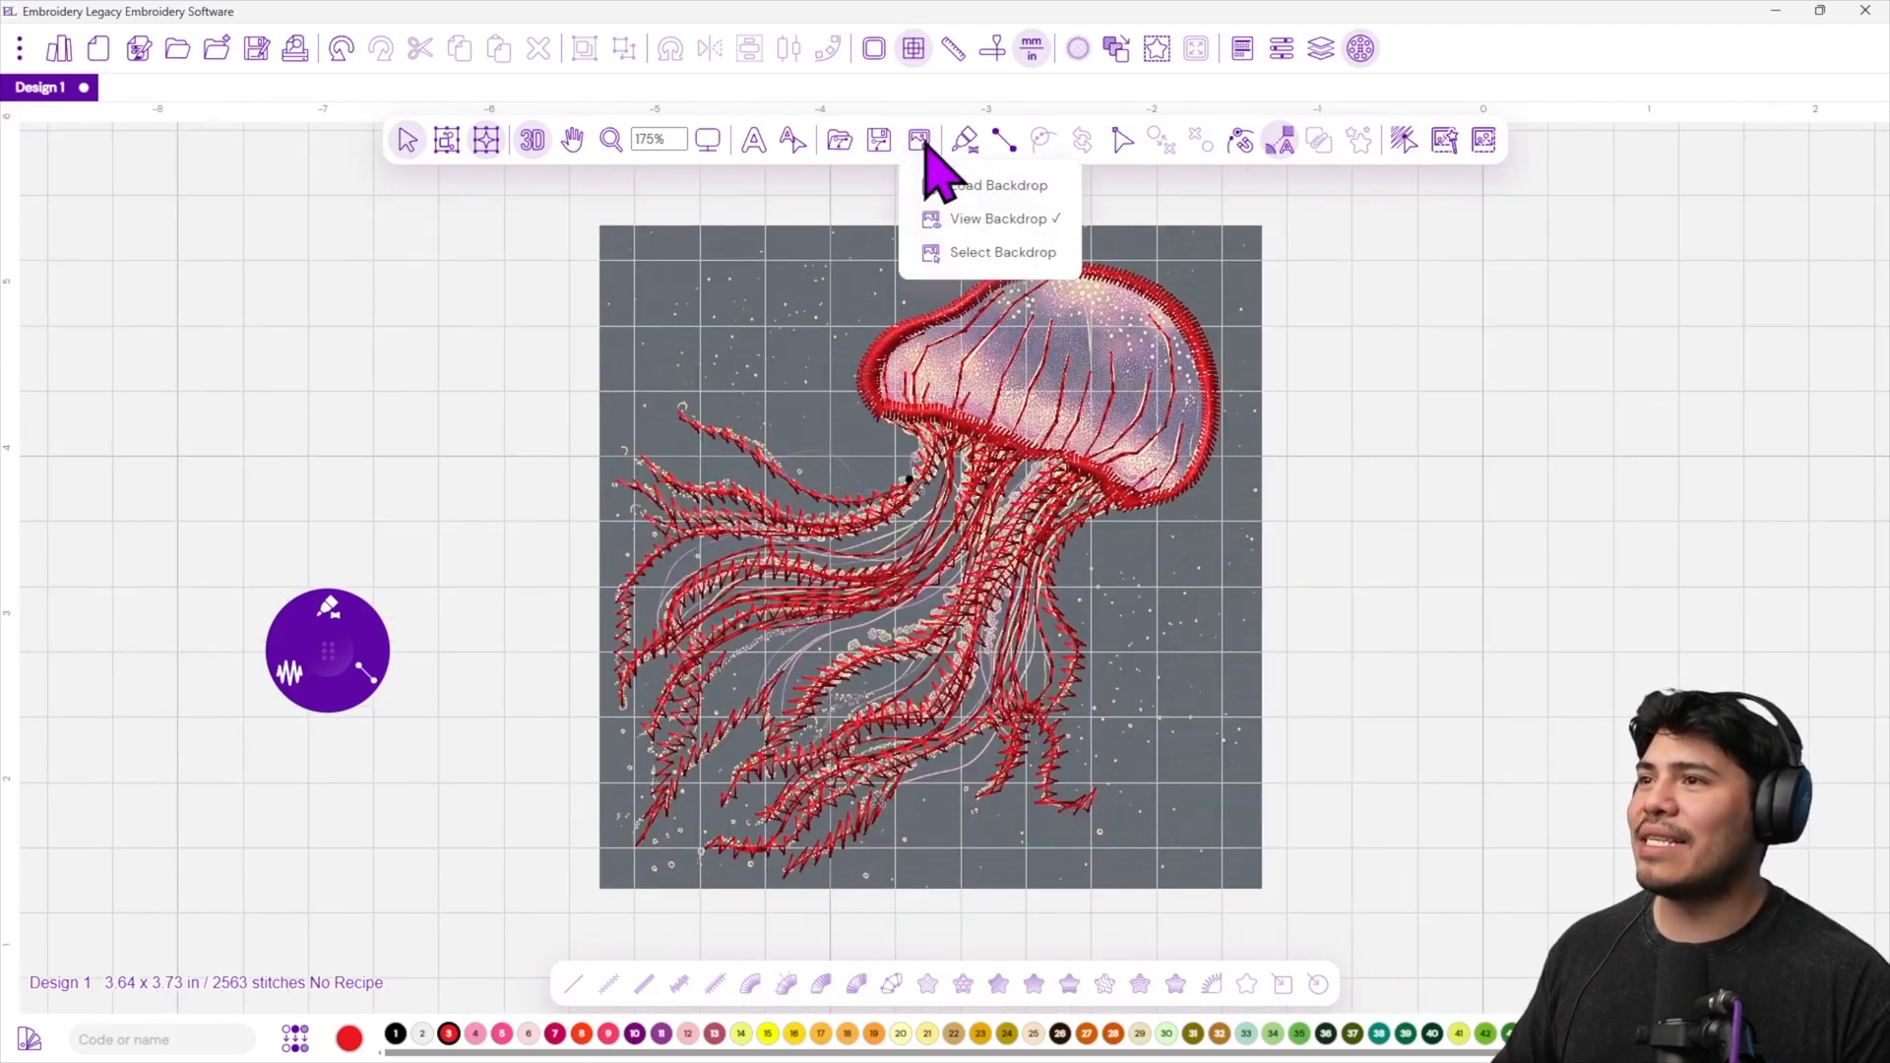
left_click(998, 223)
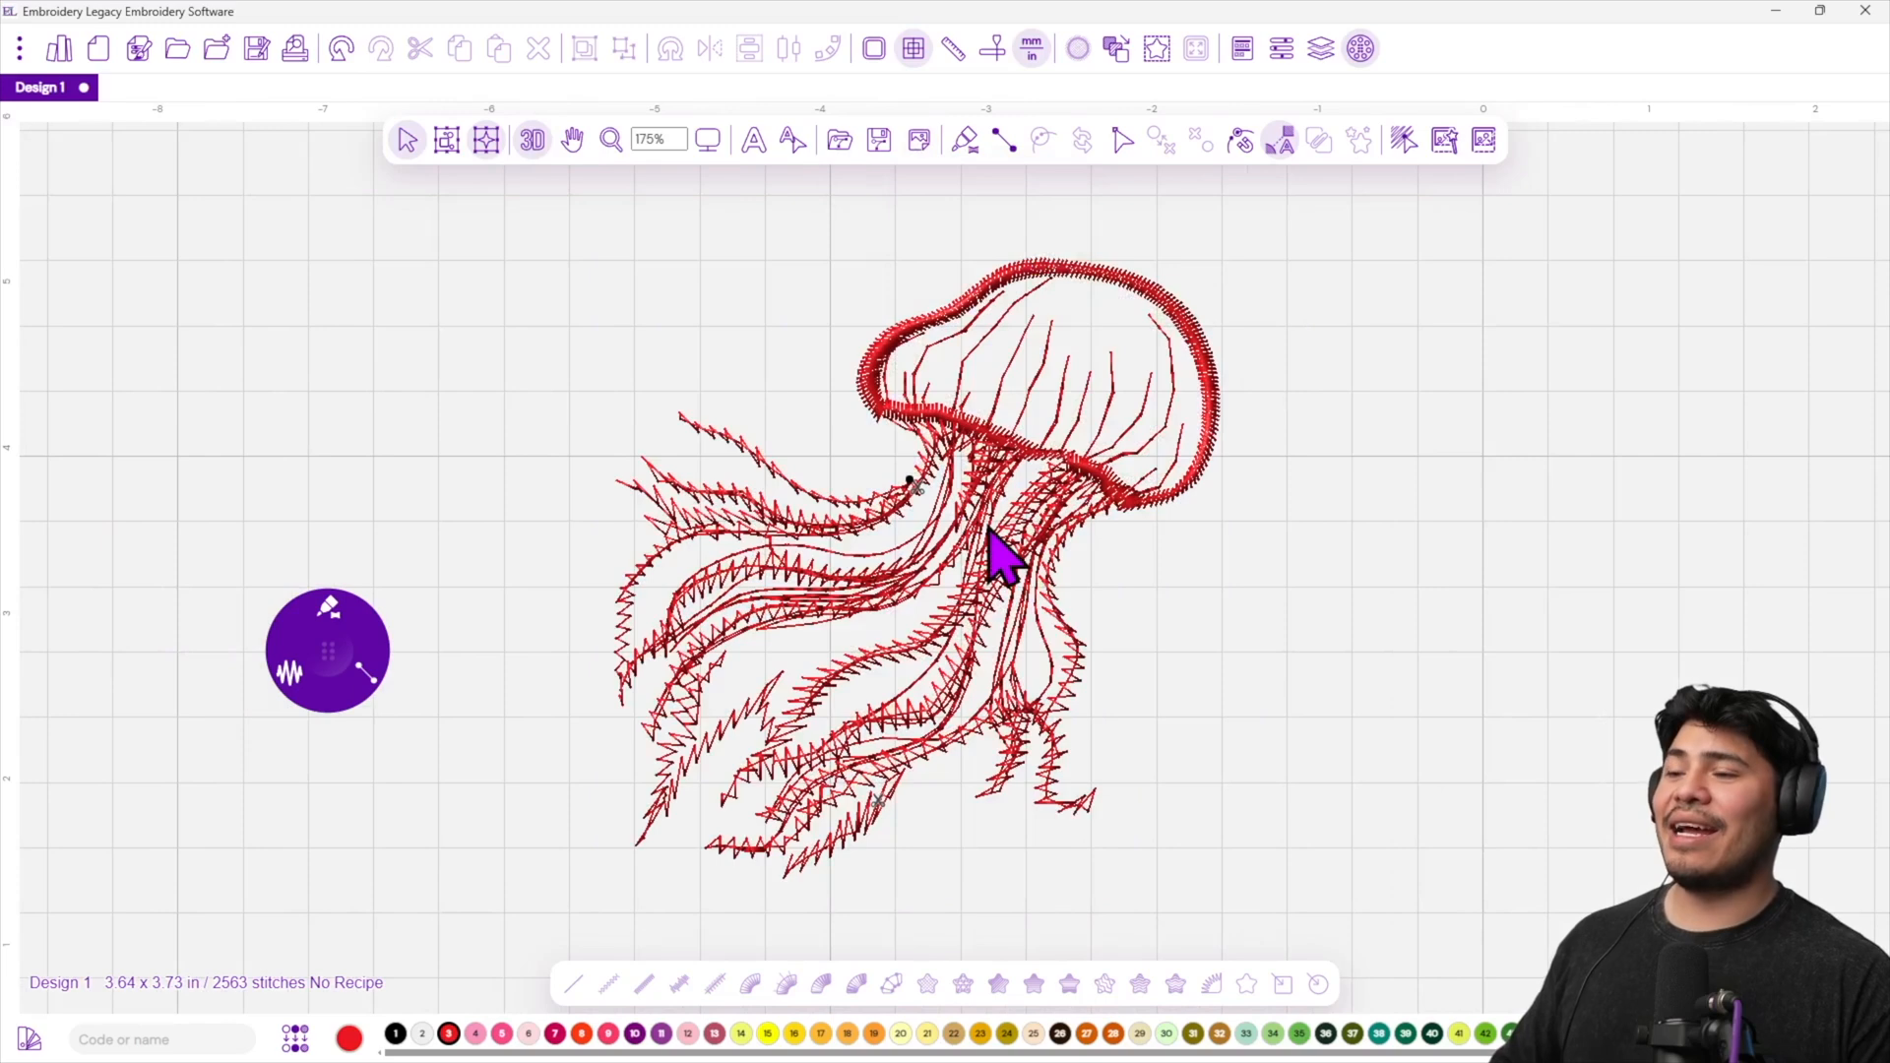
left_click(920, 141)
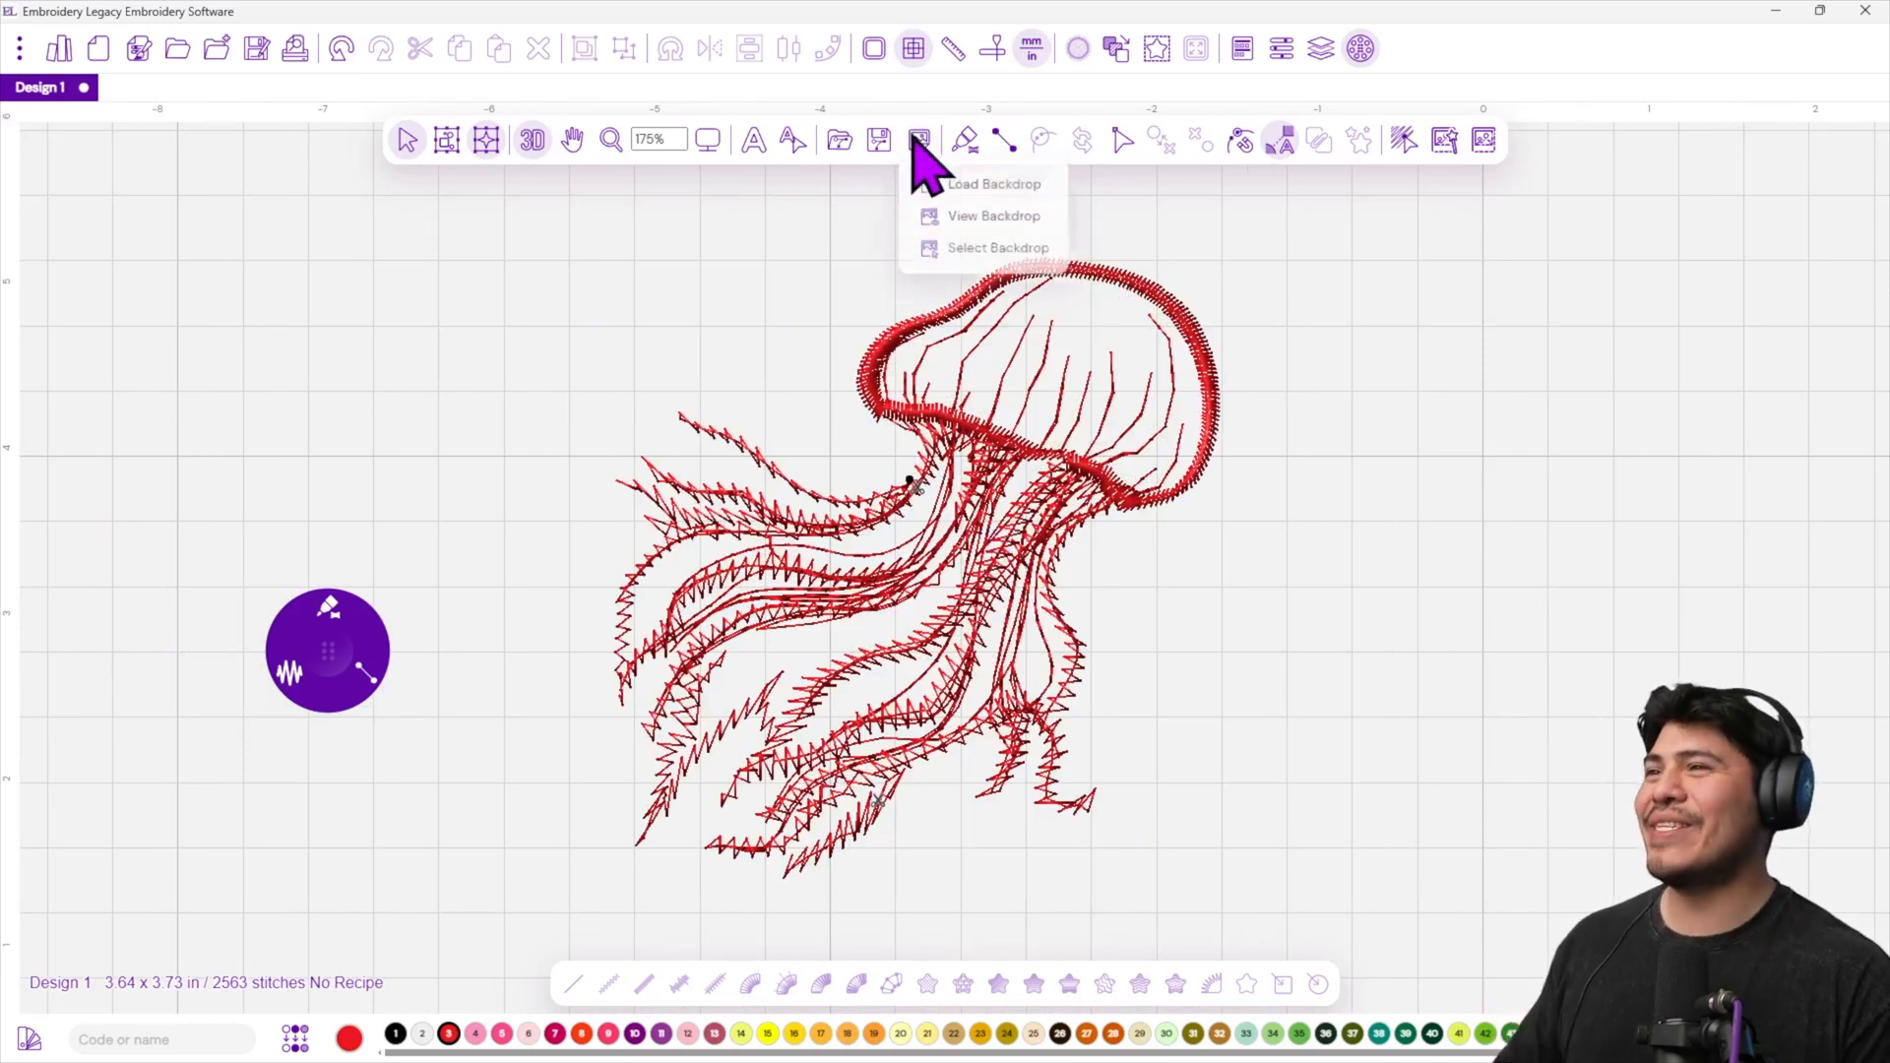
left_click(994, 220)
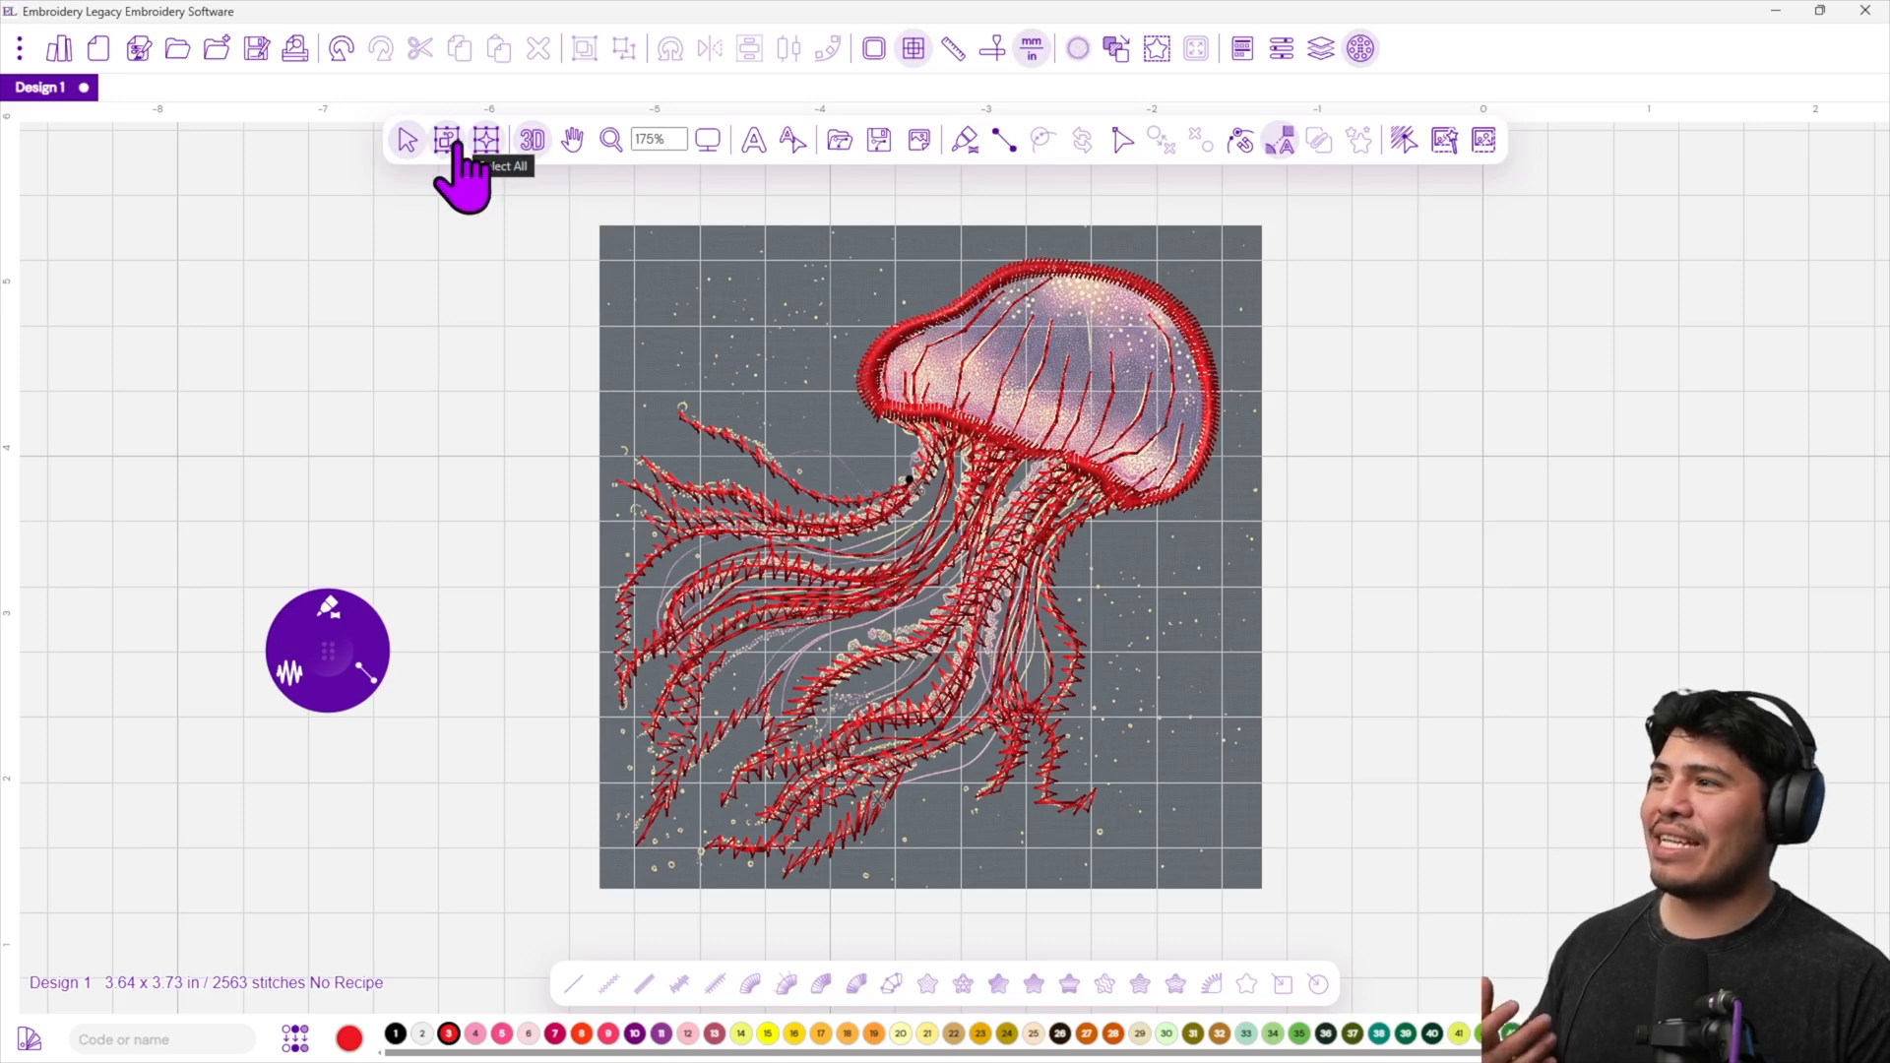
Recolor the whole design with orange thread swatch 19 and clear the selection.
left_click(449, 146)
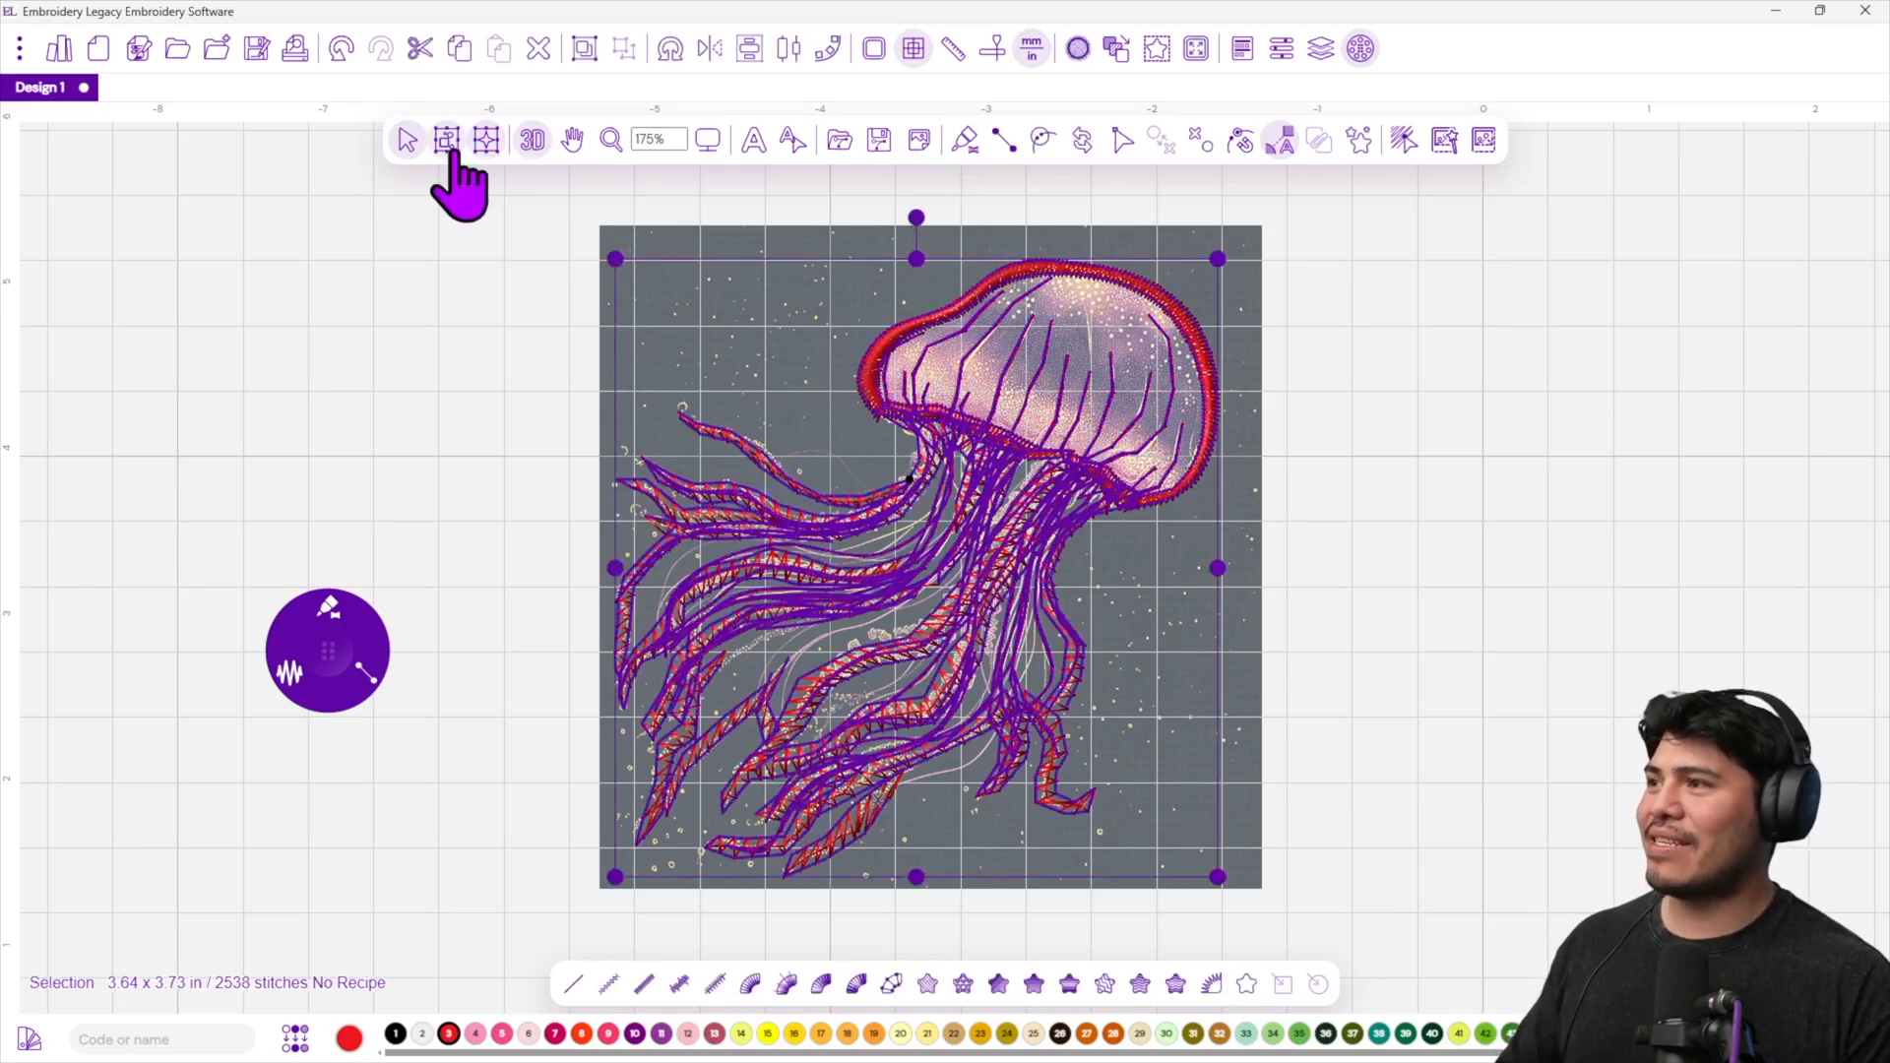
left_click(767, 1033)
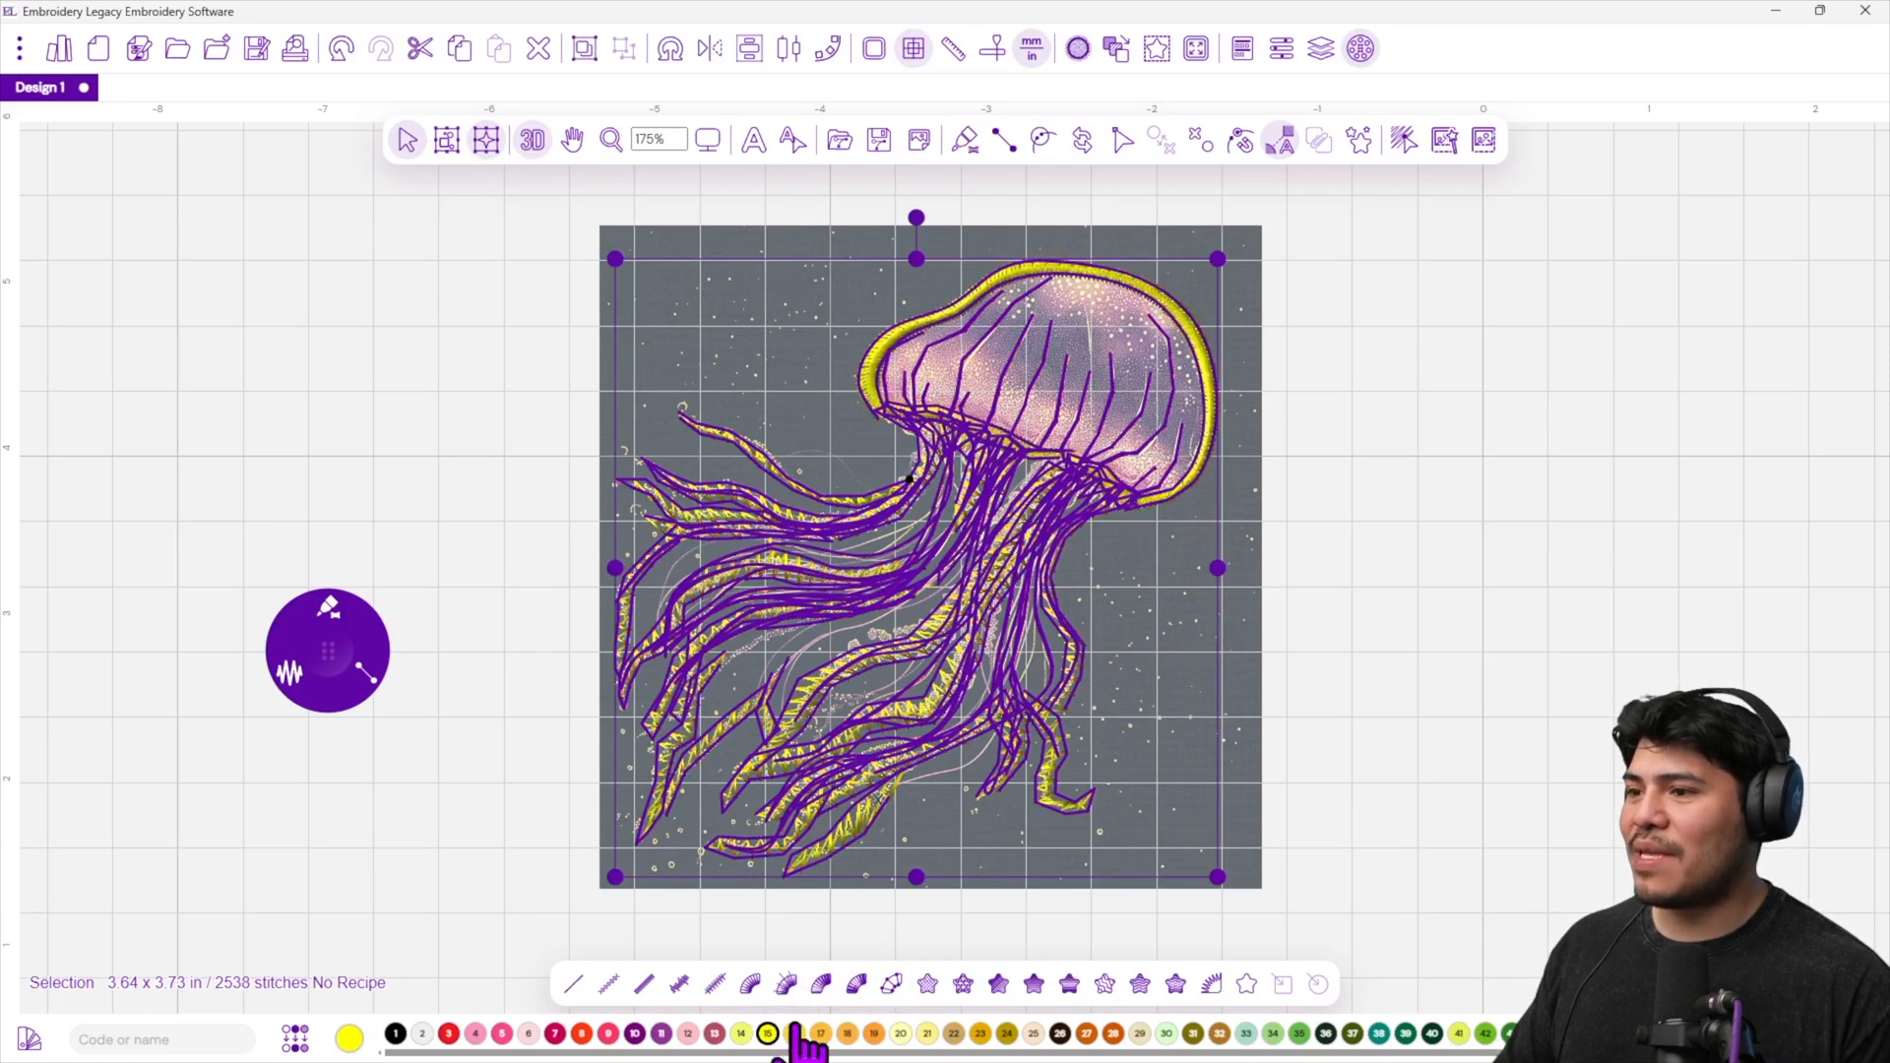
left_click(873, 1033)
left_click(1288, 885)
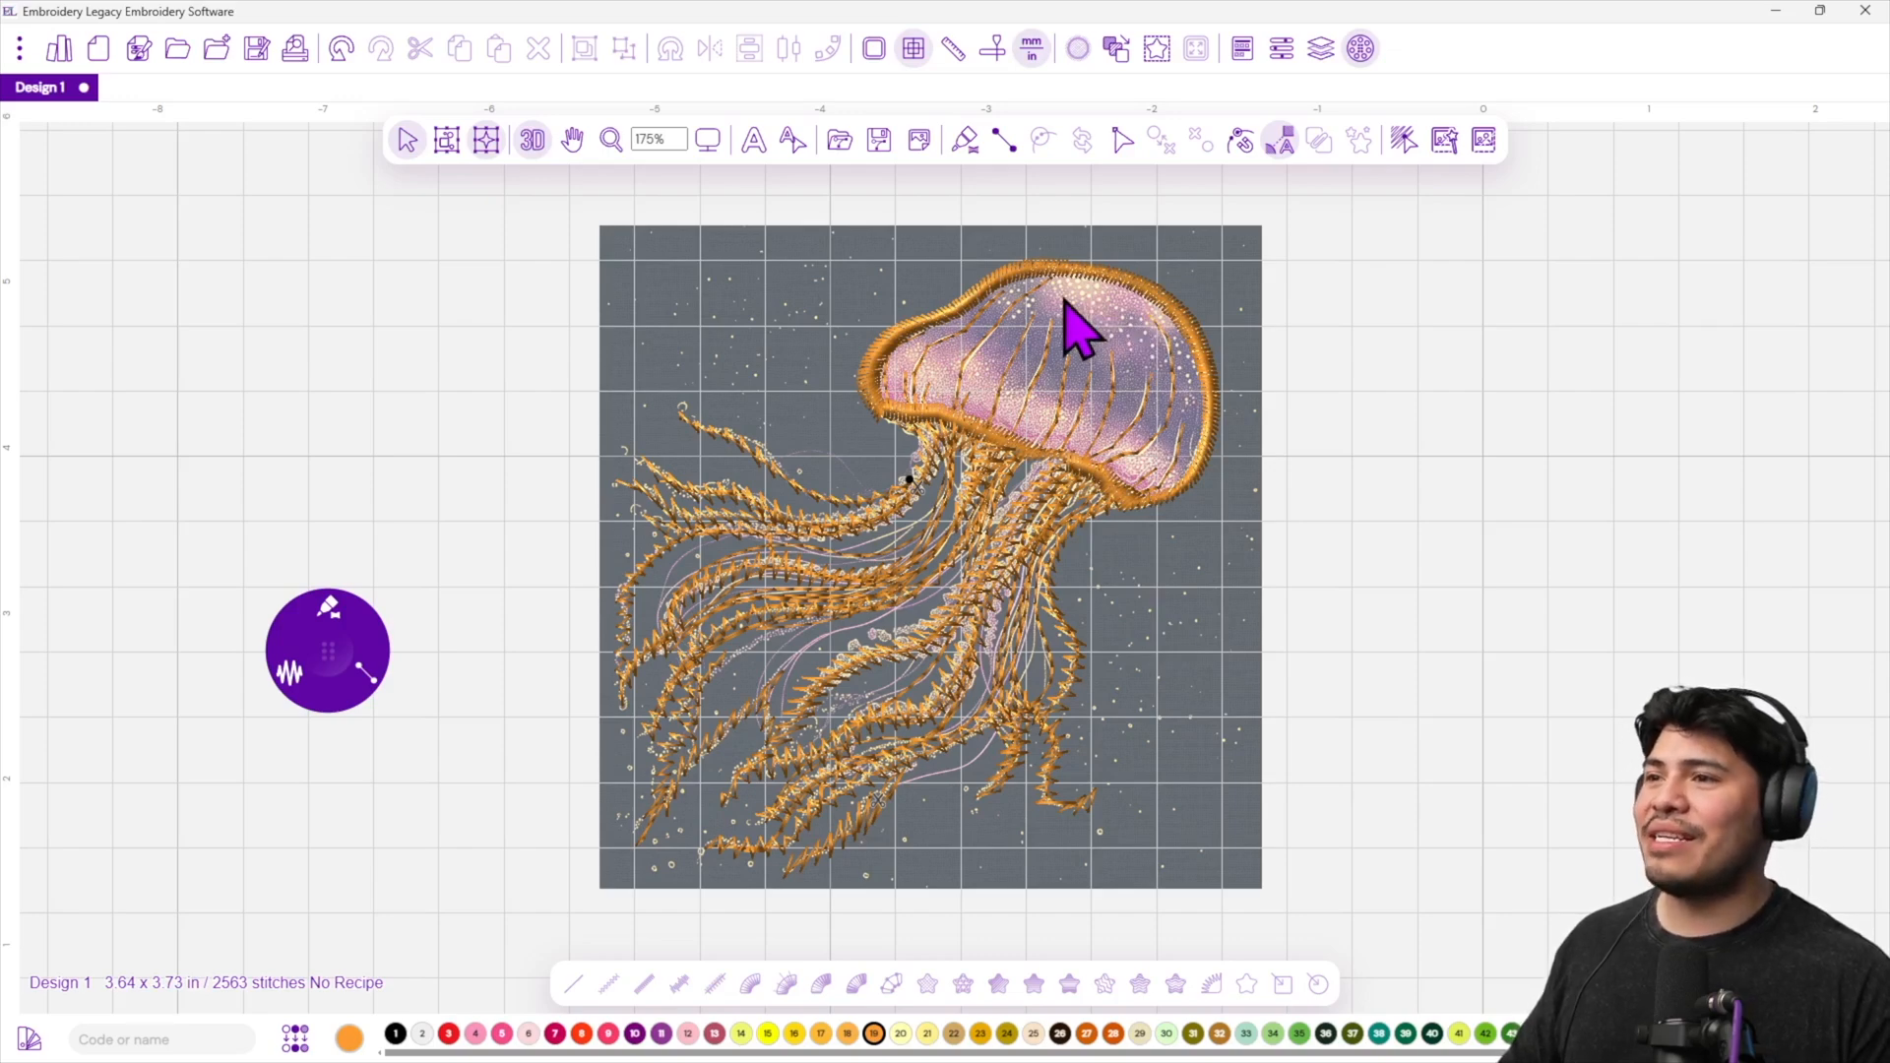
Place the floating tool wheel near the bell's upper left, activate the Brush, and set the thread color to red swatch 3.
scroll(1138, 280, "up", 5)
scroll(1141, 286, "up", 1)
scroll(1184, 566, "down", 1)
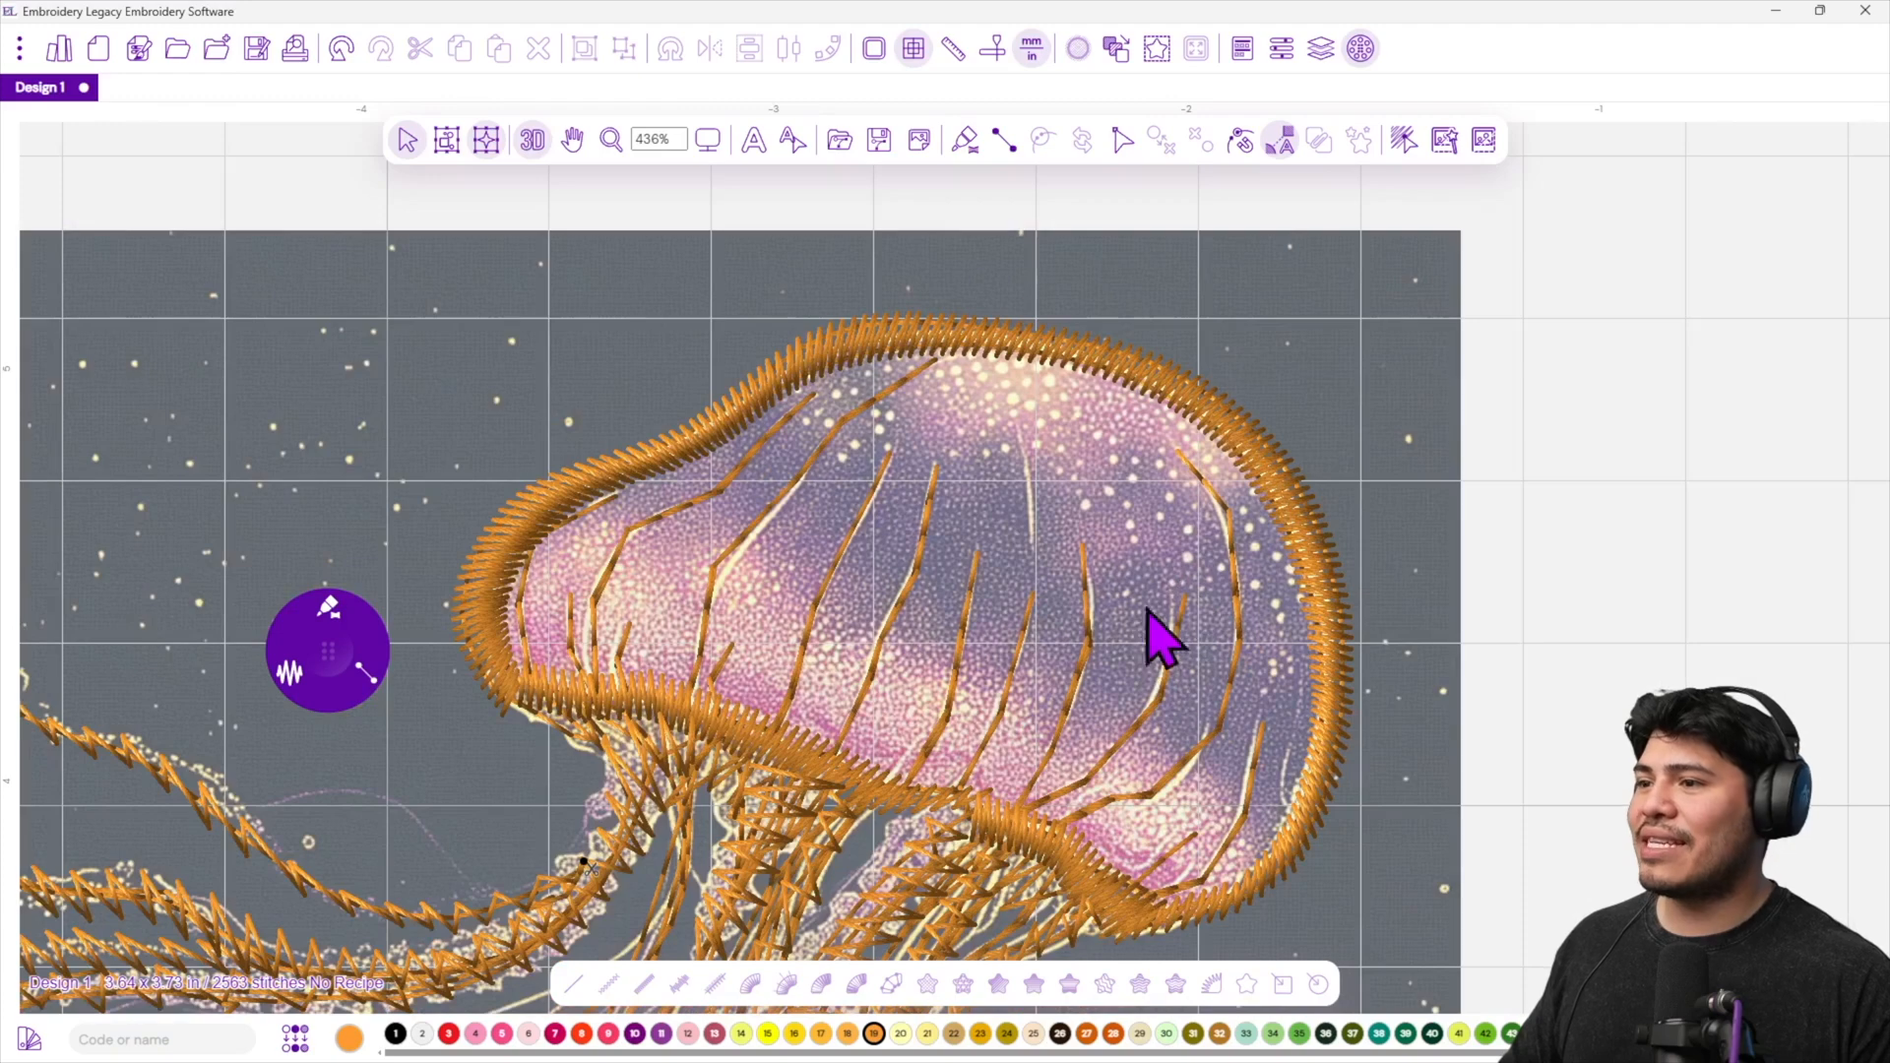
left_click_drag(328, 641, 433, 304)
left_click(433, 275)
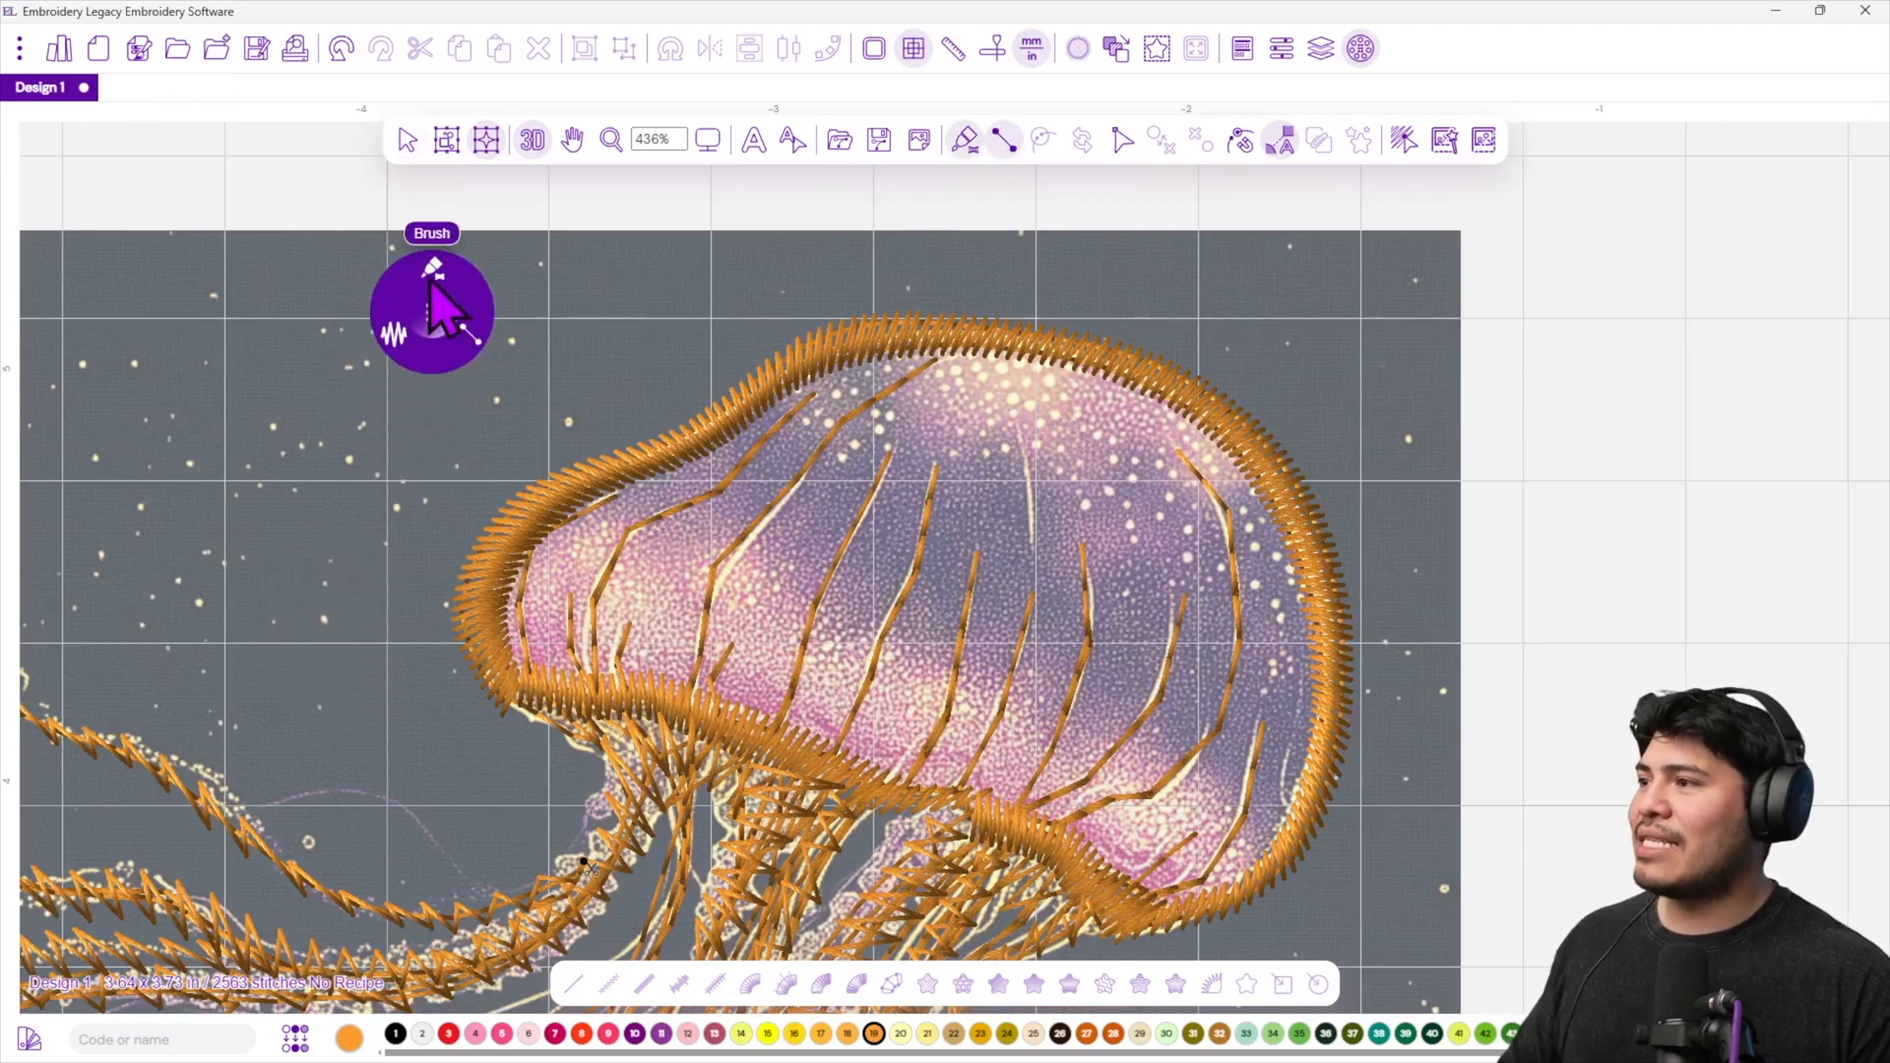
left_click(448, 1035)
Collapse the Sequence View, lock the whole Brother 209 Tangerine color group, and close the view.
left_click(1320, 48)
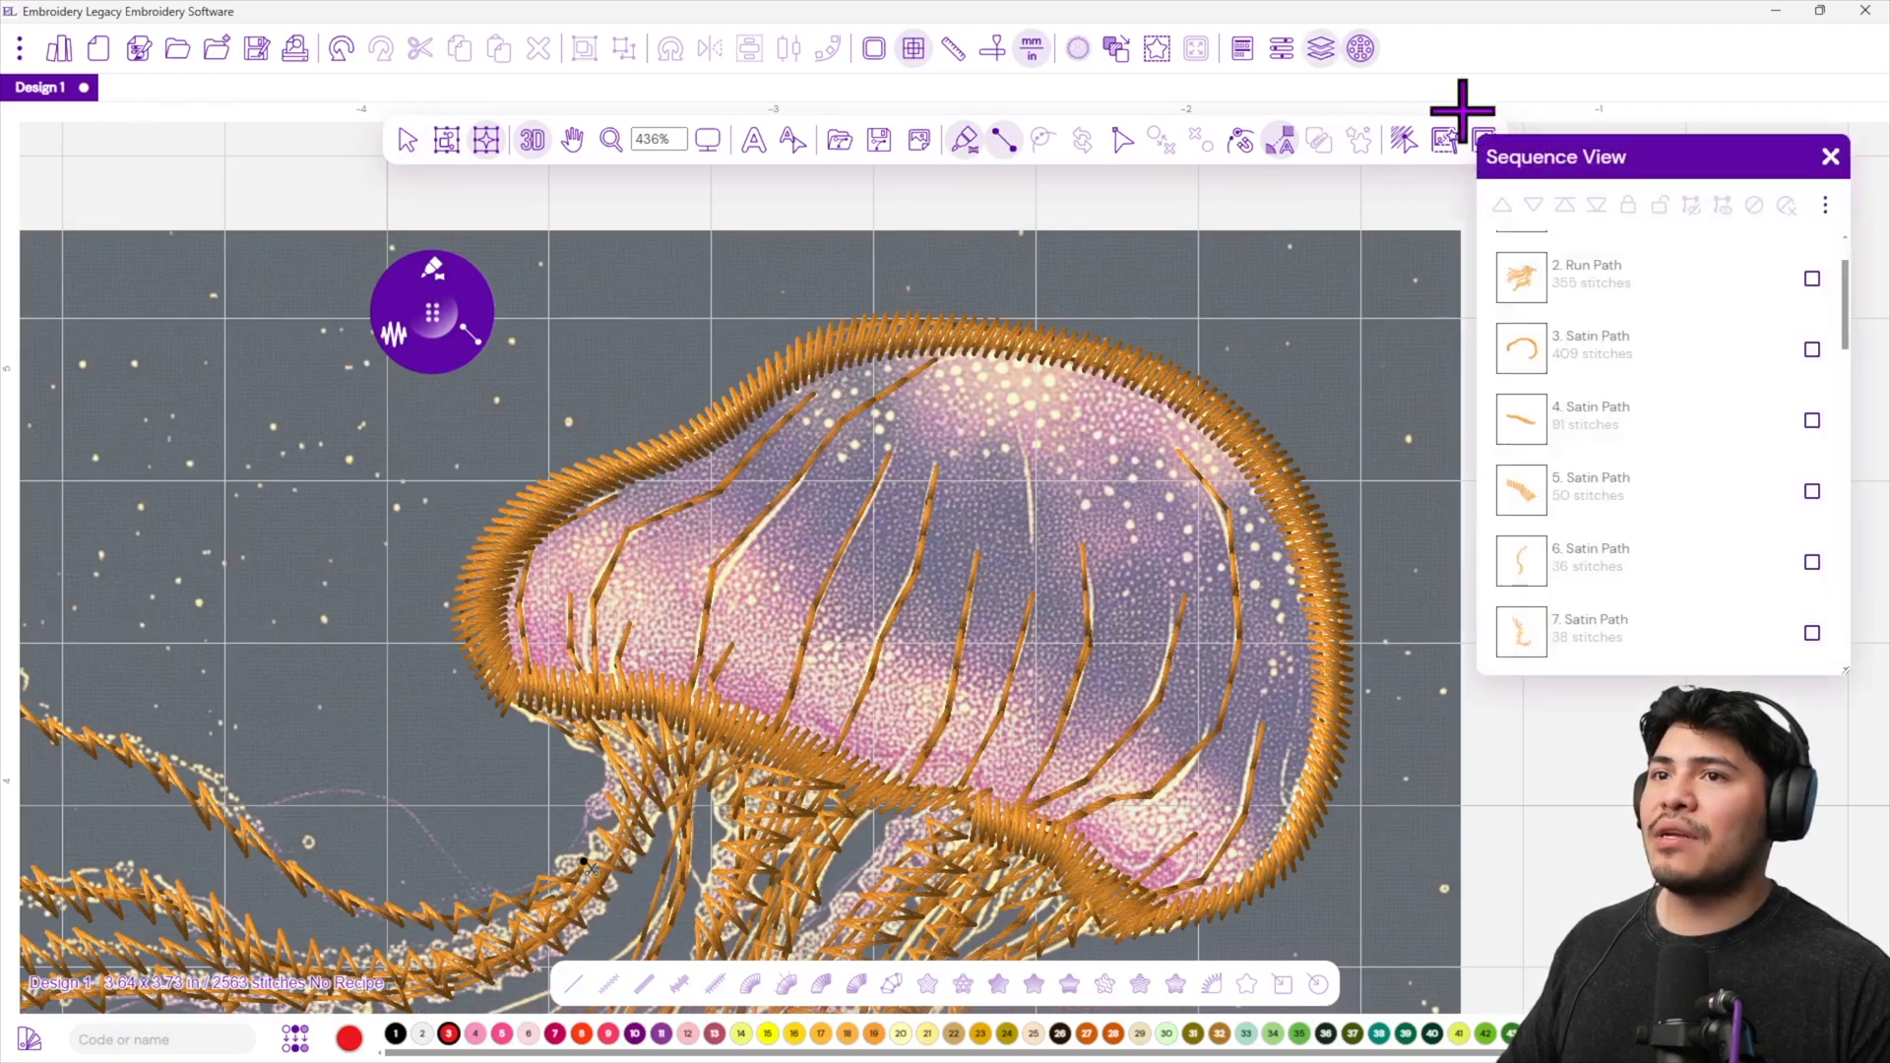
left_click_drag(1751, 153, 1567, 132)
left_click(1641, 184)
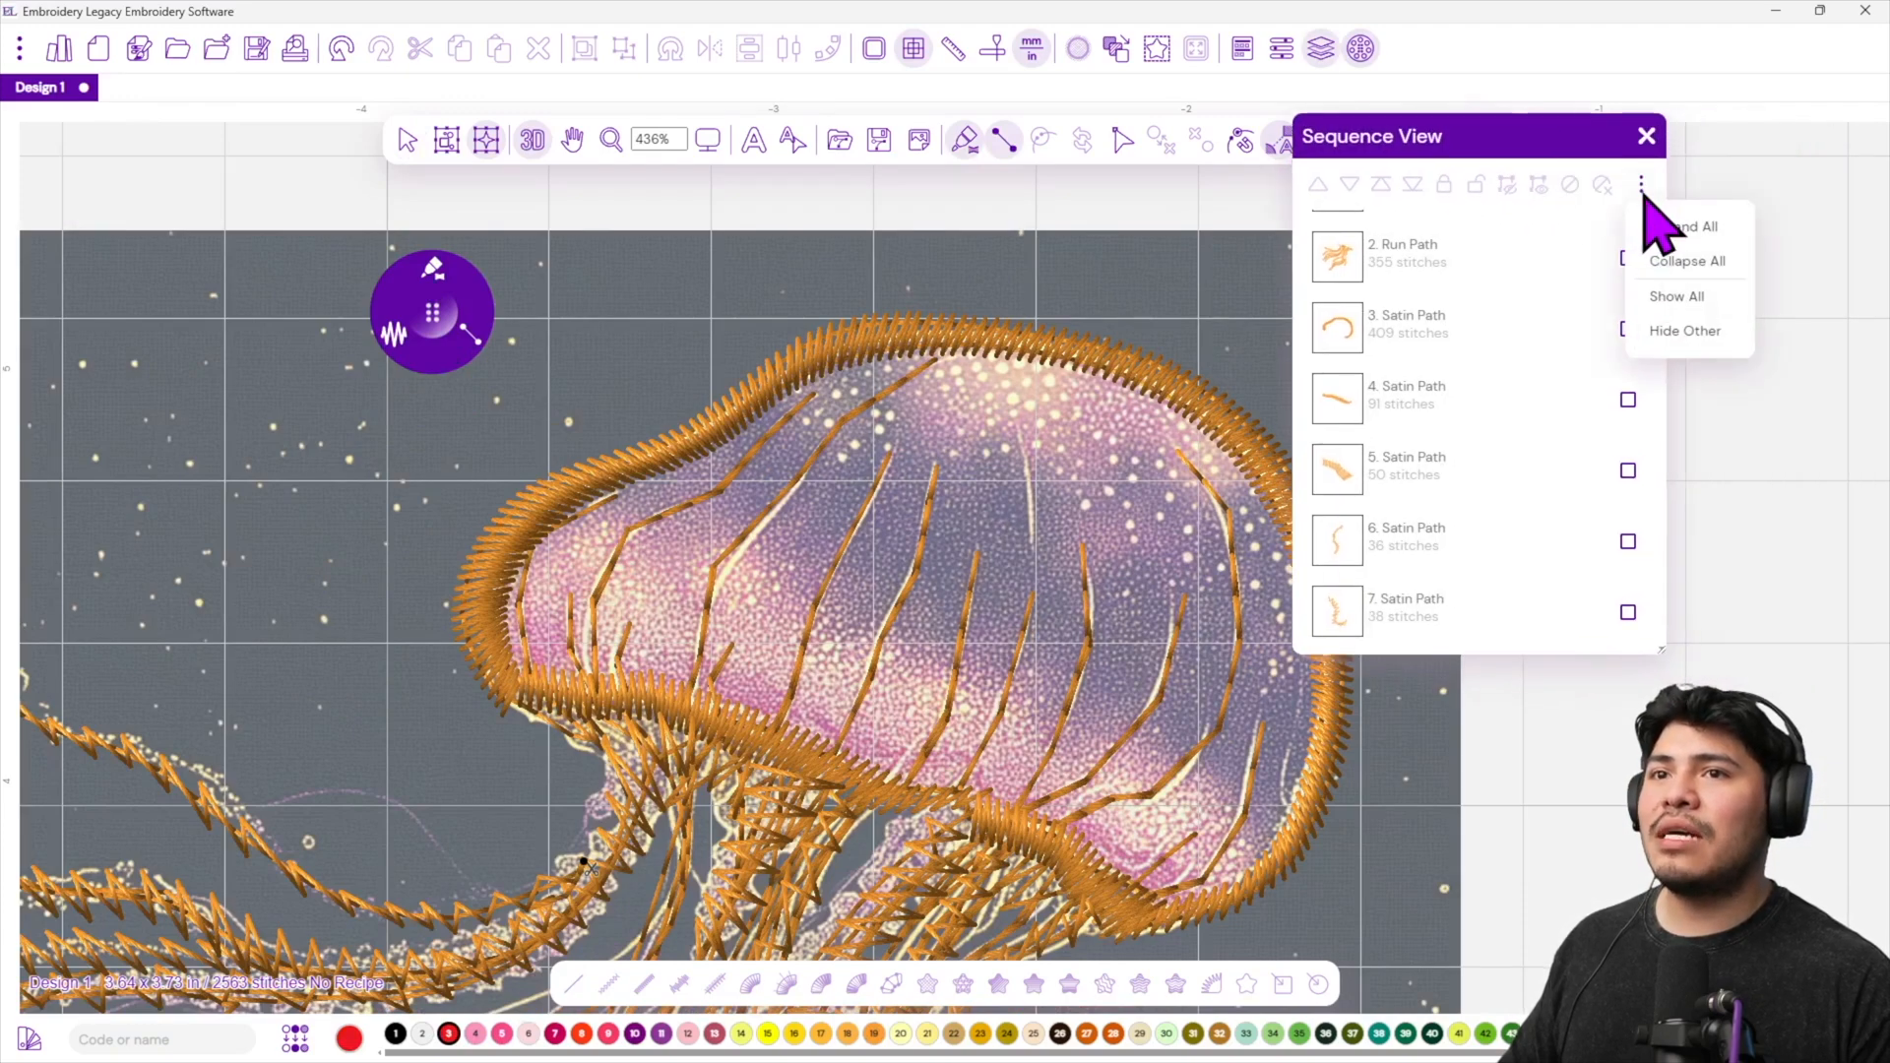
left_click(1687, 261)
left_click(1639, 230)
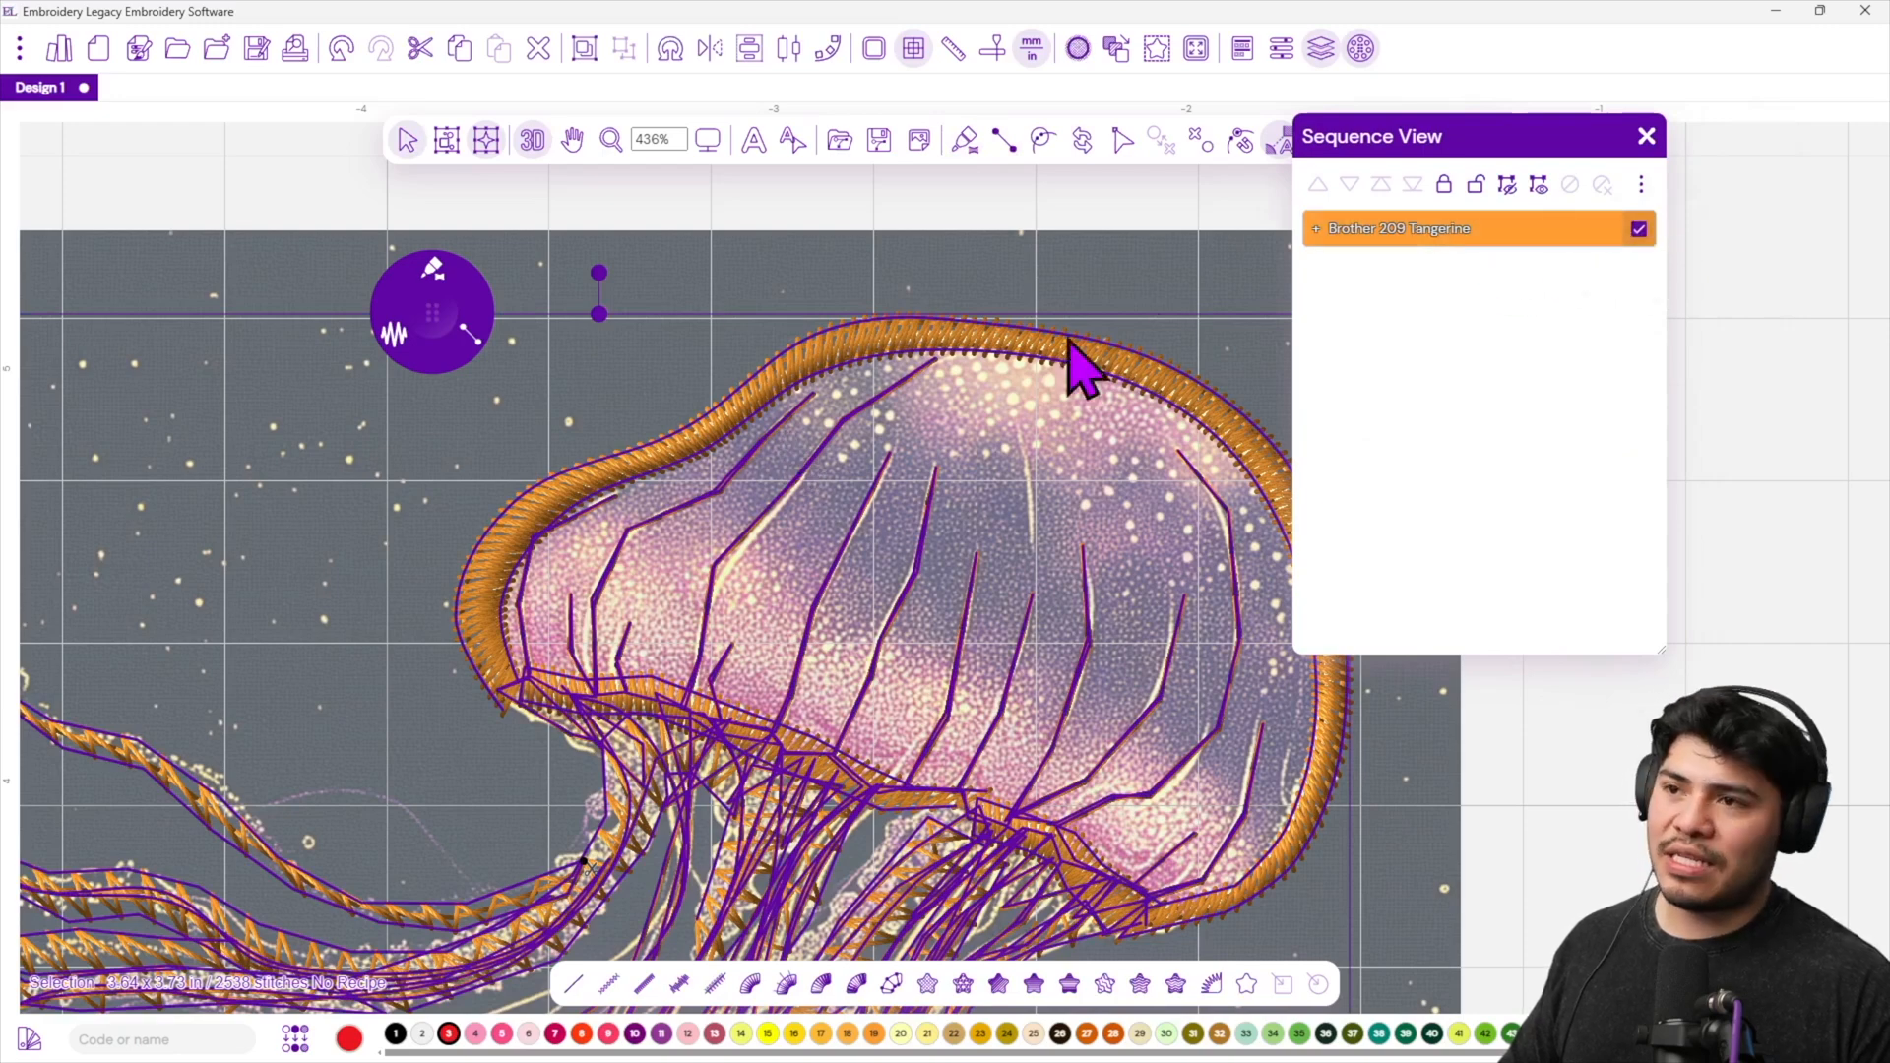
left_click(1443, 186)
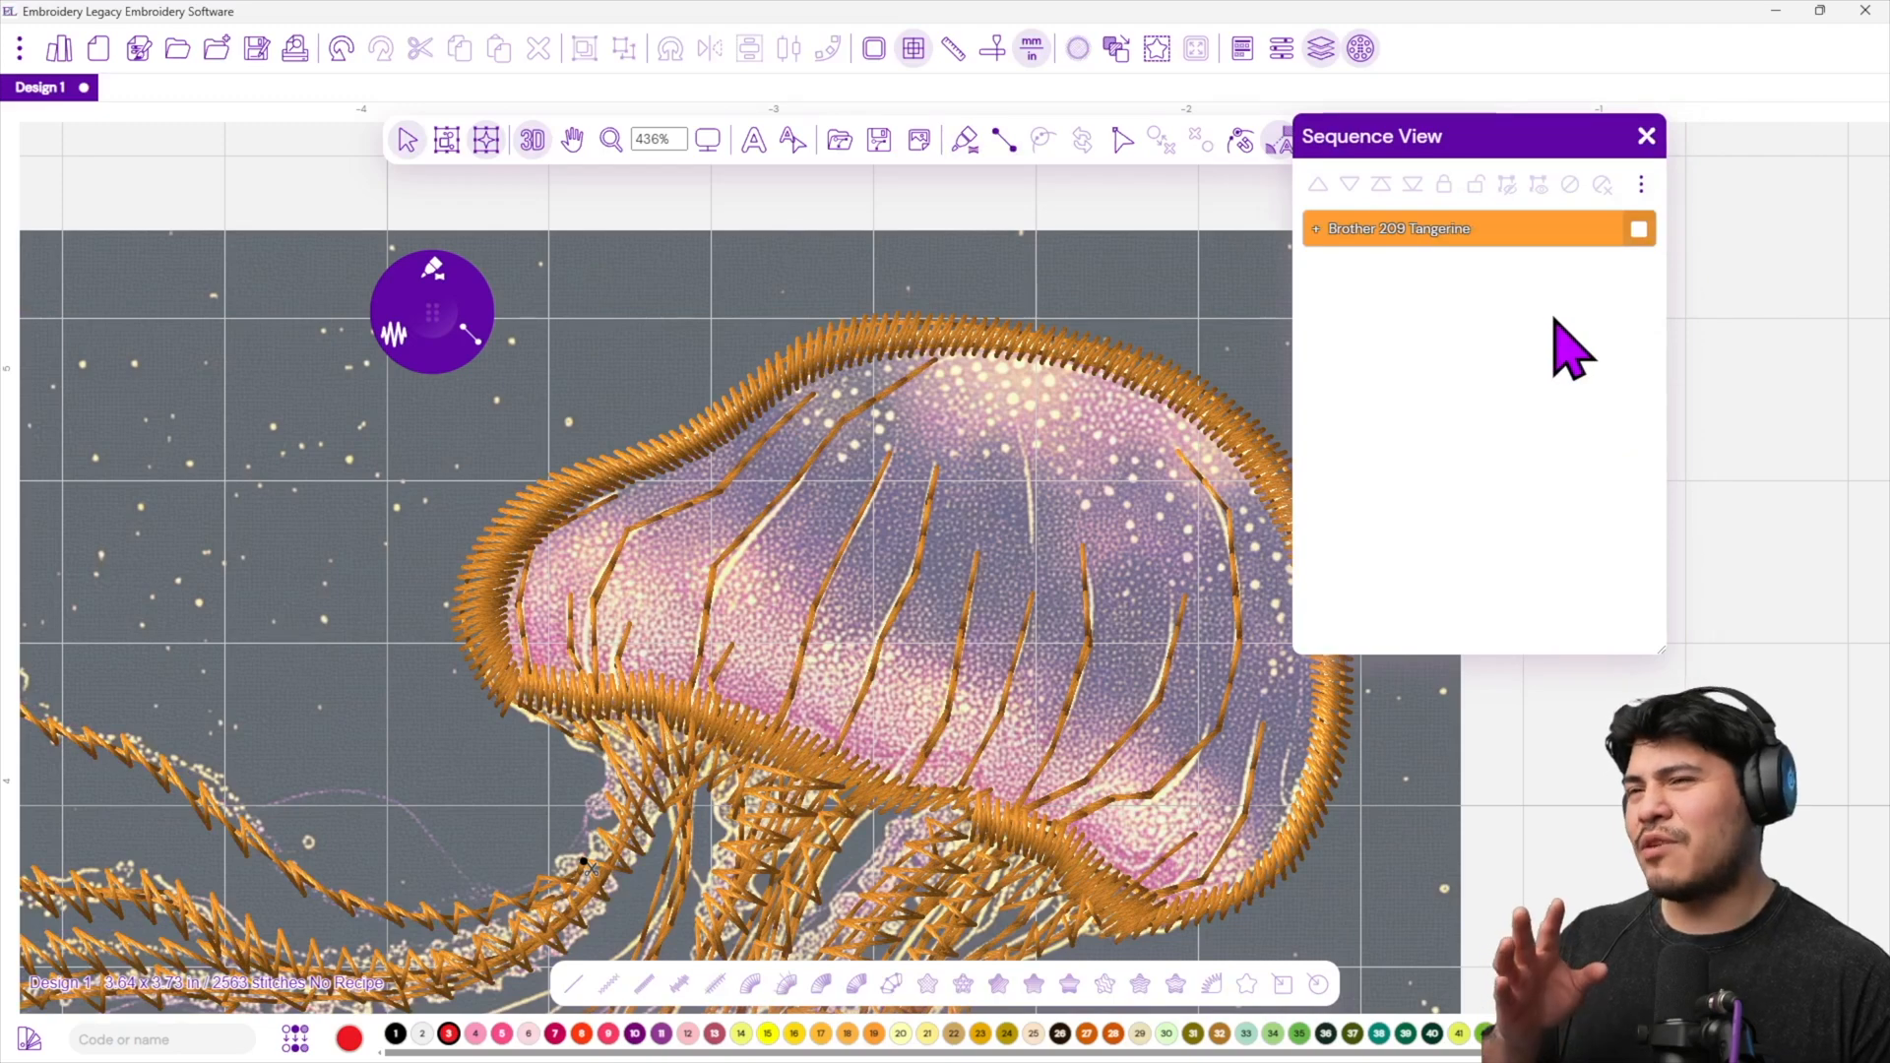
left_click(1645, 138)
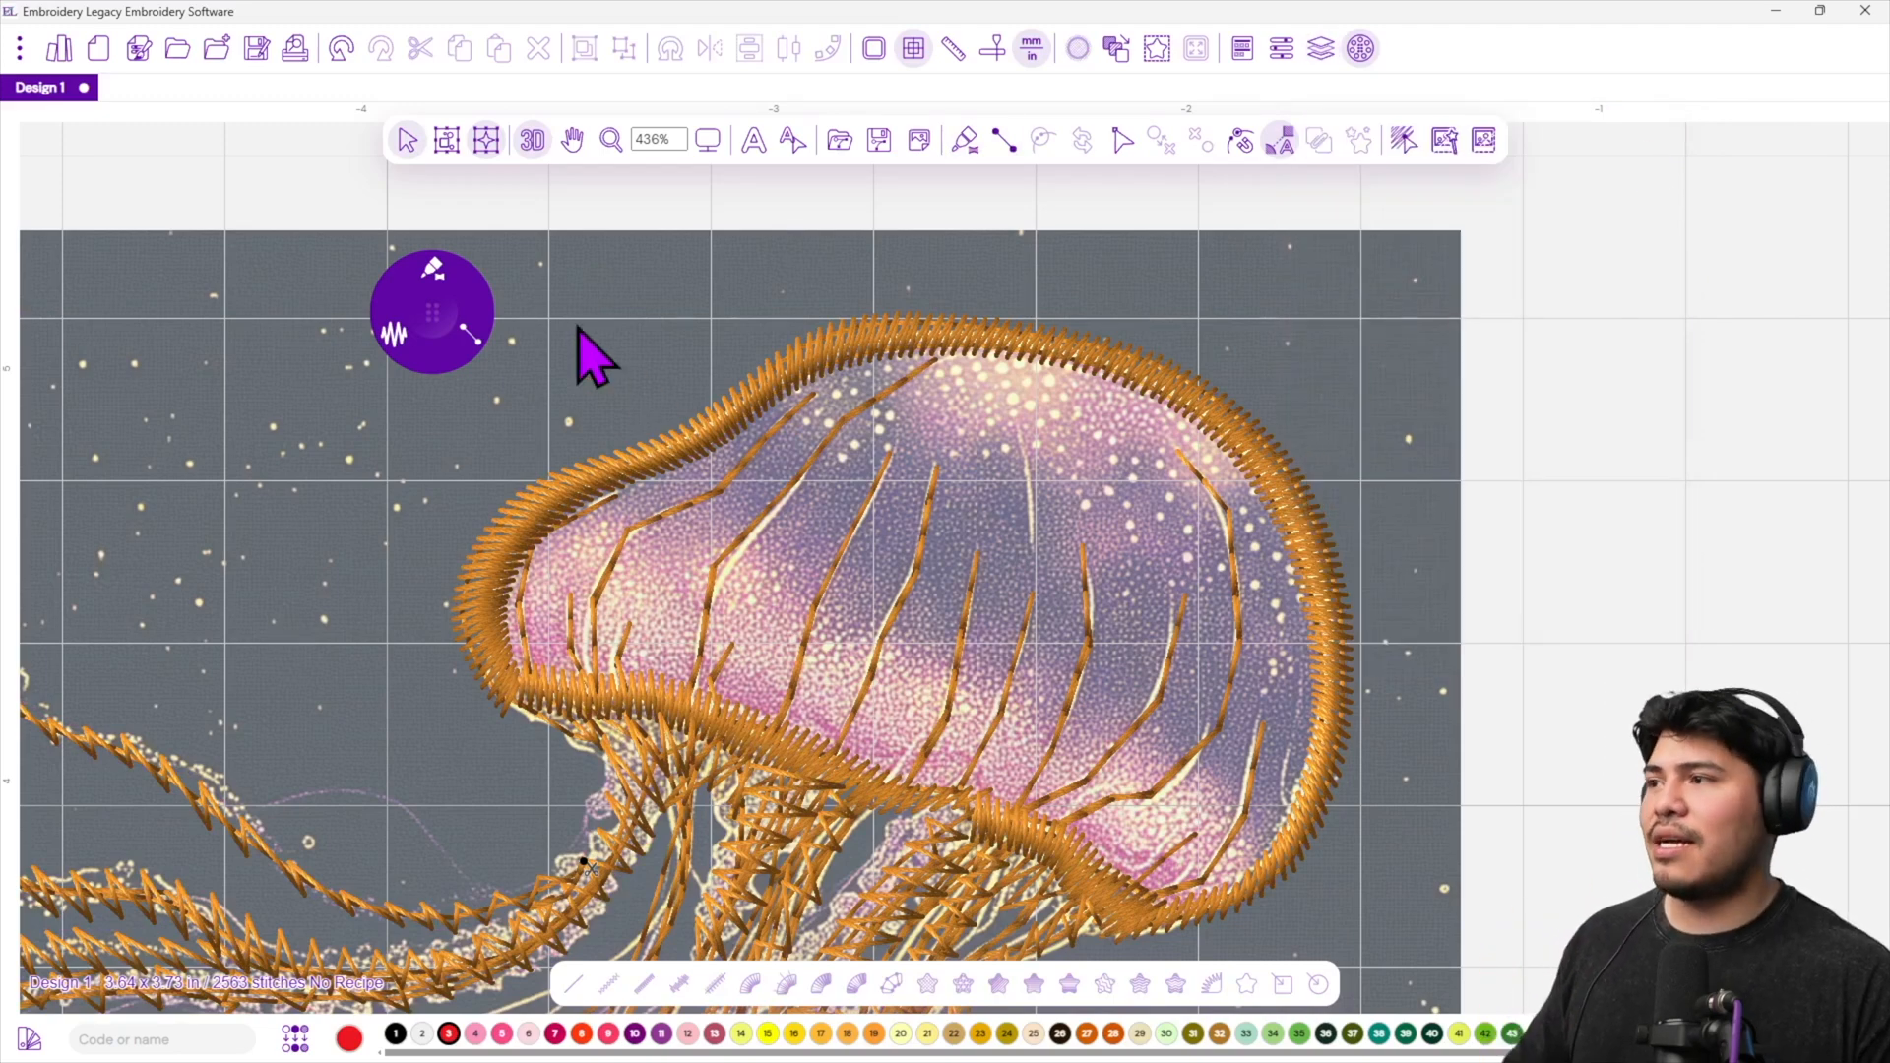
Switch from the Brush to the stitchless artwork shape tool and set its drawing mode to Fast Draw.
left_click(435, 284)
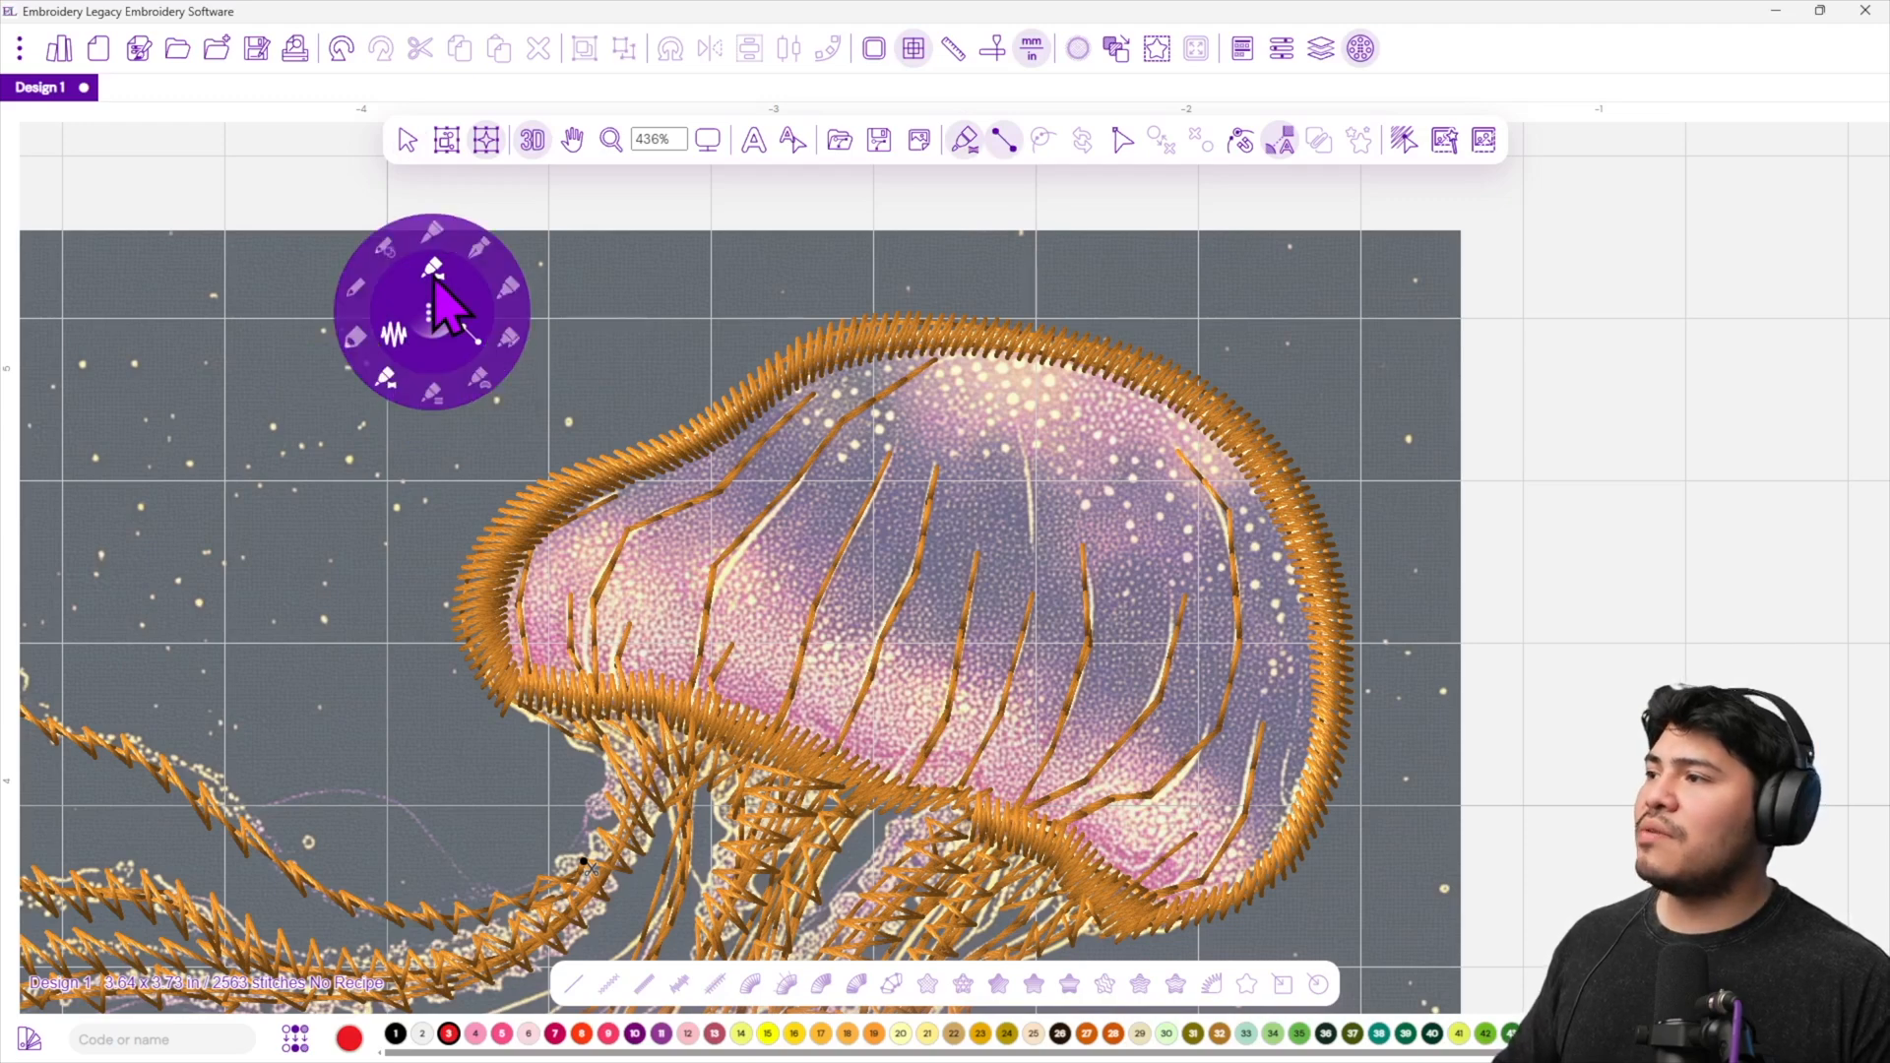
left_click(390, 250)
left_click(431, 272)
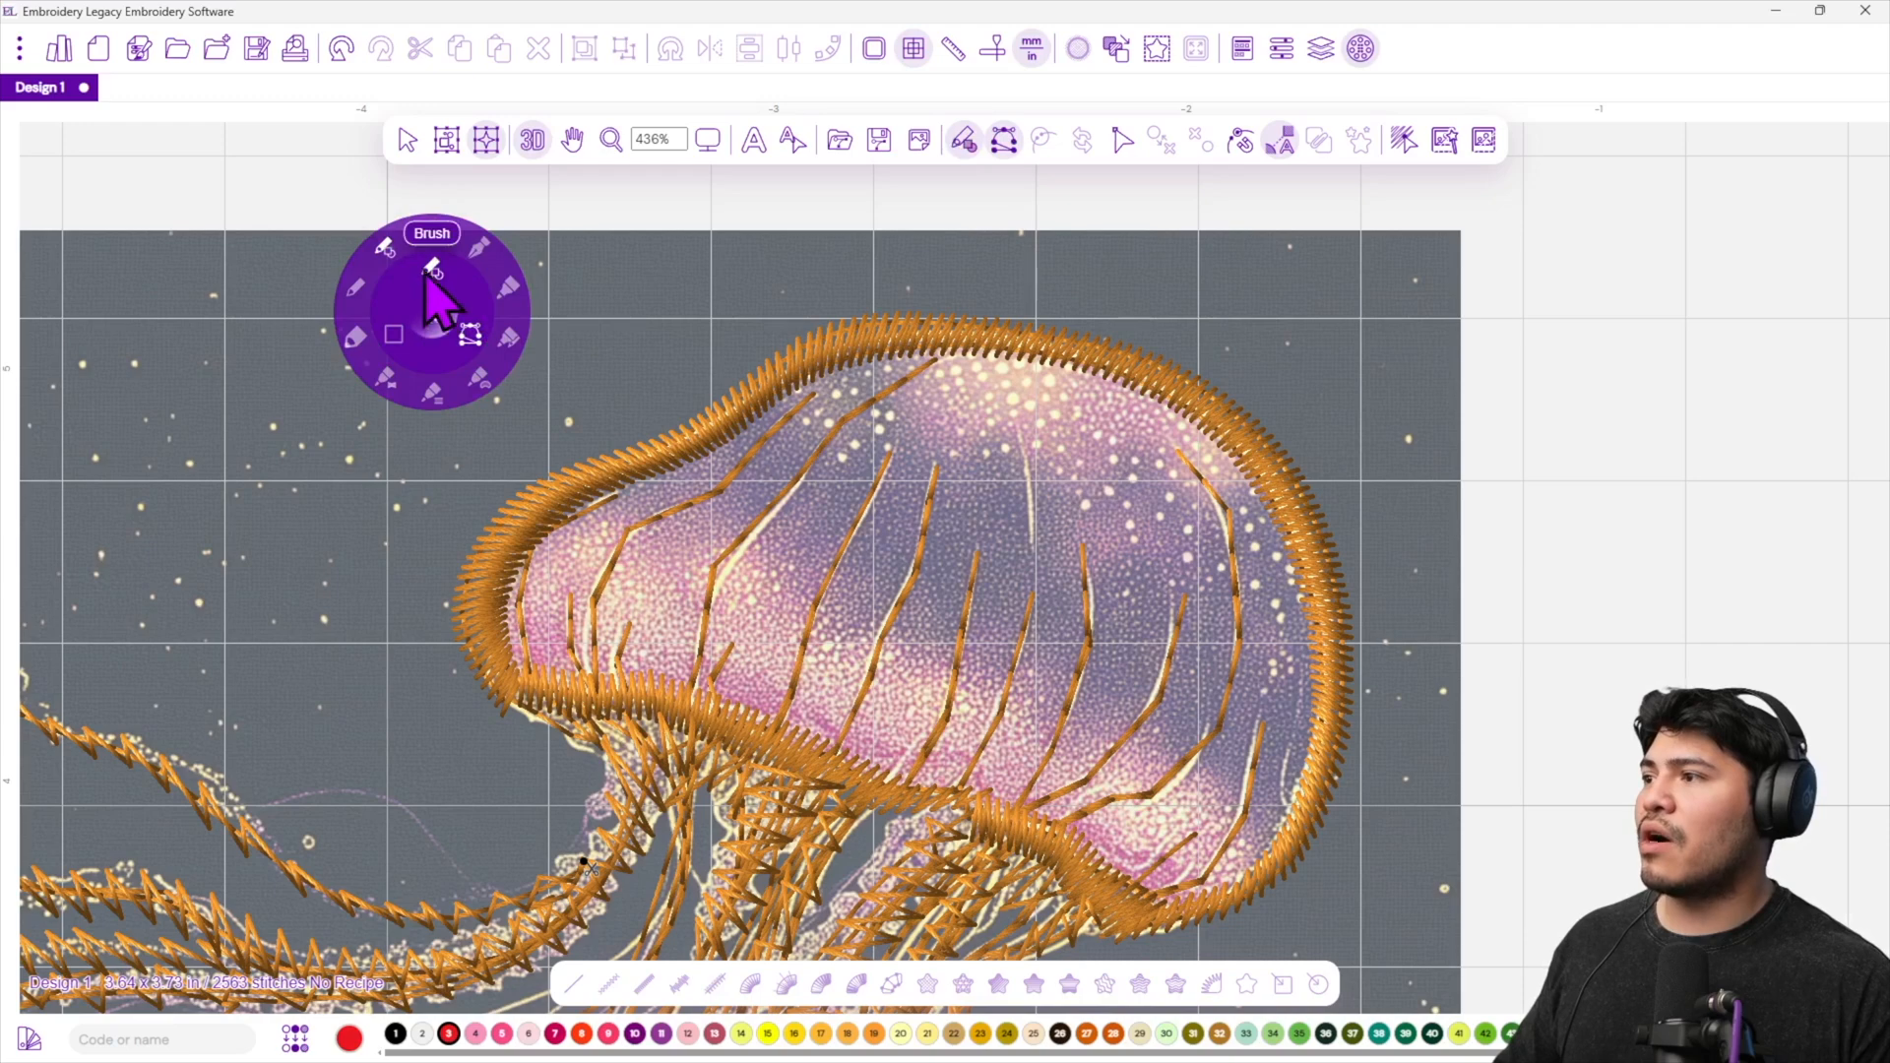
left_click(432, 270)
left_click(435, 272)
left_click(391, 251)
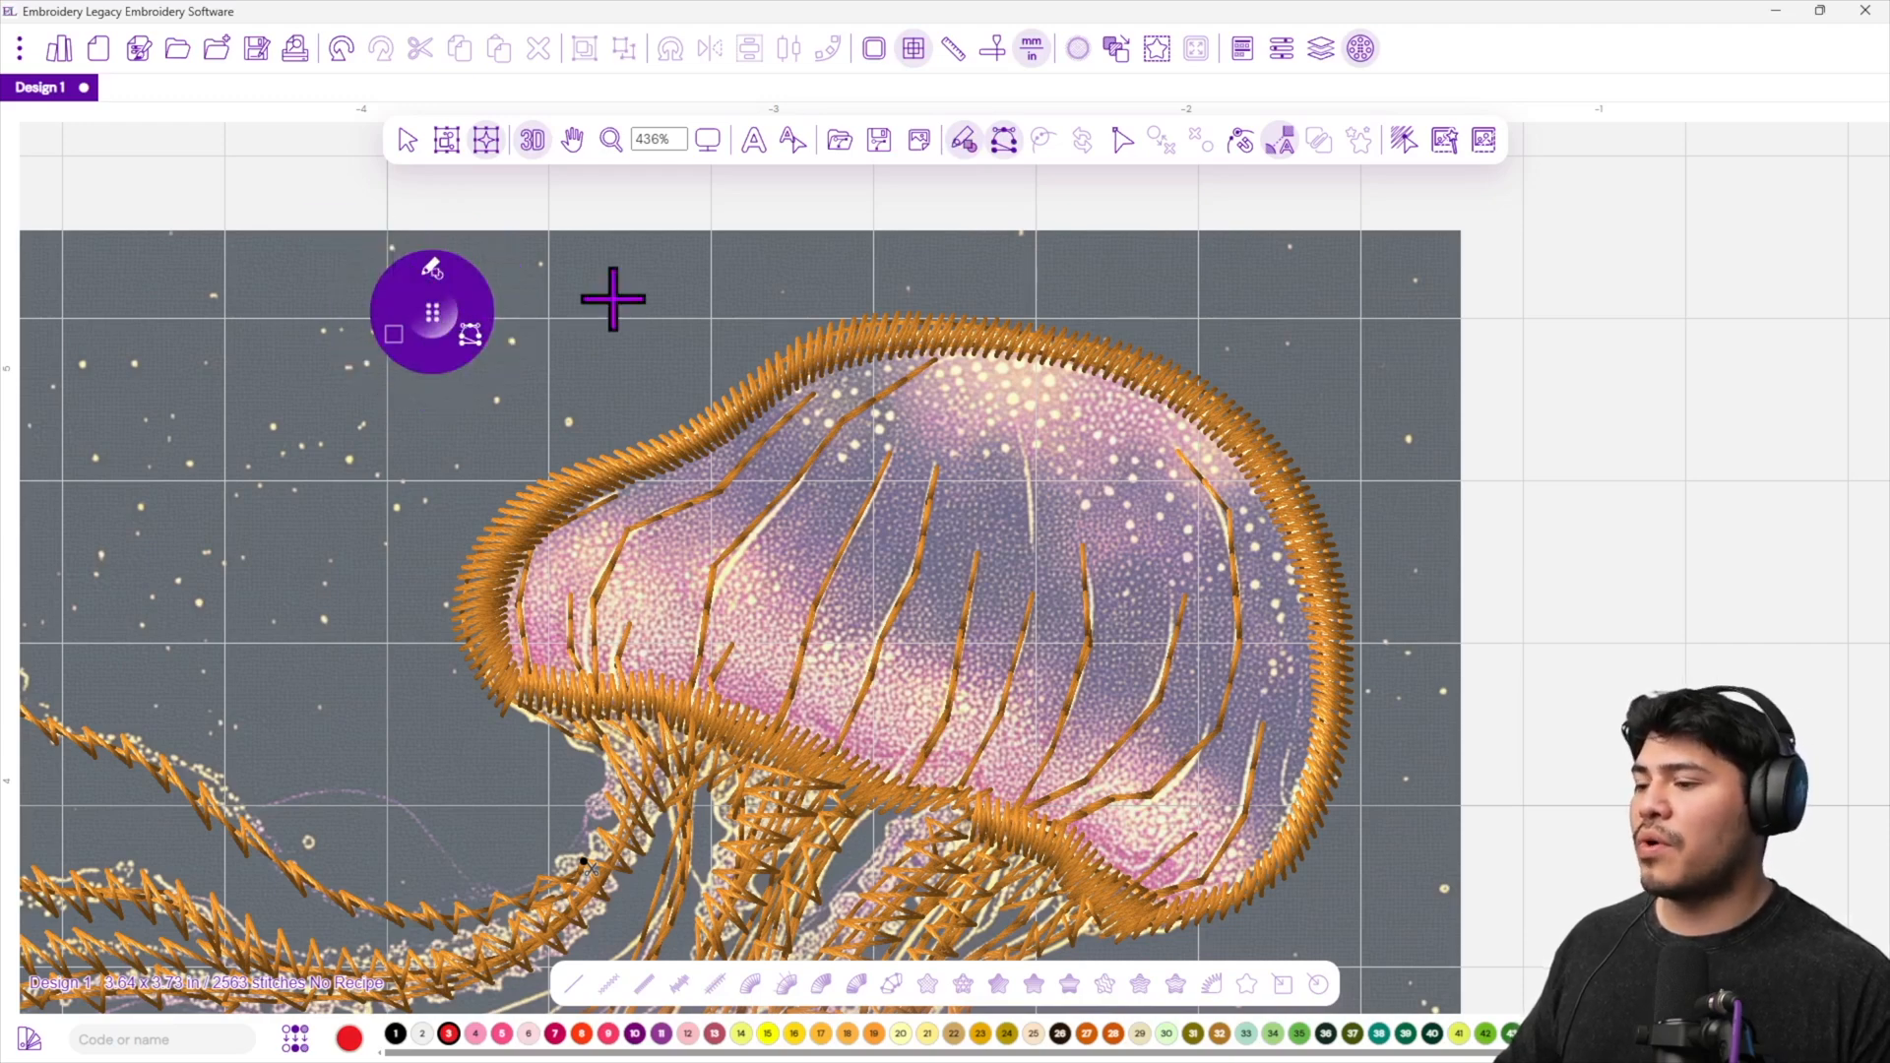
left_click(472, 340)
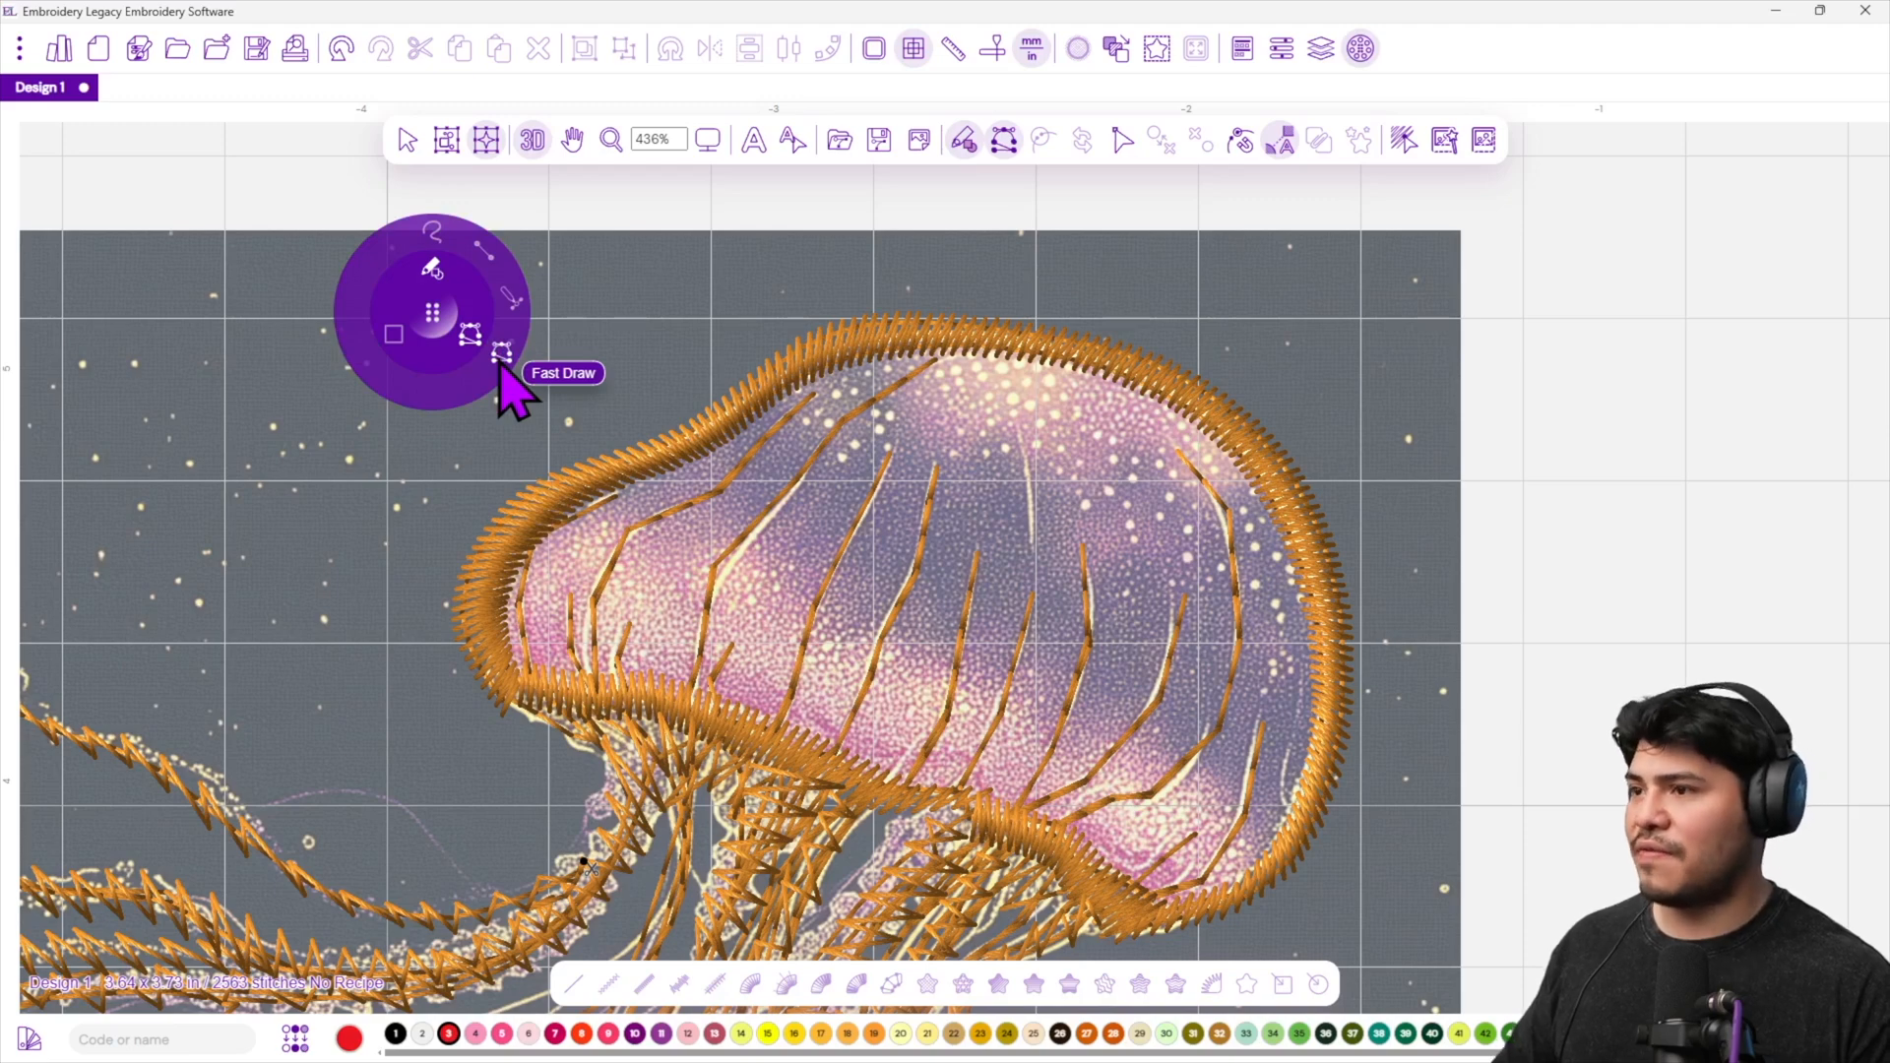
left_click(501, 354)
Start a bell outline at its upper-left slope, following the middle of the orange satin border over the crown and down the right side.
left_click(655, 456)
left_click(732, 415)
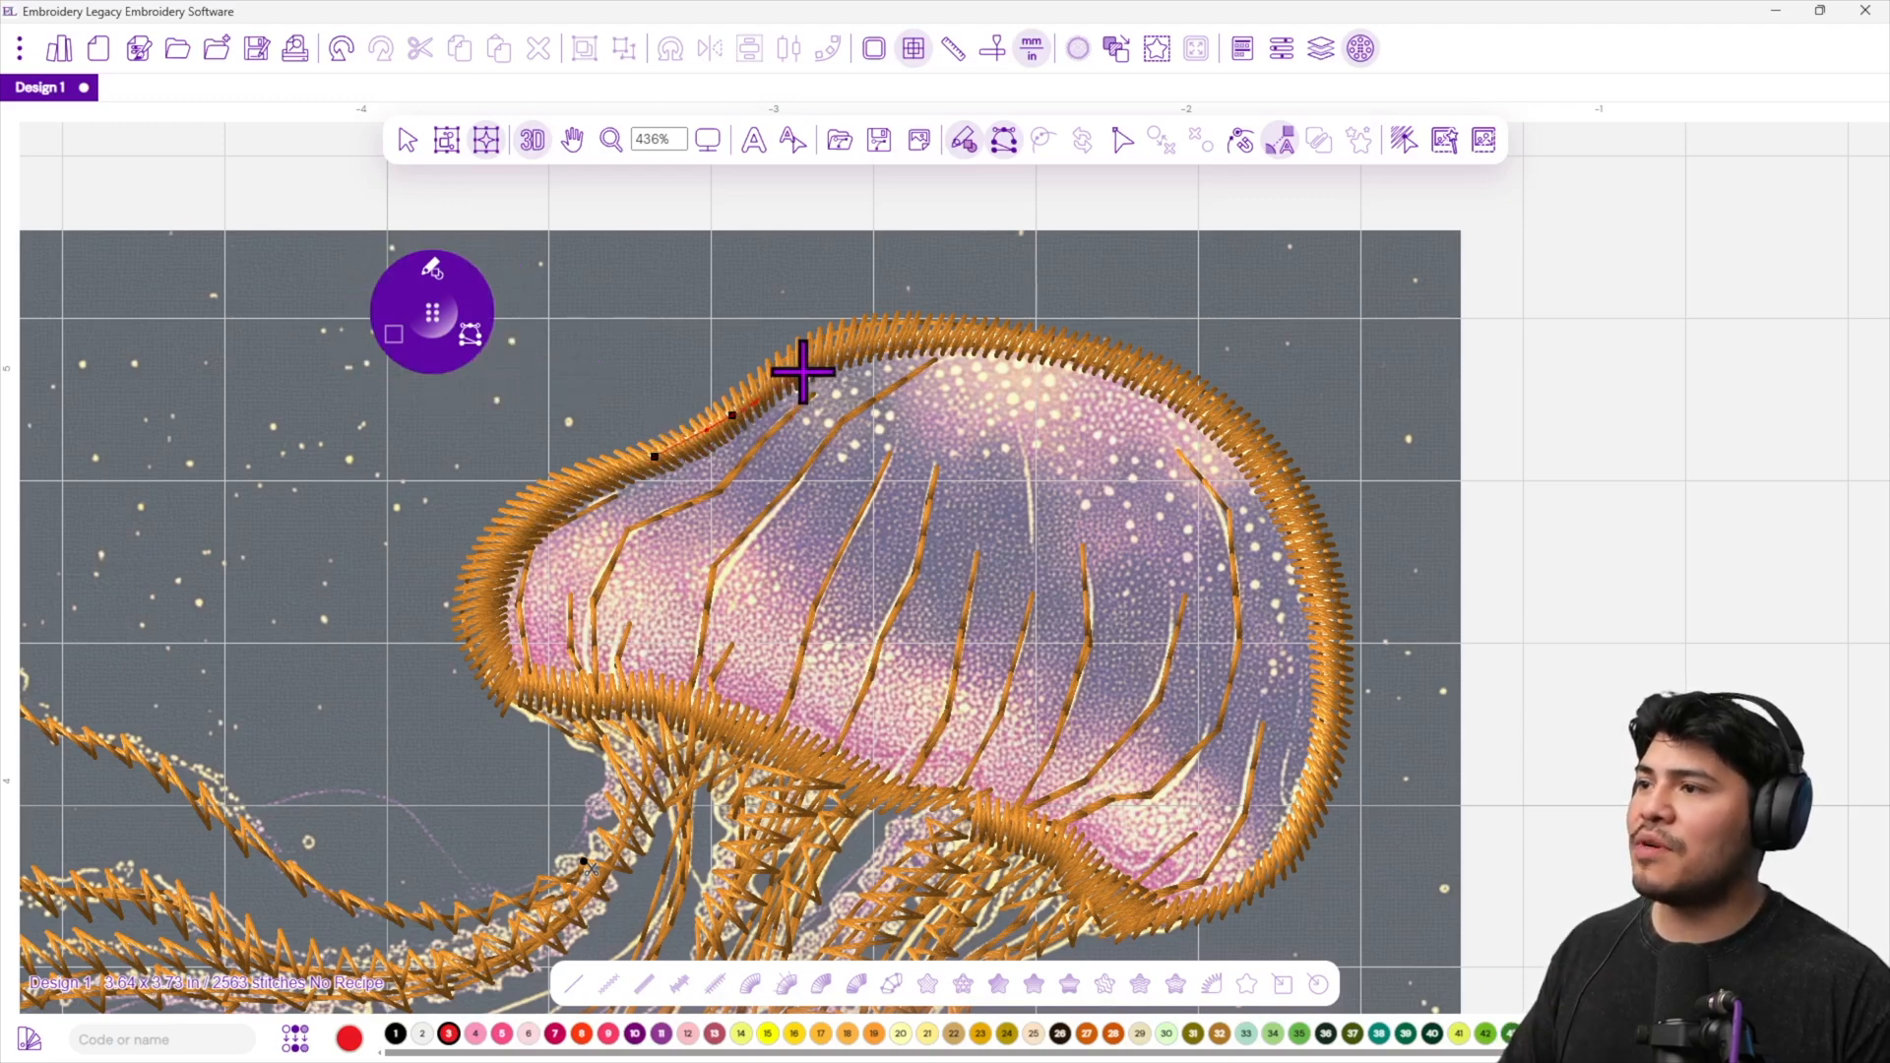
left_click(811, 356)
left_click(941, 334)
left_click(1128, 364)
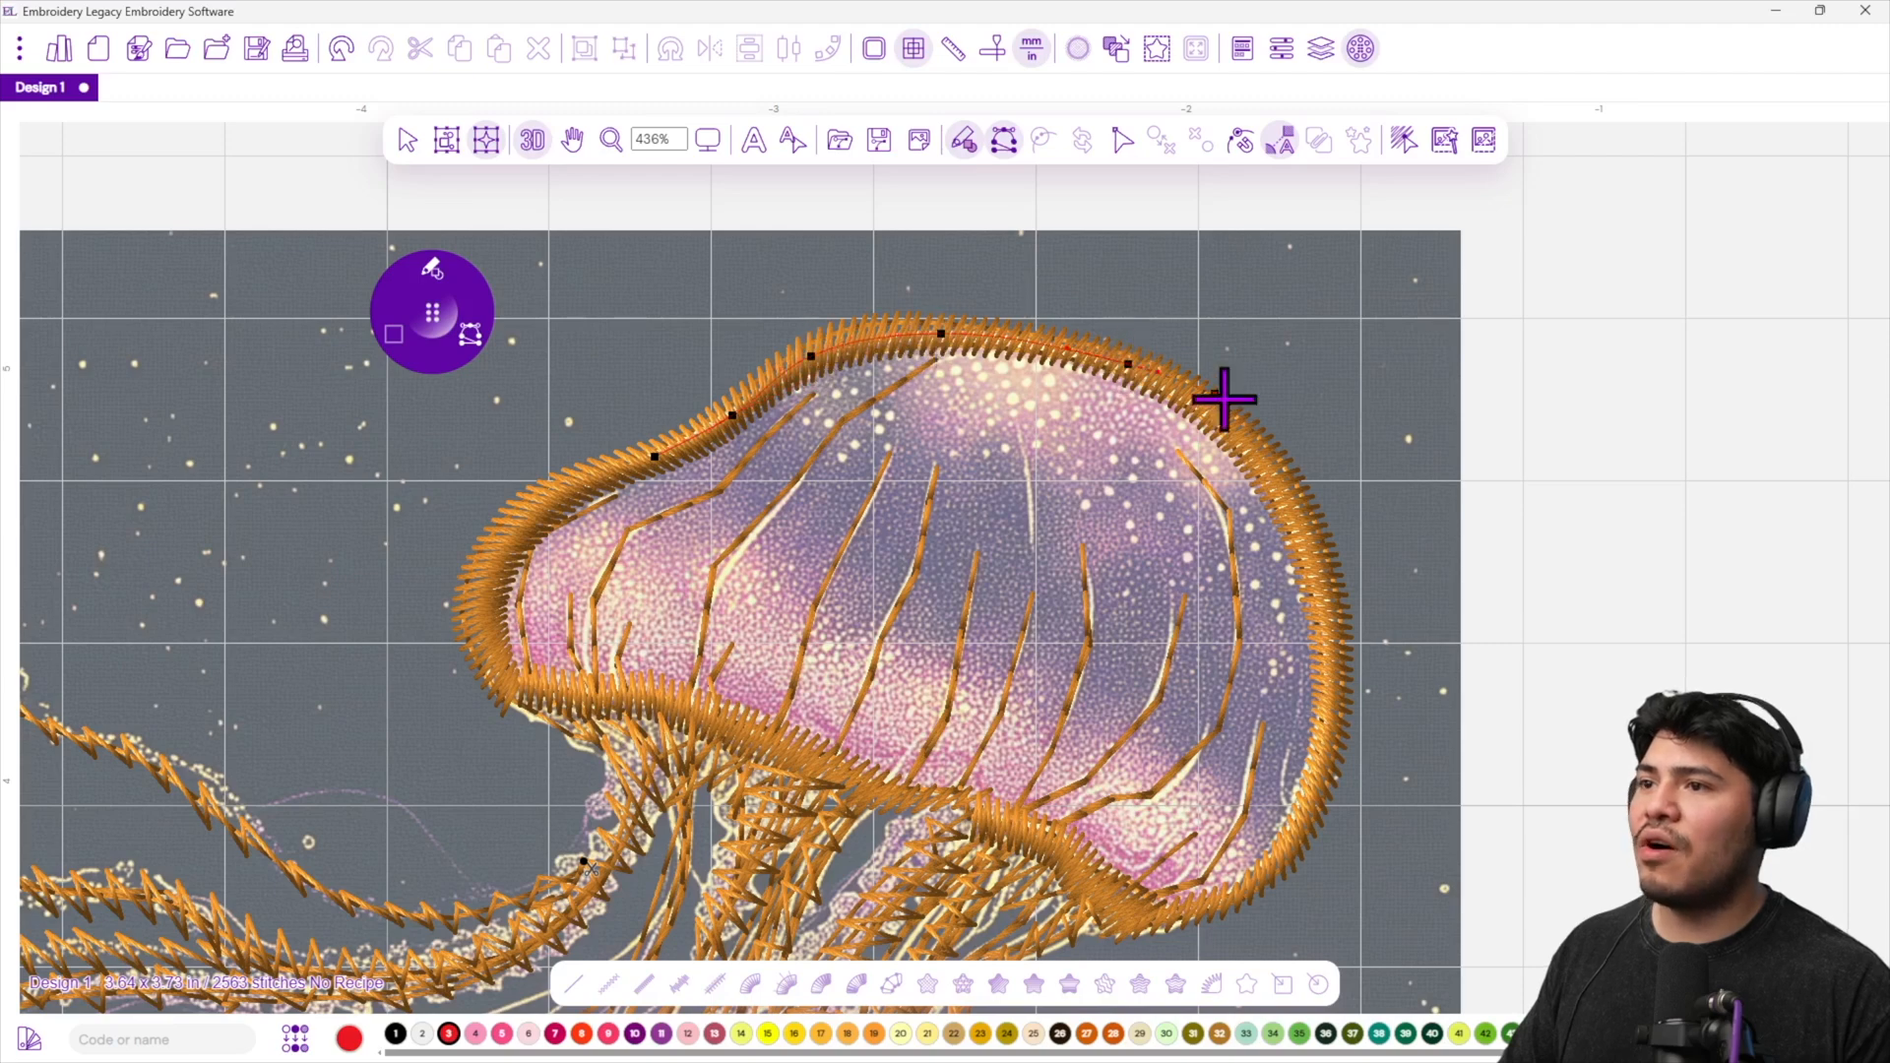
left_click(1271, 463)
left_click(1324, 648)
left_click(1286, 850)
Continue the outline along the bell's lower edge and up its left side to the start, and finish the shape.
left_click(1165, 915)
left_click(1095, 884)
left_click(1015, 818)
left_click(915, 797)
left_click(760, 739)
left_click(620, 702)
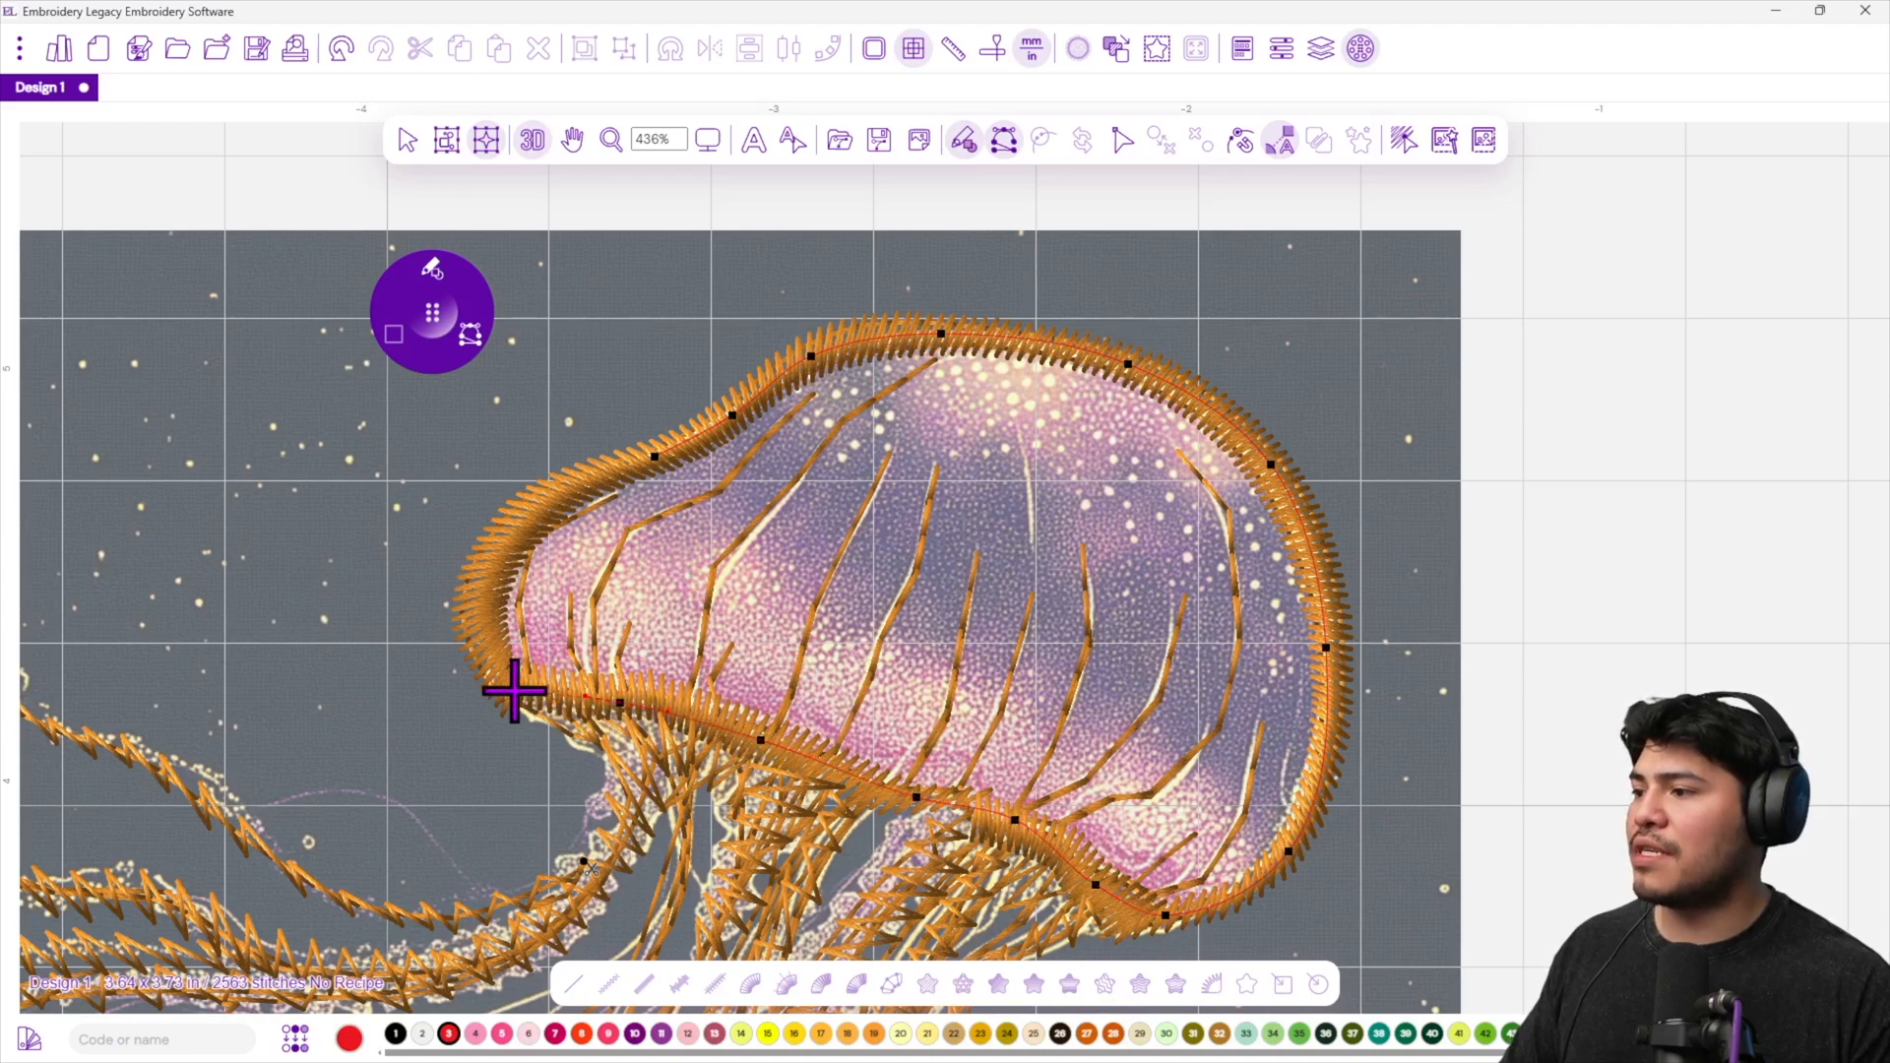
left_click(484, 596)
left_click(520, 514)
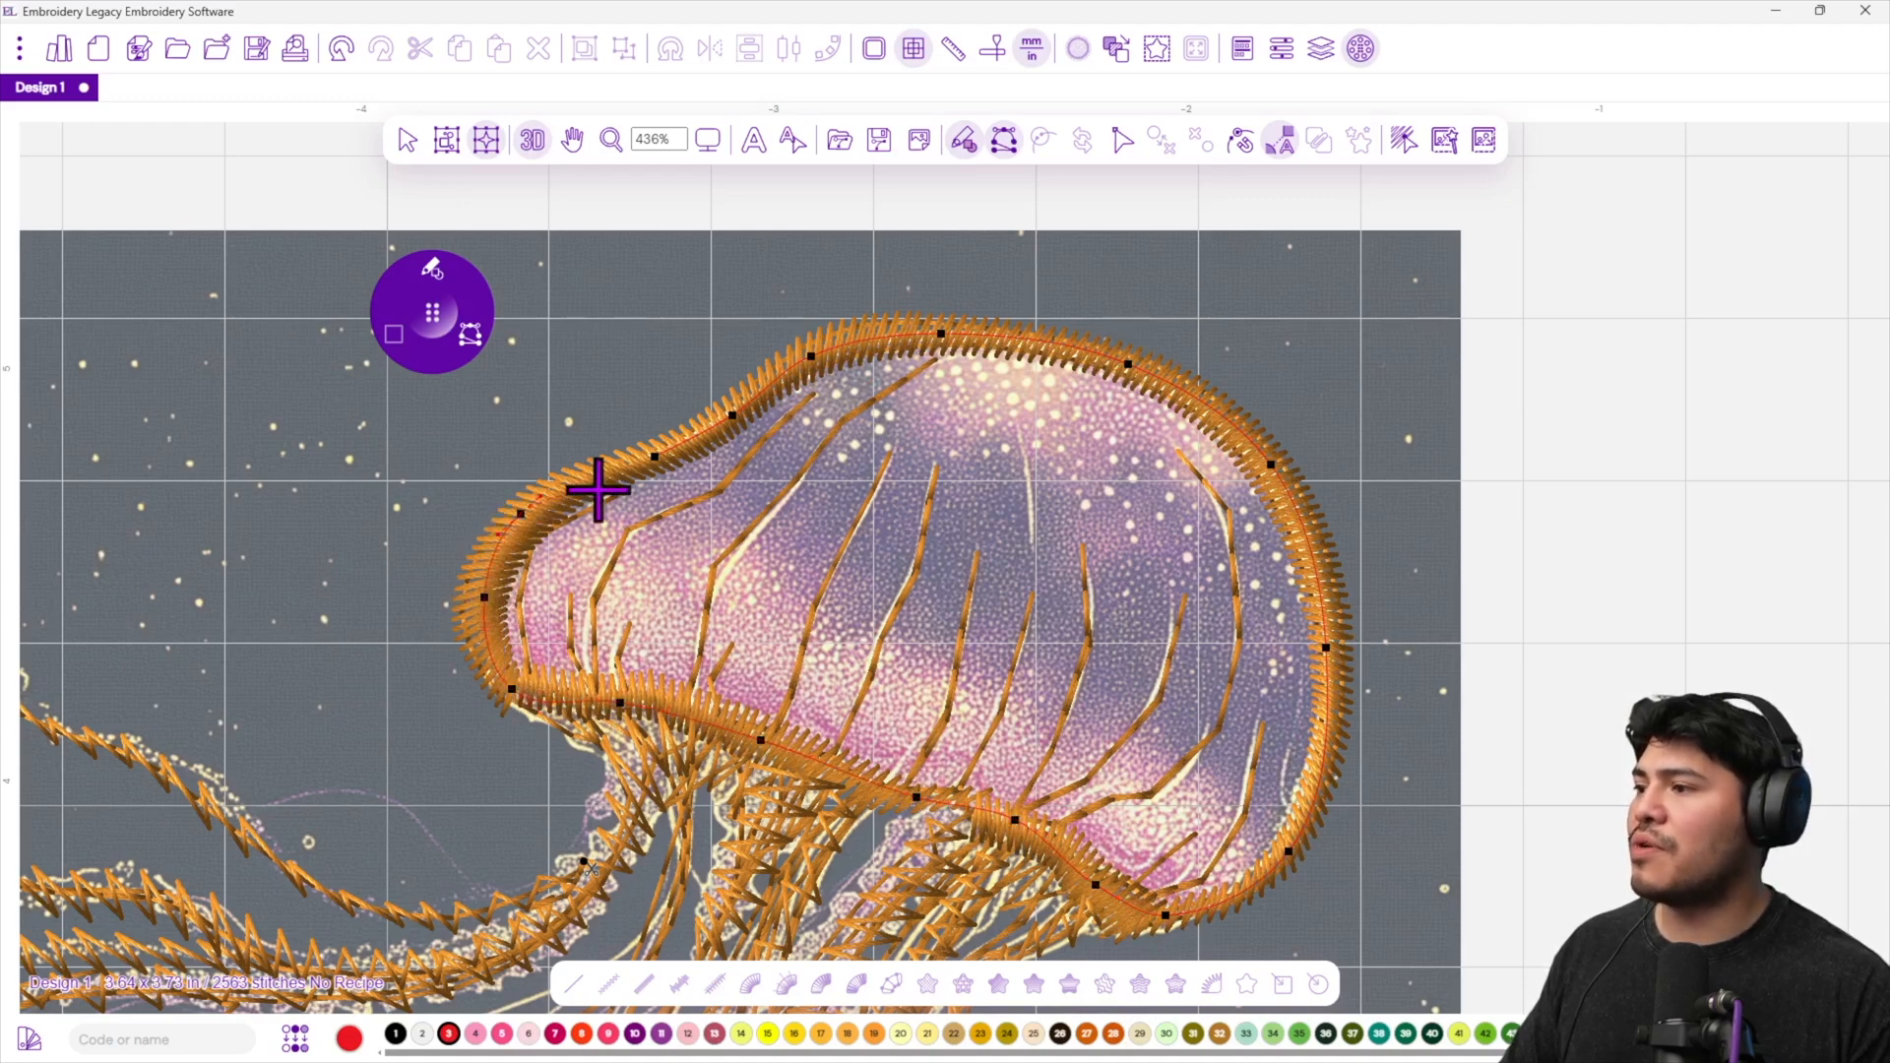
left_click(638, 464)
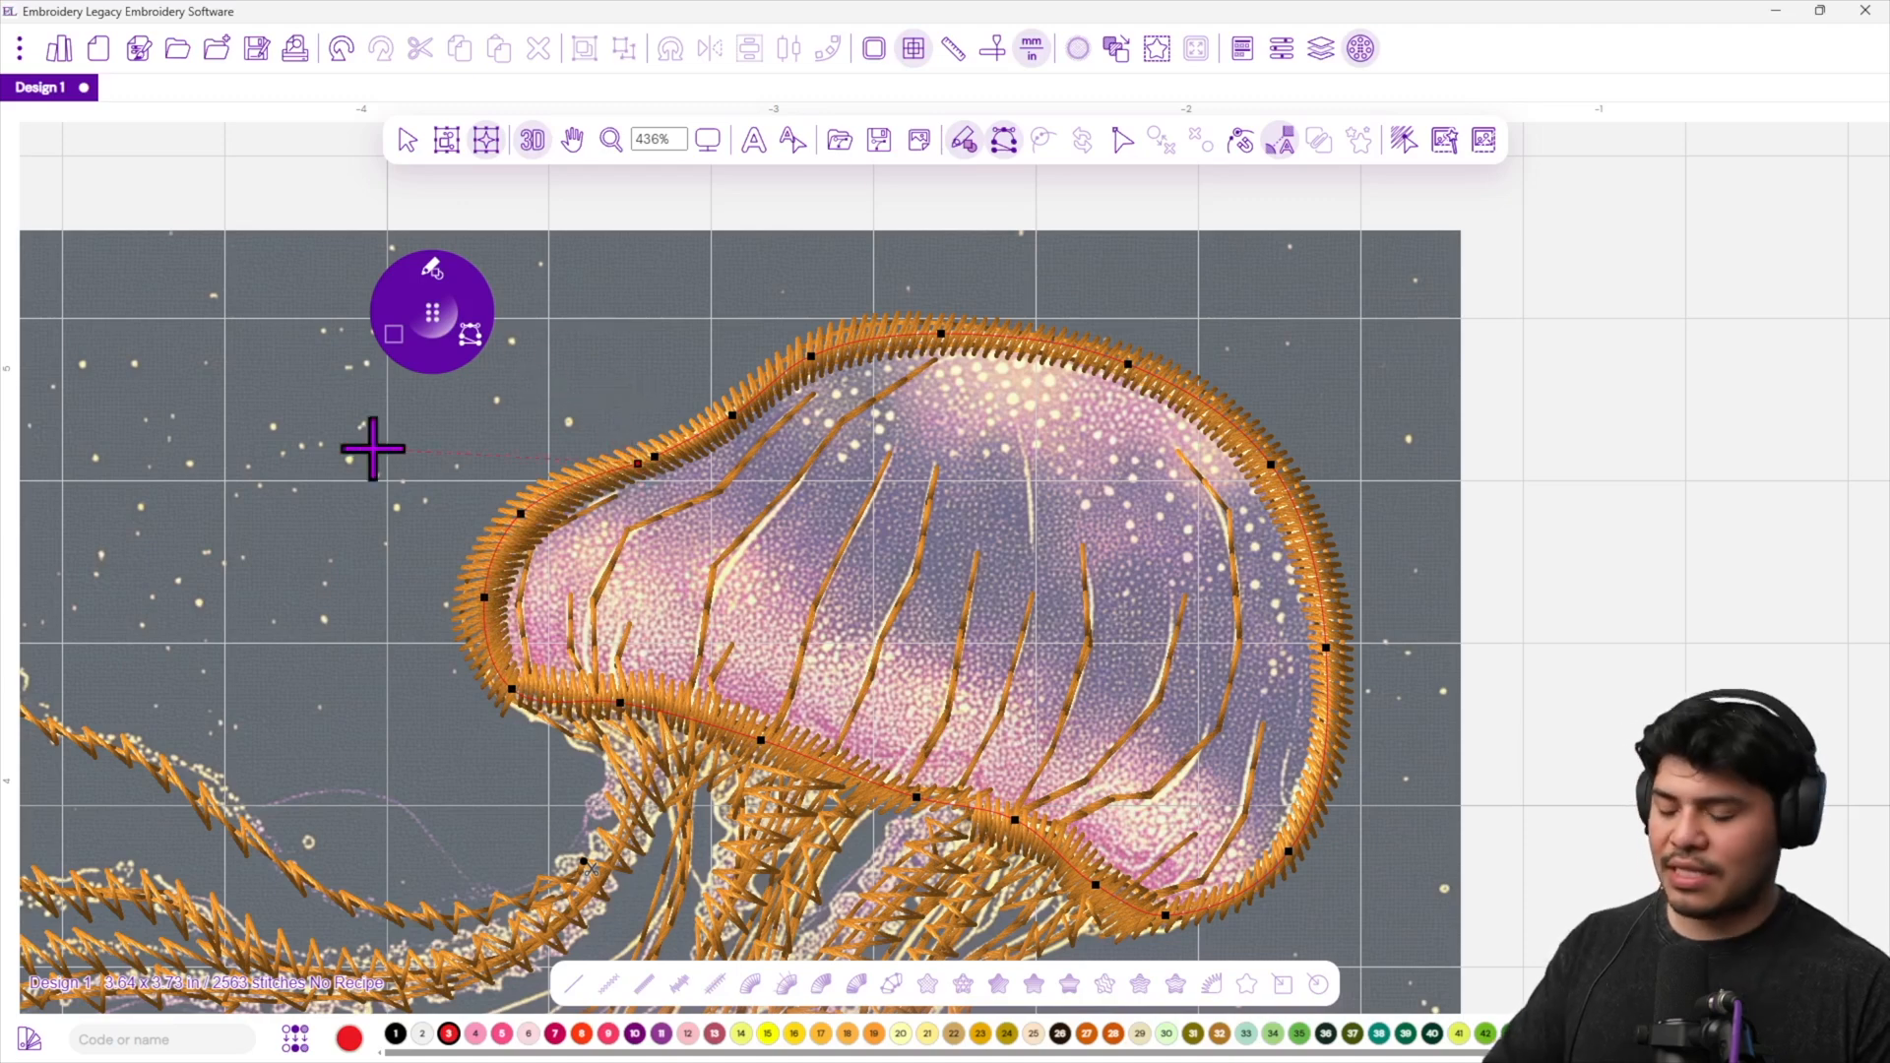
key("Return")
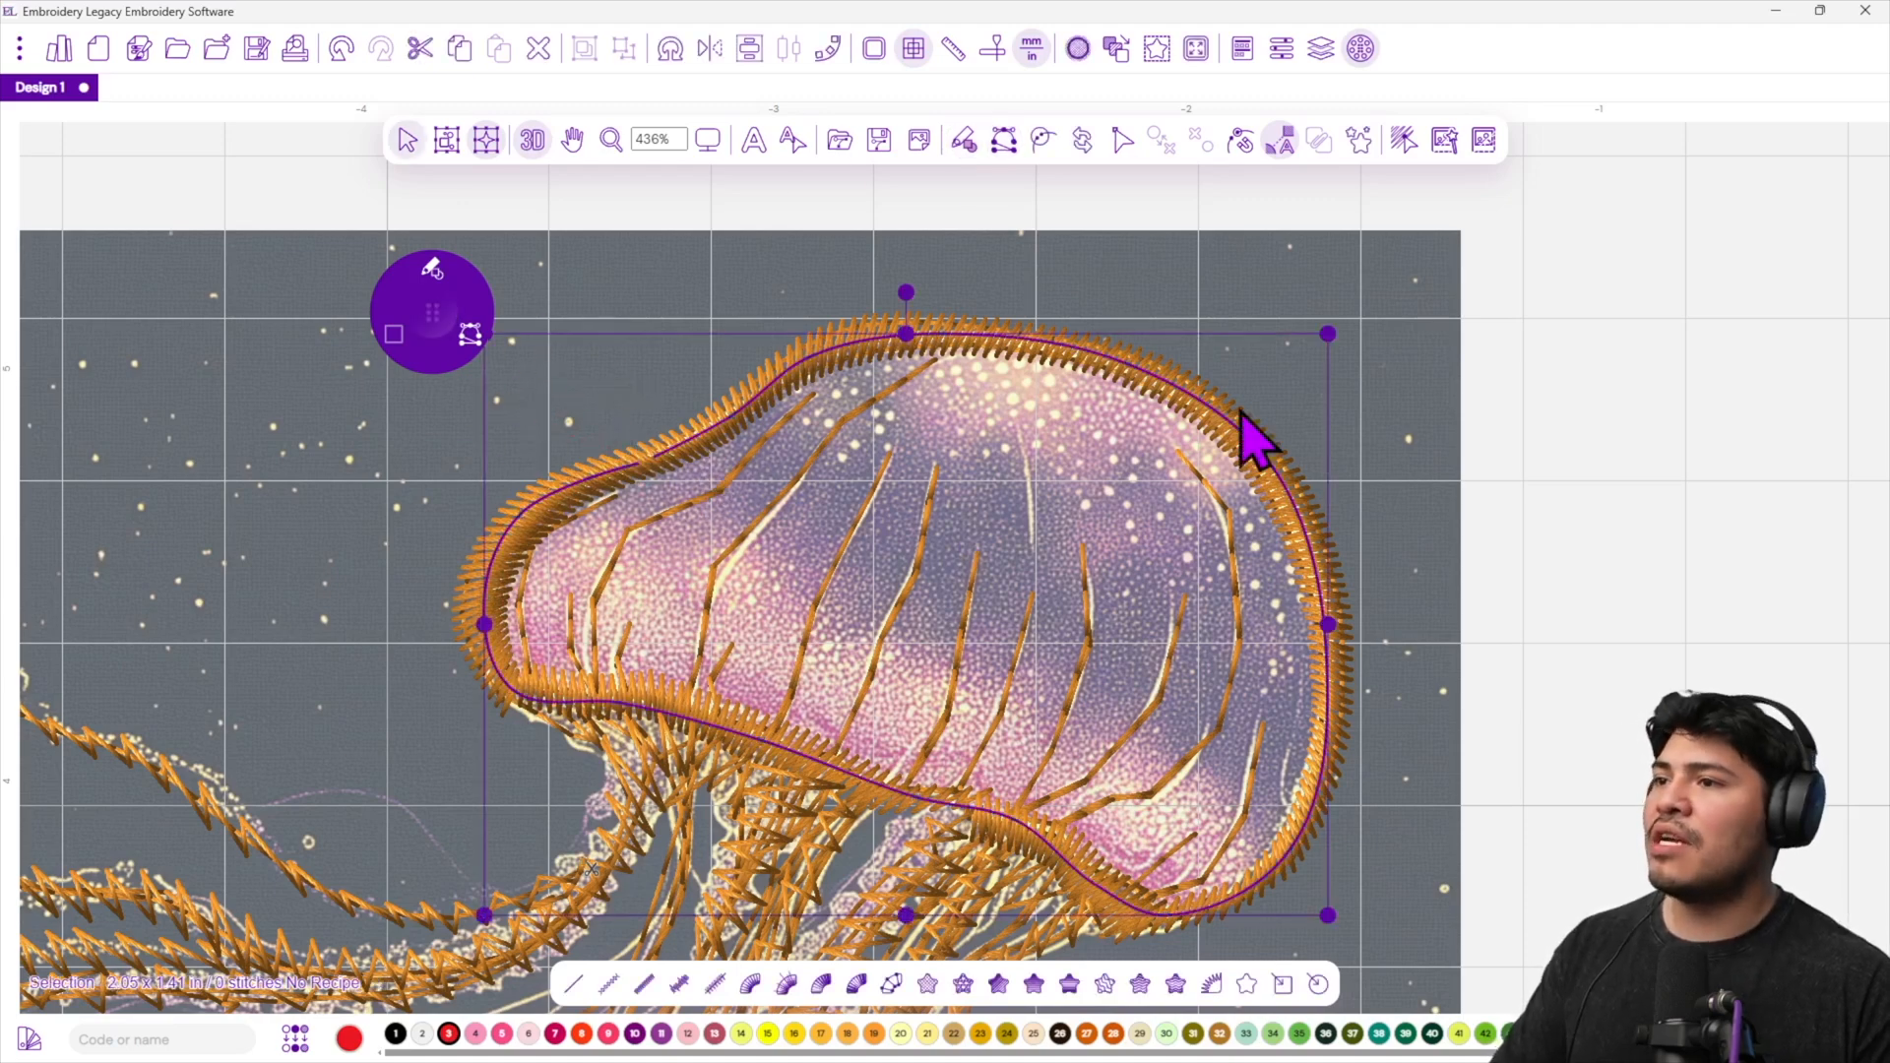
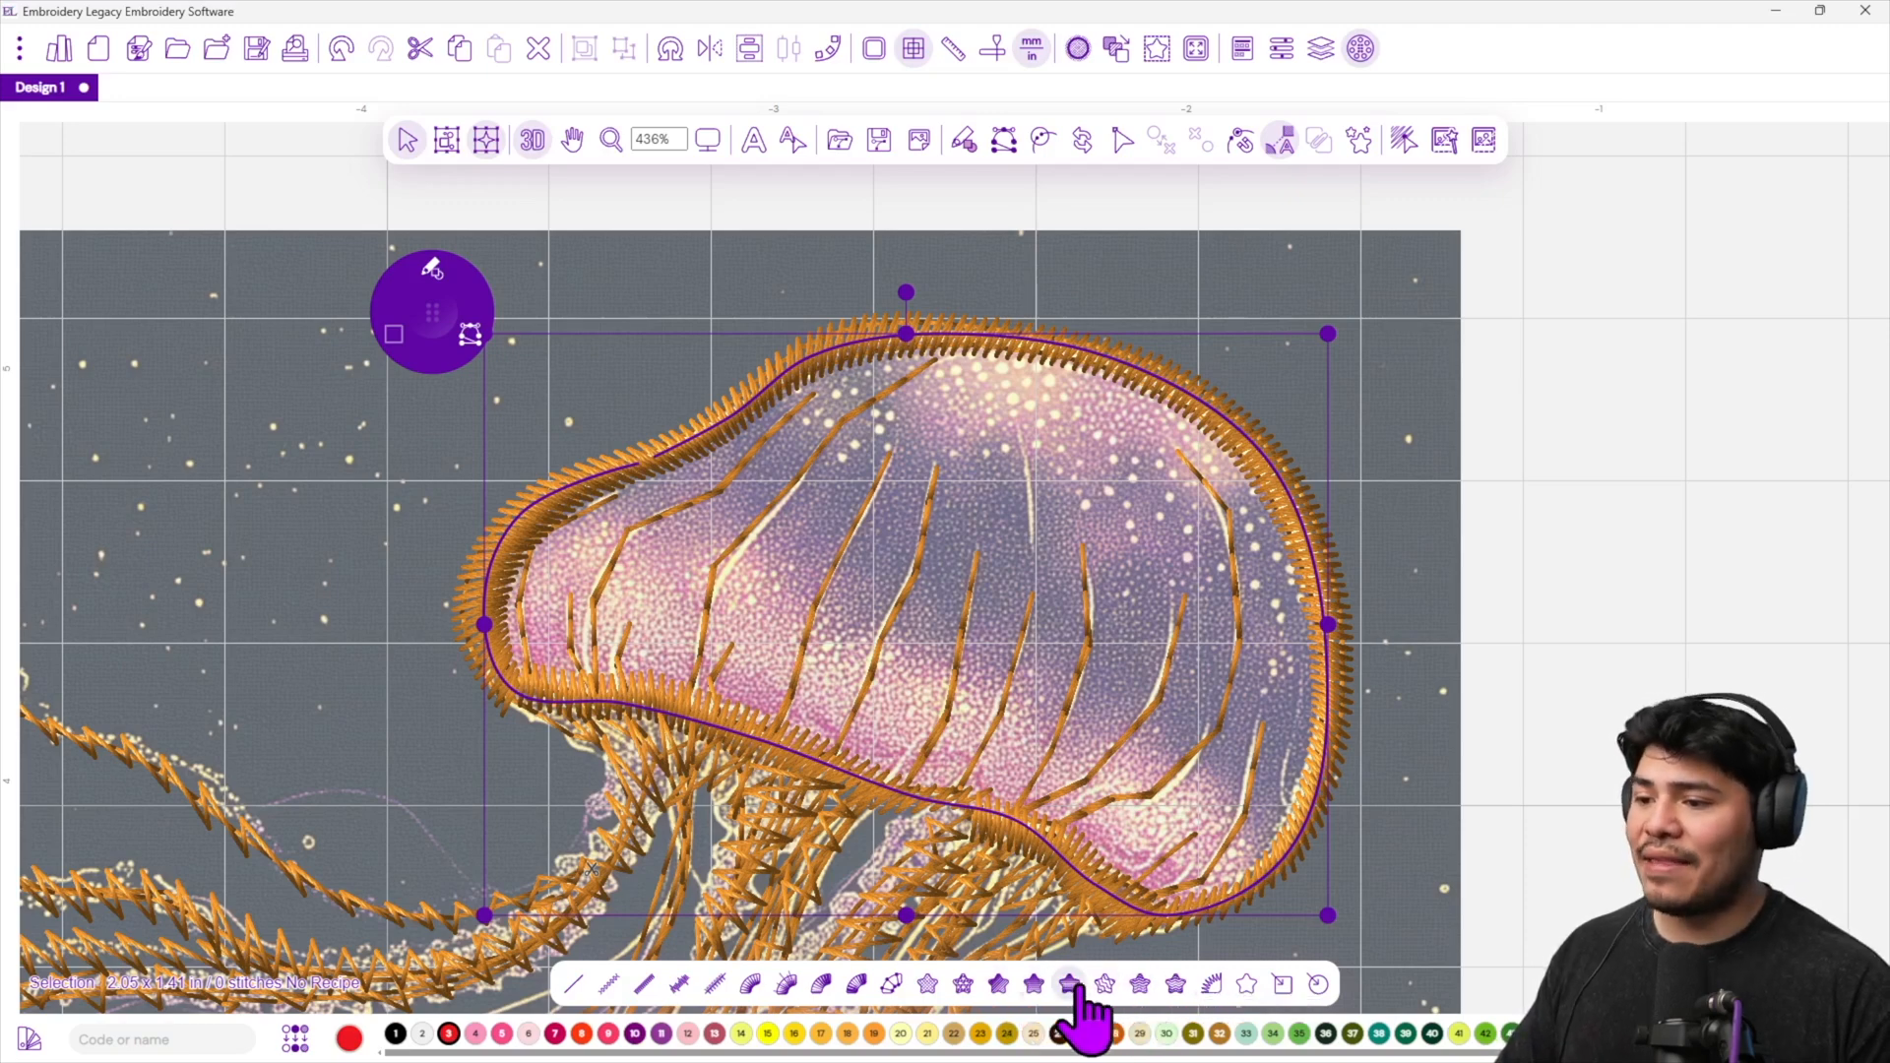
Convert the bell shape to a Wave Gradient Fill.
left_click(1140, 985)
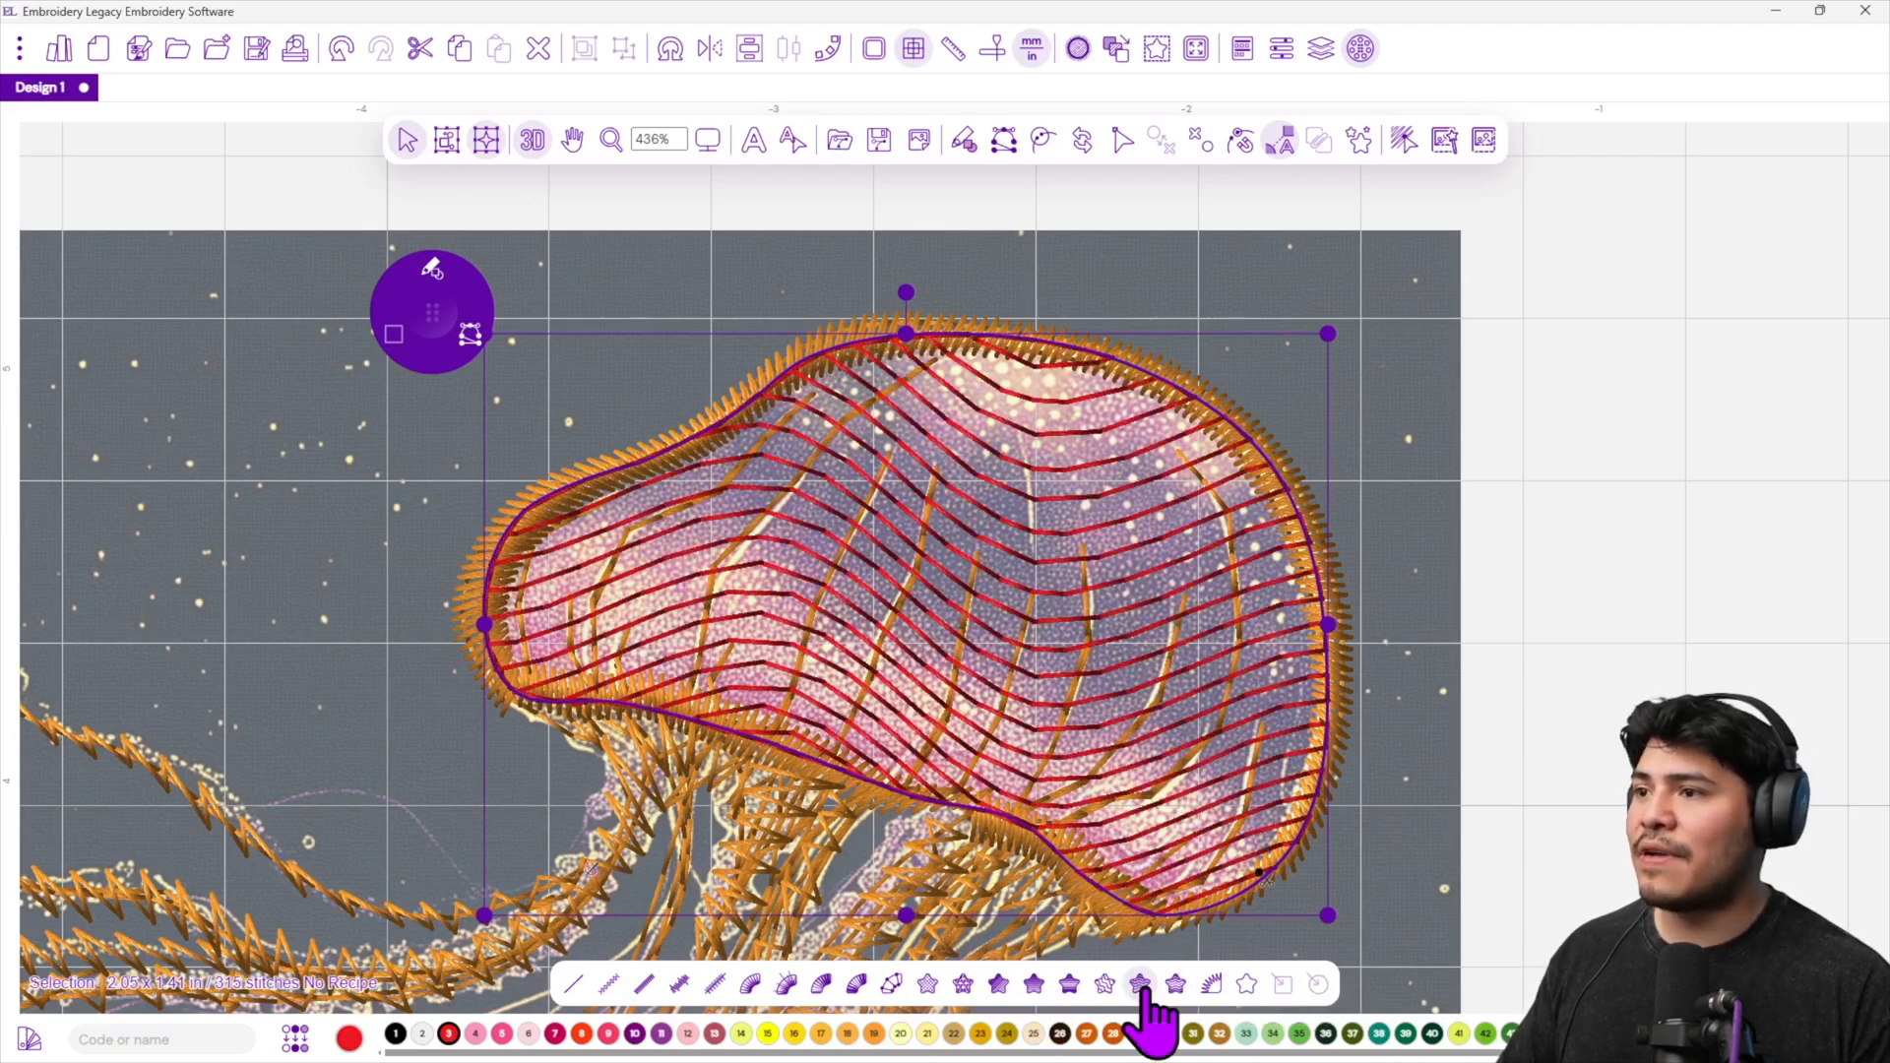
scroll(1073, 778, "down", 3)
scroll(1075, 780, "up", 1)
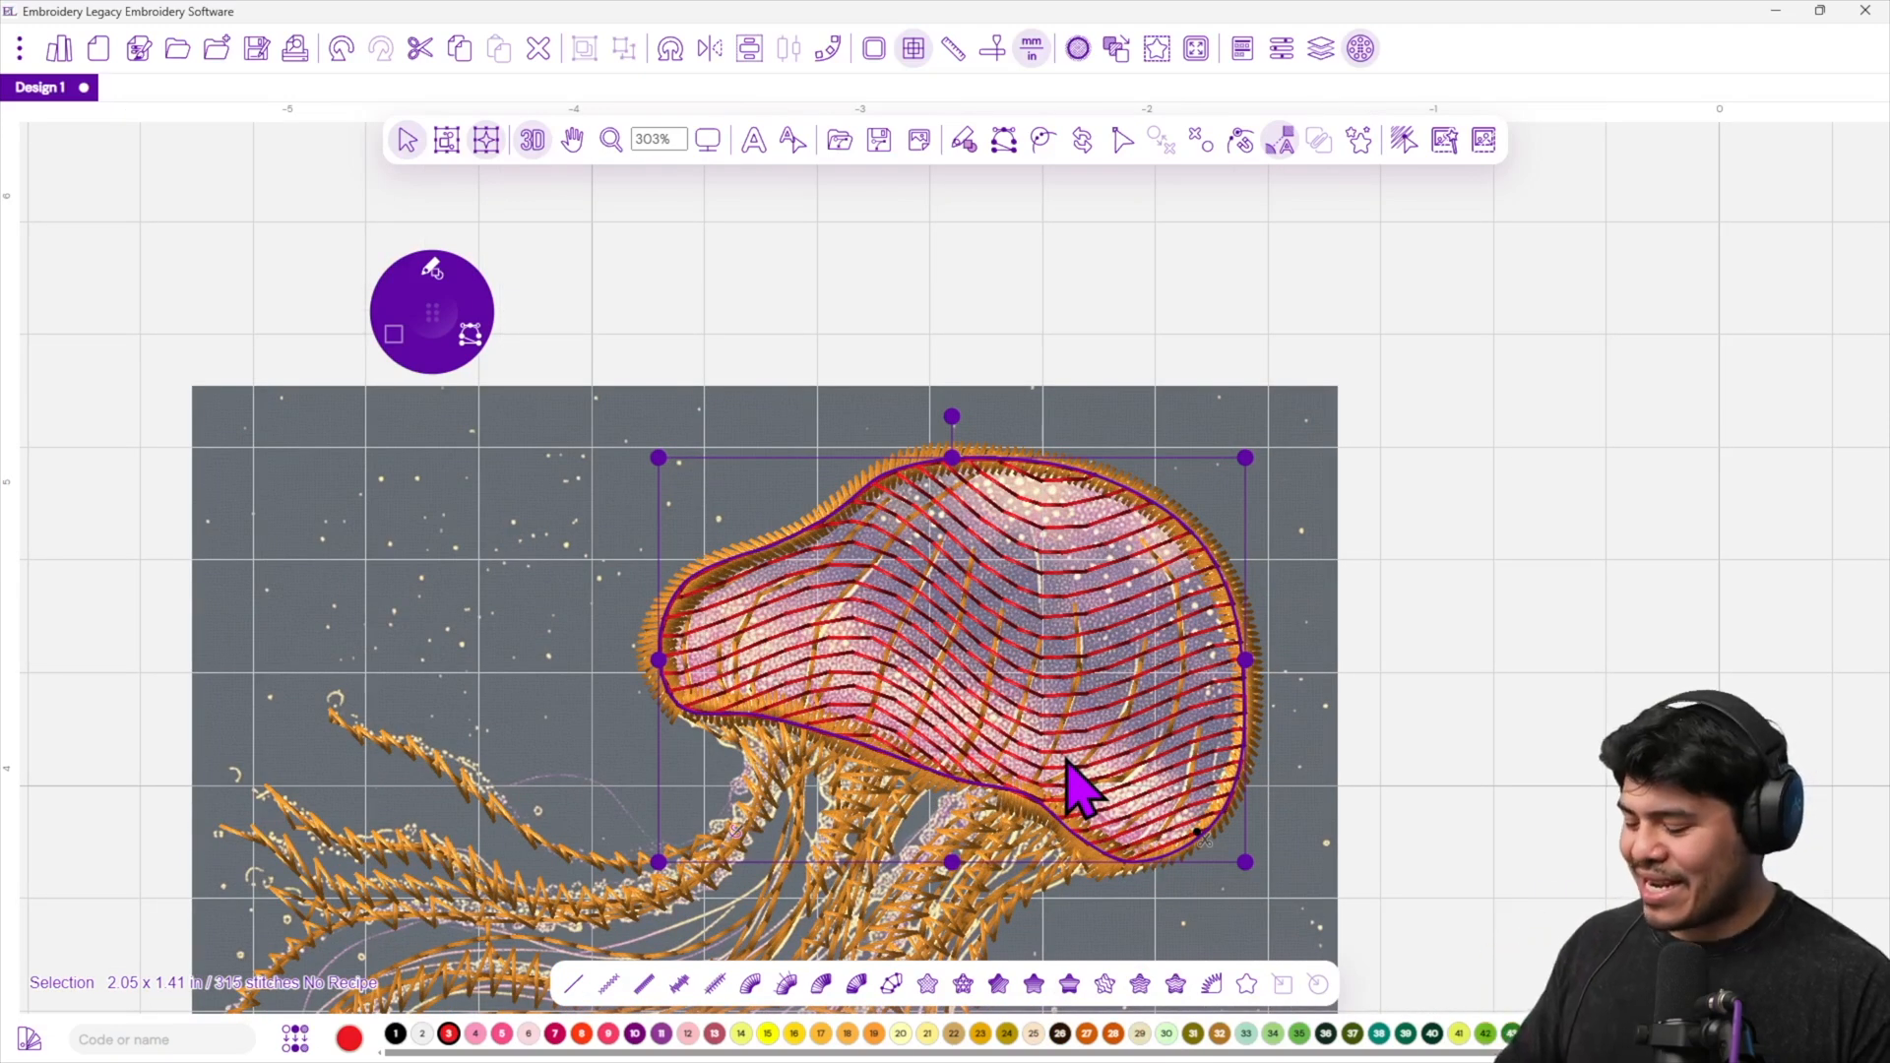
Edit the bell fill's points and reposition the wave line's two middle control points at nearly the same height to flatten the wave.
double_click(1068, 626)
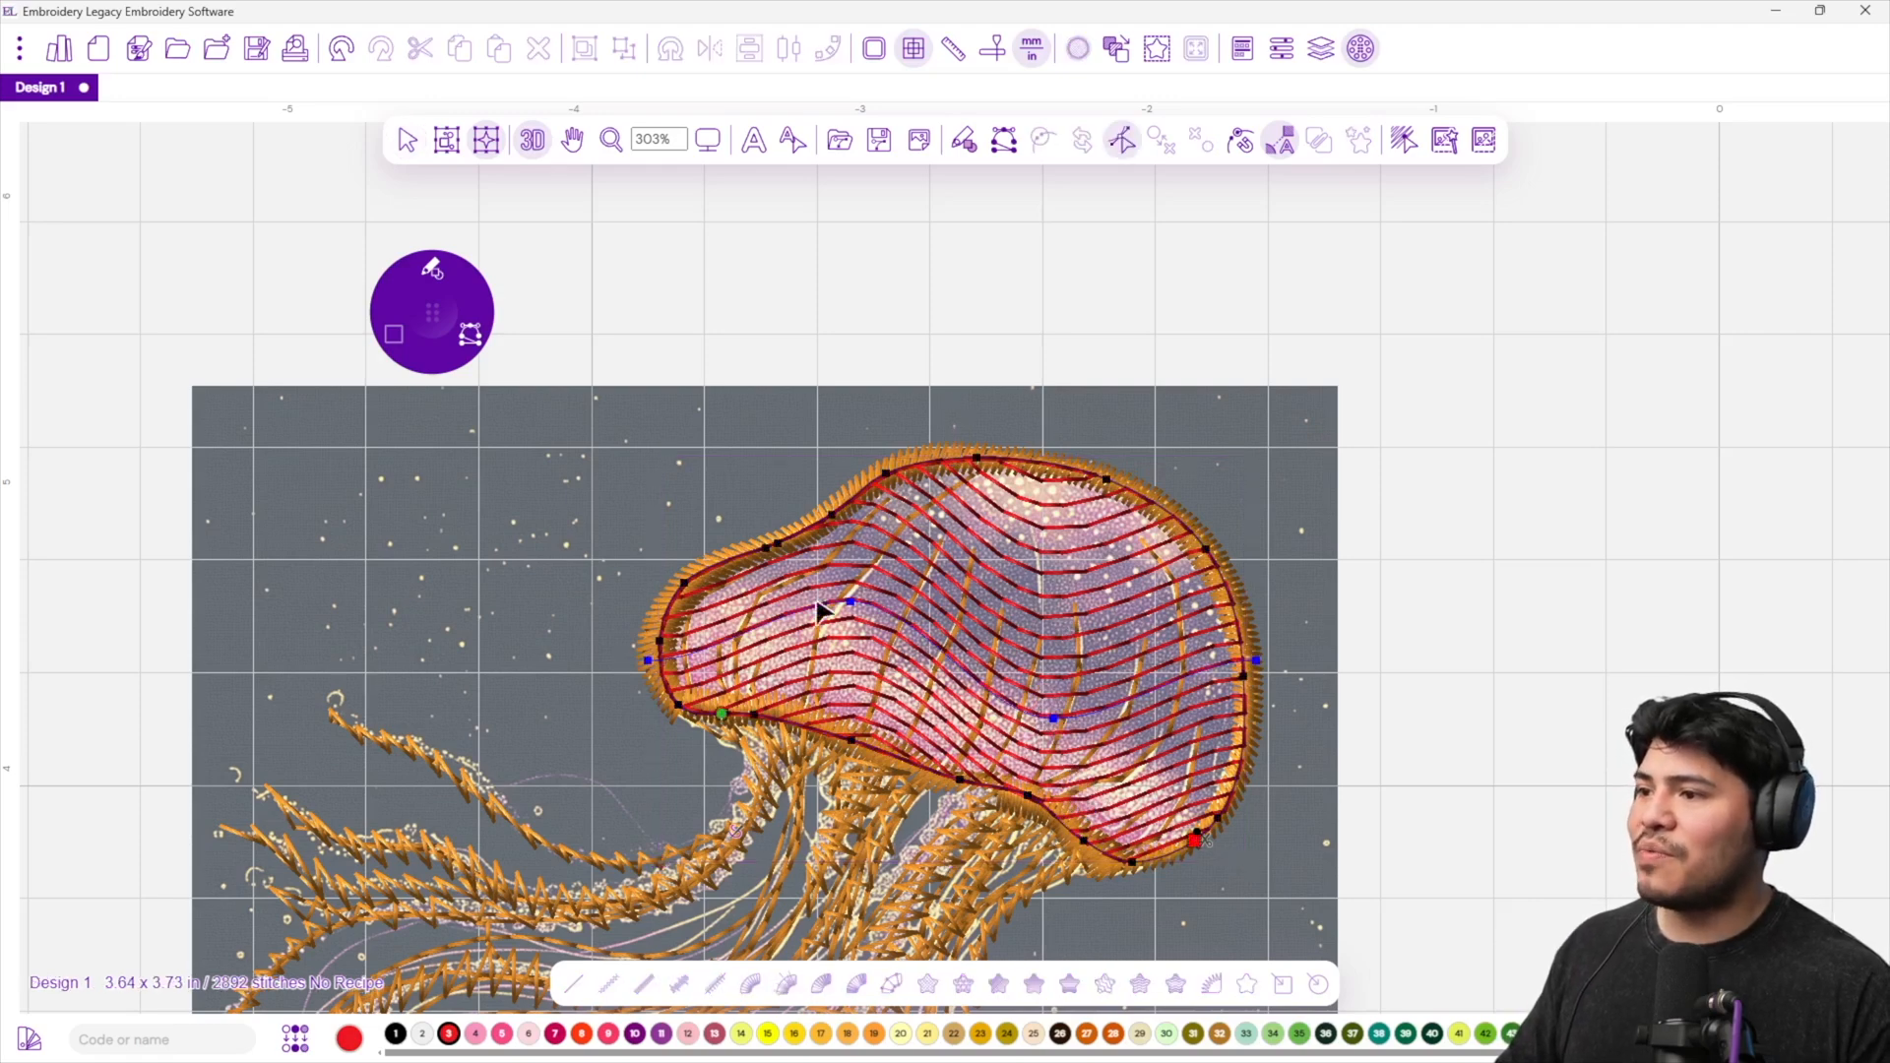
scroll(1051, 766, "up", 3)
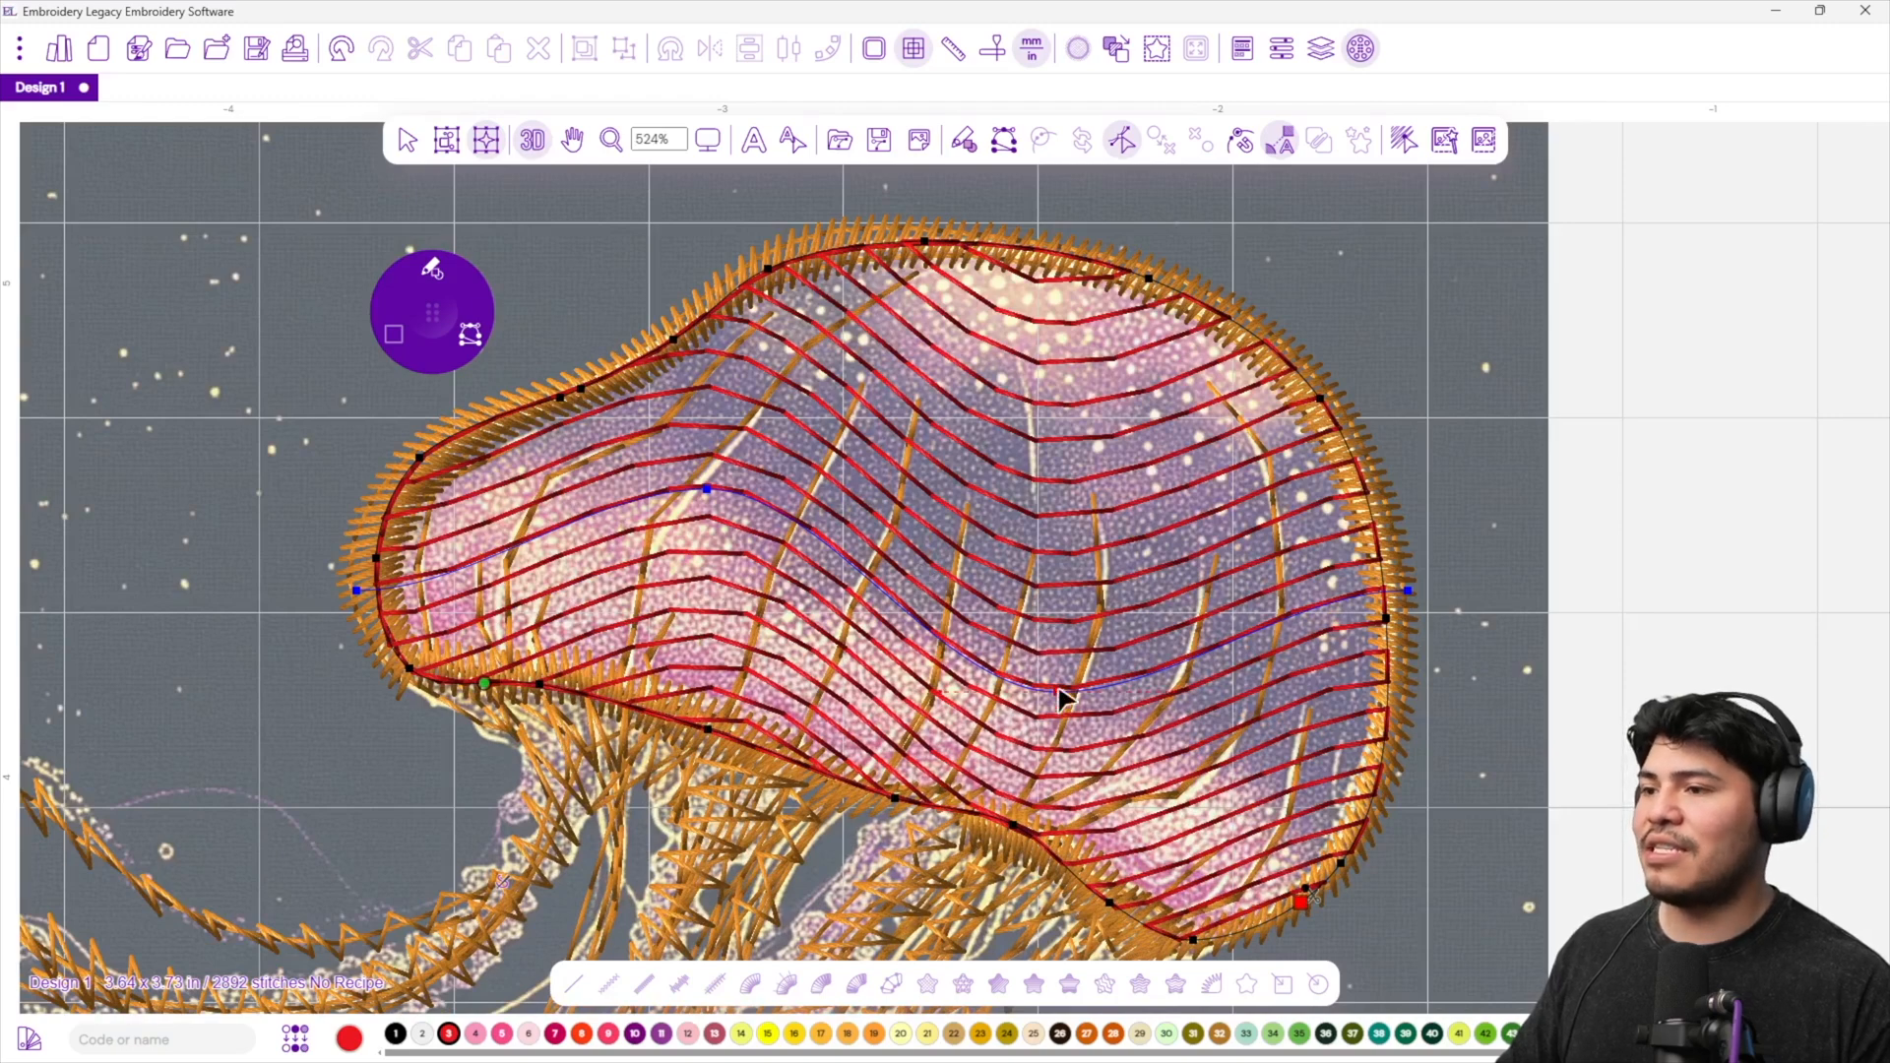
left_click_drag(1059, 690, 1068, 485)
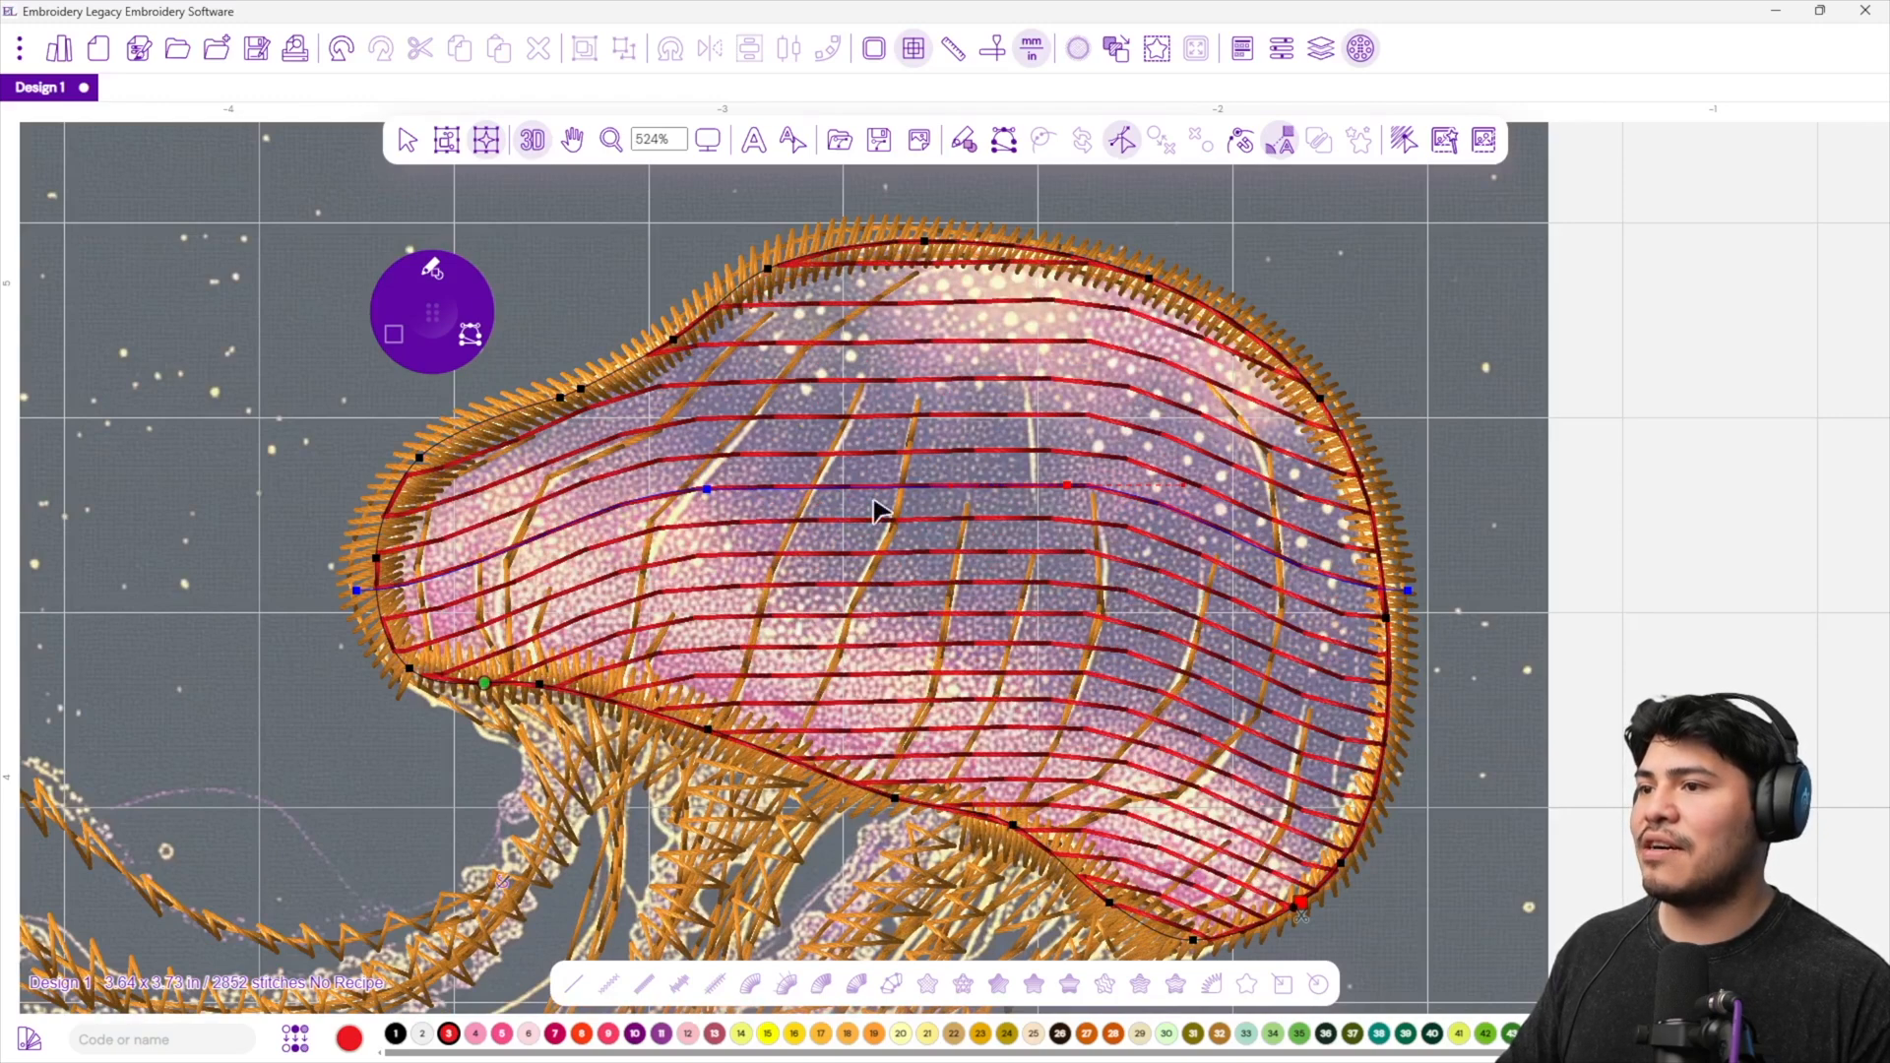
left_click_drag(709, 495, 716, 522)
mouse_move(1064, 484)
left_mouse_down()
mouse_move(1092, 612)
mouse_move(1066, 516)
left_mouse_up()
Lower both ends of the wave line and shift its left middle control point toward the bell's left tip.
left_click_drag(1410, 593, 1446, 758)
left_click_drag(1334, 771, 1384, 675)
left_click_drag(719, 518, 566, 606)
left_click_drag(342, 647, 341, 650)
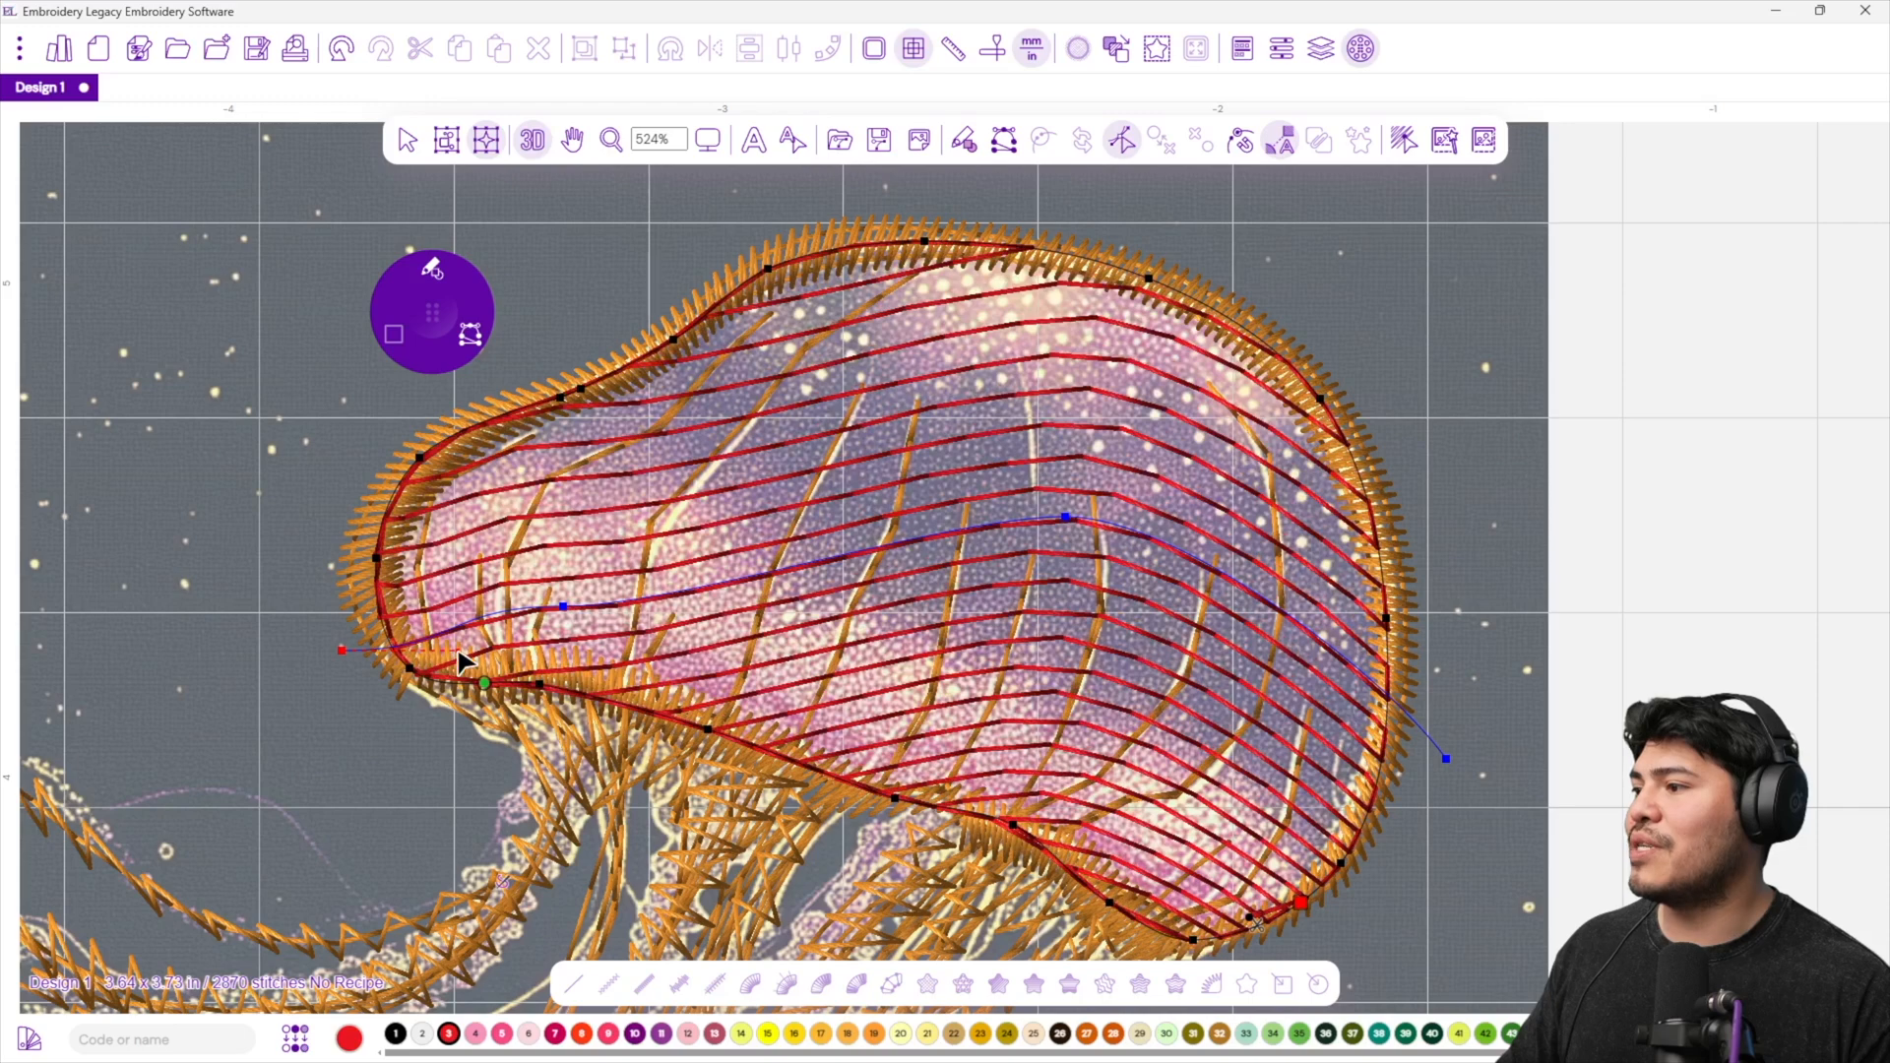
Raise the wave line's two middle control points so the fill rows arch with the bell's dome.
left_click_drag(438, 579, 442, 581)
left_click_drag(563, 604, 693, 488)
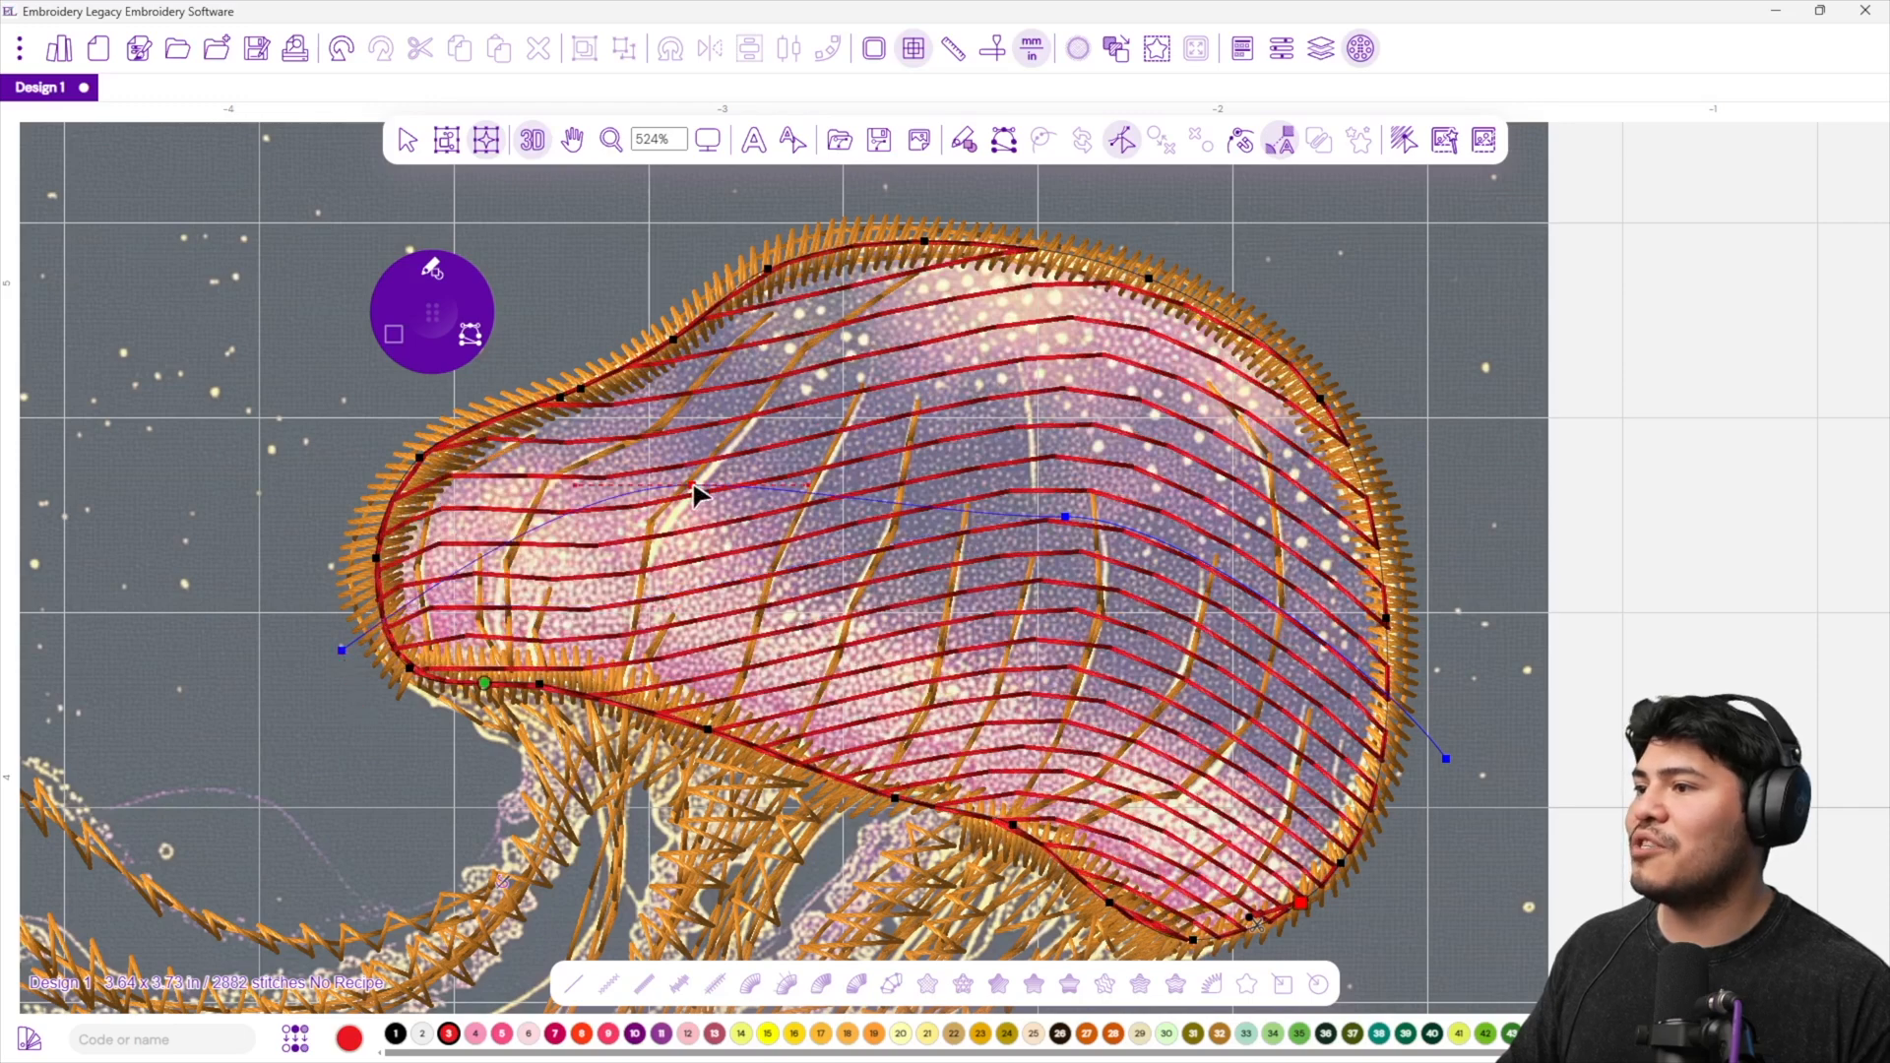
left_click_drag(1068, 520, 1014, 459)
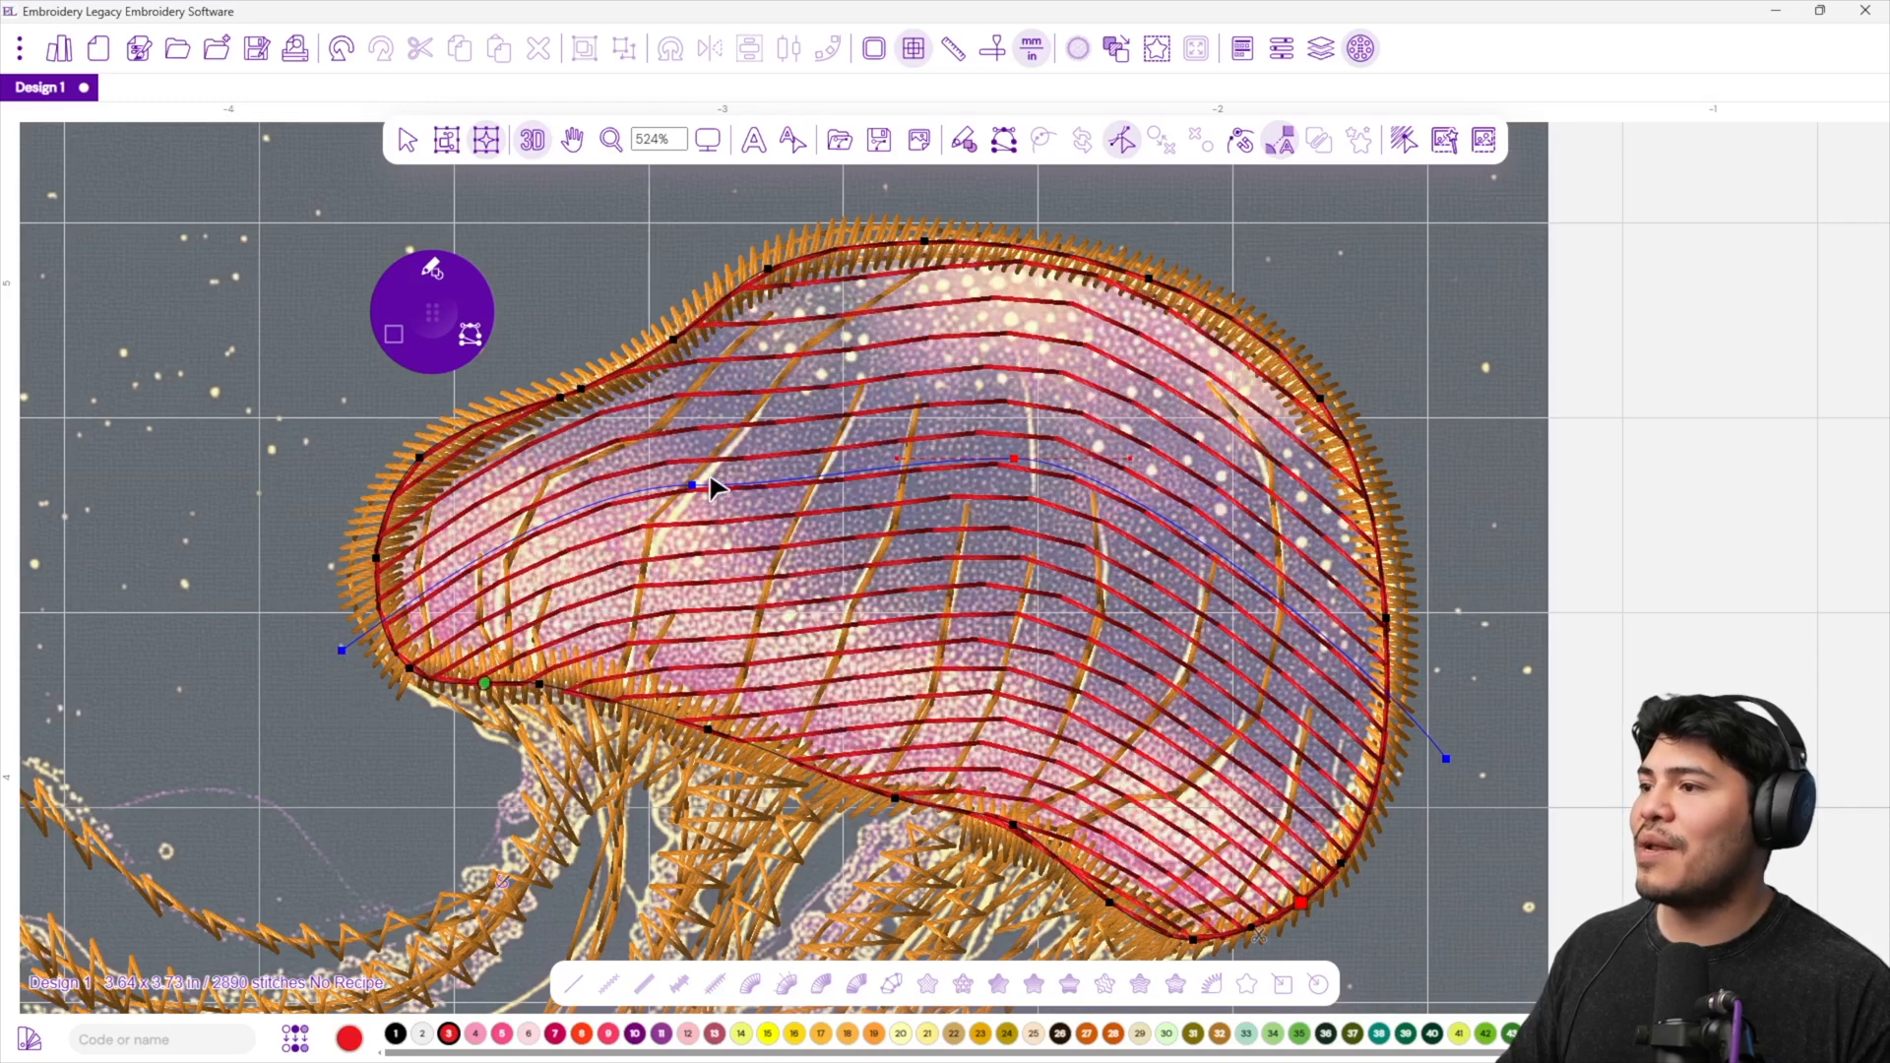
left_click_drag(687, 488, 729, 444)
scroll(792, 605, "down", 3)
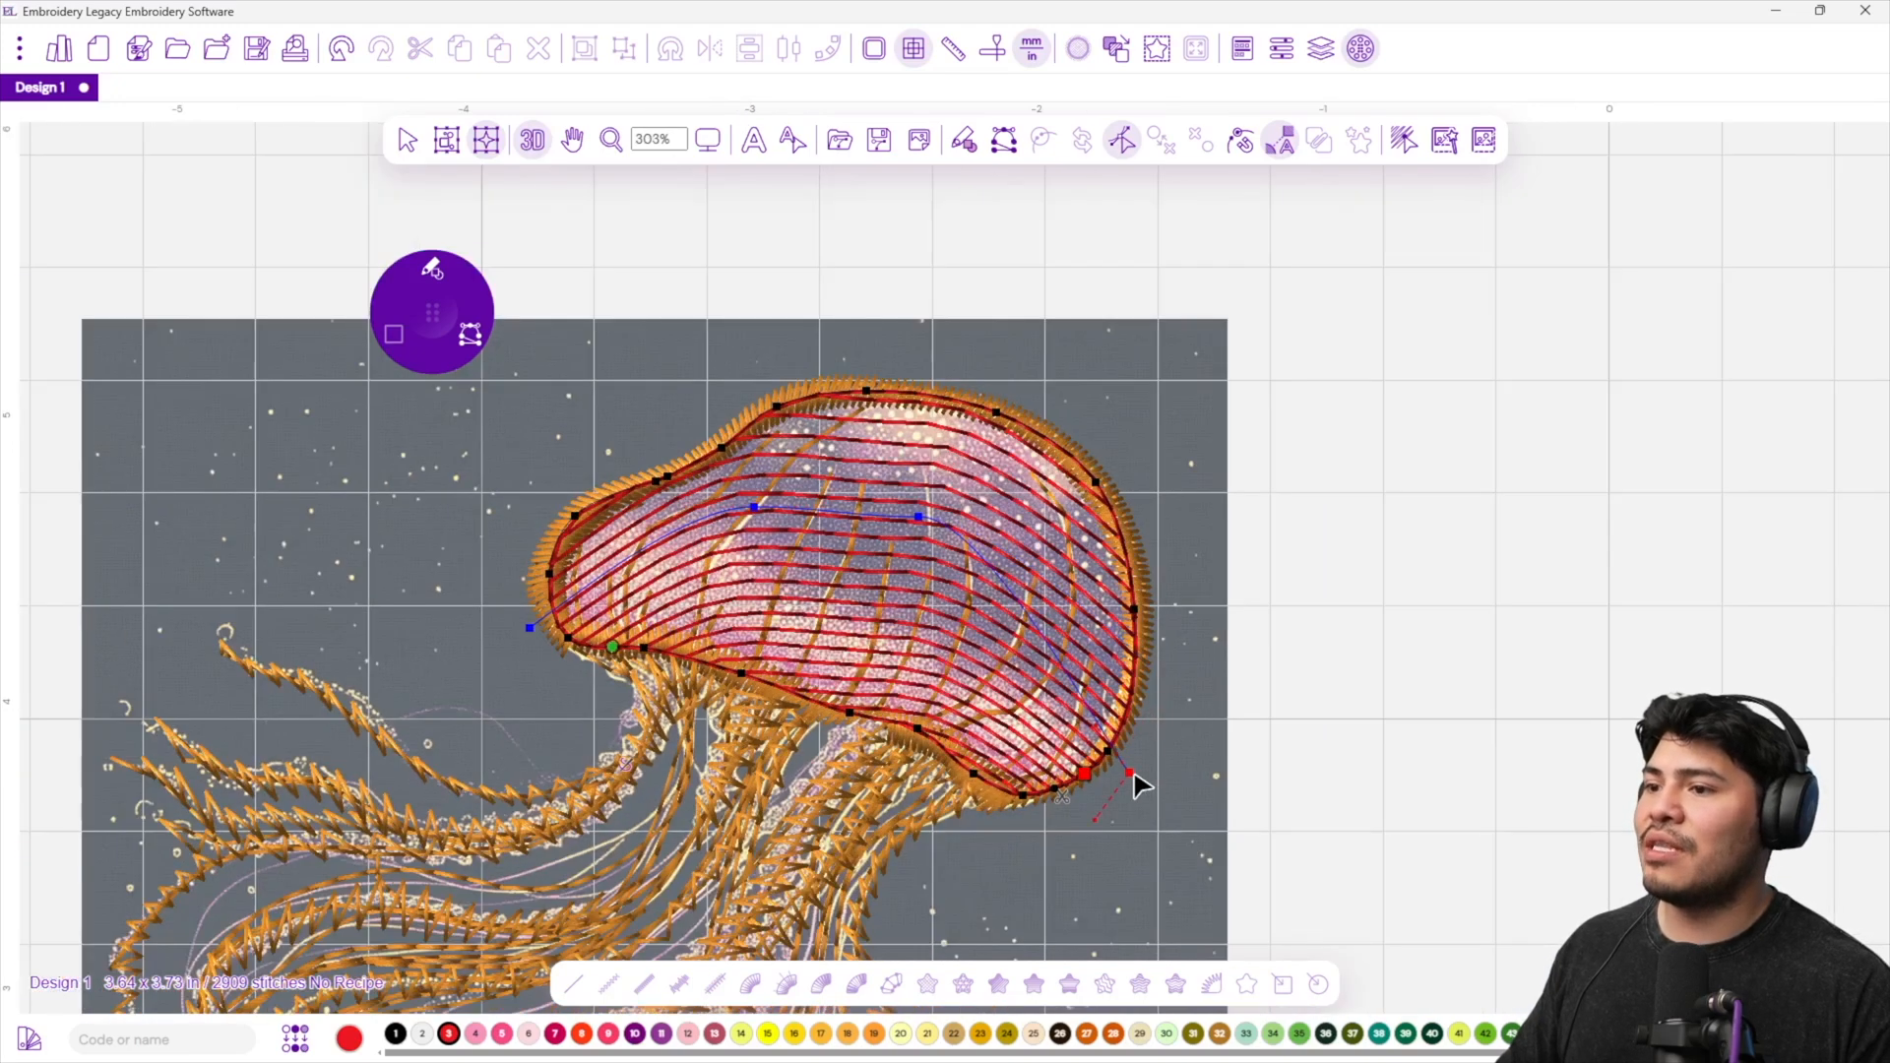
Adjust the wave line's right end near the bell's lower-right rim and move the right middle control point slightly right to smooth the curve.
left_click_drag(1134, 772, 1129, 772)
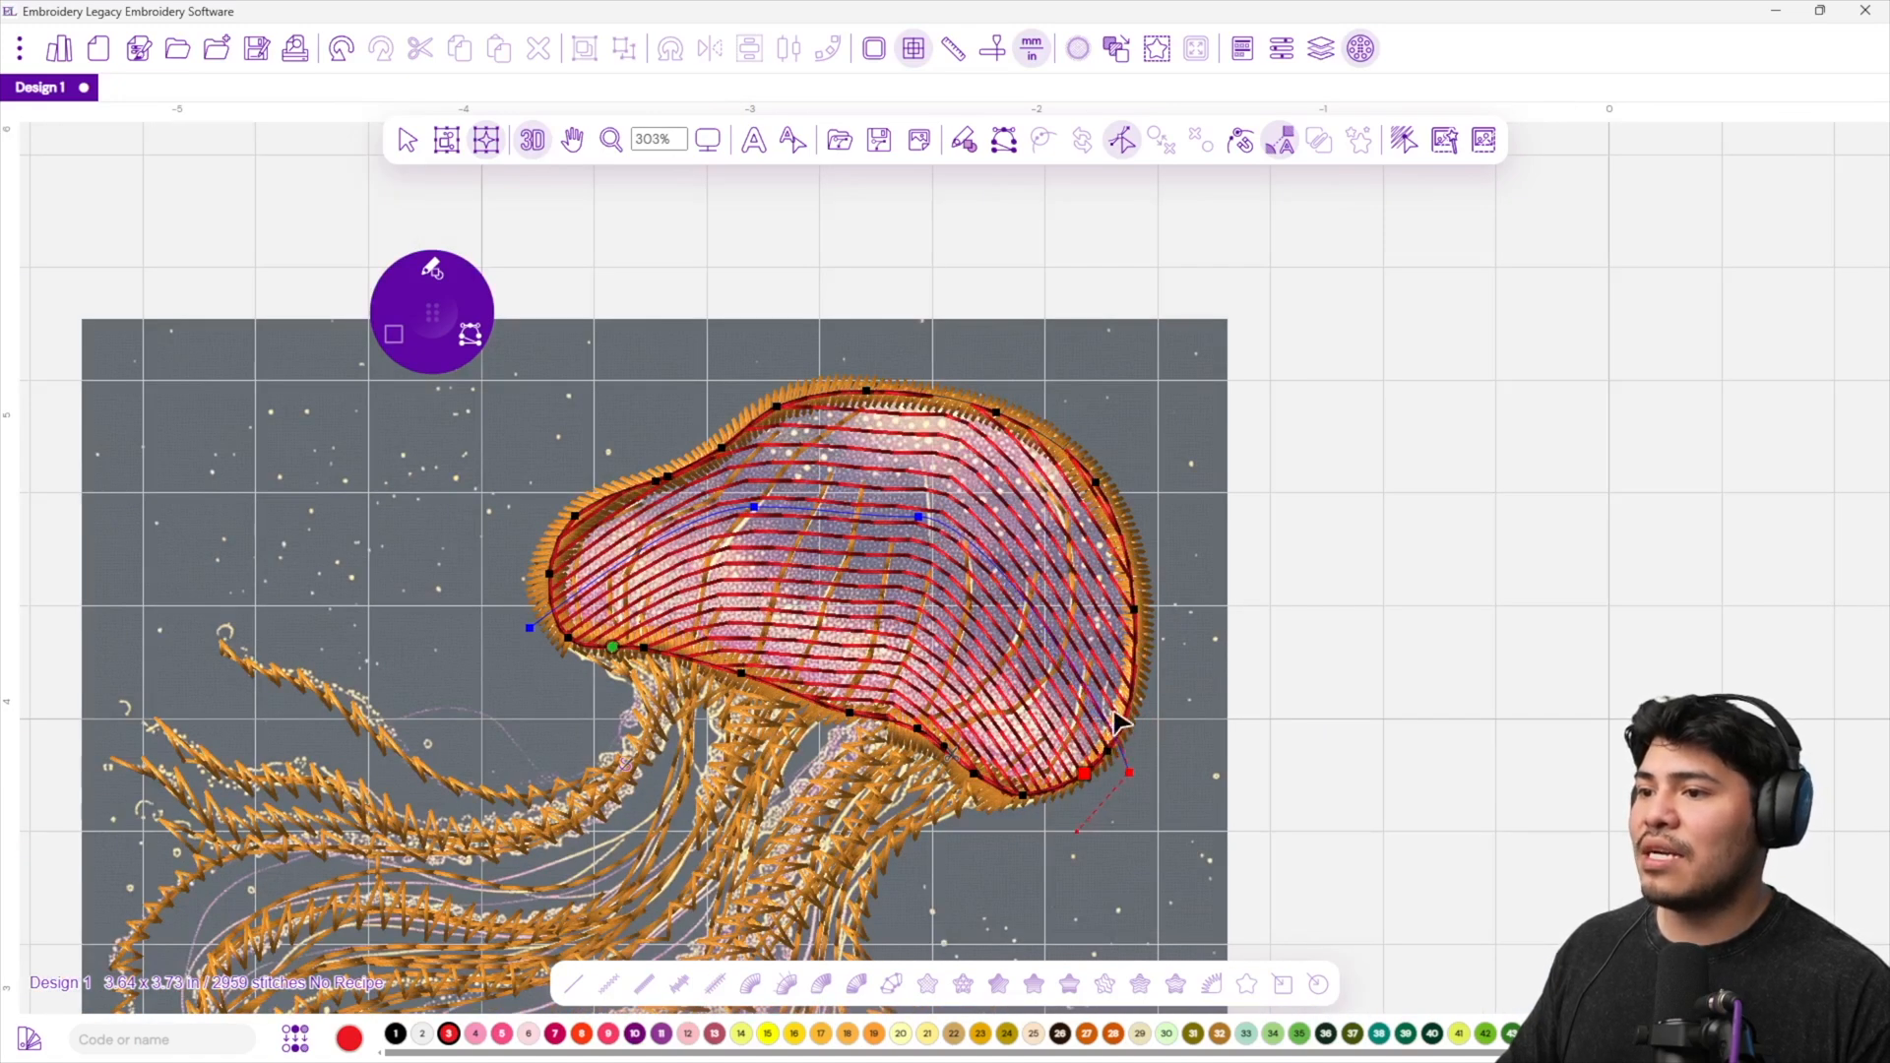
left_click(915, 520)
left_click_drag(963, 534, 959, 527)
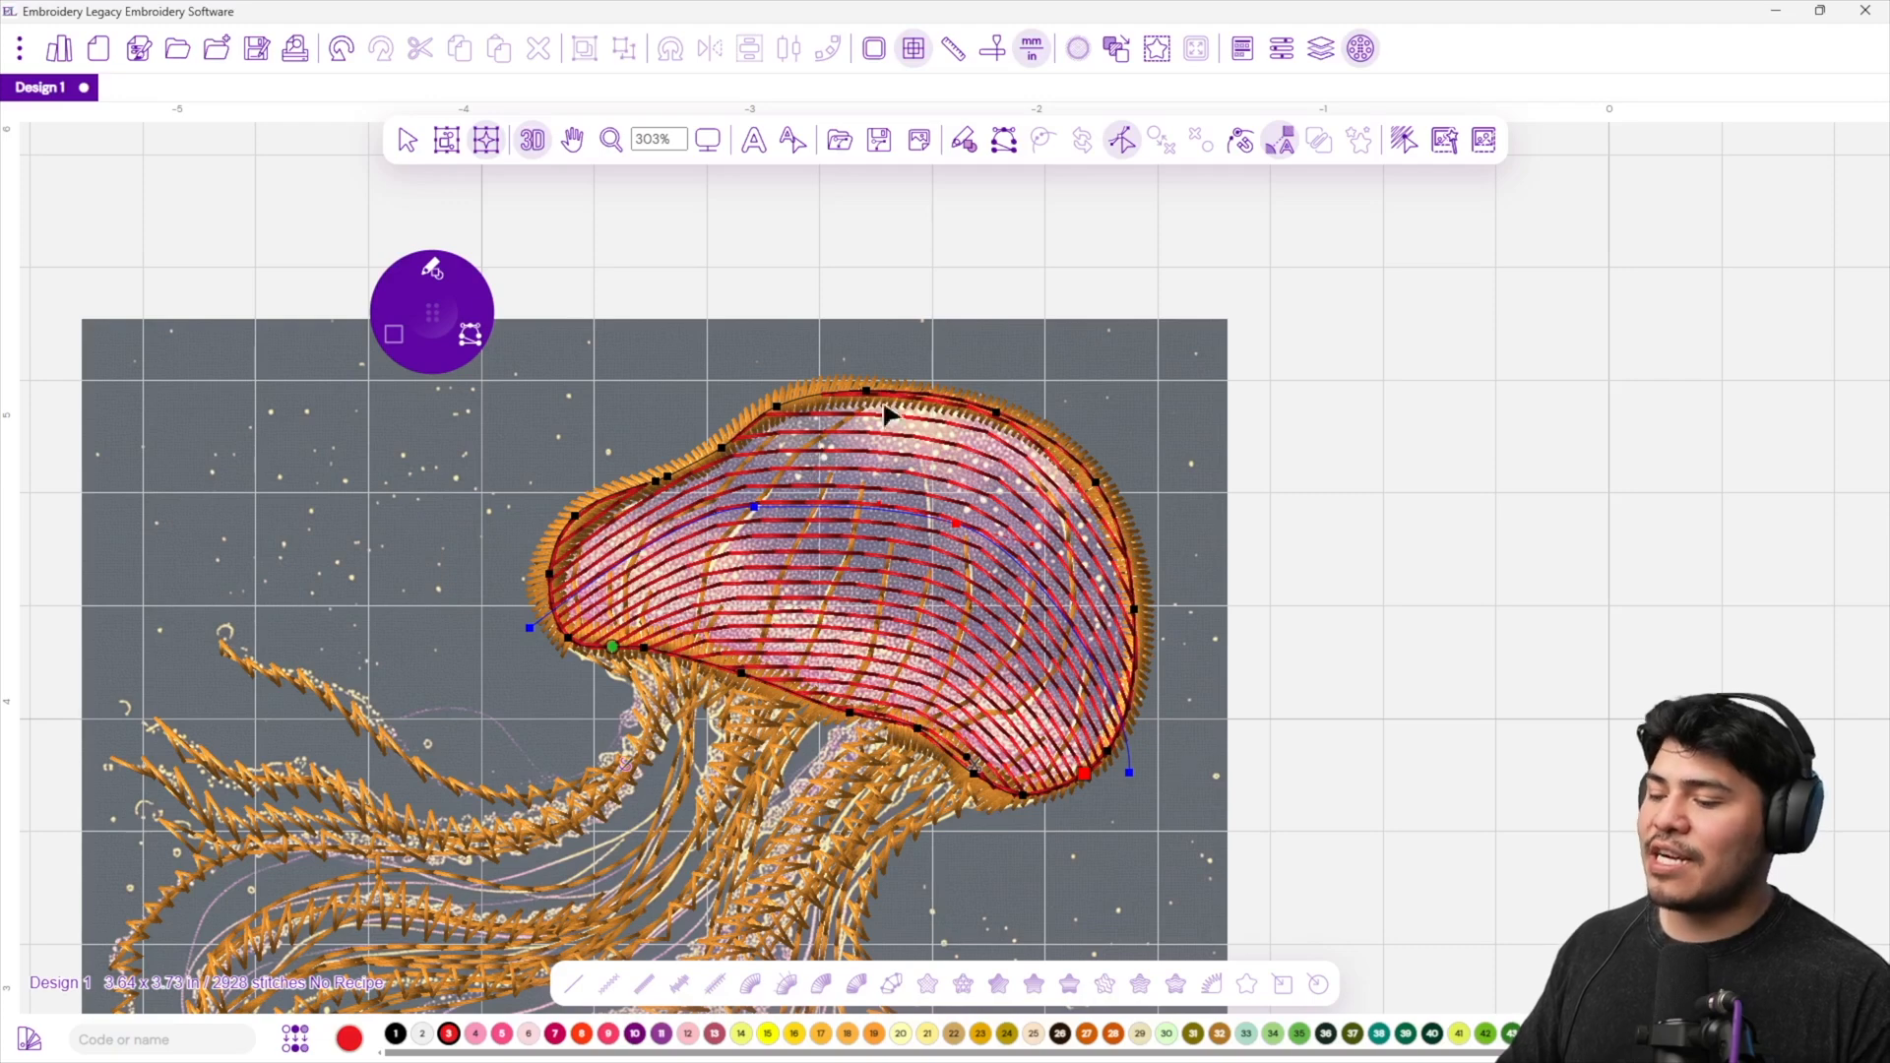
Select the red bell fill and set its density to 3.2 mm in its properties.
left_click(406, 140)
left_click(1021, 511)
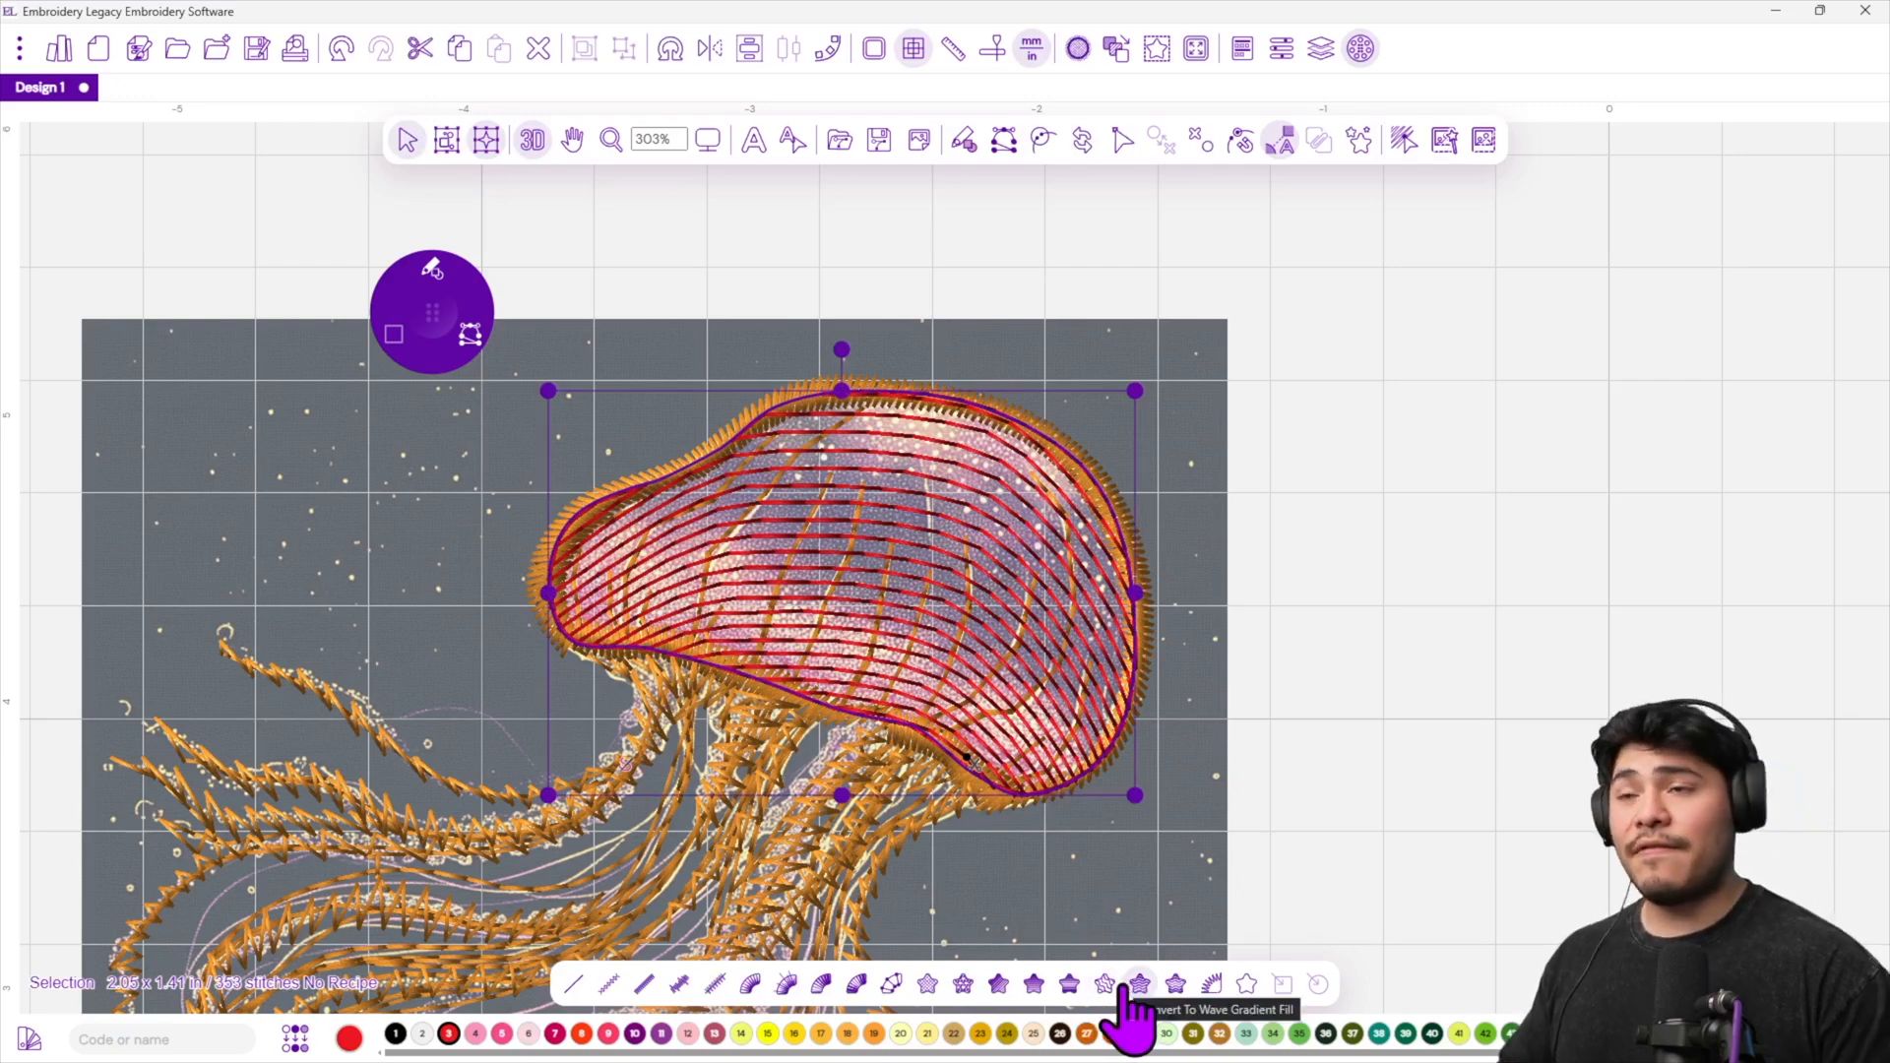
left_click(1280, 50)
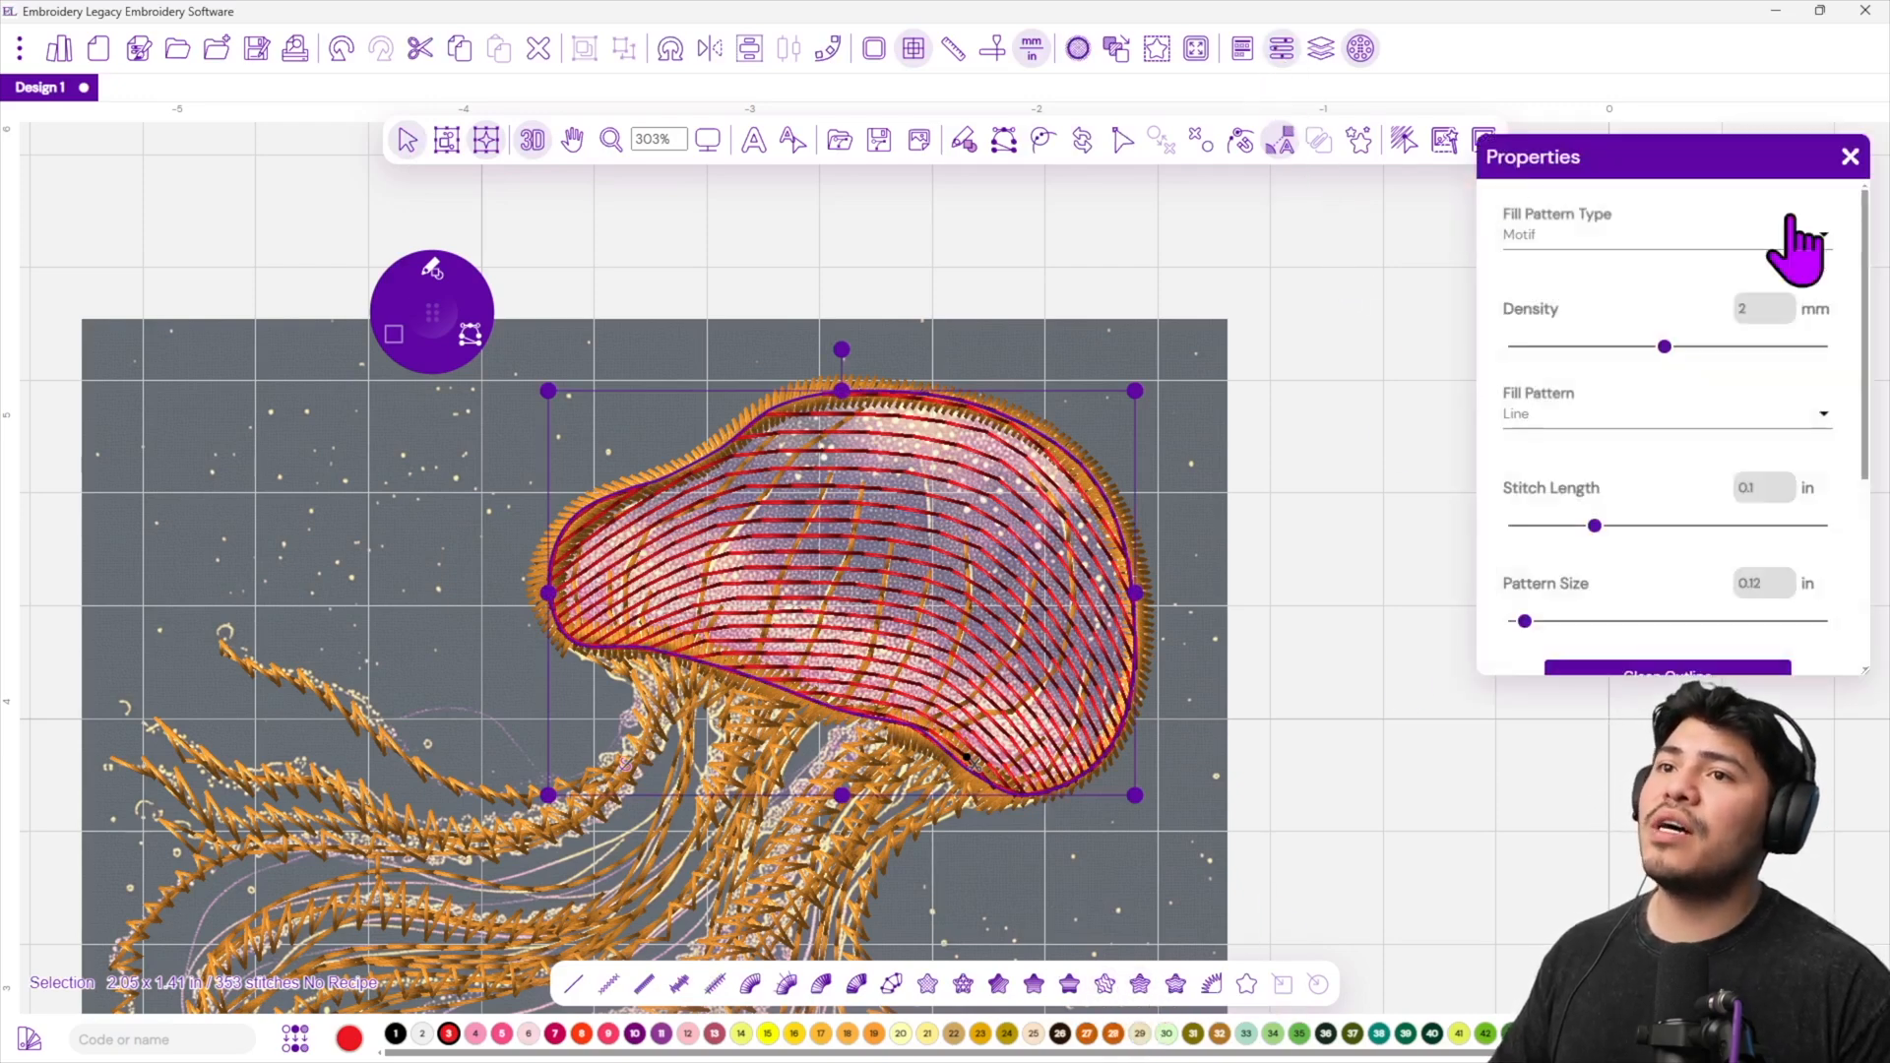
left_click_drag(1658, 168, 1320, 168)
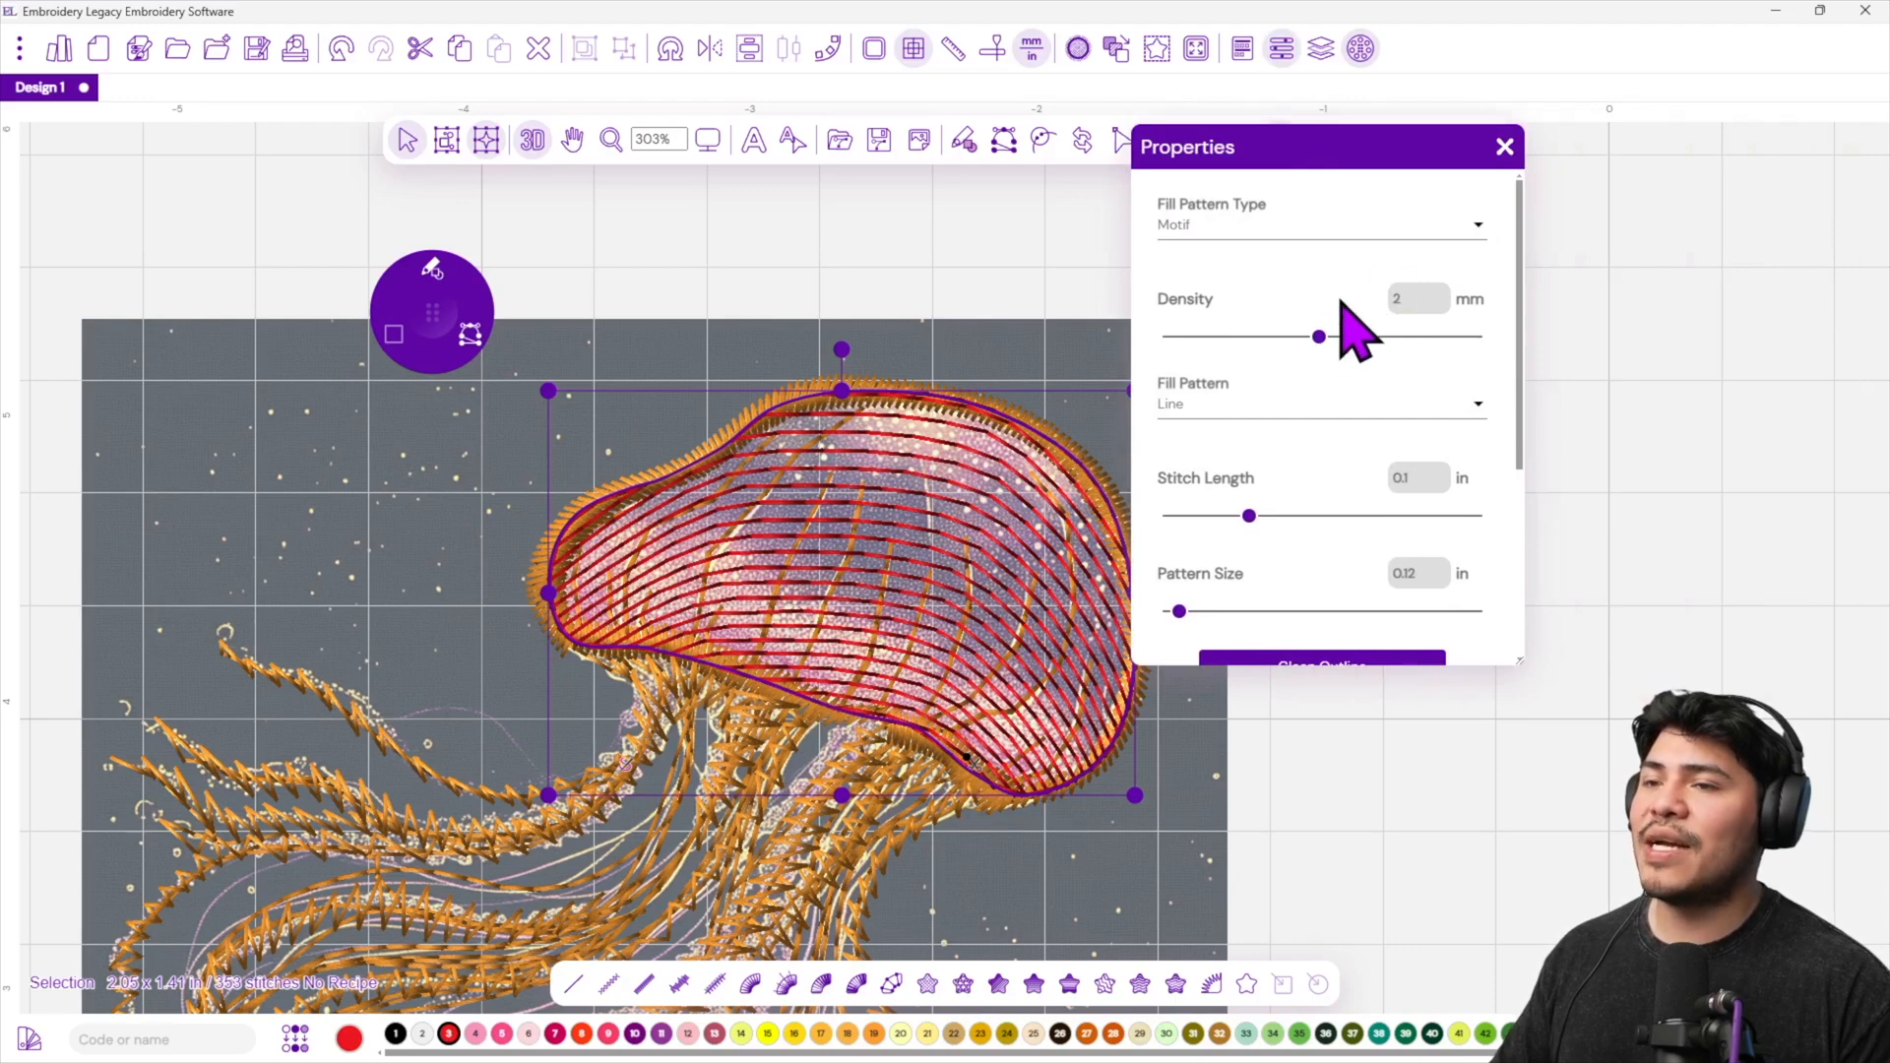
left_click_drag(1319, 335, 1195, 336)
left_click_drag(1370, 337, 1410, 337)
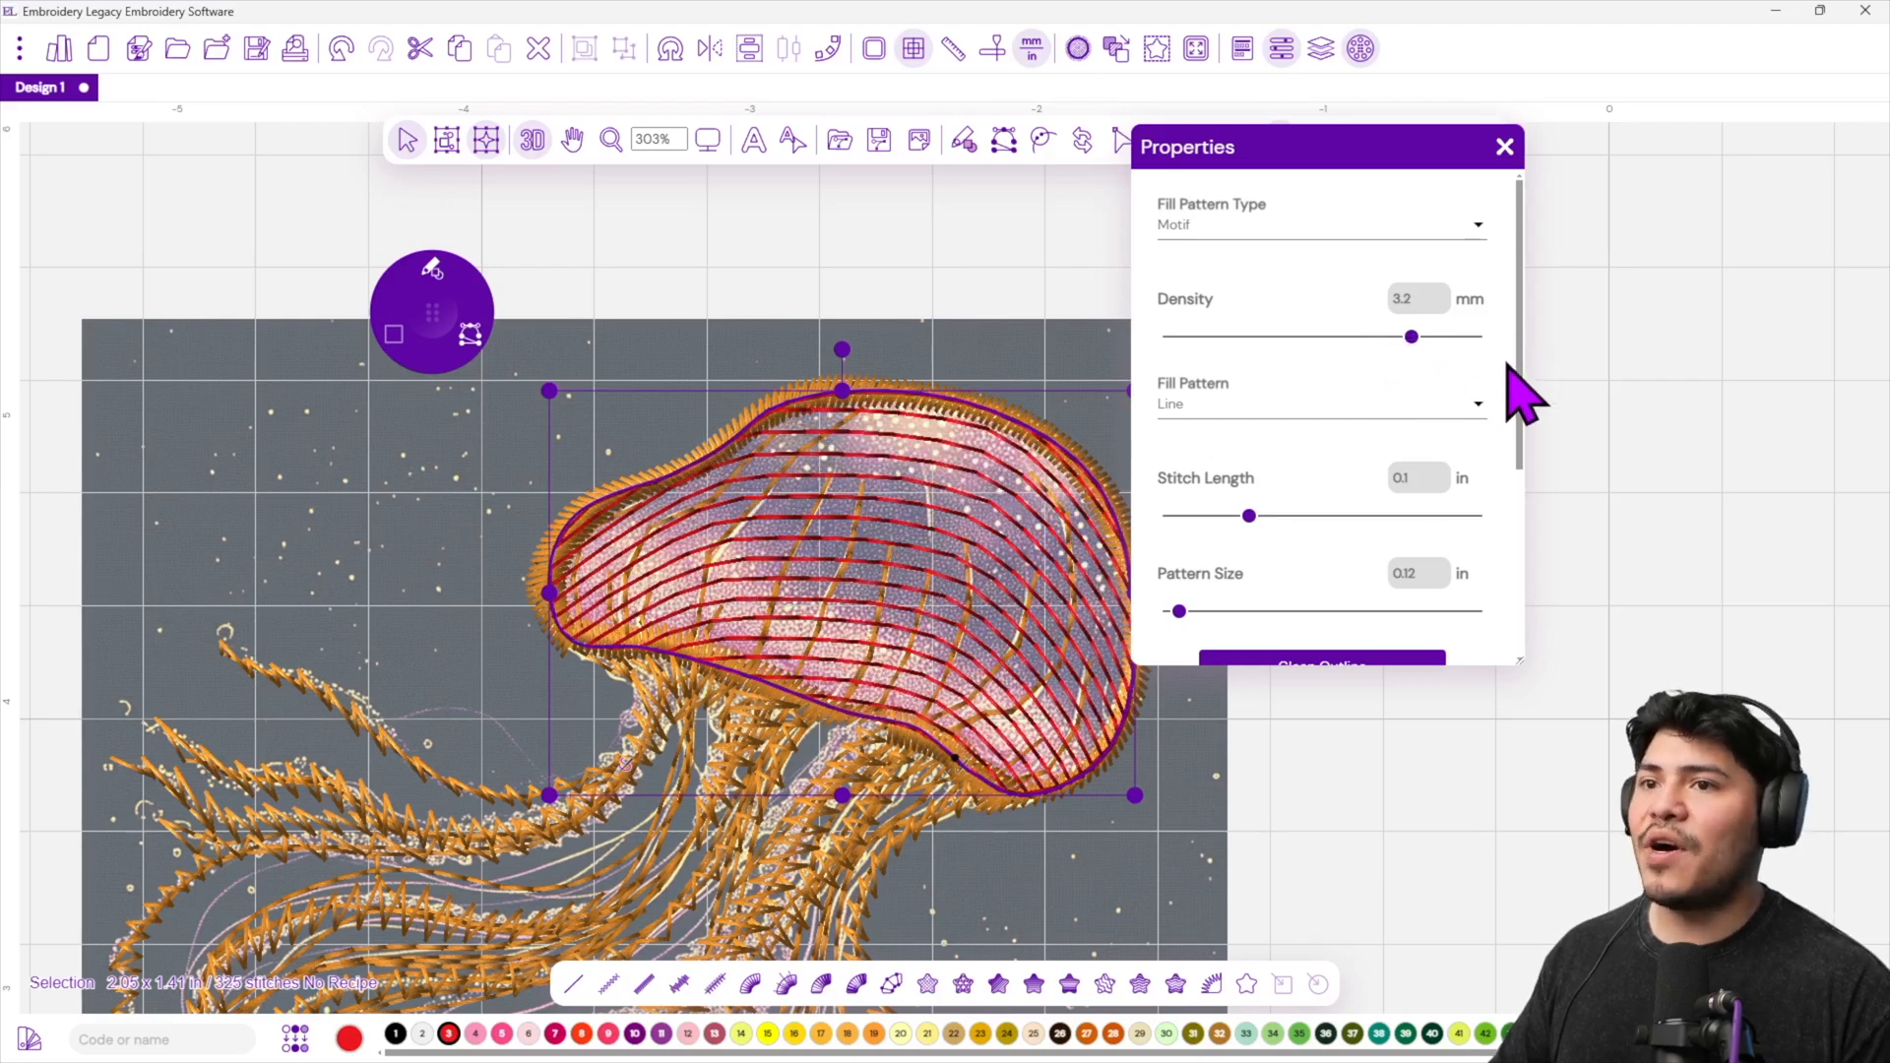
Try the Linear Decreasing, Concave and Convex gradient profiles on the bell fill.
scroll(1505, 383, "down", 5)
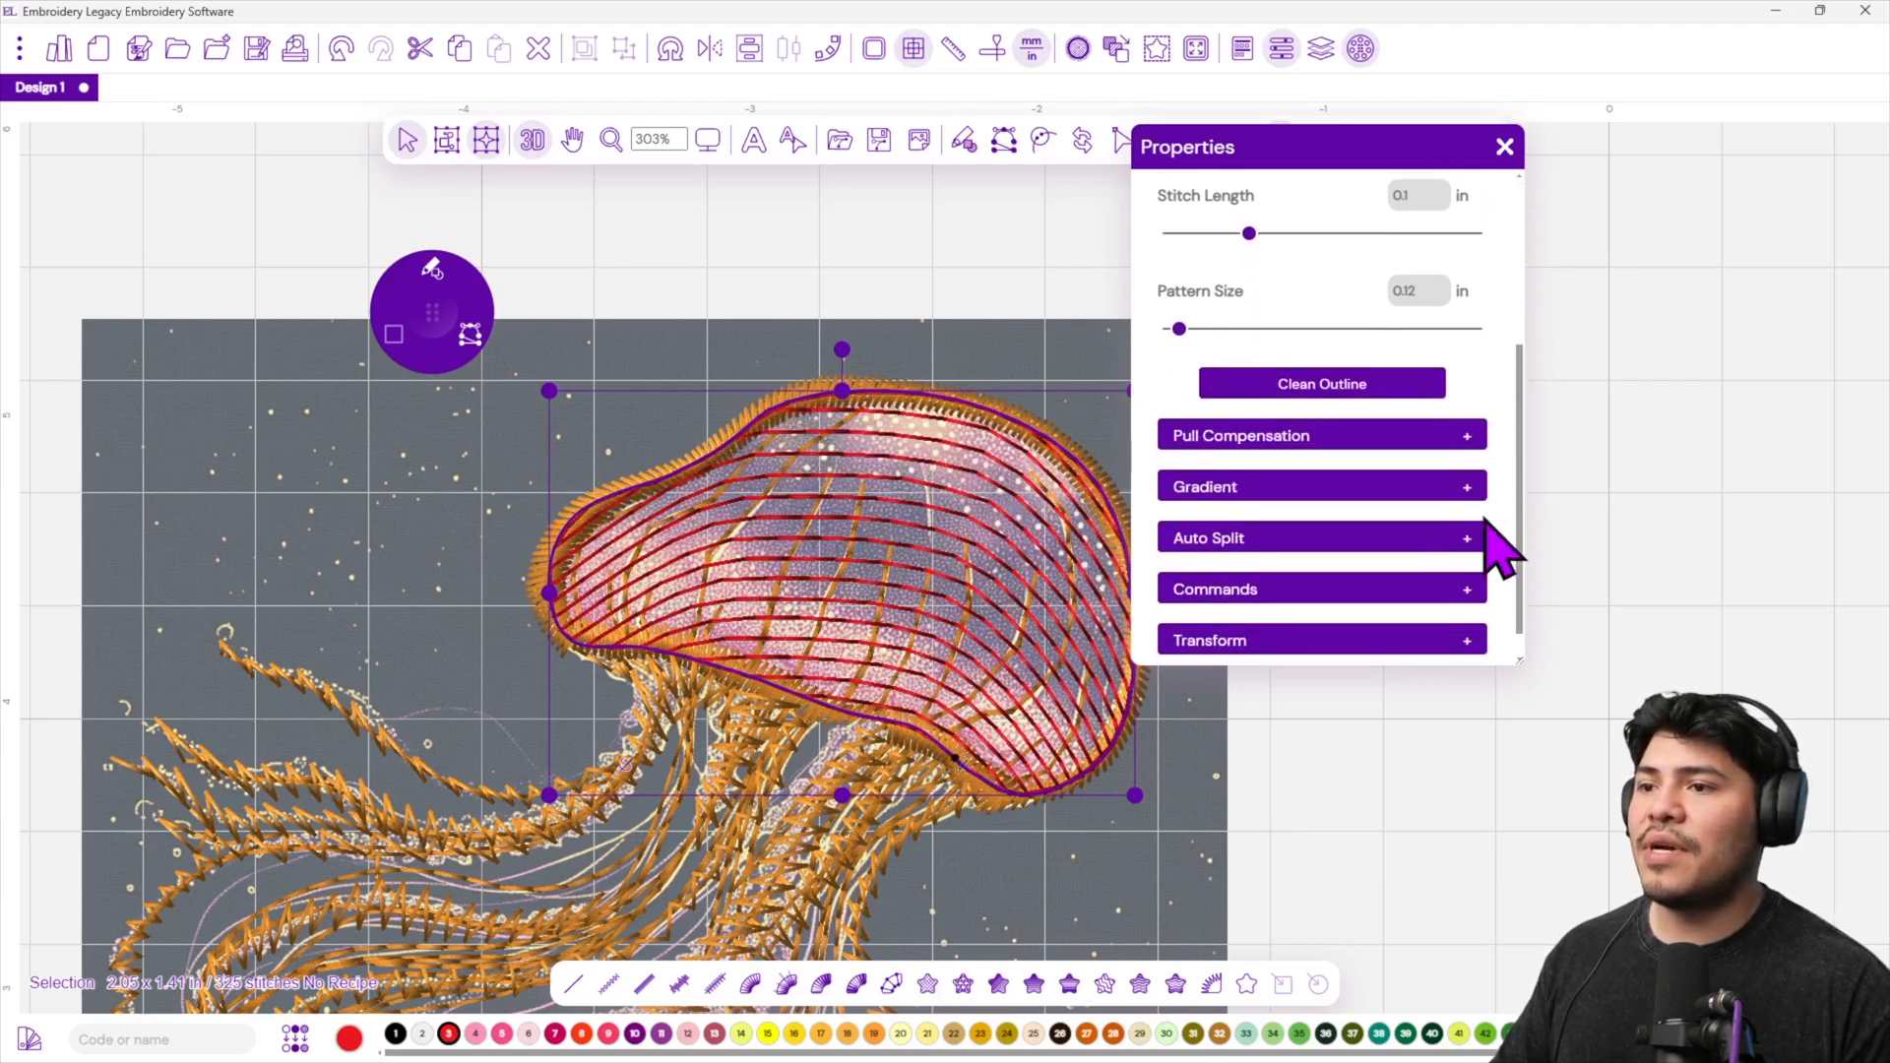
left_click(1209, 450)
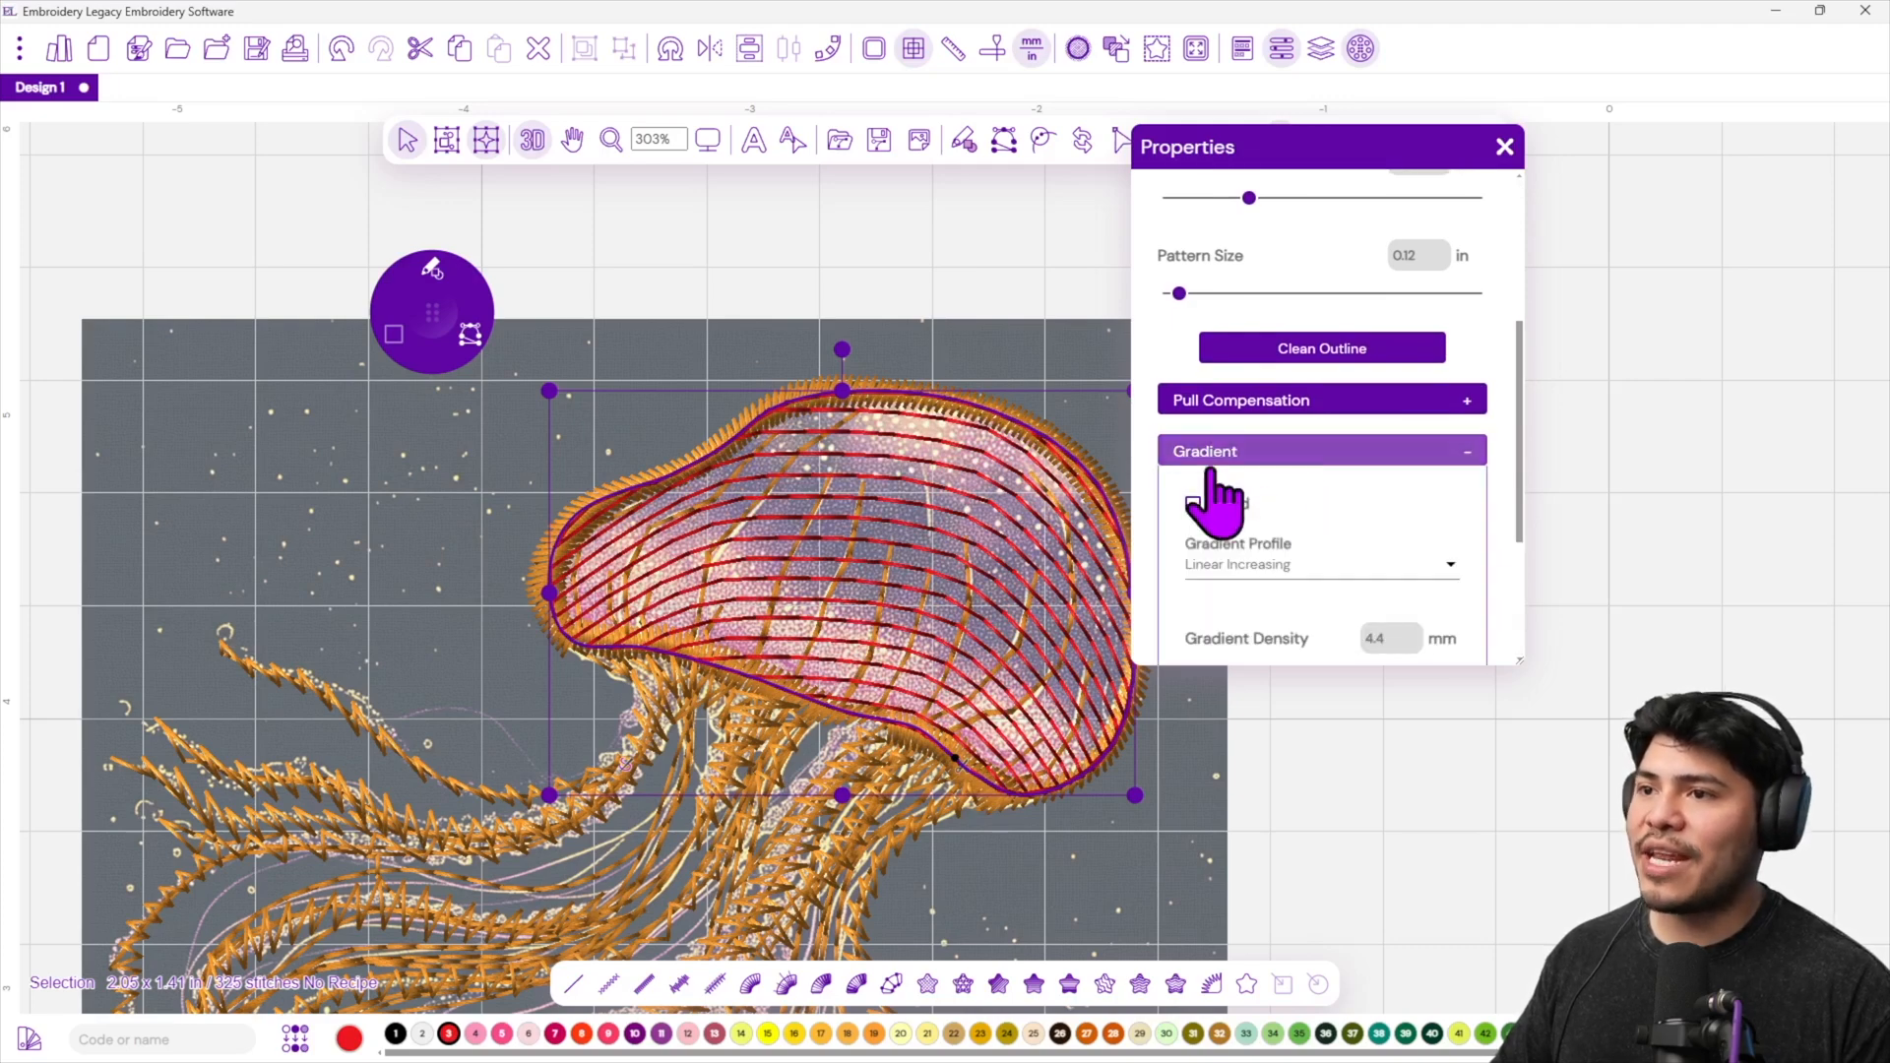
scroll(1358, 515, "down", 4)
left_click(1280, 379)
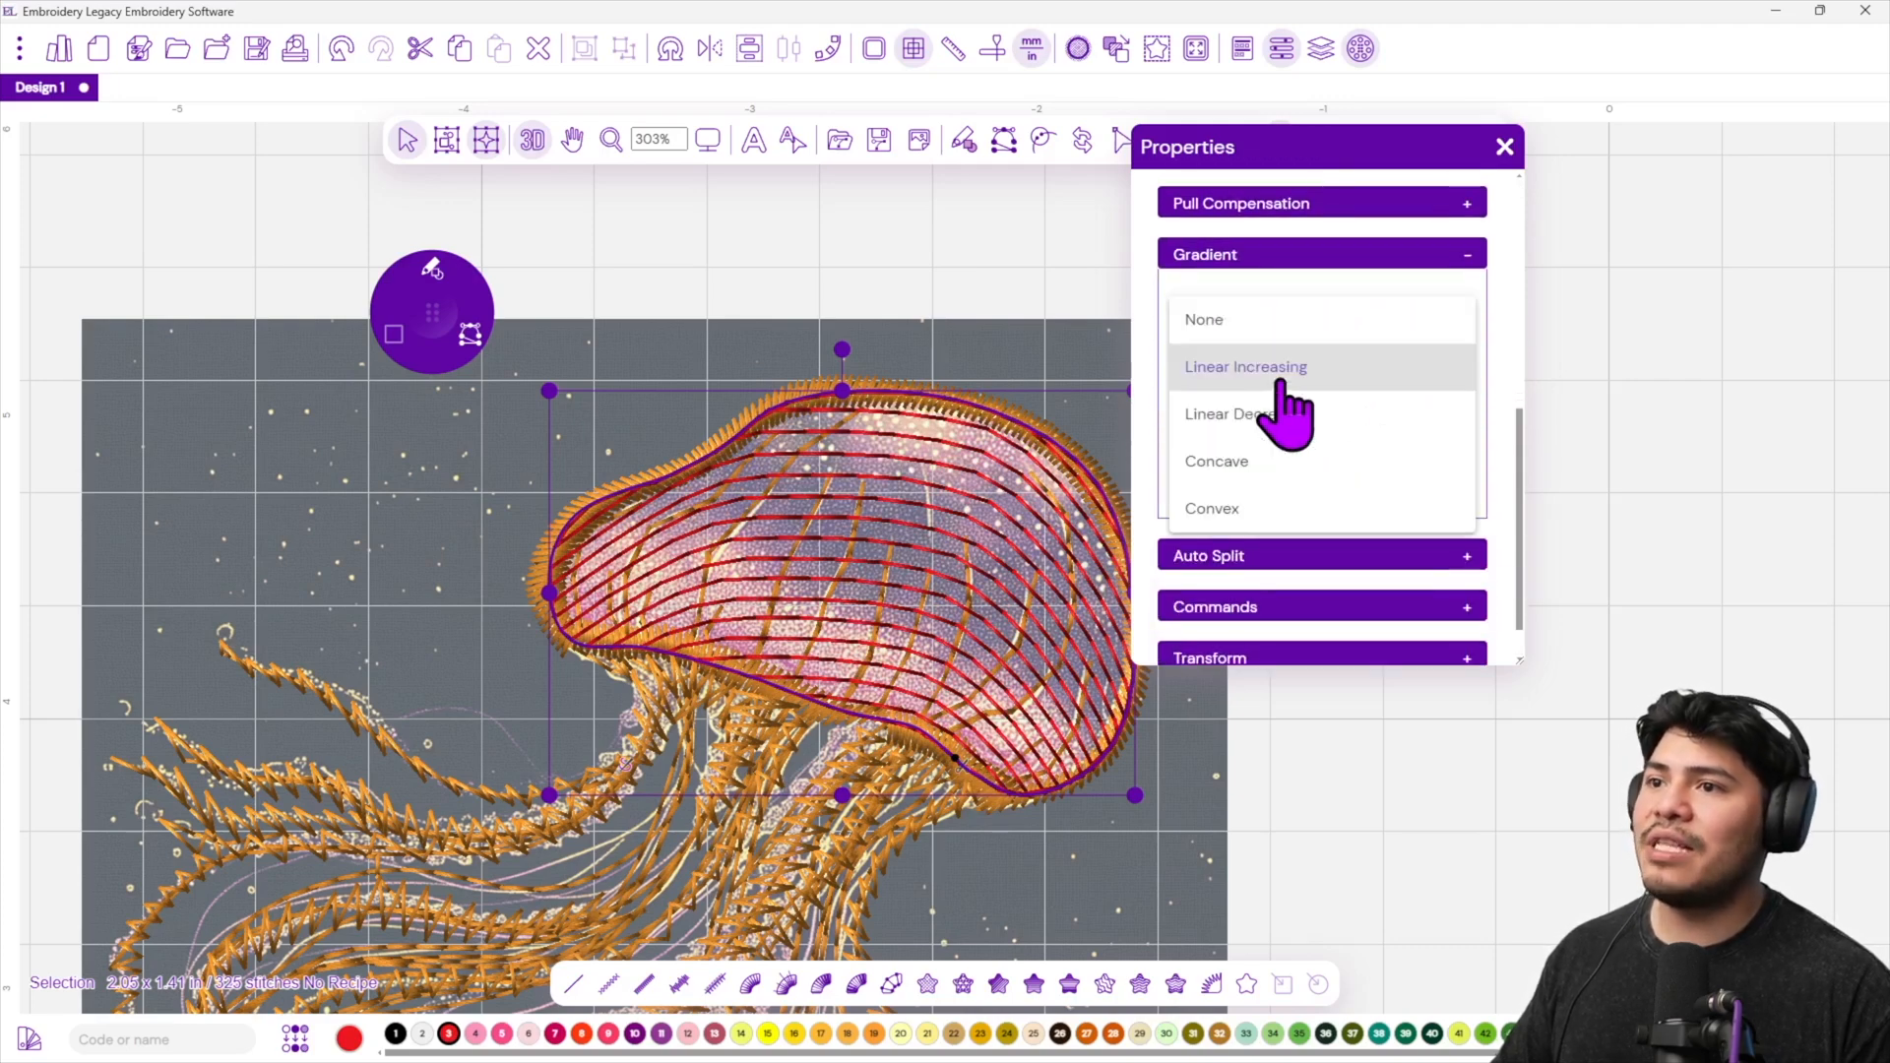
left_click(1290, 416)
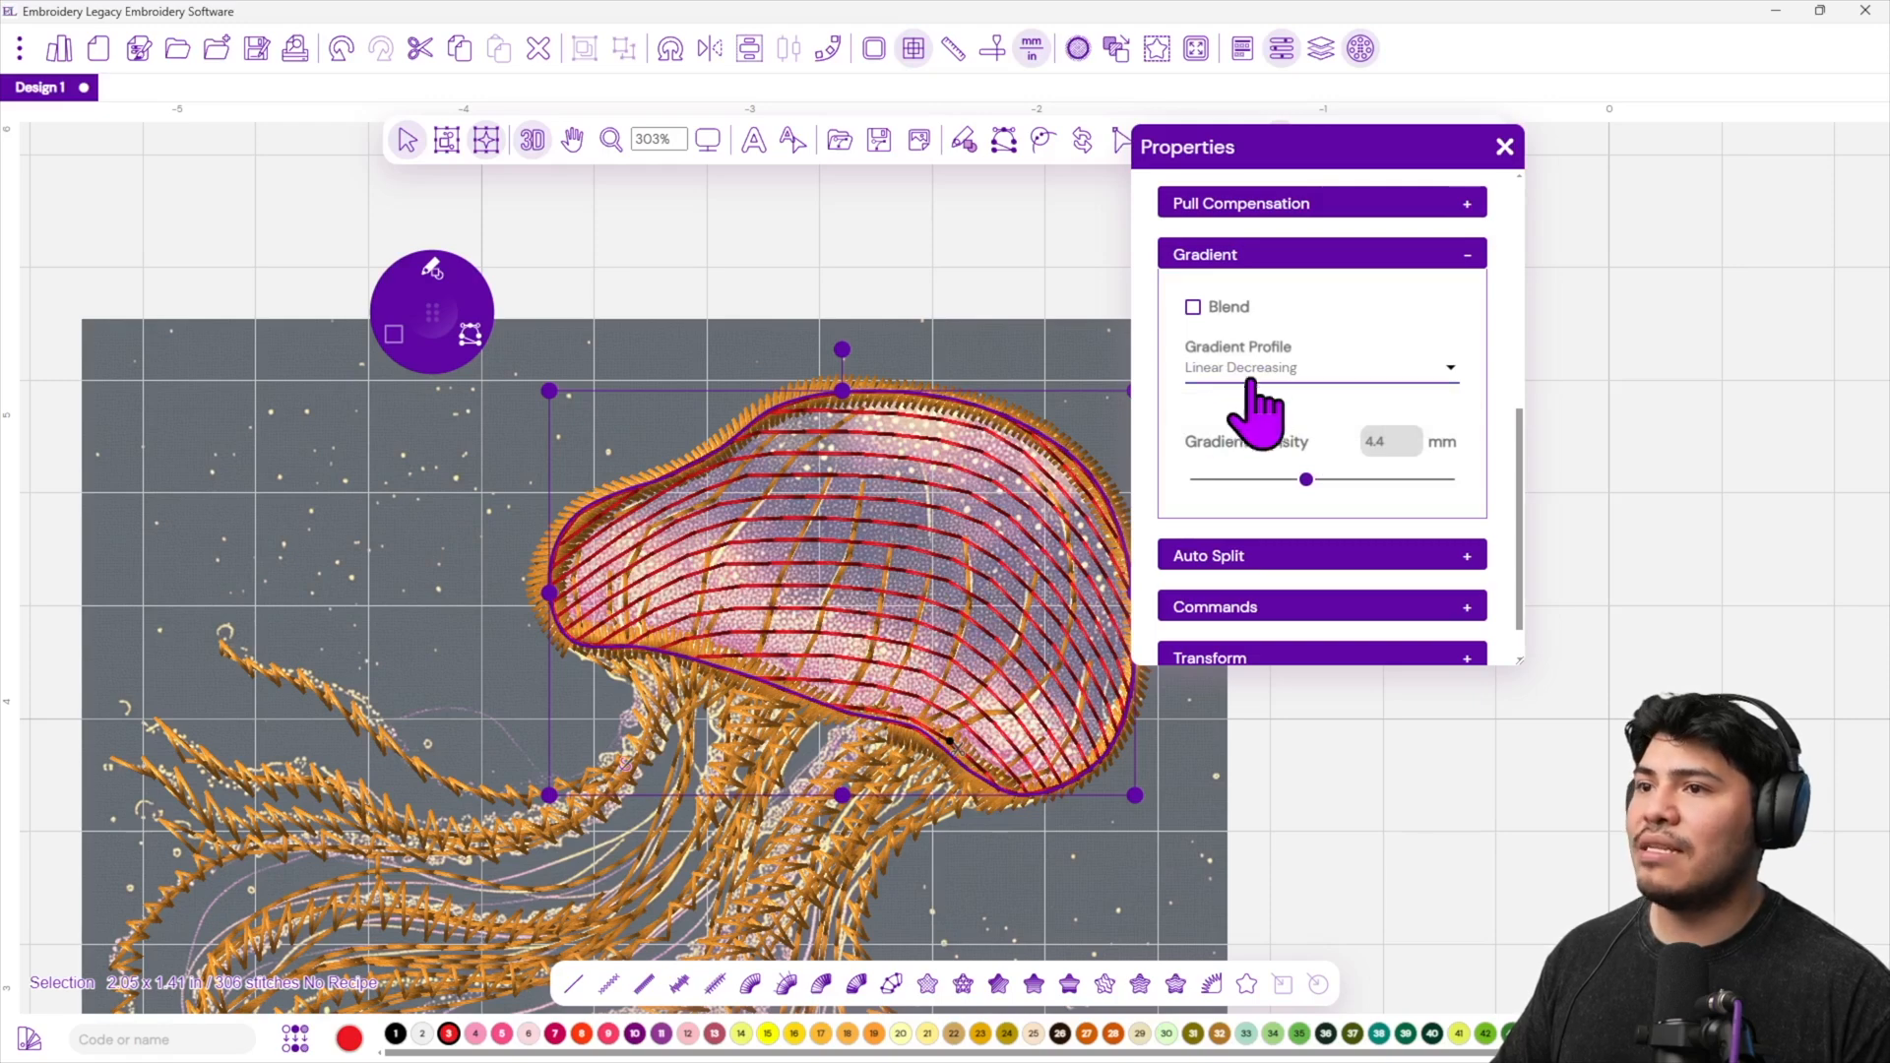
left_click(1252, 379)
left_click(1319, 411)
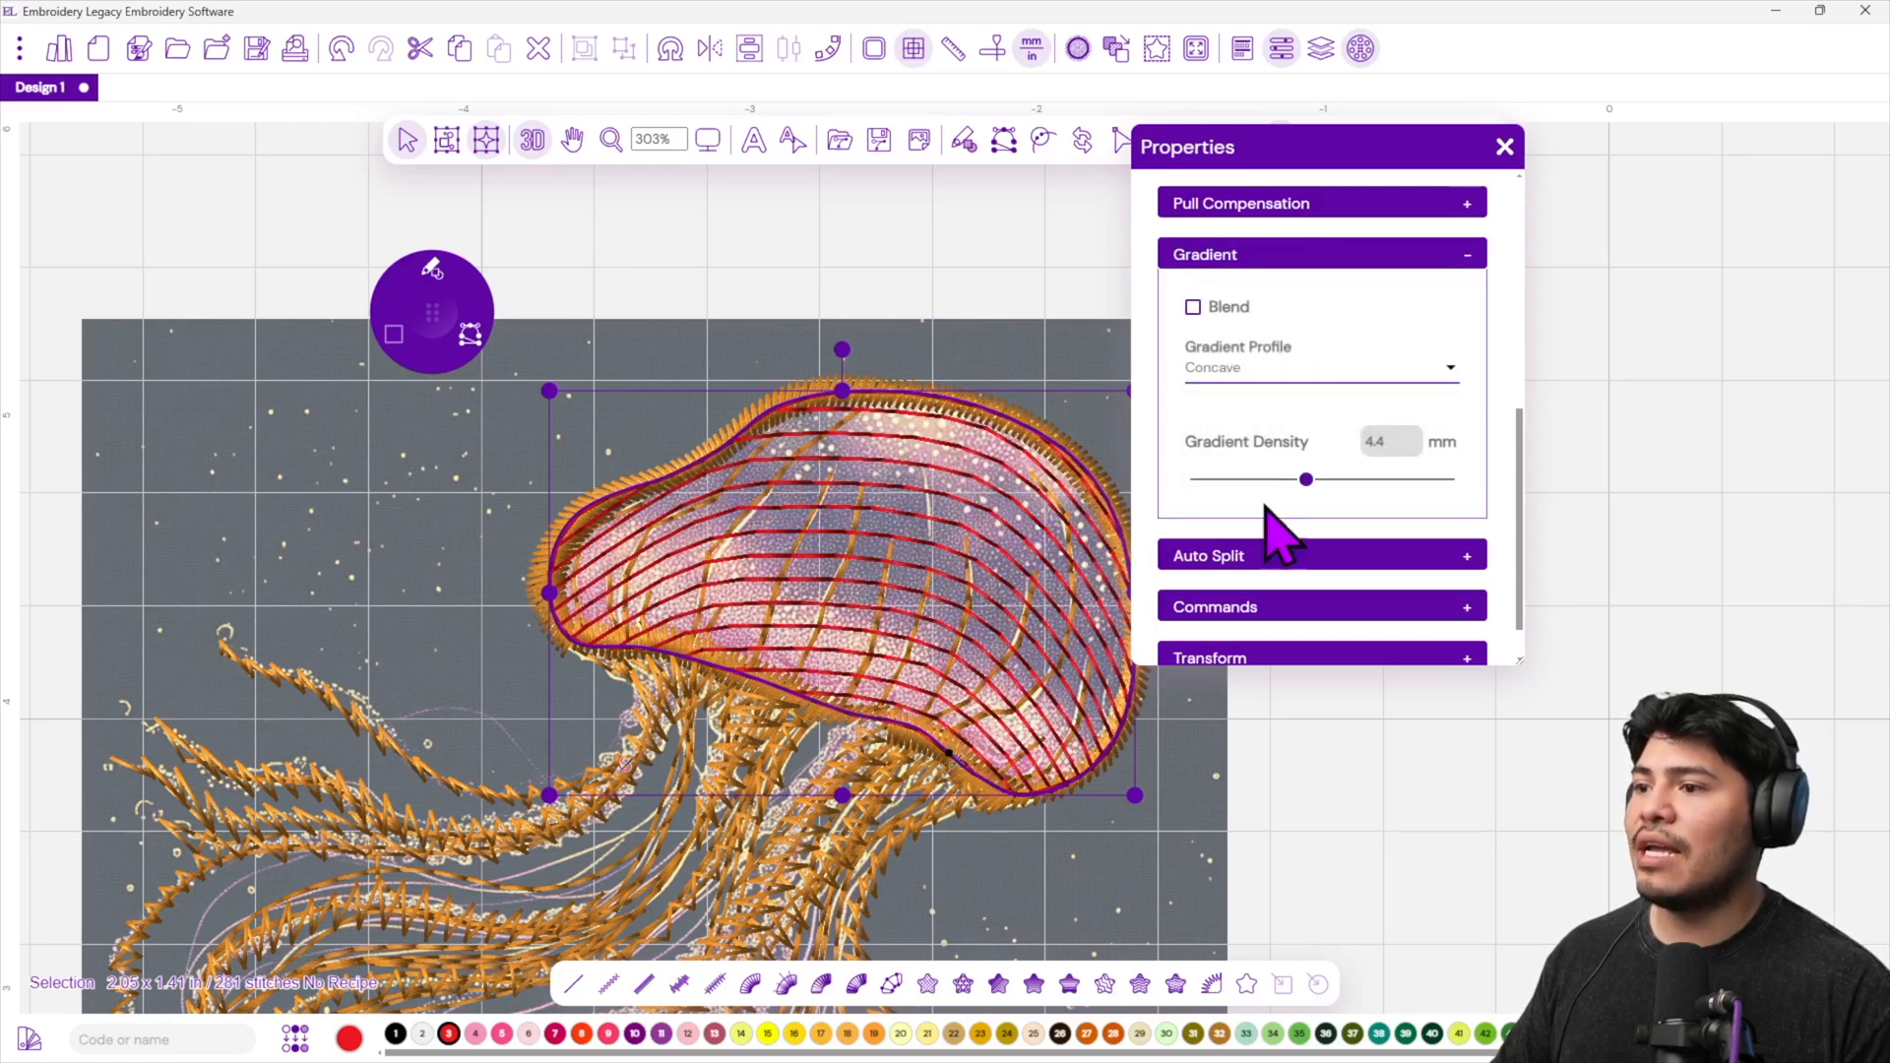
left_click(1304, 374)
left_click(1285, 433)
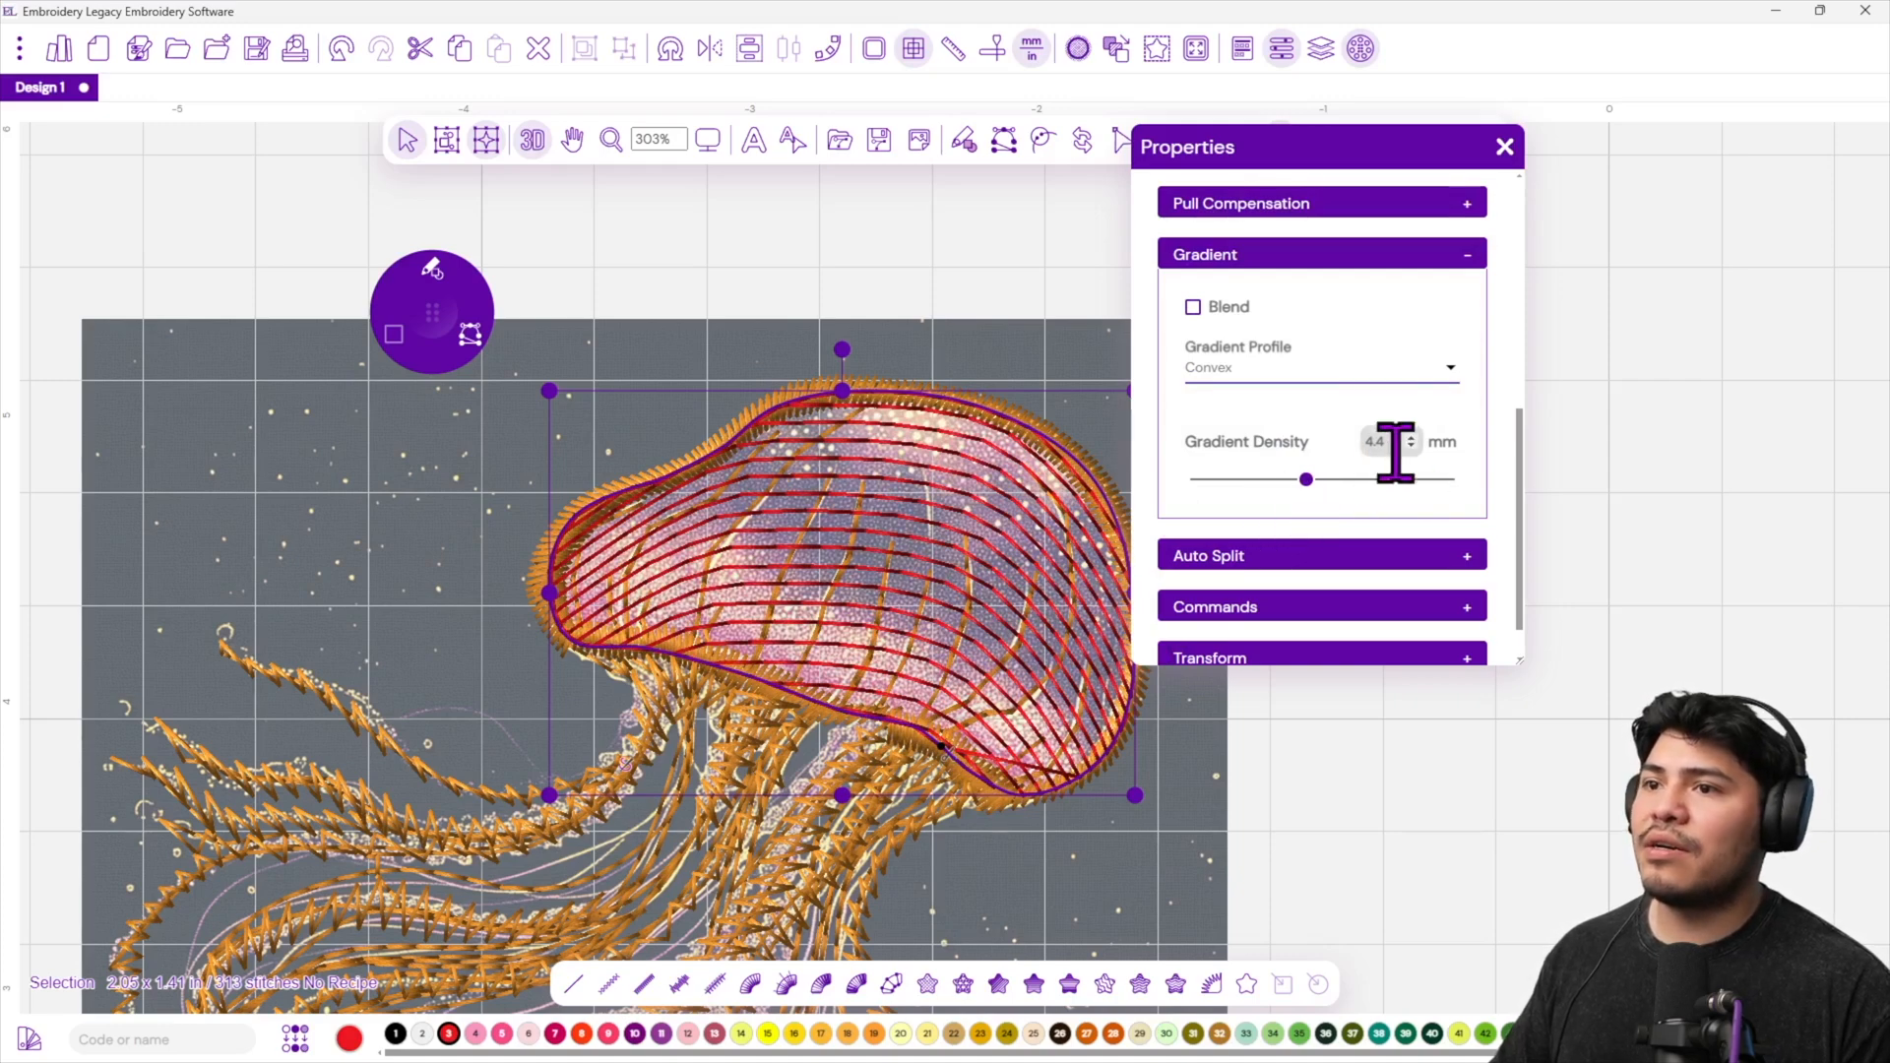
Set the bell fill's gradient density to 1.7 mm, try Linear Decreasing, and set the gradient profile to Linear Increasing.
left_click_drag(1306, 479, 1239, 481)
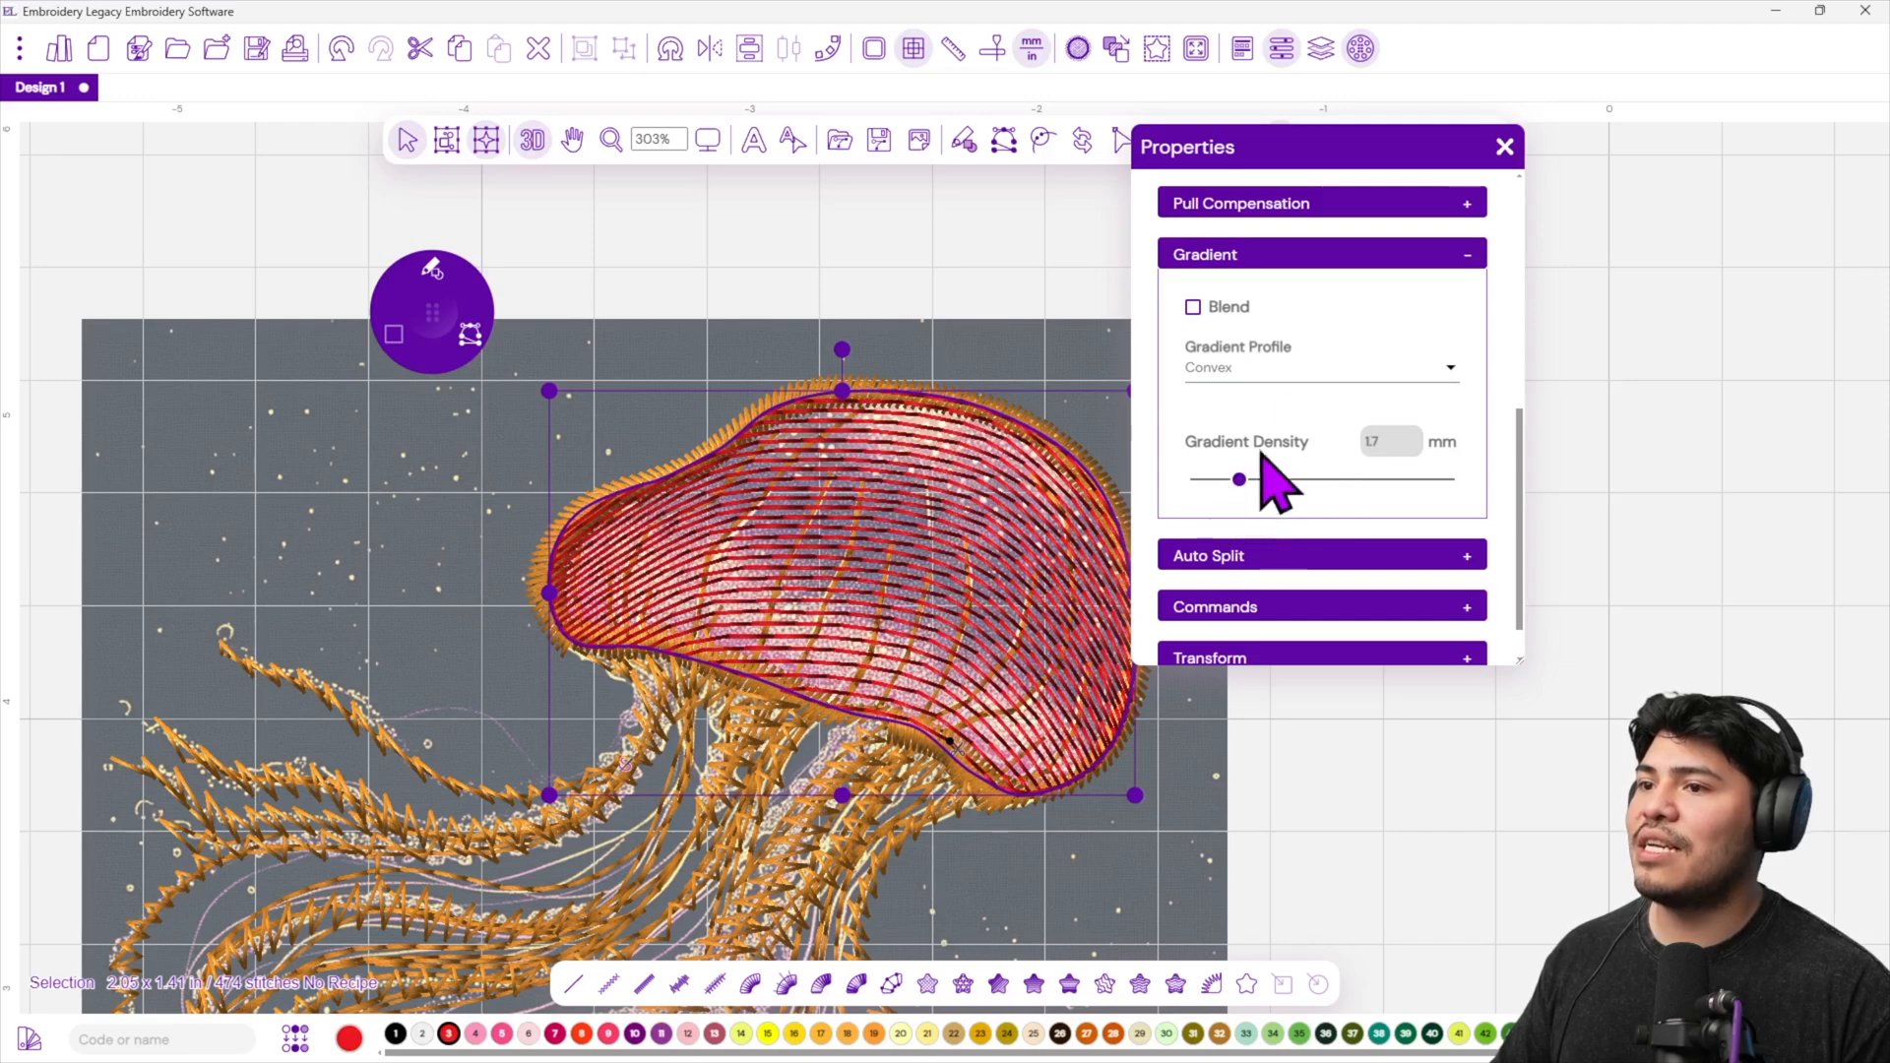
left_click(1271, 370)
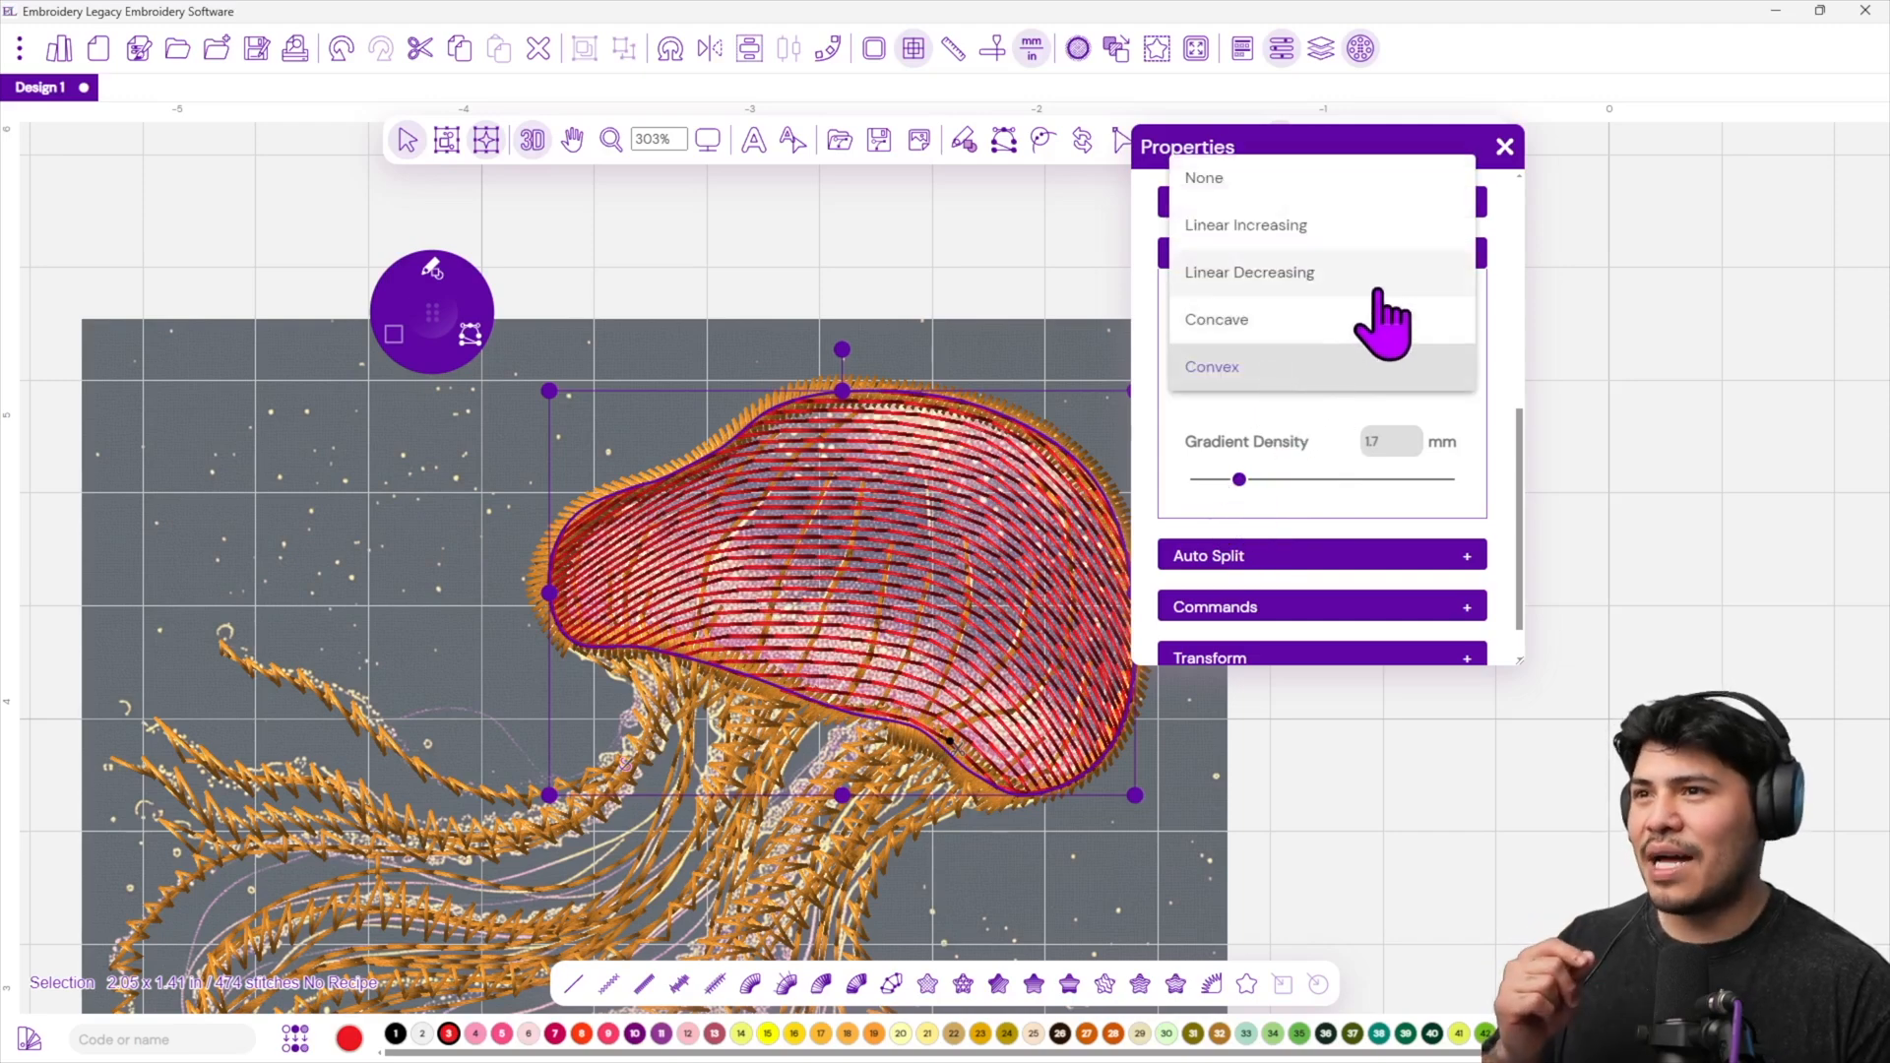
left_click(1377, 285)
left_click(1287, 371)
left_click(1305, 327)
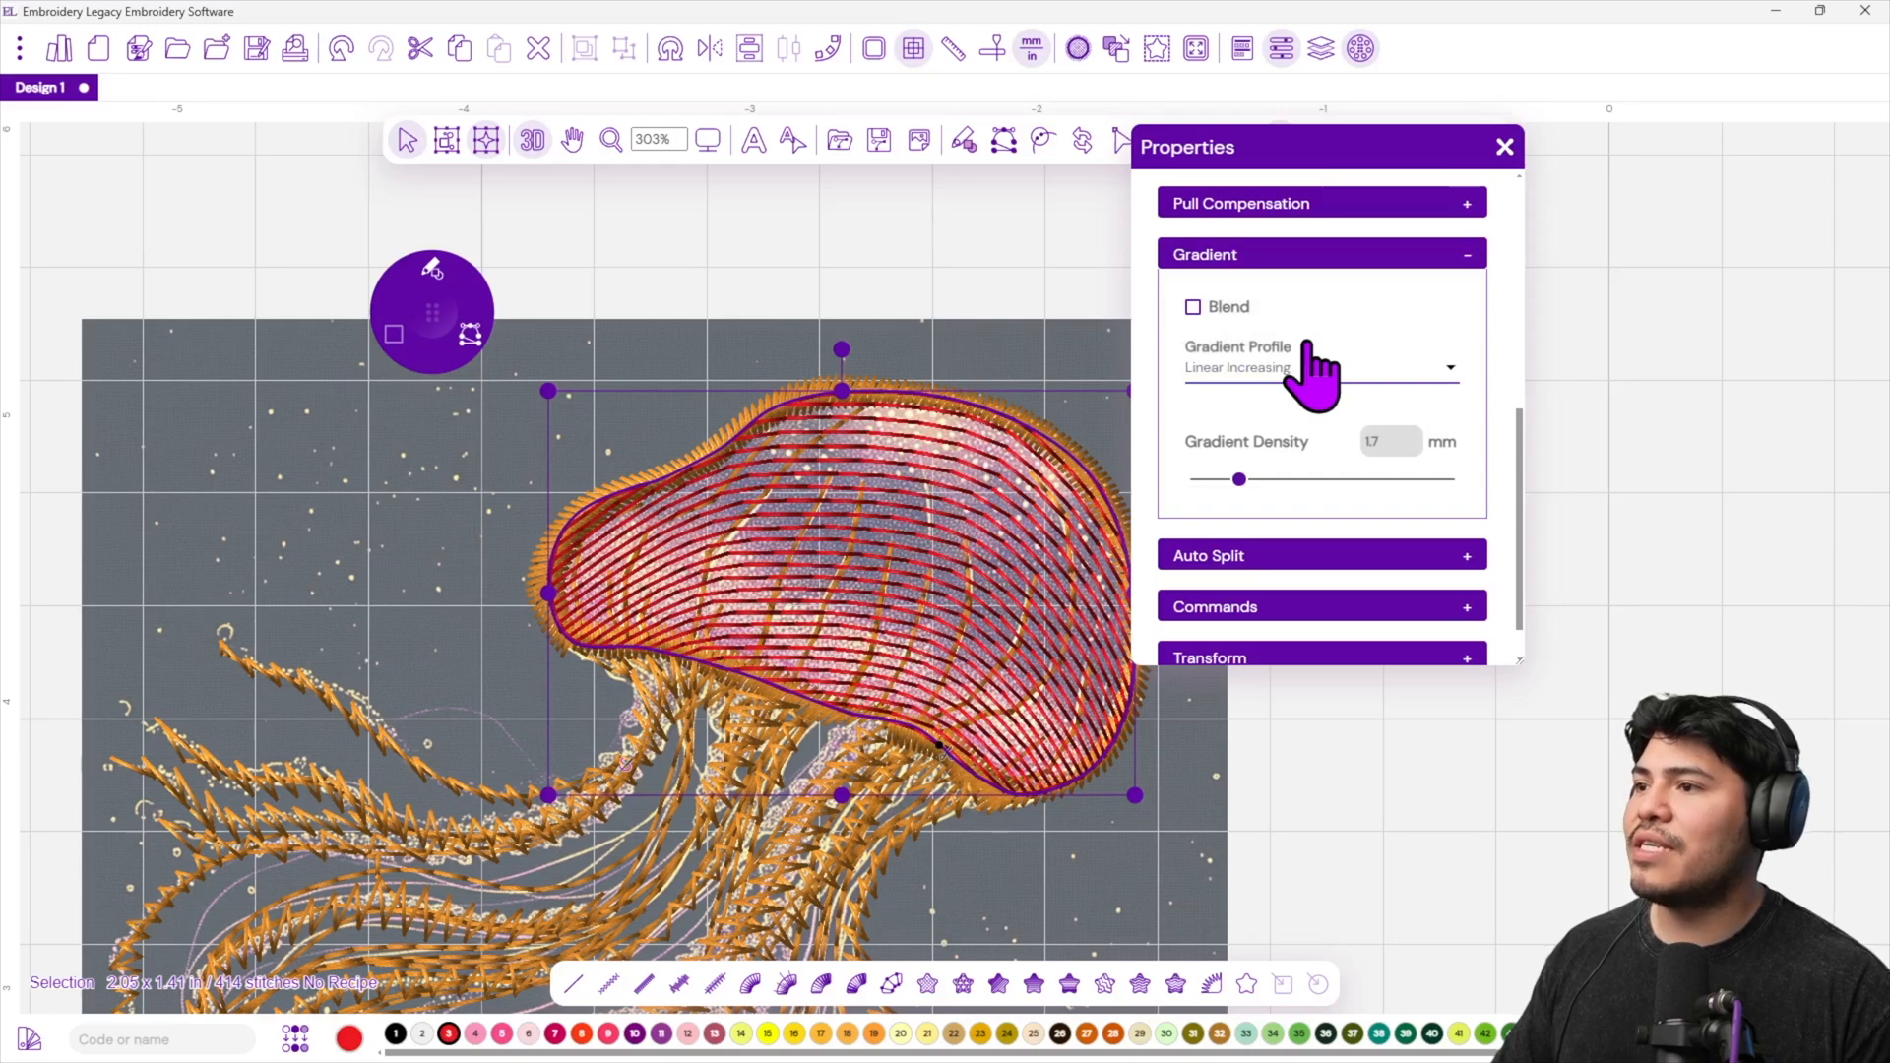
Set the red bell fill's density to 8 mm, close its properties and deselect it.
scroll(1319, 369, "up", 5)
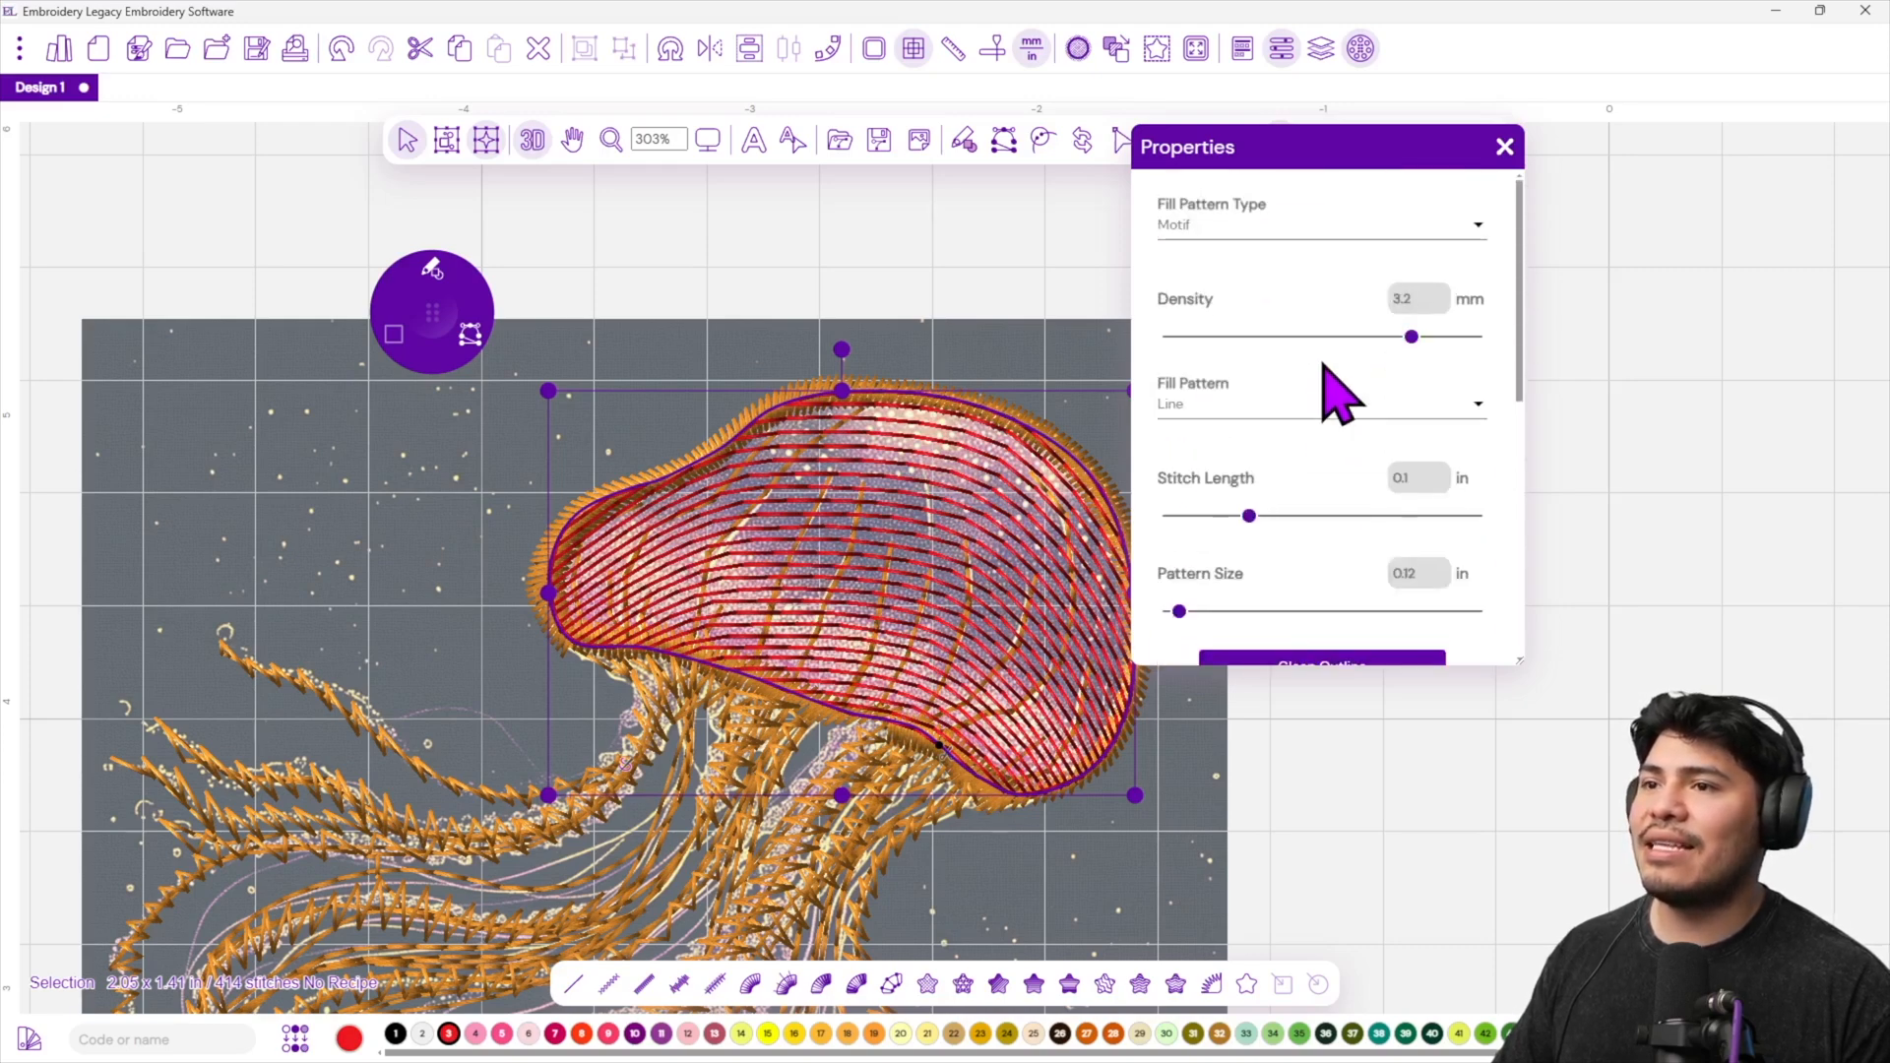
left_click_drag(1410, 334, 1472, 337)
double_click(1417, 299)
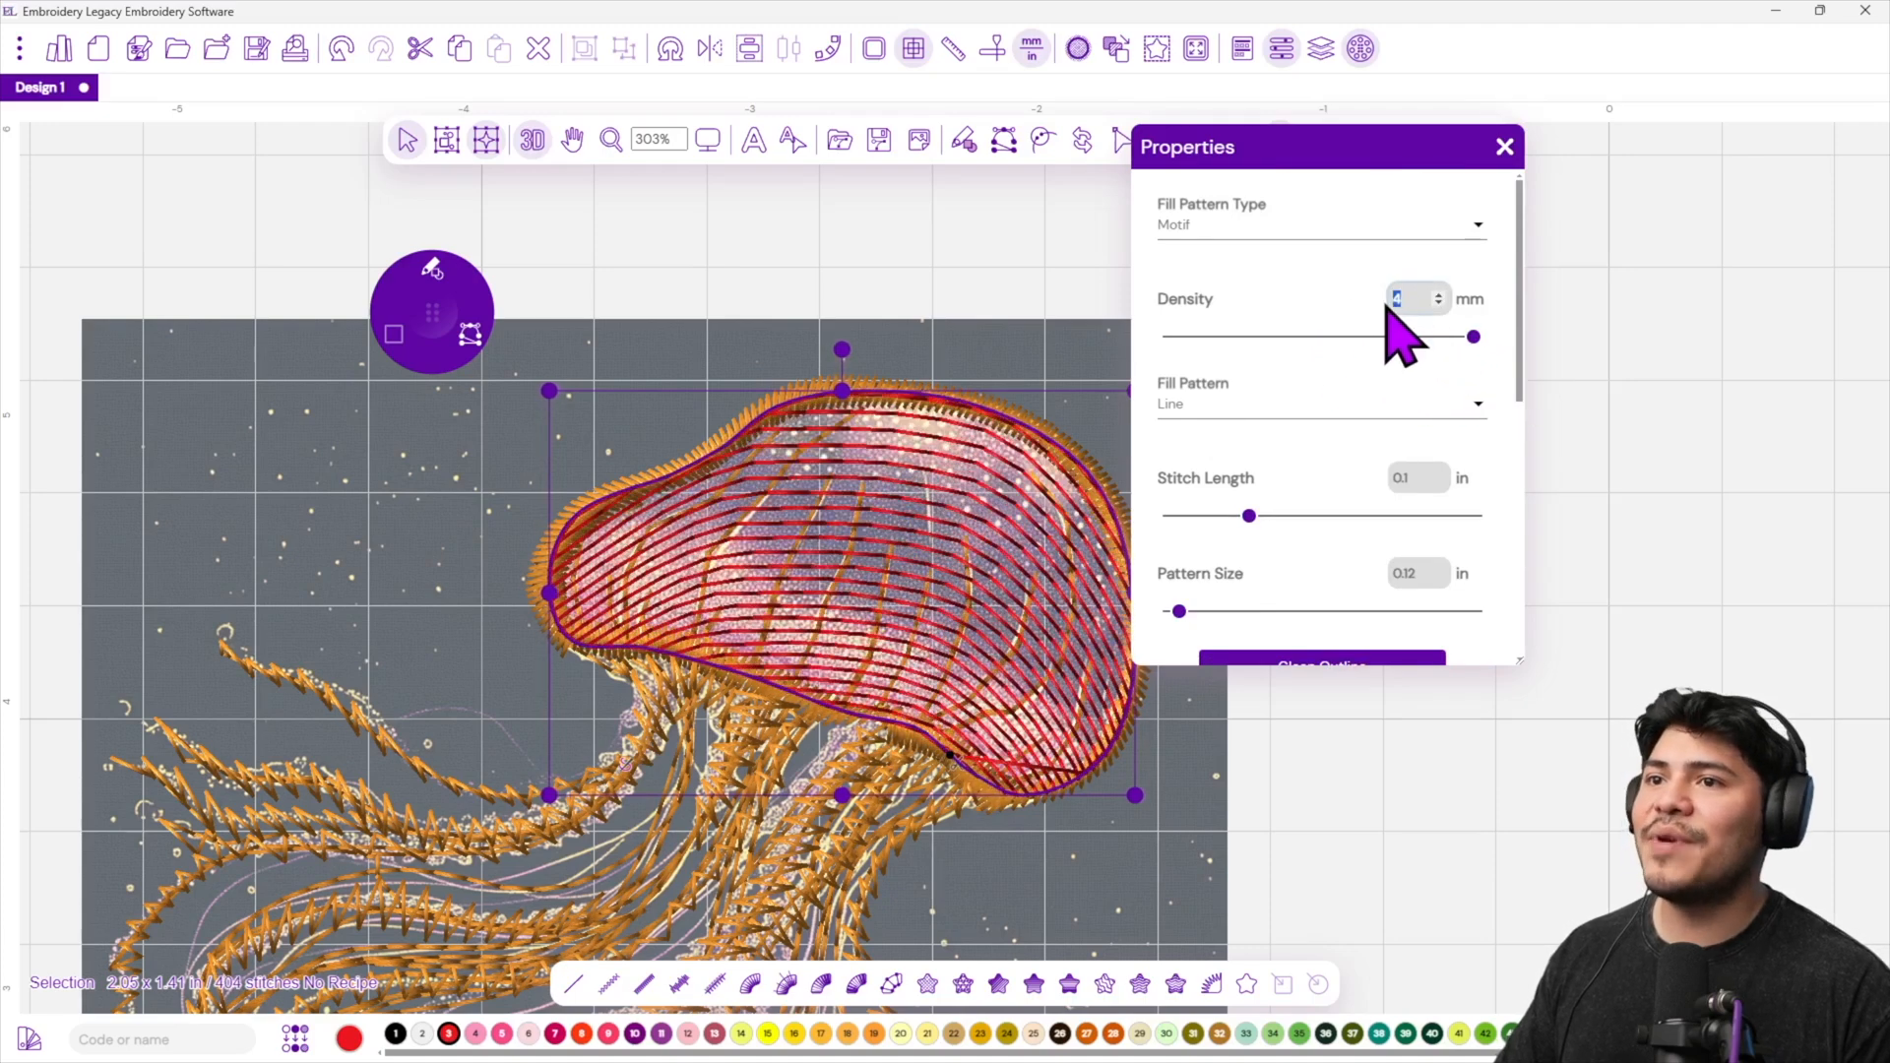
type("8")
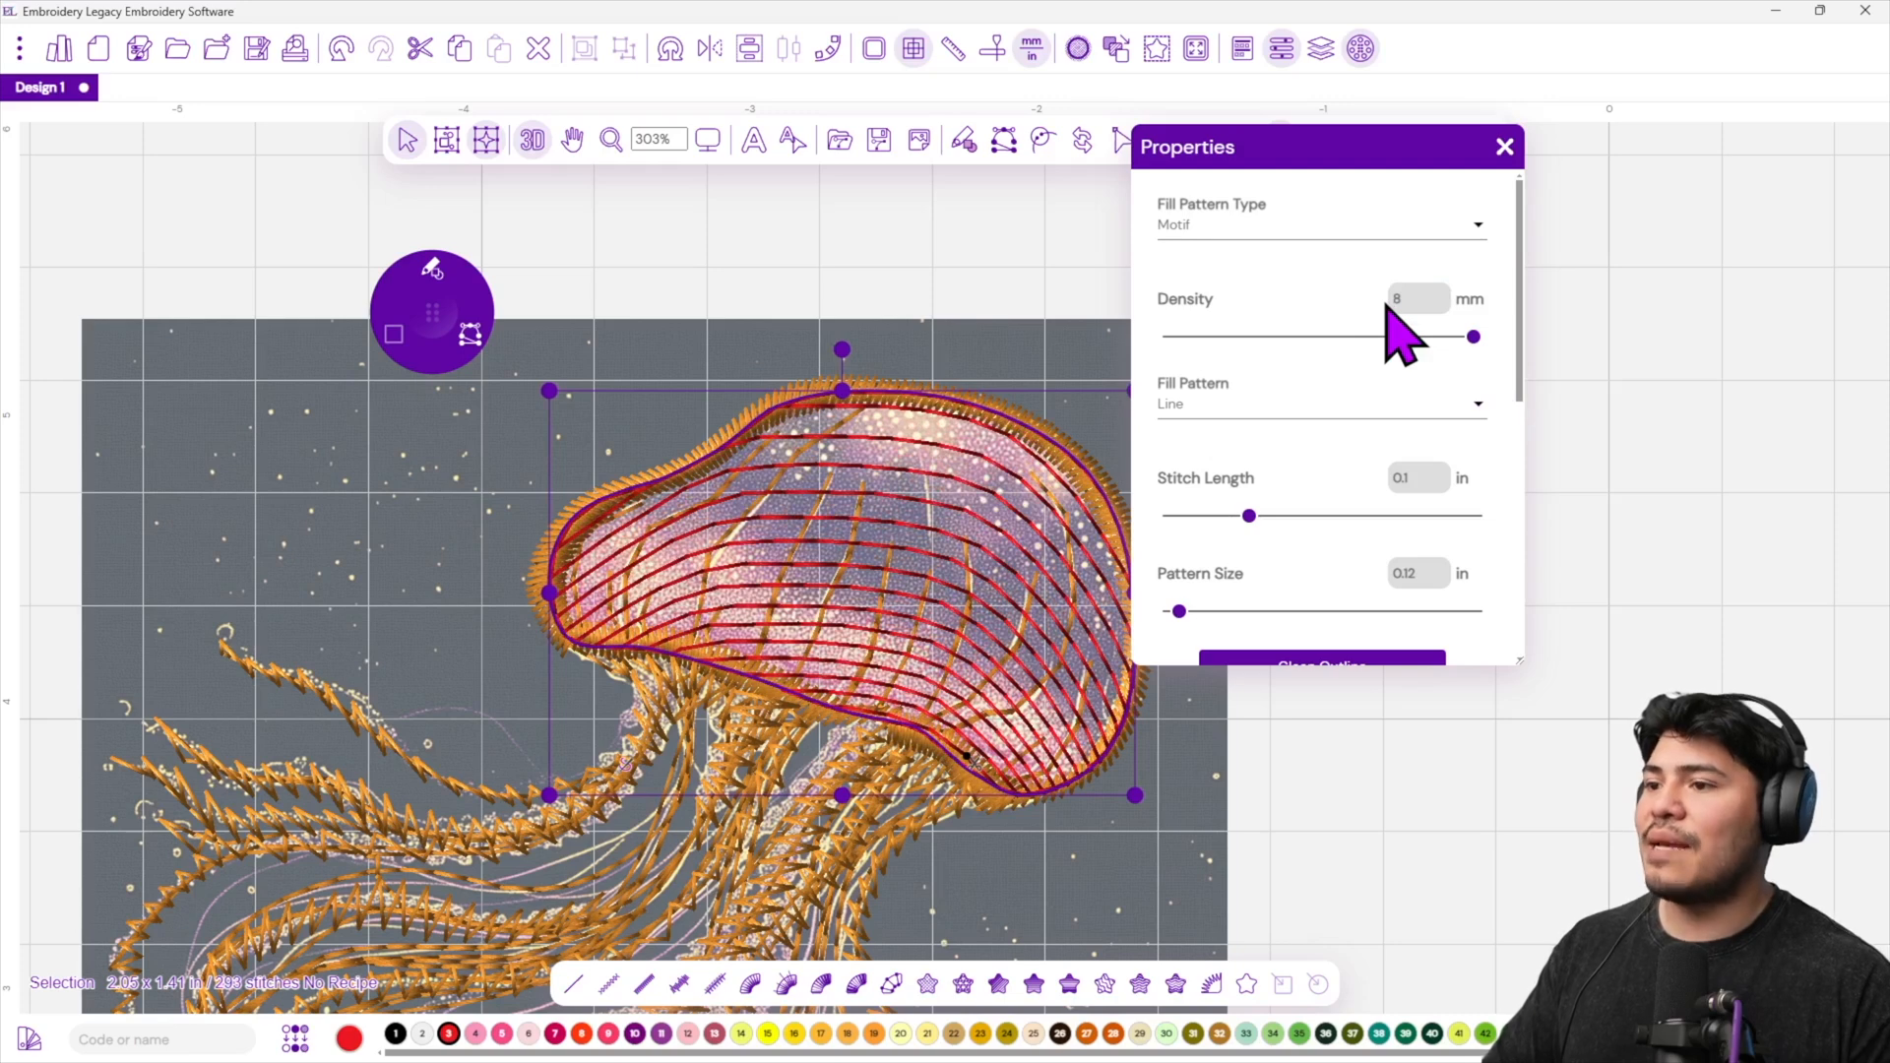
scroll(1308, 521, "down", 1)
scroll(1295, 509, "down", 5)
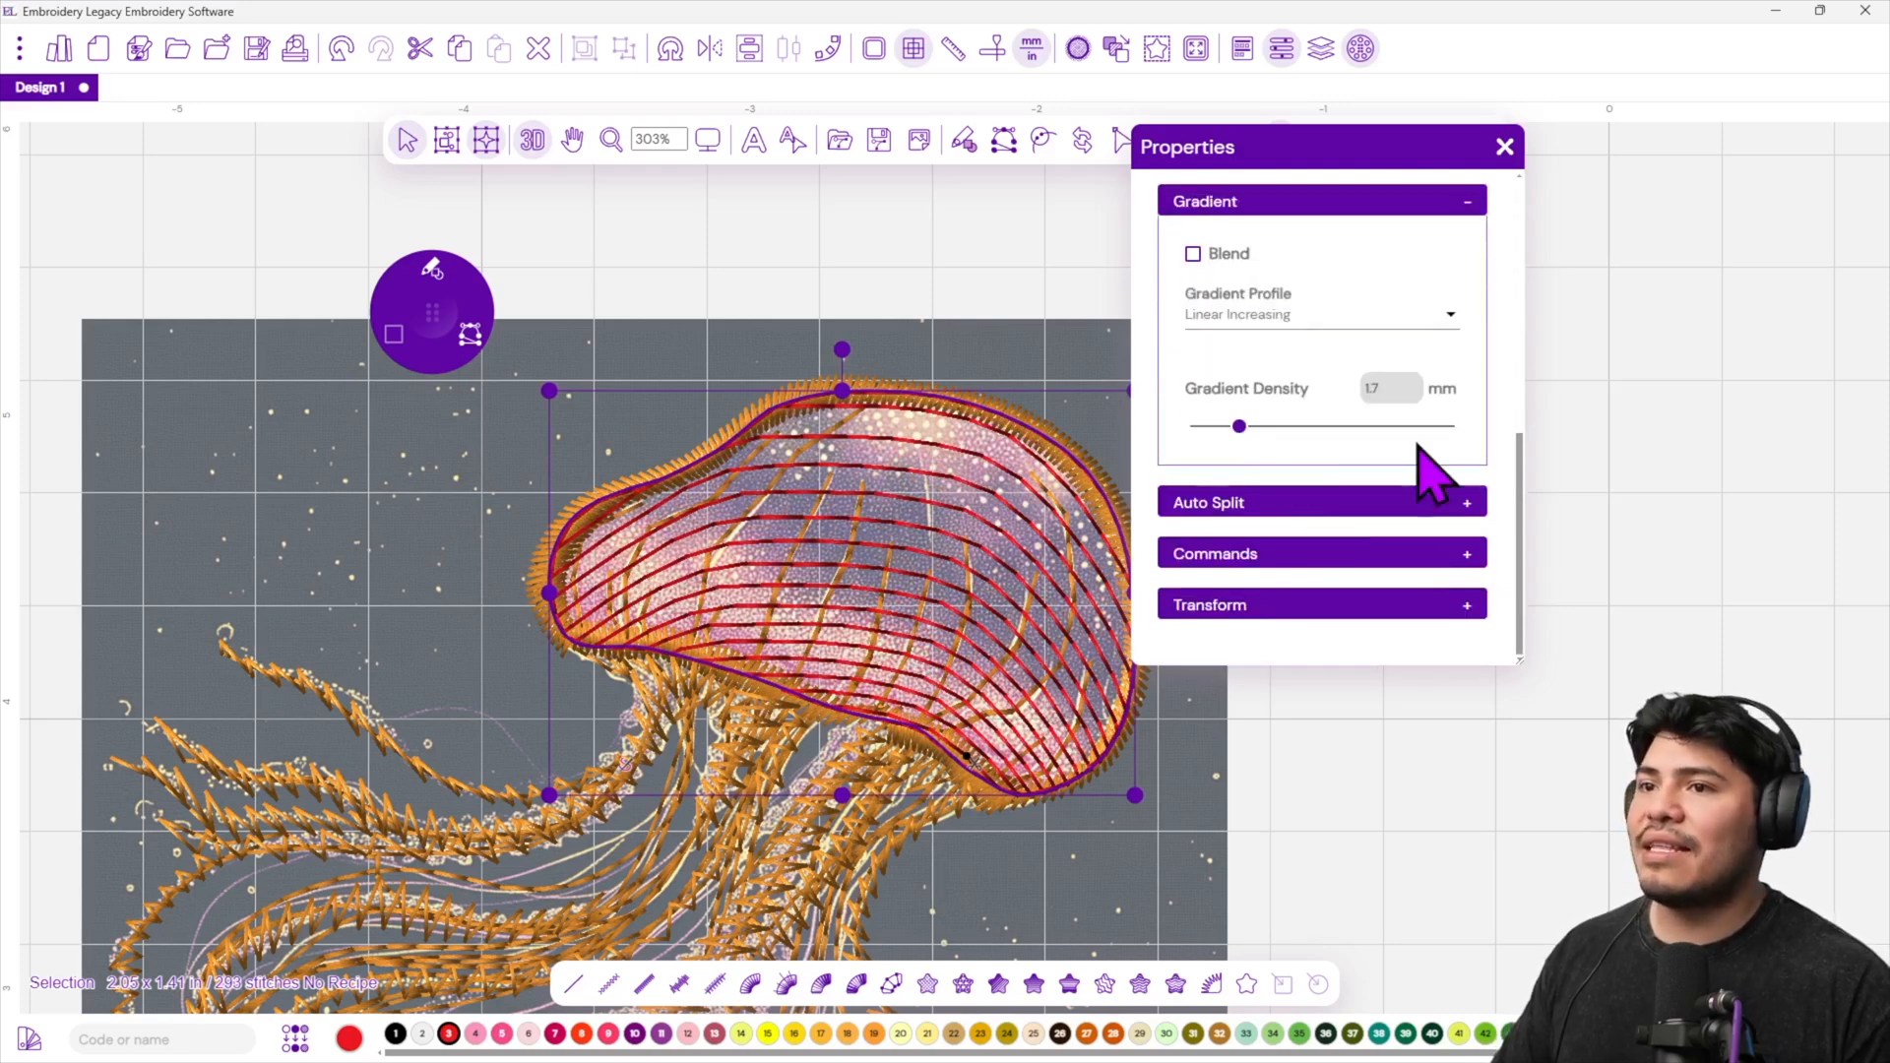
left_click(1504, 147)
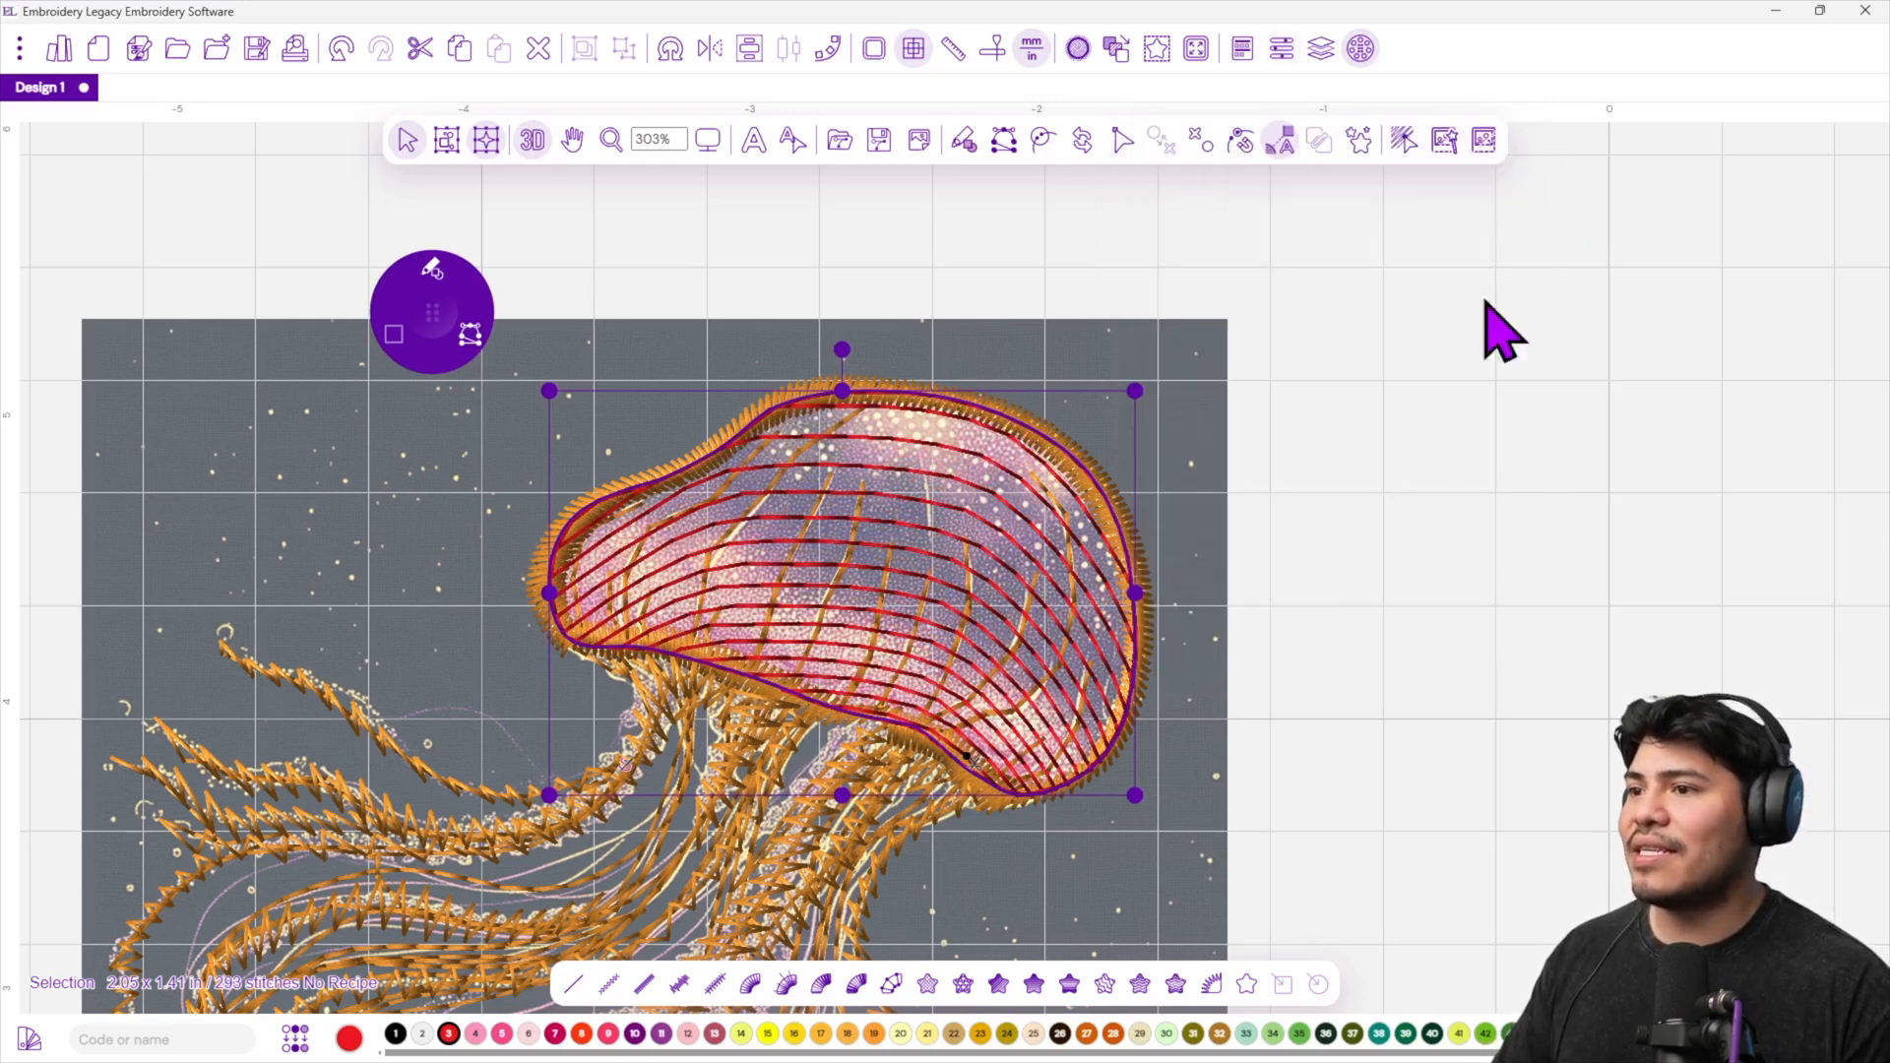
left_click(1485, 304)
Reposition the tool wheel beside the bell and choose the Classic Satin brush with its first satin stitch style.
scroll(967, 822, "up", 1)
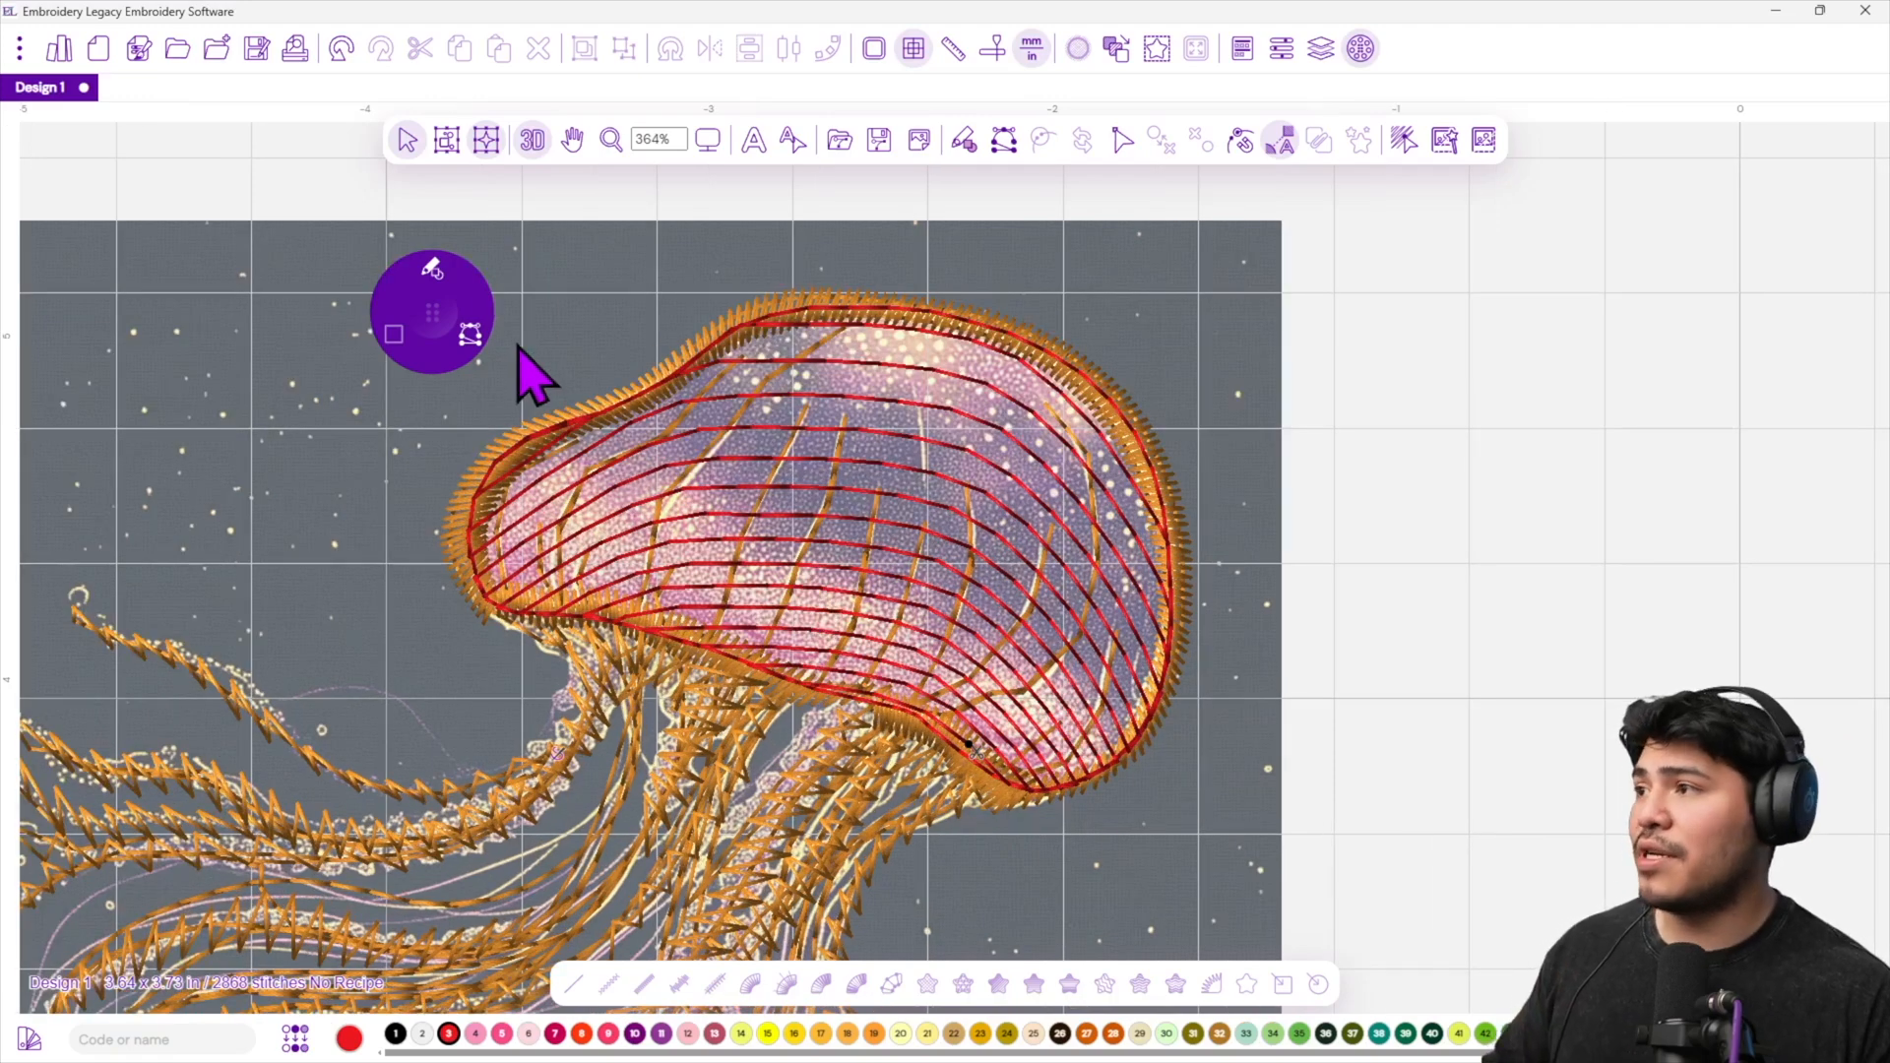
left_click_drag(437, 330, 1300, 614)
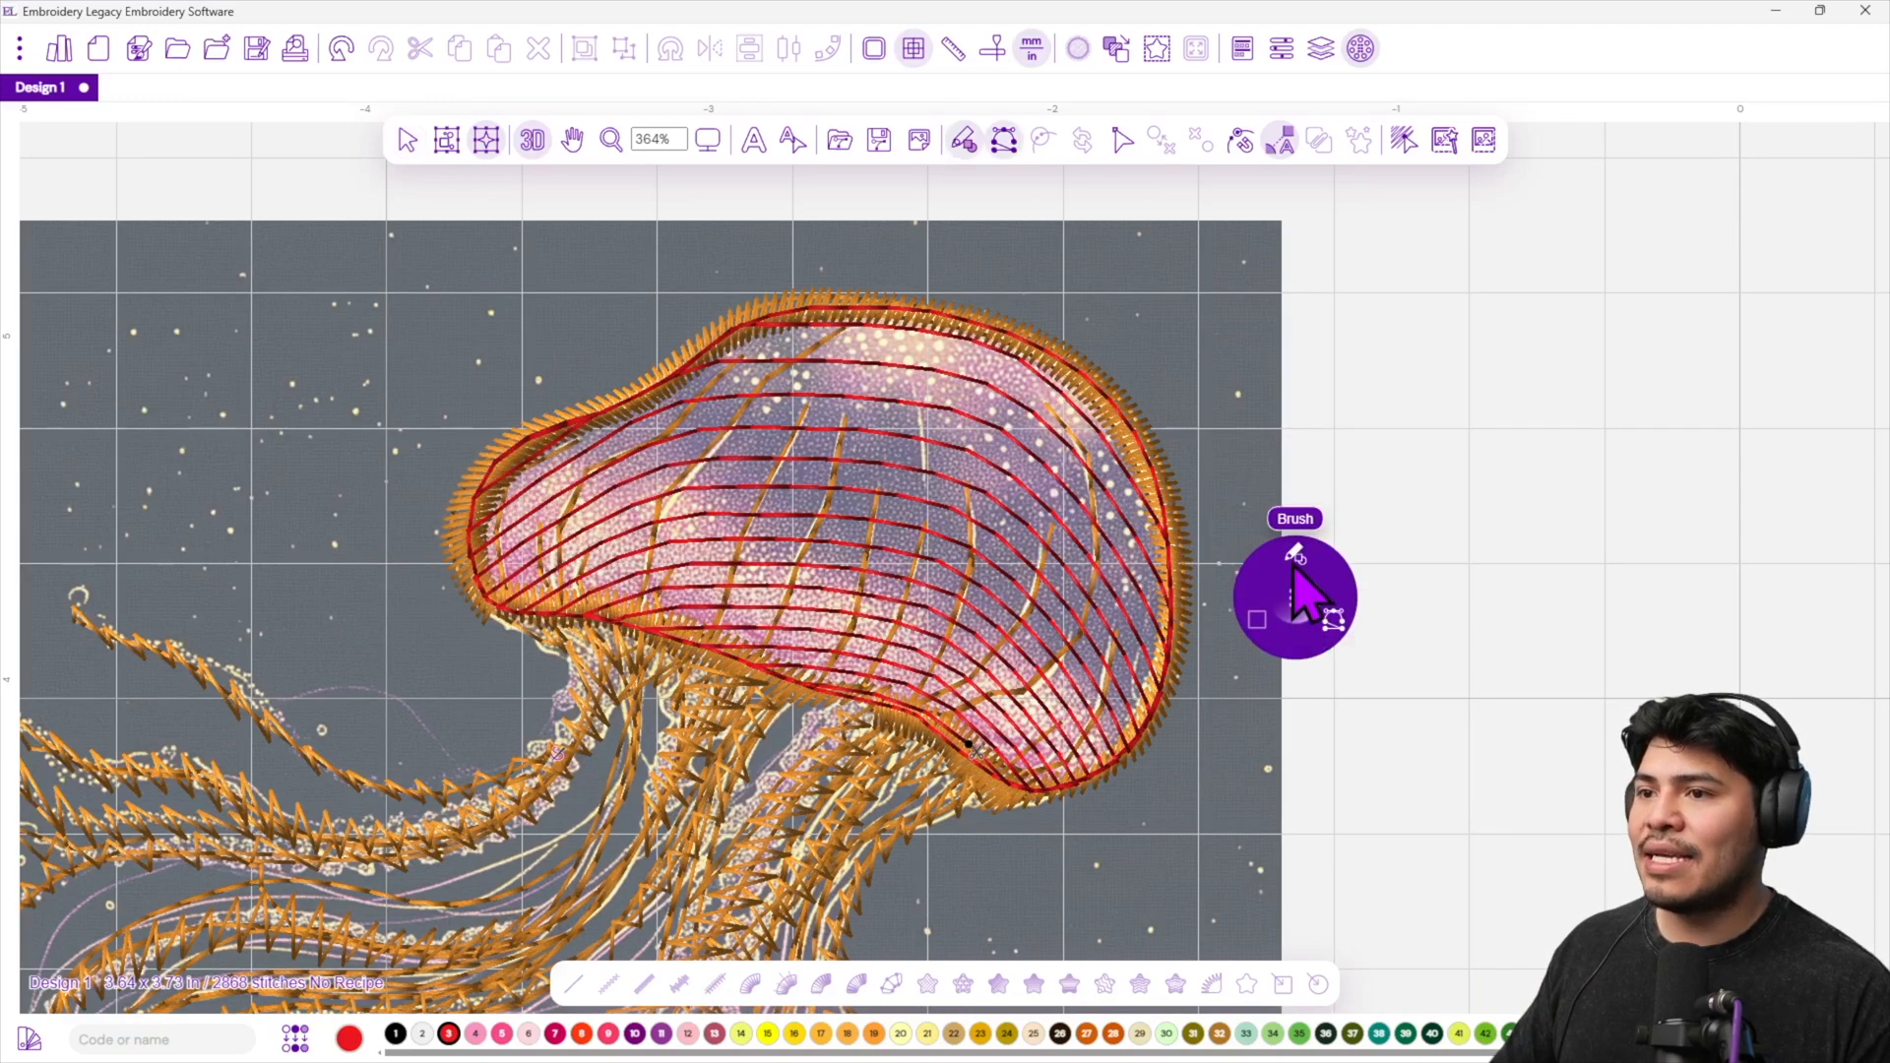
left_click(1295, 565)
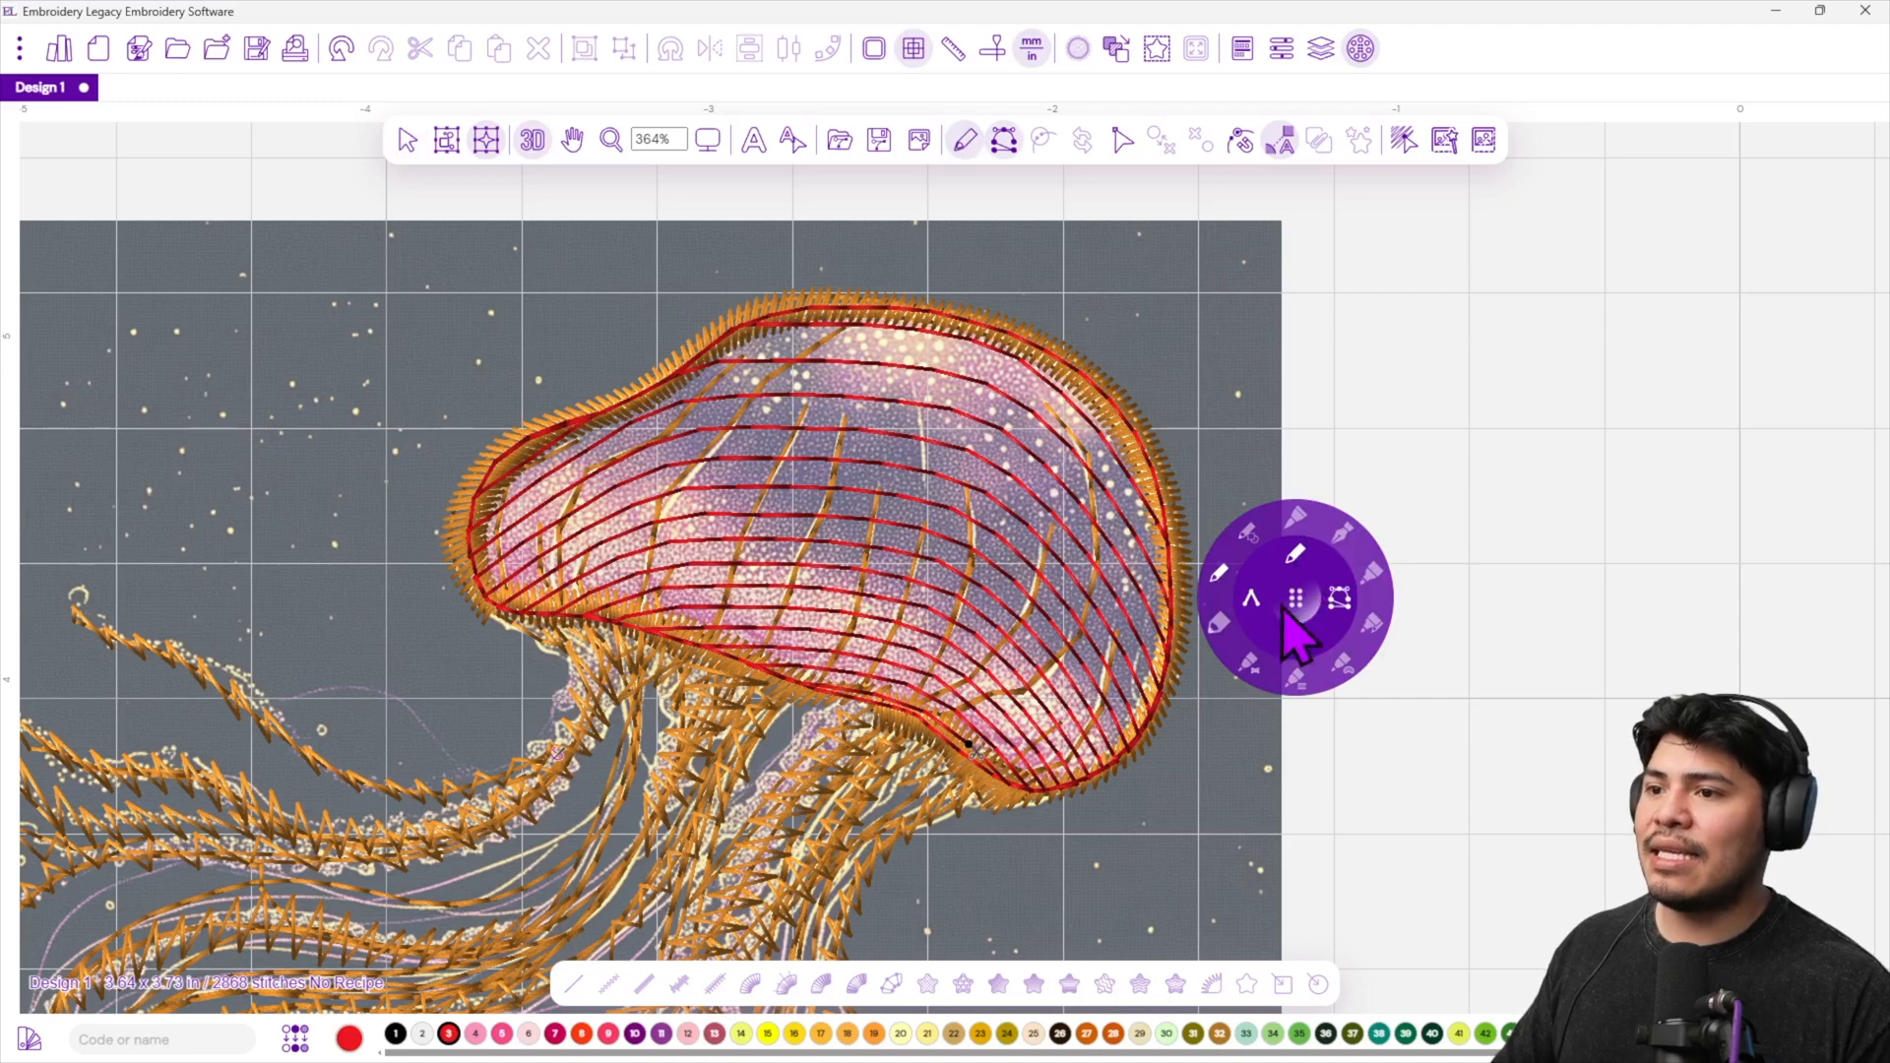
left_click(1250, 663)
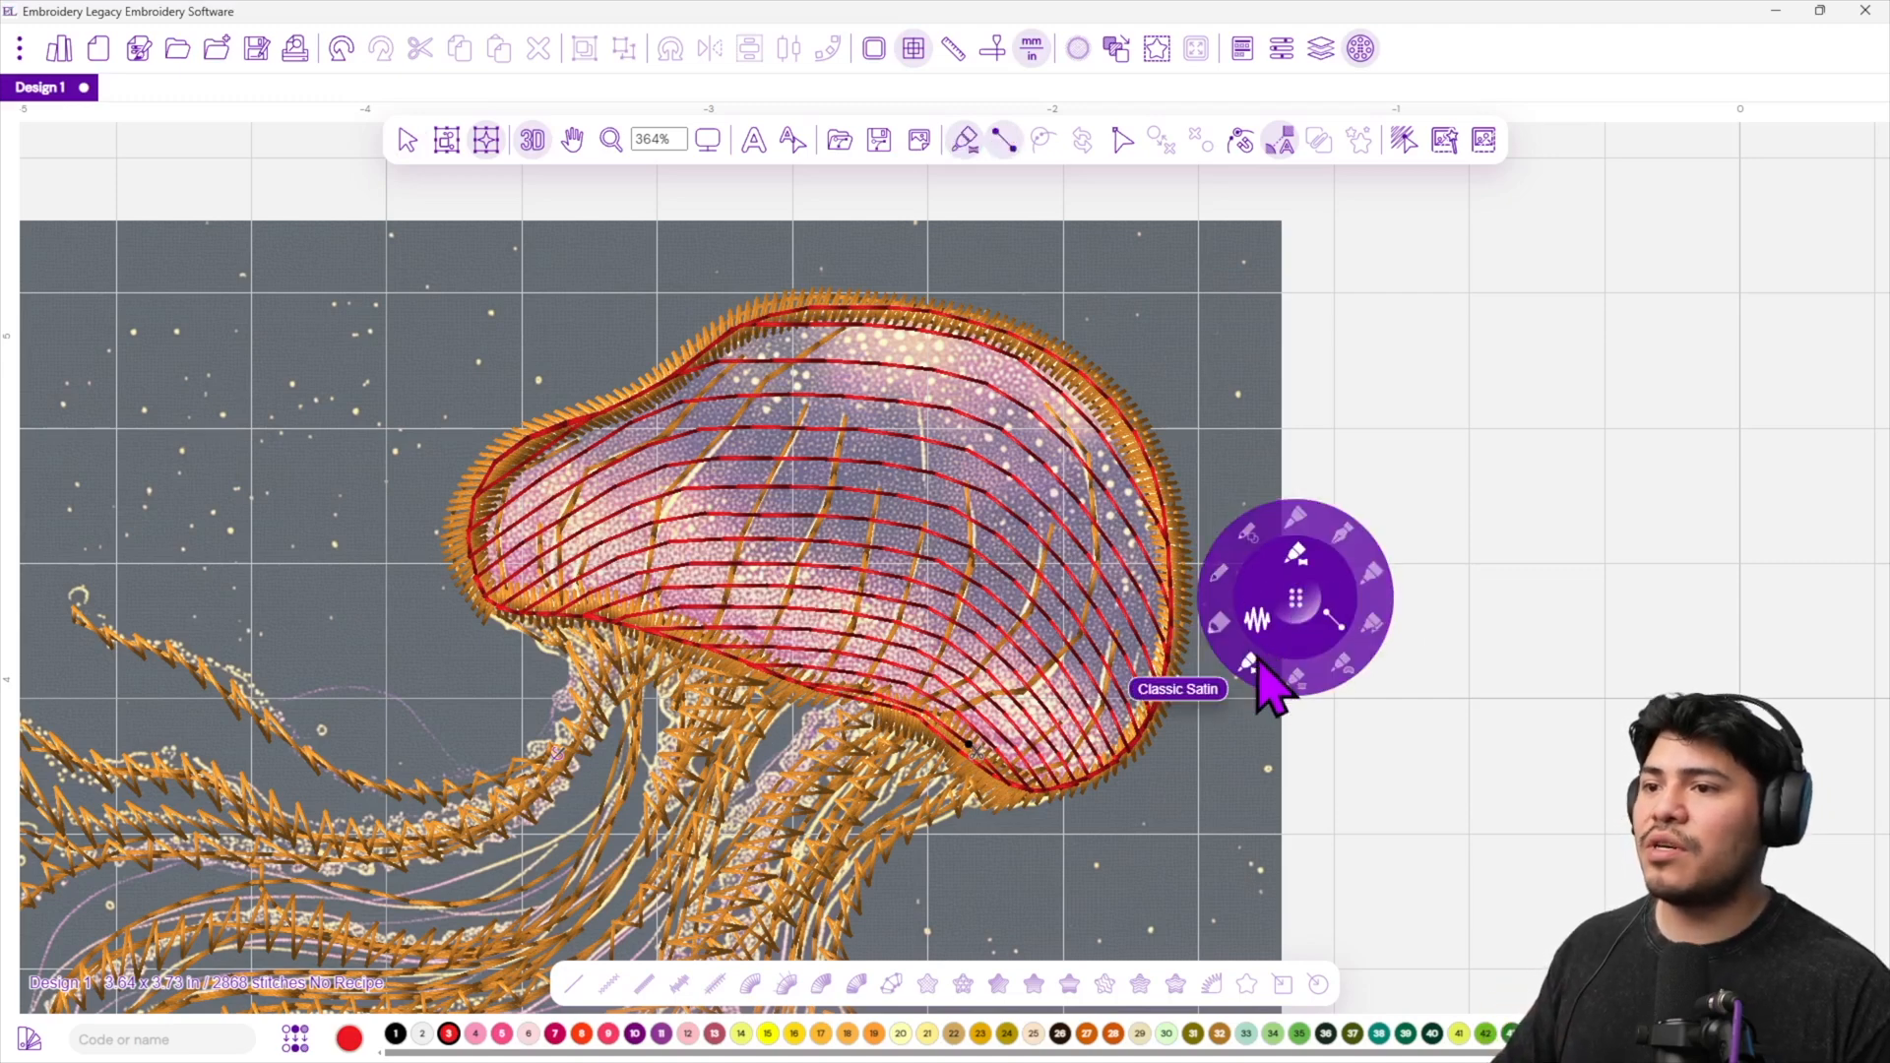
left_click(1254, 669)
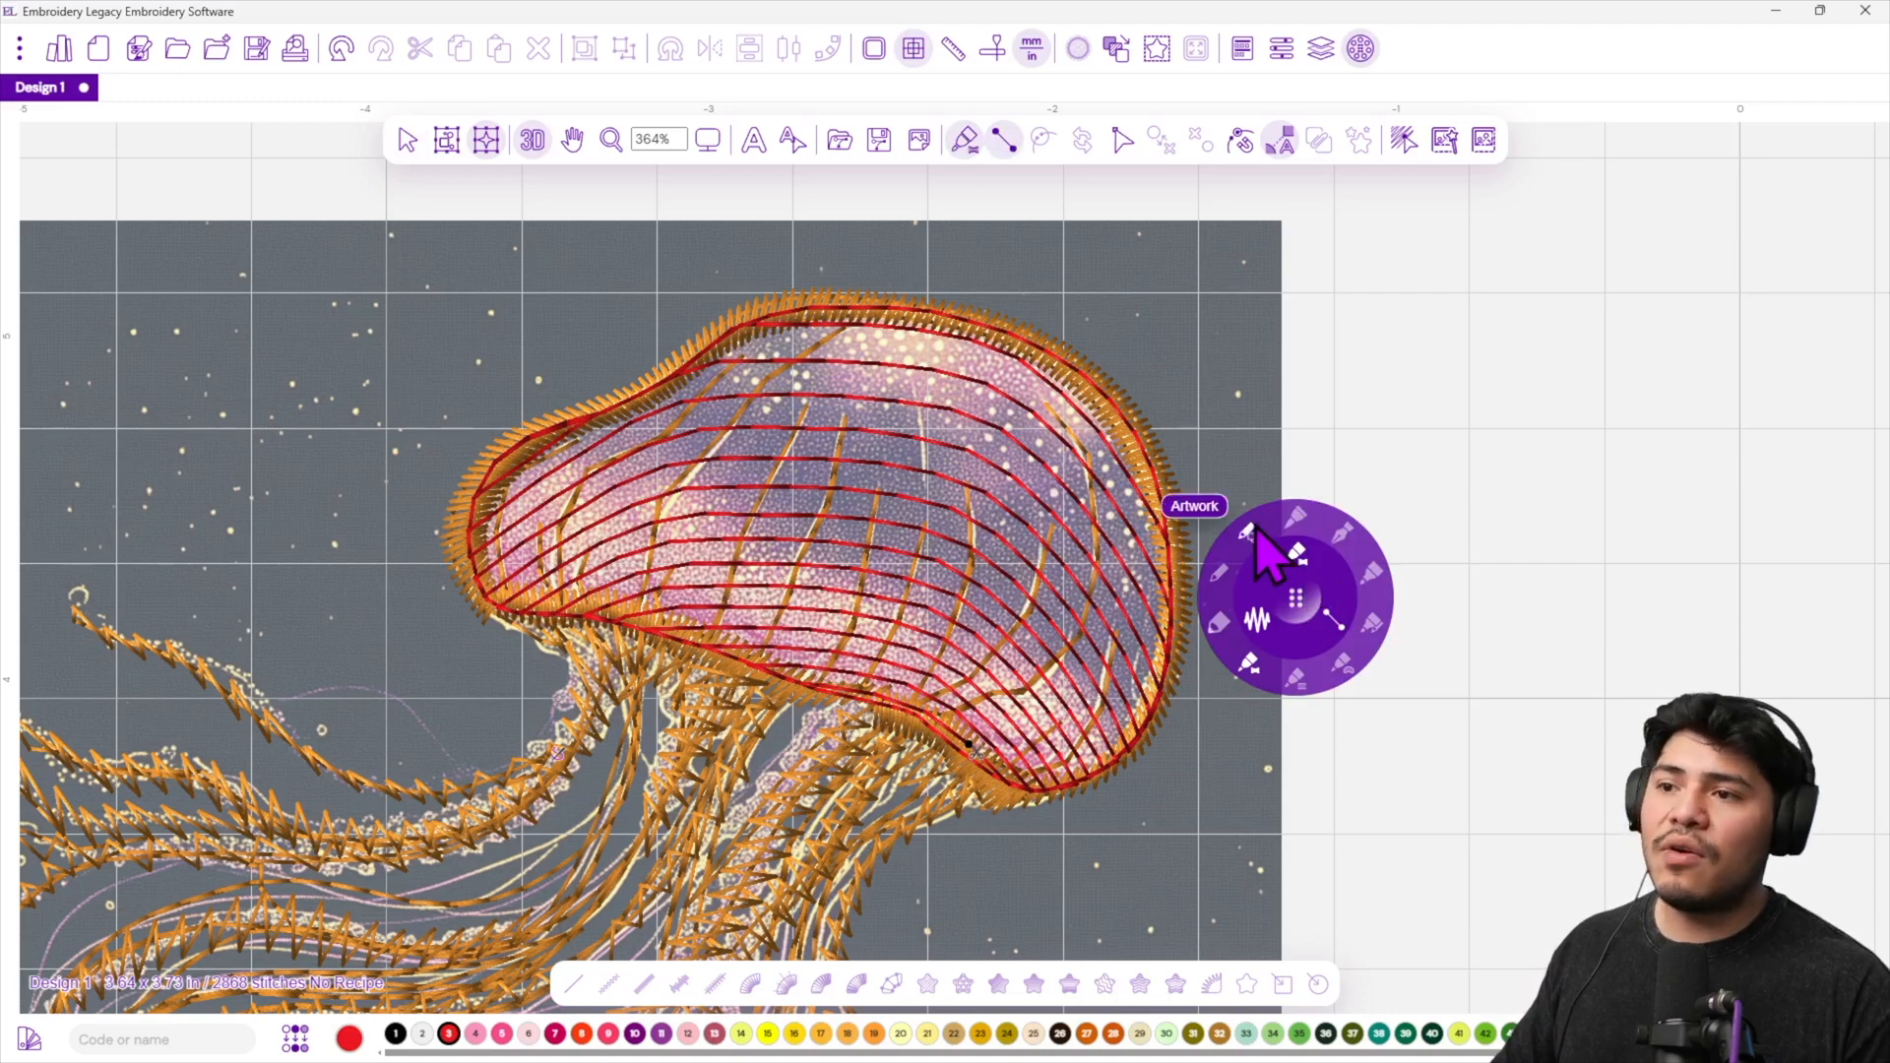
left_click(1247, 663)
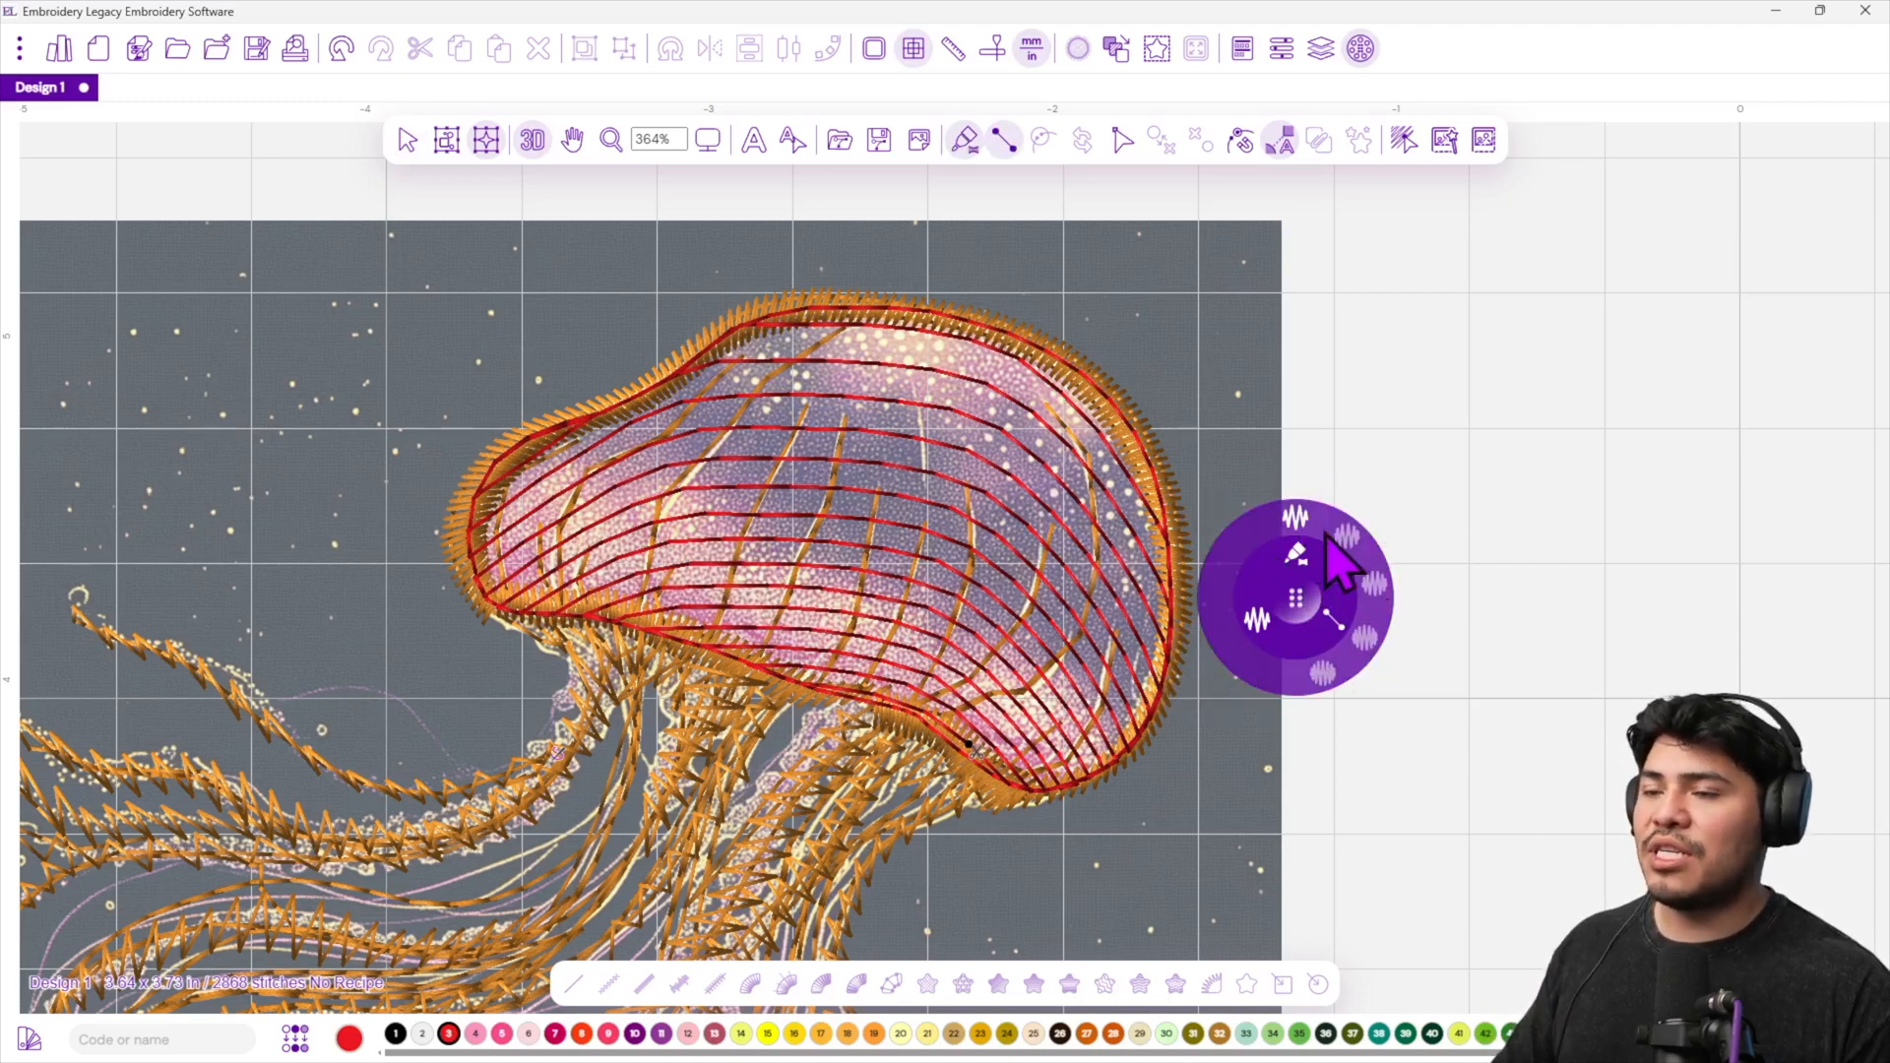
left_click(1299, 519)
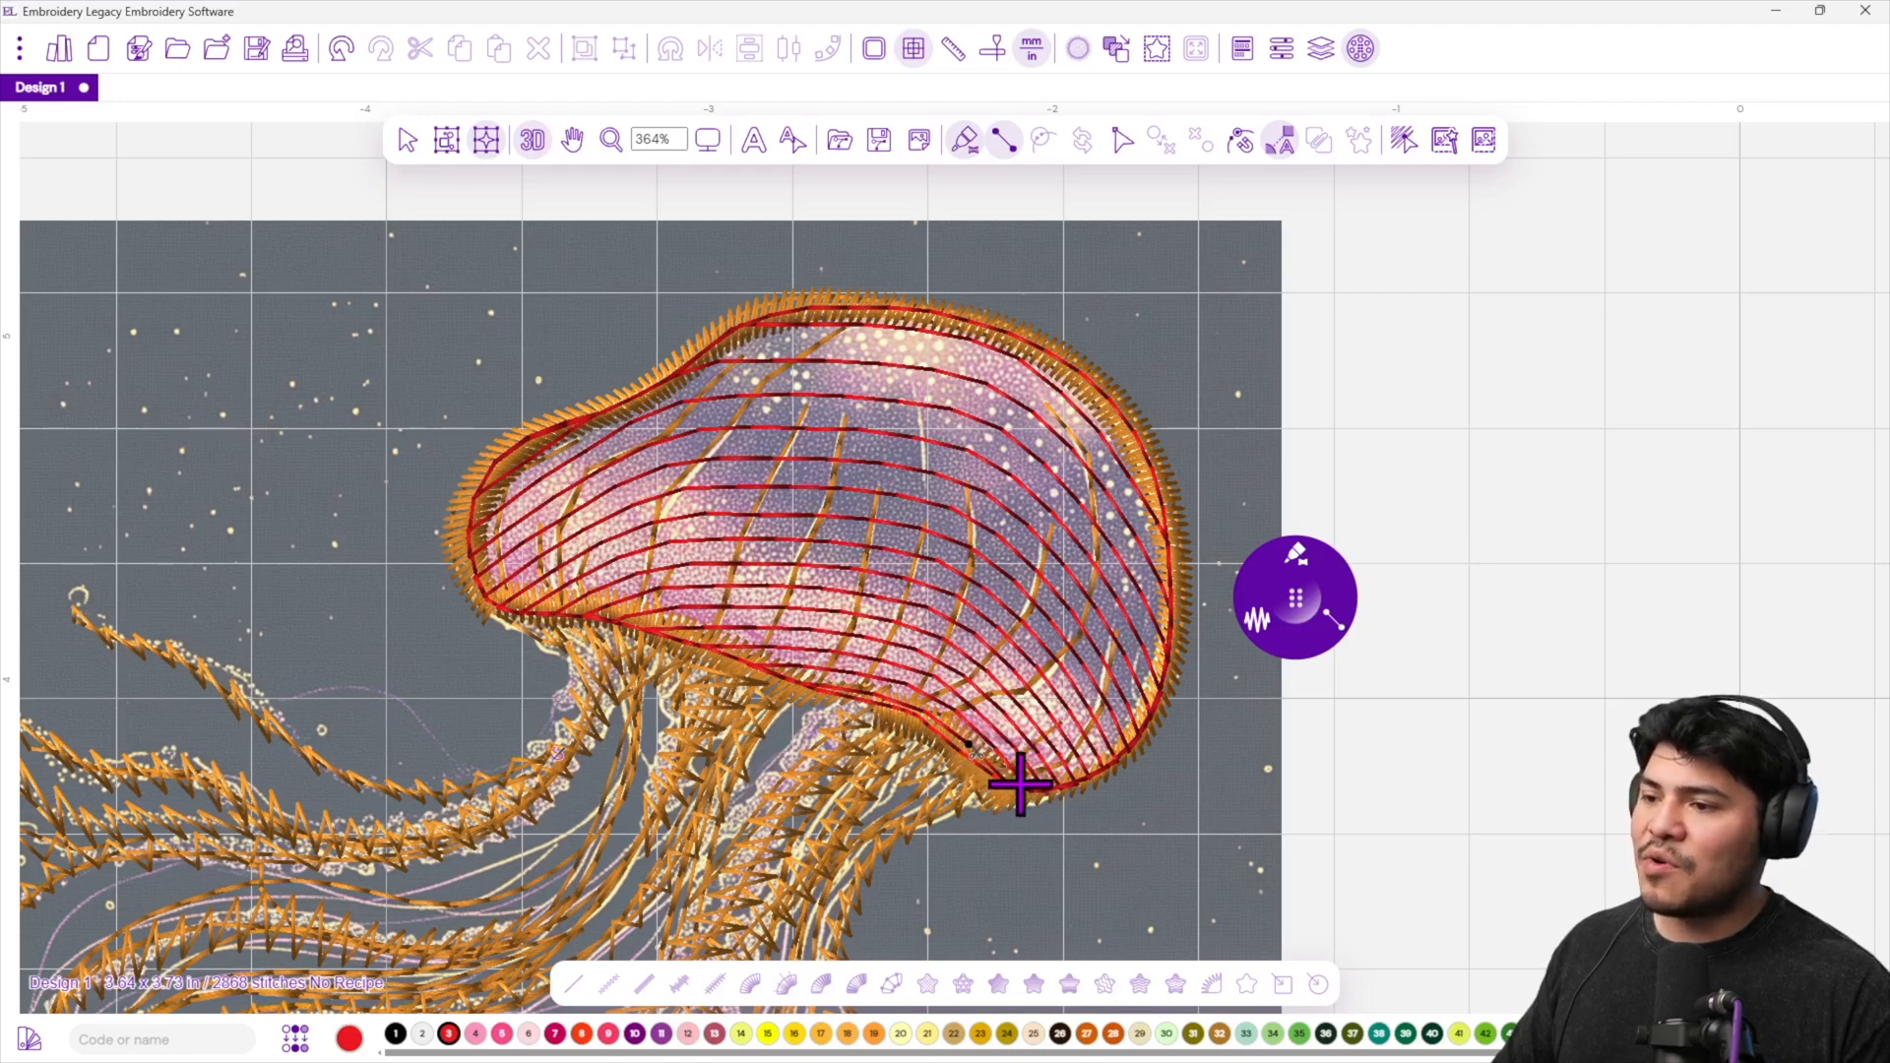
Draw a wide, open red Classic Satin column along the bell's lower rim from its lower-right corner to the left tip.
left_click(940, 724)
left_click(996, 661)
left_click(856, 698)
left_click(859, 603)
left_click(724, 656)
left_click(745, 566)
left_click(605, 613)
left_click(625, 541)
left_click(503, 600)
left_click(538, 540)
left_click(472, 550)
left_click(501, 481)
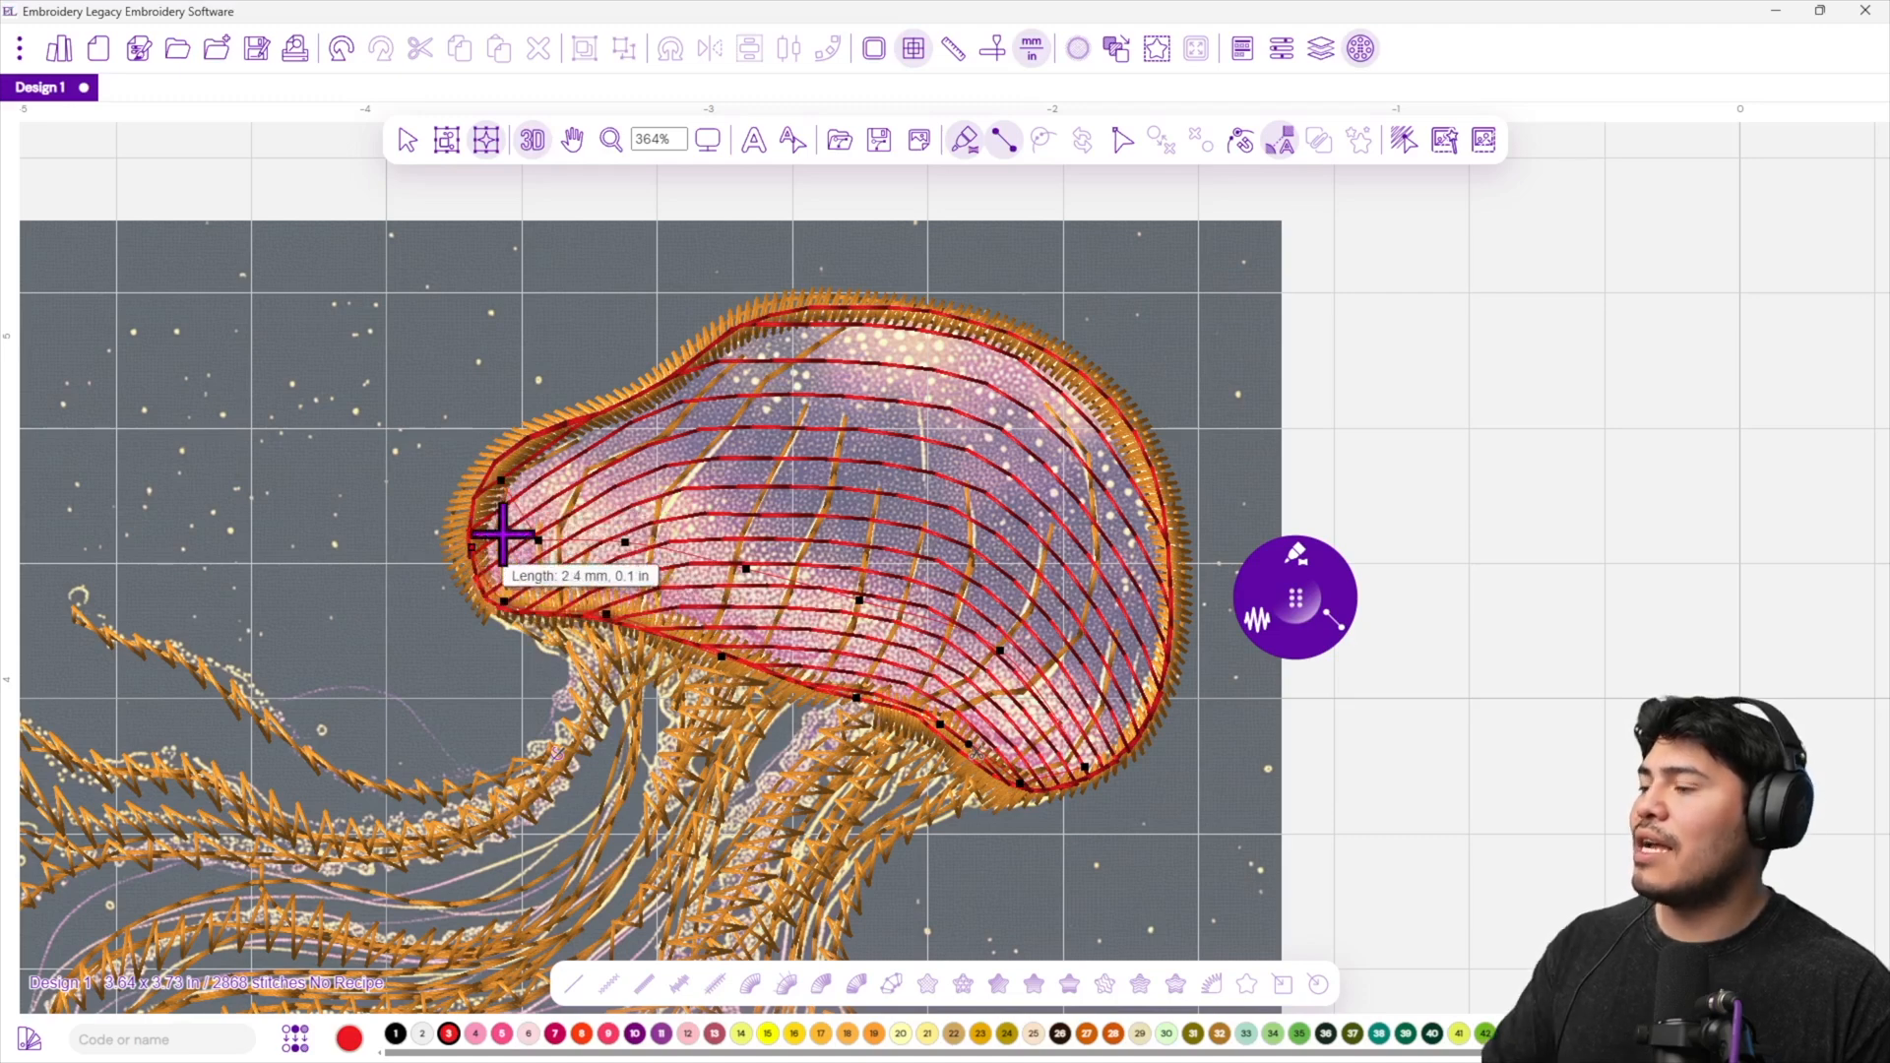
key("Return")
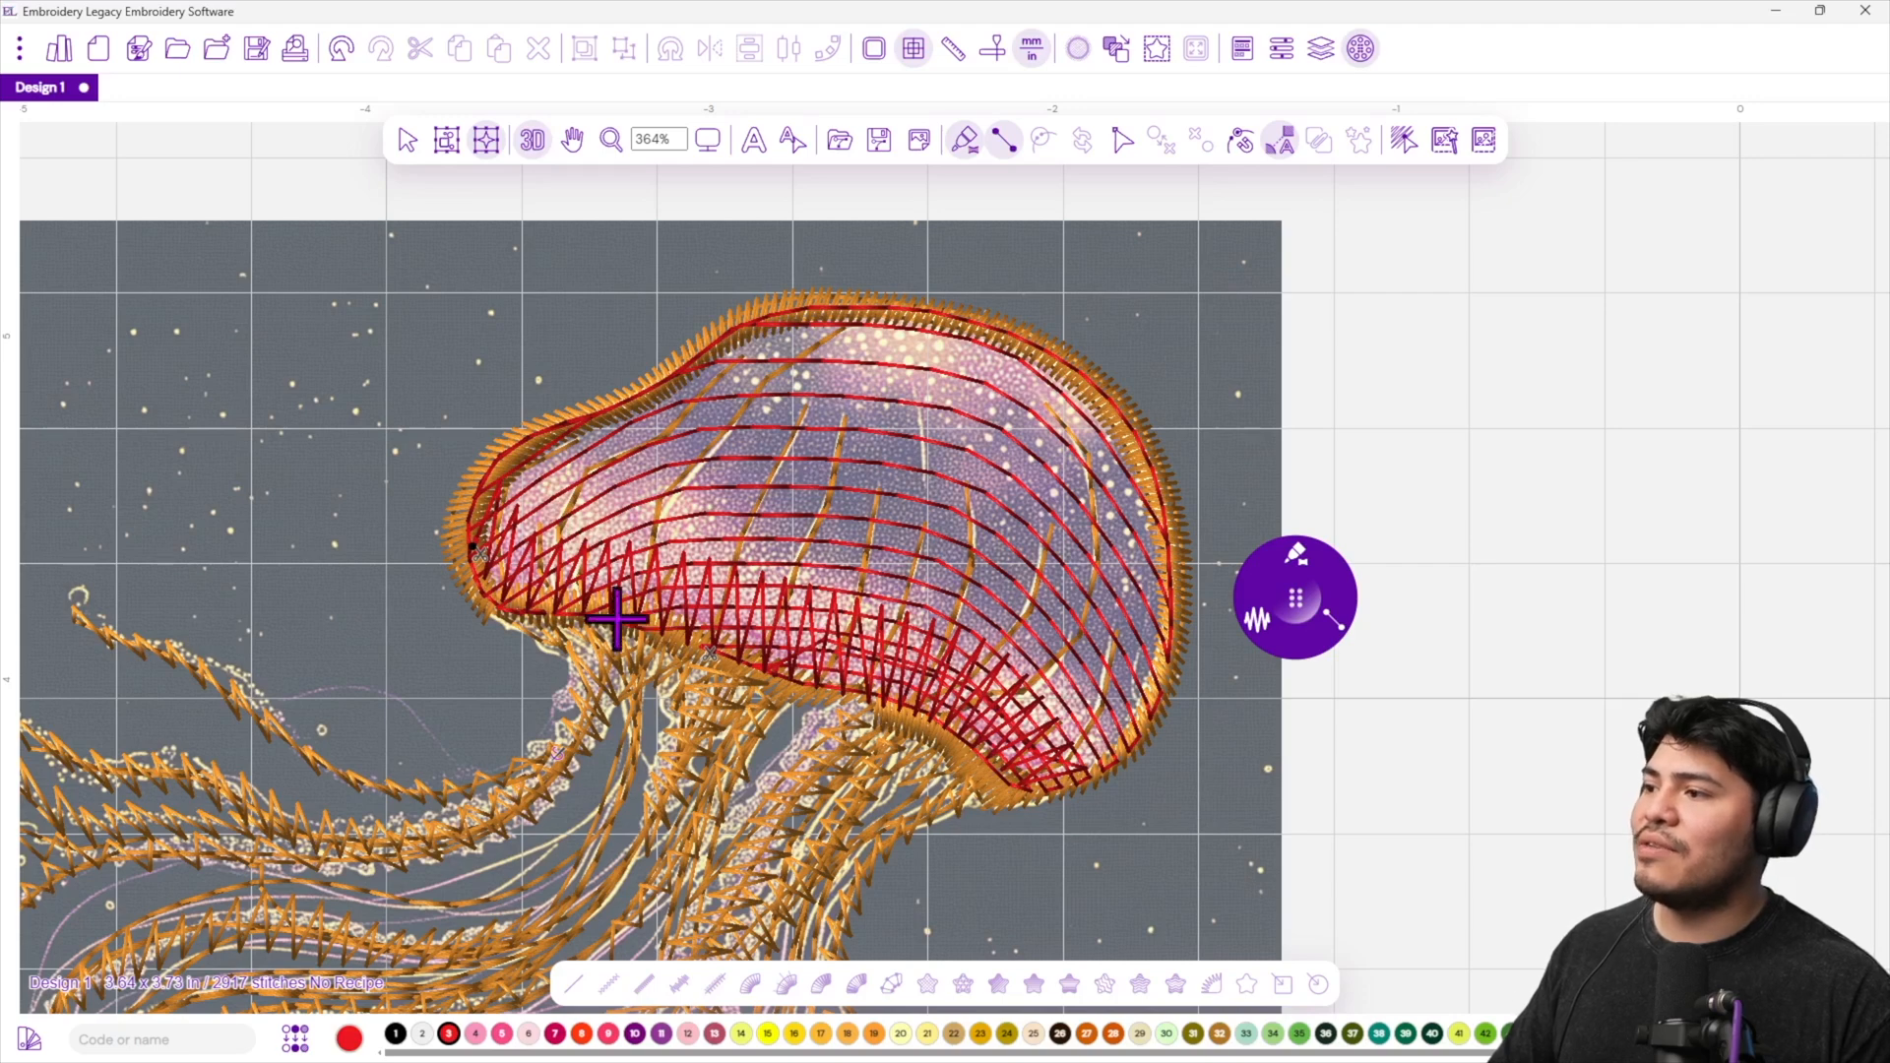
Start a second Classic Satin column at the bell's left tip, placing paired points along the upper-left rim.
scroll(642, 713, "down", 2)
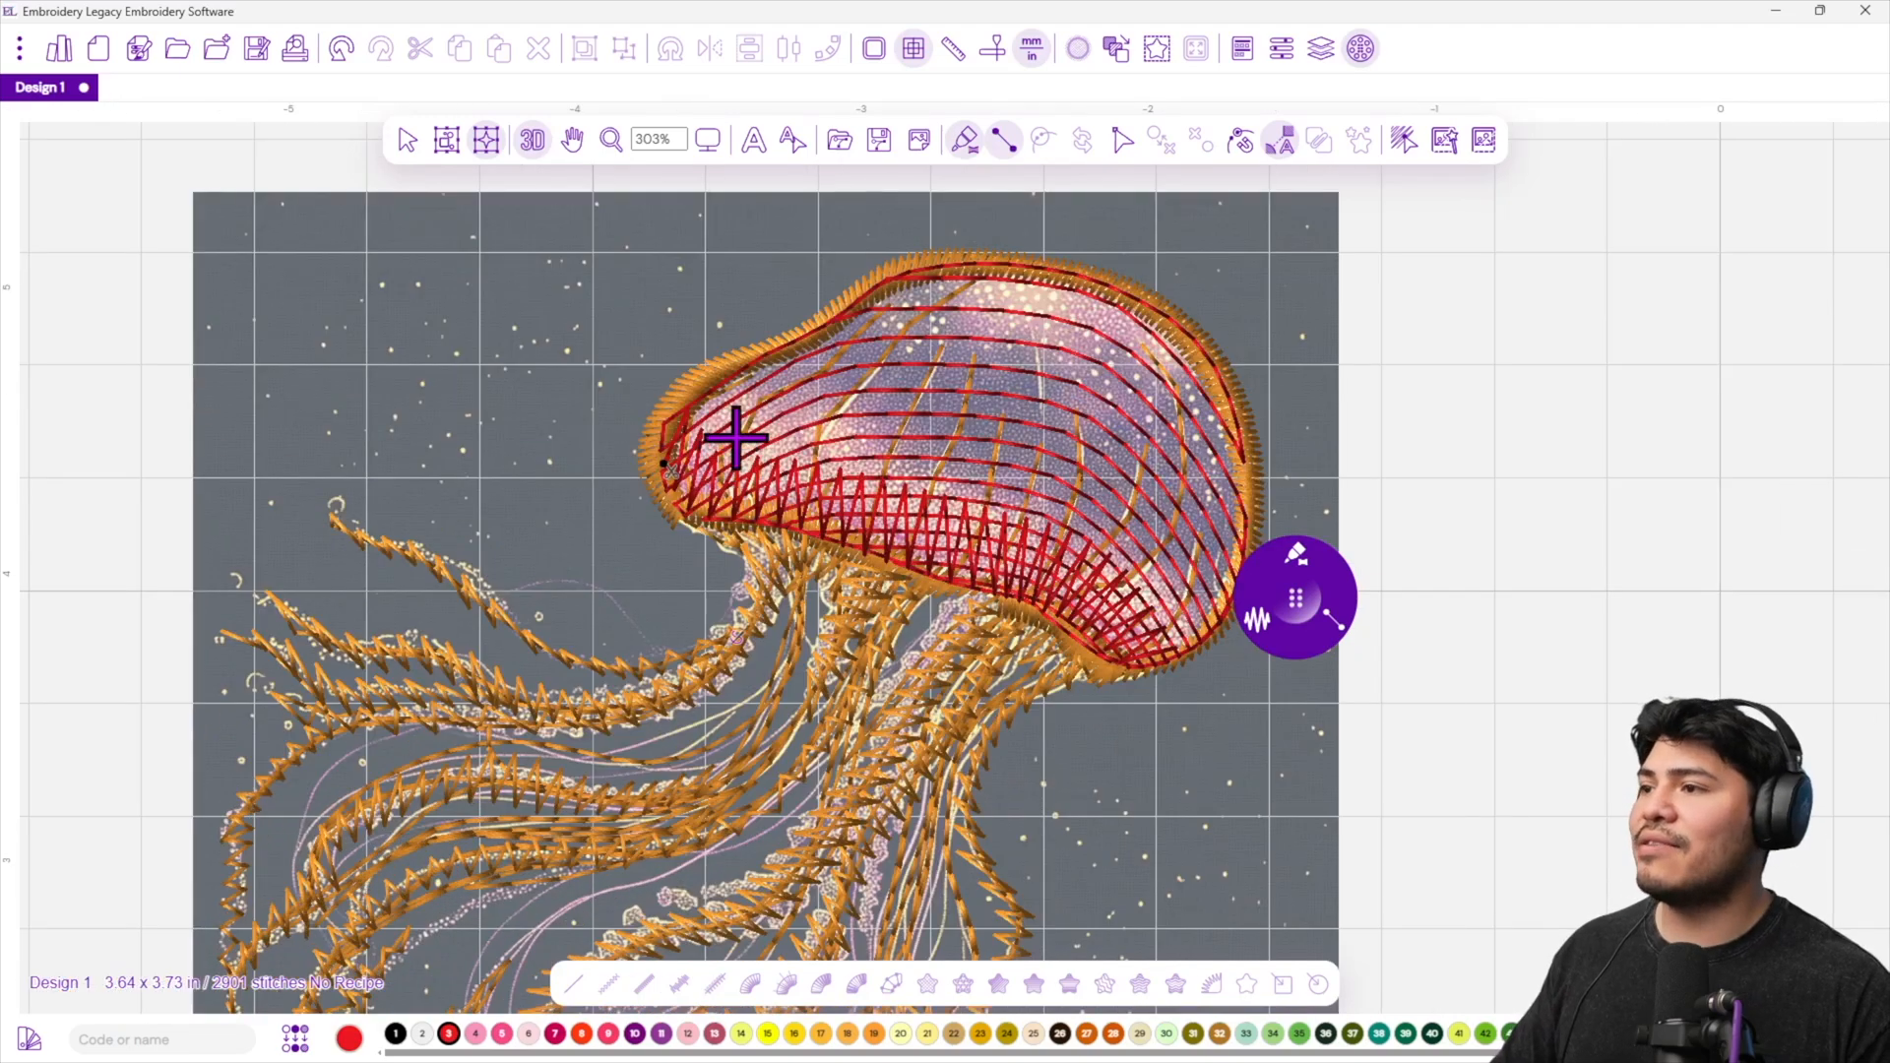
scroll(737, 438, "up", 2)
left_click(646, 425)
left_click(660, 465)
left_click(728, 357)
left_click(731, 408)
left_click(836, 294)
left_click(834, 363)
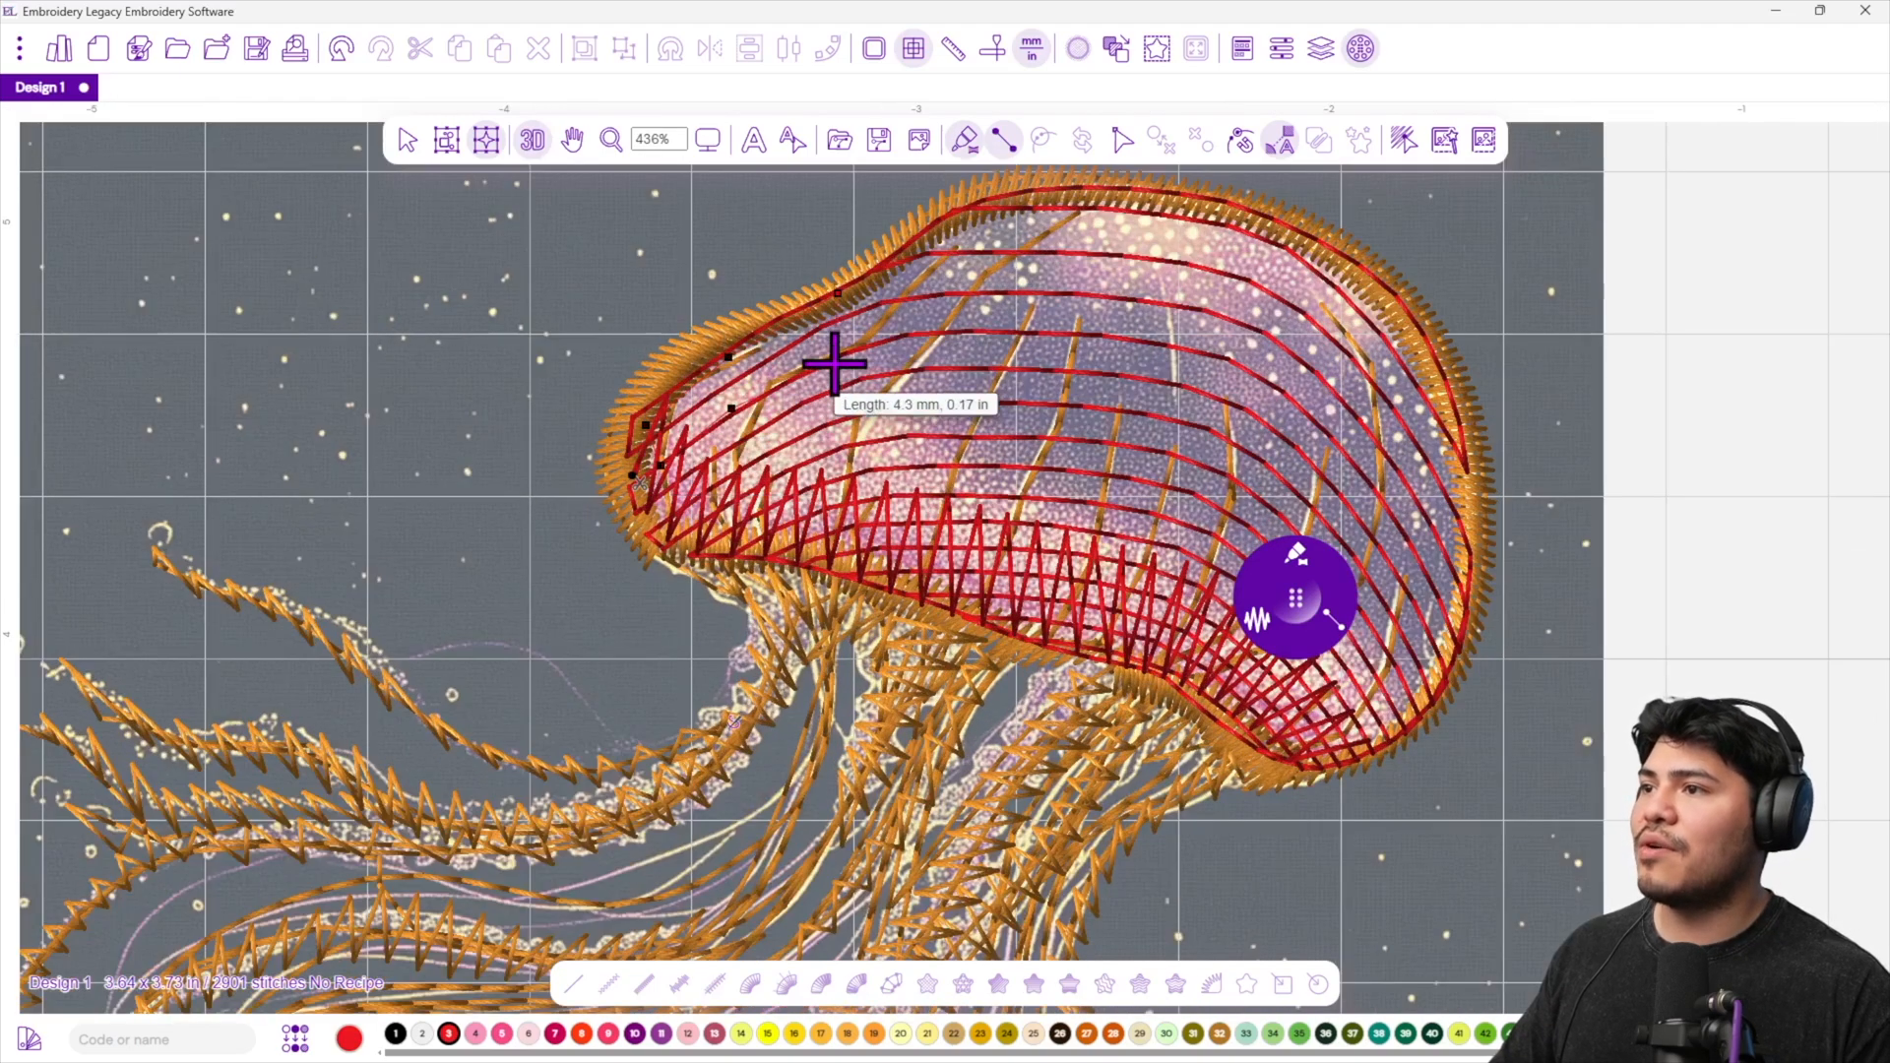
Continue the satin column over the bell's crown to its upper-right rim and complete it.
left_click(912, 282)
left_click(934, 220)
left_click(1072, 189)
left_click(1050, 266)
left_click(1221, 208)
left_click(1324, 252)
left_click(1325, 364)
left_click(1439, 345)
key("Return")
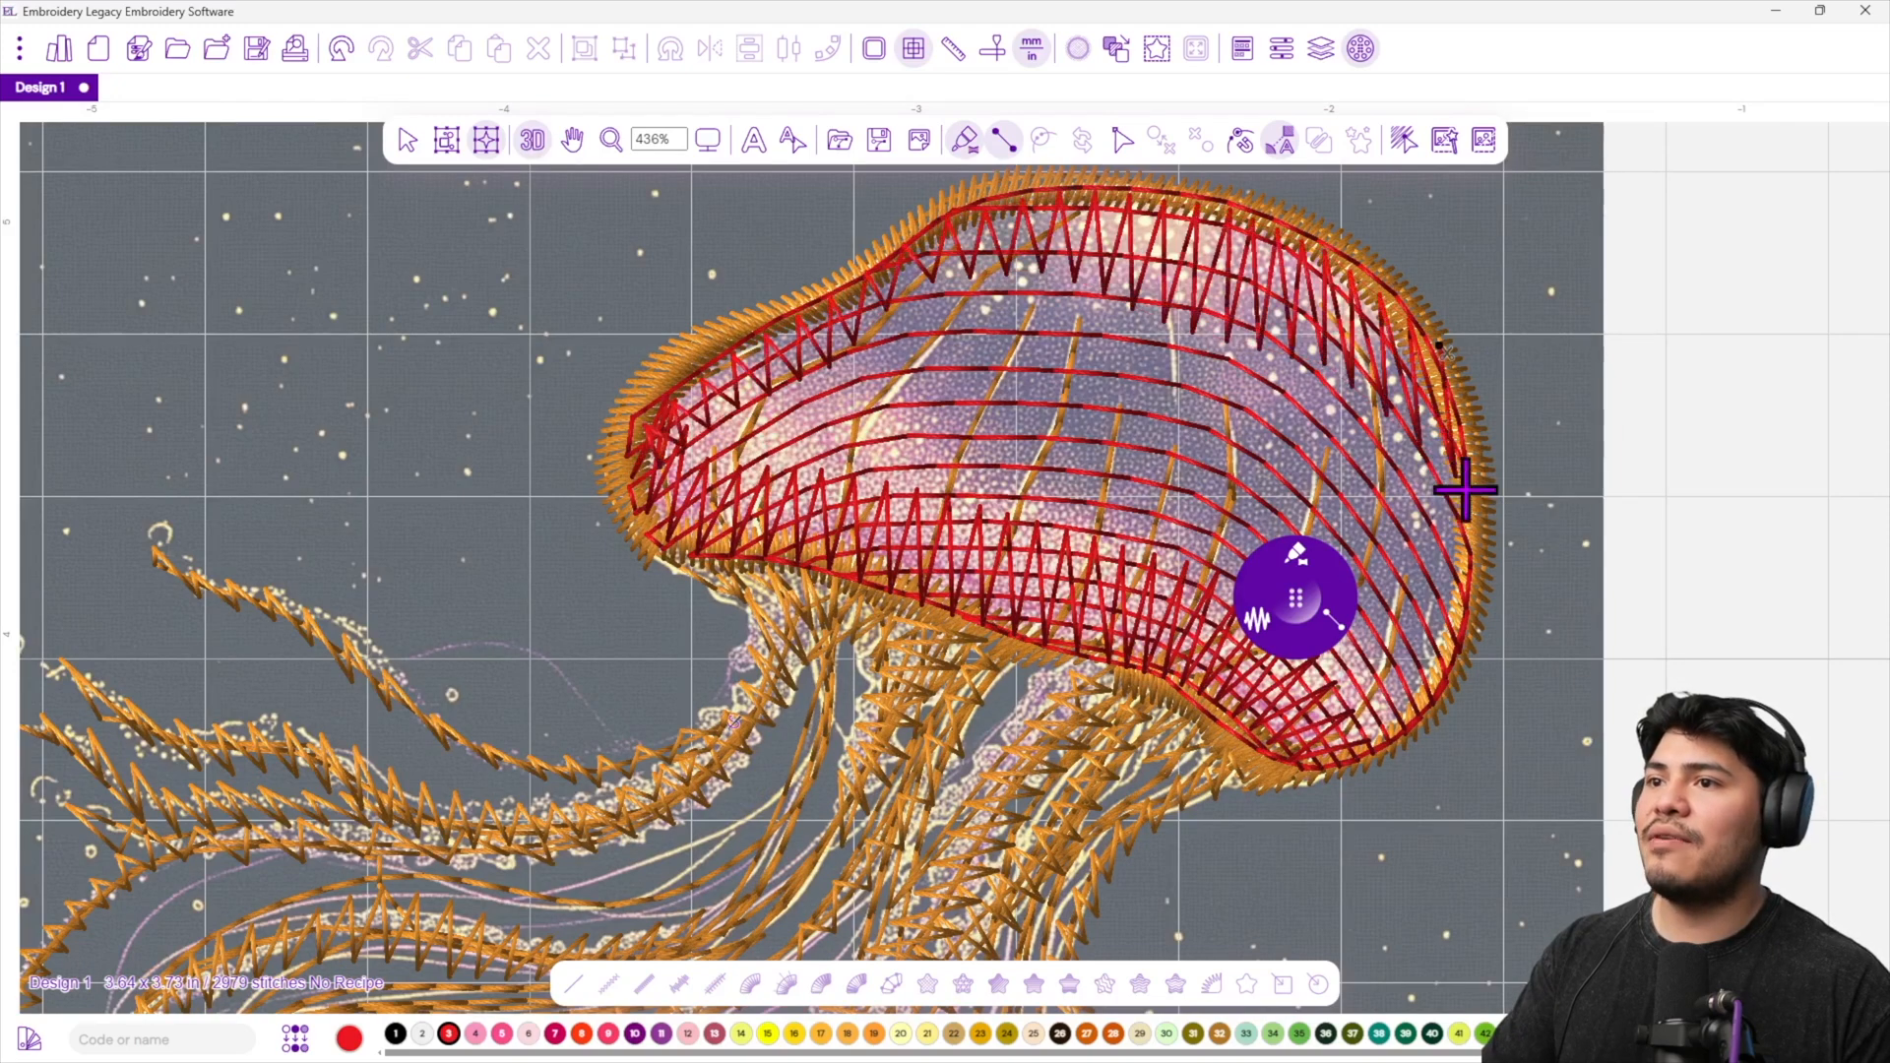
Switch to the run brush and draw a connecting line down the bell's right rim and around to the lower rim.
scroll(1209, 472, "down", 3)
left_click_drag(1293, 595, 758, 451)
scroll(1368, 508, "up", 2)
key("1")
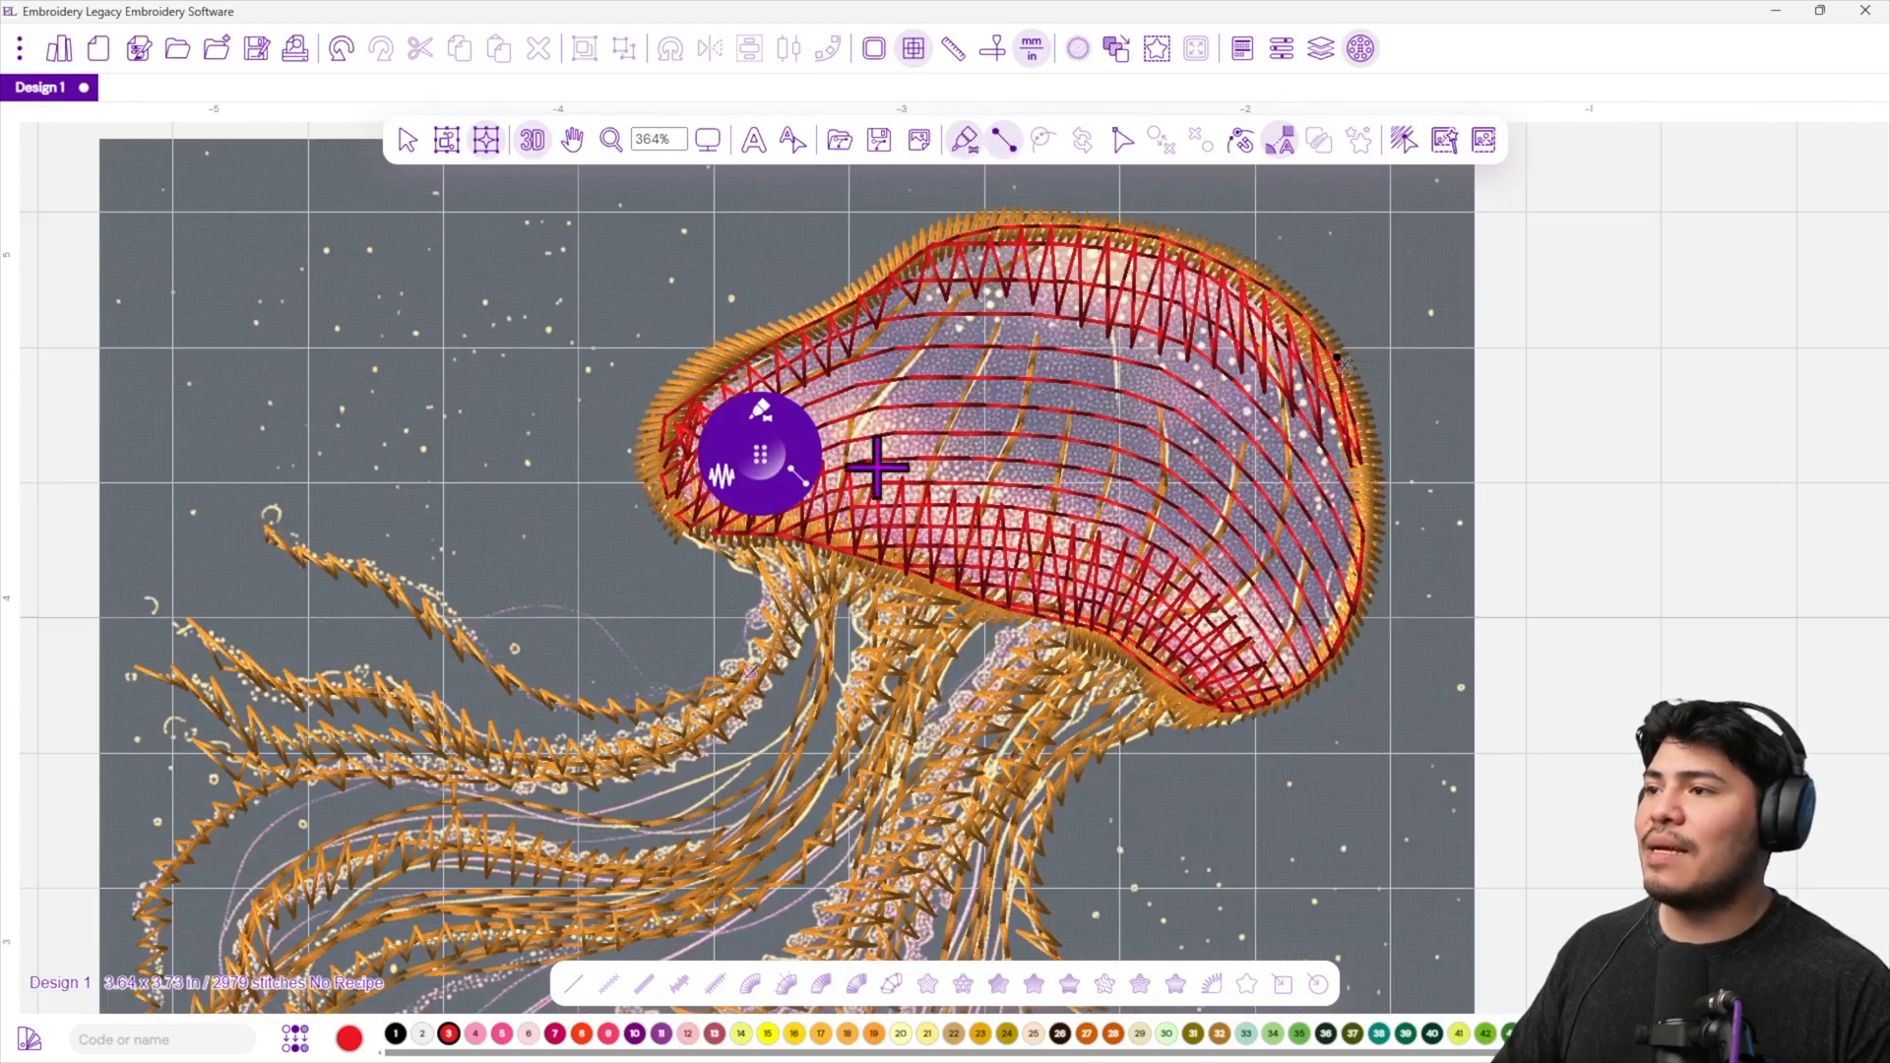
left_click(760, 415)
left_click(686, 433)
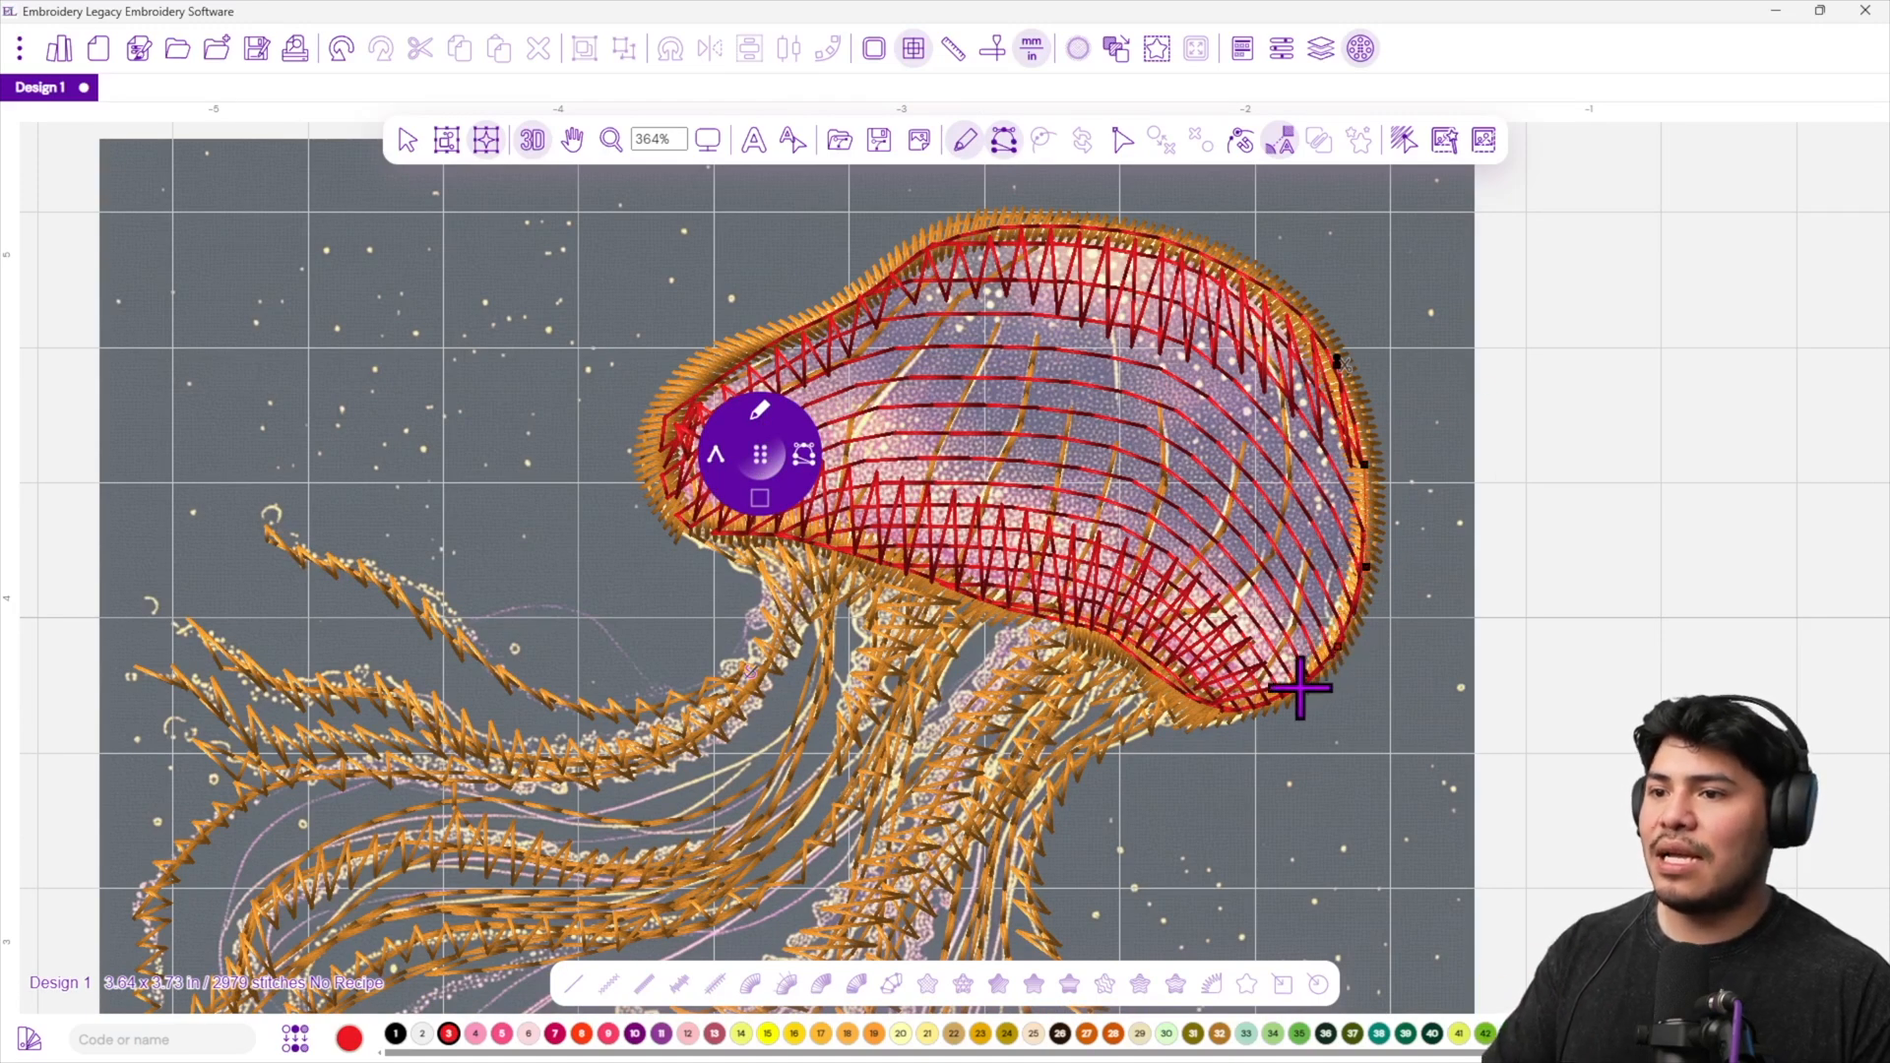
right_click(1085, 716)
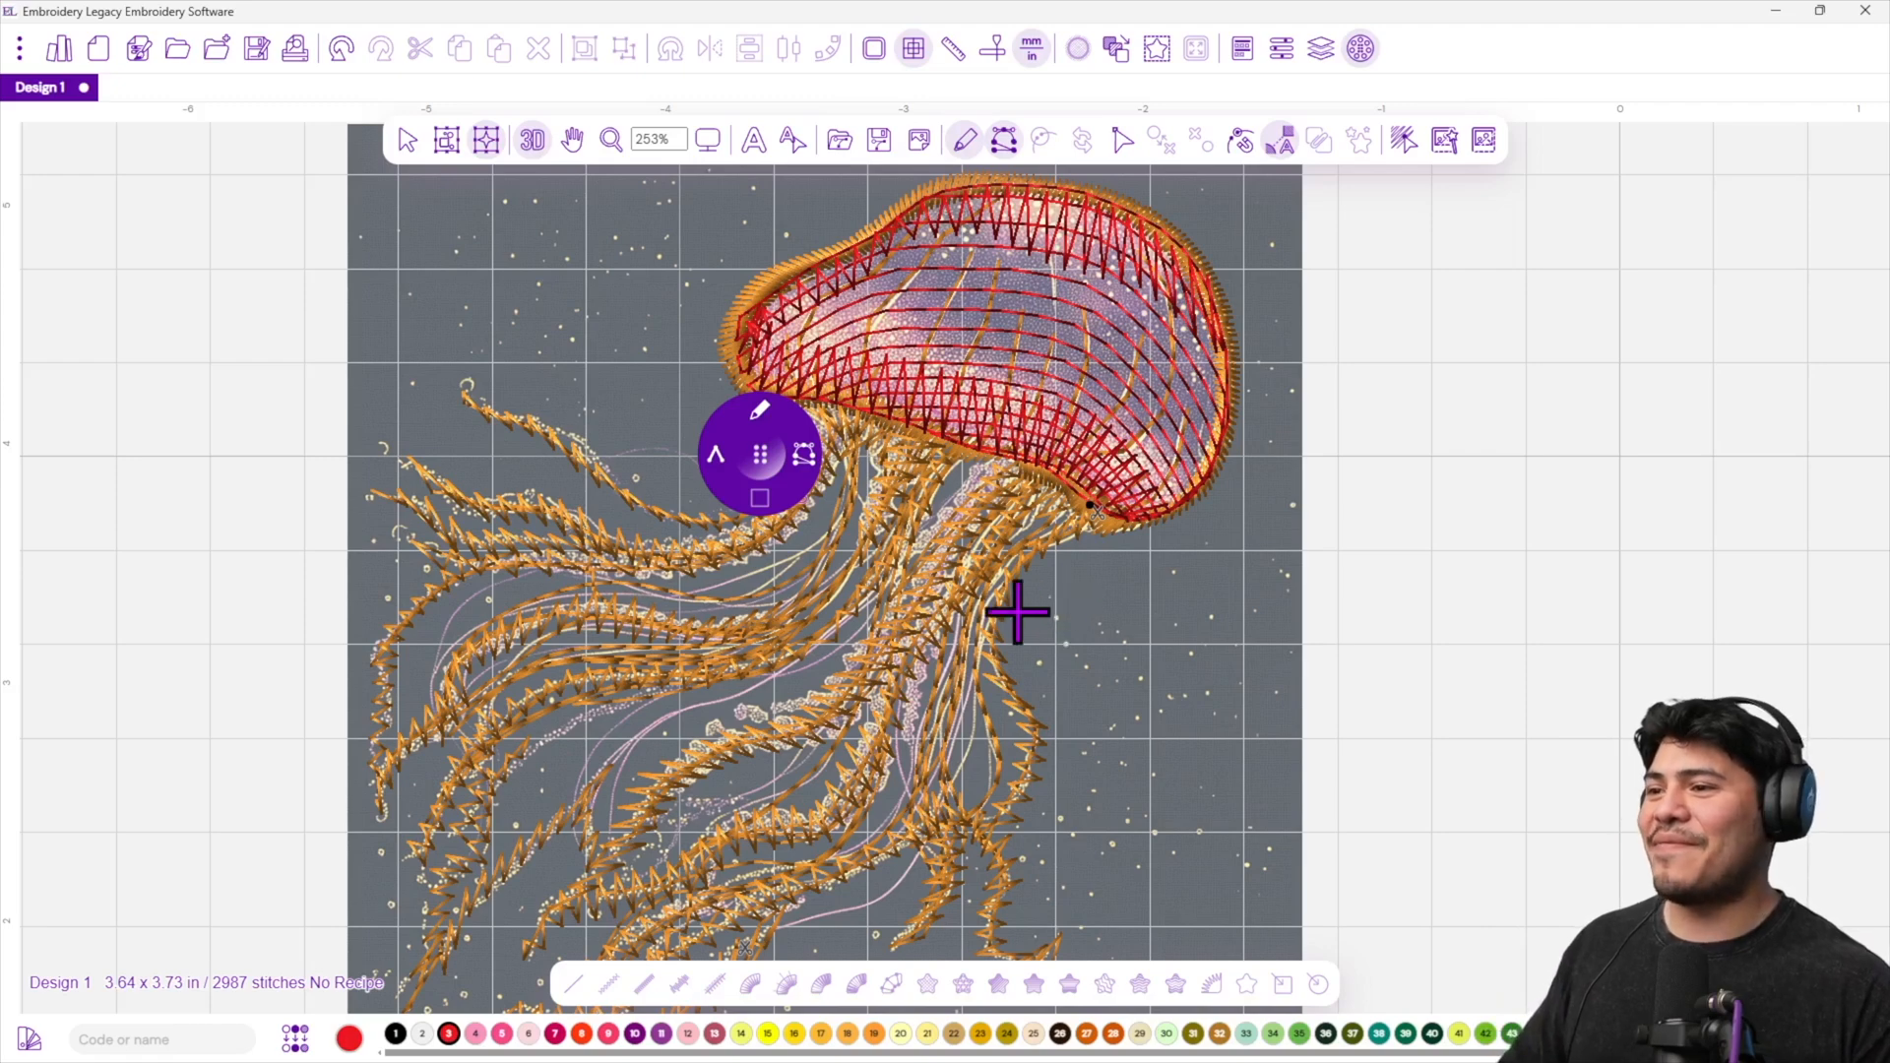
Draw a red run line from the bell's lower-right rim down a thin central strand to the bottom tentacle and back up.
left_click_drag(941, 688, 1124, 563)
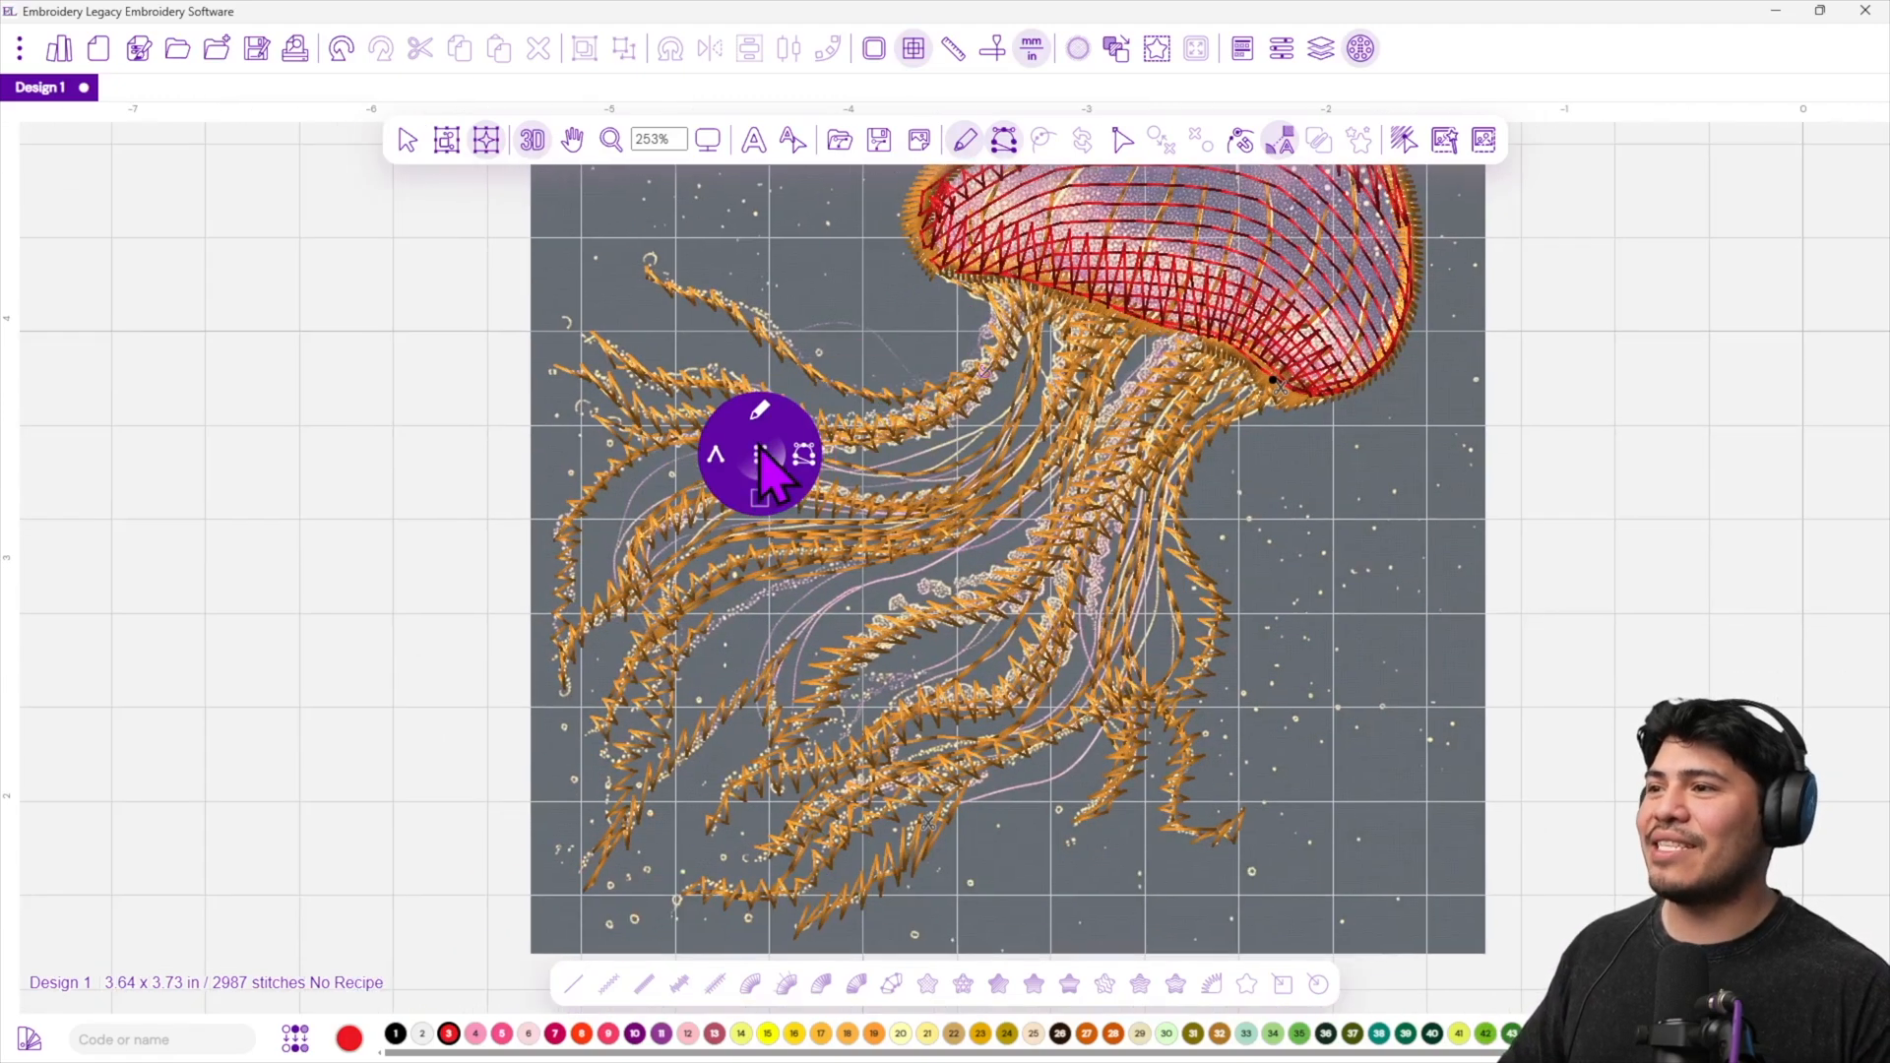
left_click_drag(760, 456, 534, 373)
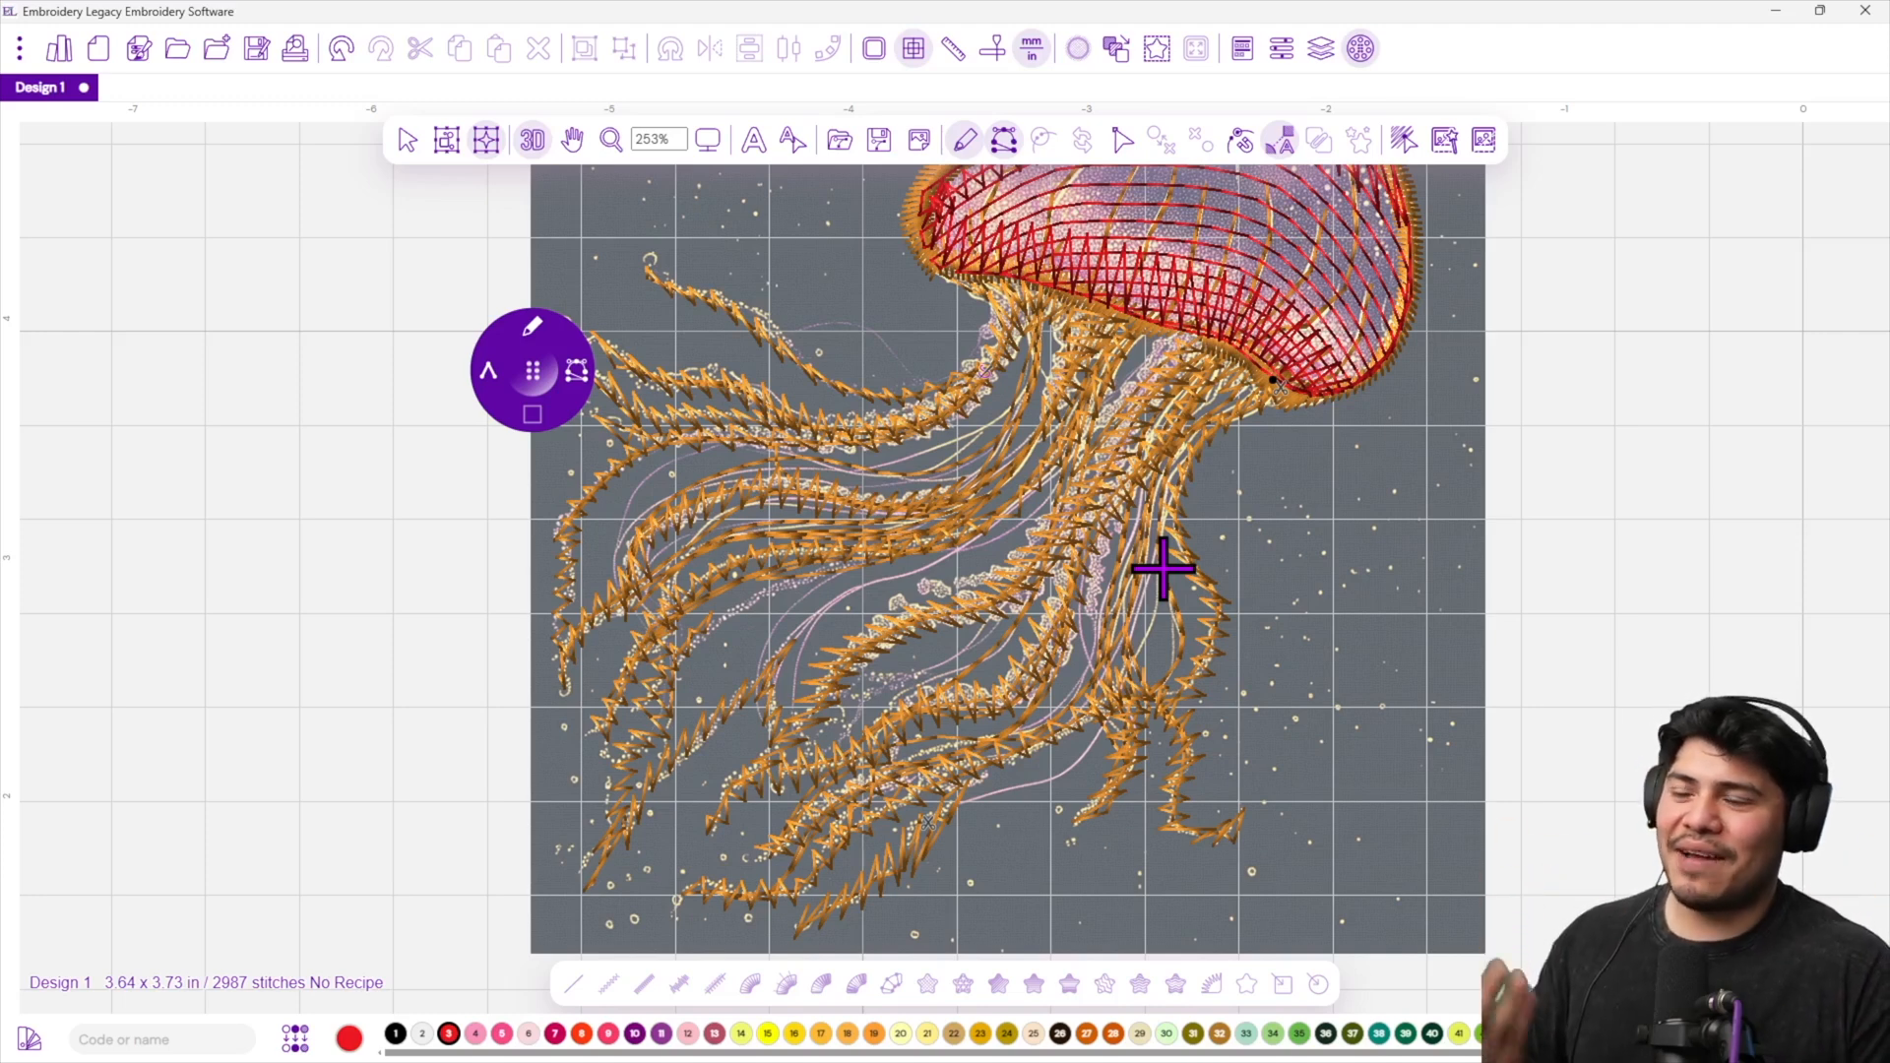
left_click(1167, 445)
left_click(1137, 584)
left_click(1099, 724)
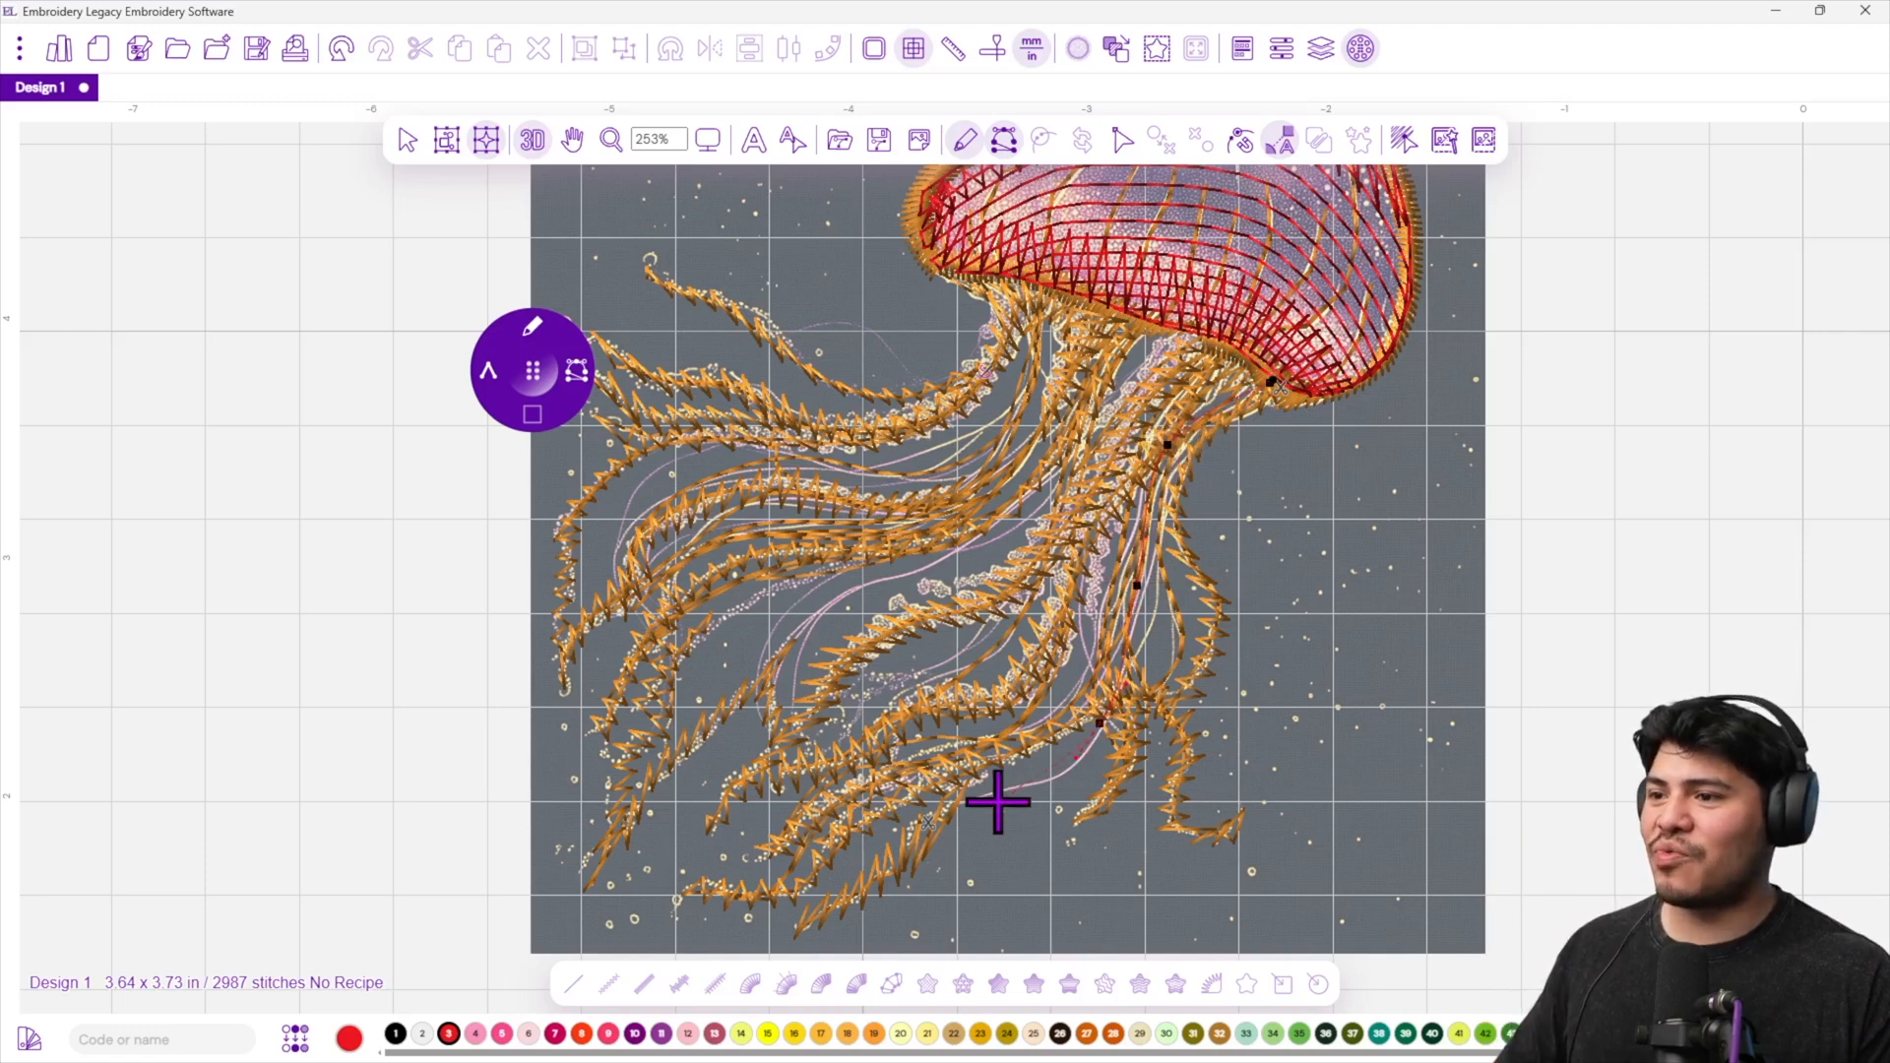
left_click(882, 863)
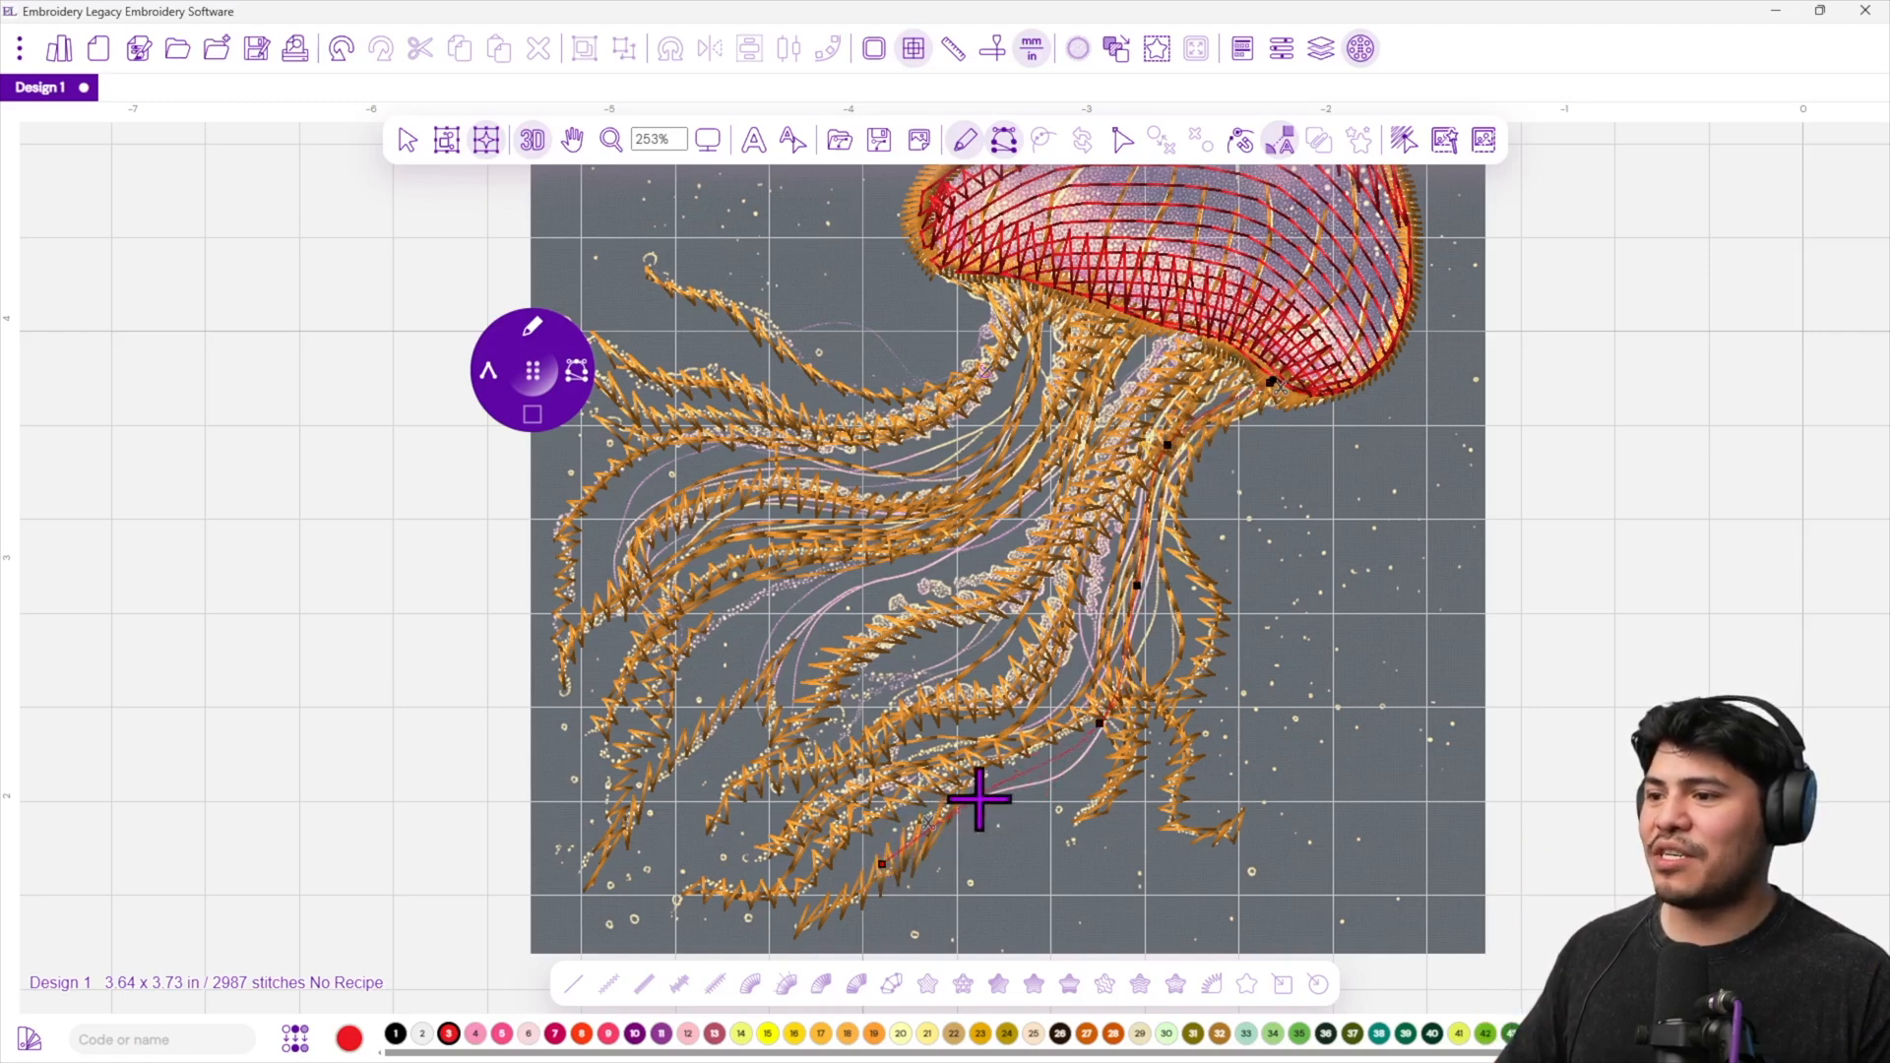
left_click(1100, 723)
left_click(1138, 561)
left_click(1172, 441)
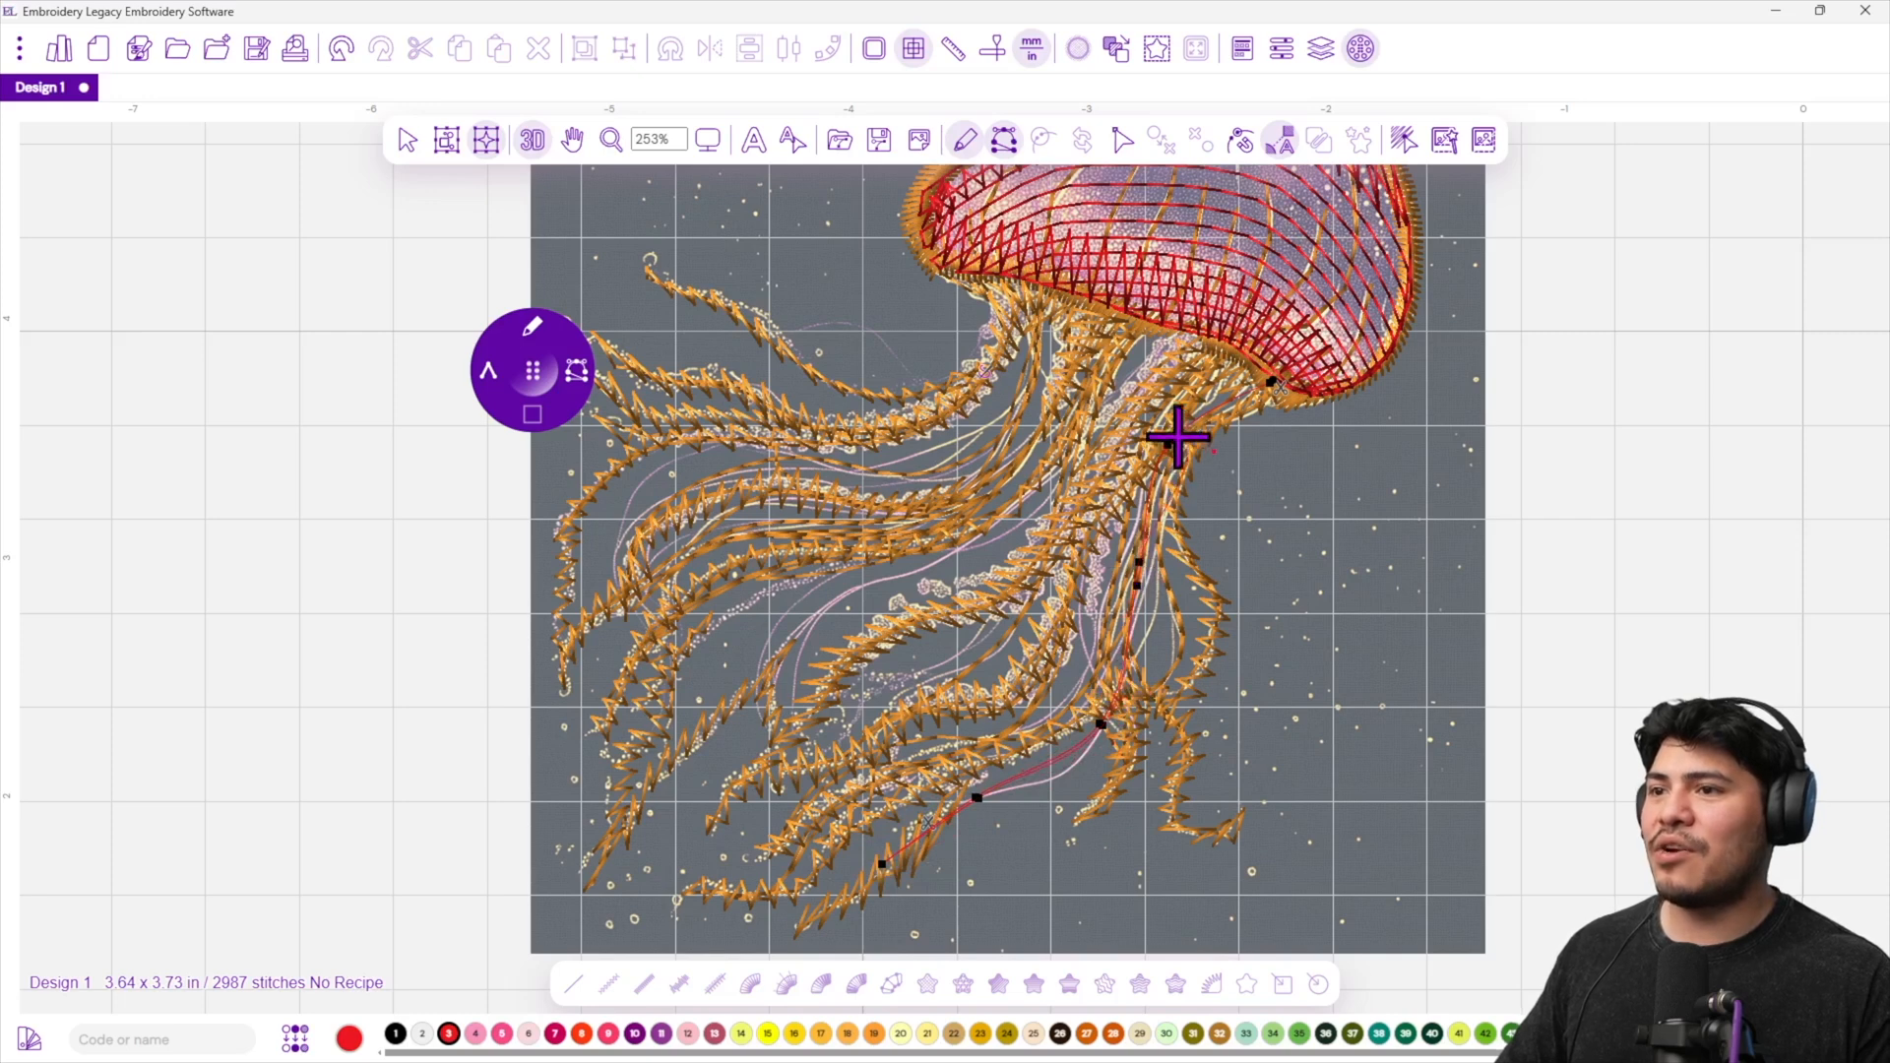
left_click(1243, 352)
Continue the run line down the adjacent strand to the lower-left tentacle ends, then retrace it up to the bell.
left_click(1183, 398)
left_click(1125, 522)
left_click(1103, 650)
left_click(1034, 727)
left_click(893, 776)
left_click(808, 843)
left_click(1054, 708)
left_click(1100, 650)
left_click(1129, 507)
left_click(1204, 355)
Extend the run line from the bell down the central strand to the end of the short tentacle straight below.
left_click(1178, 346)
left_click(1113, 422)
left_click(1089, 565)
left_click(1100, 708)
left_click(1124, 758)
left_click(1108, 829)
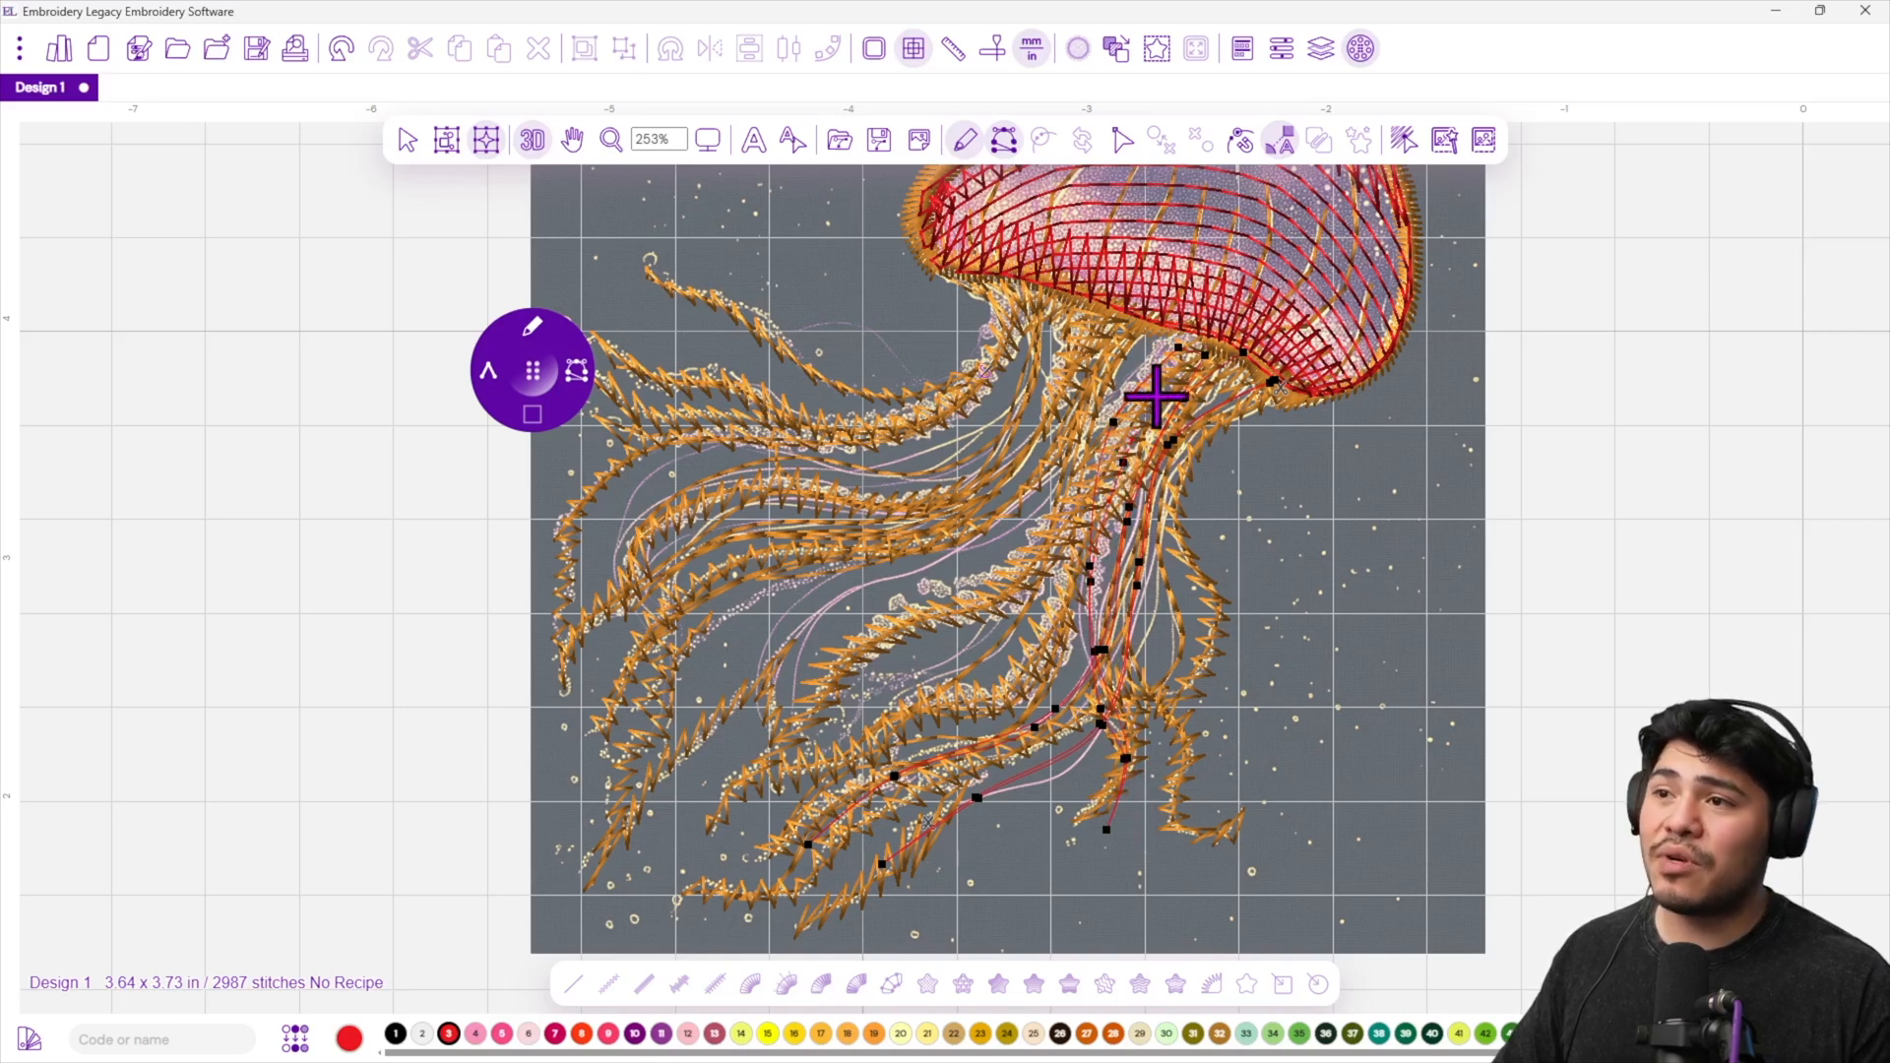
Run the line along the thick central tentacle, curve it out to the lower-left tentacle, and return toward the bell.
left_click(1110, 404)
left_click(1081, 499)
left_click(1038, 602)
left_click(982, 671)
left_click(925, 680)
left_click(784, 778)
left_click(996, 667)
left_click(1055, 561)
left_click(1095, 464)
left_click(1124, 391)
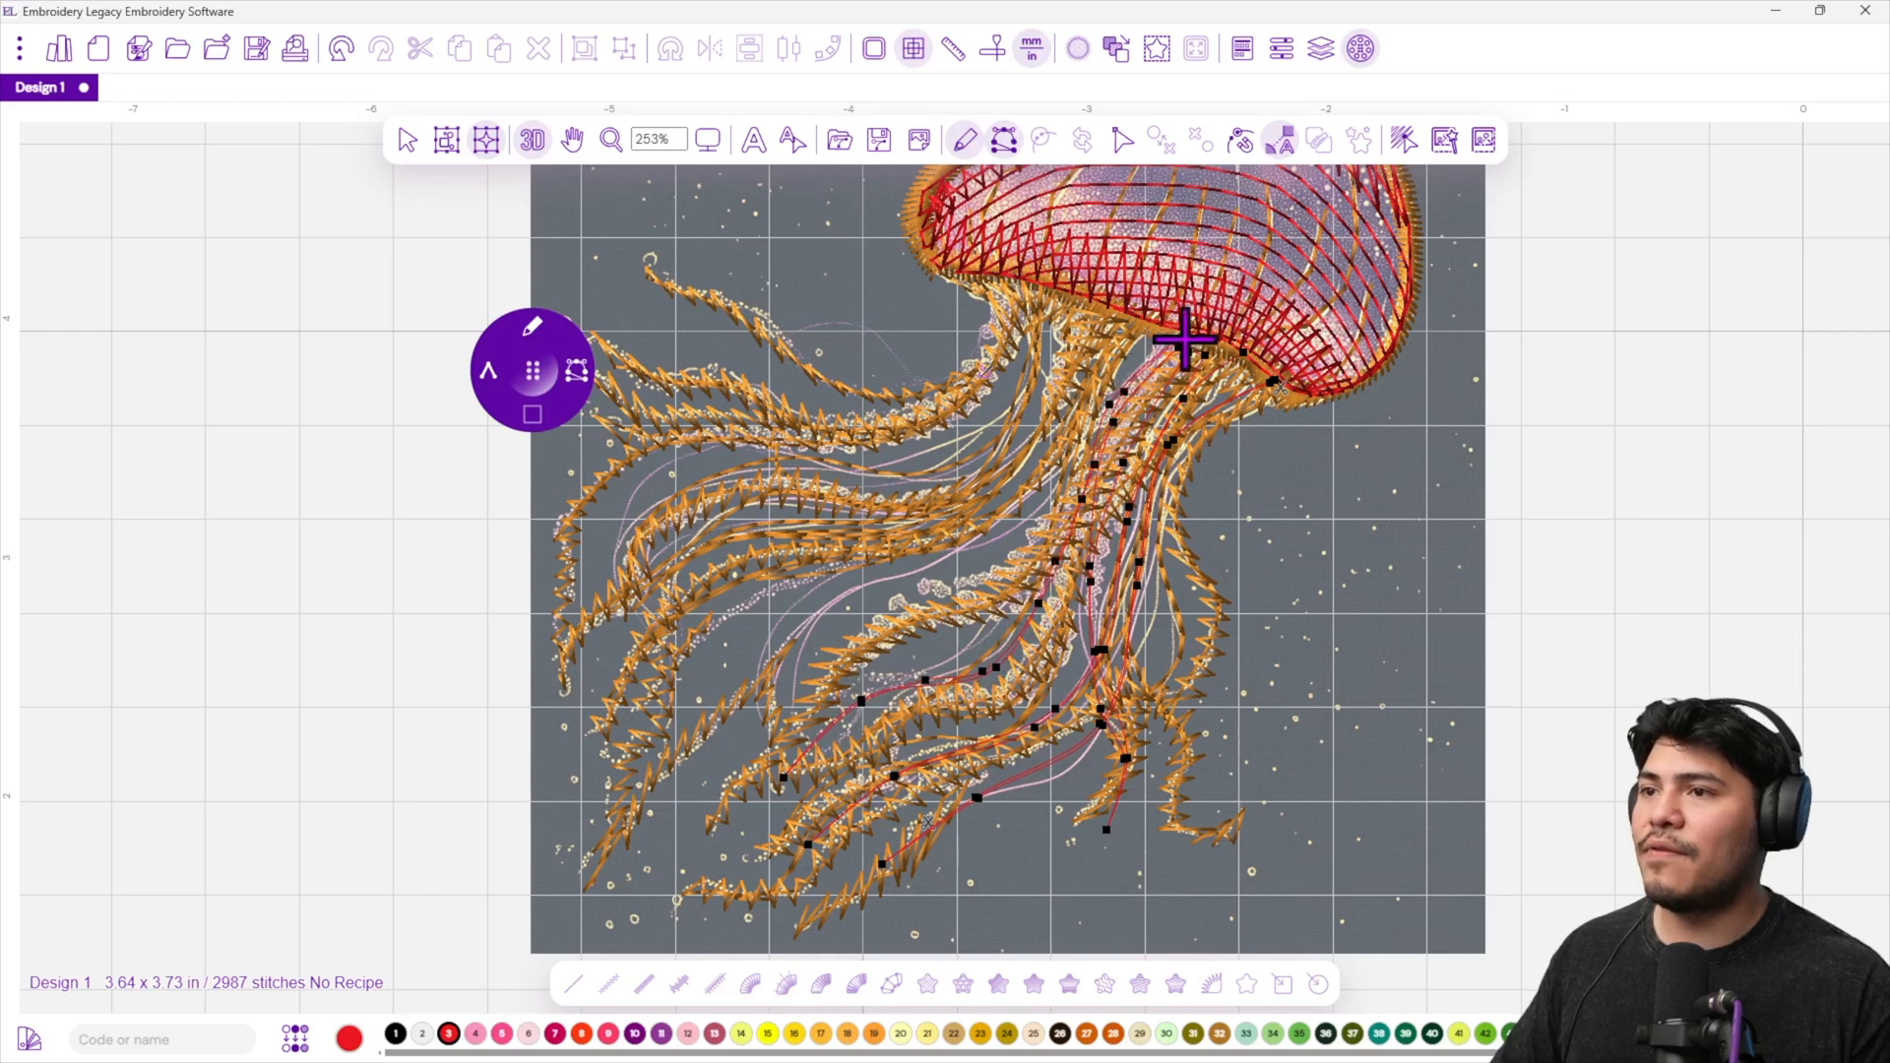
Add another run pass along the thick tentacle's left side, out along the lavender strand below it, and back up.
left_click(1043, 528)
left_click(985, 647)
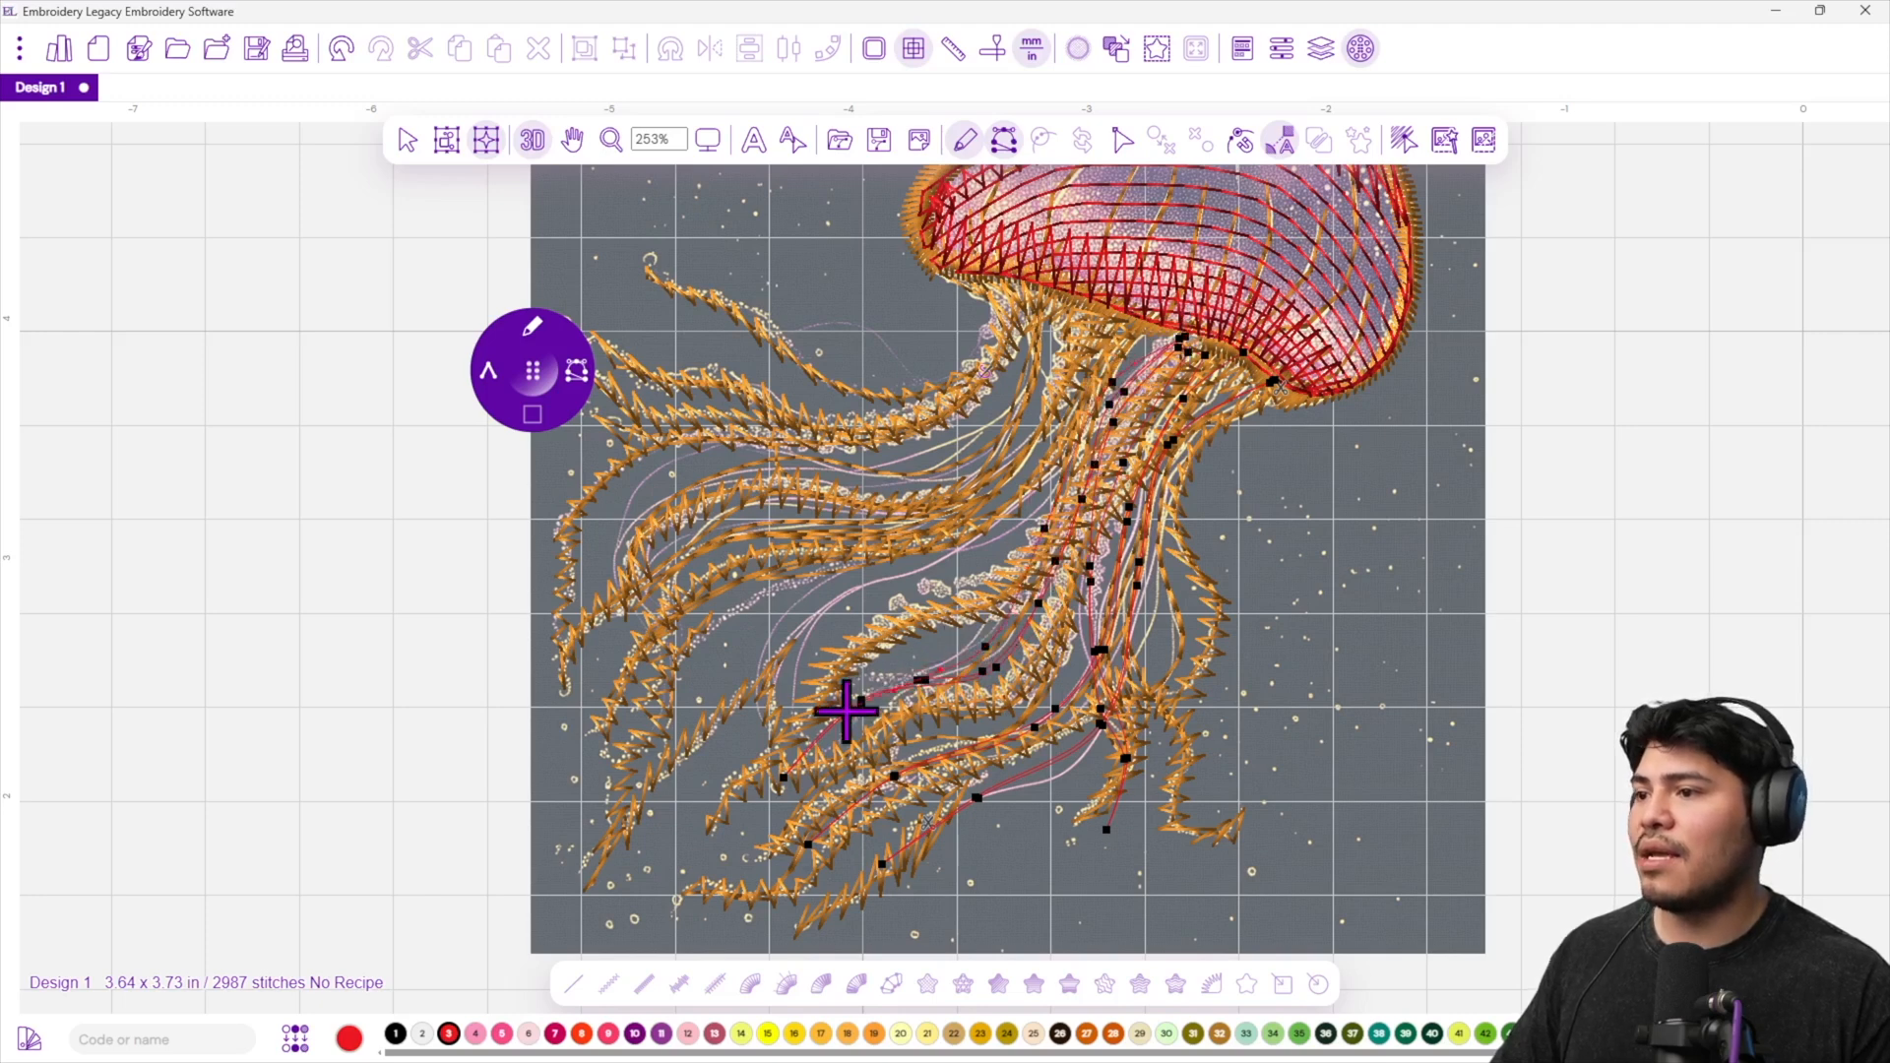
left_click(940, 682)
left_click(1006, 616)
left_click(1035, 540)
left_click(1072, 450)
Trace the lavender strand above the thick tentacle down to where it curves into the lower-left tentacles, then trace back.
left_click(1017, 518)
left_click(941, 548)
left_click(846, 598)
left_click(813, 627)
left_click(769, 760)
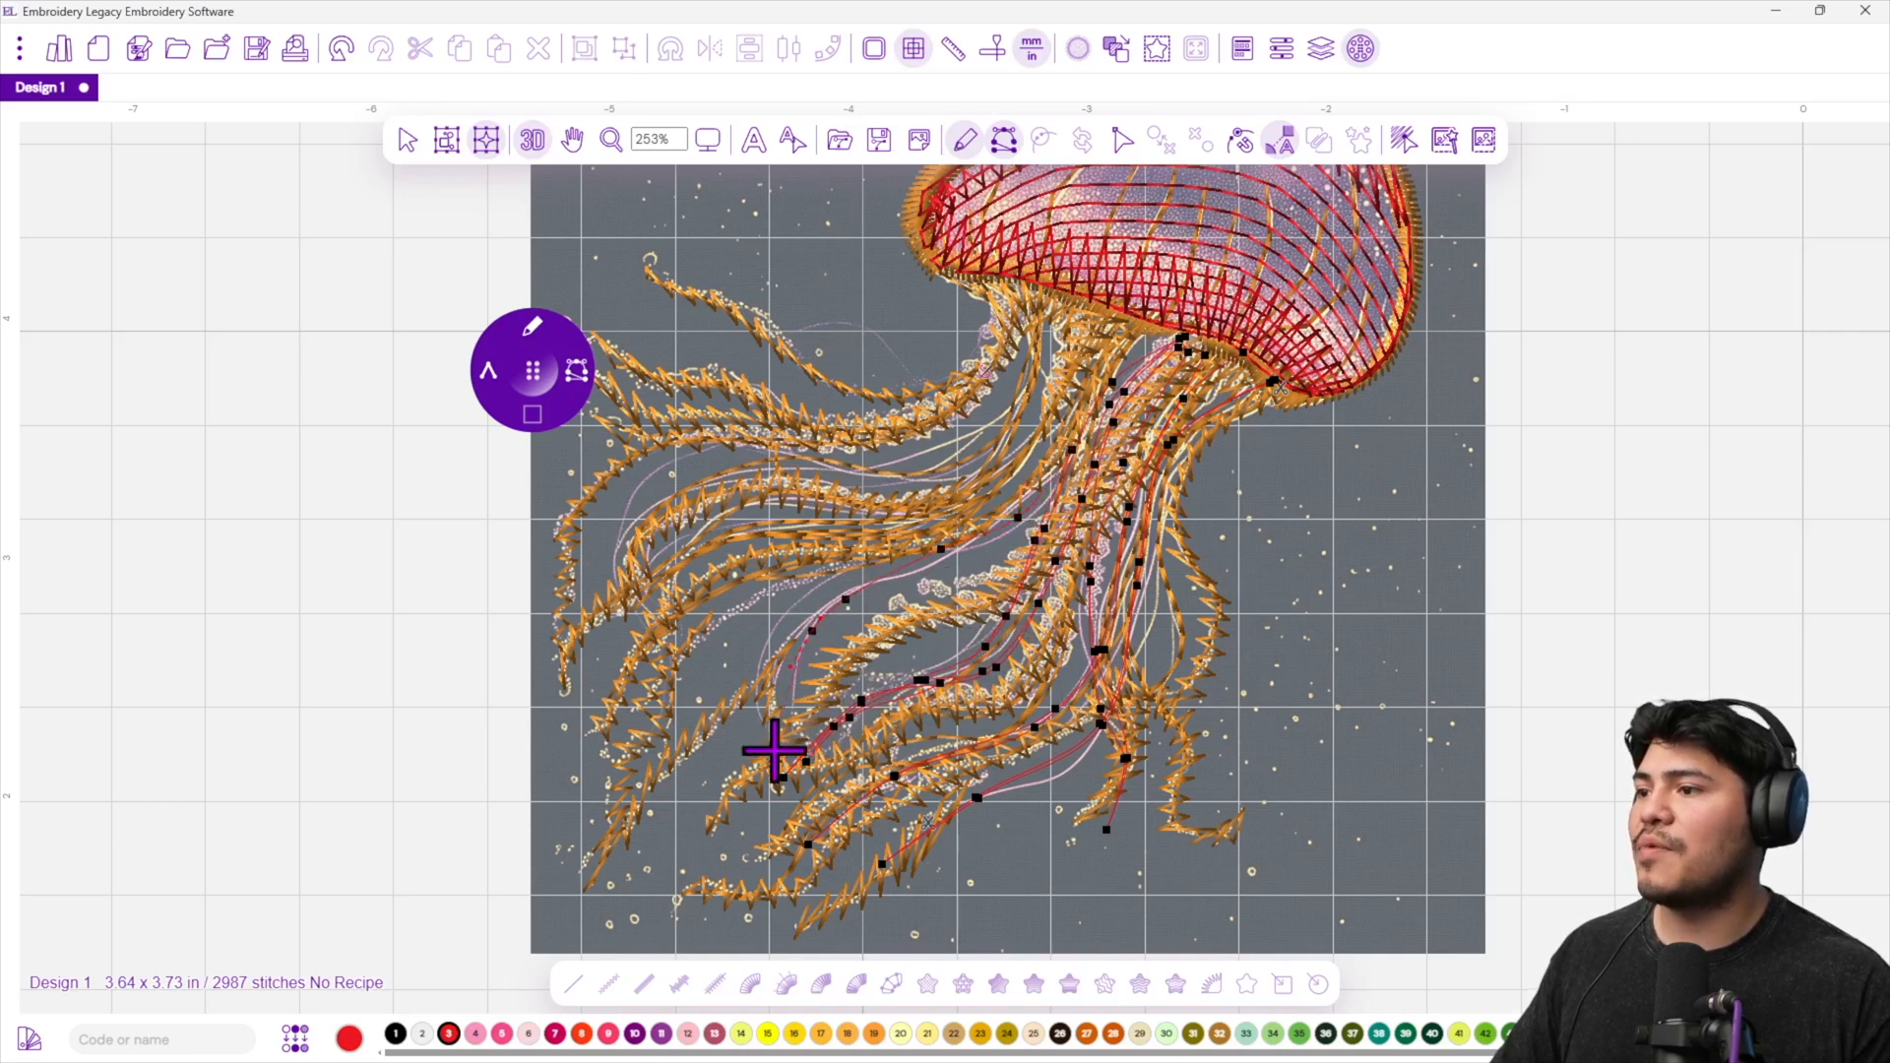
left_click(880, 577)
left_click(986, 539)
left_click(1096, 428)
Trace a parallel run line out to the middle-left tentacle fragment and bring it back to the bell's lower rim.
left_click(1059, 499)
left_click(955, 556)
left_click(866, 581)
left_click(730, 711)
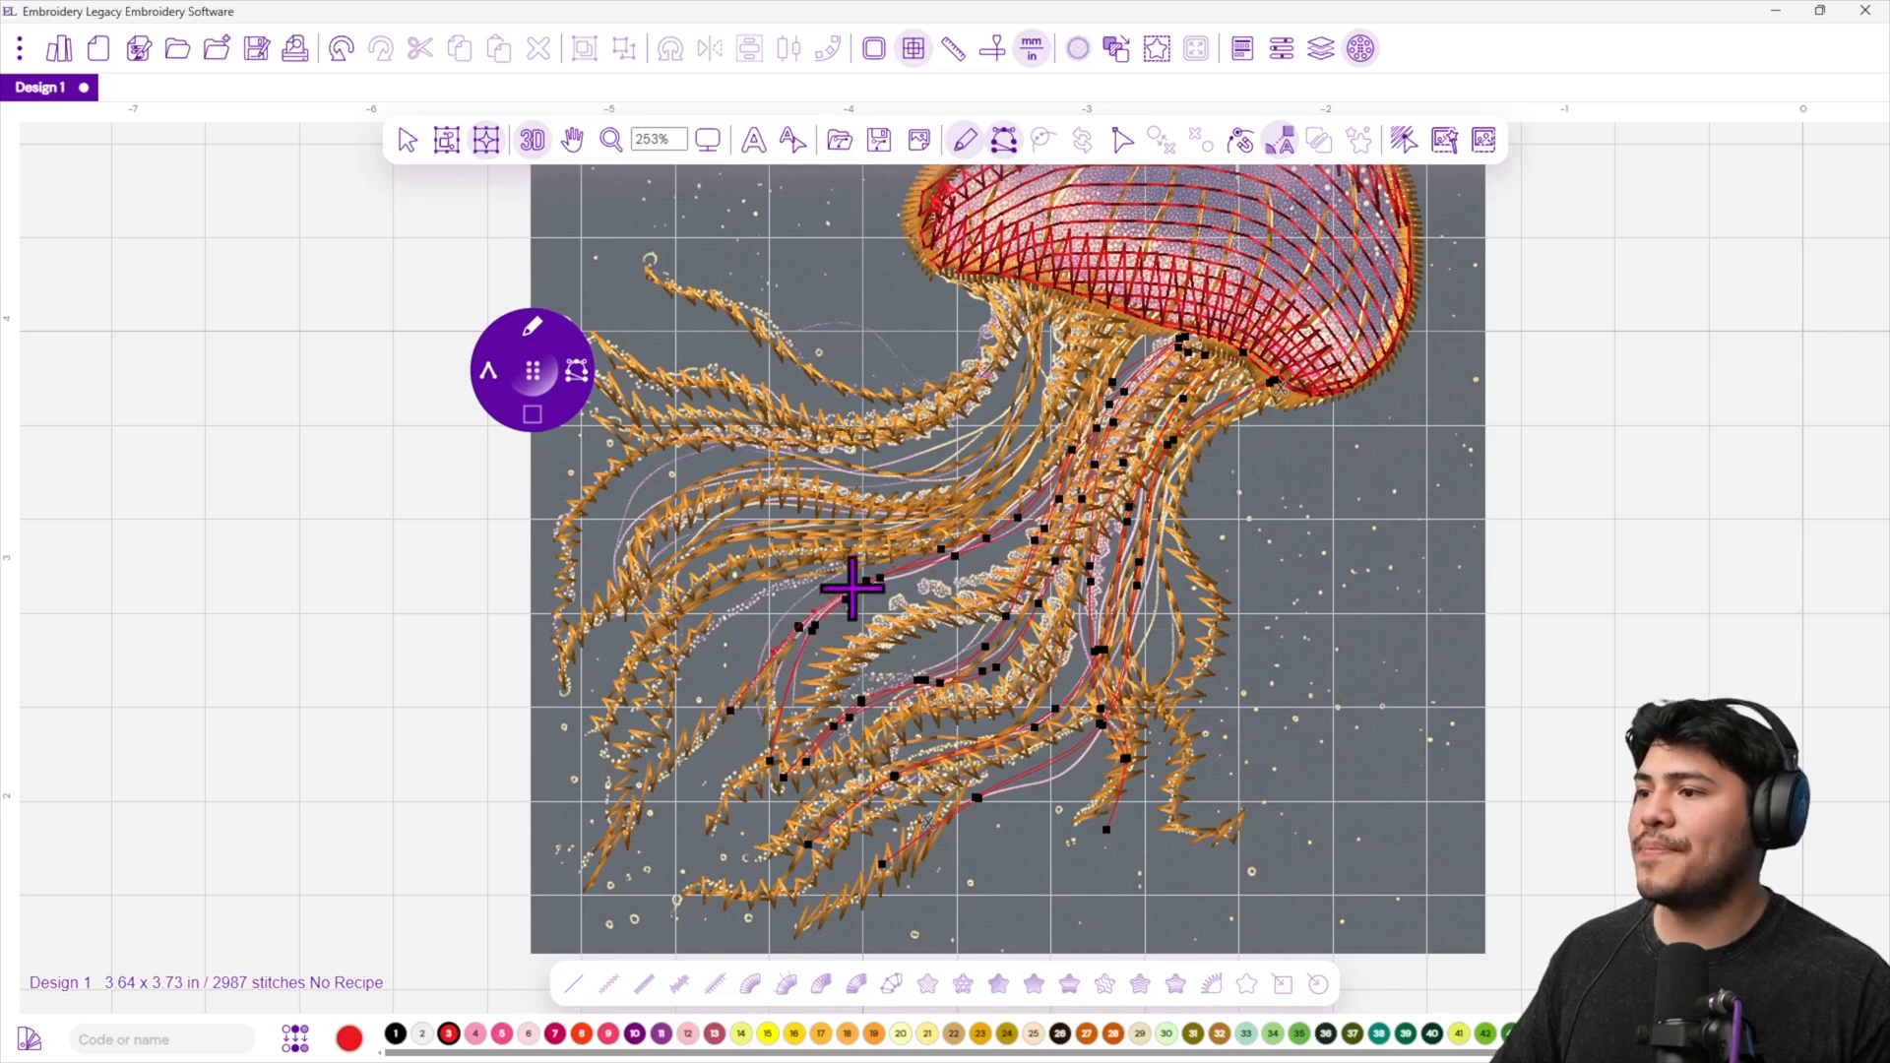
left_click(1107, 317)
Run the line from the bell along the underside of the middle-left tentacles, down their drooping strand, and back to the bell.
left_click(954, 514)
left_click(848, 540)
left_click(766, 628)
left_click(750, 715)
left_click(758, 675)
left_click(780, 602)
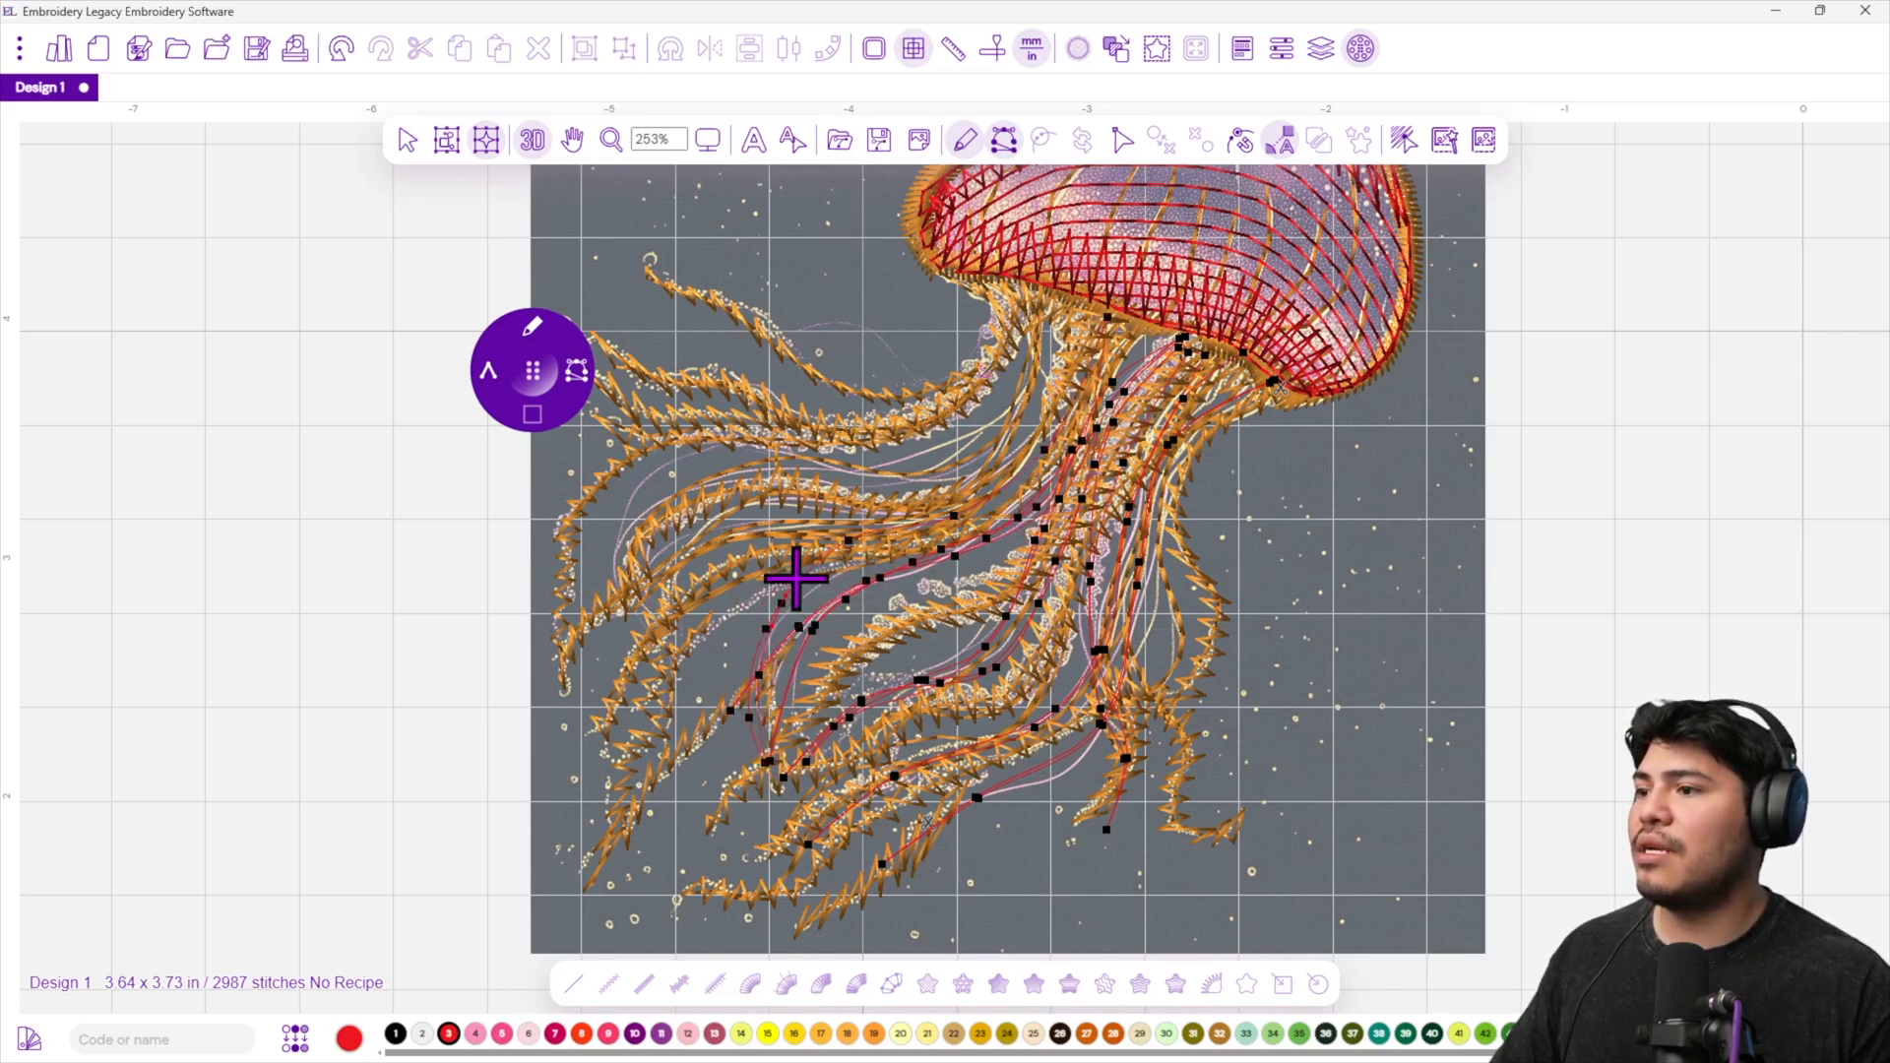
left_click(825, 547)
left_click(899, 516)
left_click(983, 484)
left_click(1080, 337)
Trace a run line from the bell through the middle-left tentacle group down to its far-left hanging end.
left_click(1028, 445)
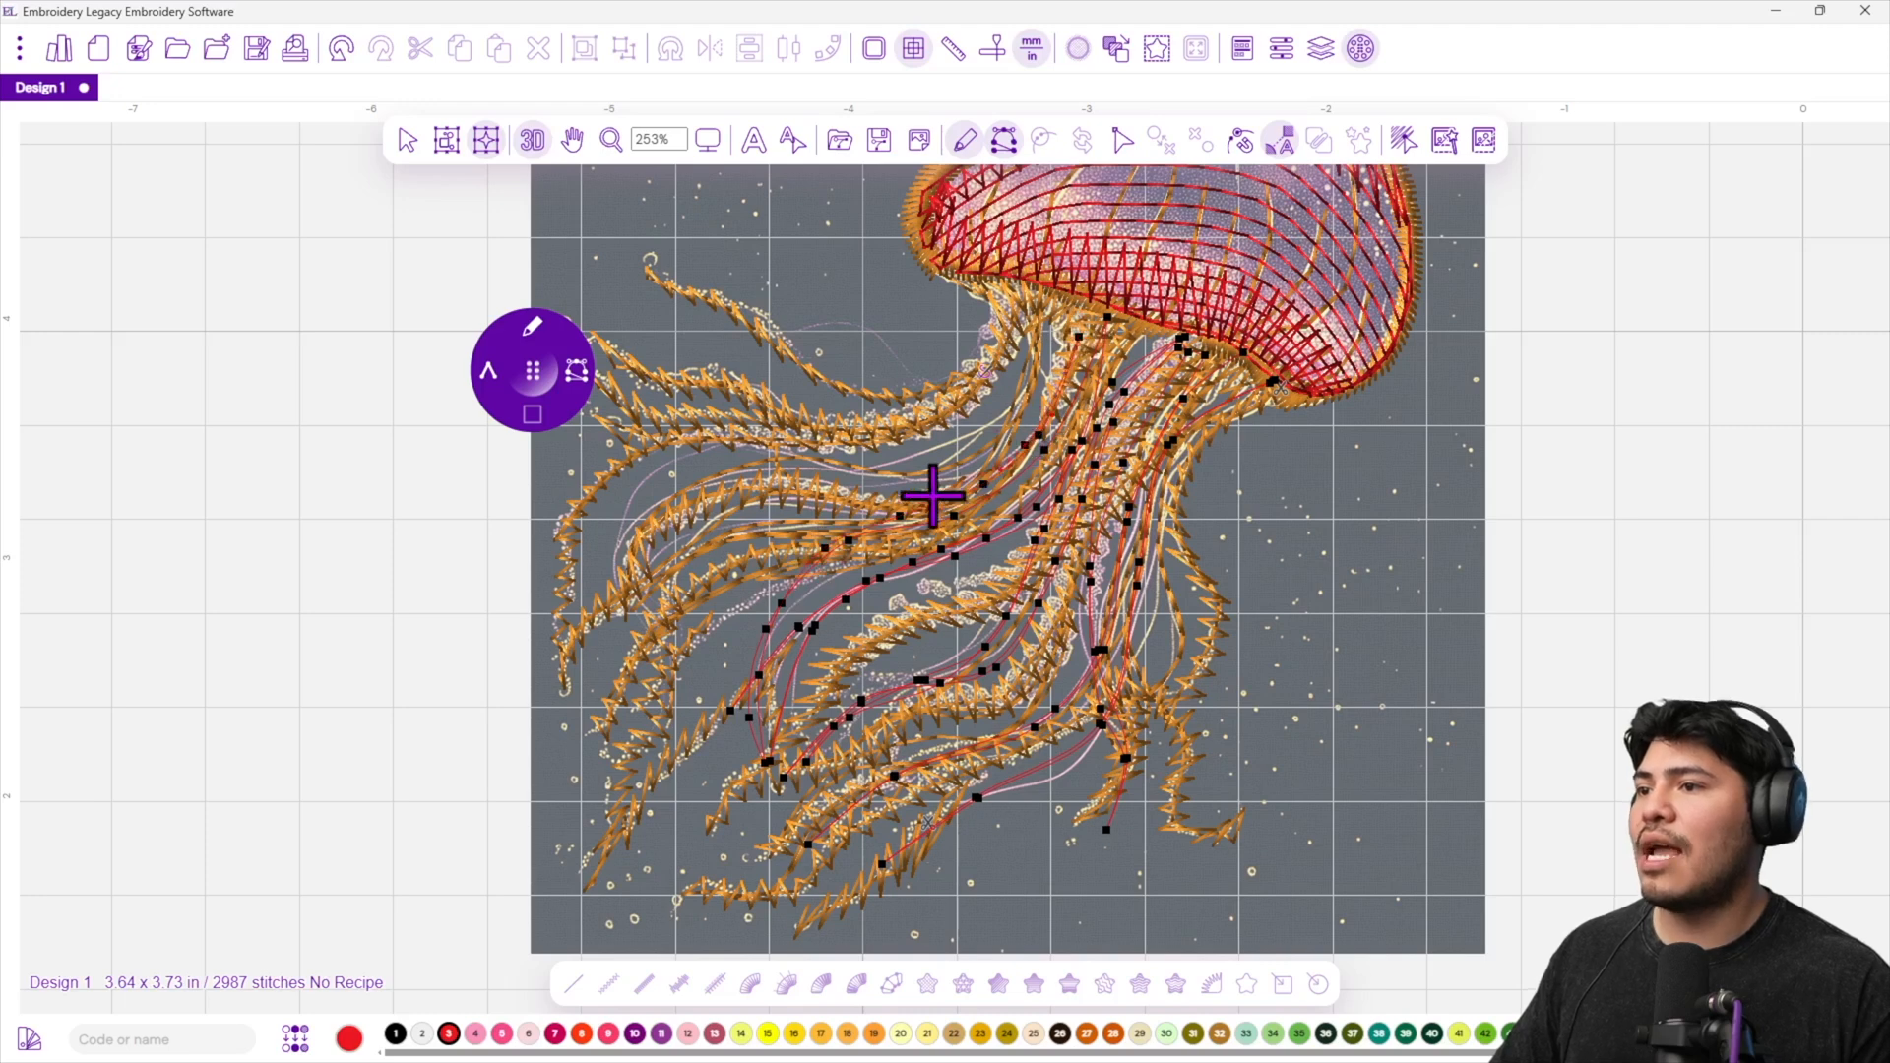
left_click(926, 497)
left_click(784, 524)
left_click(711, 537)
left_click(621, 635)
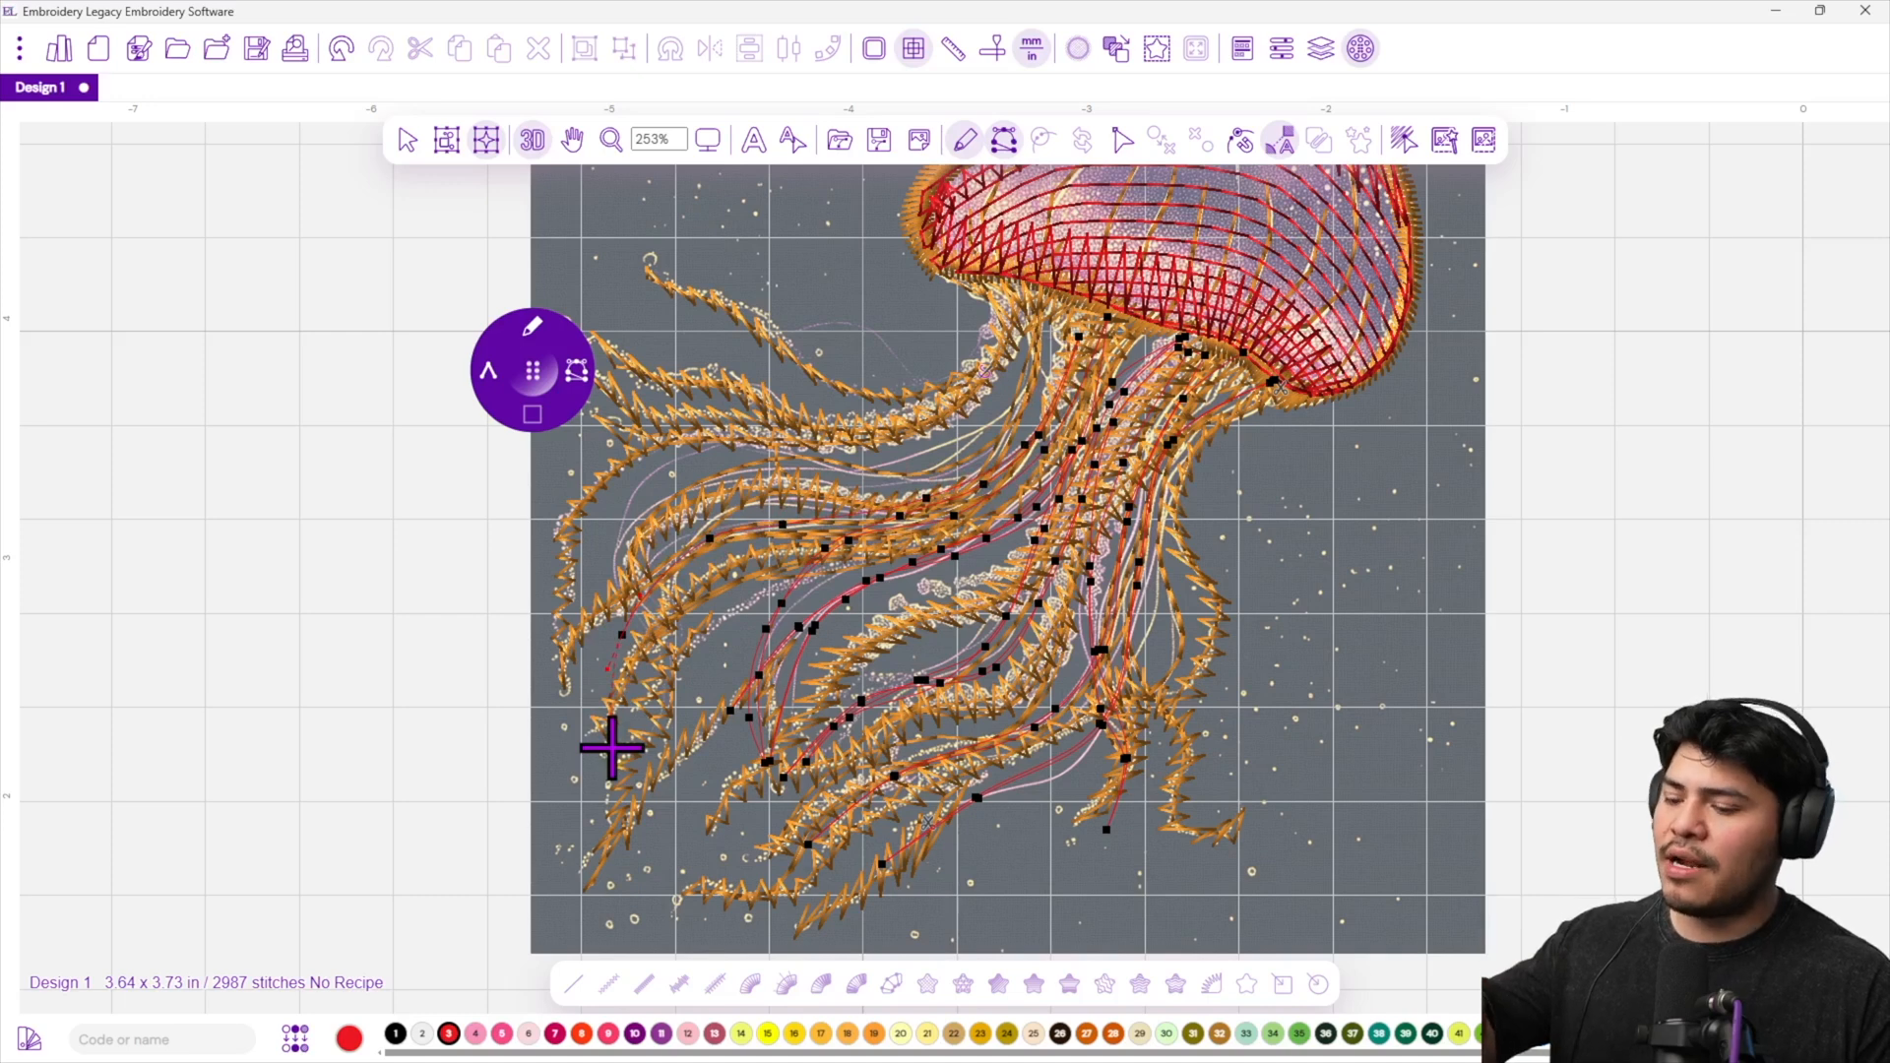
left_click(611, 747)
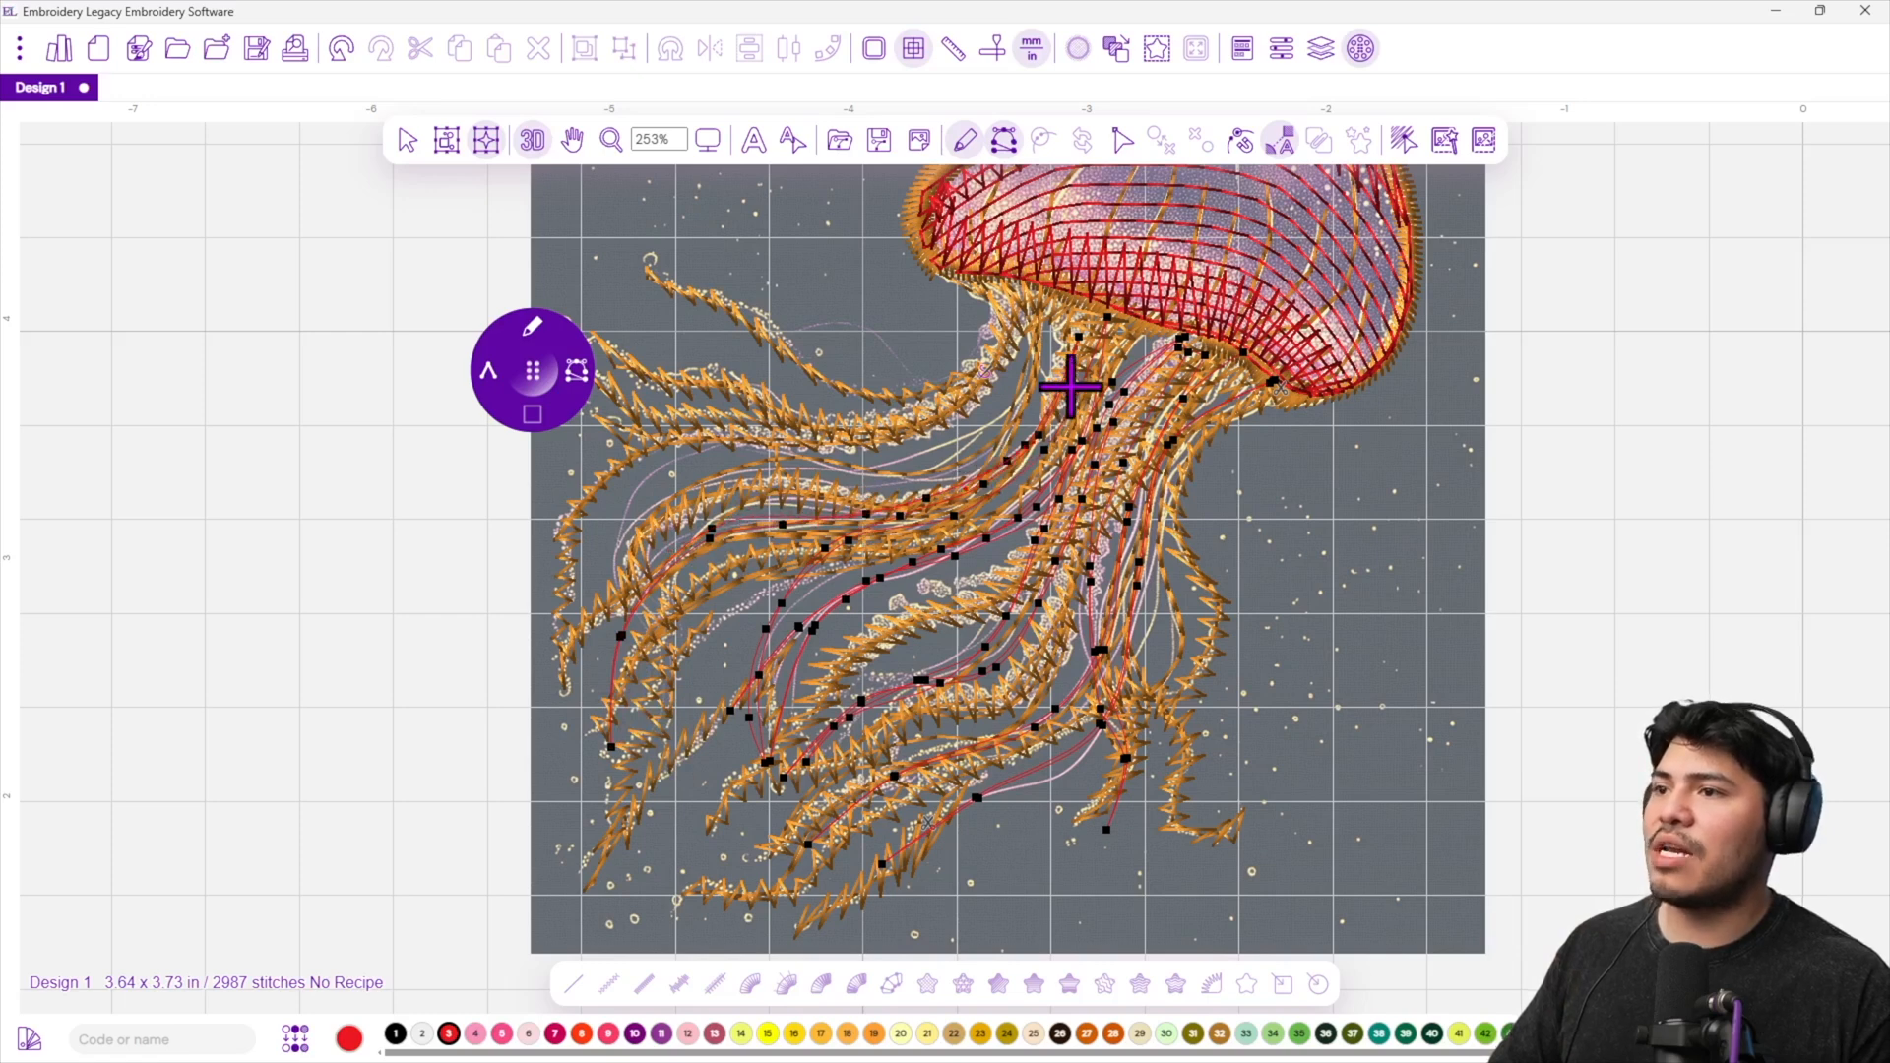
Trace the run line out along the lavender strand above the middle-left tentacles and return it to the bell's lower rim.
left_click(949, 479)
left_click(748, 452)
left_click(643, 487)
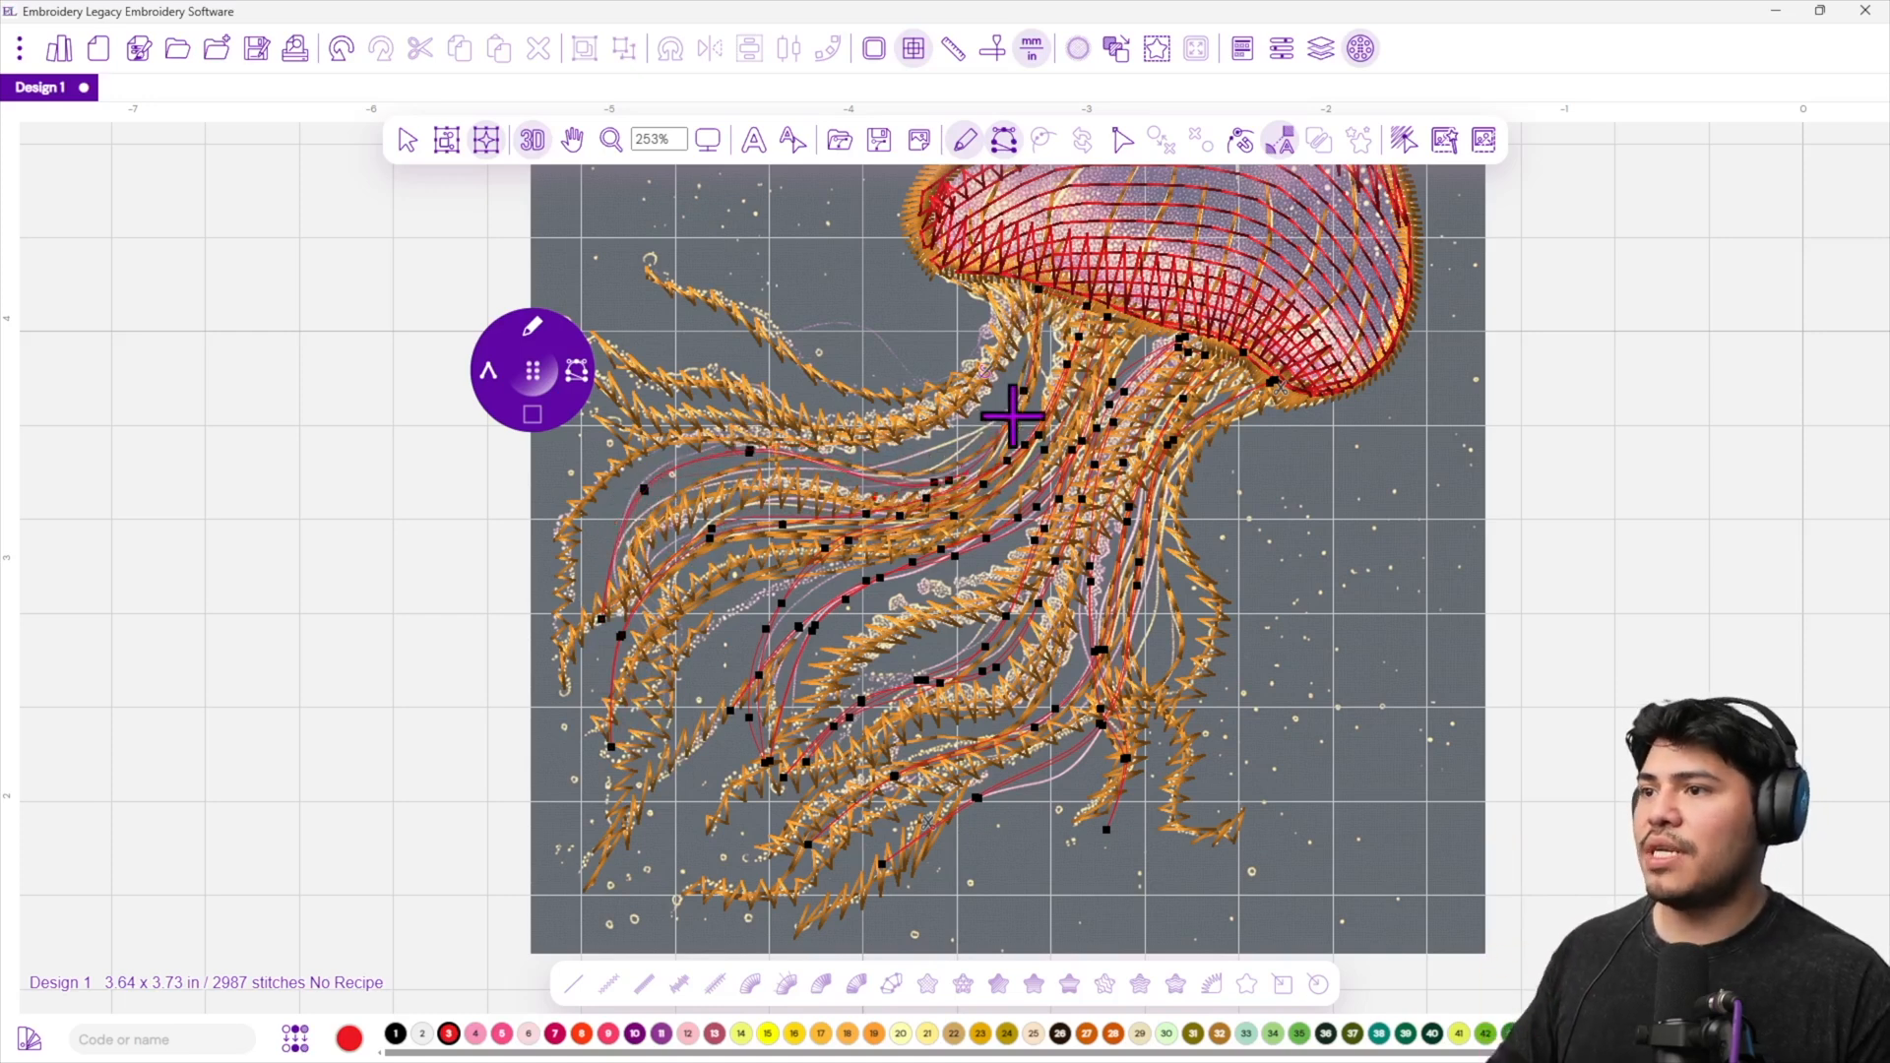
left_click(1006, 286)
Trace the run line from the bell along the upper-left tentacle to its drooping end and back toward the bell.
left_click(1001, 349)
left_click(956, 404)
left_click(810, 407)
left_click(695, 436)
left_click(621, 526)
left_click(703, 434)
left_click(821, 408)
left_click(931, 403)
left_click(987, 354)
Branch the run line out along the faint upper-left lavender strand and back, and finish the line near the bell.
left_click(950, 375)
left_click(872, 331)
left_click(803, 315)
left_click(870, 327)
left_click(915, 356)
left_click(980, 362)
left_click(1001, 349)
key("Return")
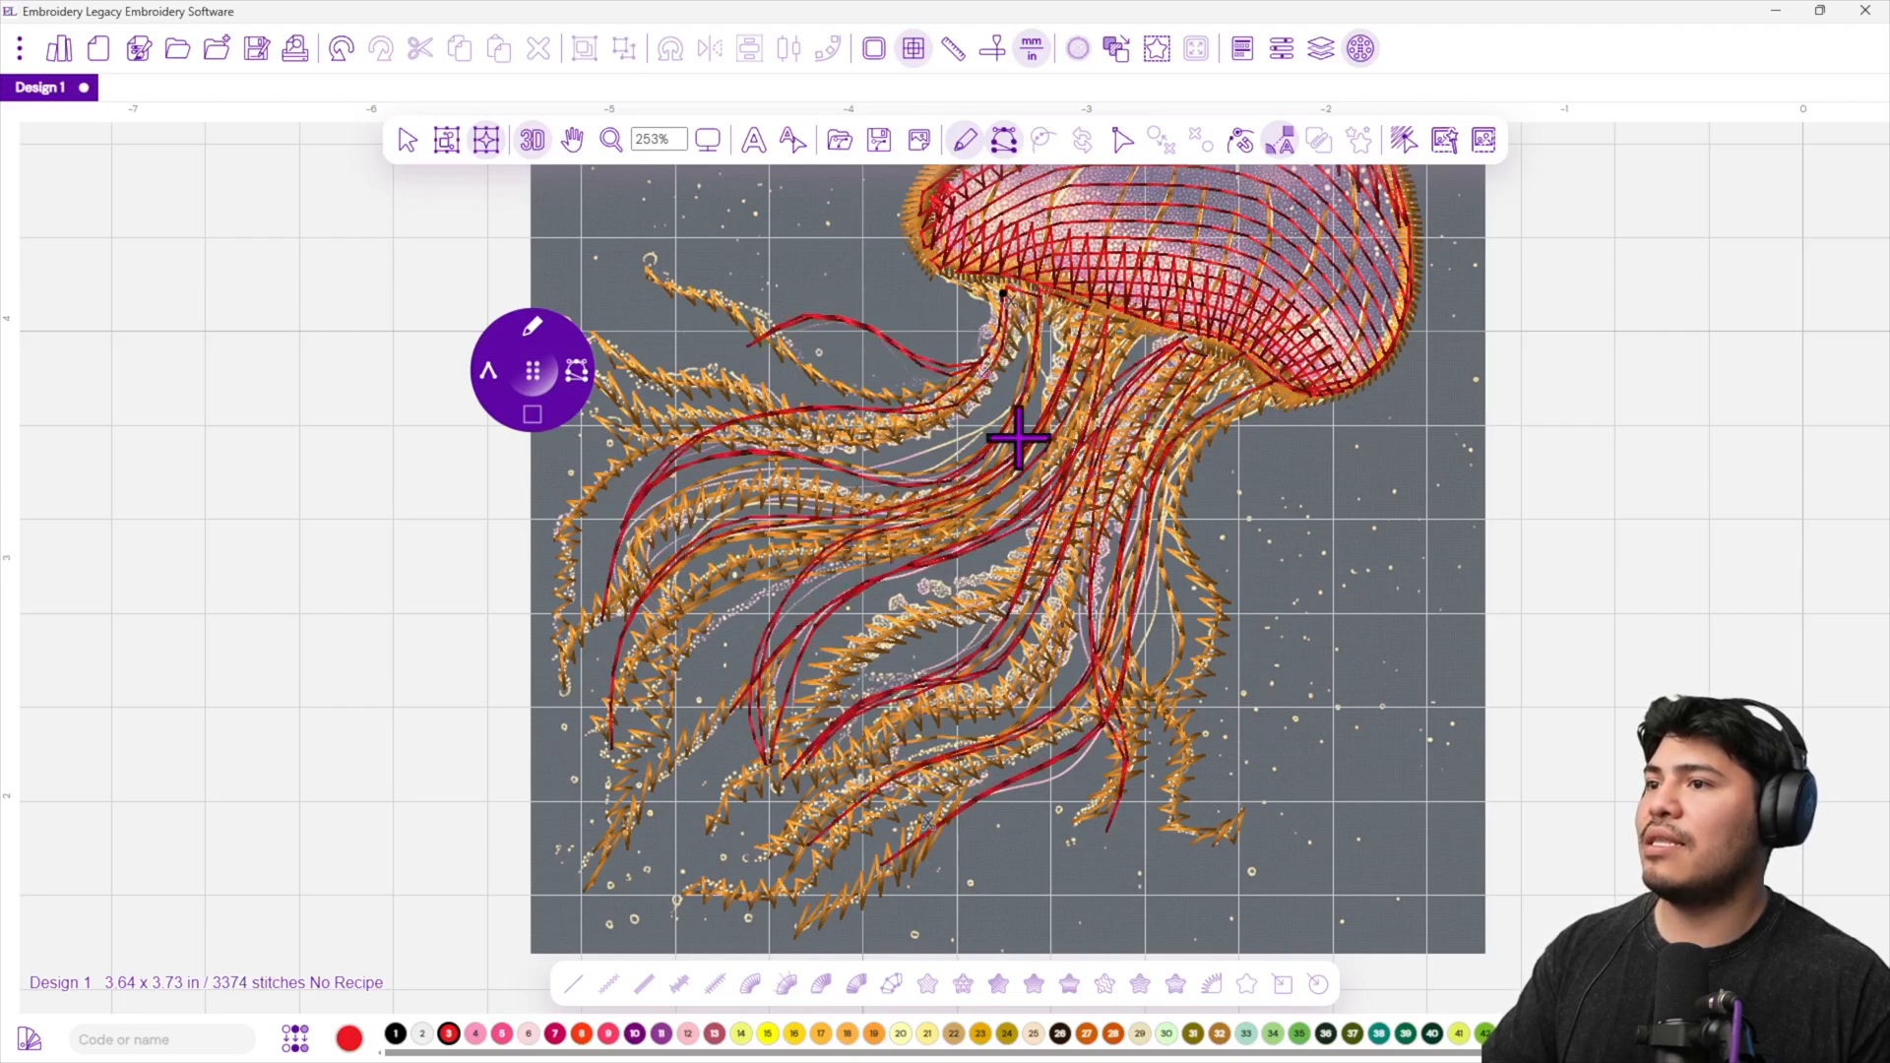
Switch from run-line drawing to the satin column tool with the zigzag stitch type.
scroll(999, 445, "down", 4)
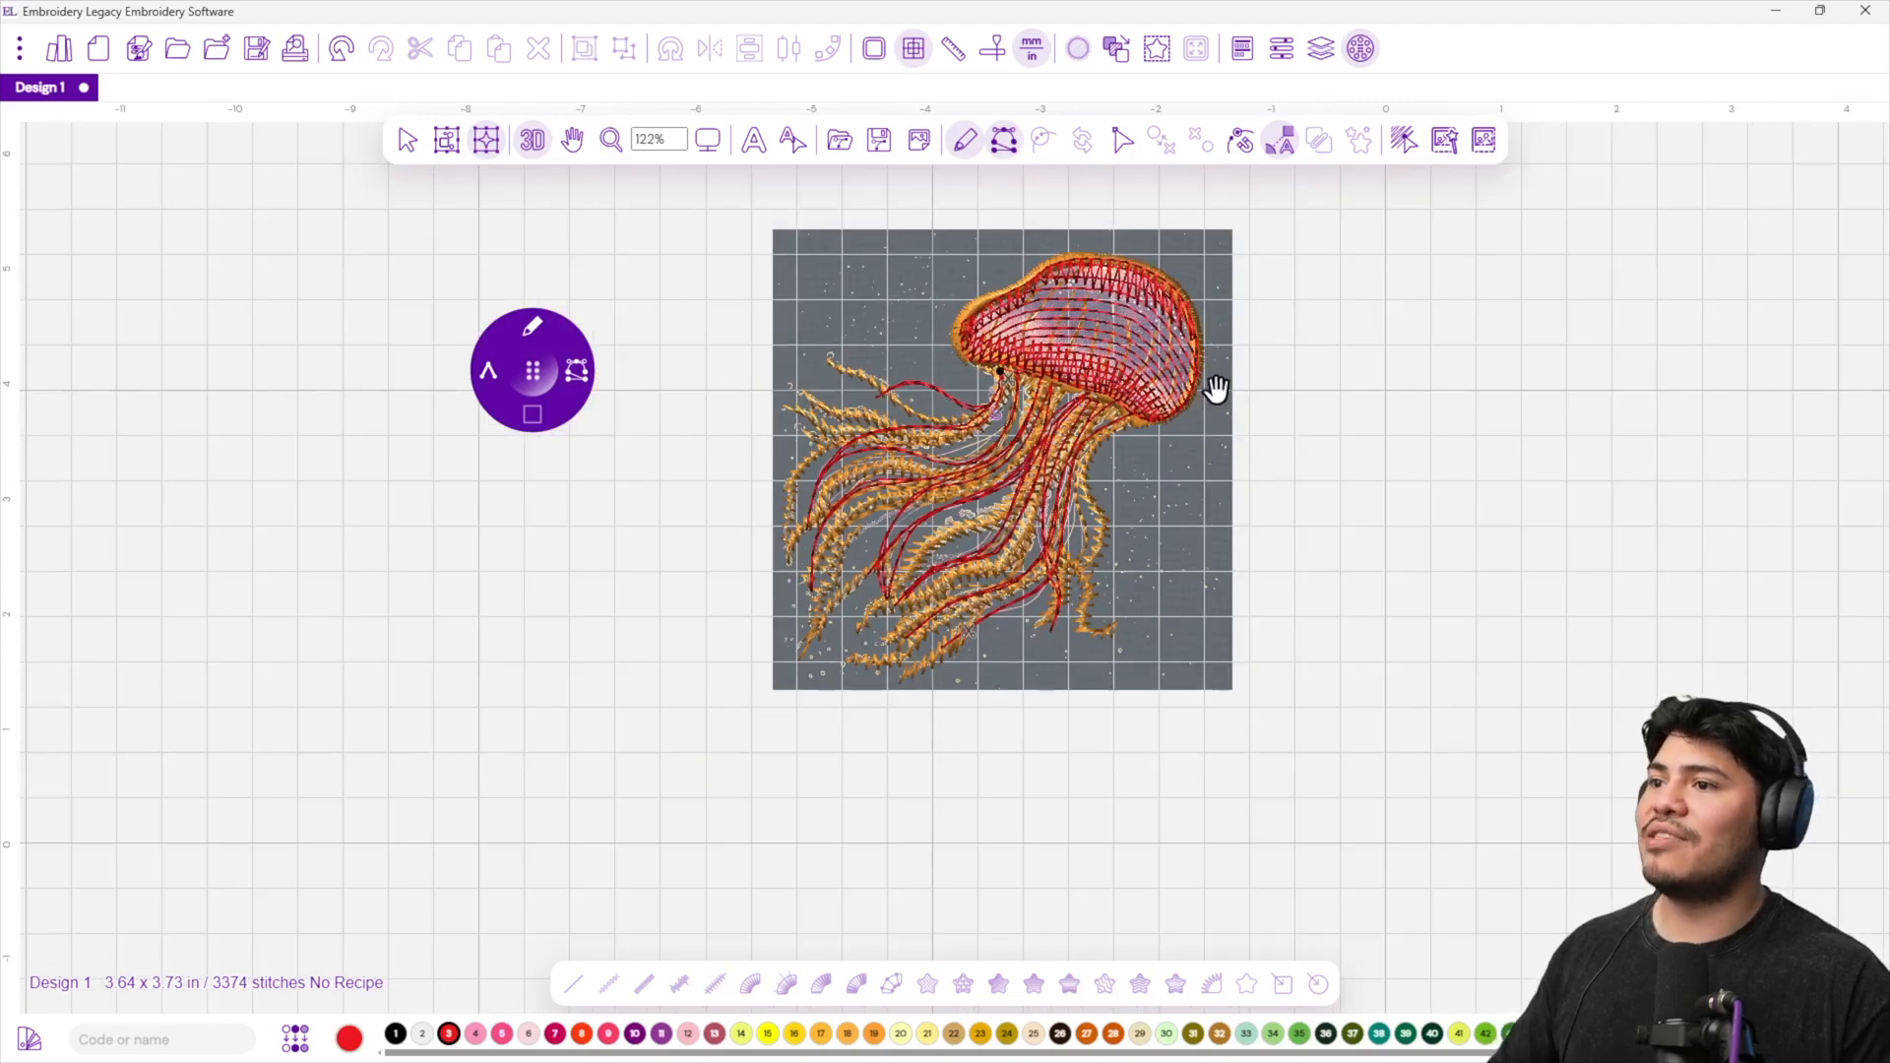
scroll(1046, 494, "up", 3)
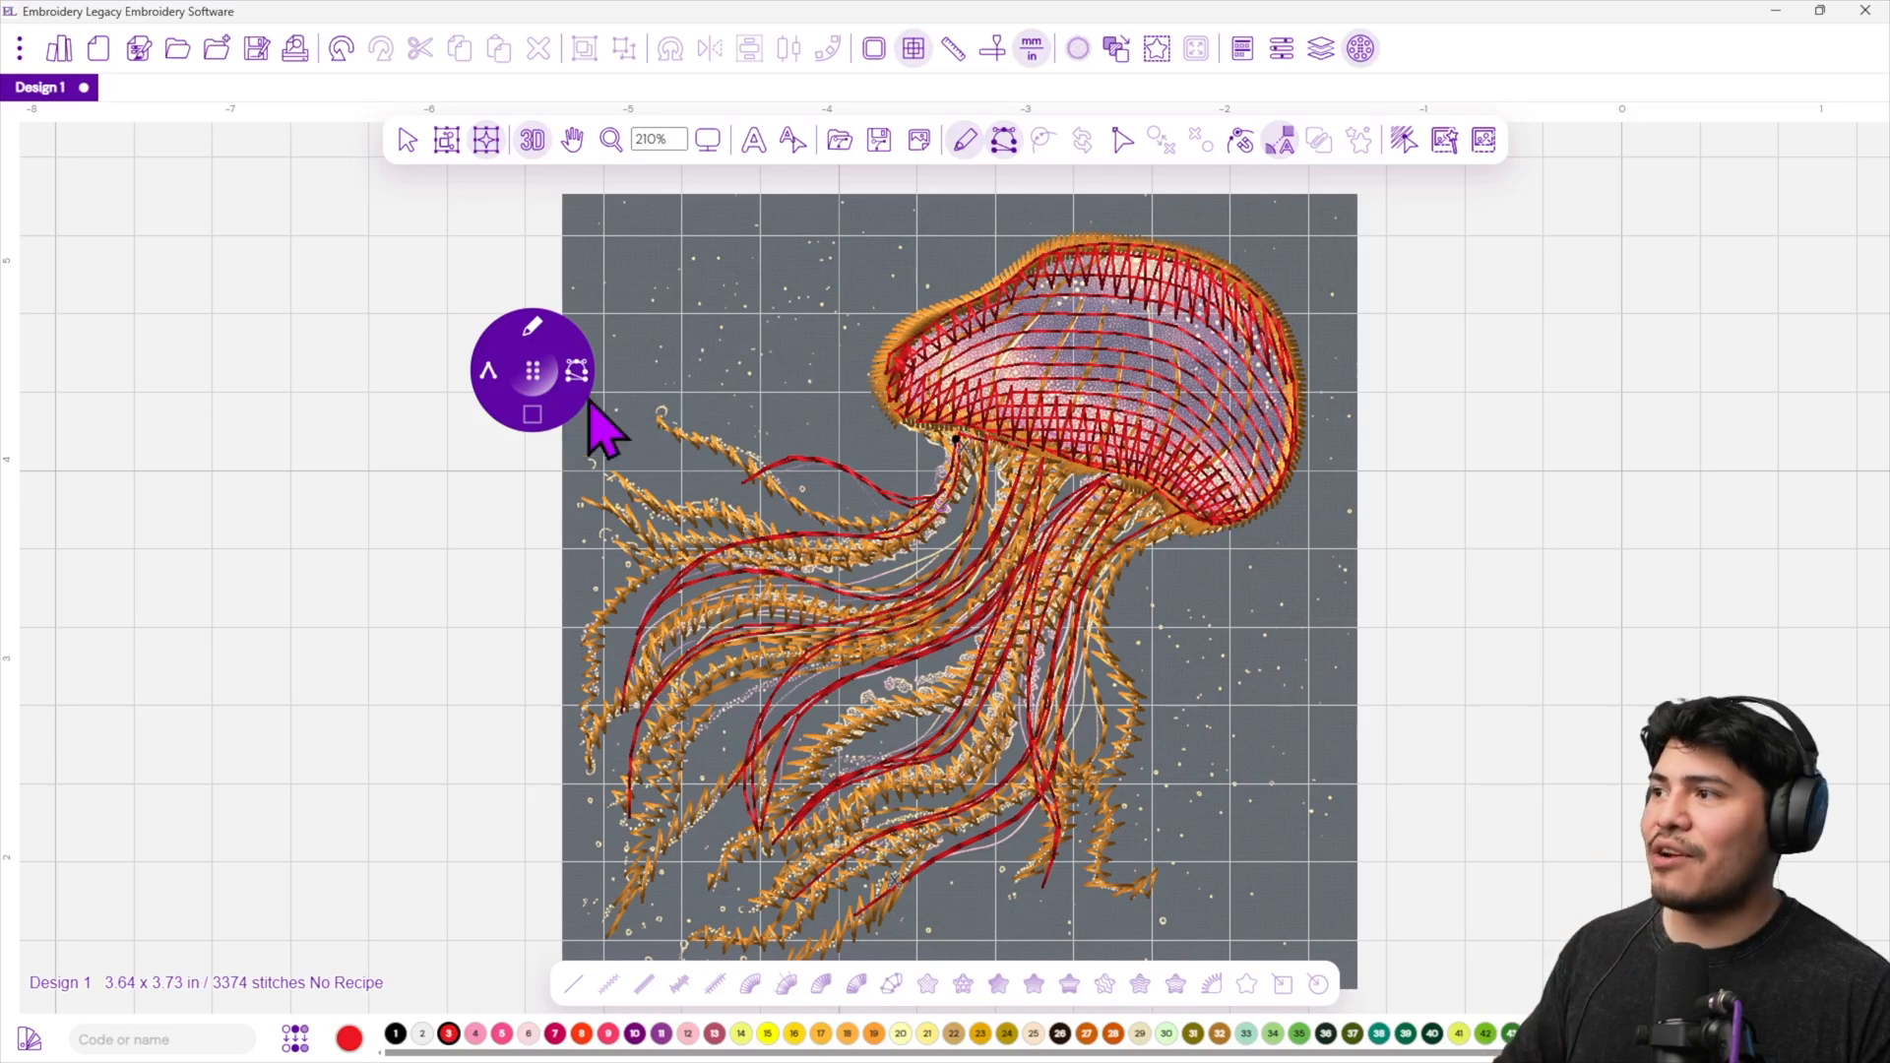
left_click(492, 378)
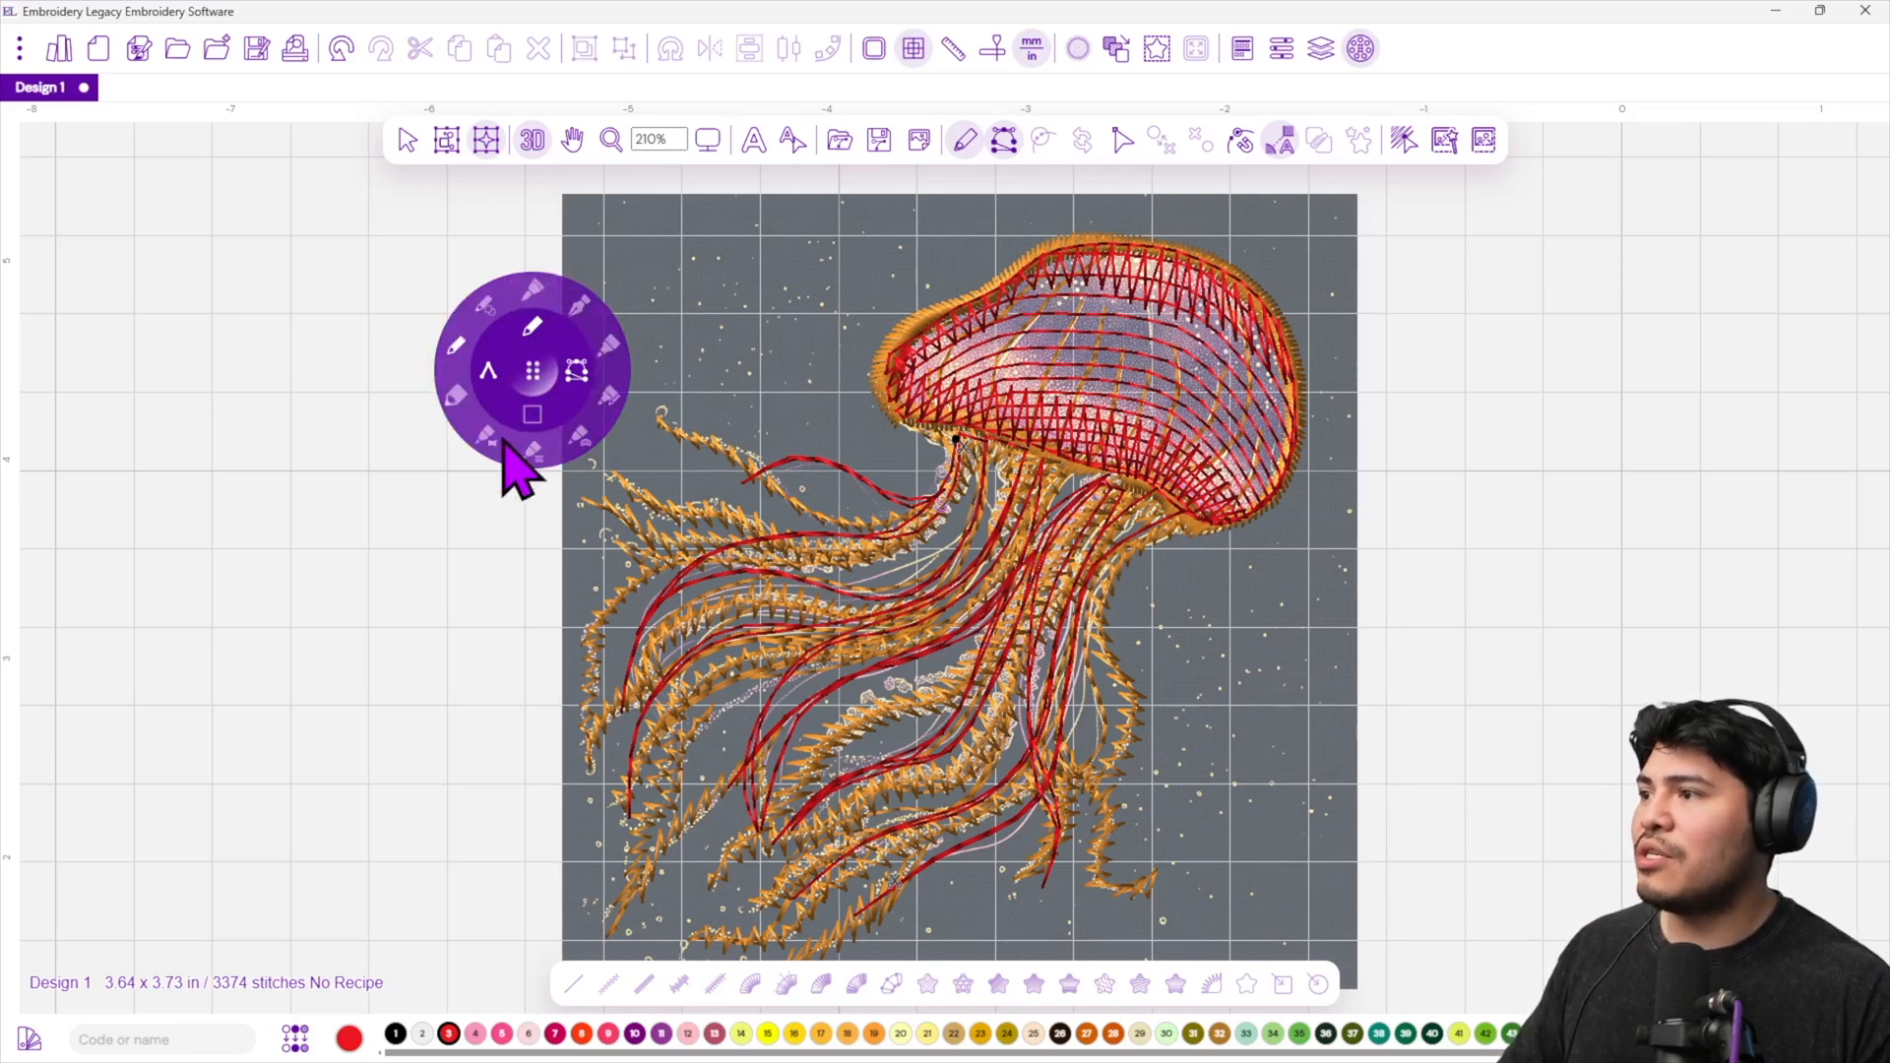
left_click(502, 461)
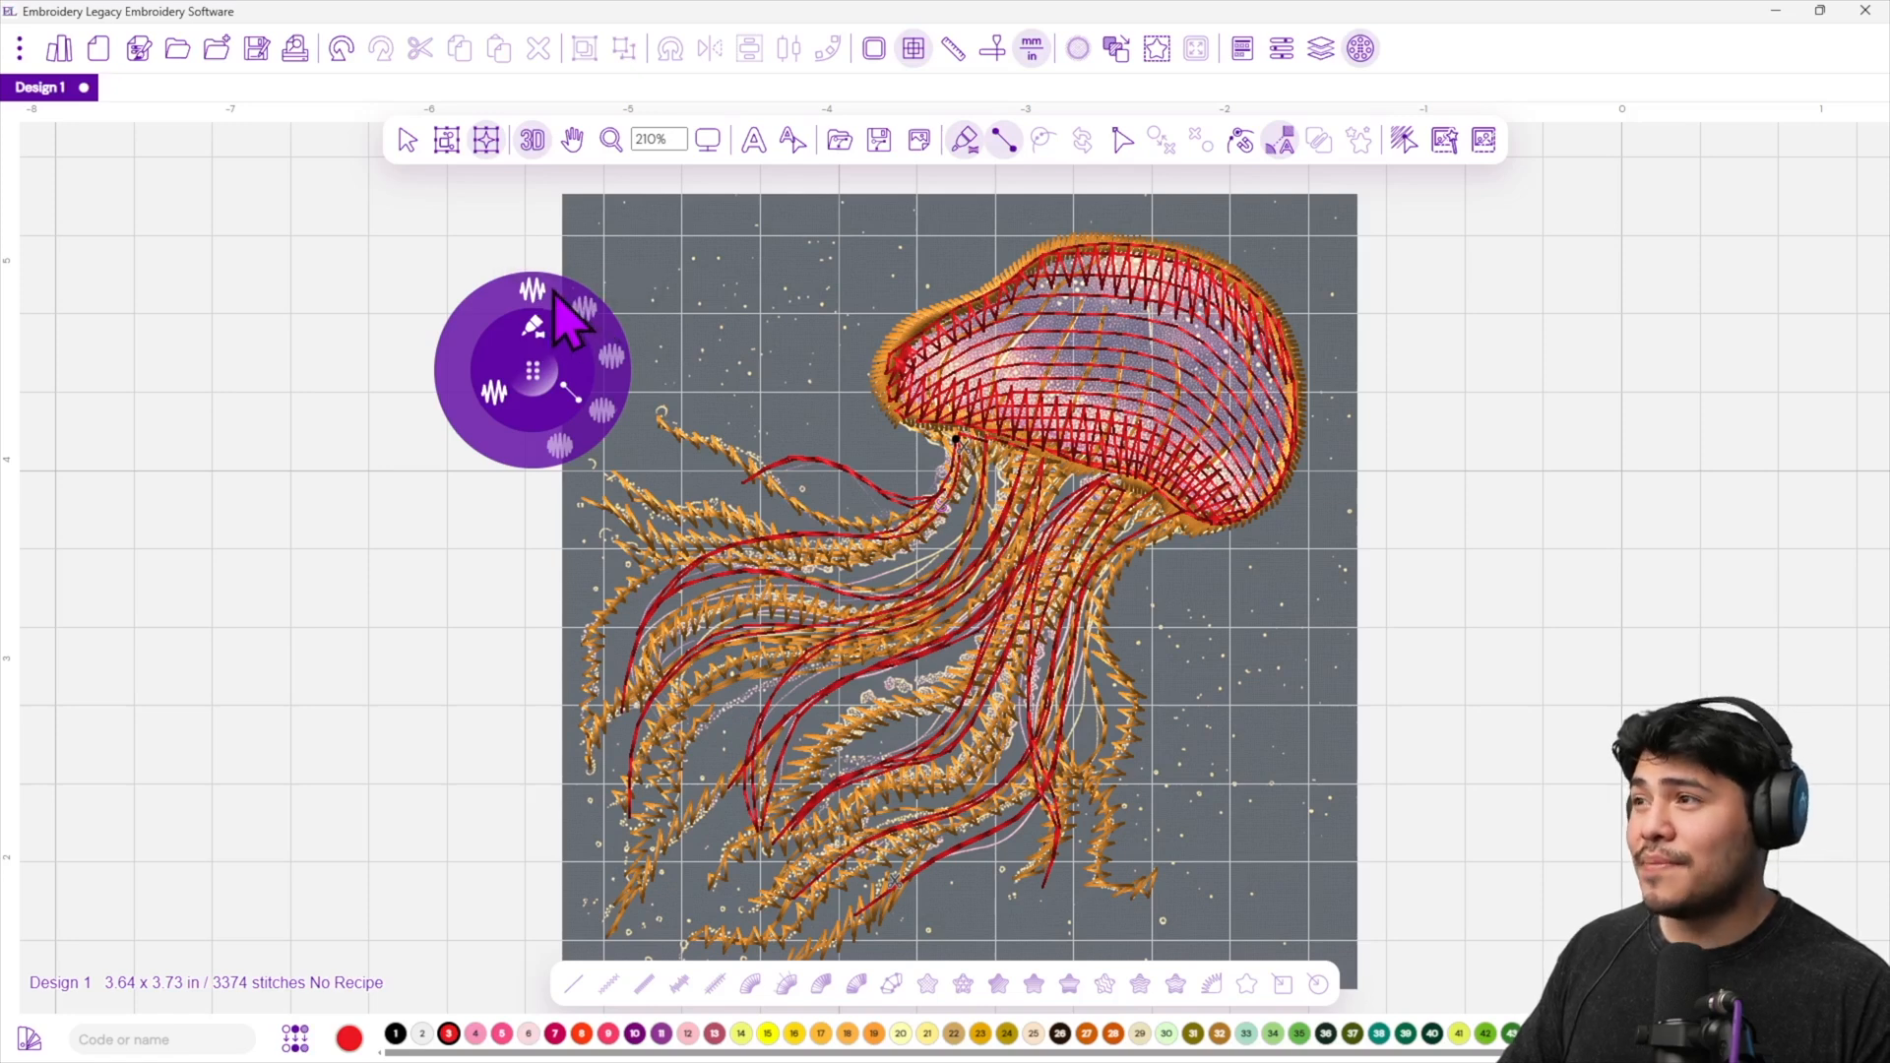
left_click(544, 287)
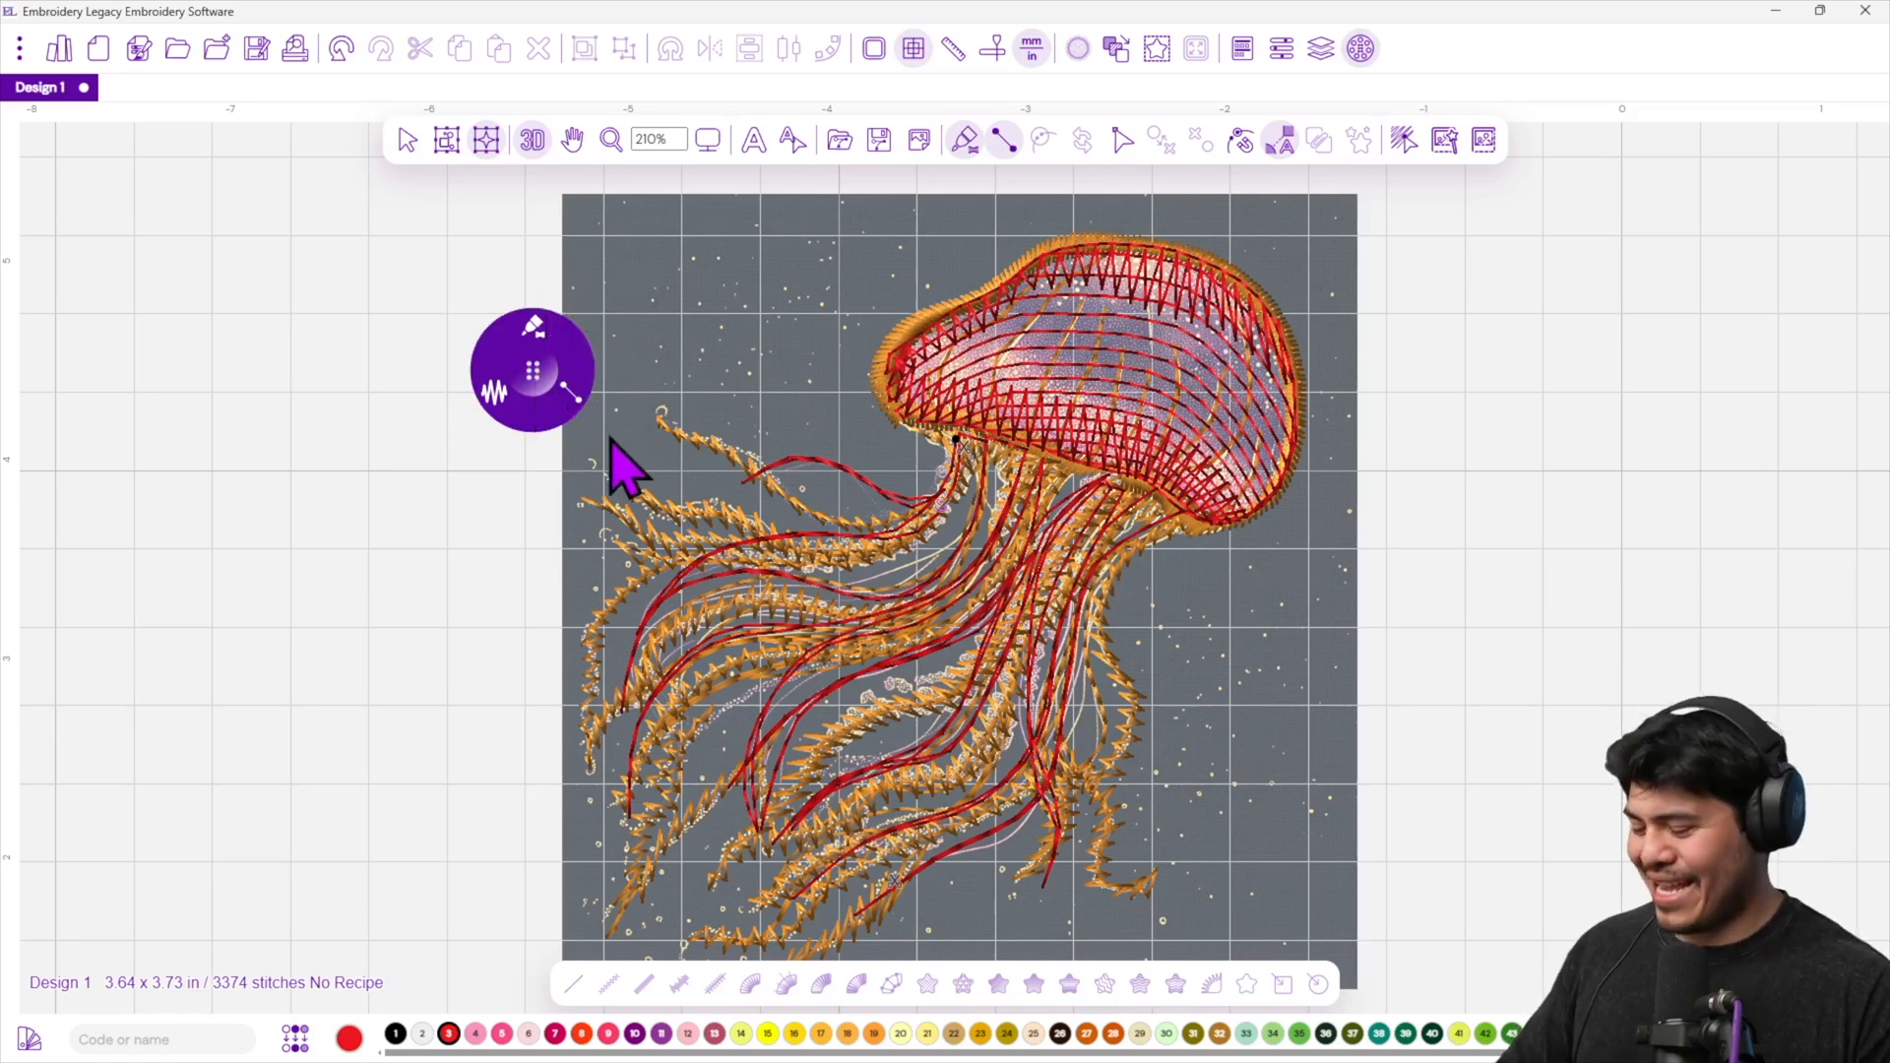
Try to lay an open satin column from the bell's lower rim along the upper-left tentacle.
left_click(946, 433)
left_click(977, 442)
left_click(941, 499)
left_click(962, 499)
left_click(898, 534)
left_click(924, 536)
left_click(821, 556)
left_click(850, 569)
left_click(755, 581)
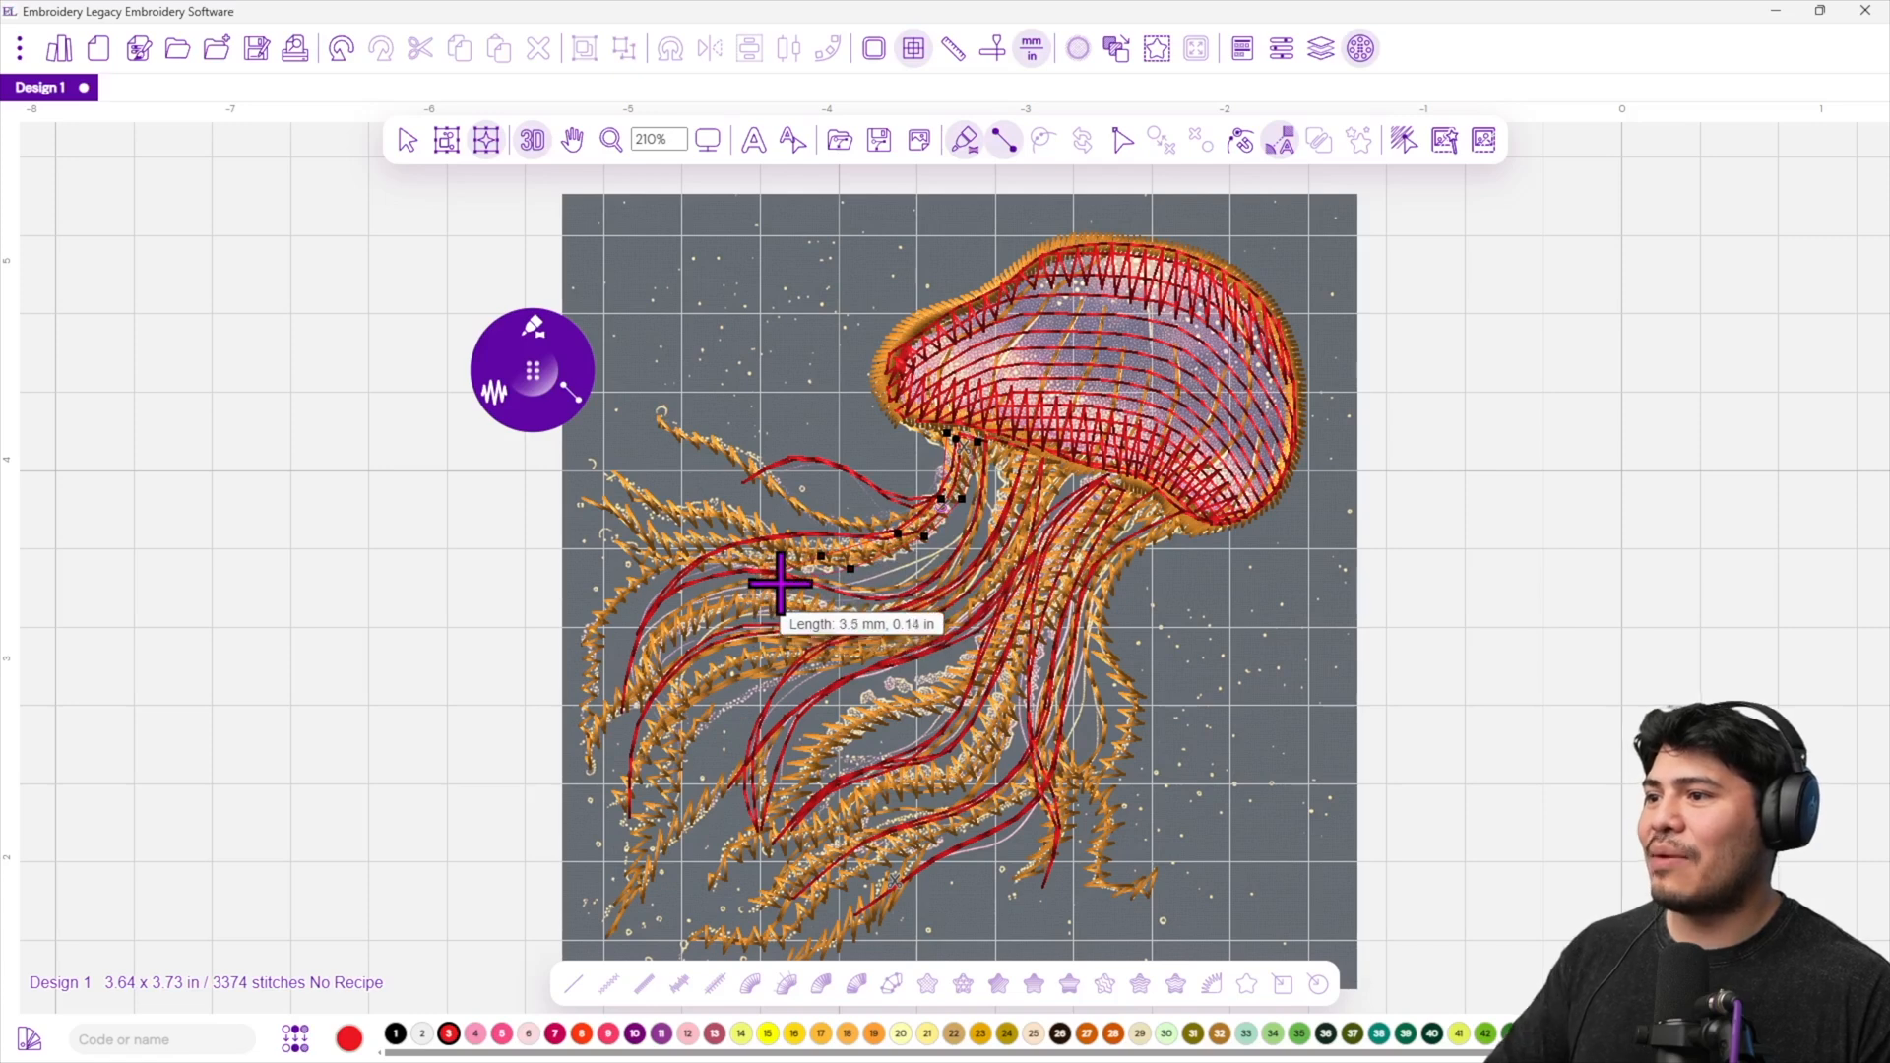
left_click(684, 609)
key("Return")
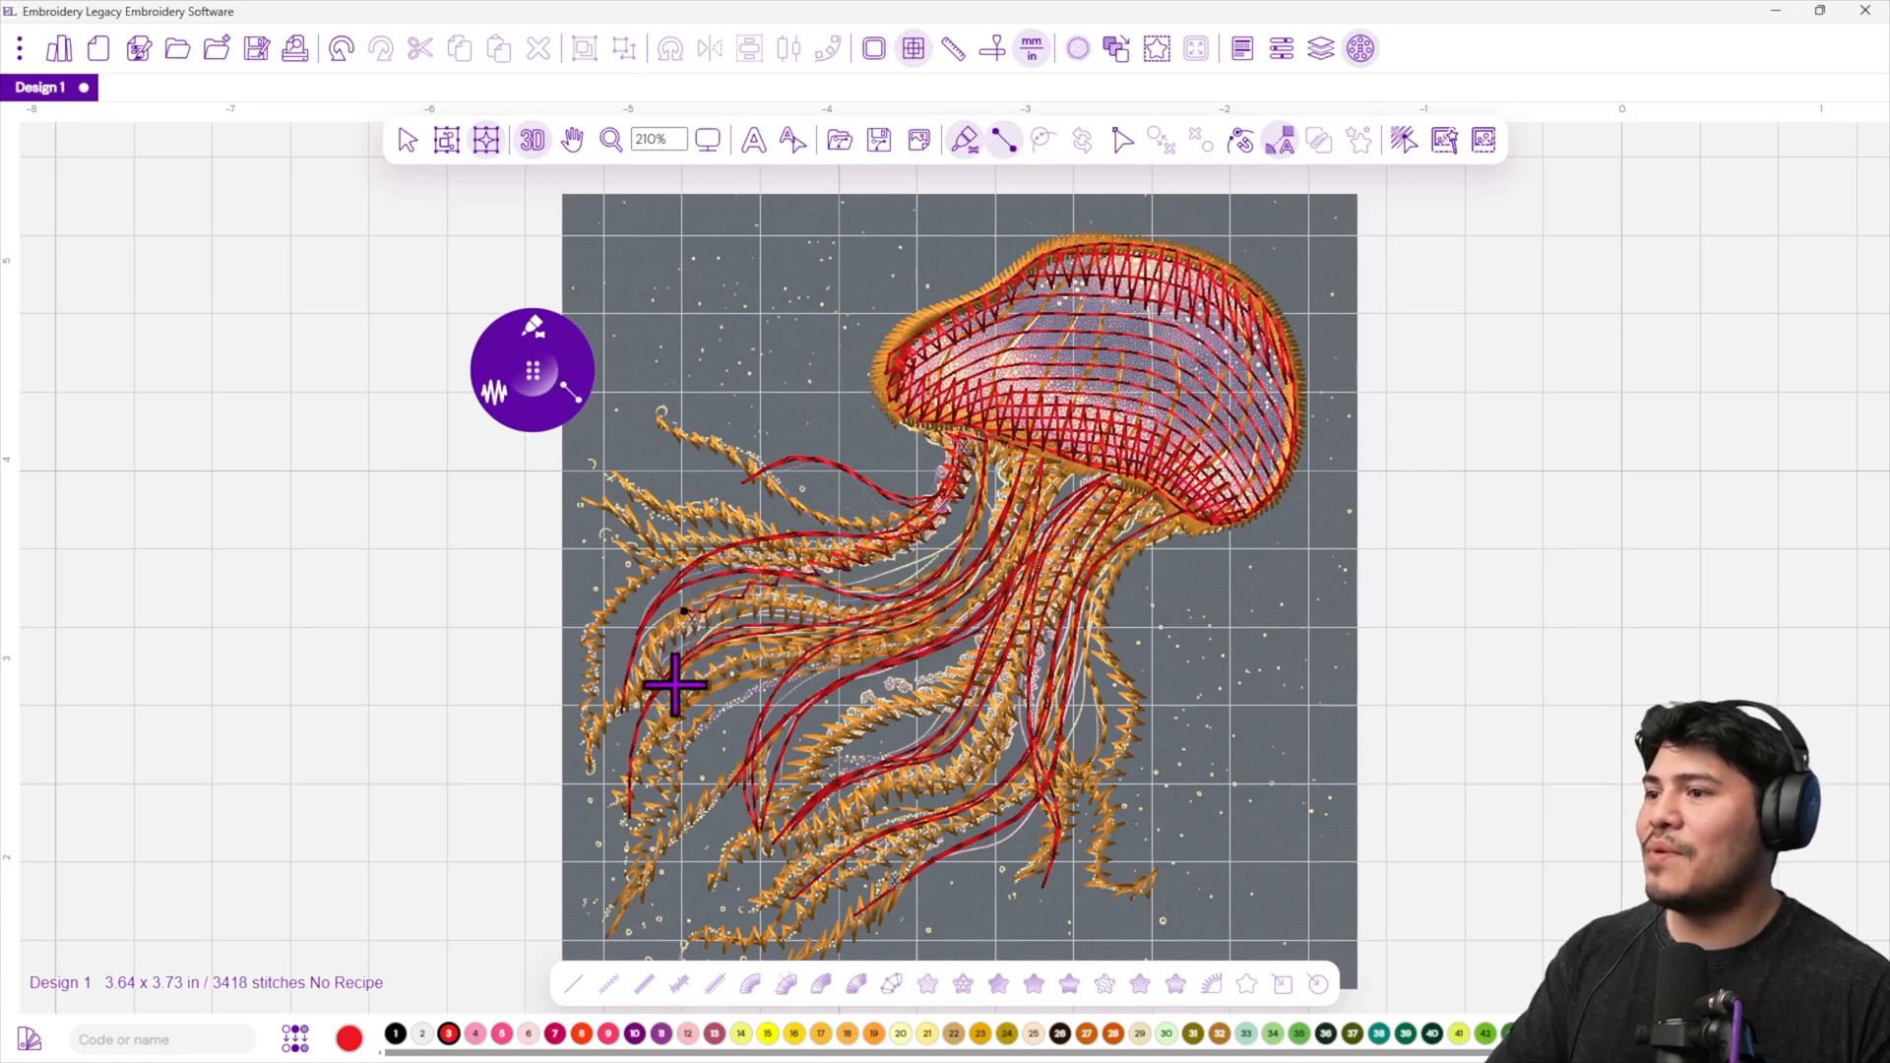
key("ctrl+z")
Lay an open satin column from the bell's lower-left rim along the thick upper-left tentacle to where the red run lines bend down.
scroll(928, 506, "up", 3)
scroll(987, 391, "up", 2)
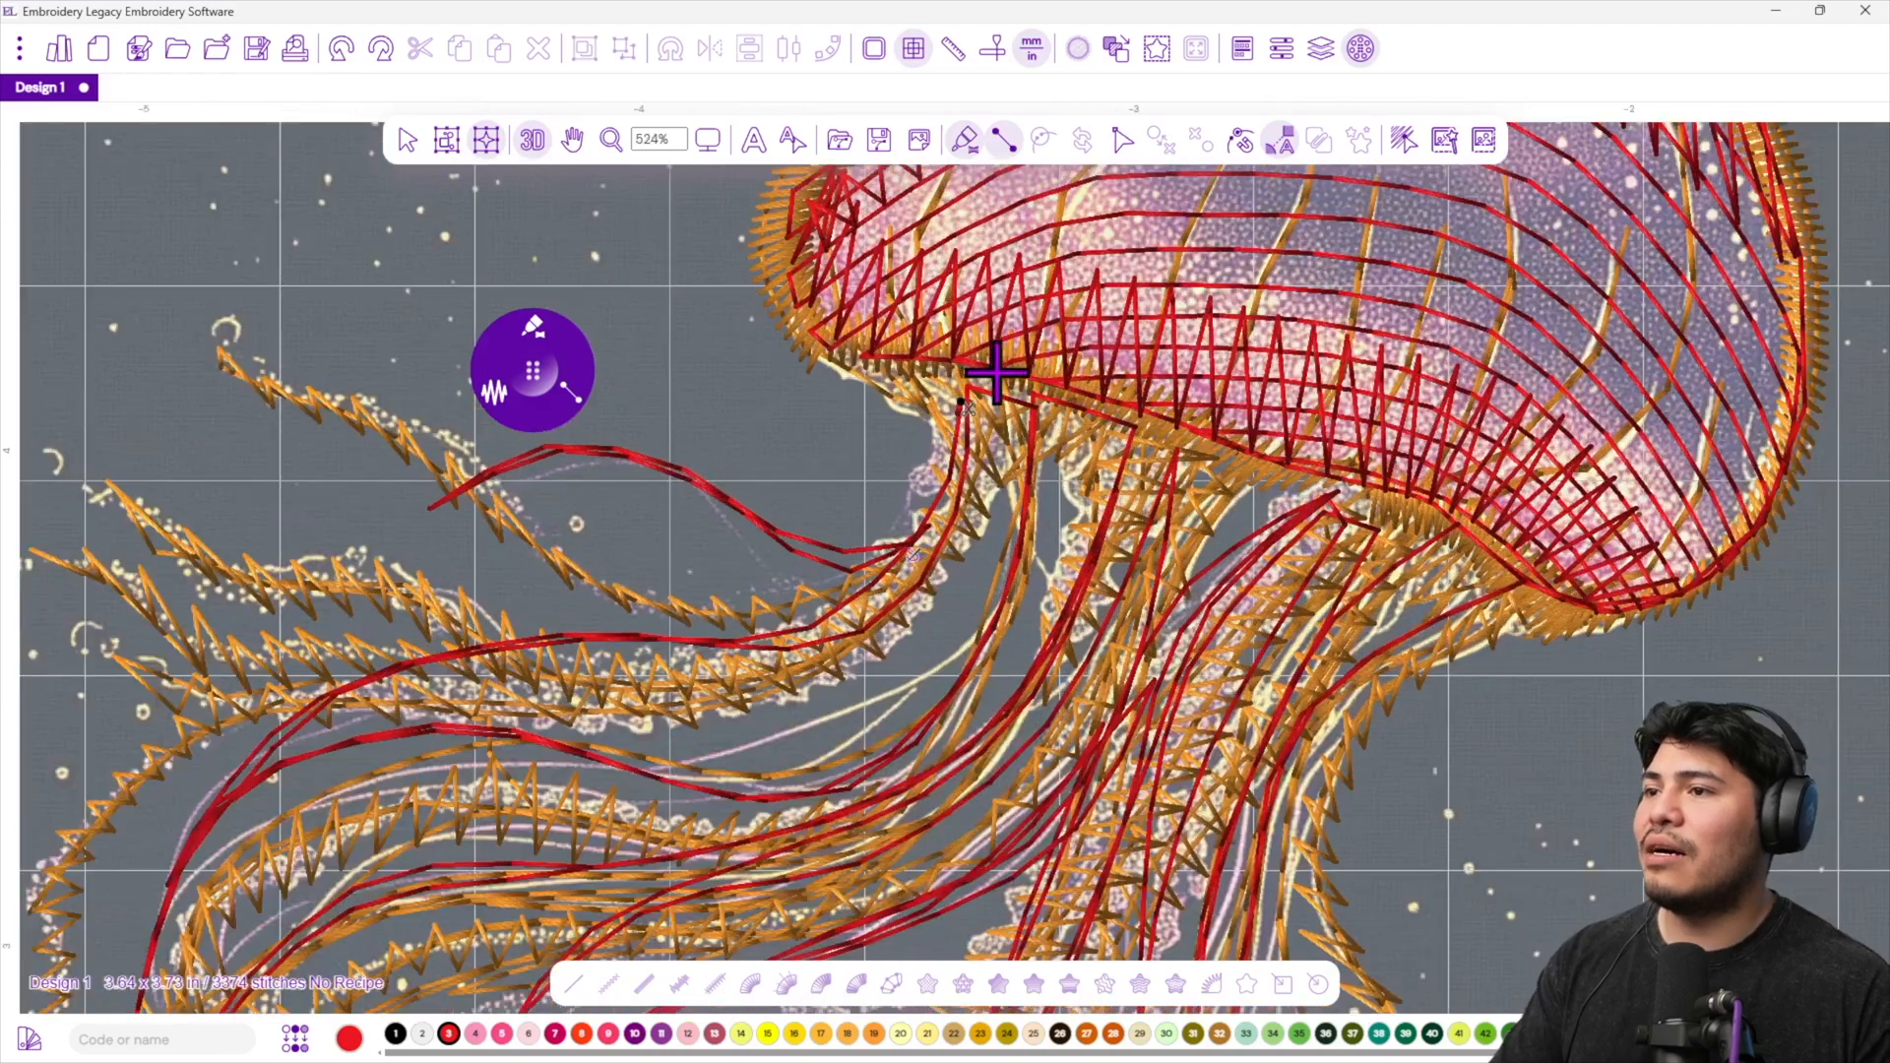
left_click_drag(996, 381, 964, 428)
left_click(877, 446)
left_click(932, 428)
left_click(890, 497)
left_click(955, 501)
left_click(835, 614)
left_click(905, 610)
left_click(678, 717)
left_click(767, 725)
left_click(451, 753)
left_click(530, 792)
left_click(285, 761)
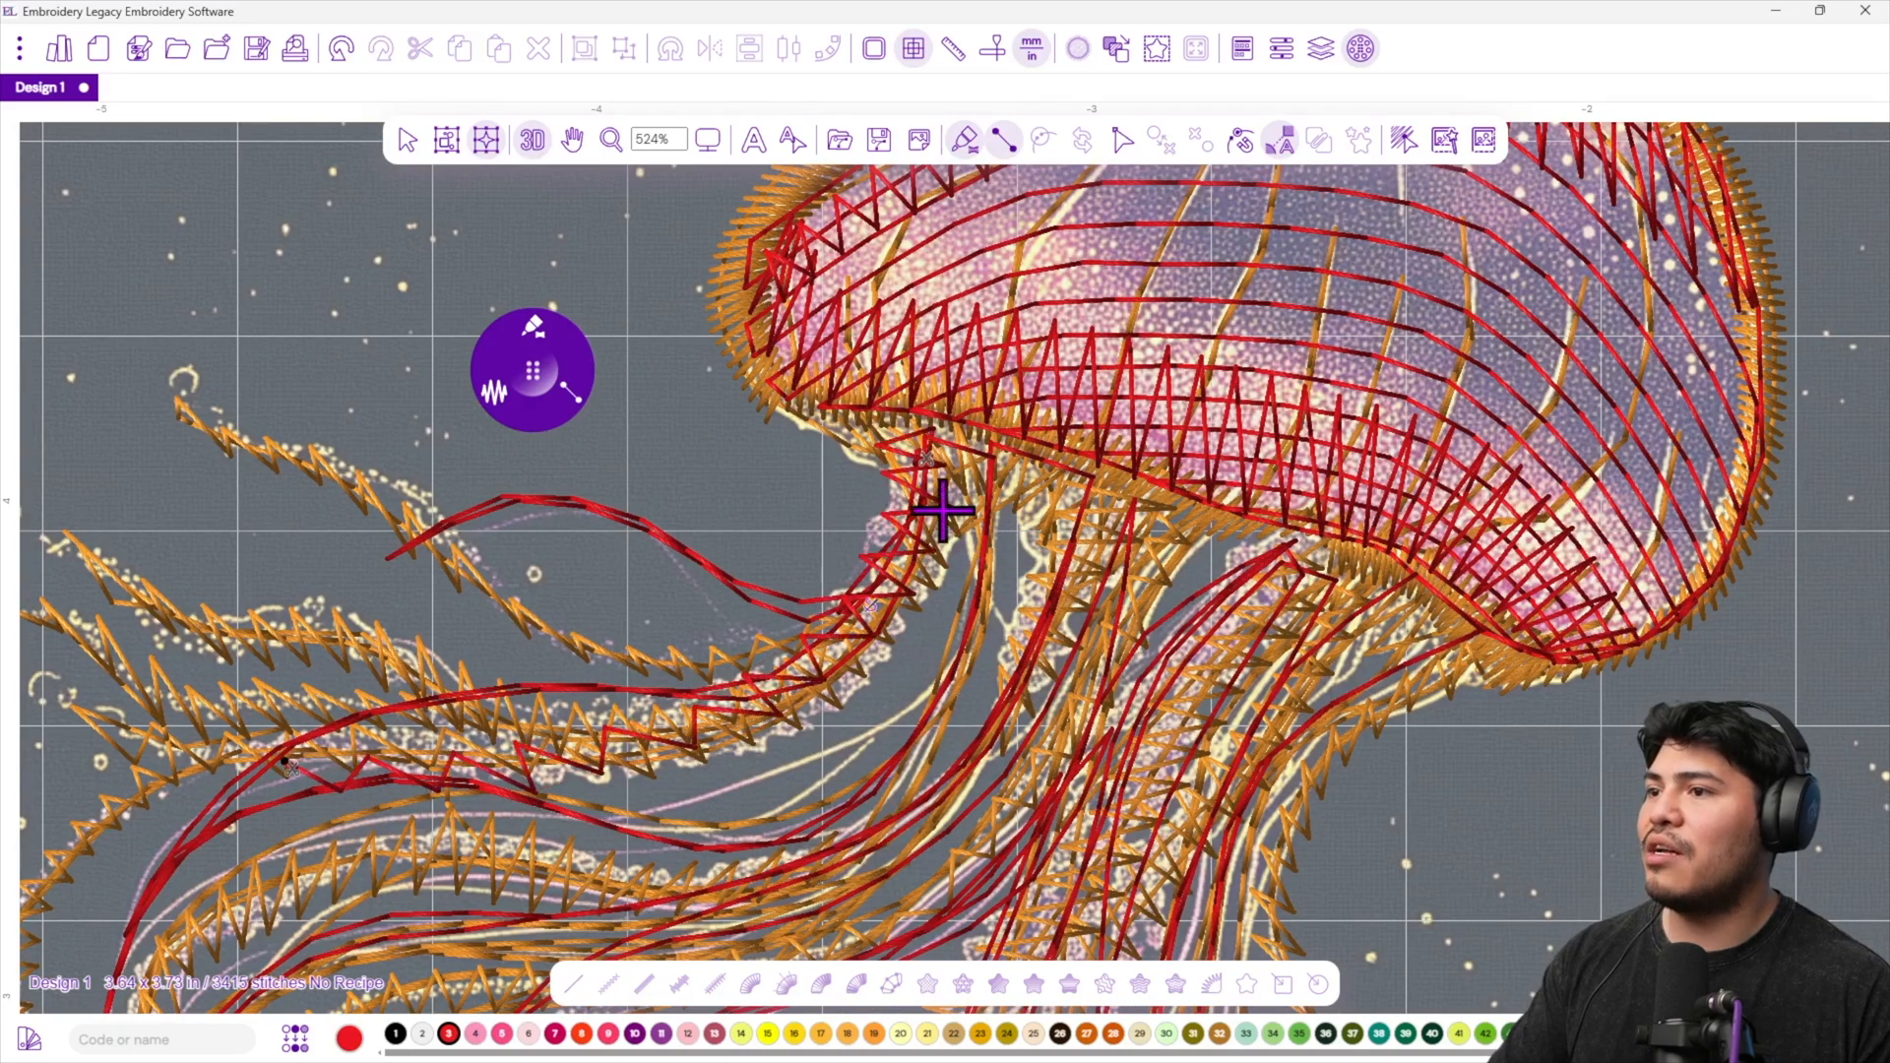
Edit the new upper-left satin column and move its start point up to the end at the bell's rim.
left_click(407, 141)
left_click(908, 502)
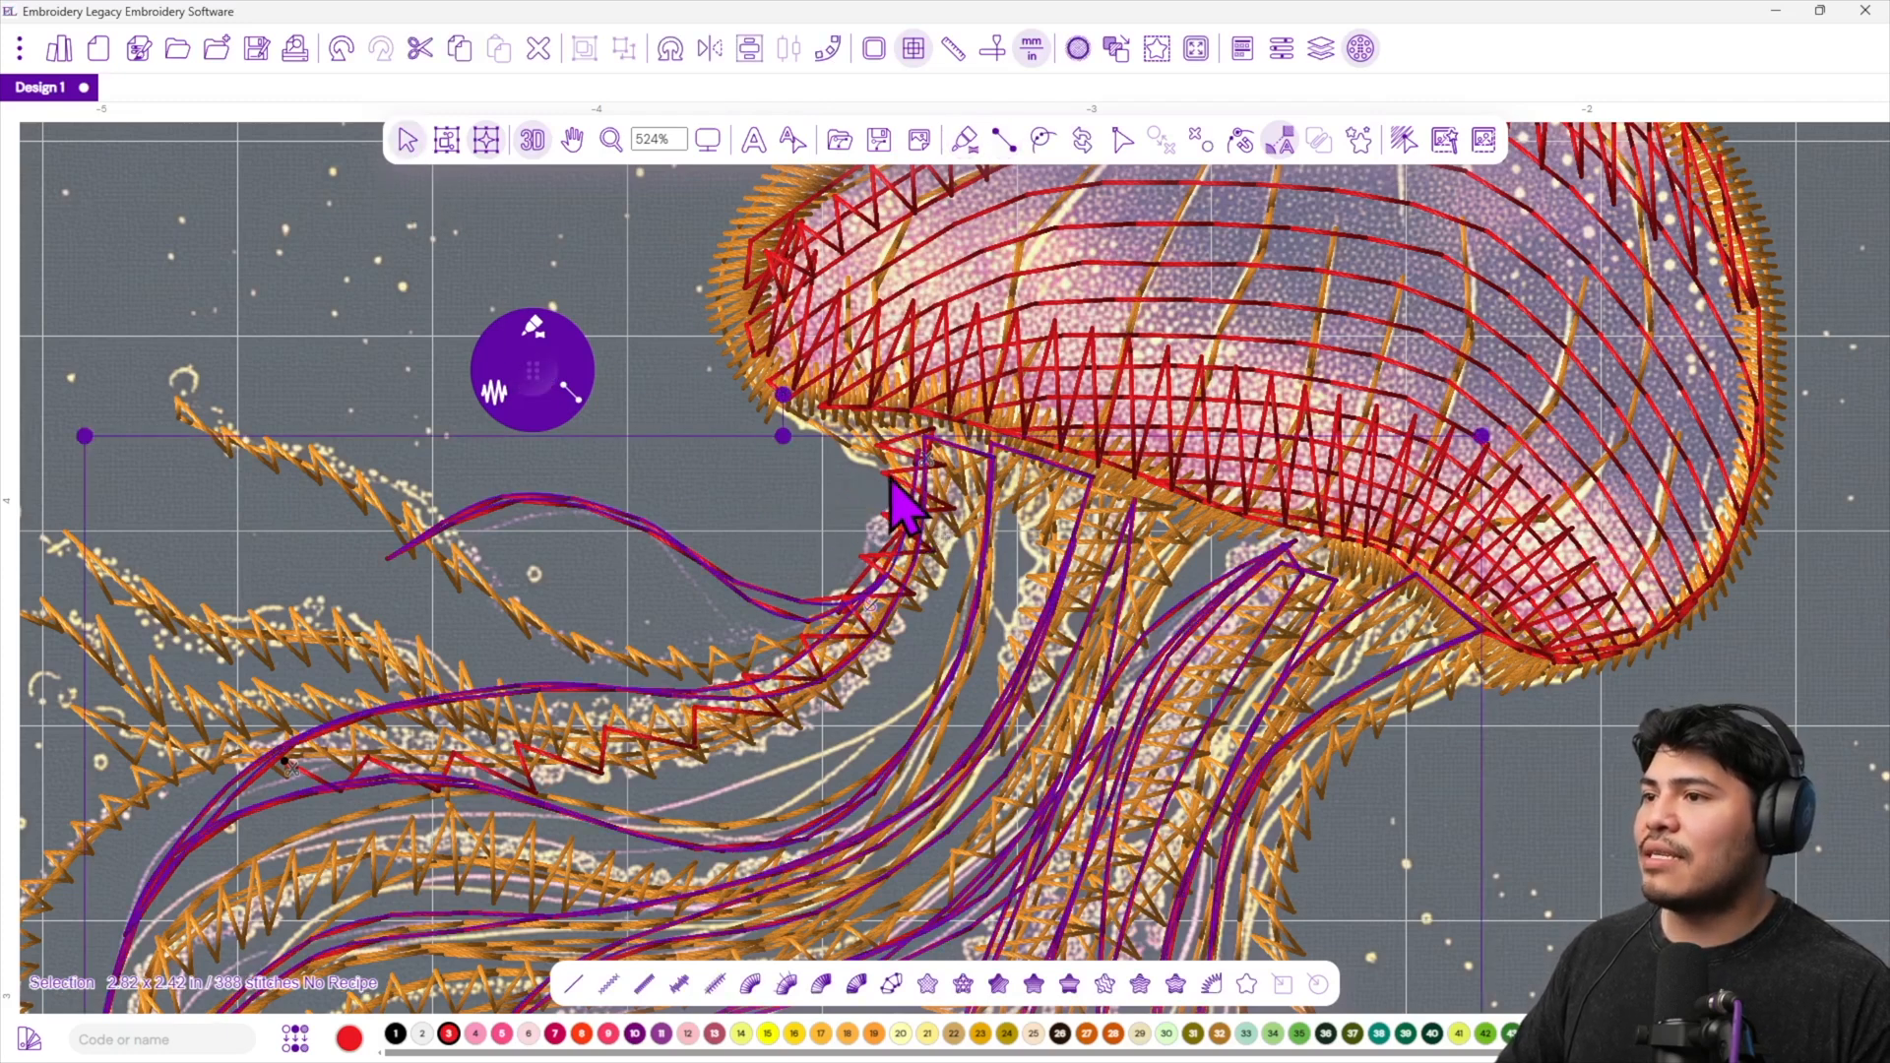
left_click(900, 464)
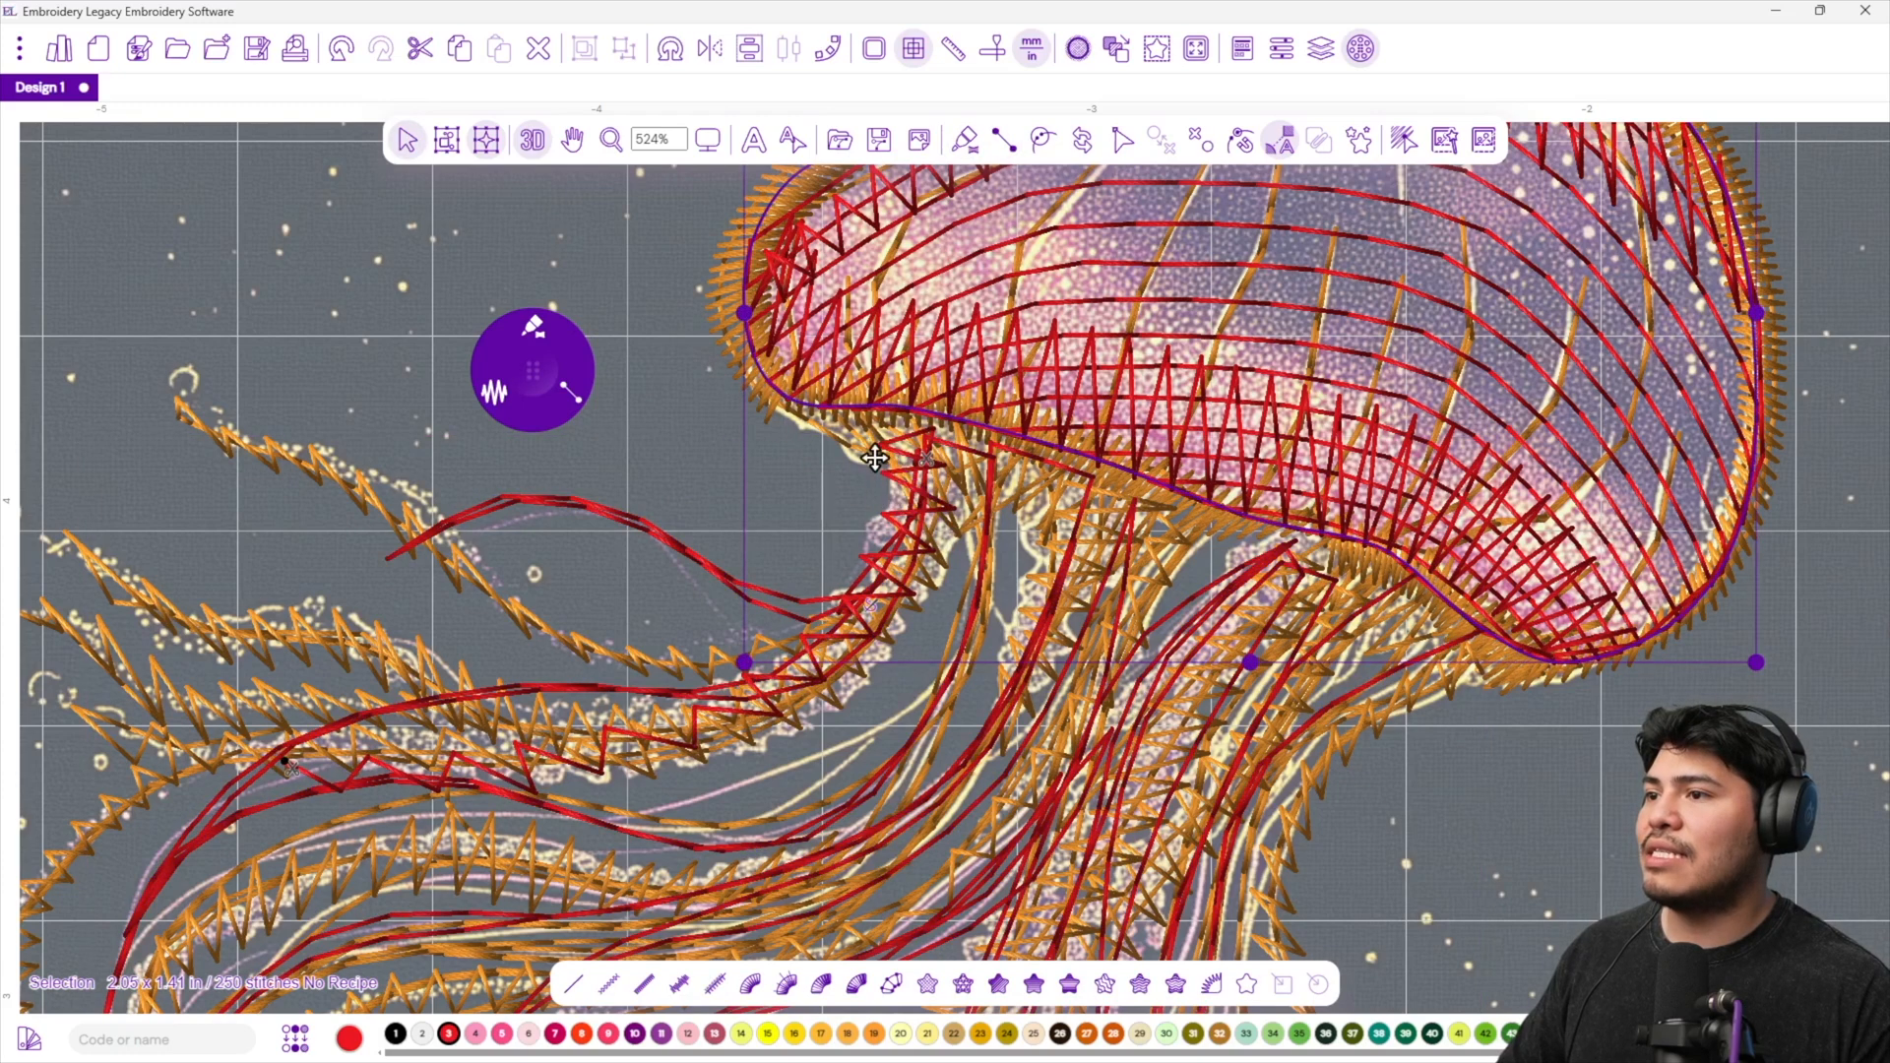
left_click(689, 736)
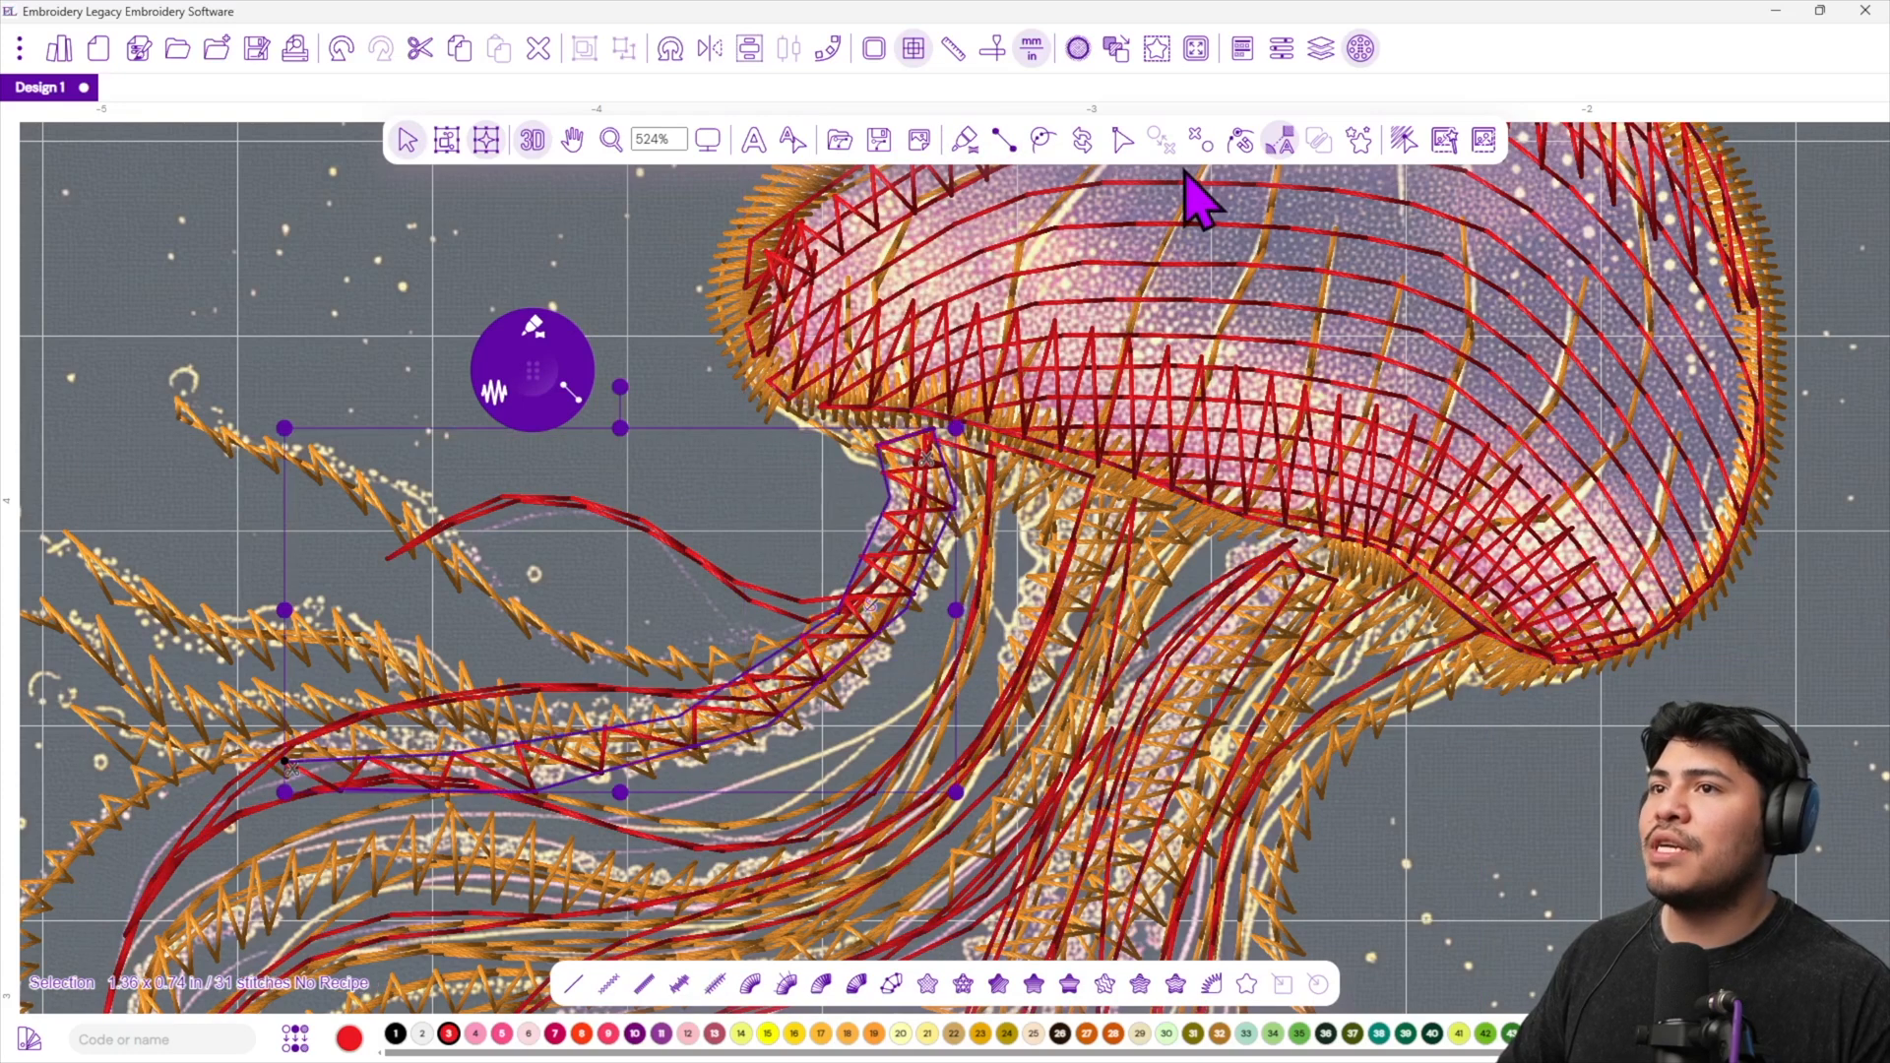
left_click(1124, 142)
left_click(1201, 187)
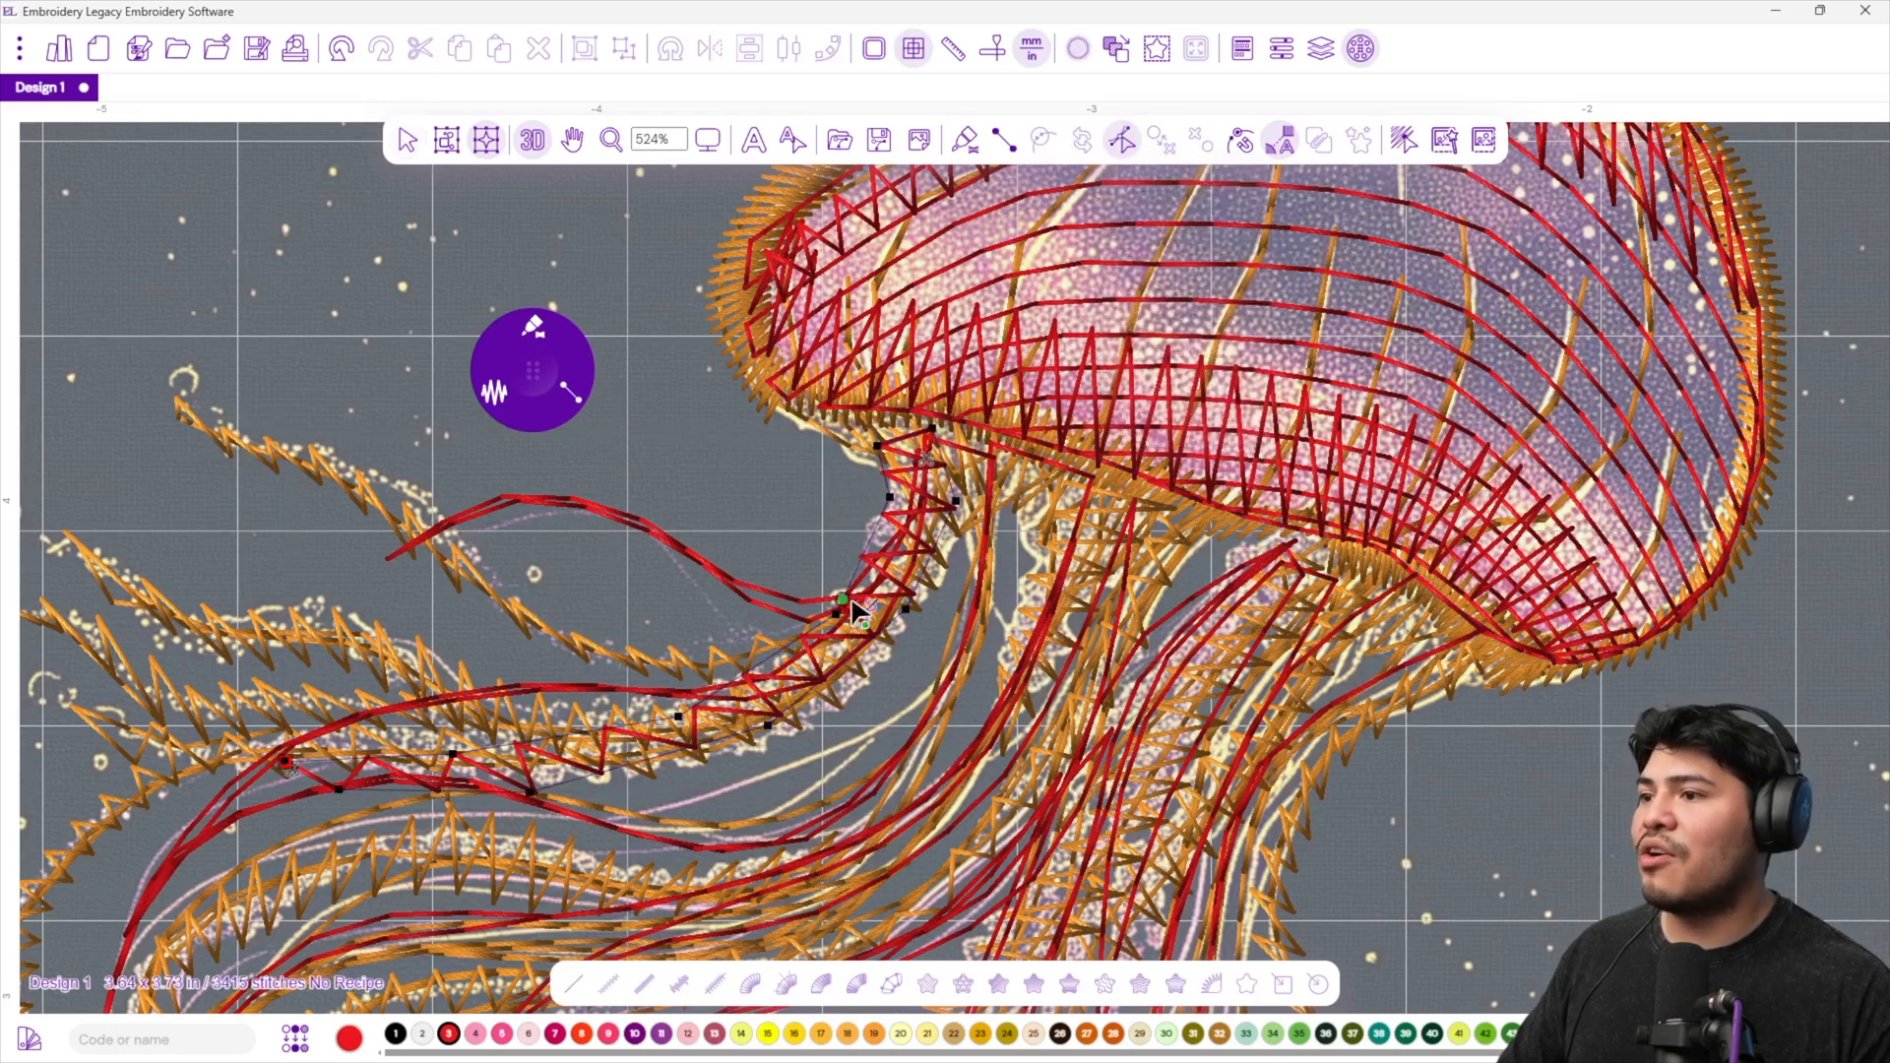
left_click_drag(944, 435, 945, 437)
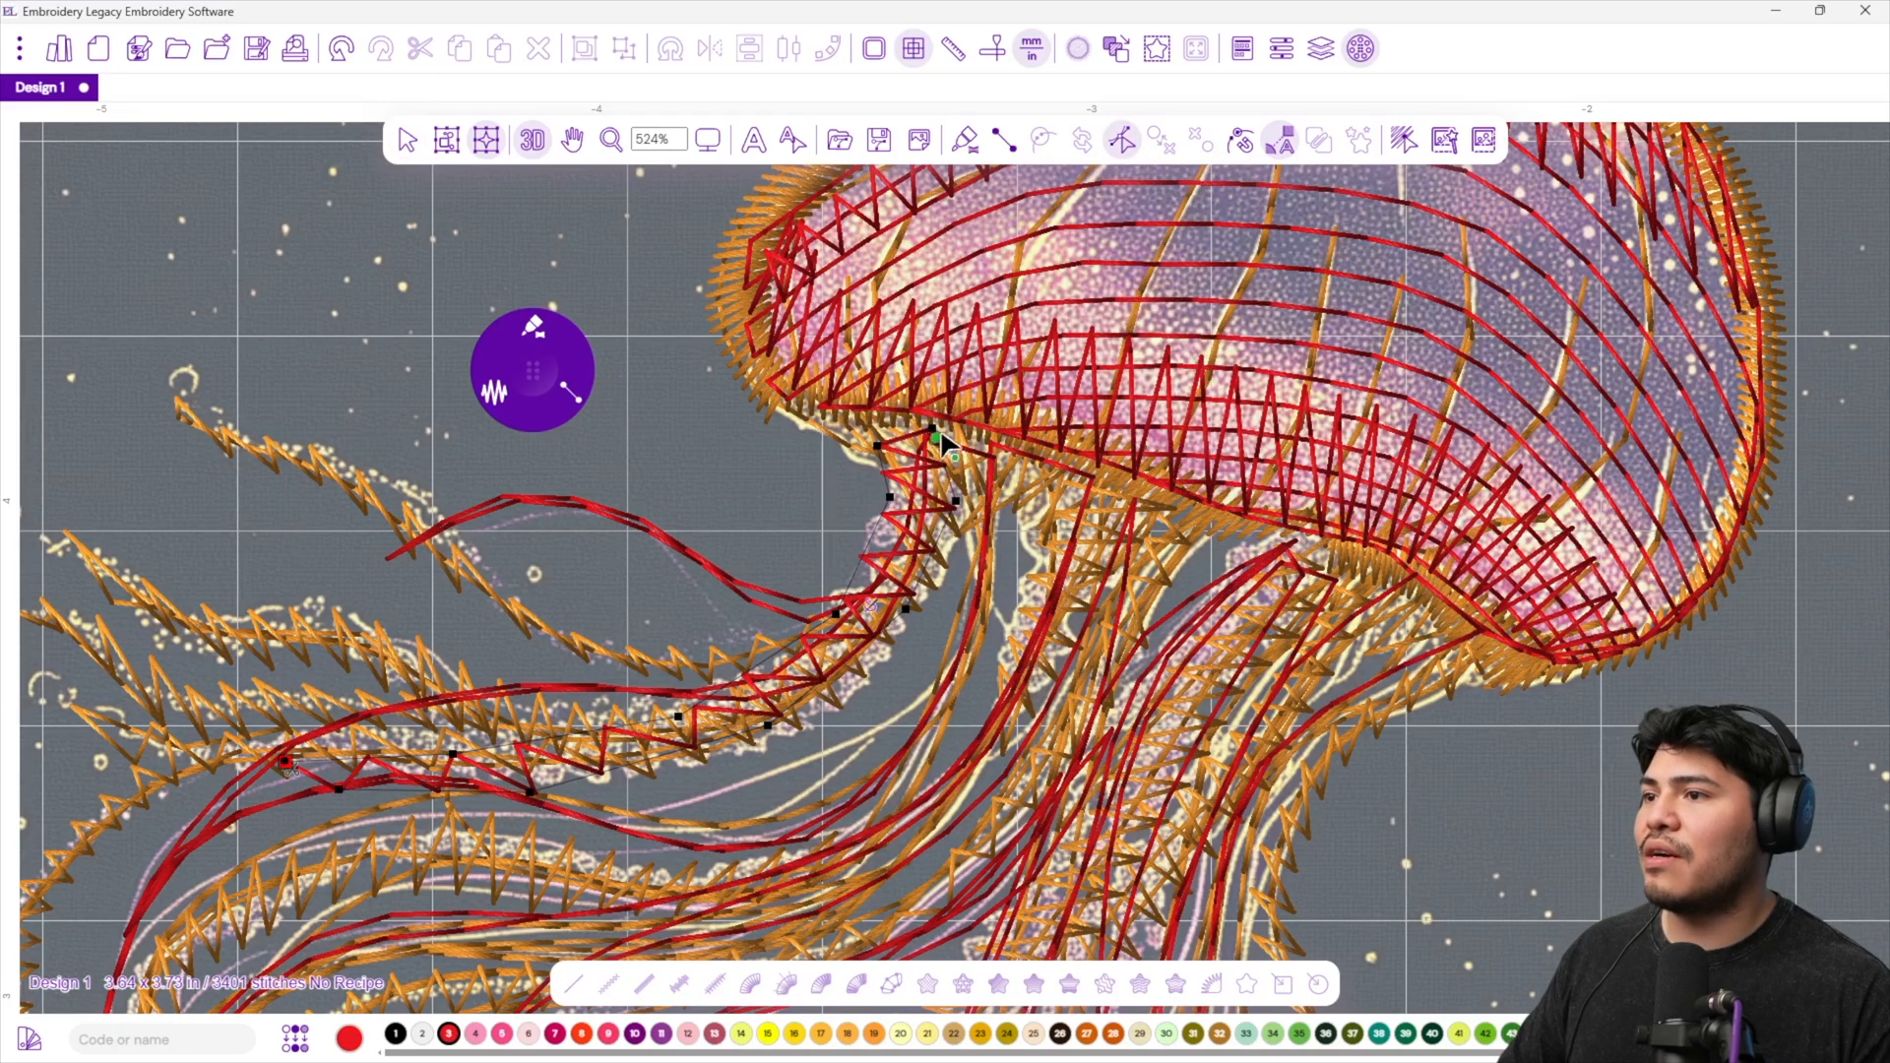
Lay an open satin column from the first column's outer end, around the bend and along the spiky middle-left tentacle toward the center.
scroll(950, 534, "down", 3)
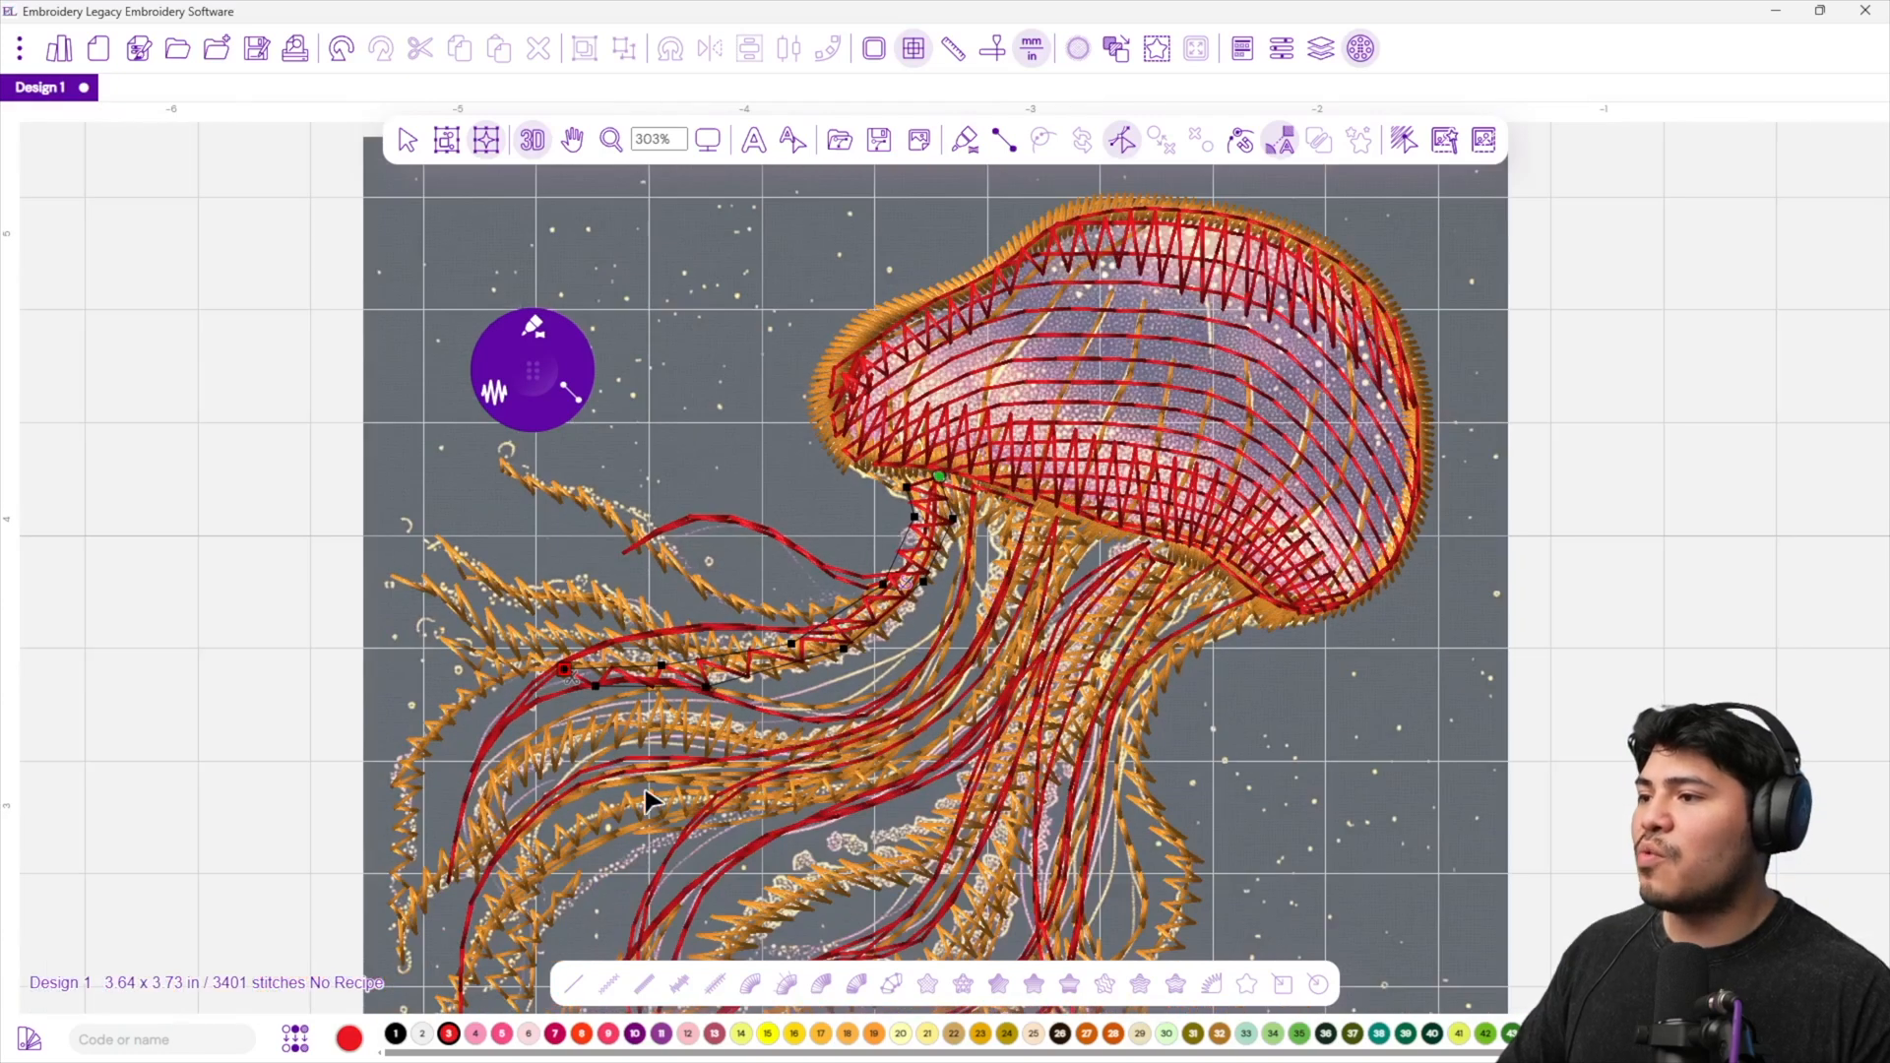
scroll(633, 773, "up", 1)
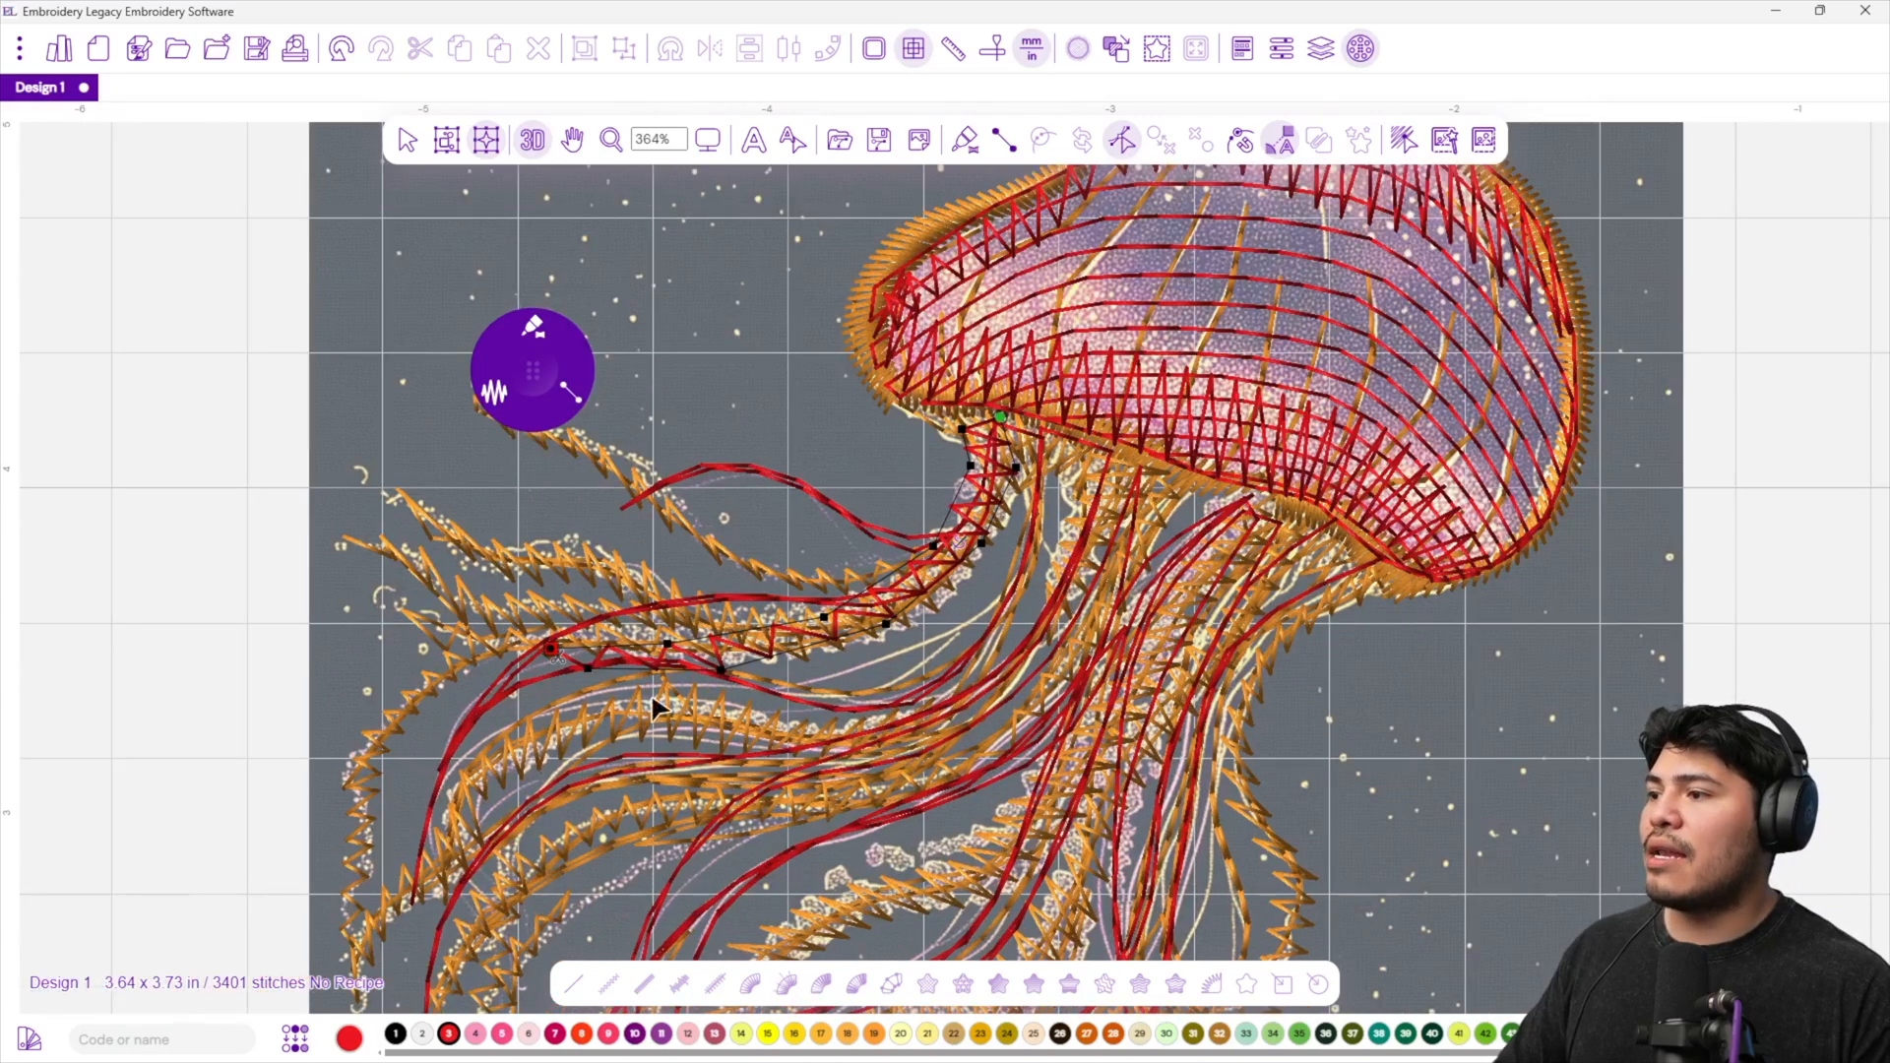
key("d")
scroll(777, 683, "down", 2)
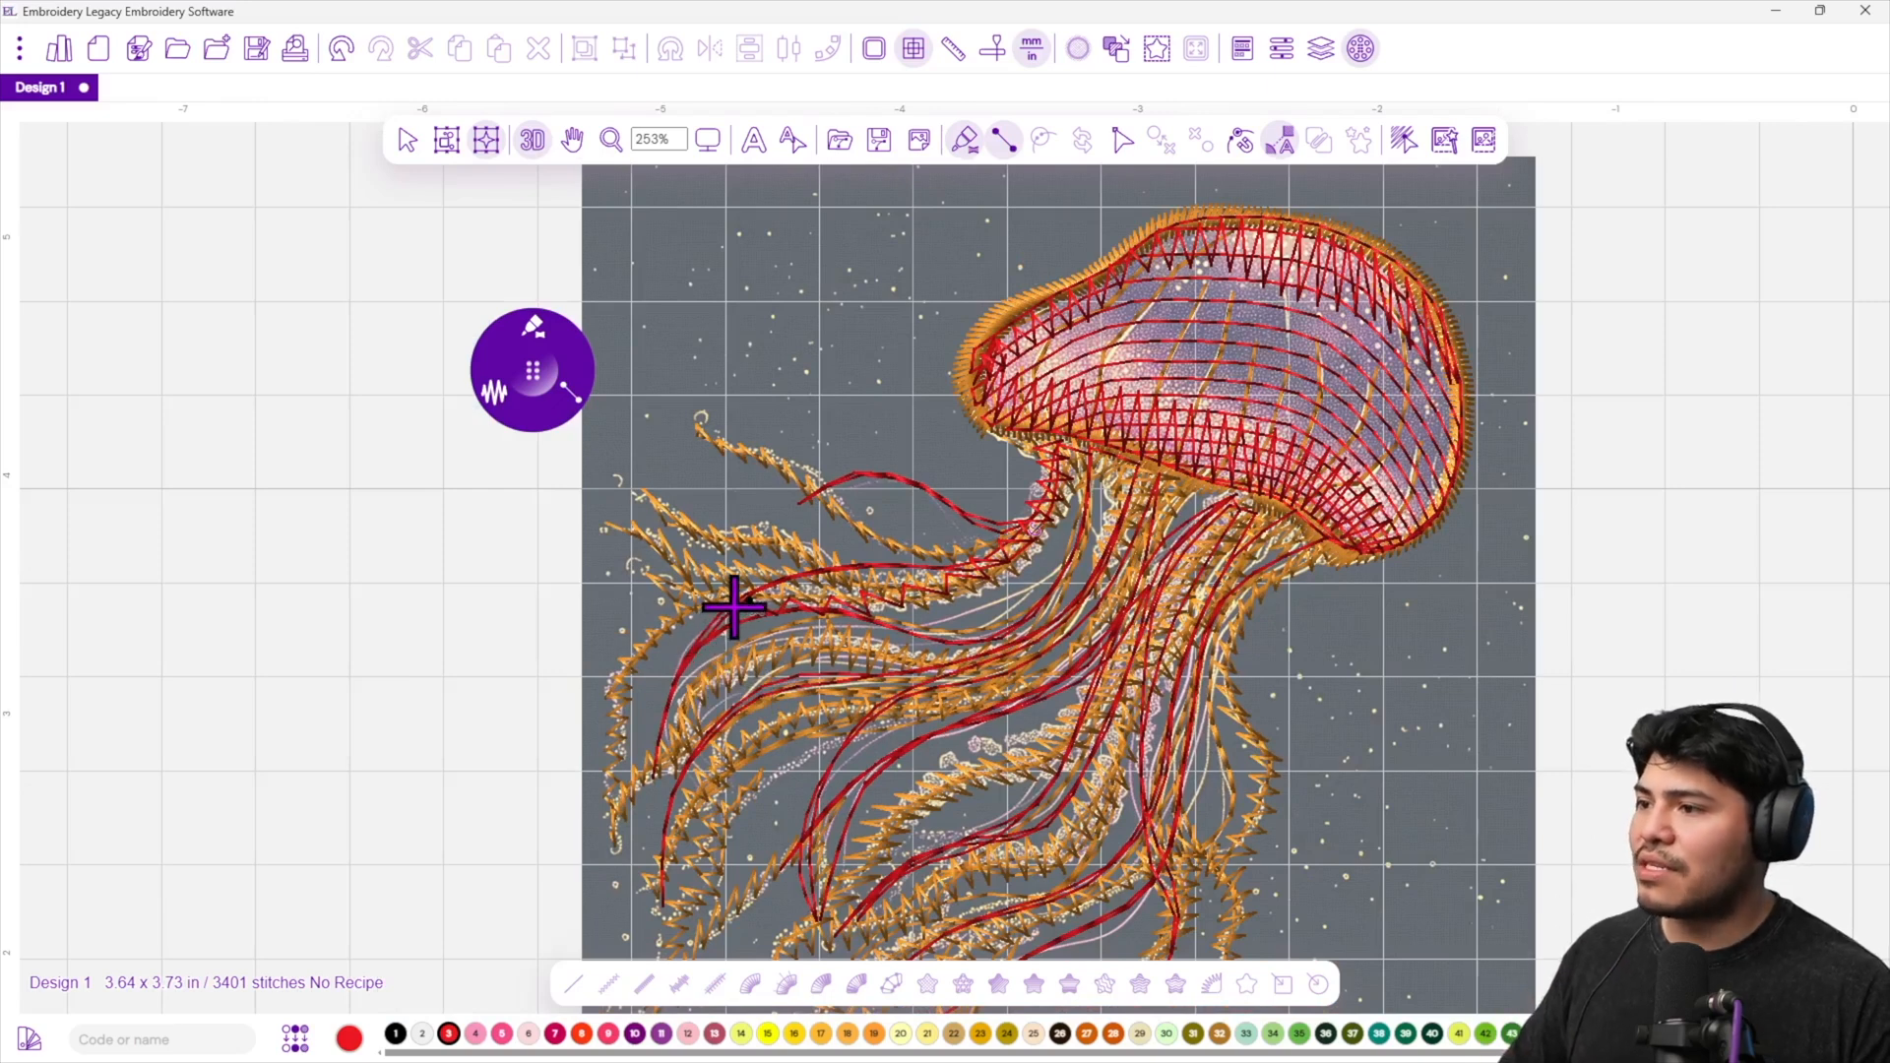
left_click(690, 635)
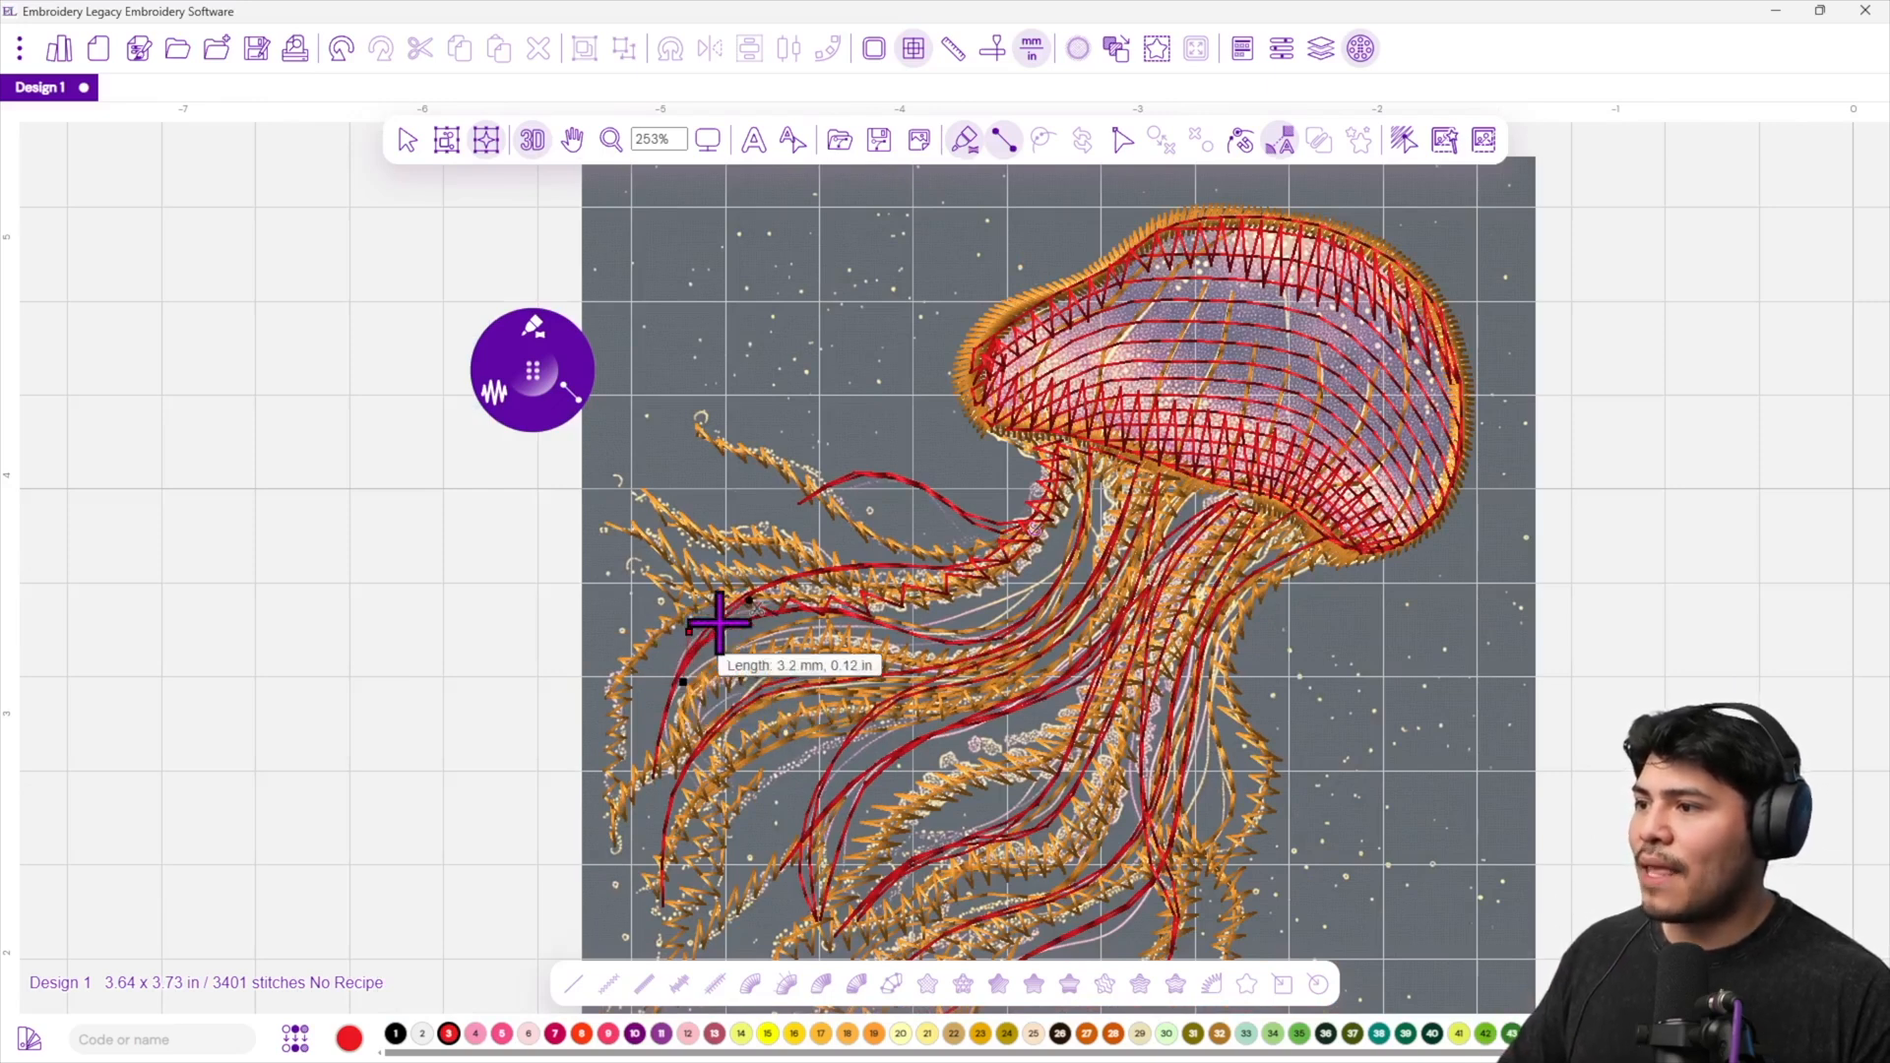
left_click(686, 673)
left_click(681, 705)
left_click(780, 647)
left_click(759, 683)
left_click(848, 645)
left_click(826, 683)
left_click(897, 661)
left_click(880, 688)
left_click(992, 662)
left_click(965, 683)
right_click(965, 684)
Lay an open satin column from the hanging end of the lower middle-left tentacle up along its curve into the central tentacle cluster.
left_click_drag(961, 765, 957, 587)
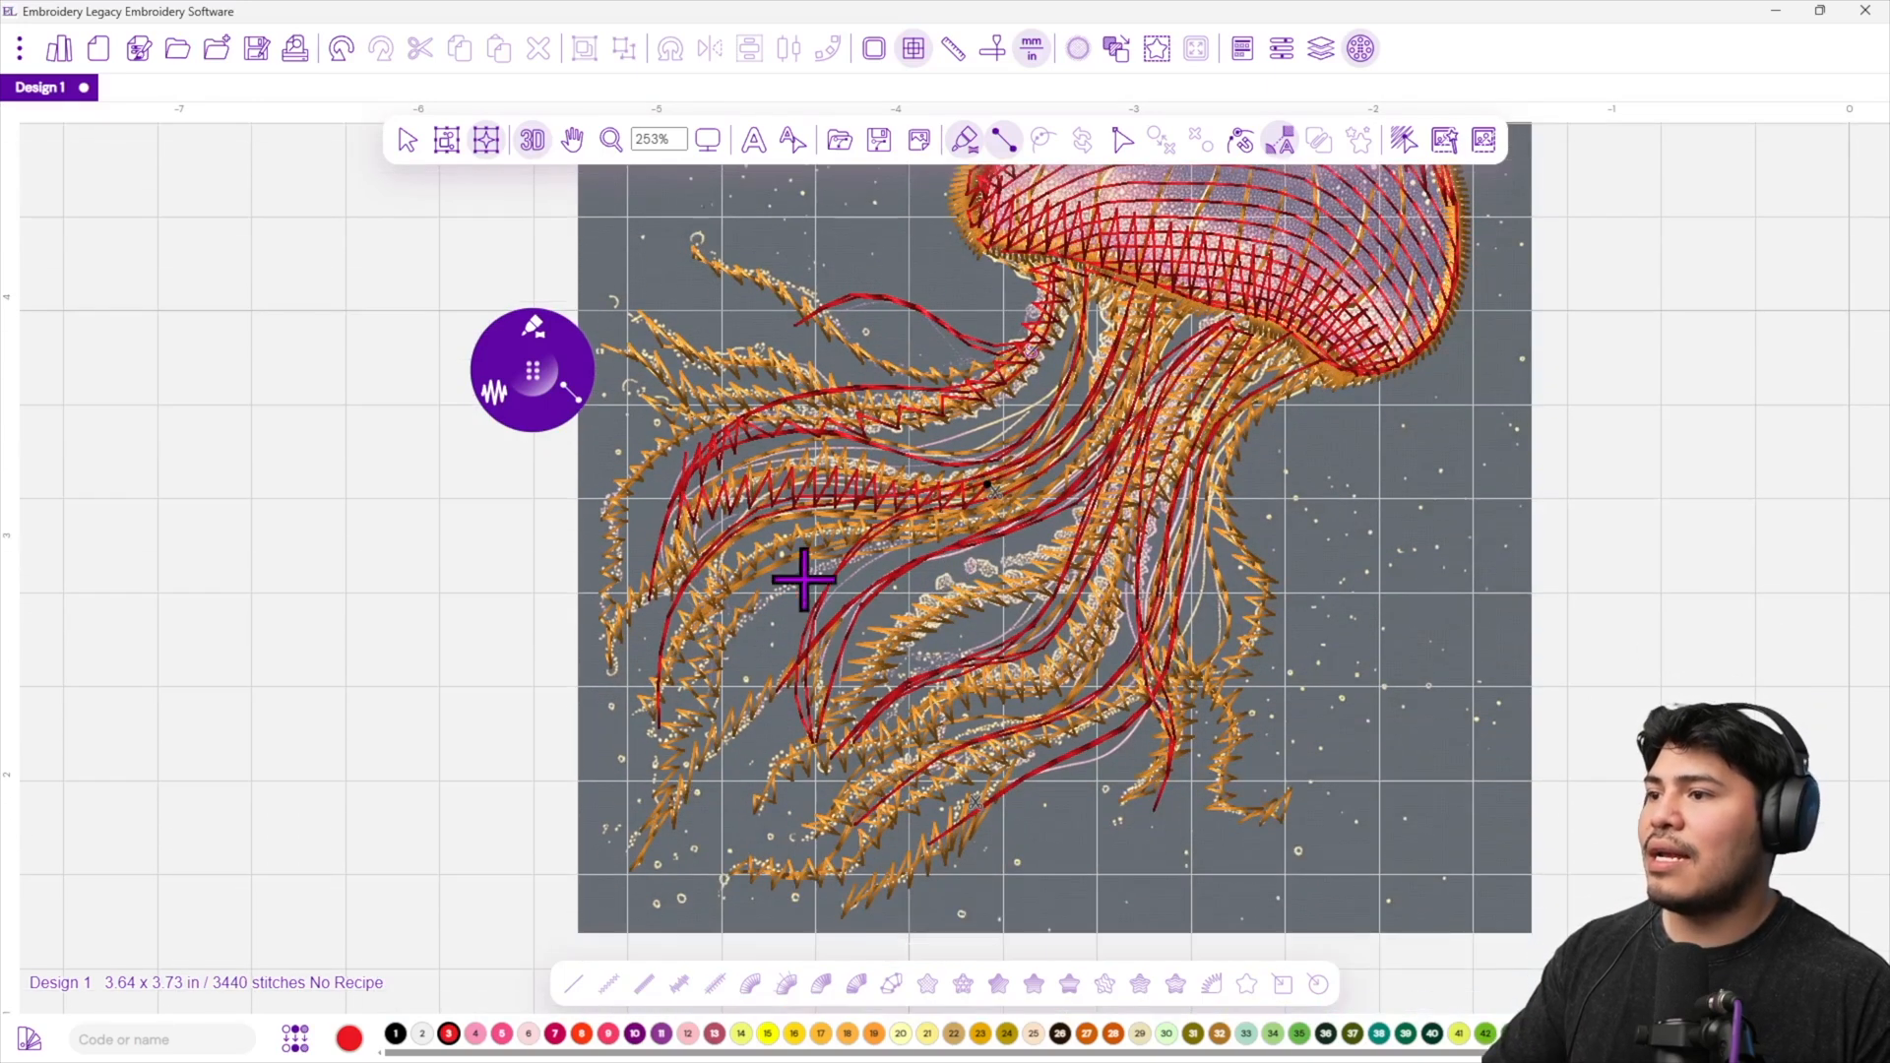
left_click(684, 698)
left_click(692, 732)
left_click(703, 651)
left_click(718, 671)
left_click(758, 597)
left_click(757, 626)
left_click(839, 558)
left_click(828, 591)
left_click(907, 521)
left_click(890, 559)
left_click(964, 520)
left_click(944, 550)
left_click(1065, 481)
left_click(1069, 509)
left_click(1135, 402)
left_click(1137, 438)
right_click(1136, 438)
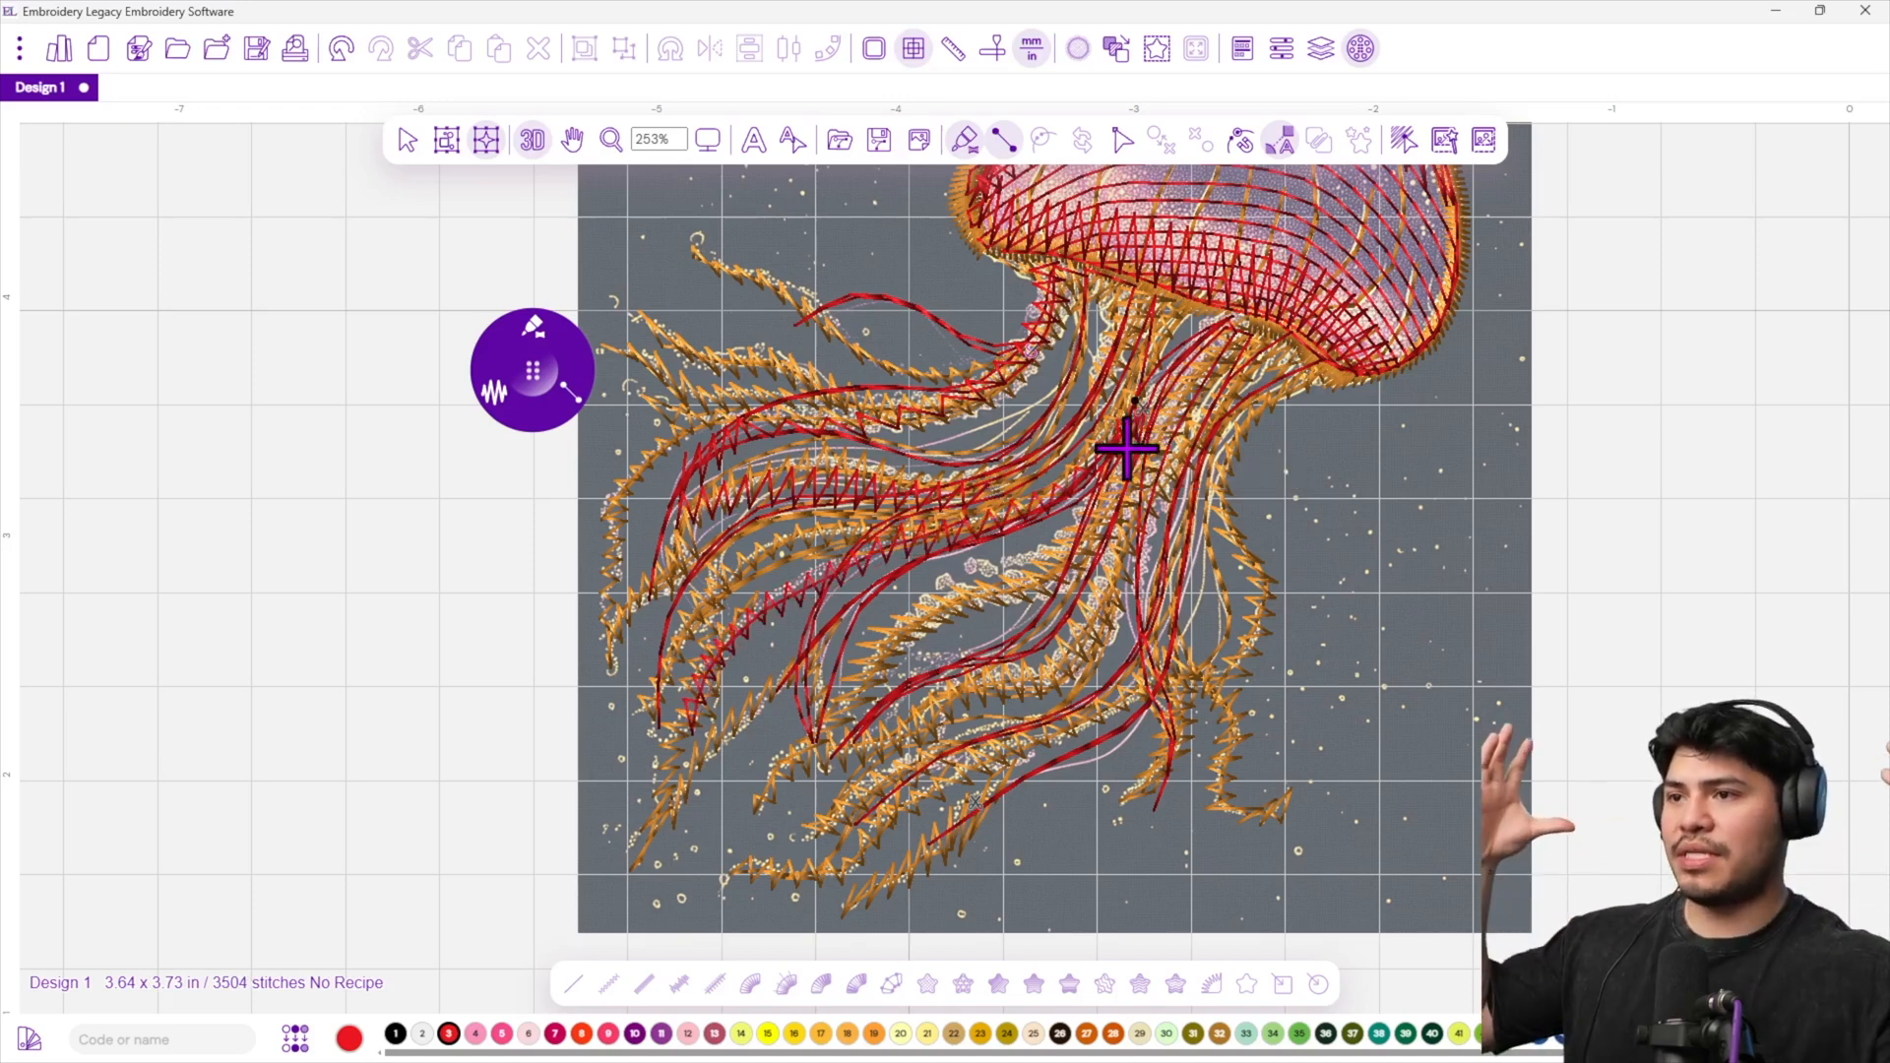
Lay a short open satin column from the central tentacle cluster up to the bell's lower rim.
left_click(1135, 390)
left_click(1144, 415)
left_click(1179, 333)
left_click(1192, 361)
left_click(1226, 308)
left_click(1245, 330)
right_click(1245, 330)
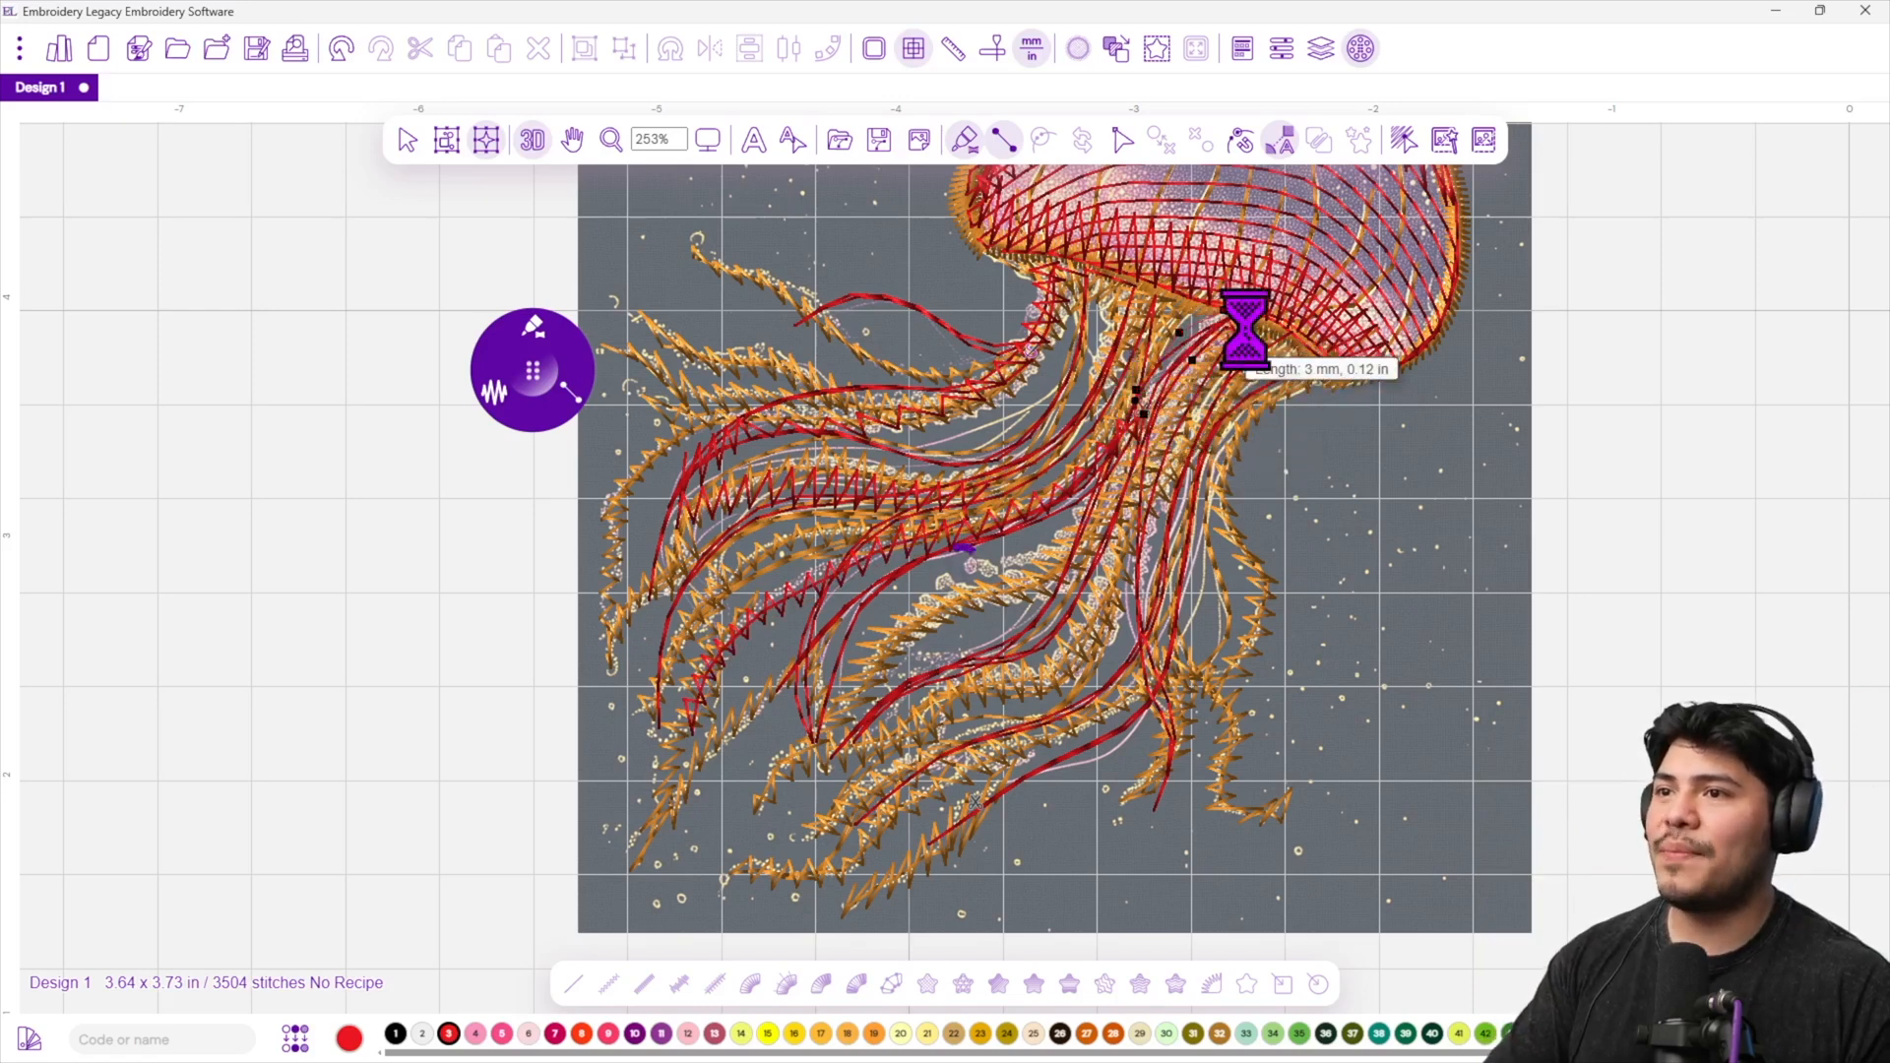
Lay an open satin column from the bell's rim down the thick central tentacle and out along its lower-left branch.
left_click(1233, 314)
left_click(1250, 328)
left_click(1162, 408)
left_click(1194, 416)
left_click(1120, 511)
left_click(1150, 509)
left_click(1024, 555)
left_click(1055, 560)
left_click(936, 594)
left_click(959, 598)
left_click(848, 650)
left_click(876, 652)
left_click(846, 704)
left_click(864, 709)
right_click(866, 708)
Lay an open satin column from that branch's outer end back along the strand below it to the central tentacle.
left_click(845, 707)
left_click(864, 710)
left_click(843, 748)
left_click(918, 689)
left_click(918, 657)
left_click(965, 677)
left_click(975, 641)
left_click(1034, 648)
left_click(1082, 565)
left_click(1074, 605)
right_click(1074, 606)
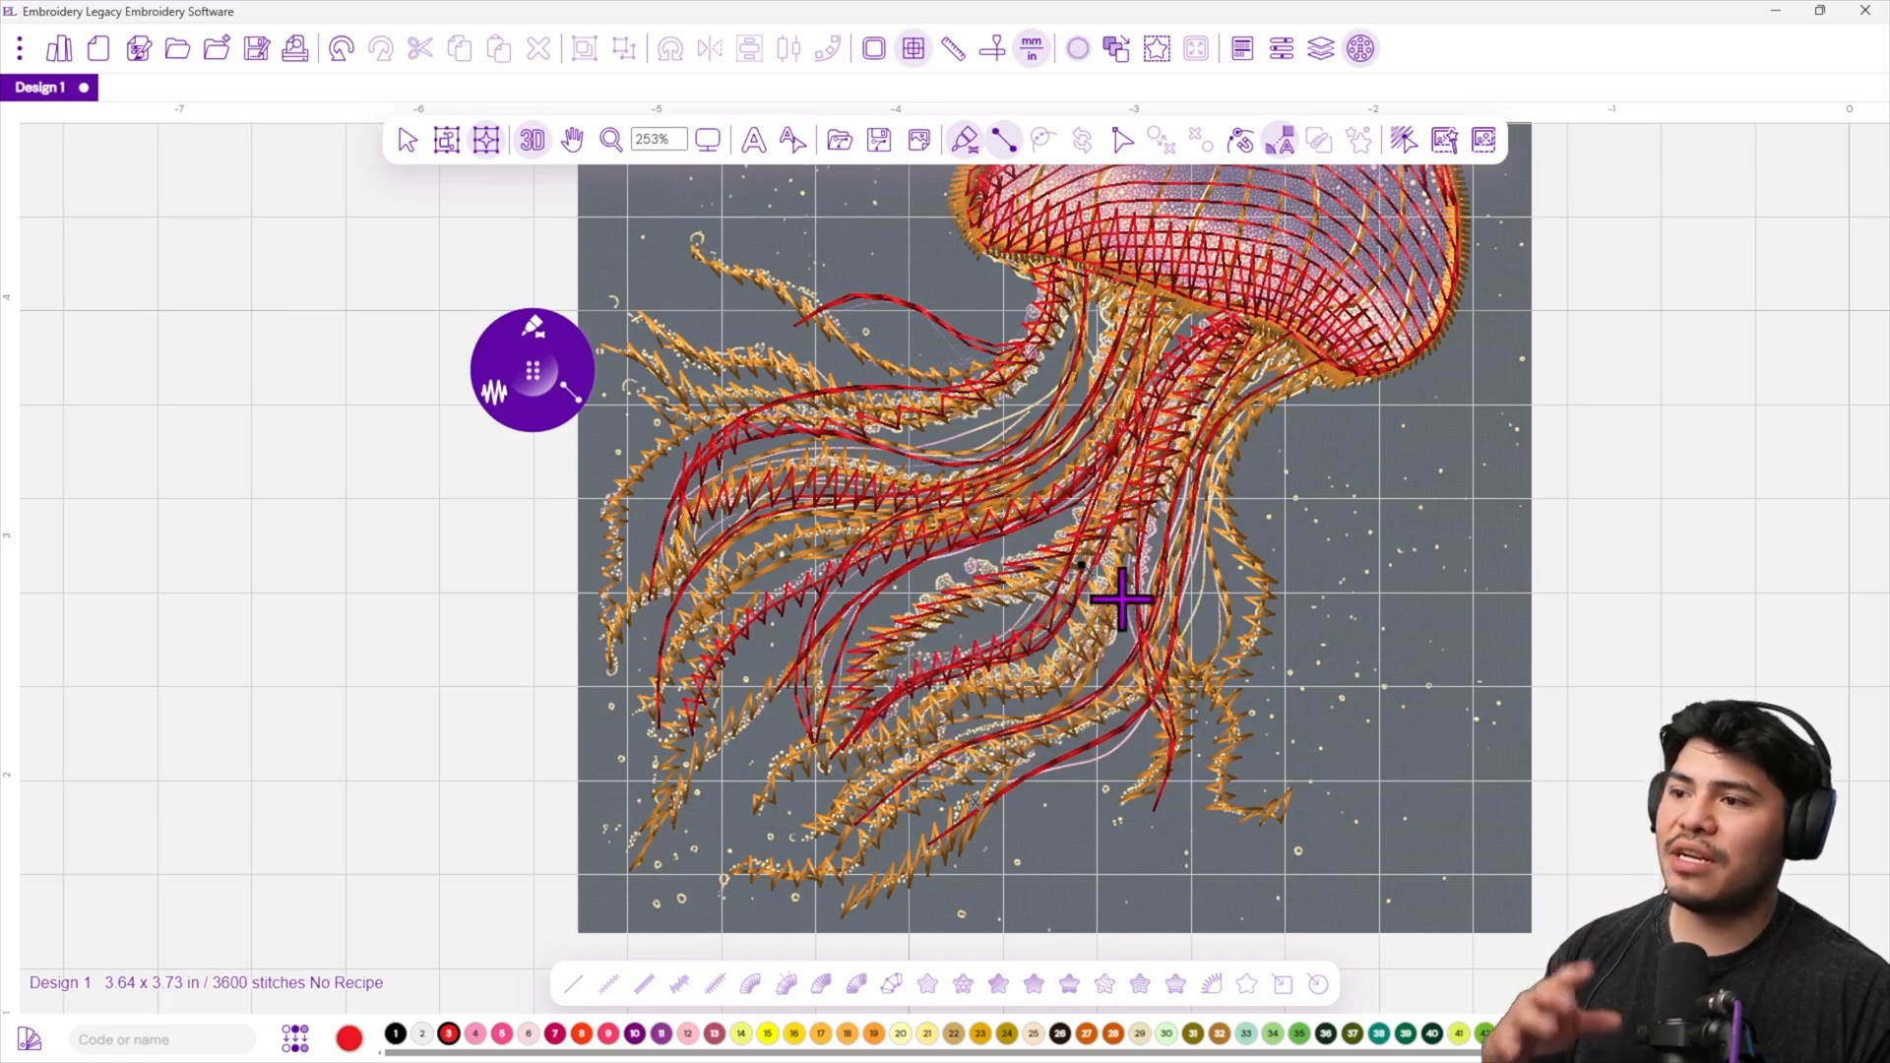
Lay an open satin column down the lower part of the thick central tentacle and out along its lower-left curve.
left_click(1111, 531)
right_click(1113, 580)
left_click(1114, 537)
left_click(1097, 566)
left_click(1093, 616)
left_click(1115, 611)
left_click(1094, 655)
left_click(1025, 674)
left_click(1047, 689)
left_click(970, 676)
left_click(879, 733)
right_click(879, 764)
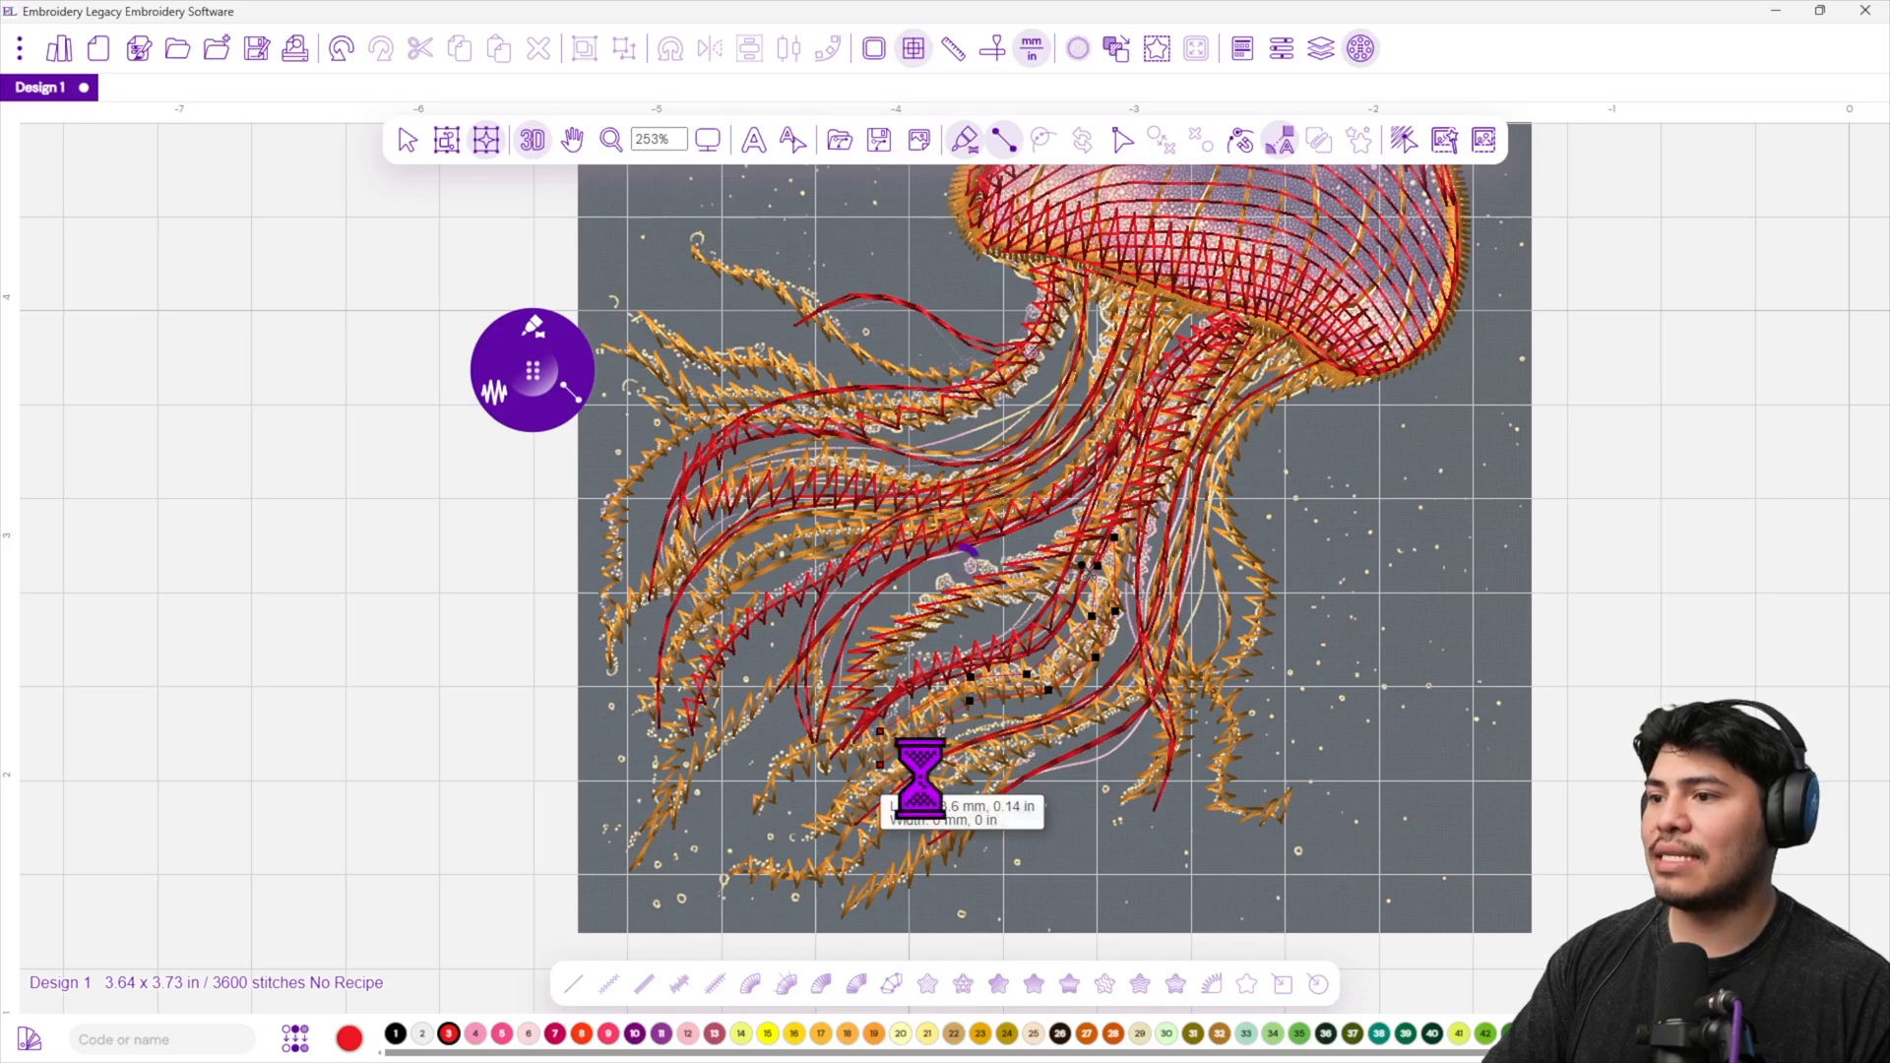
Lay a short open satin column from the end of the thick tentacle's curve back along the bottom tentacle group.
left_click(903, 755)
right_click(906, 780)
left_click(936, 709)
left_click(908, 733)
left_click(969, 721)
left_click(933, 756)
left_click(1021, 726)
left_click(991, 768)
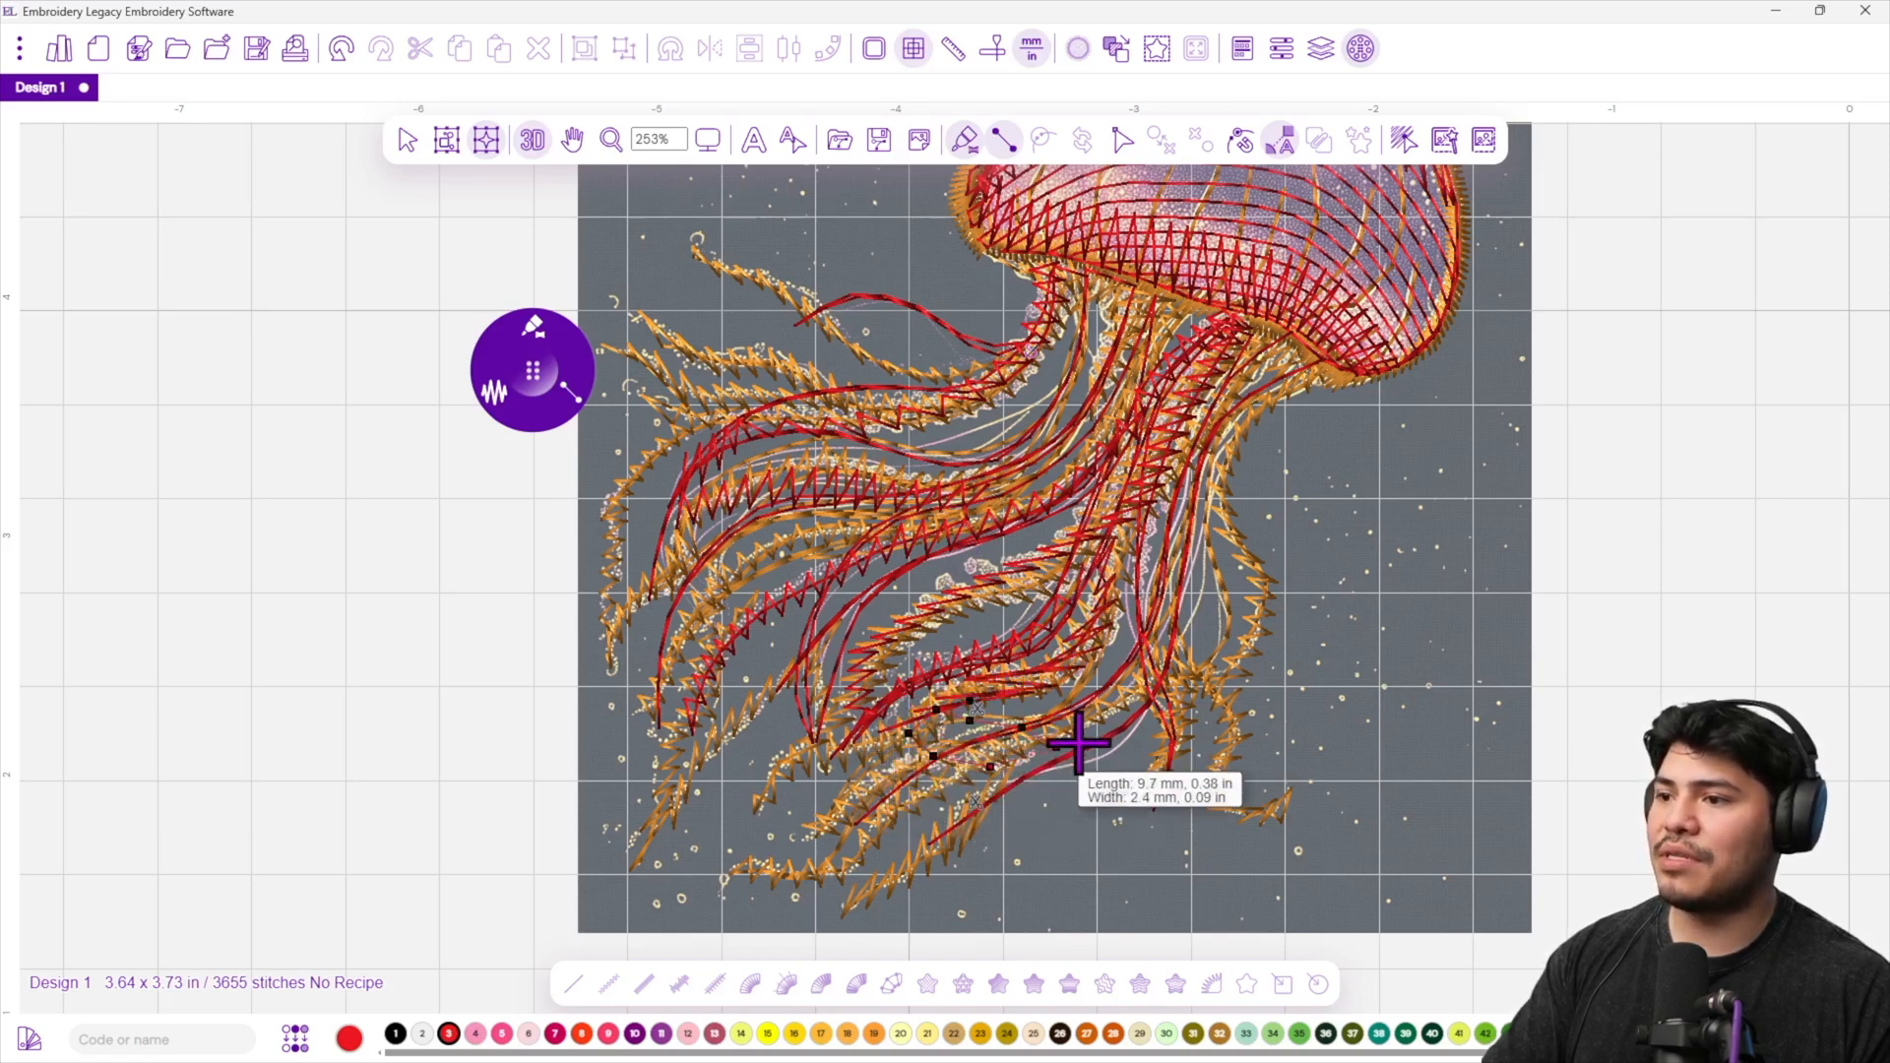
right_click(1100, 738)
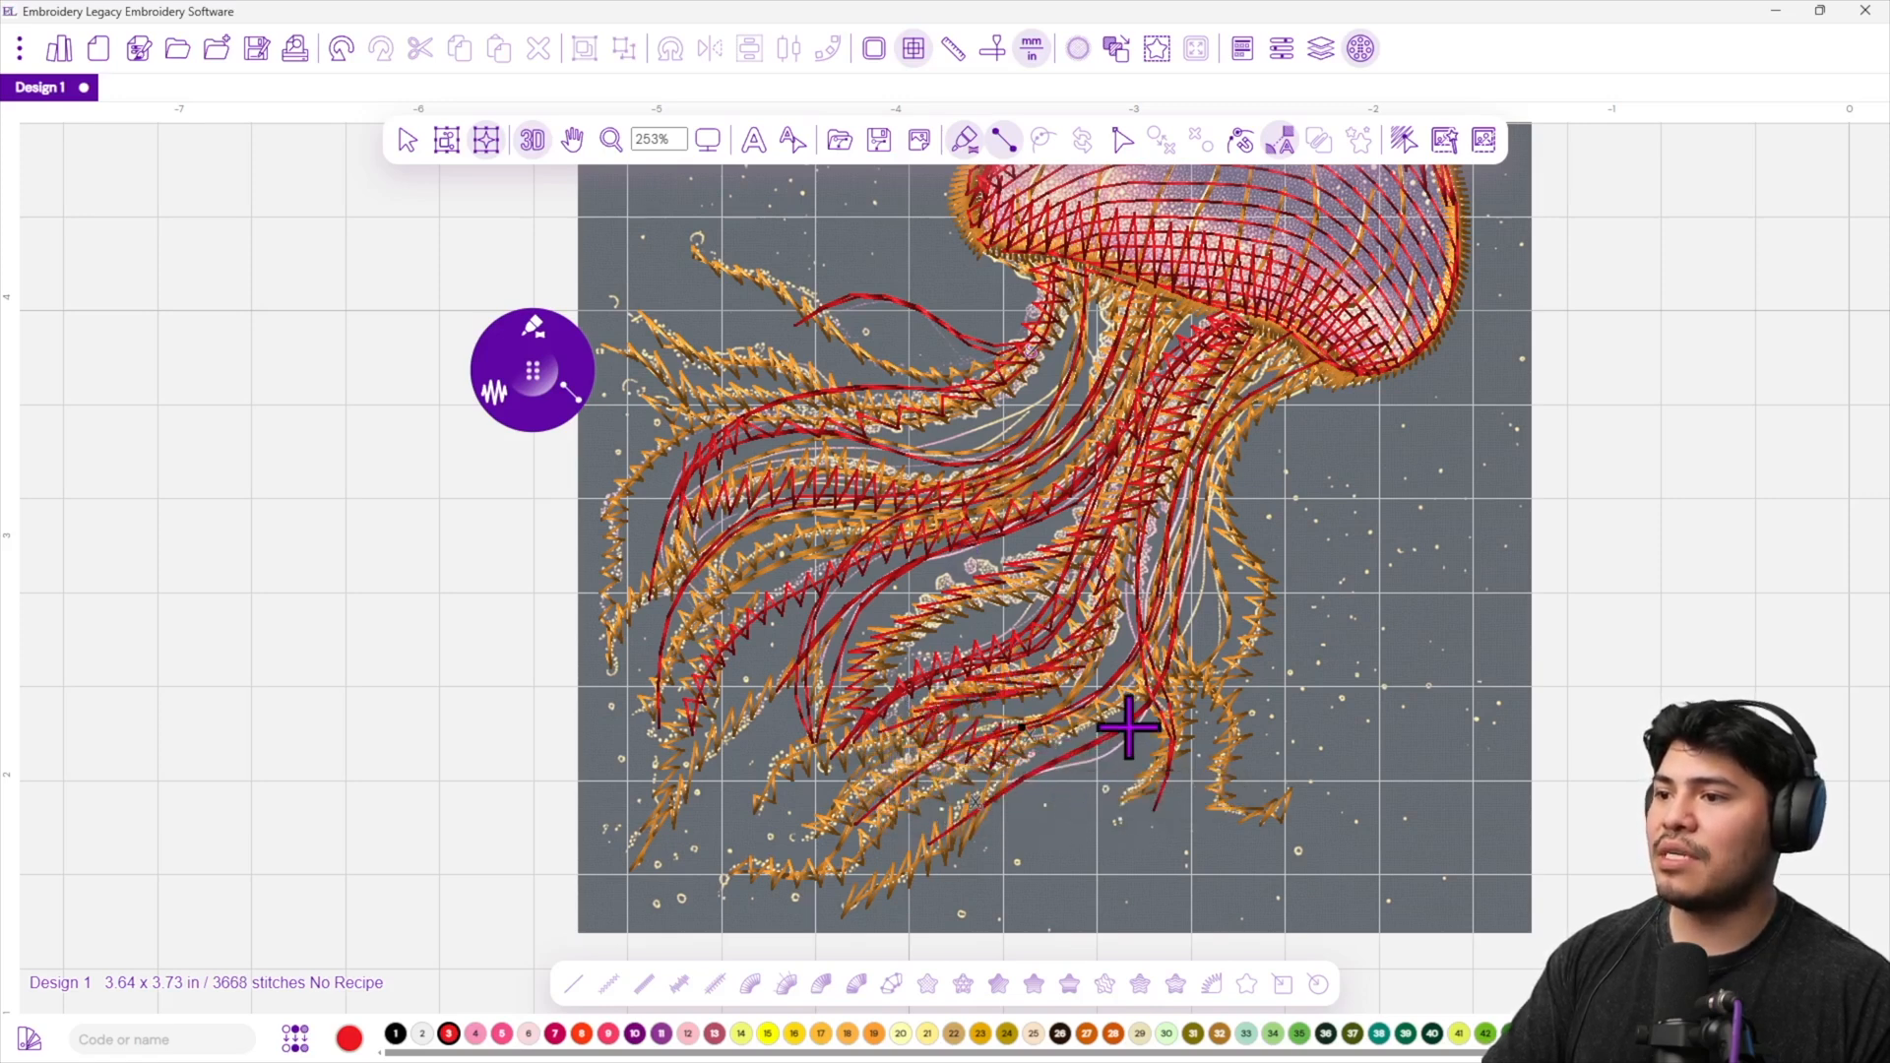
Lay an open satin column from the bottom tentacle group back to the lower end of the strand right of the central tentacle.
left_click(1024, 726)
left_click(1020, 755)
left_click(1072, 730)
left_click(1083, 698)
left_click(1123, 693)
left_click(1132, 668)
left_click(1152, 635)
left_click(1160, 657)
right_click(1160, 656)
Lay an open satin column from that strand's lower end up along the central tentacle's right side to the bell's rim.
left_click(1137, 622)
left_click(1155, 641)
left_click(1132, 559)
left_click(1155, 579)
left_click(1157, 480)
left_click(1168, 508)
left_click(1212, 414)
left_click(1214, 429)
left_click(1265, 342)
right_click(1288, 356)
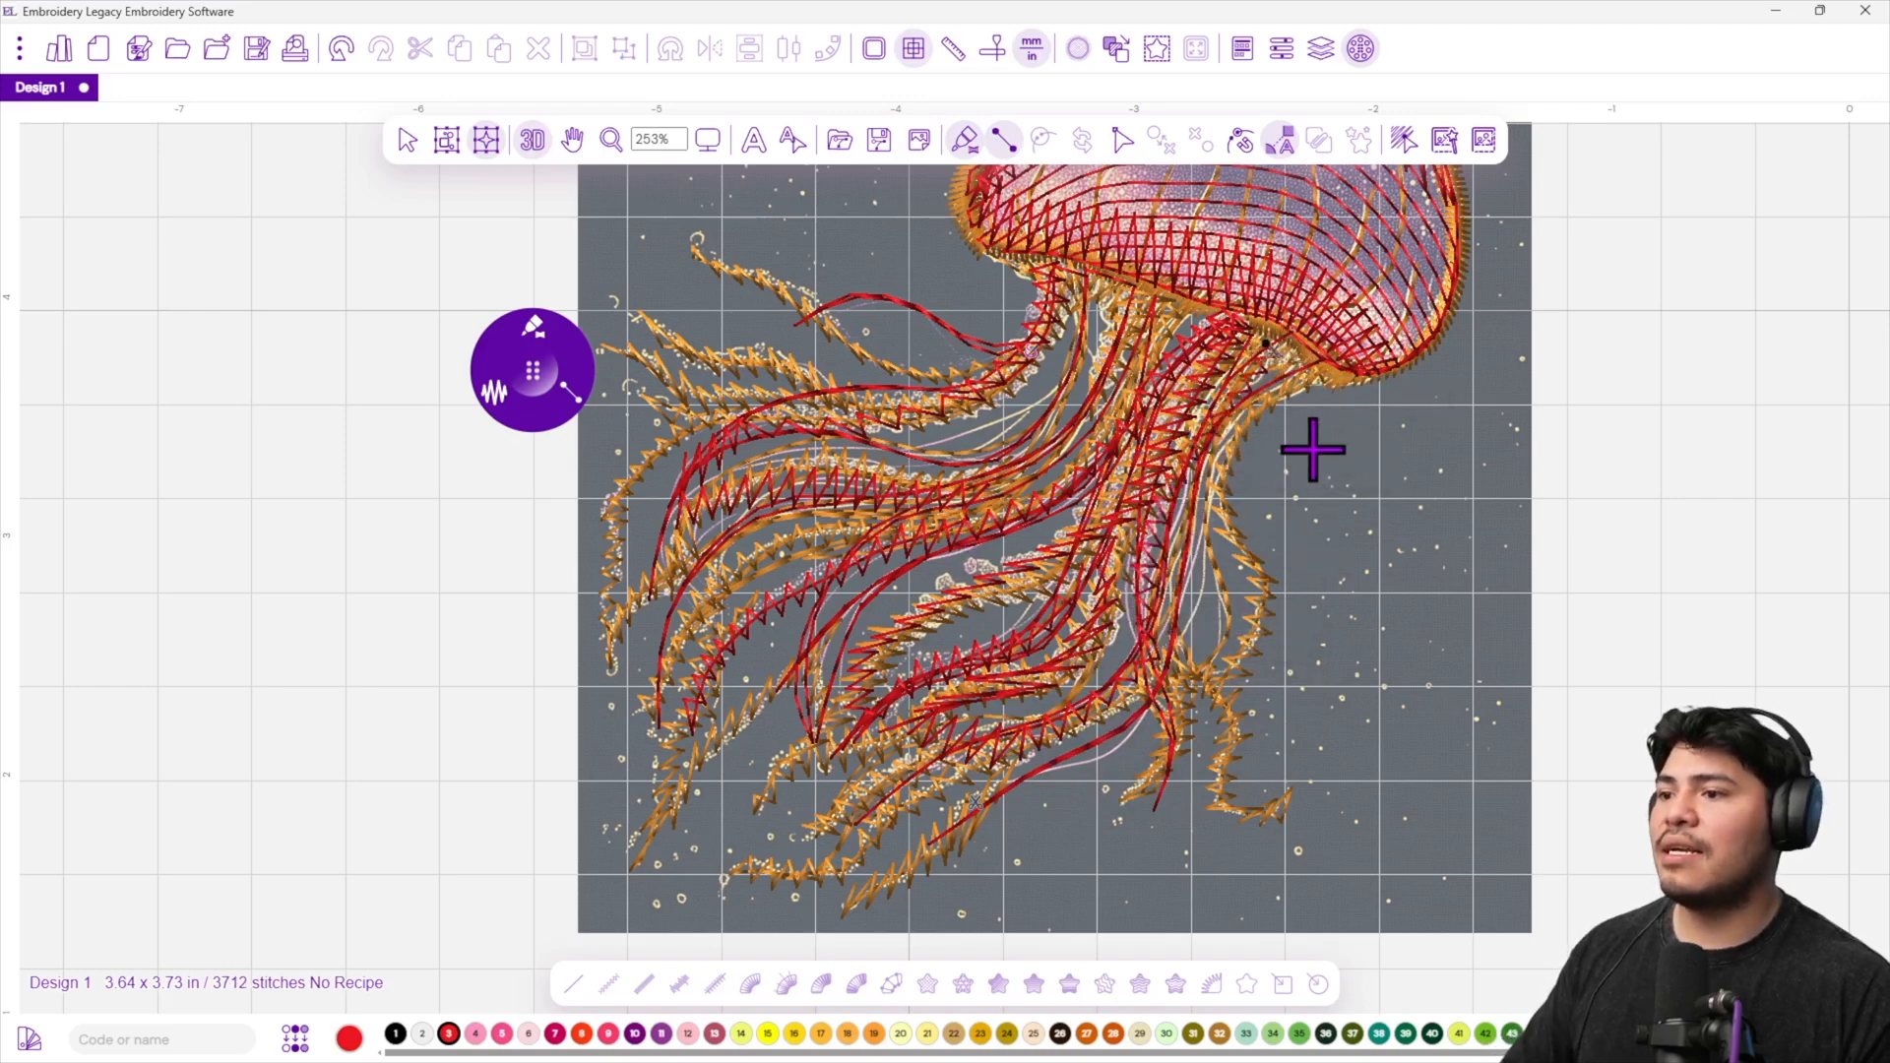
Select all Brother 800 Red objects in the sequence and recolour them to Brother 333 Amber Red.
scroll(1316, 450, "down", 5)
scroll(1398, 350, "up", 4)
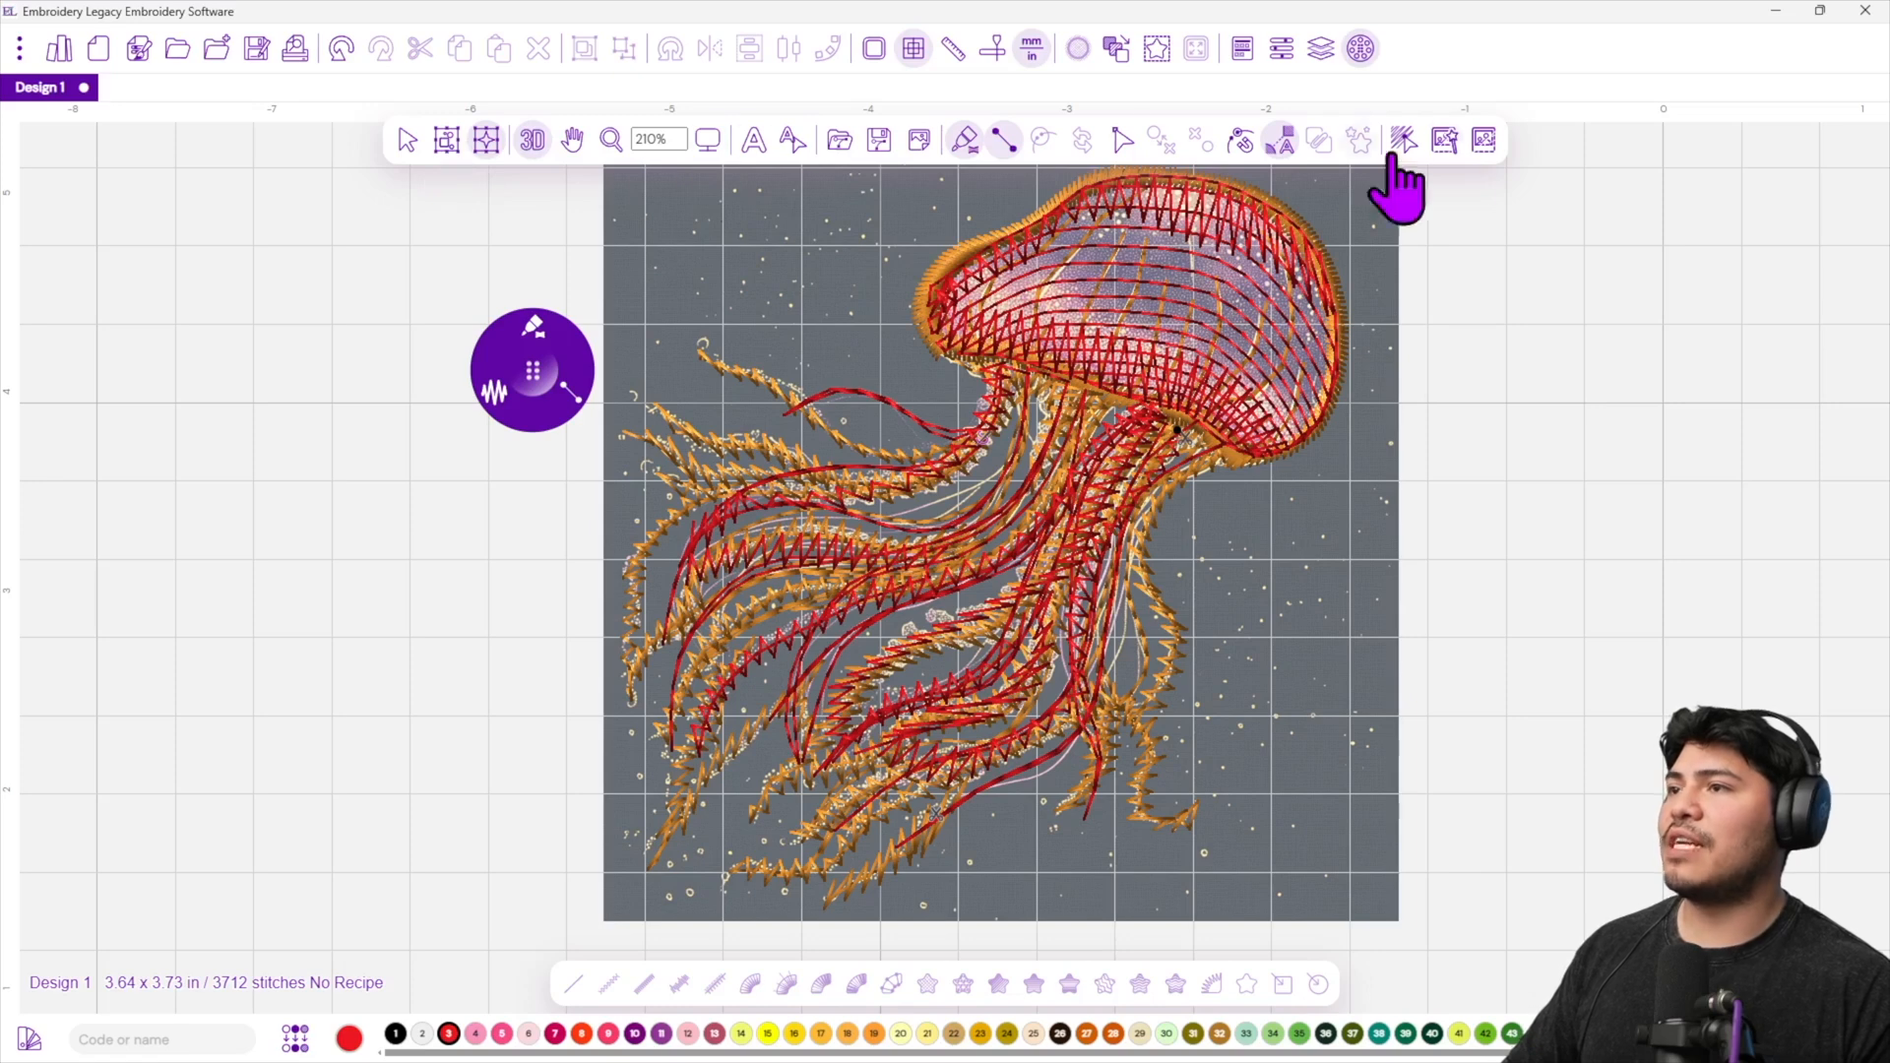
left_click(1321, 49)
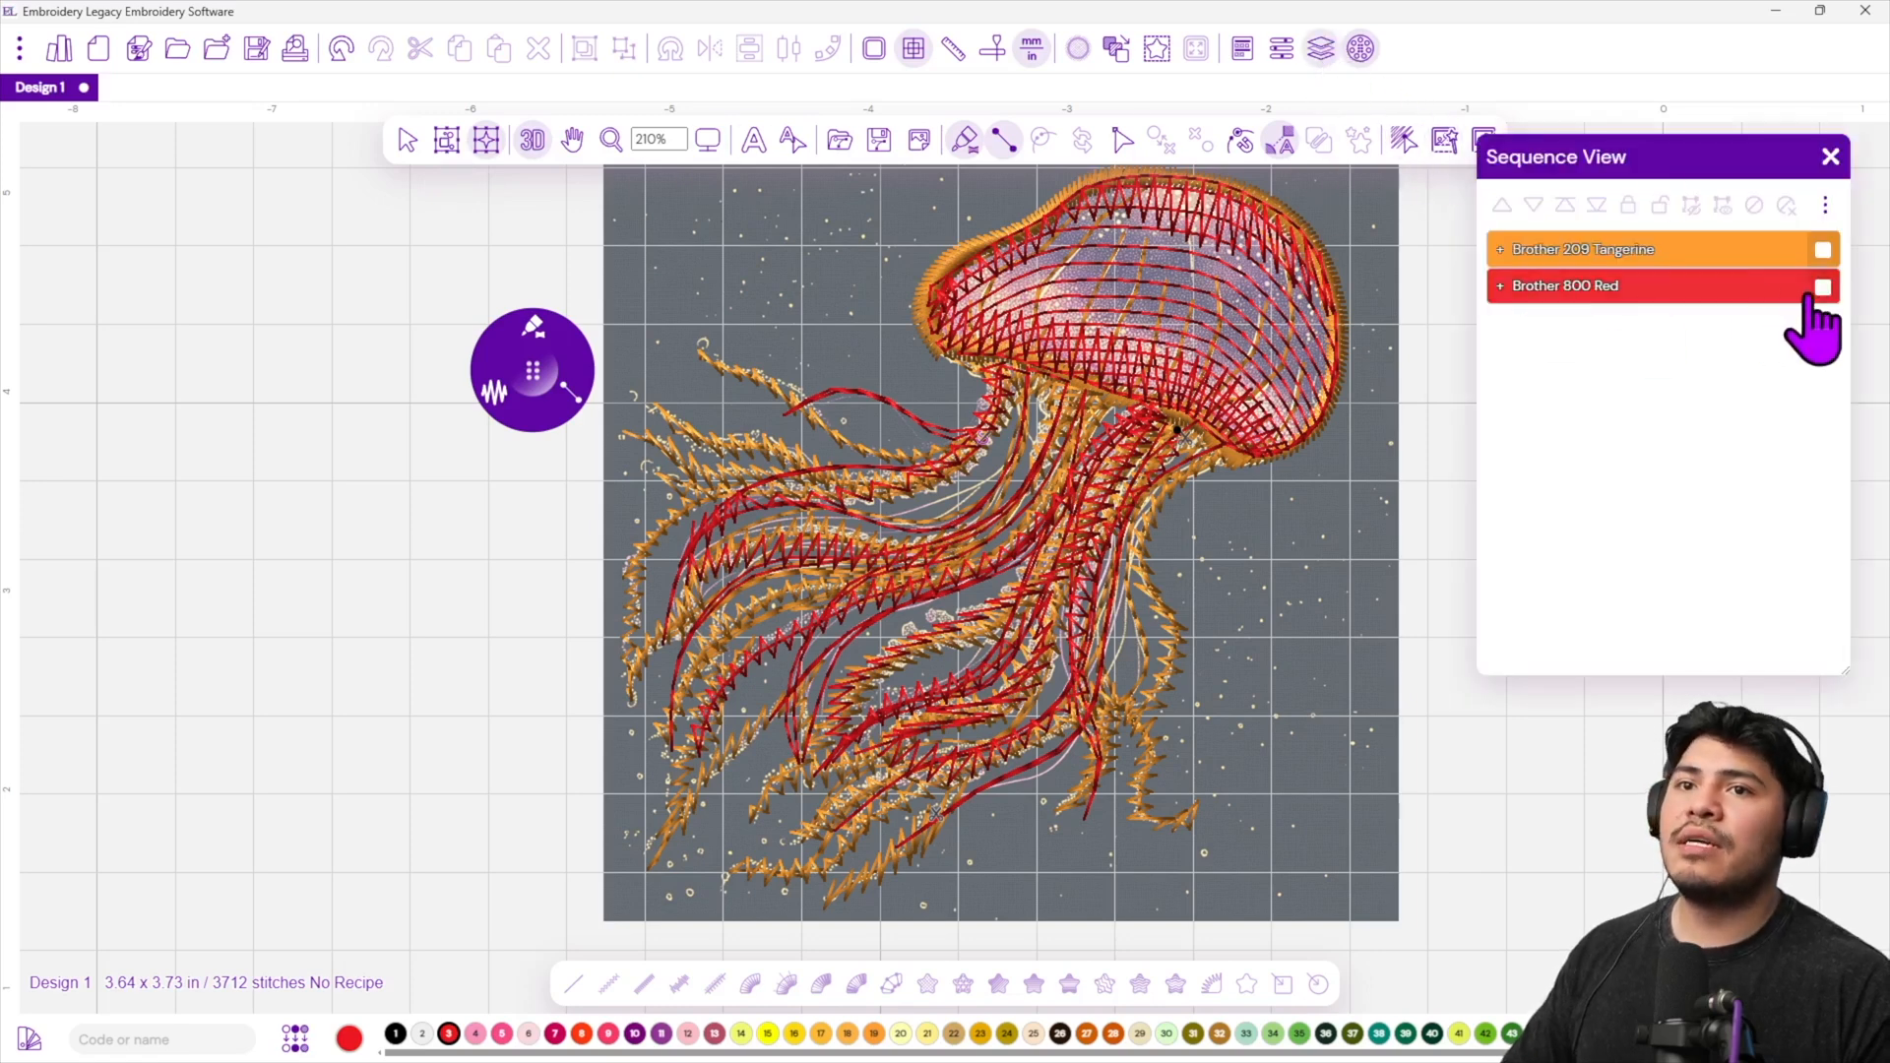
left_click_drag(1607, 157, 1497, 157)
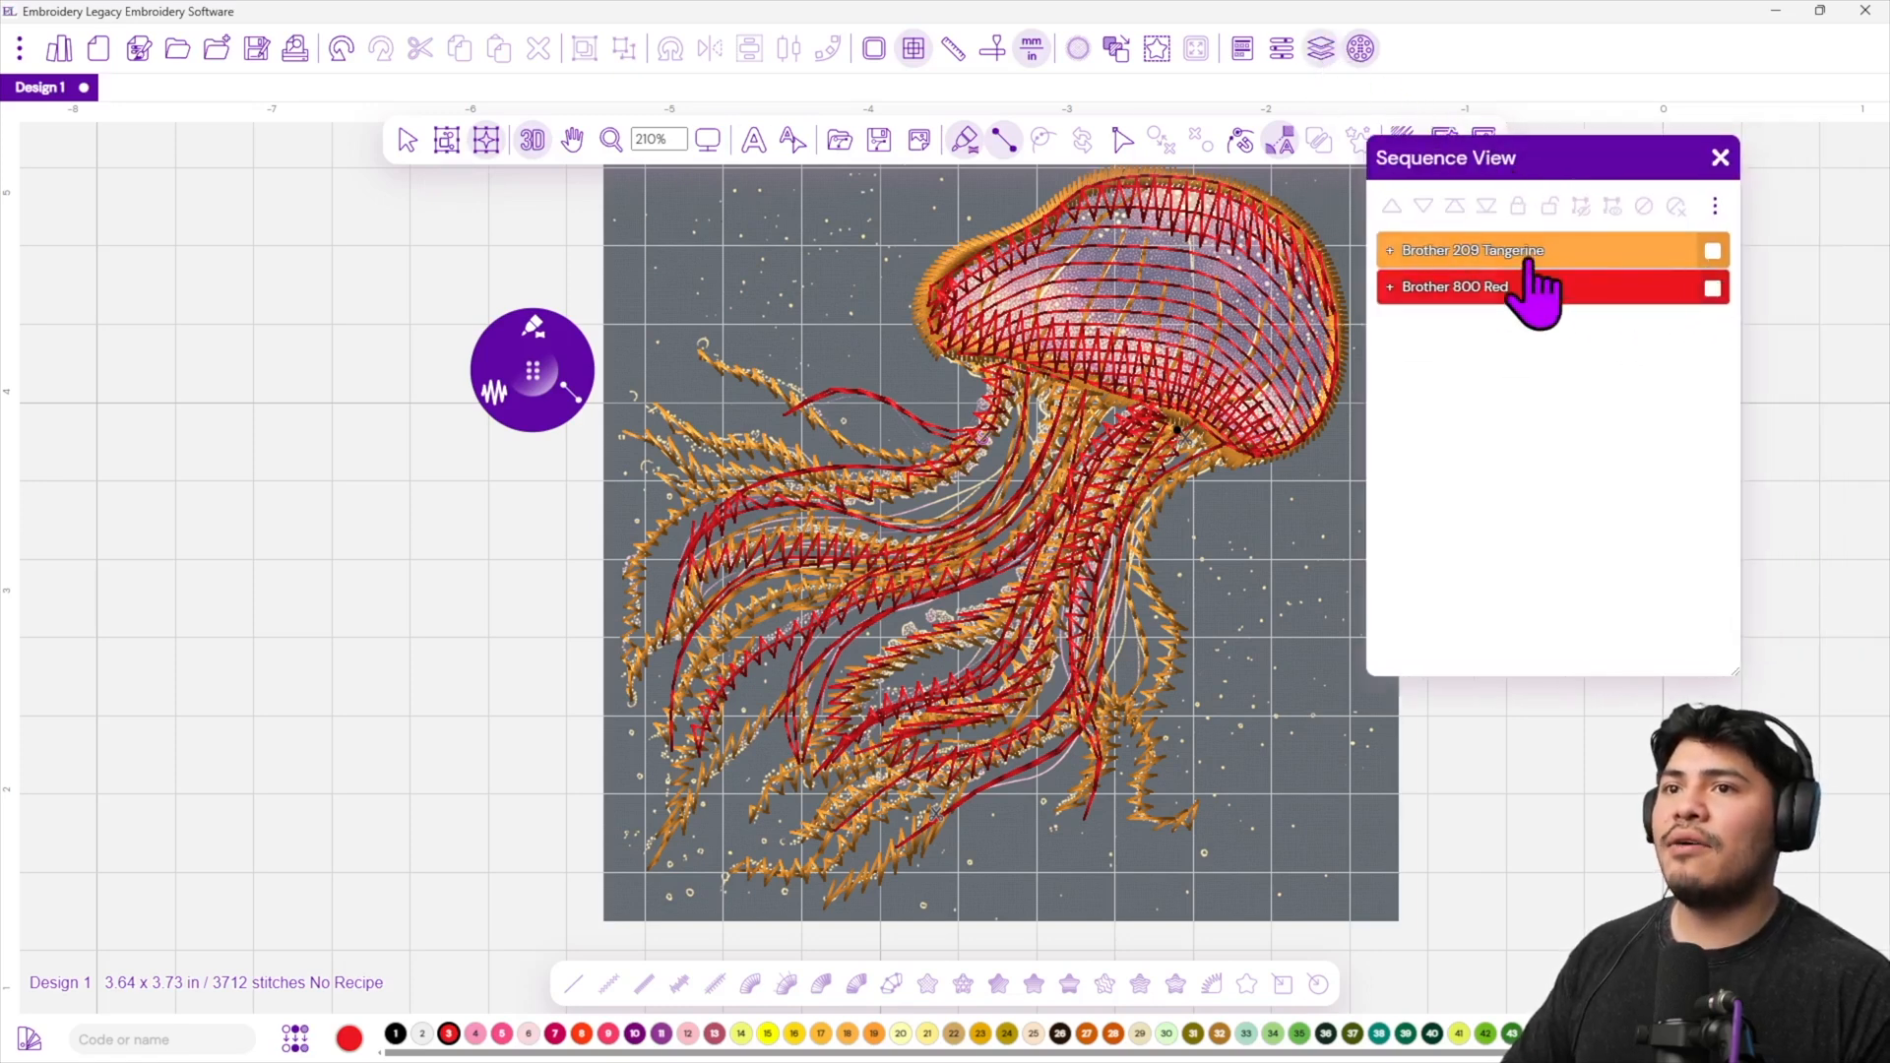
left_click(1712, 288)
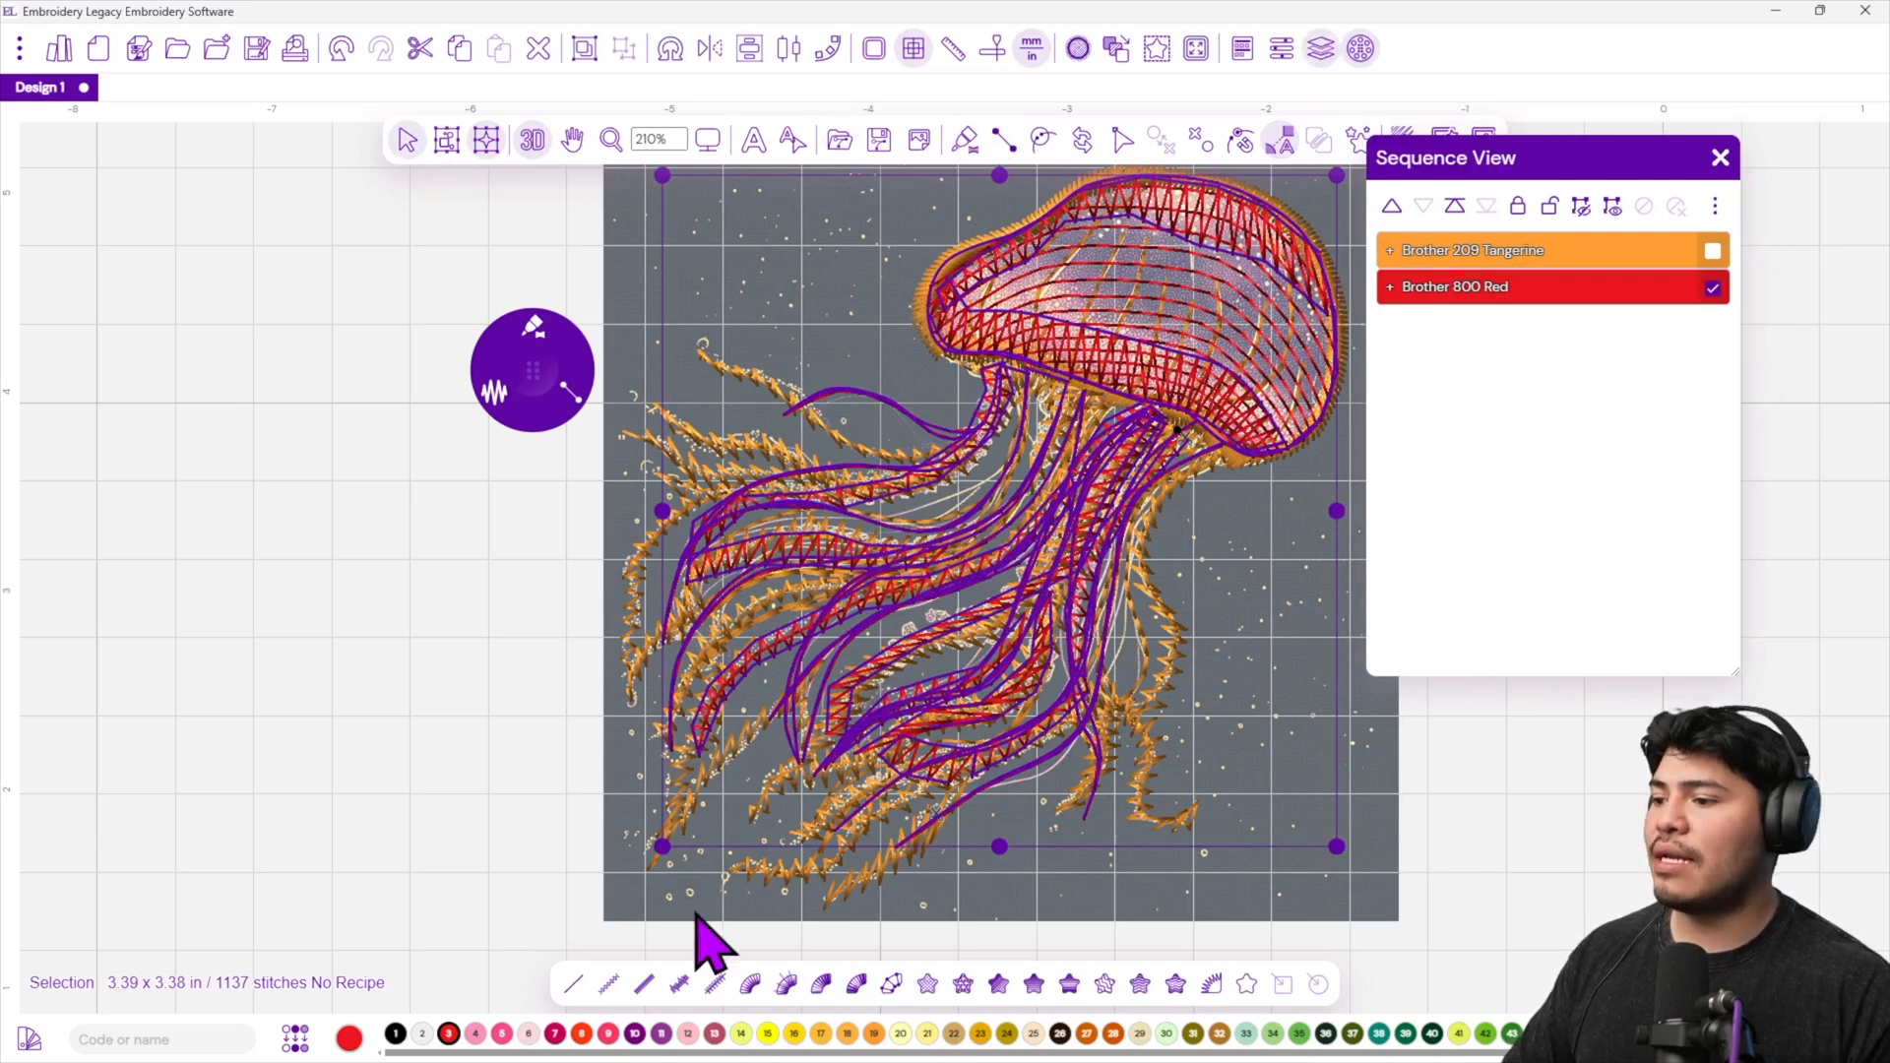
left_click(662, 1033)
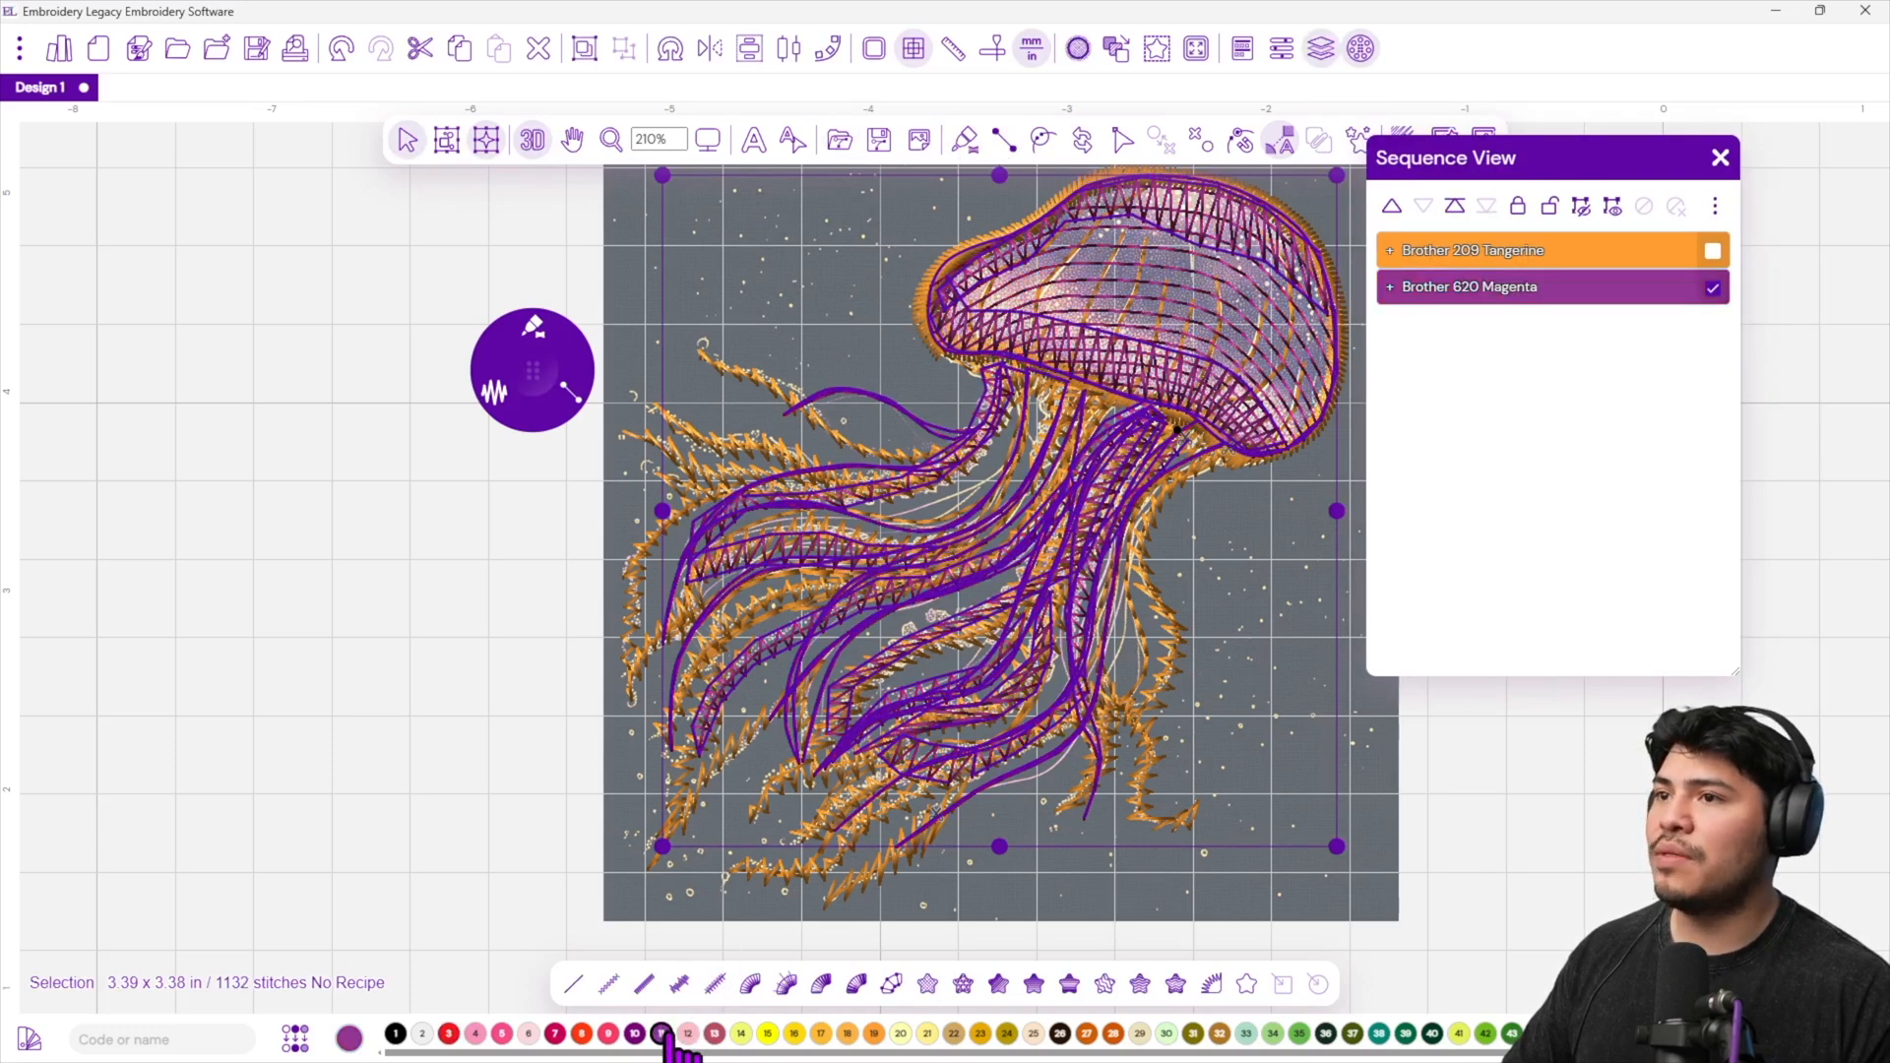
left_click(715, 1034)
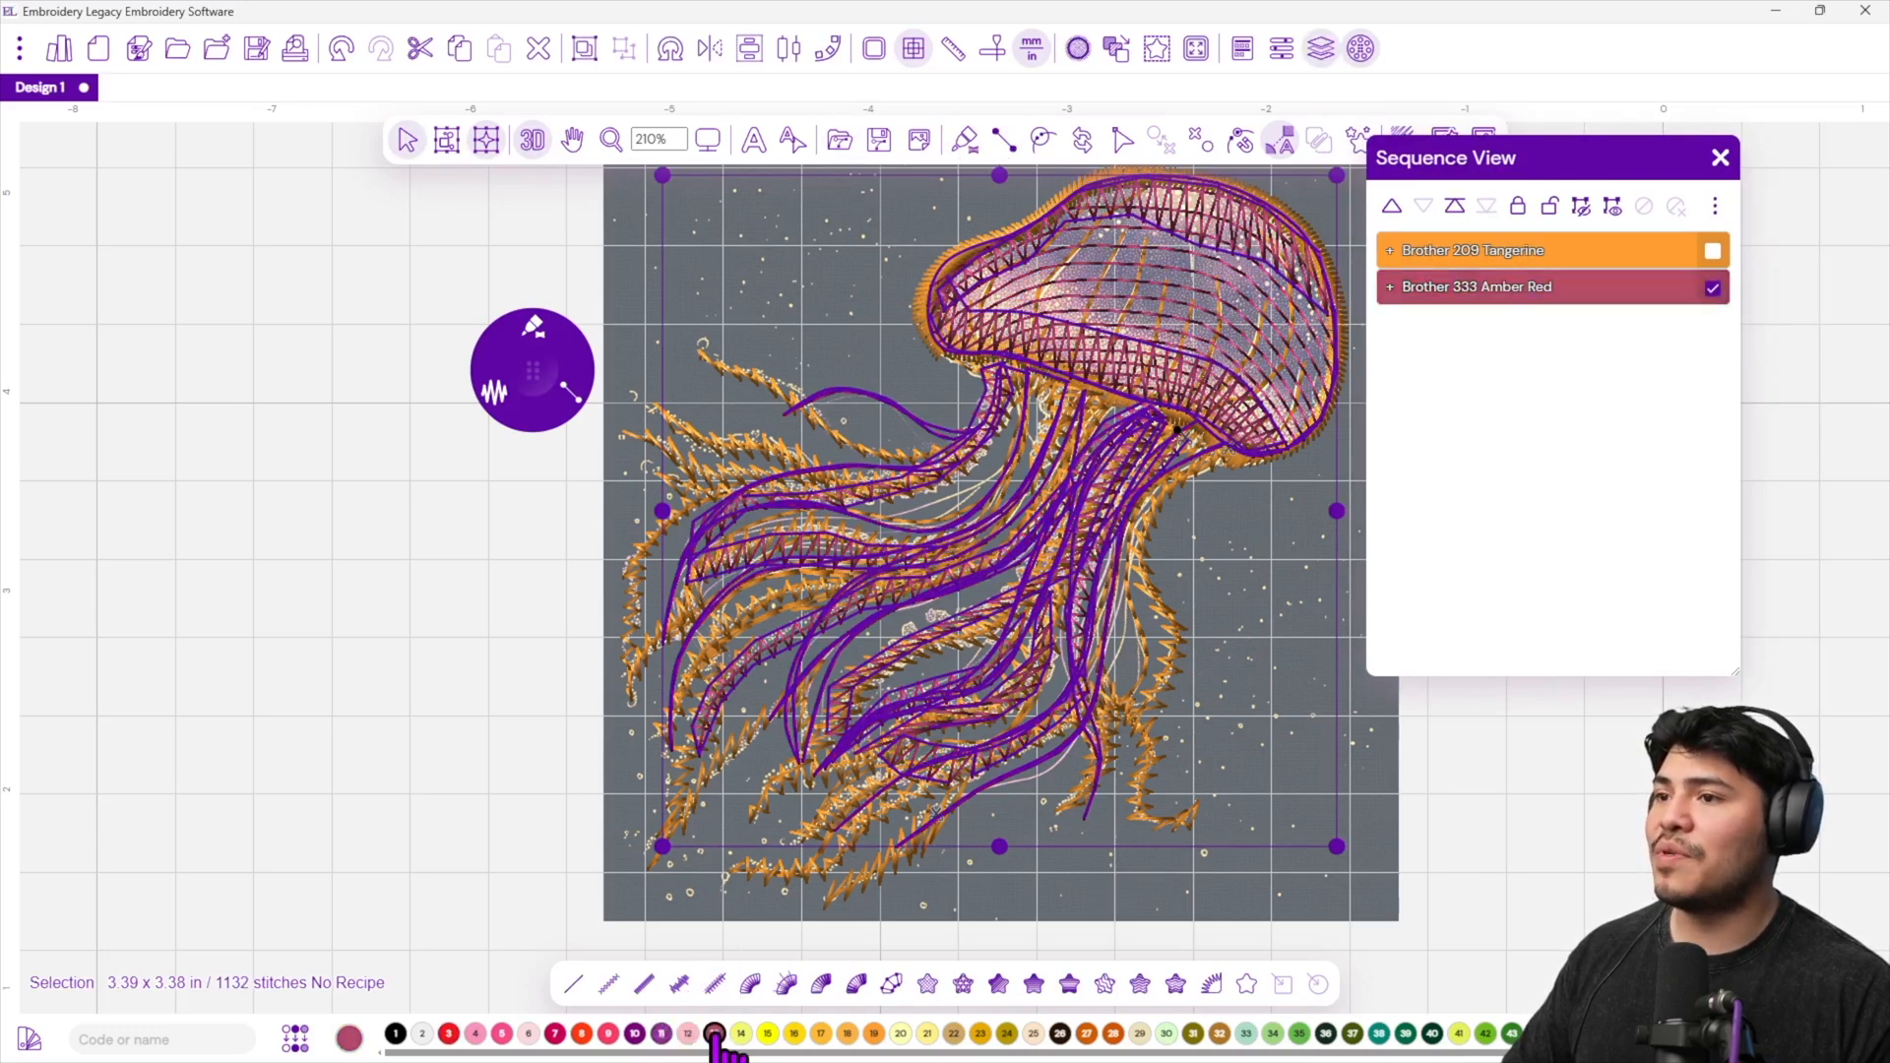
Move the Amber Red colour block ahead of the Brother 209 Tangerine block in the stitch sequence and deselect it.
mouse_move(1542, 296)
left_mouse_down()
mouse_move(1569, 278)
mouse_move(1552, 279)
left_mouse_up()
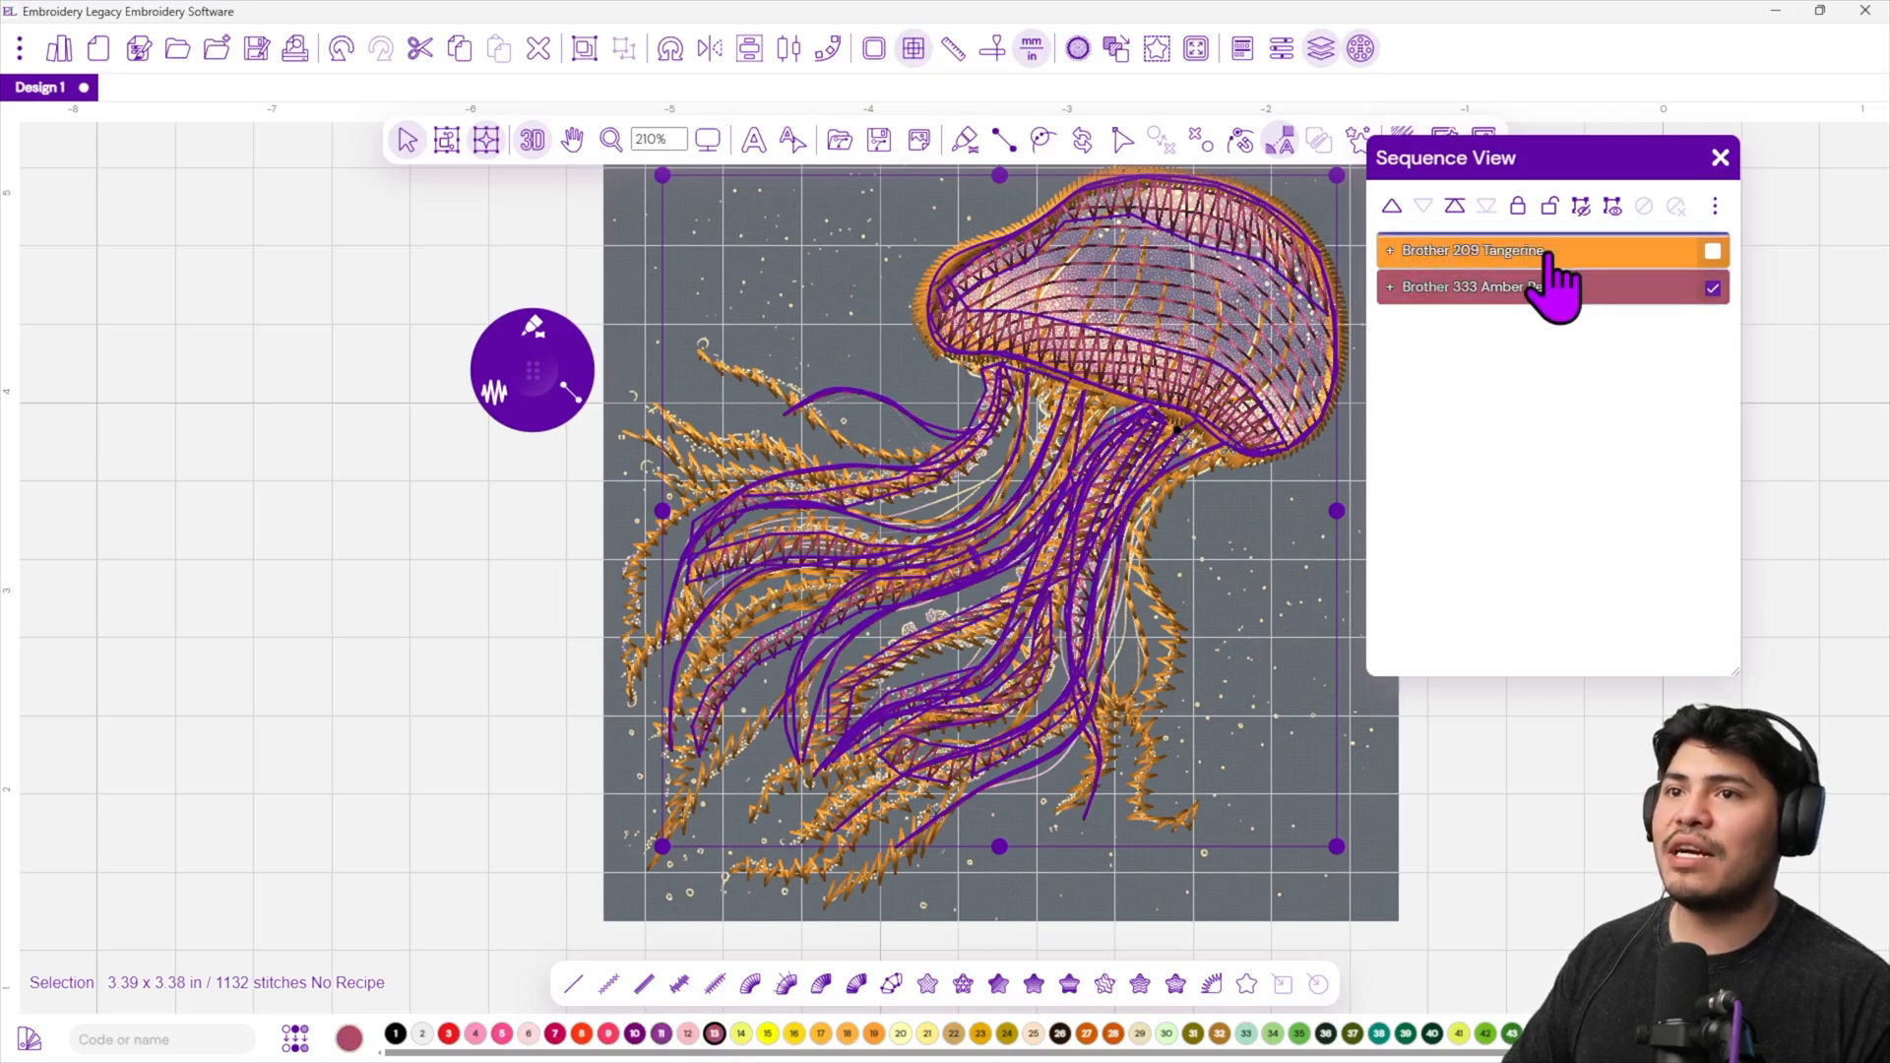
left_click(1780, 506)
scroll(1276, 439, "down", 4)
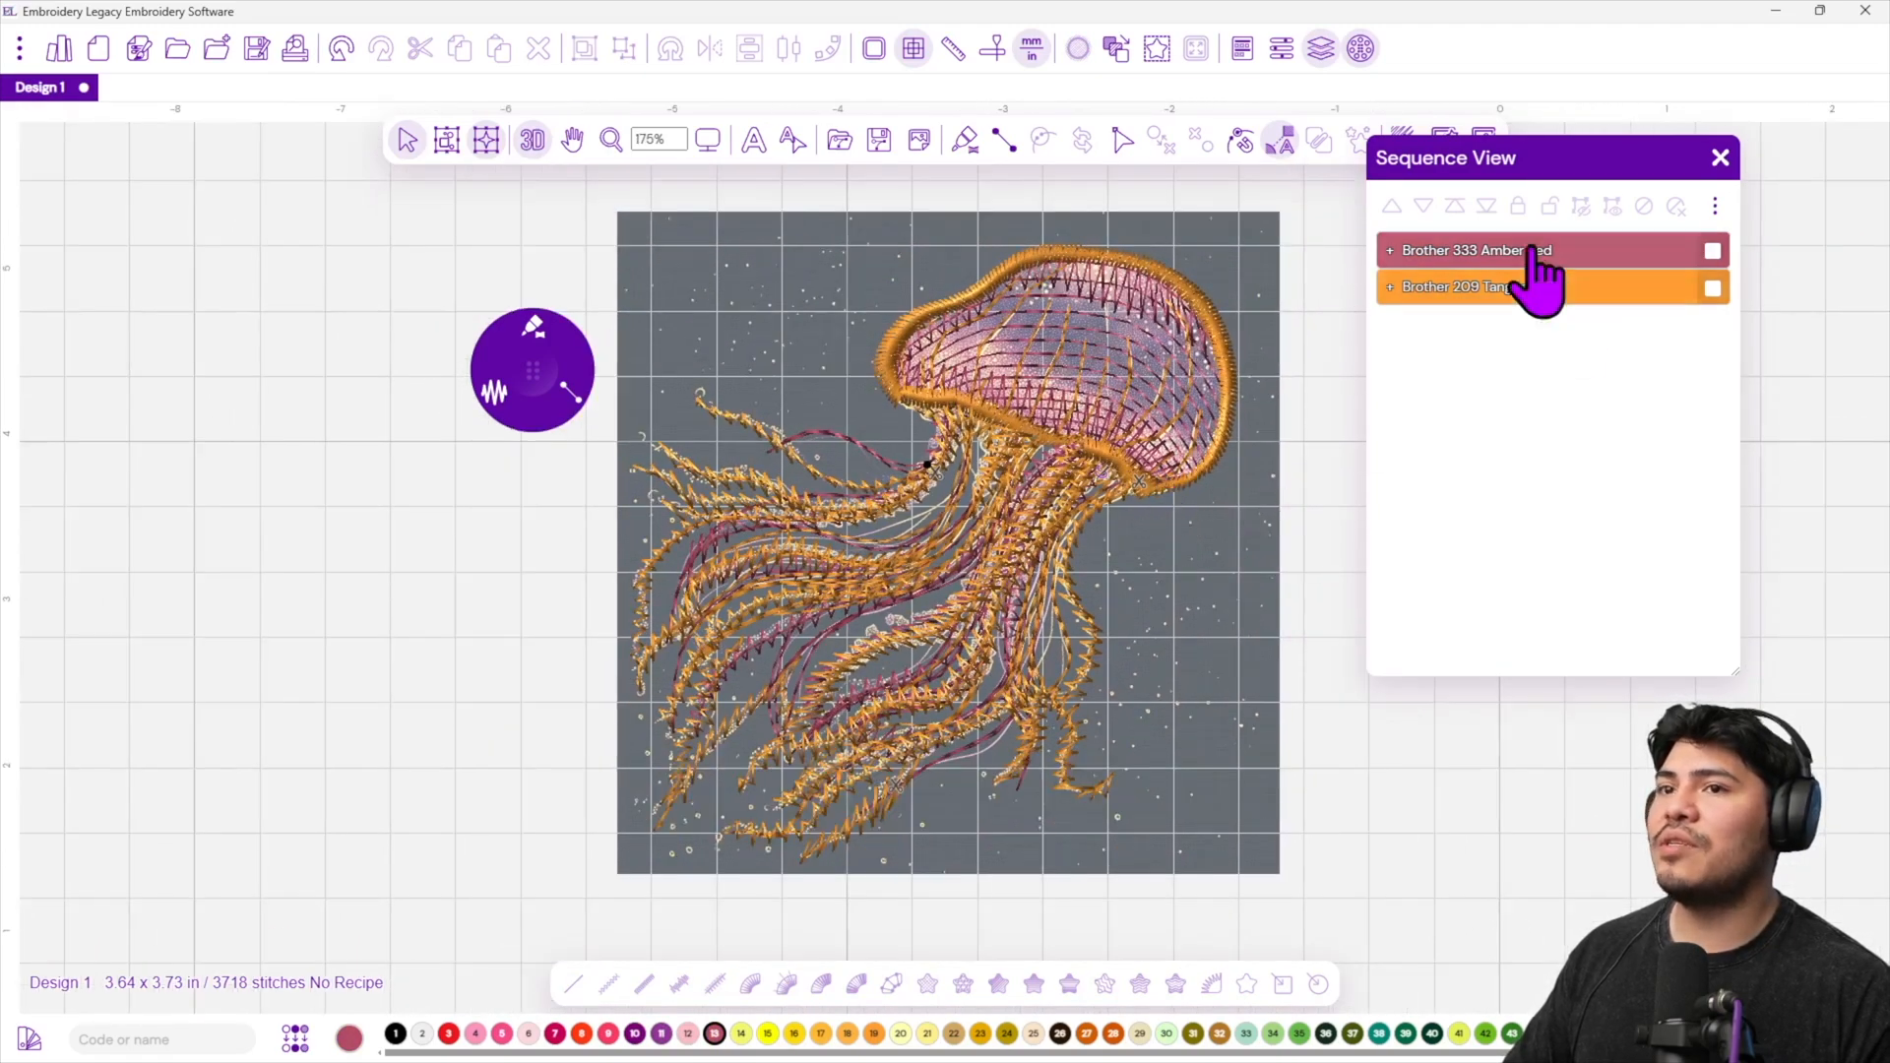
Hide the backdrop image so that only the stitches are displayed.
left_click(879, 139)
key("Escape")
left_click(918, 139)
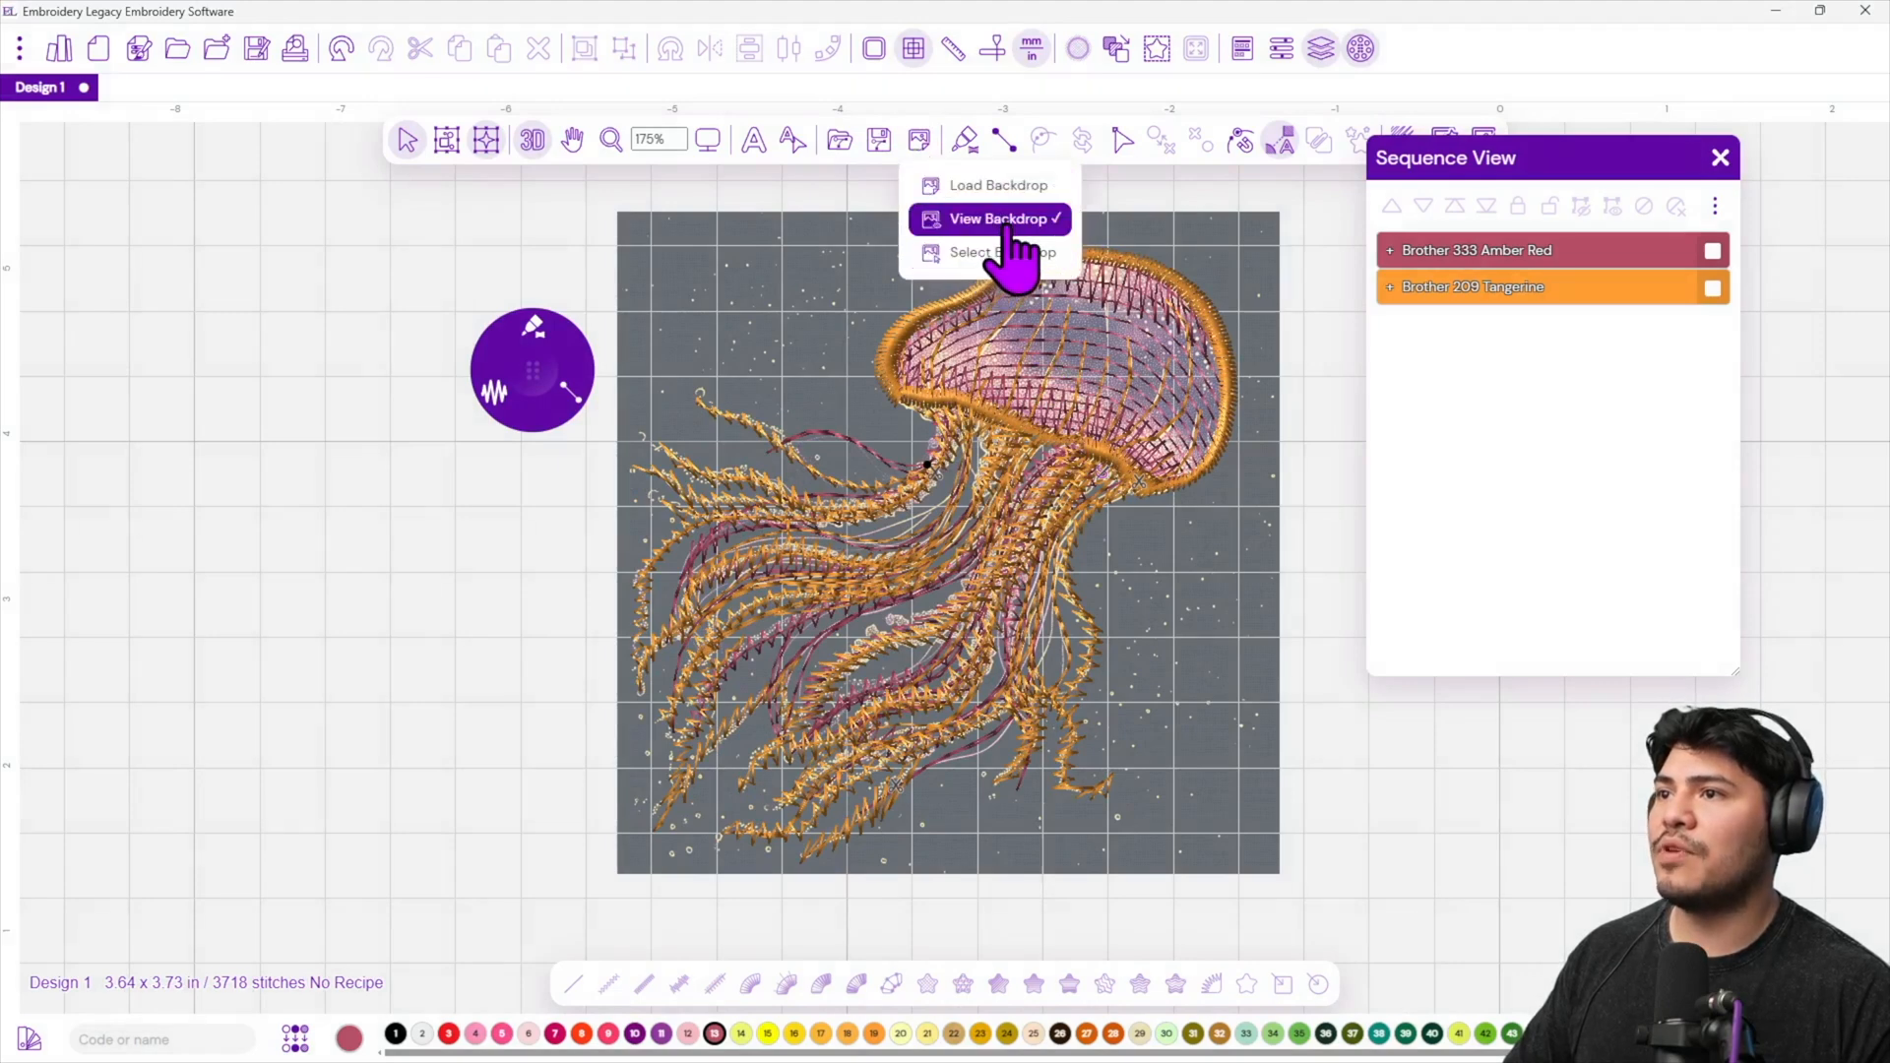
left_click(1002, 218)
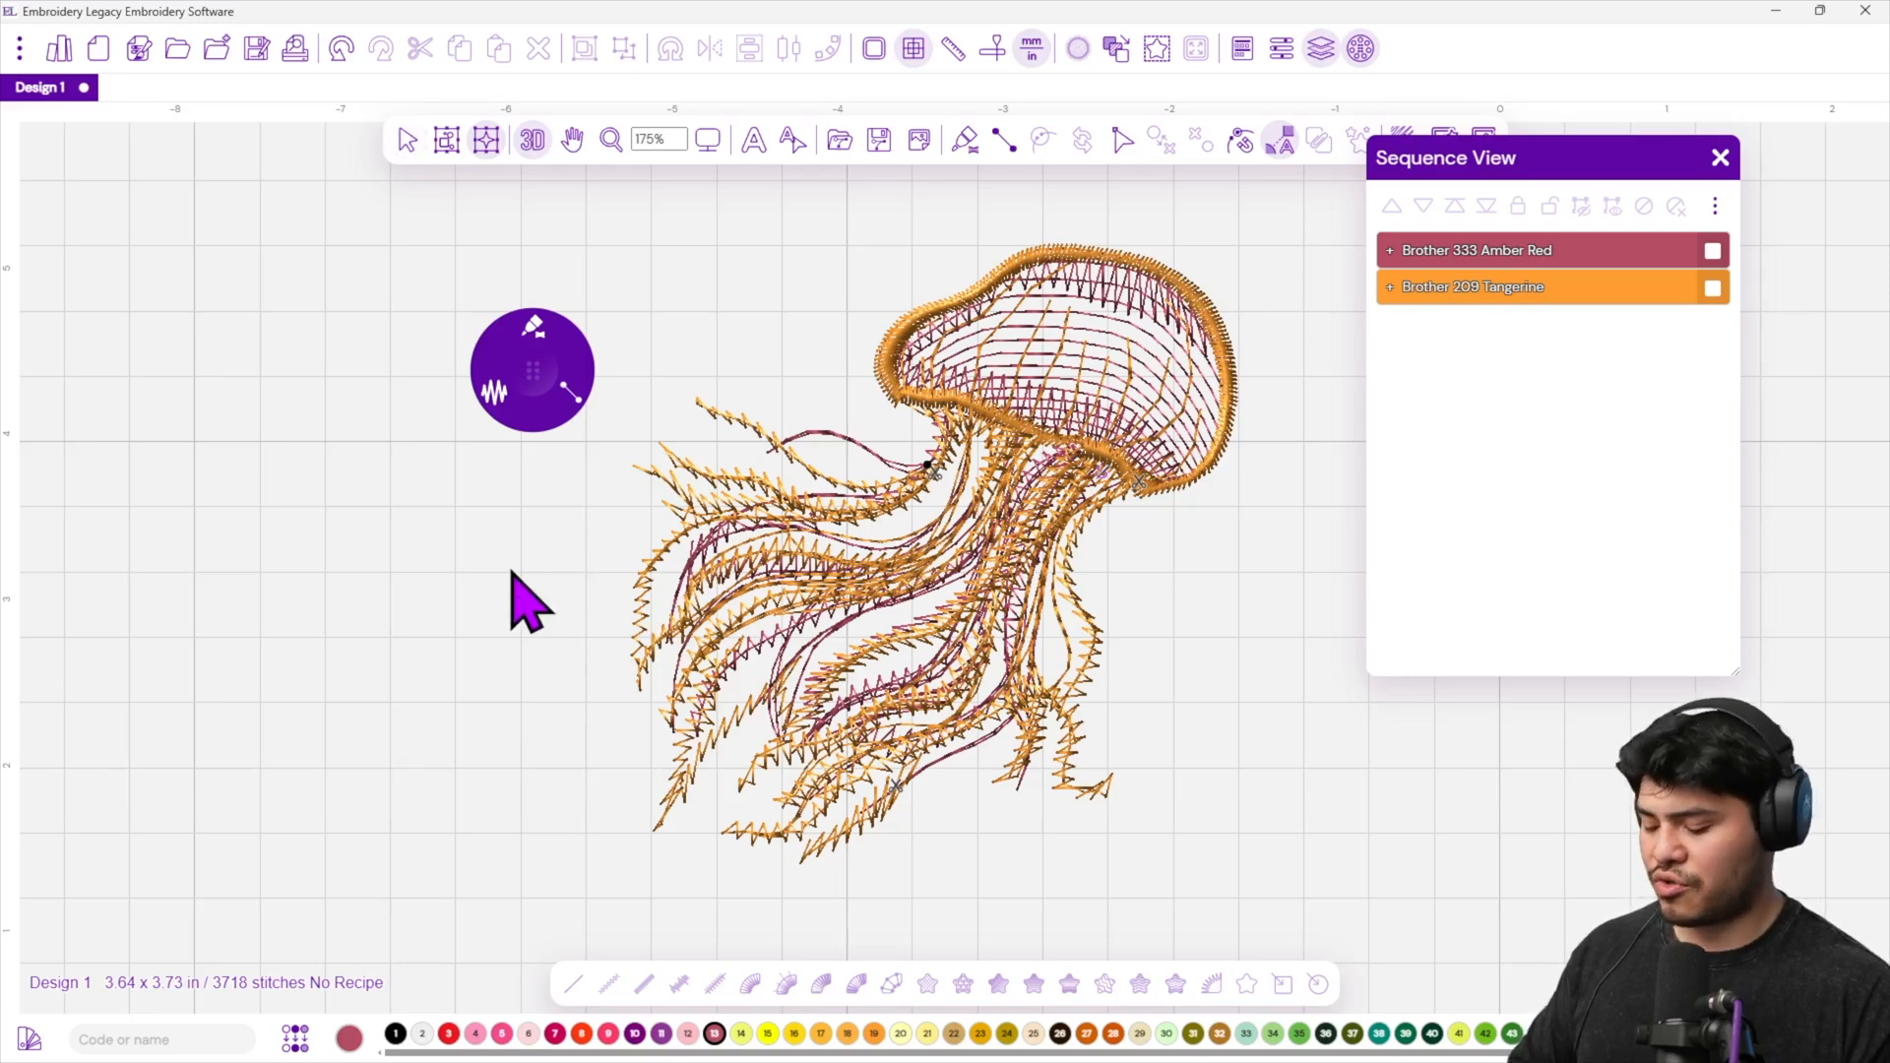
Set the workspace background to solid black and hide the grid.
key("b")
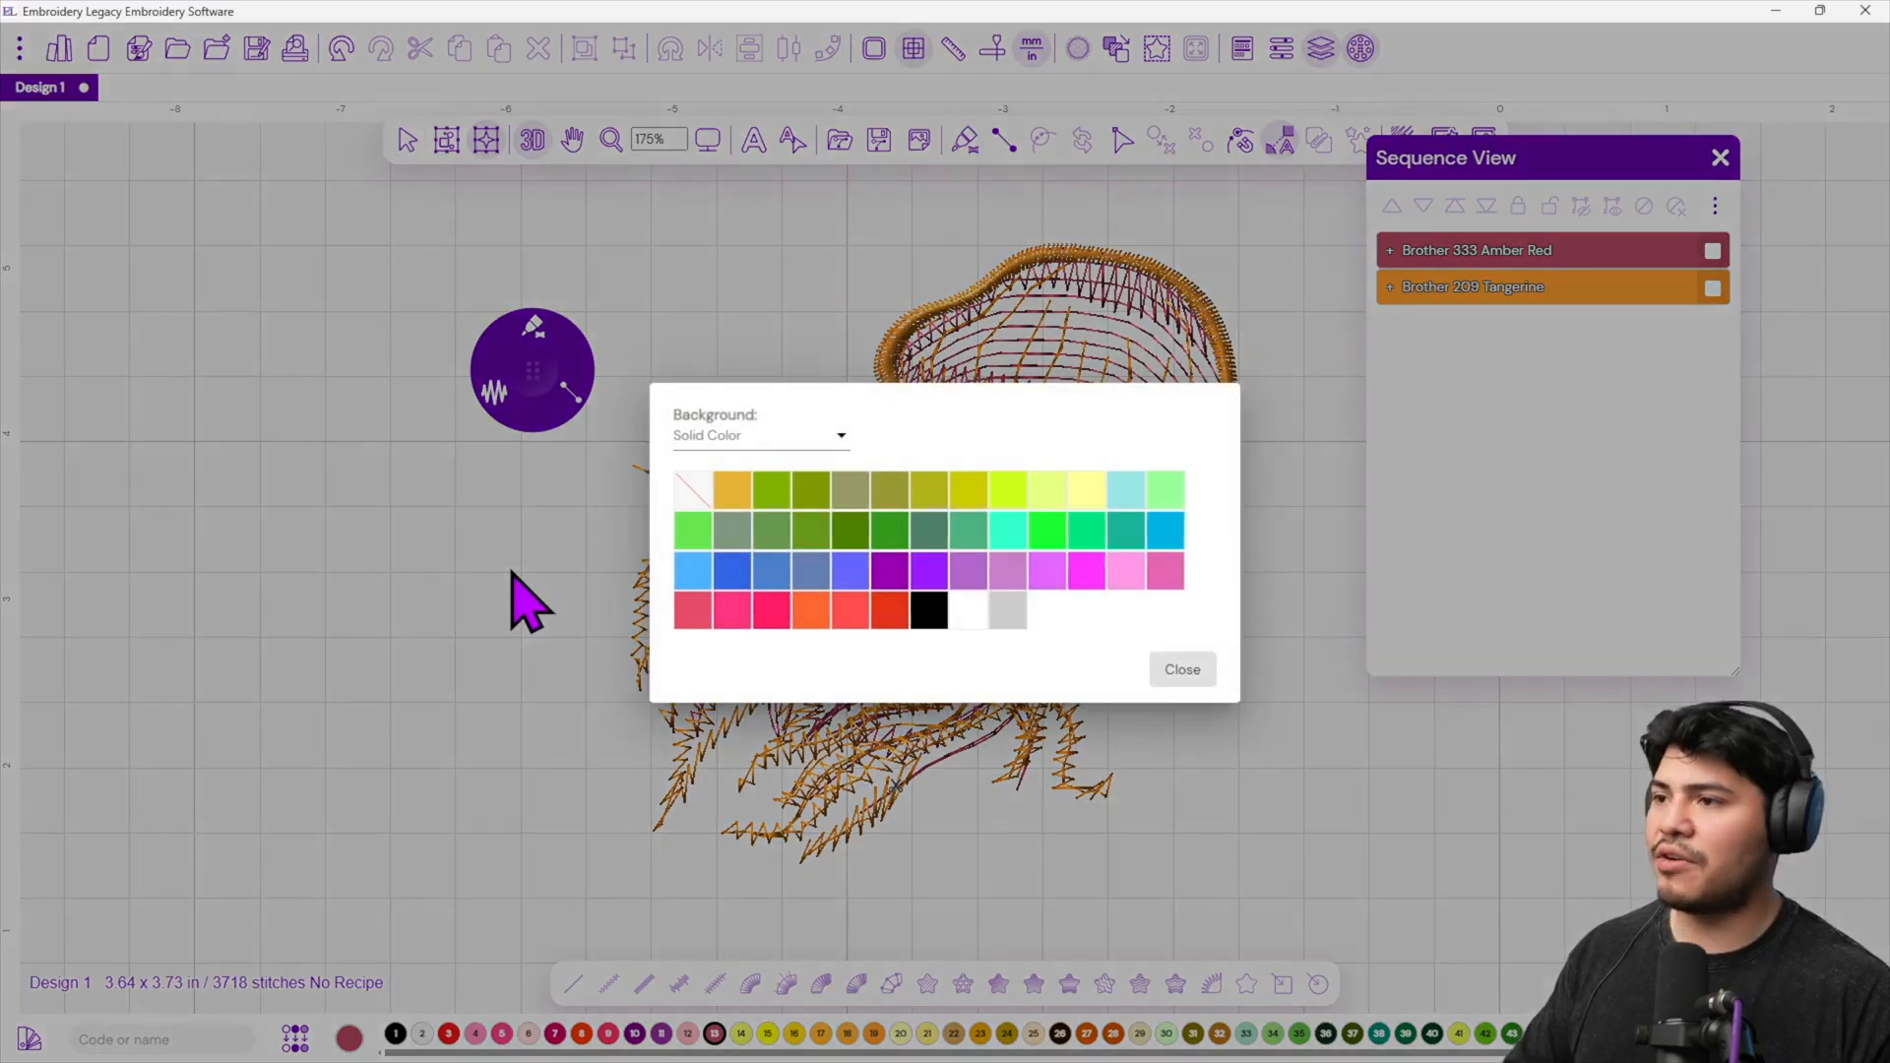
left_click(930, 610)
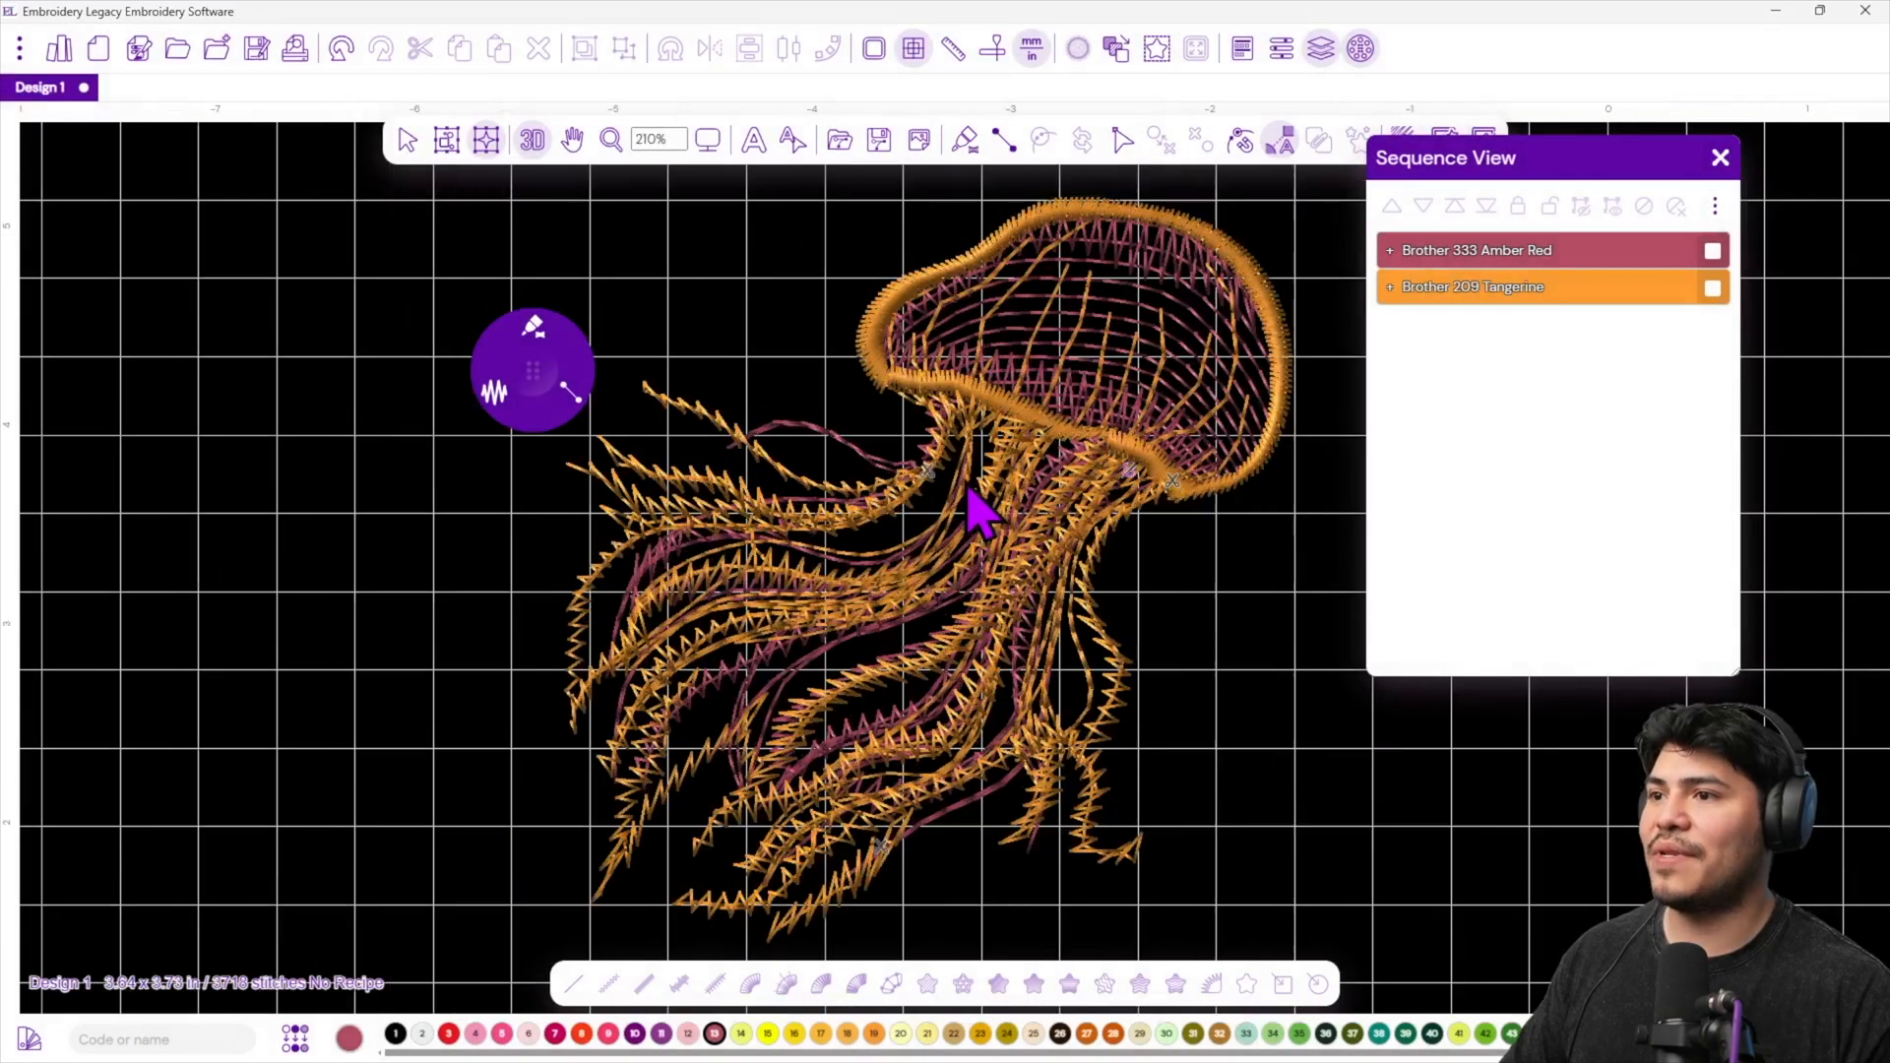
left_click(913, 49)
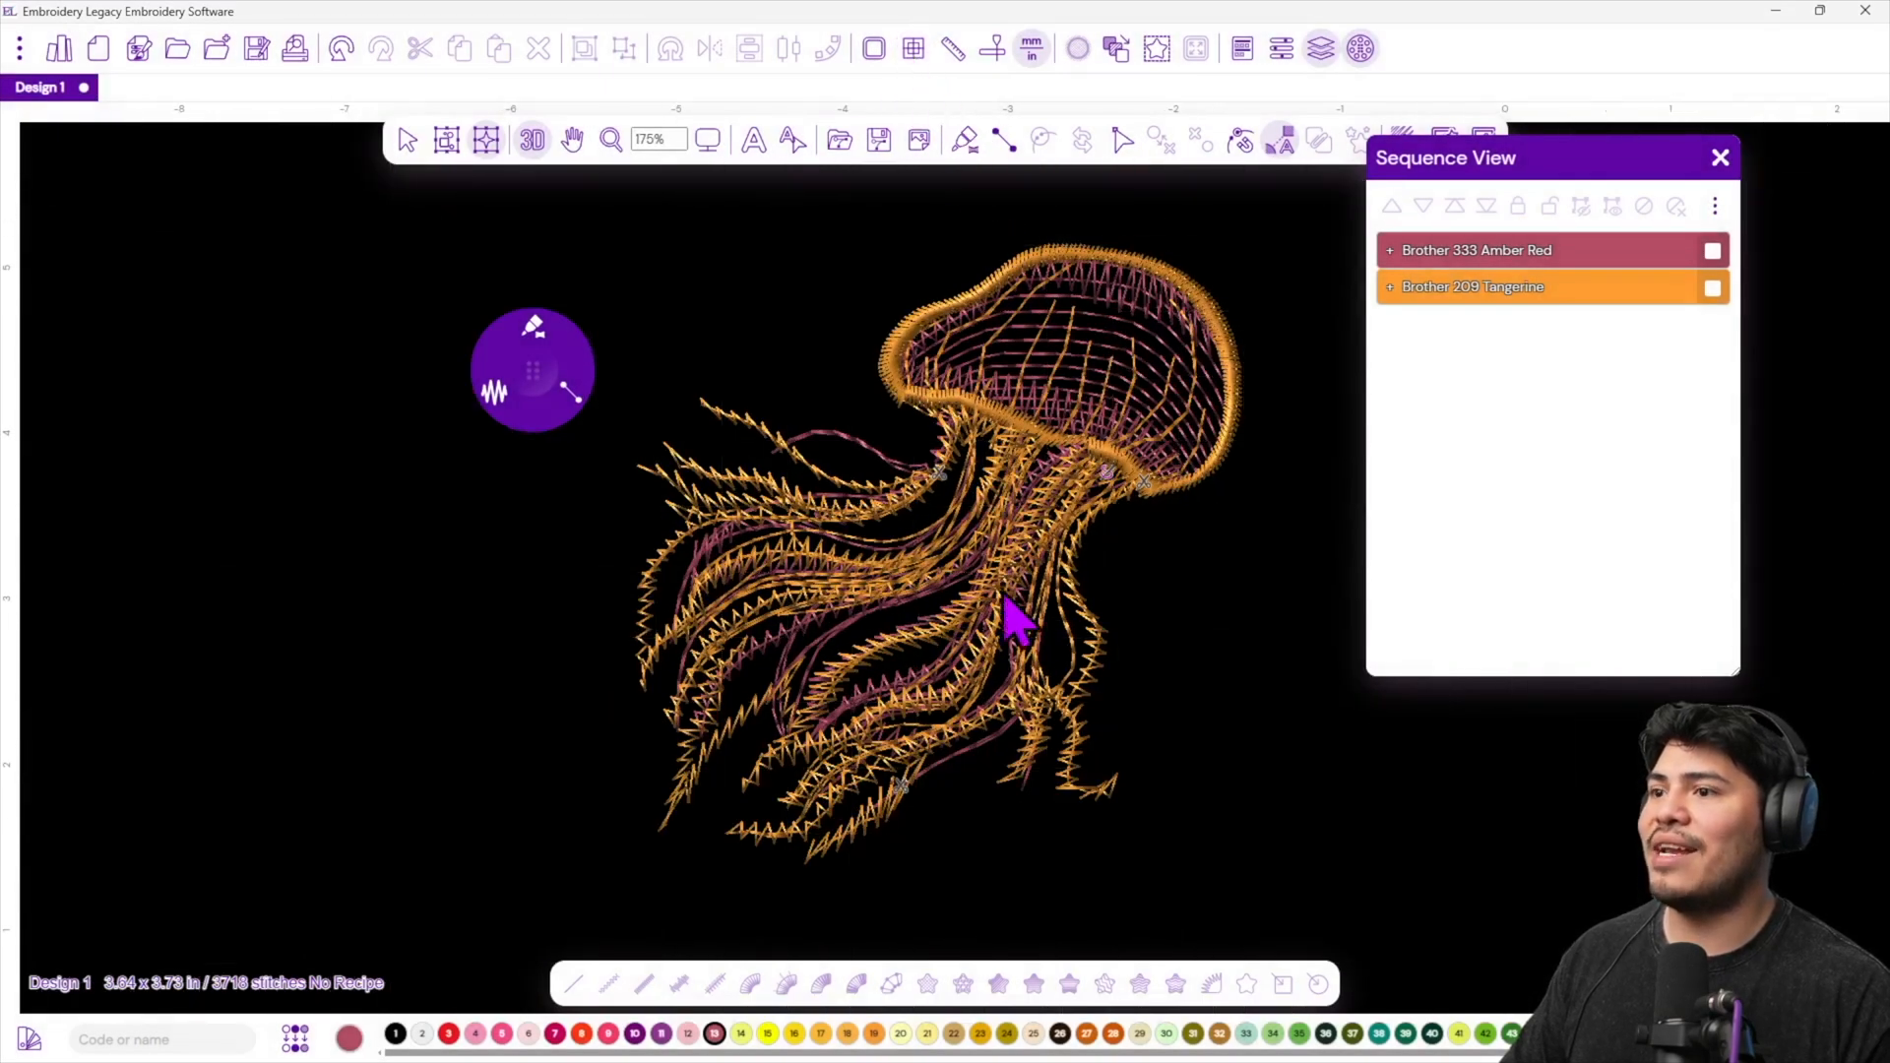
Show the backdrop image again, examine the bell and tentacle stitching over it, and close the sequence list.
left_click_drag(536, 372, 348, 376)
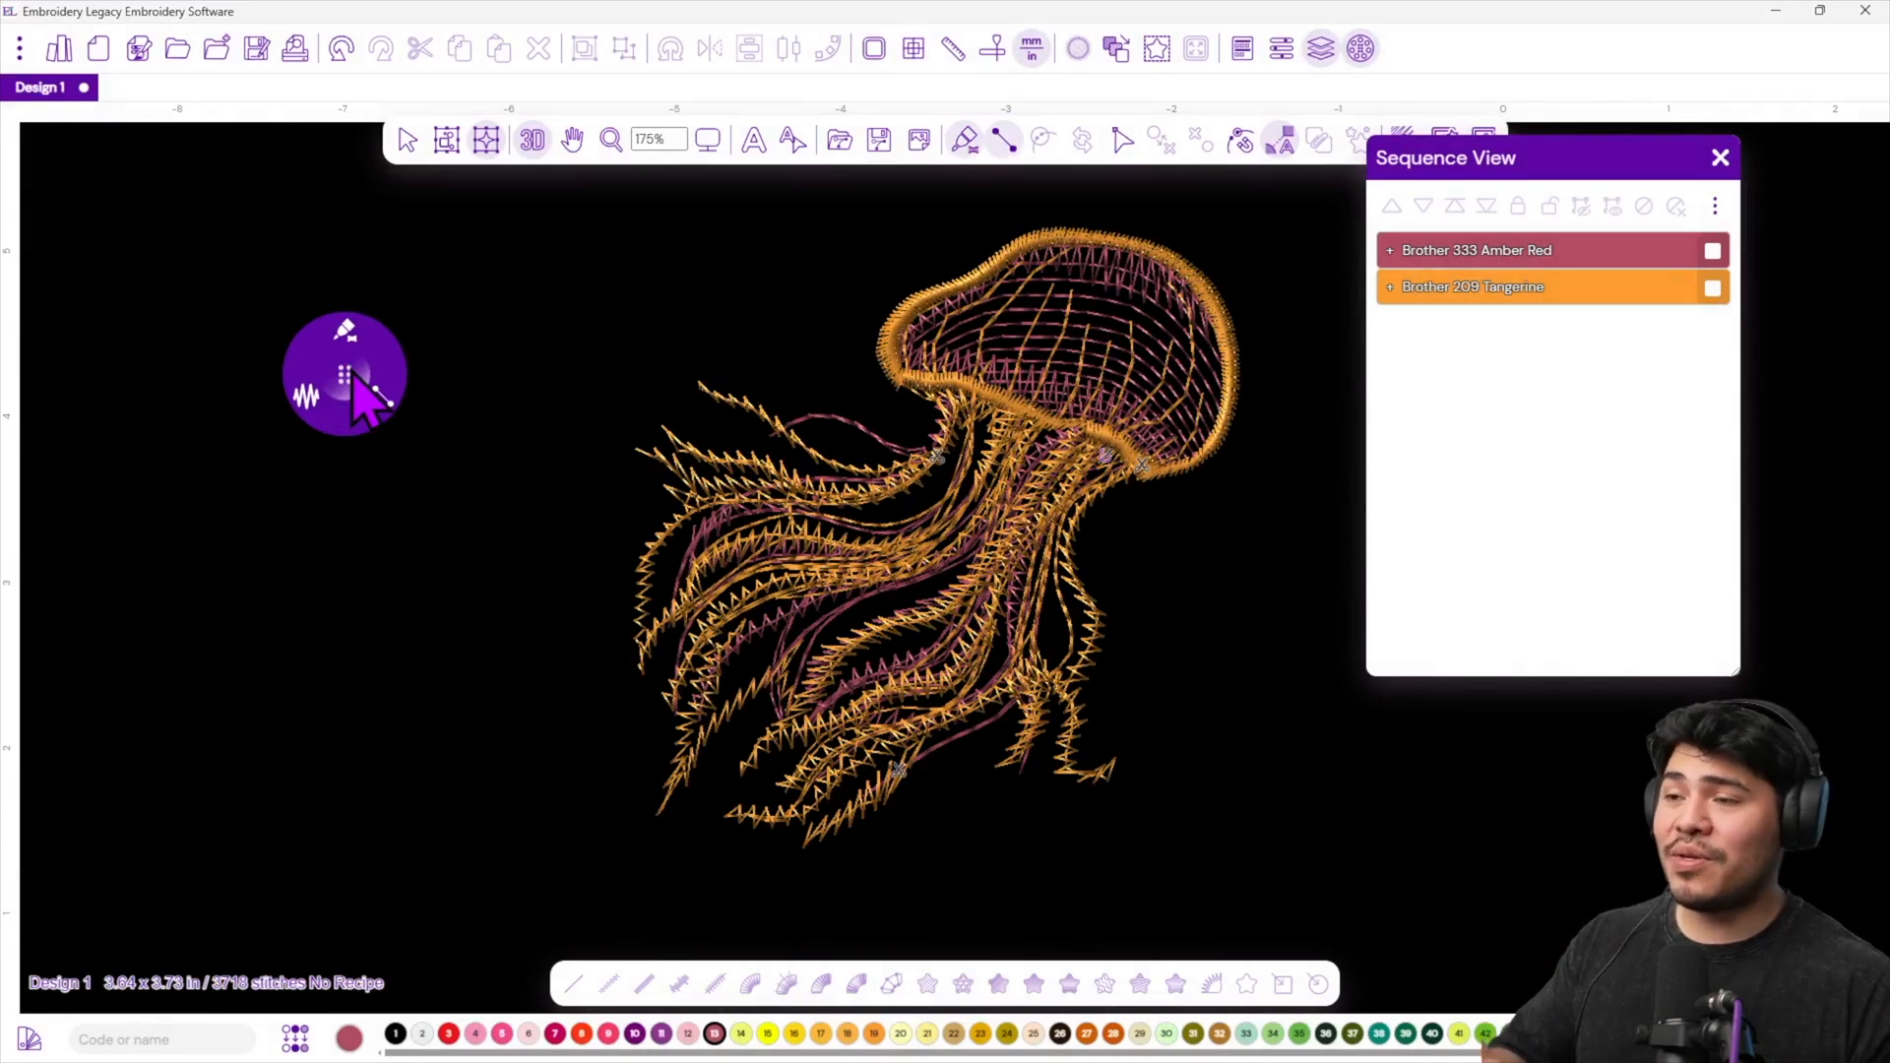
left_click(918, 140)
left_click(961, 218)
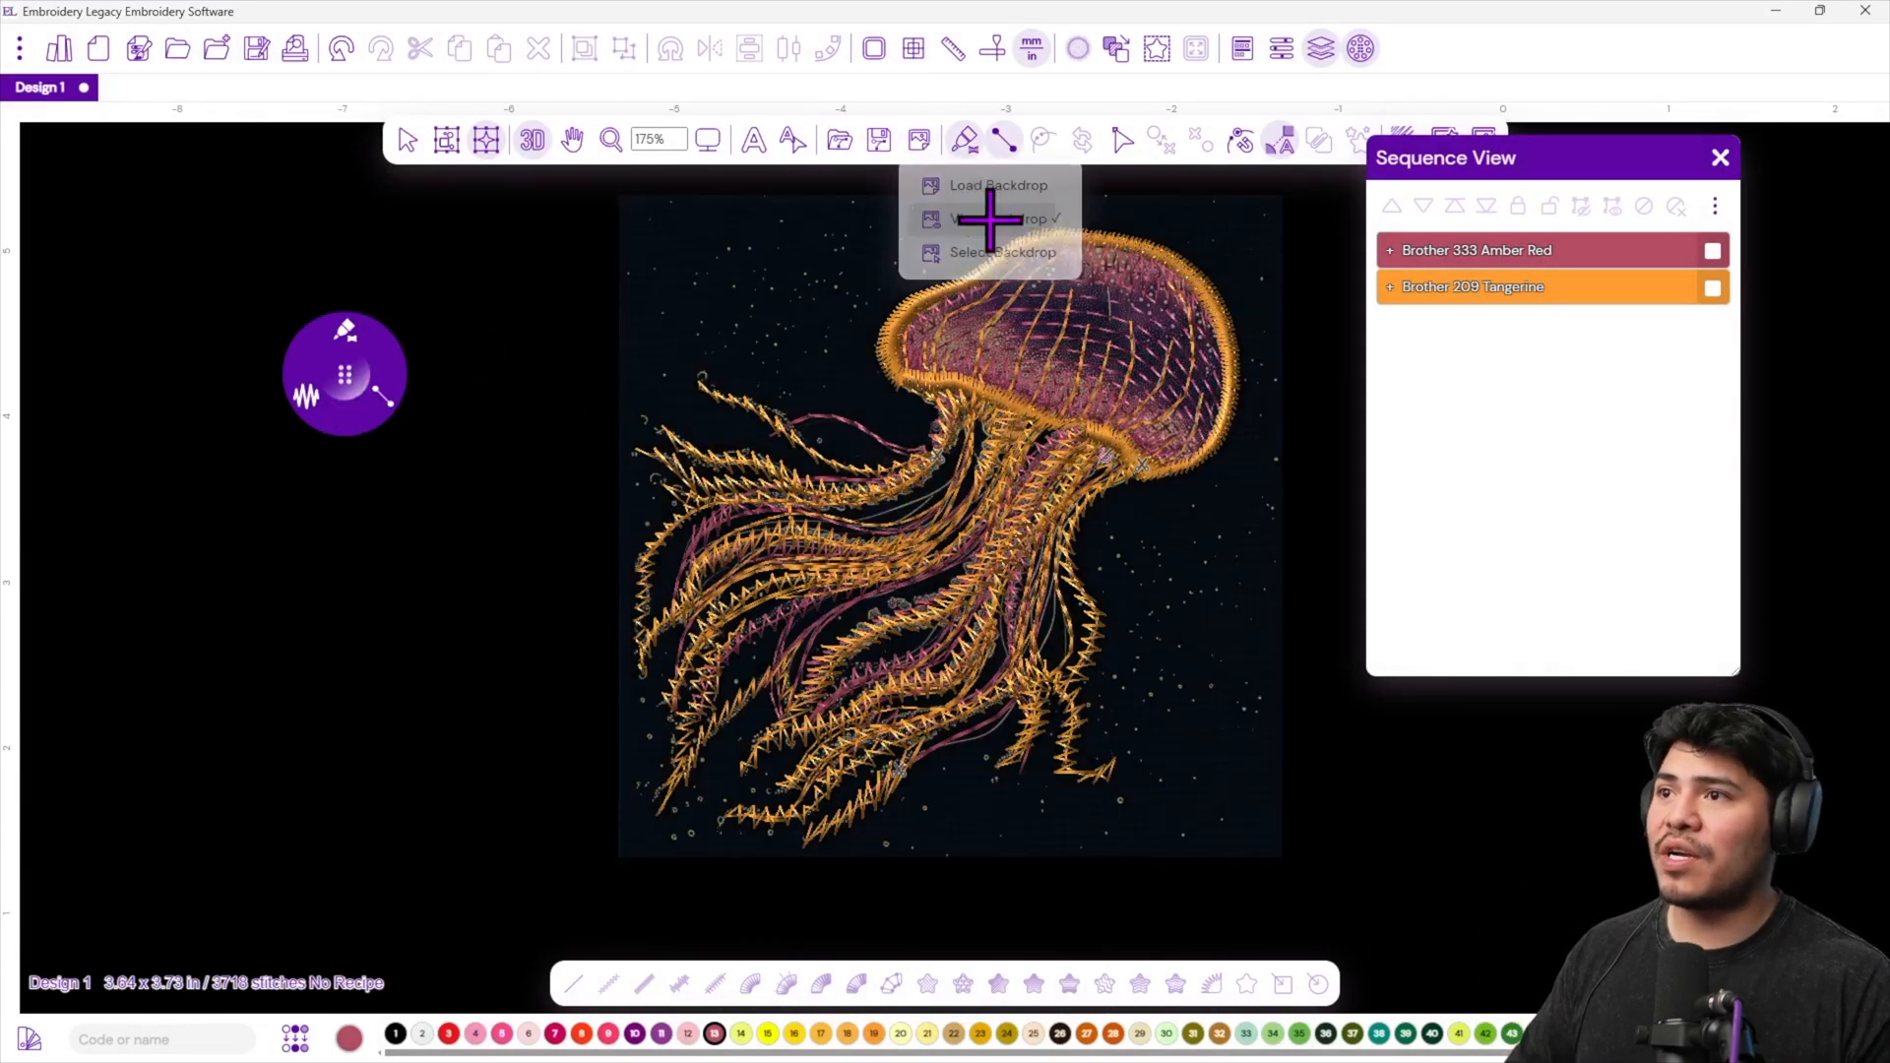
scroll(1073, 276, "up", 2)
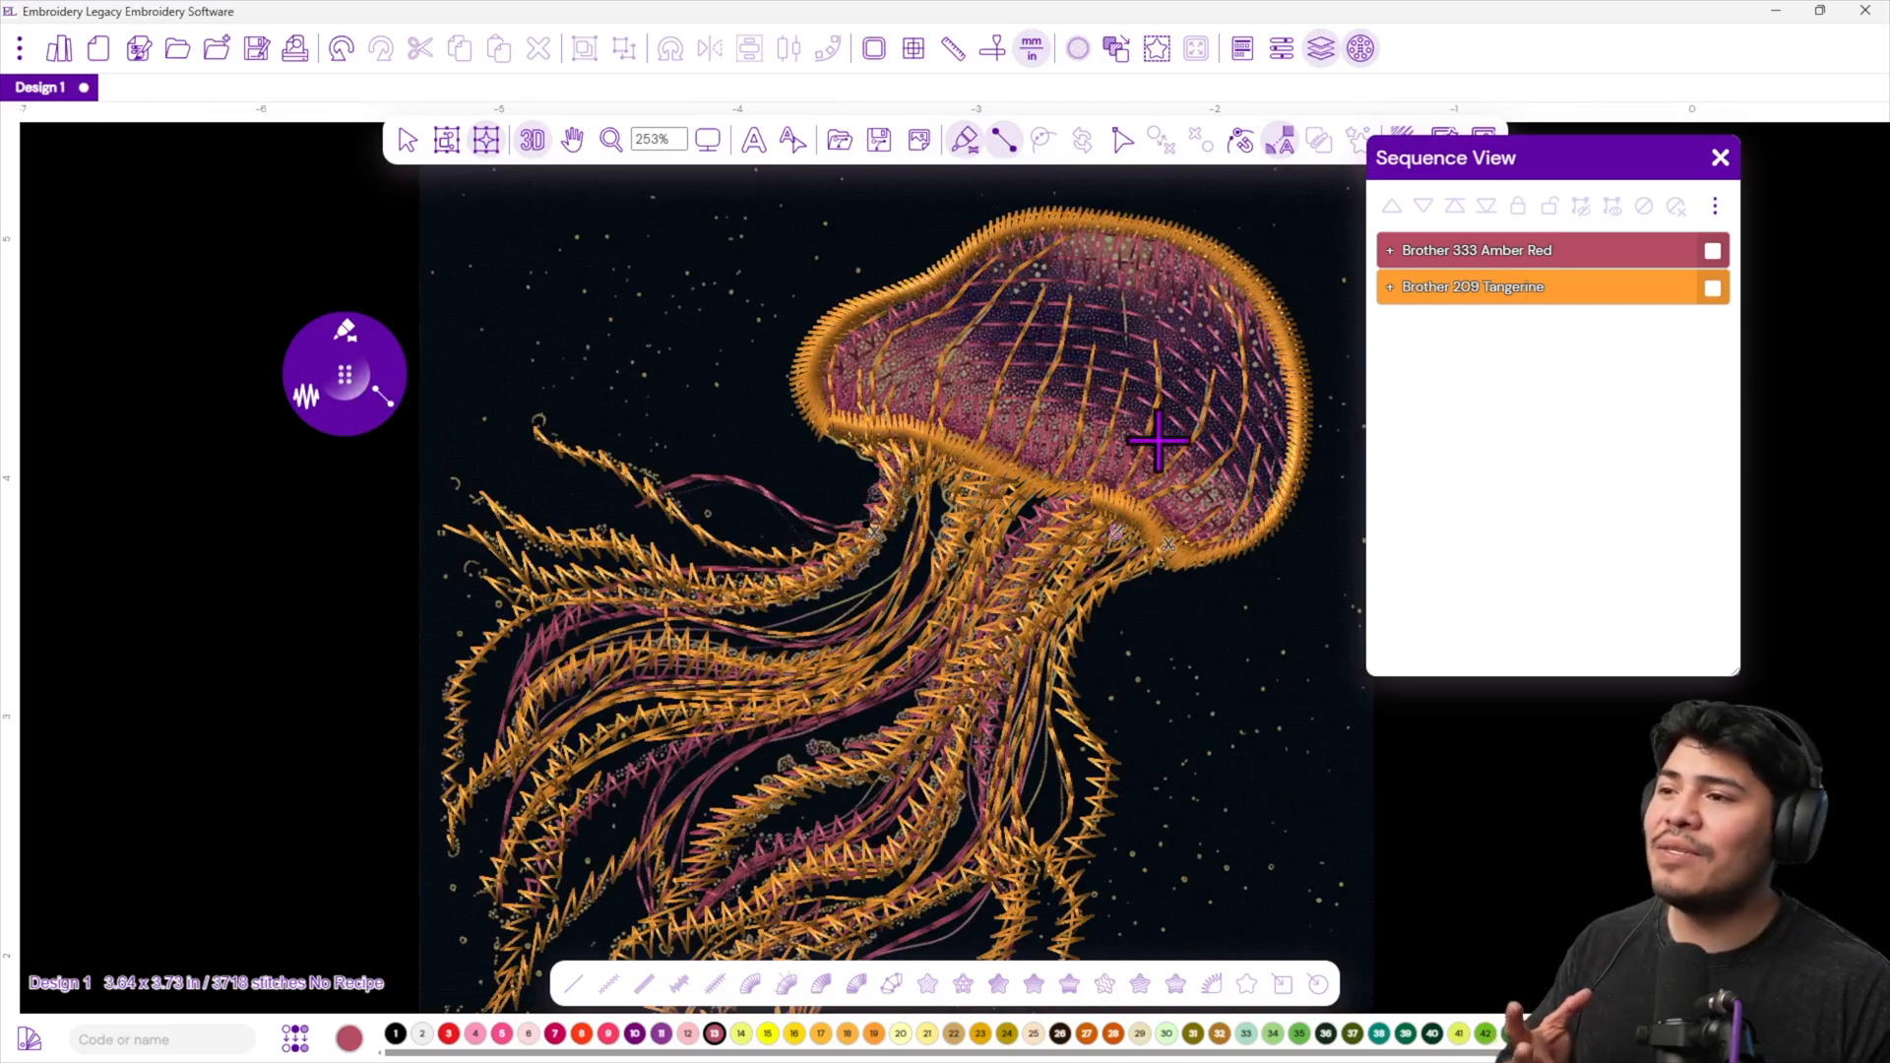
scroll(1158, 439, "down", 1)
scroll(1091, 462, "down", 1)
scroll(1087, 493, "up", 1)
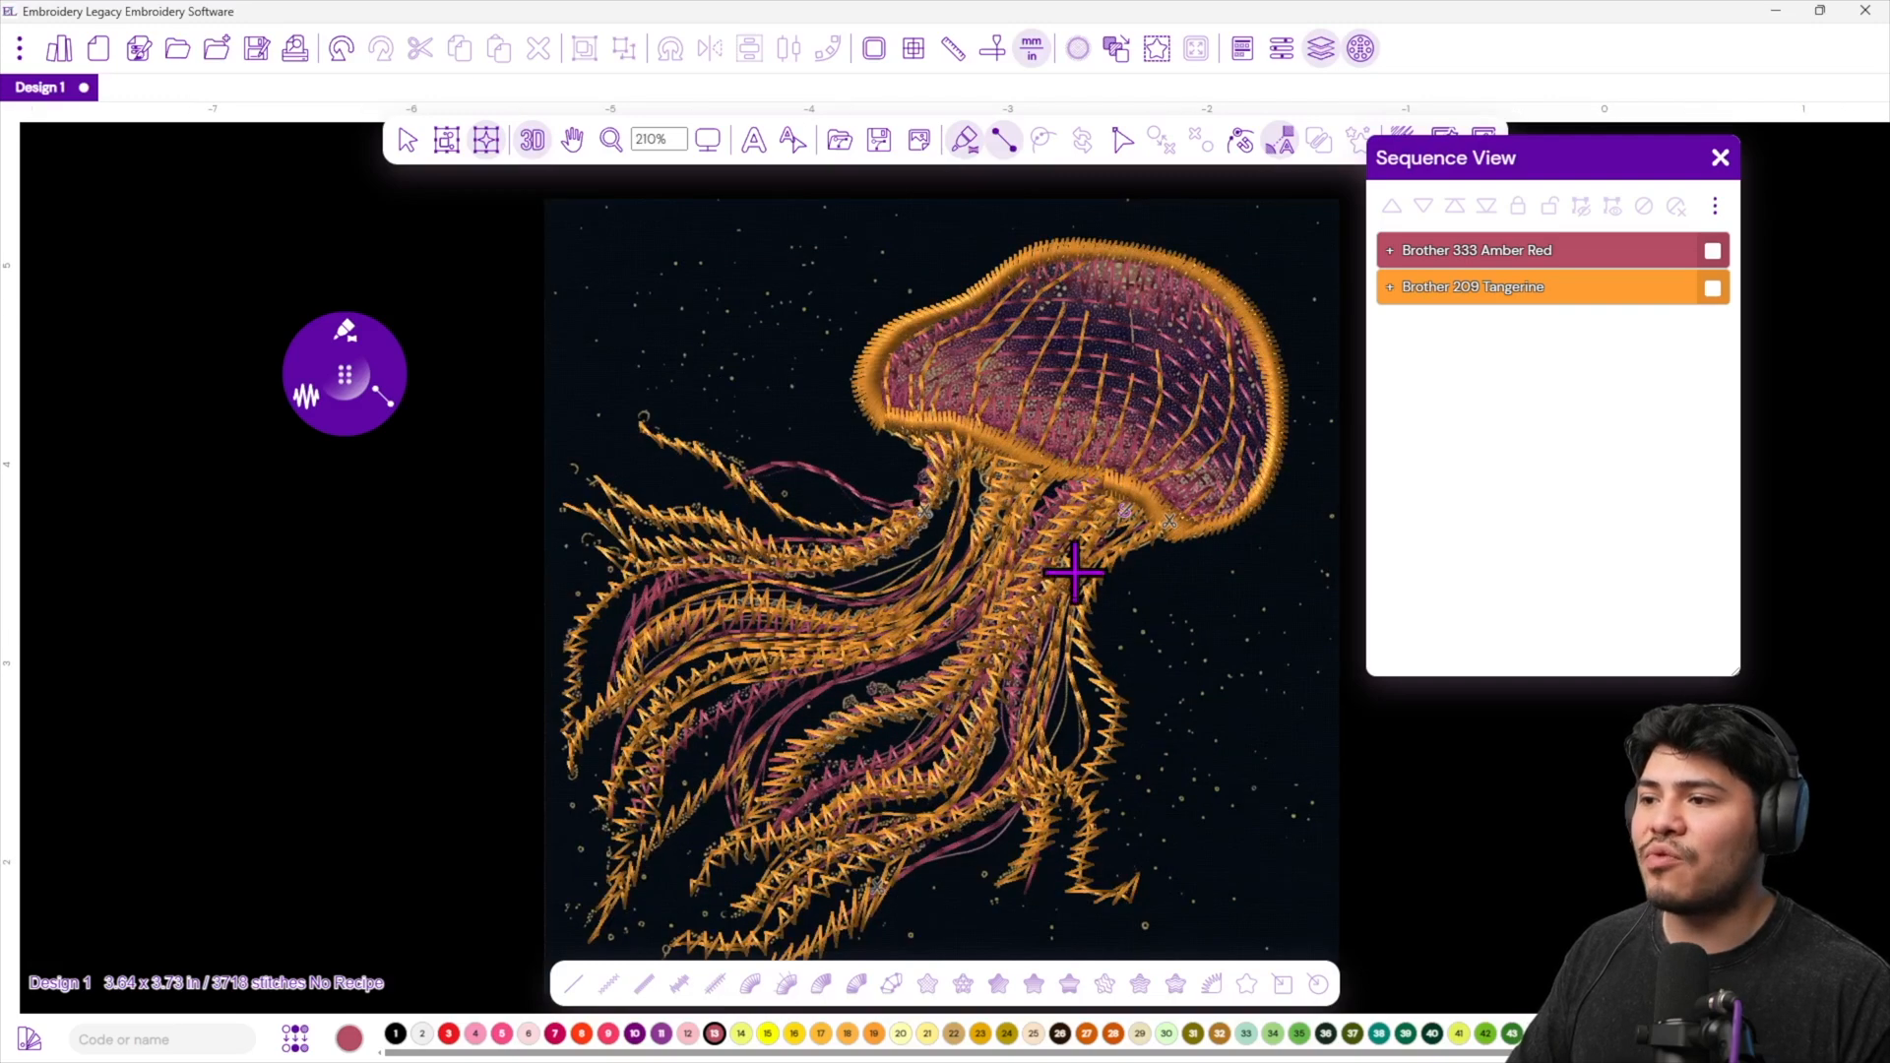
scroll(1076, 561, "down", 1)
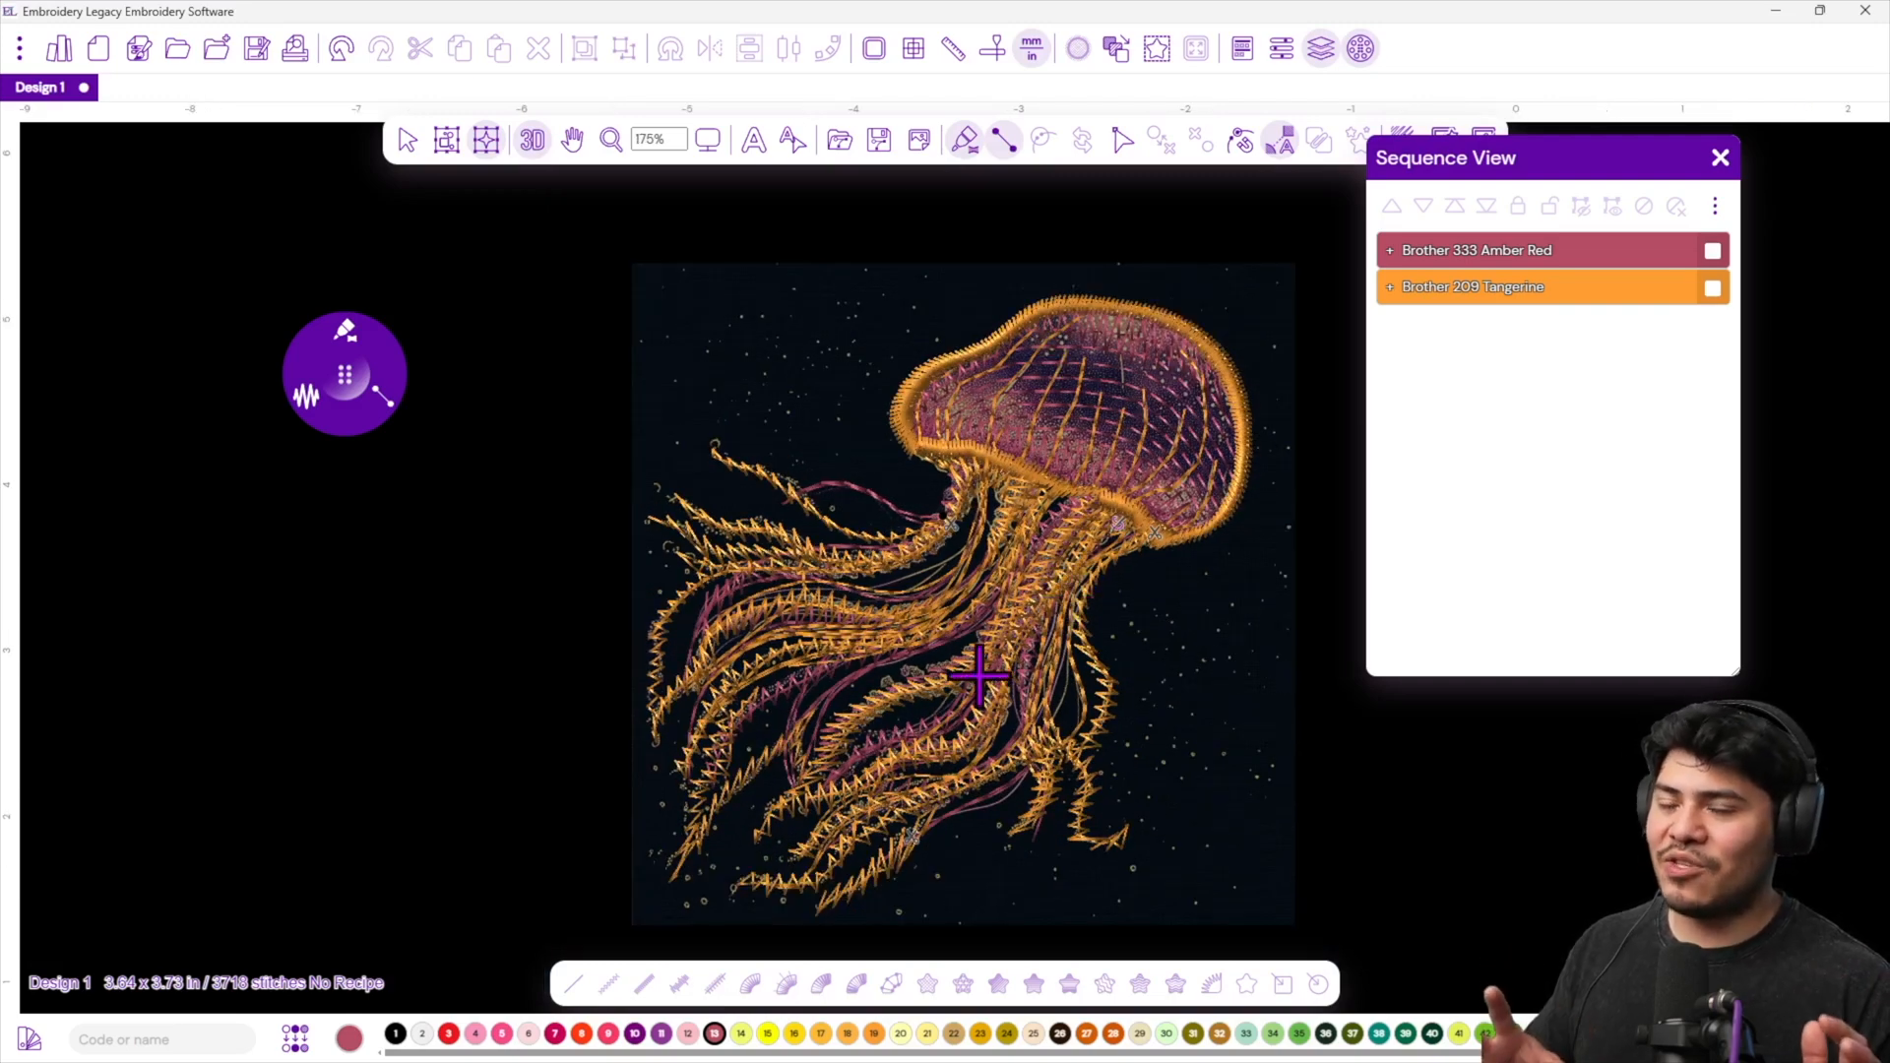
left_click(1720, 158)
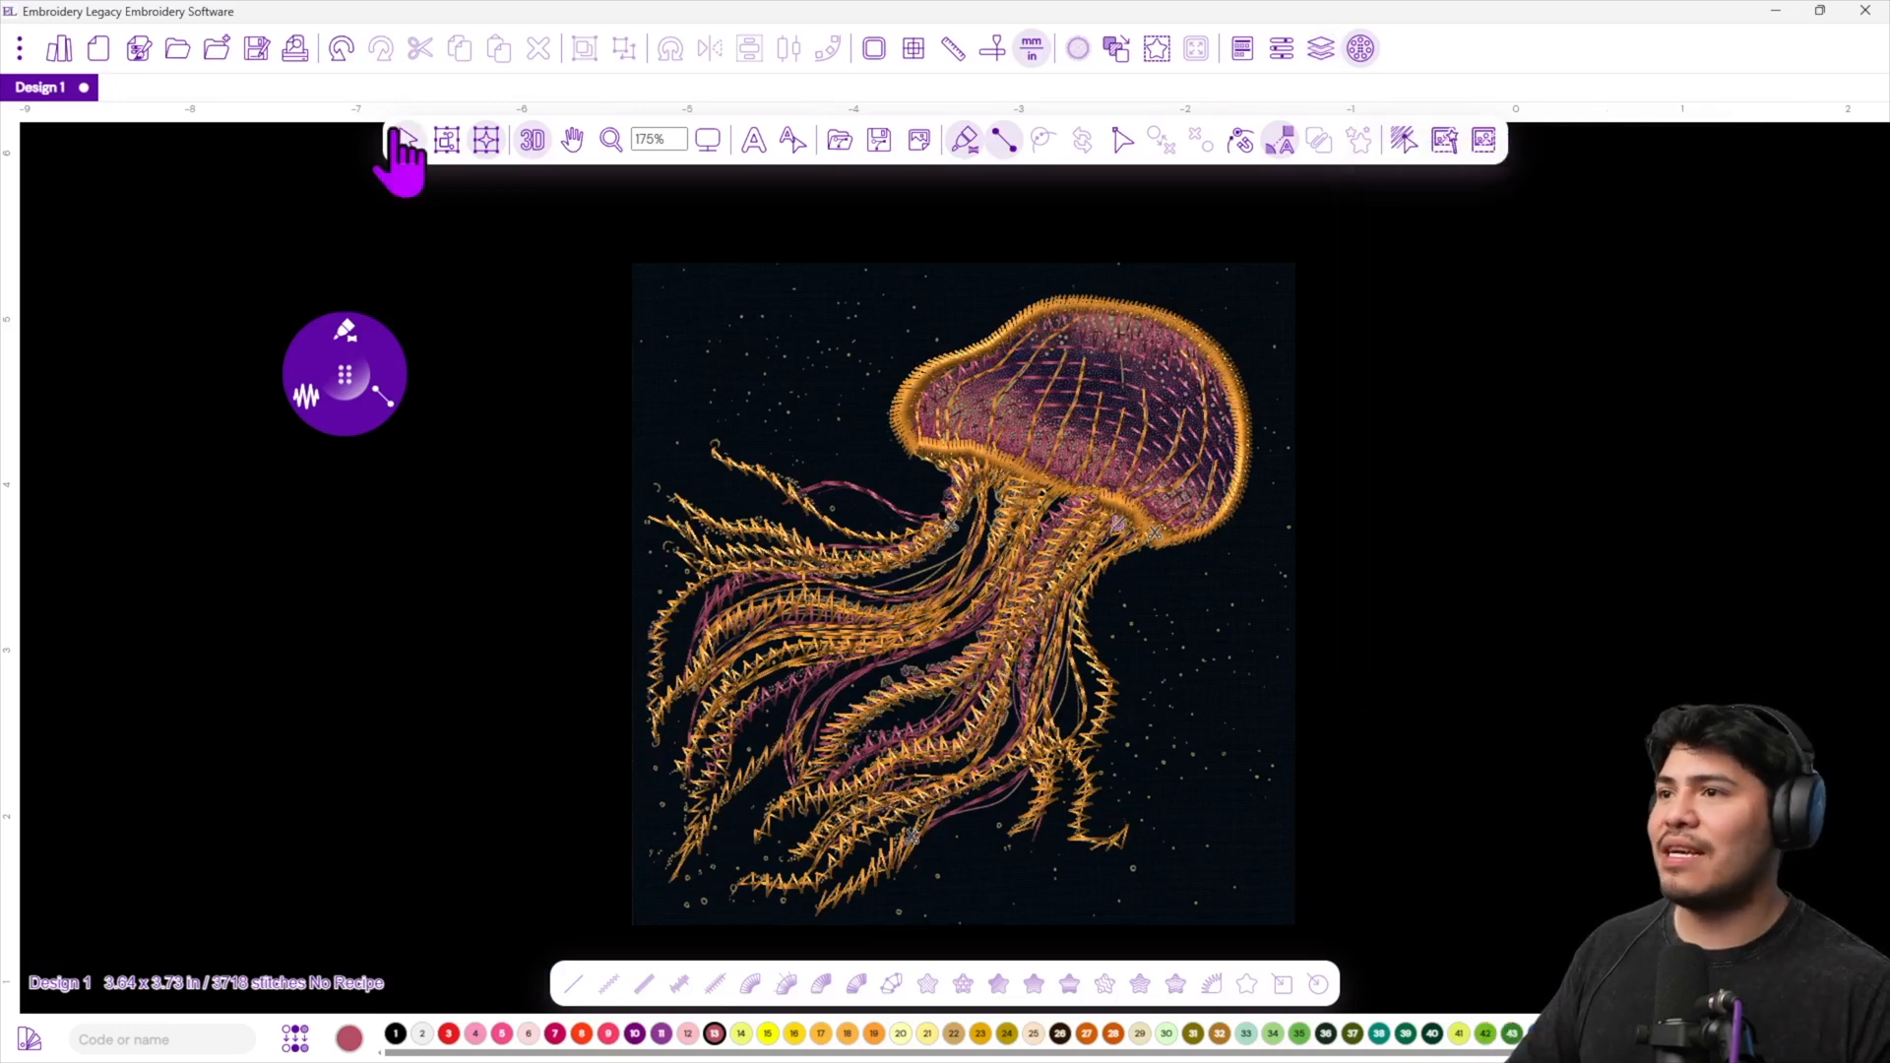
Save the design to the Desktop as Jellyfish in the Embroidery Legacy (JDX) format.
left_click(257, 57)
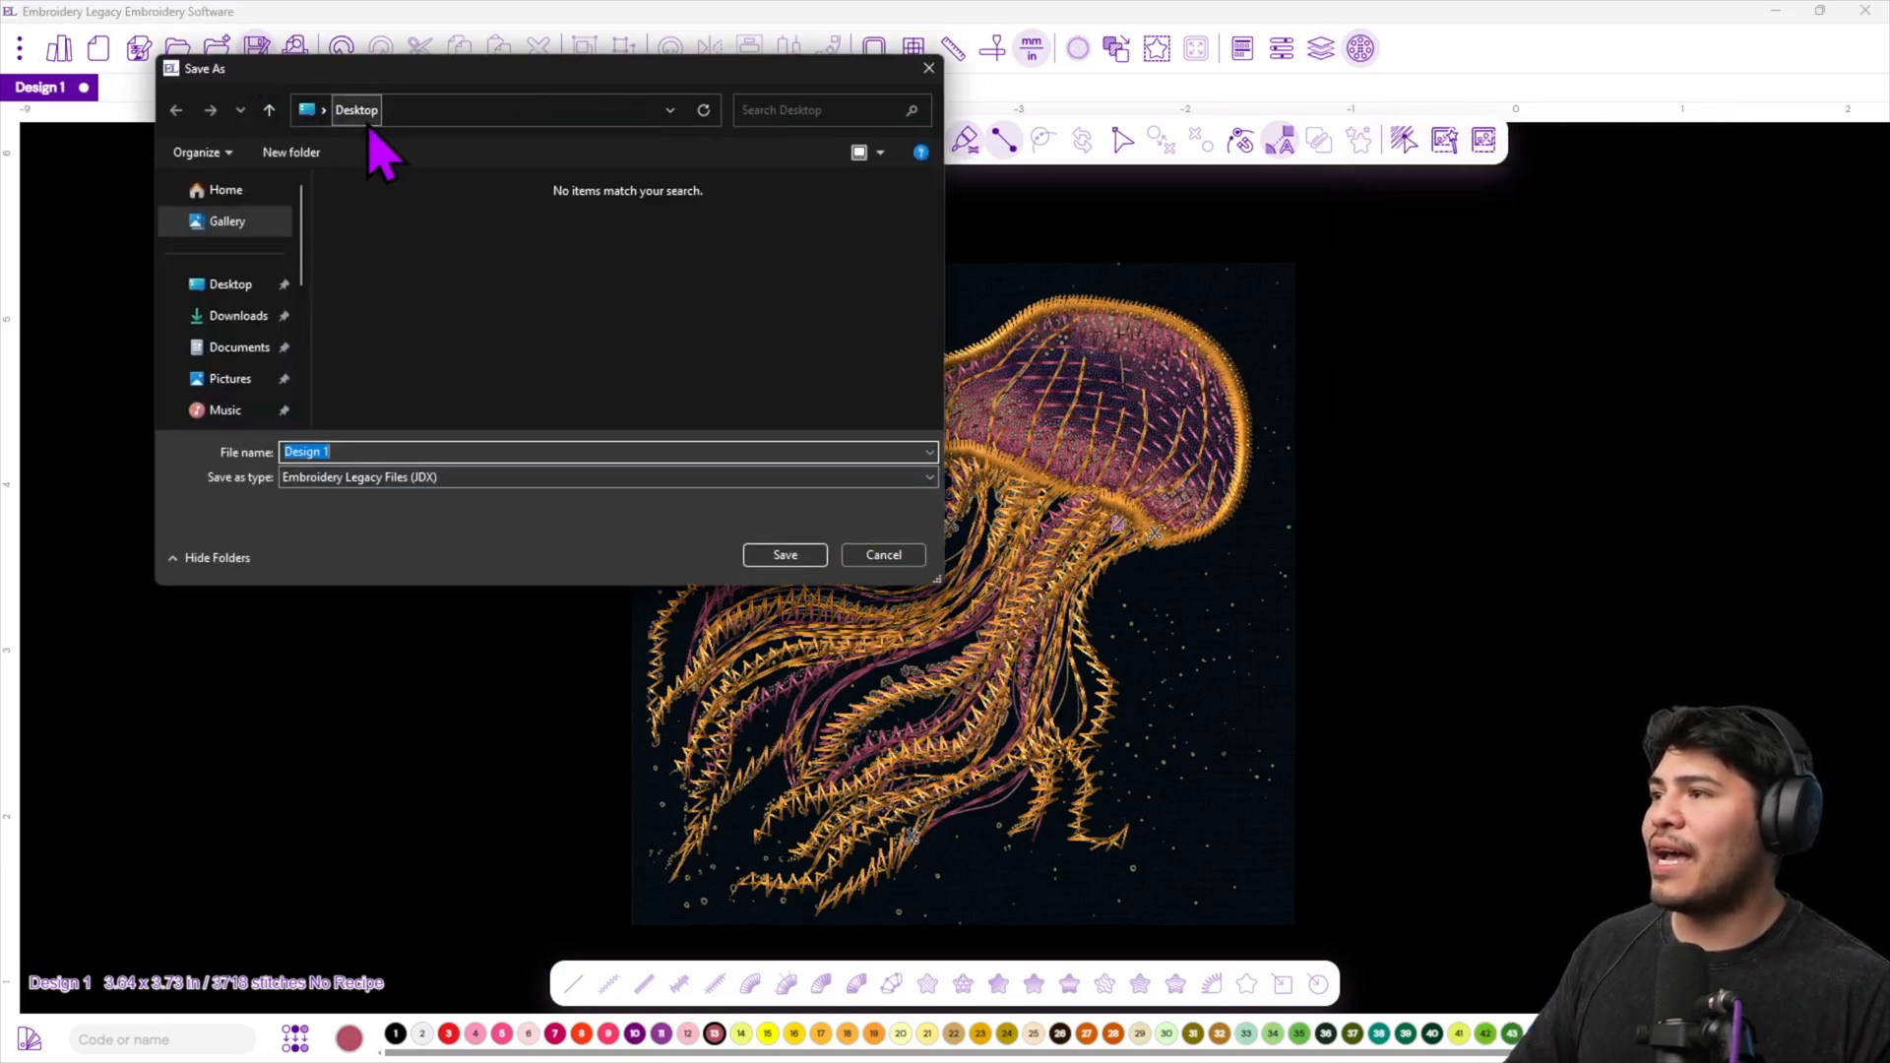
left_click(227, 288)
left_click(391, 452)
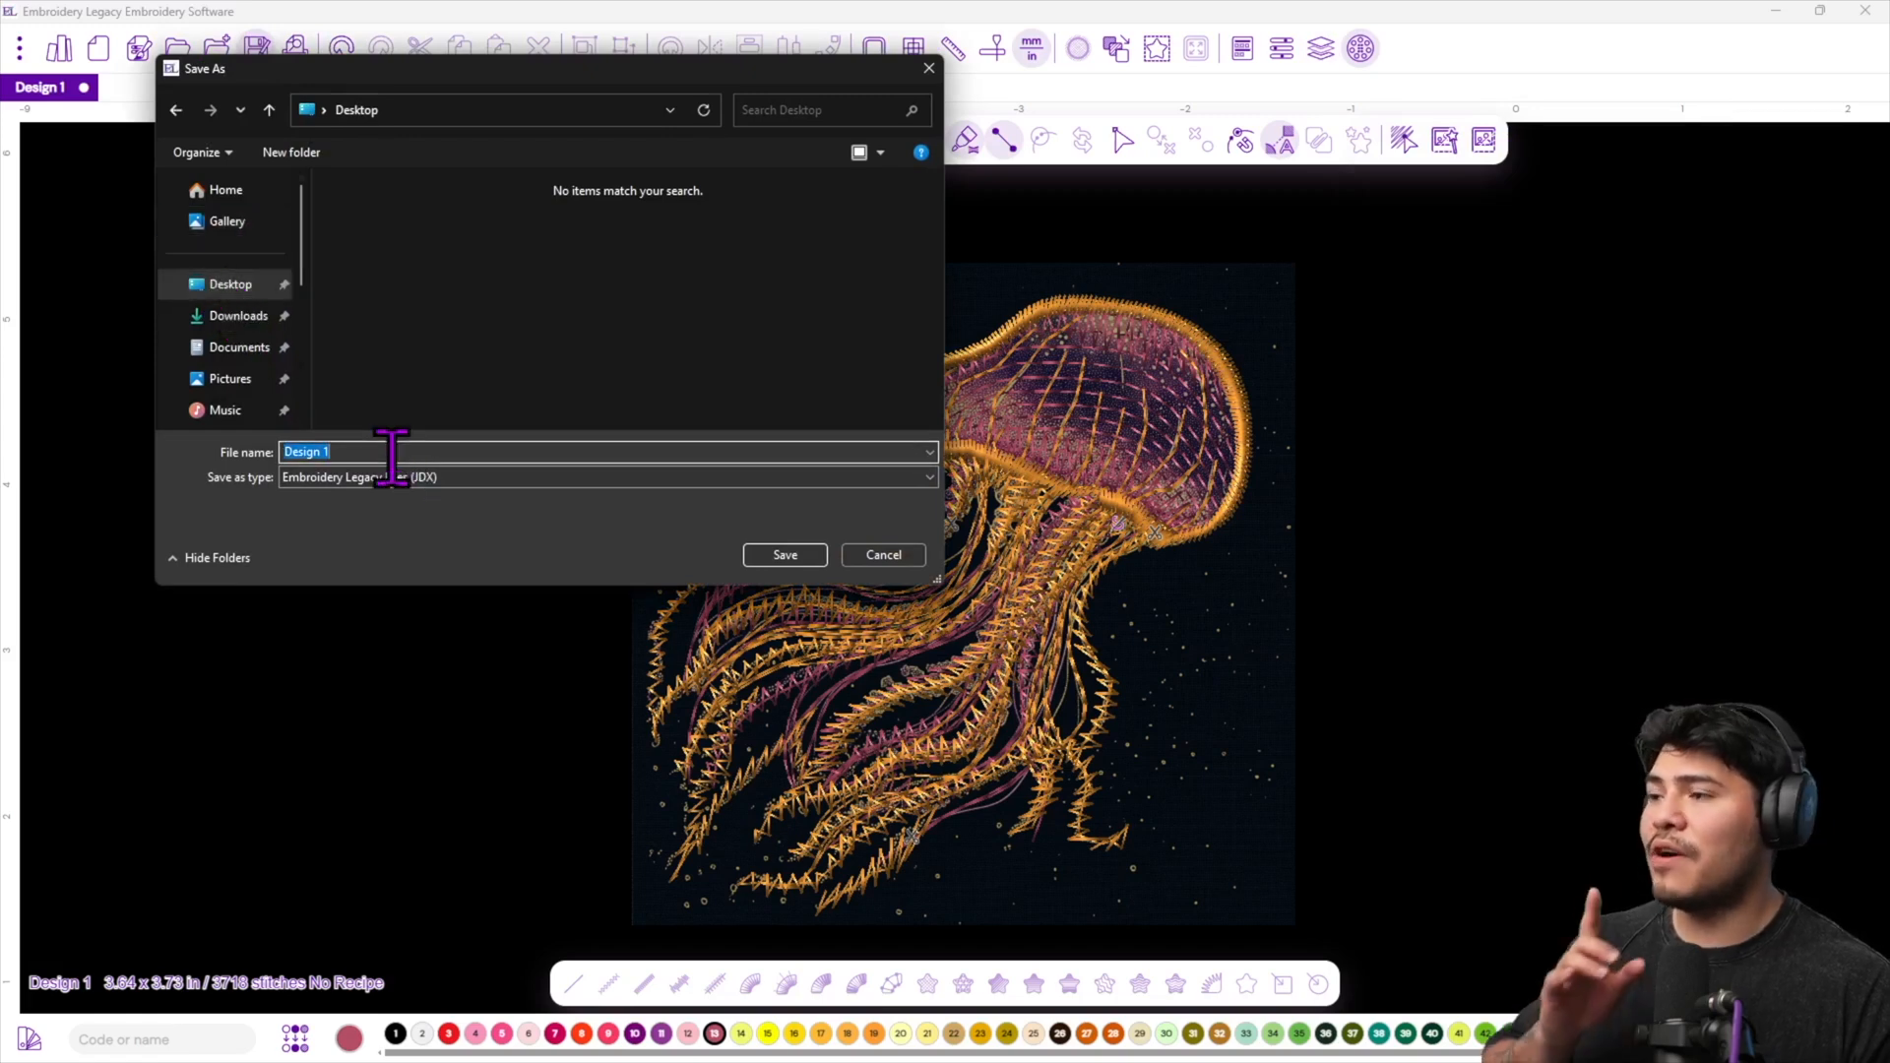
type("Jellyfish.p")
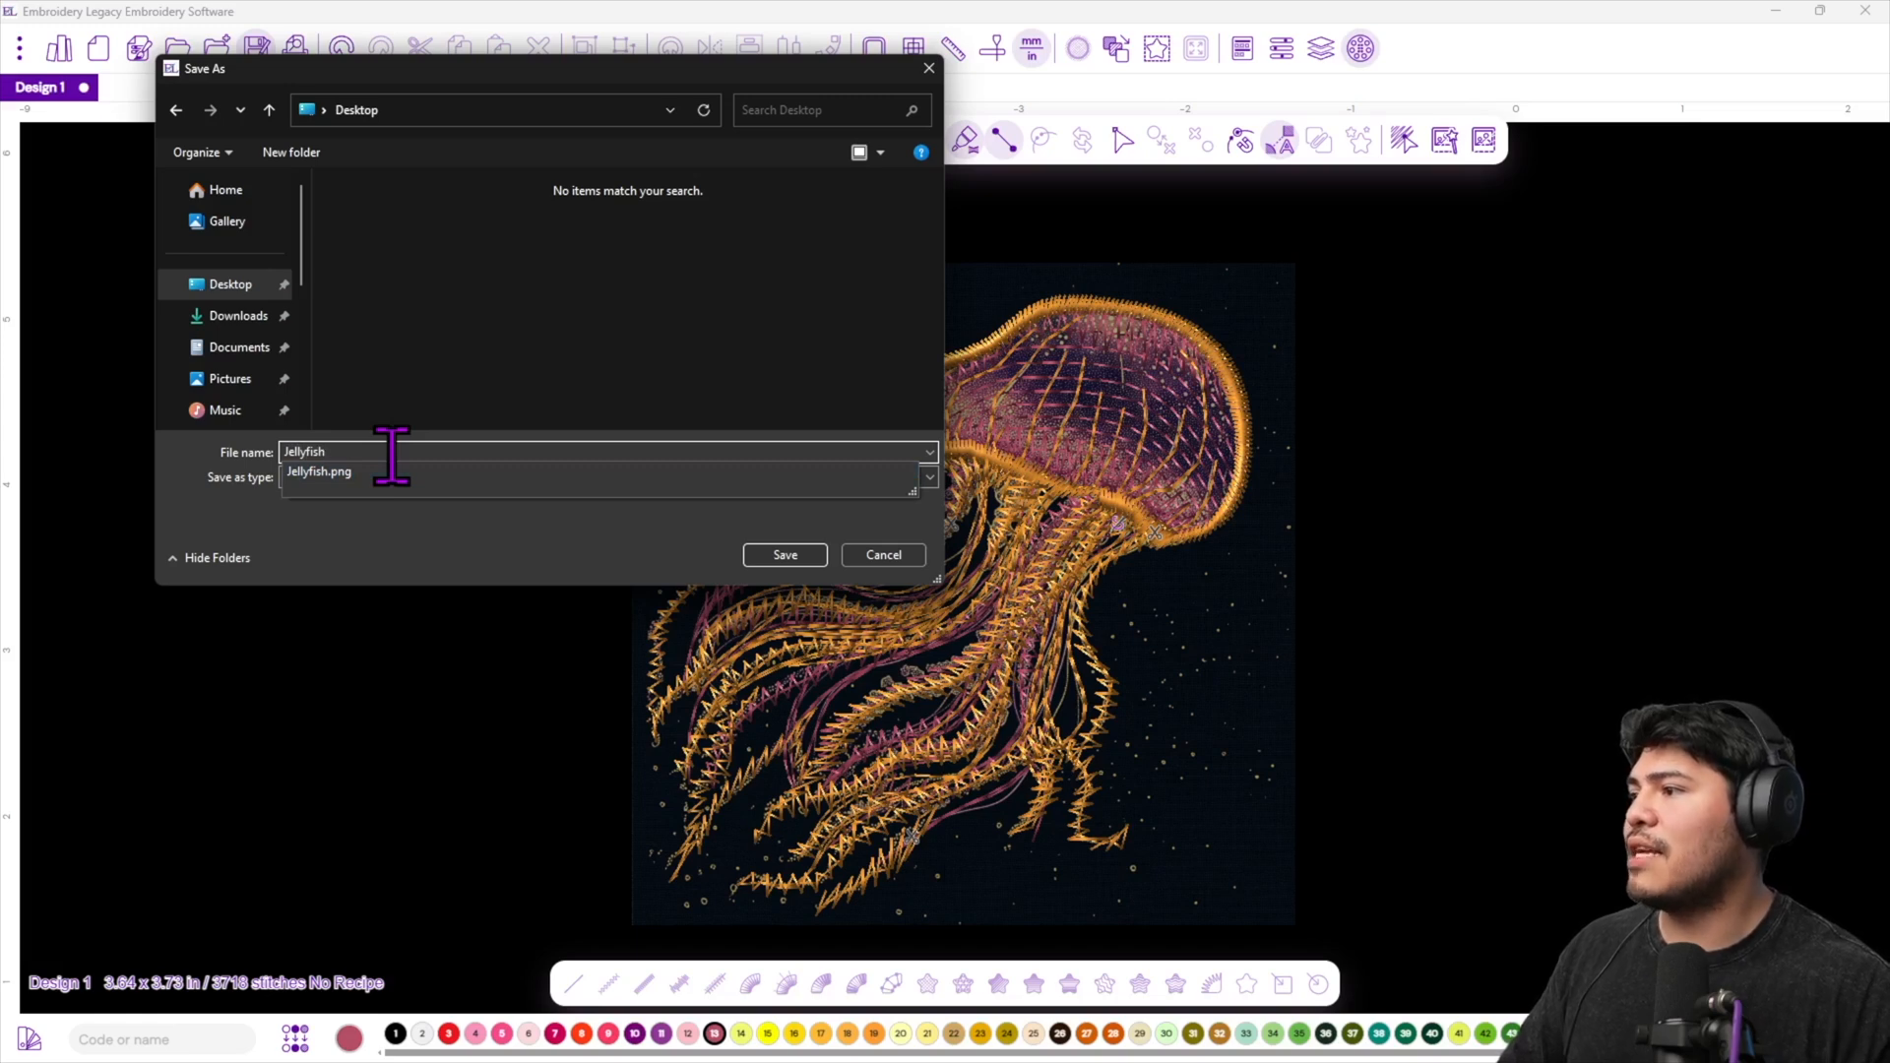
left_click(398, 521)
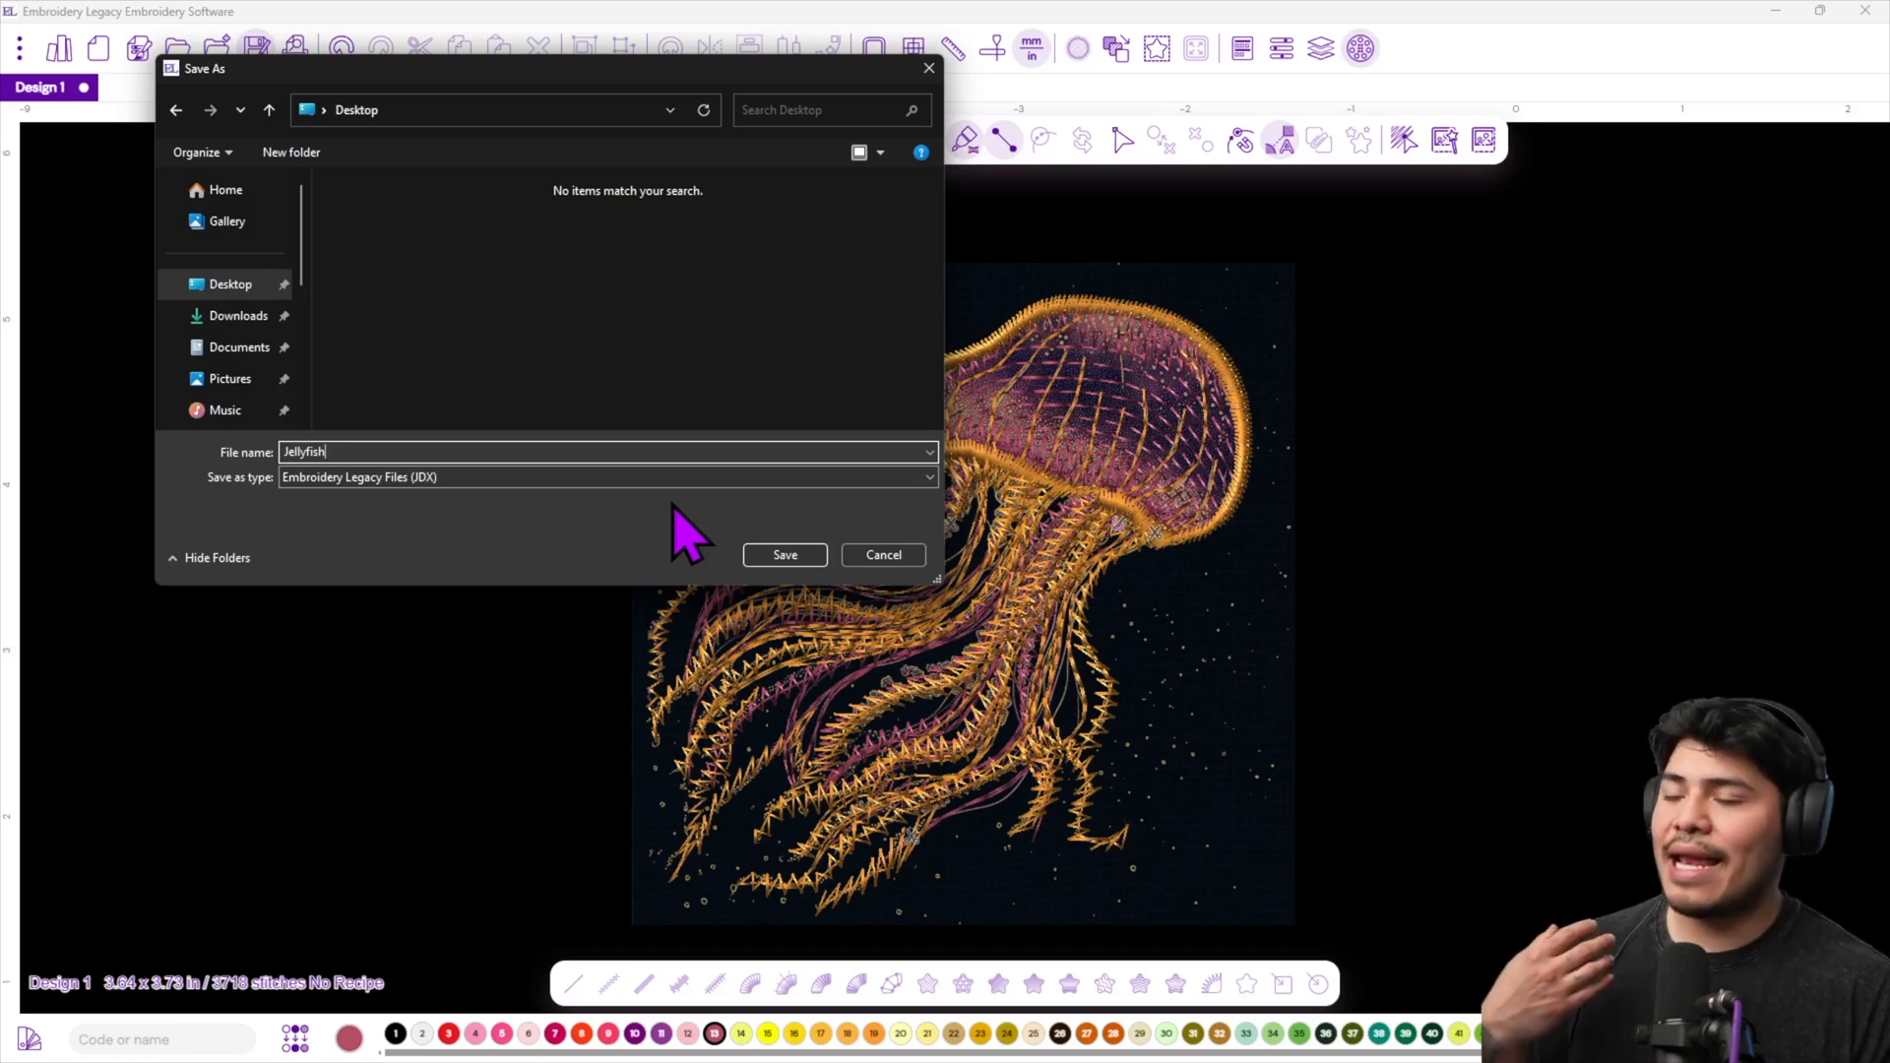
left_click(785, 555)
Save a copy of Jellyfish to the Desktop in the Tajima (DST) machine format.
left_click(255, 46)
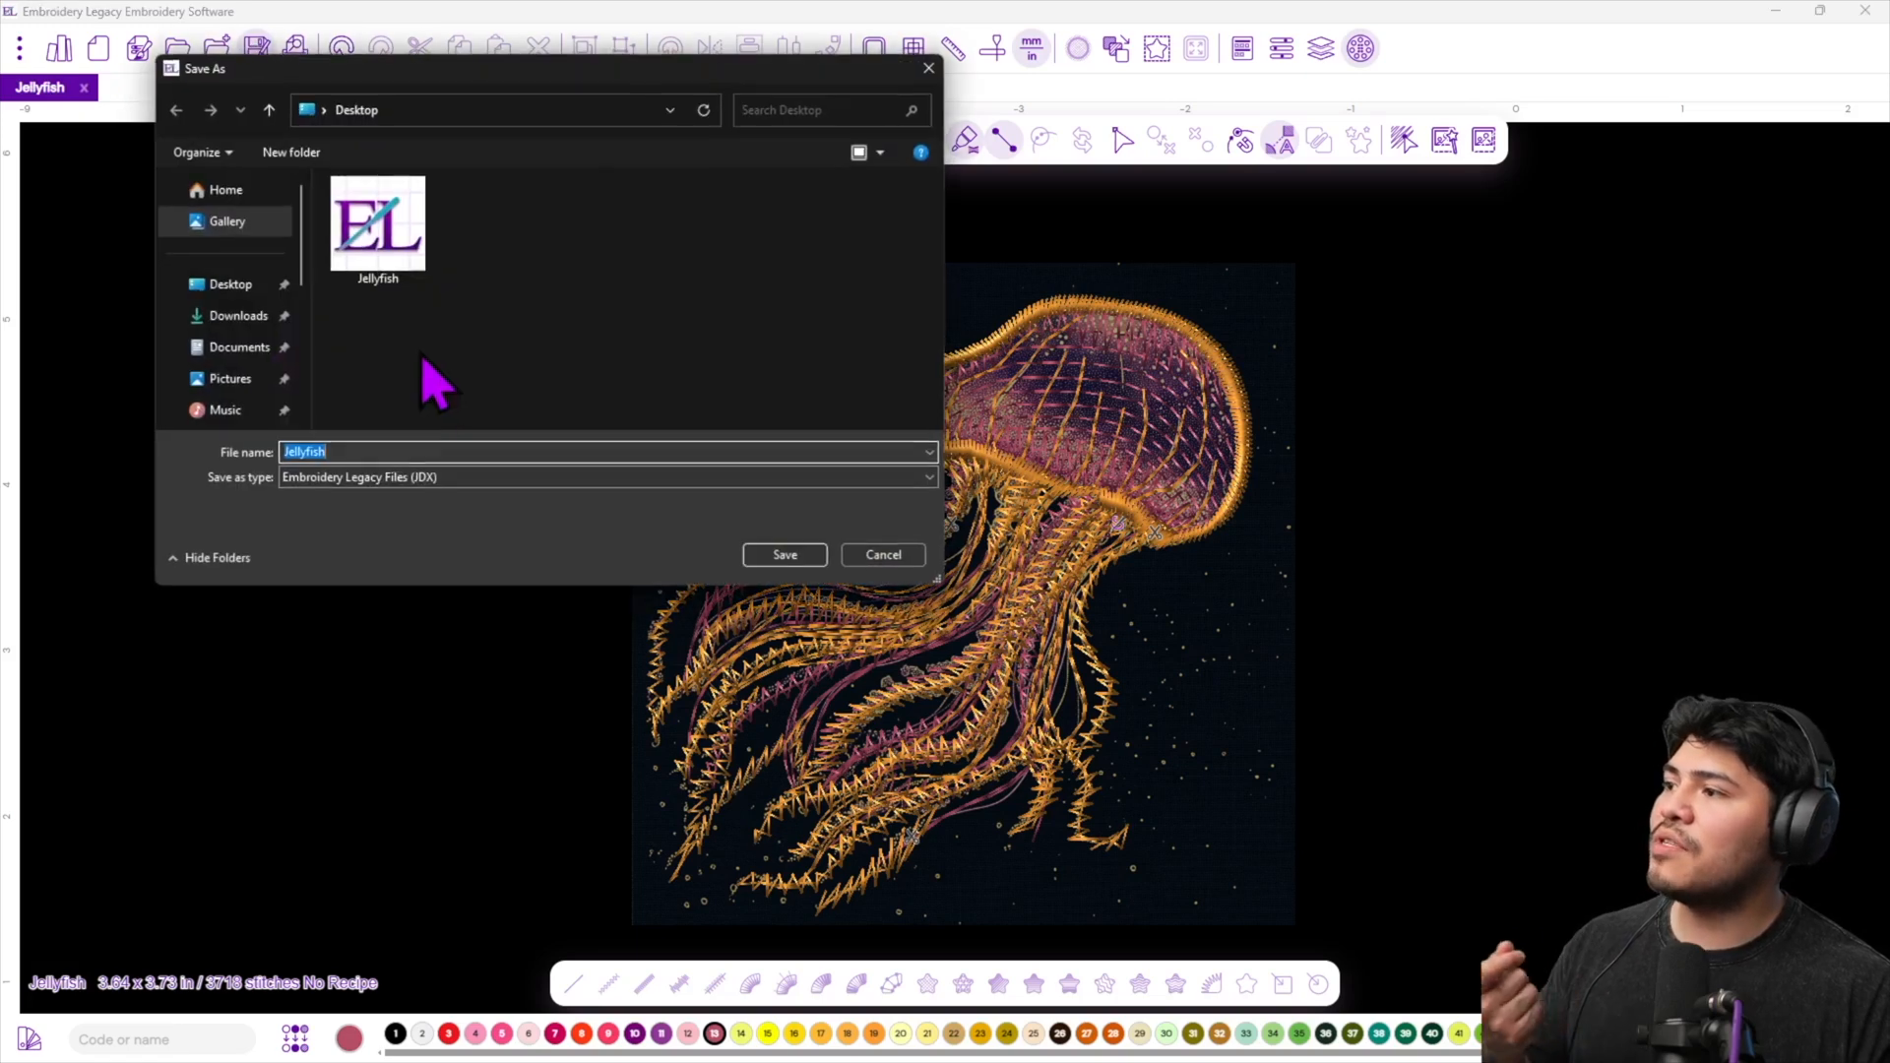
left_click(412, 477)
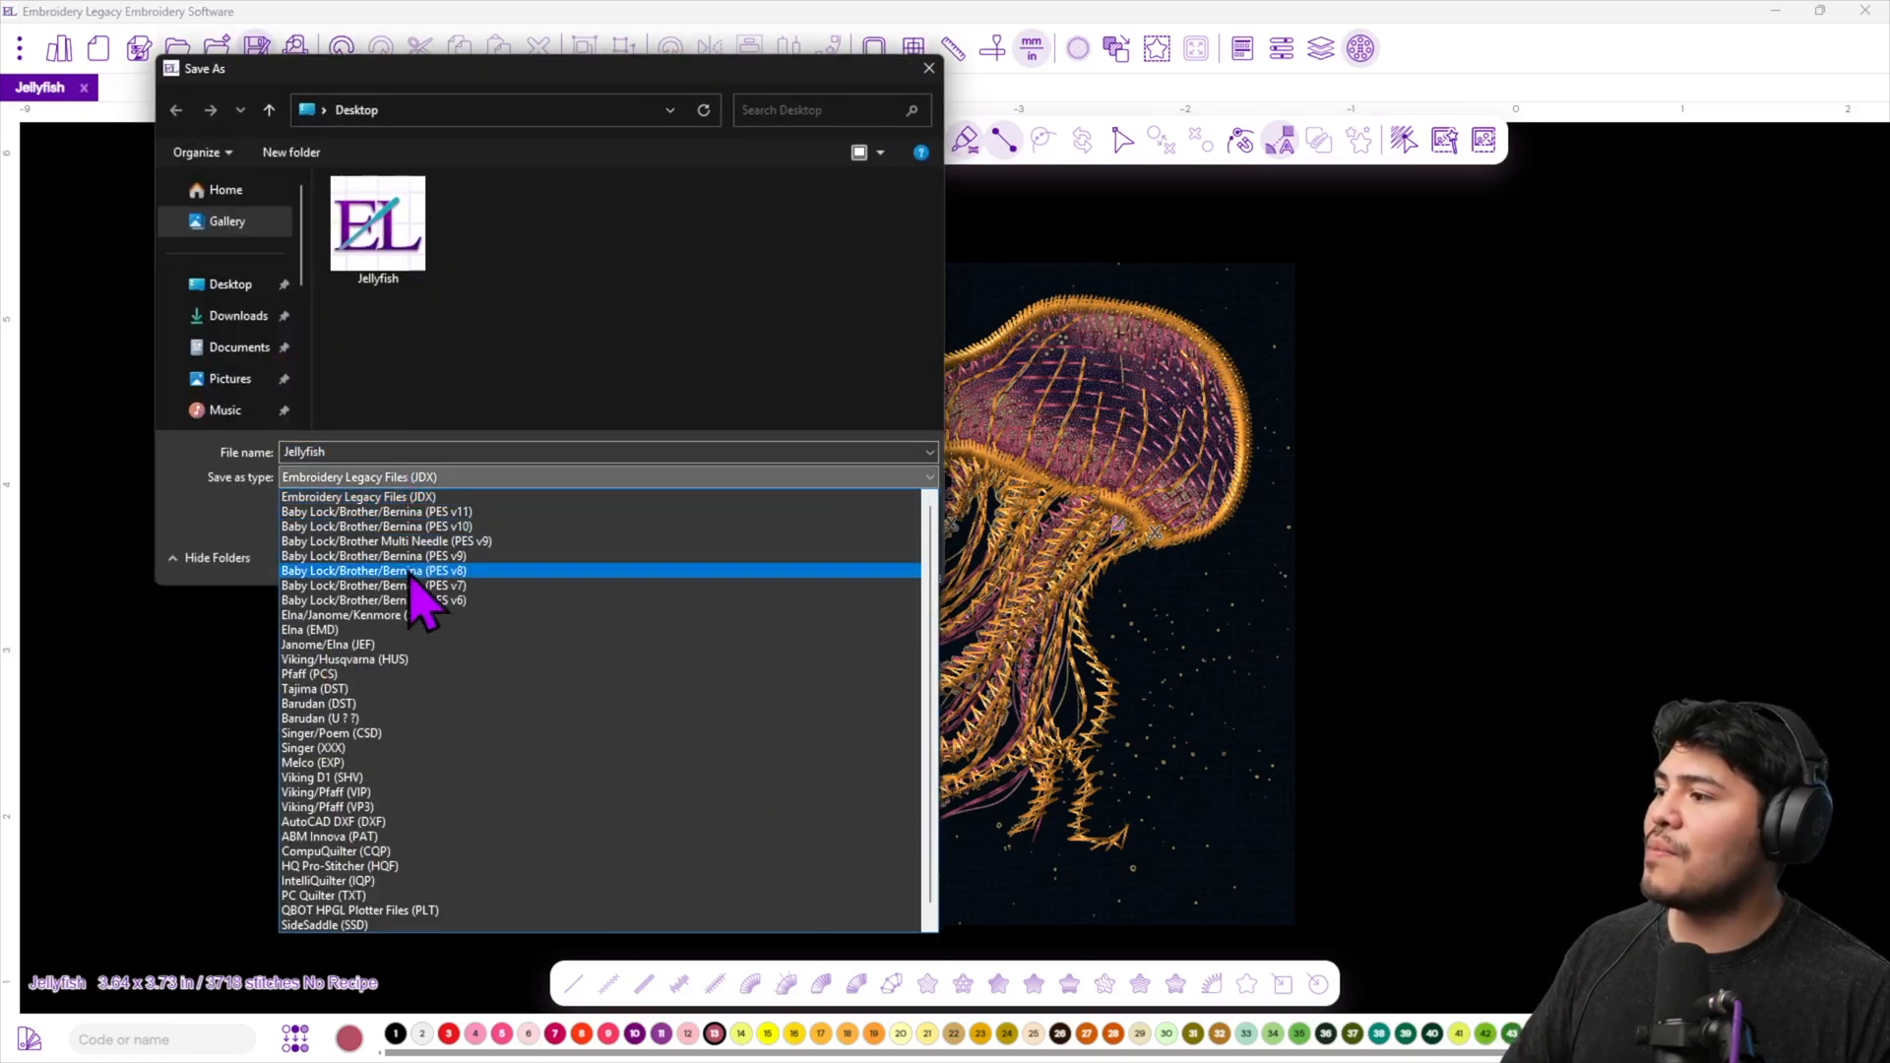
left_click(367, 688)
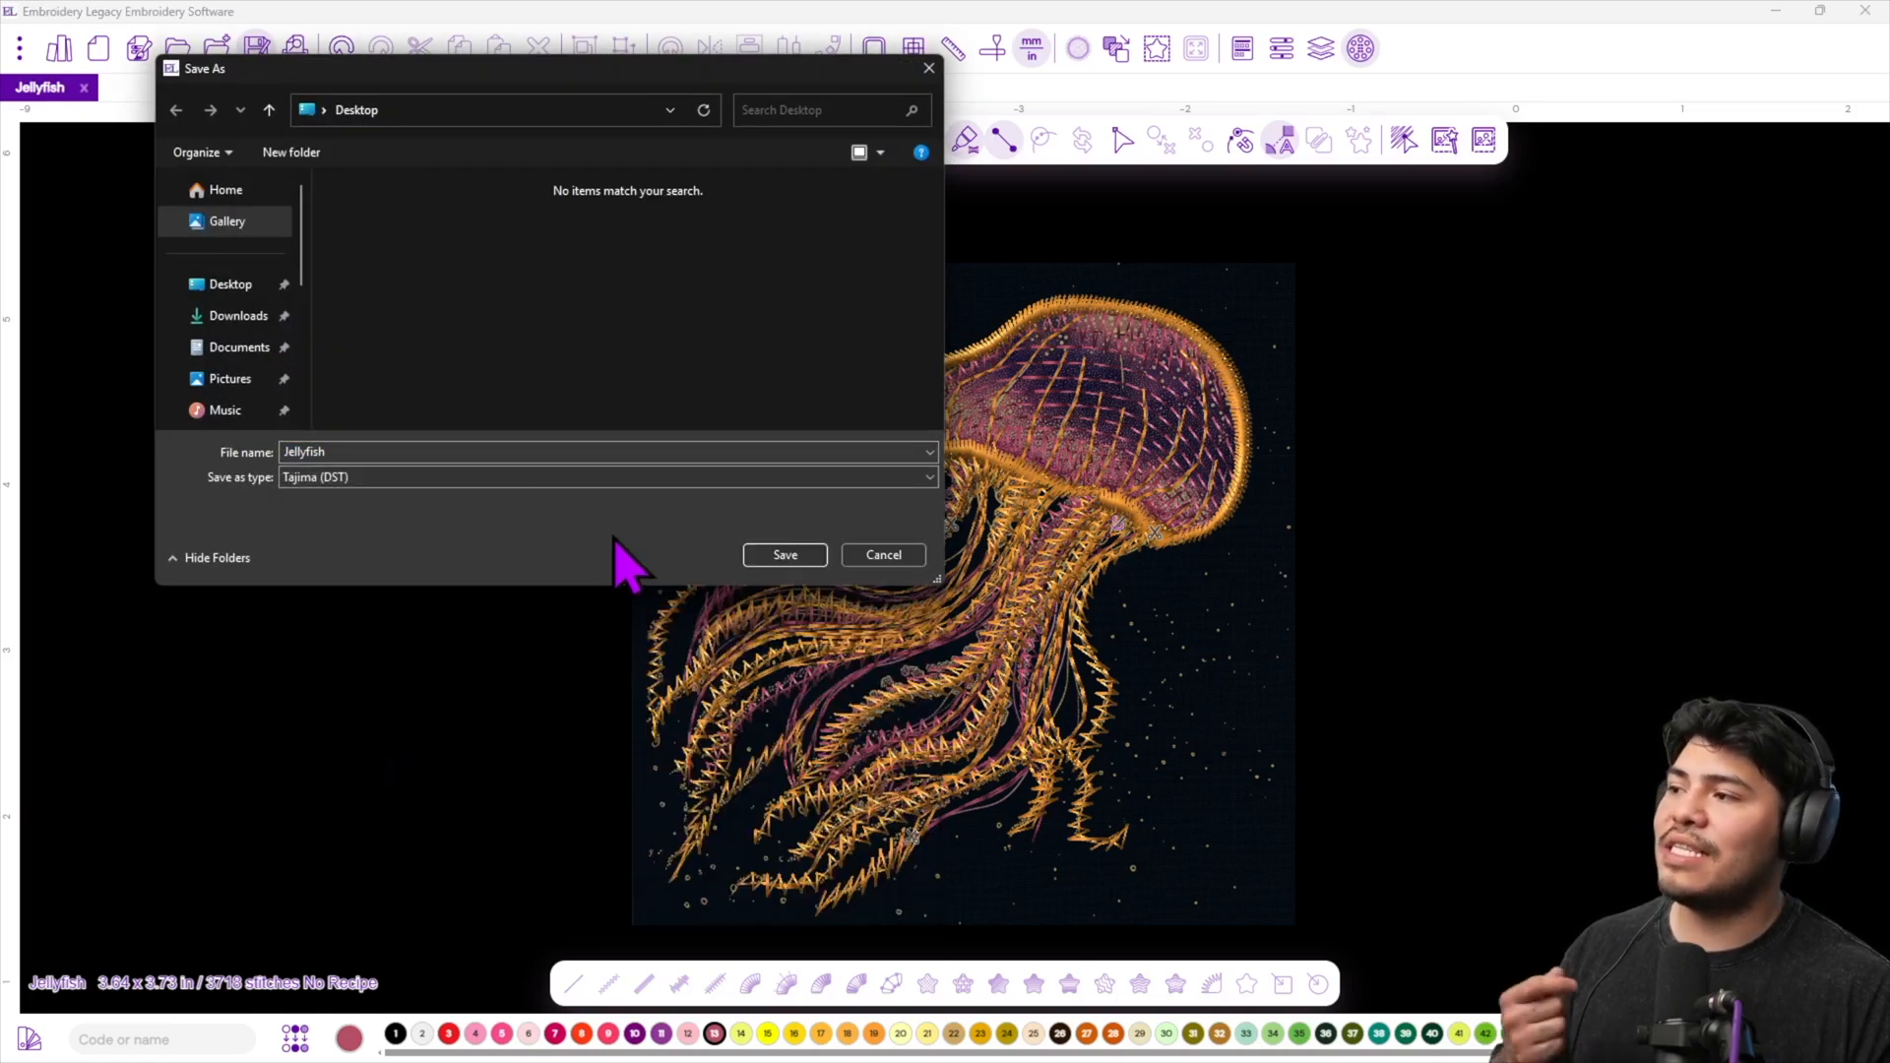
left_click(203, 285)
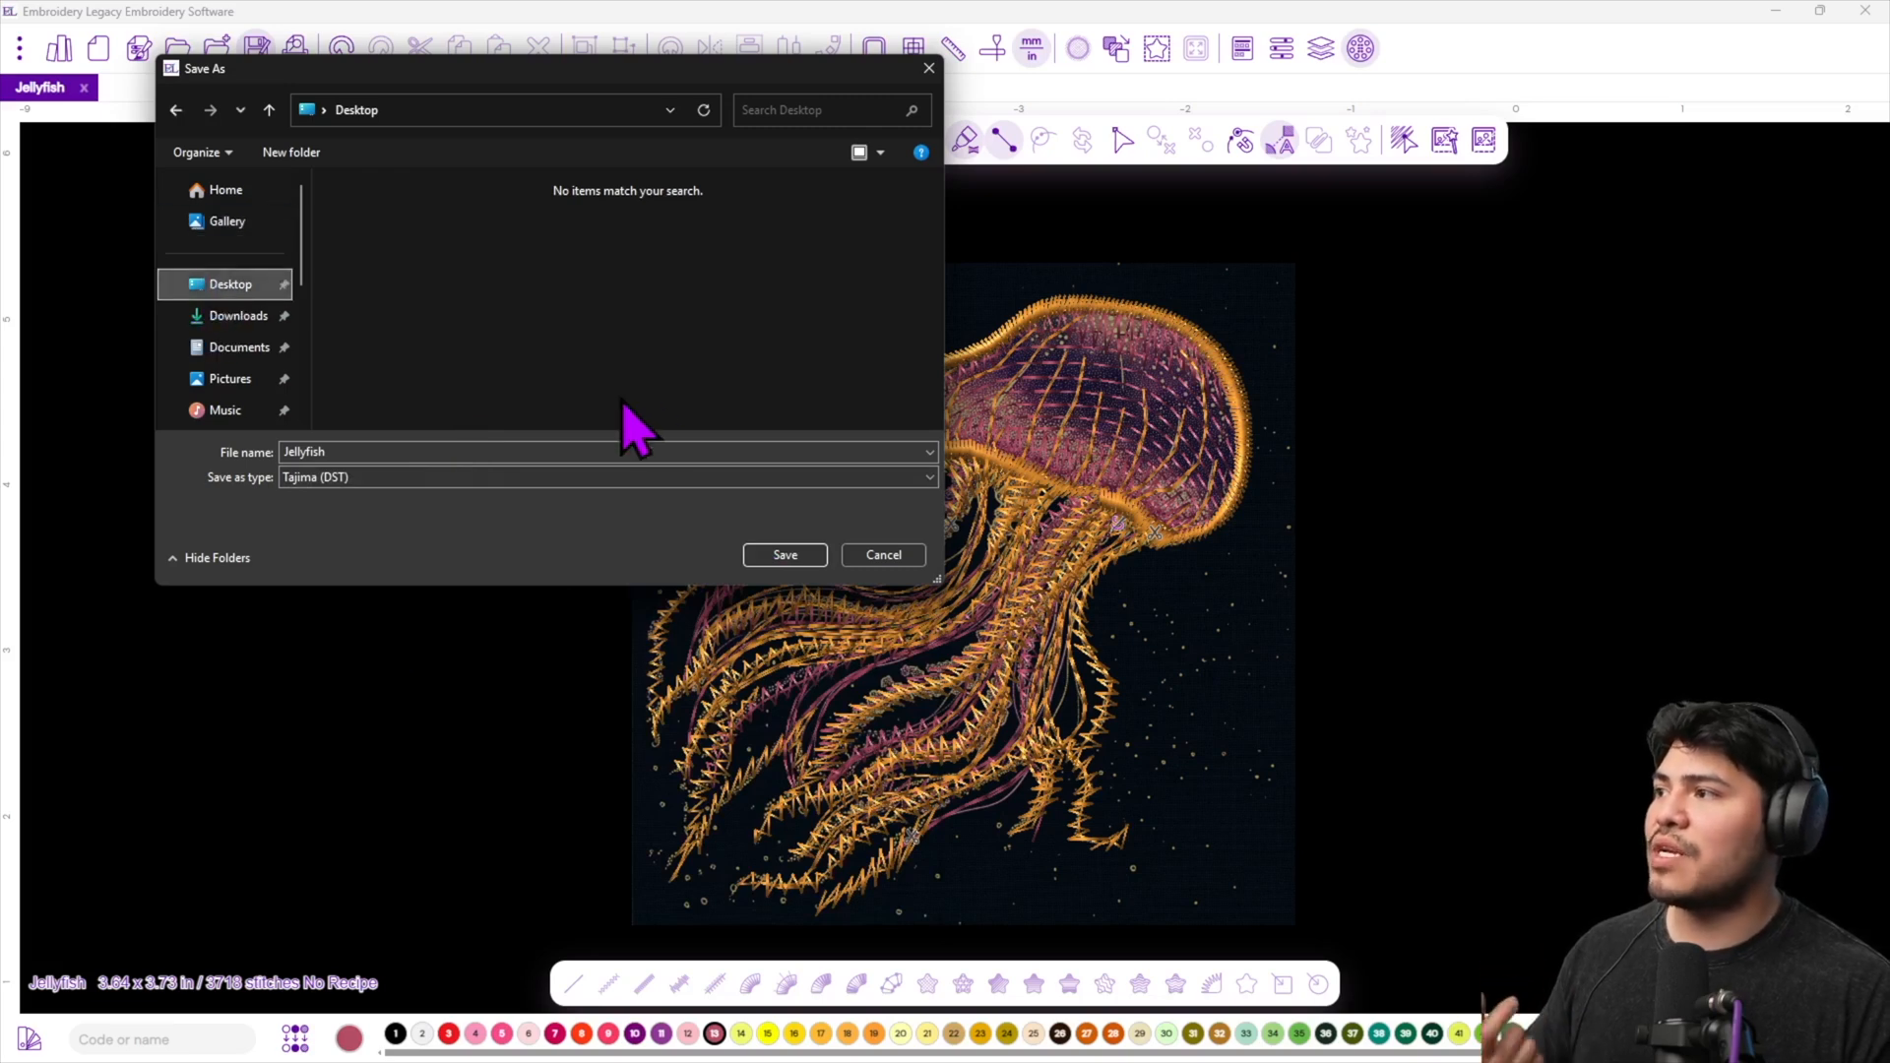
left_click(785, 556)
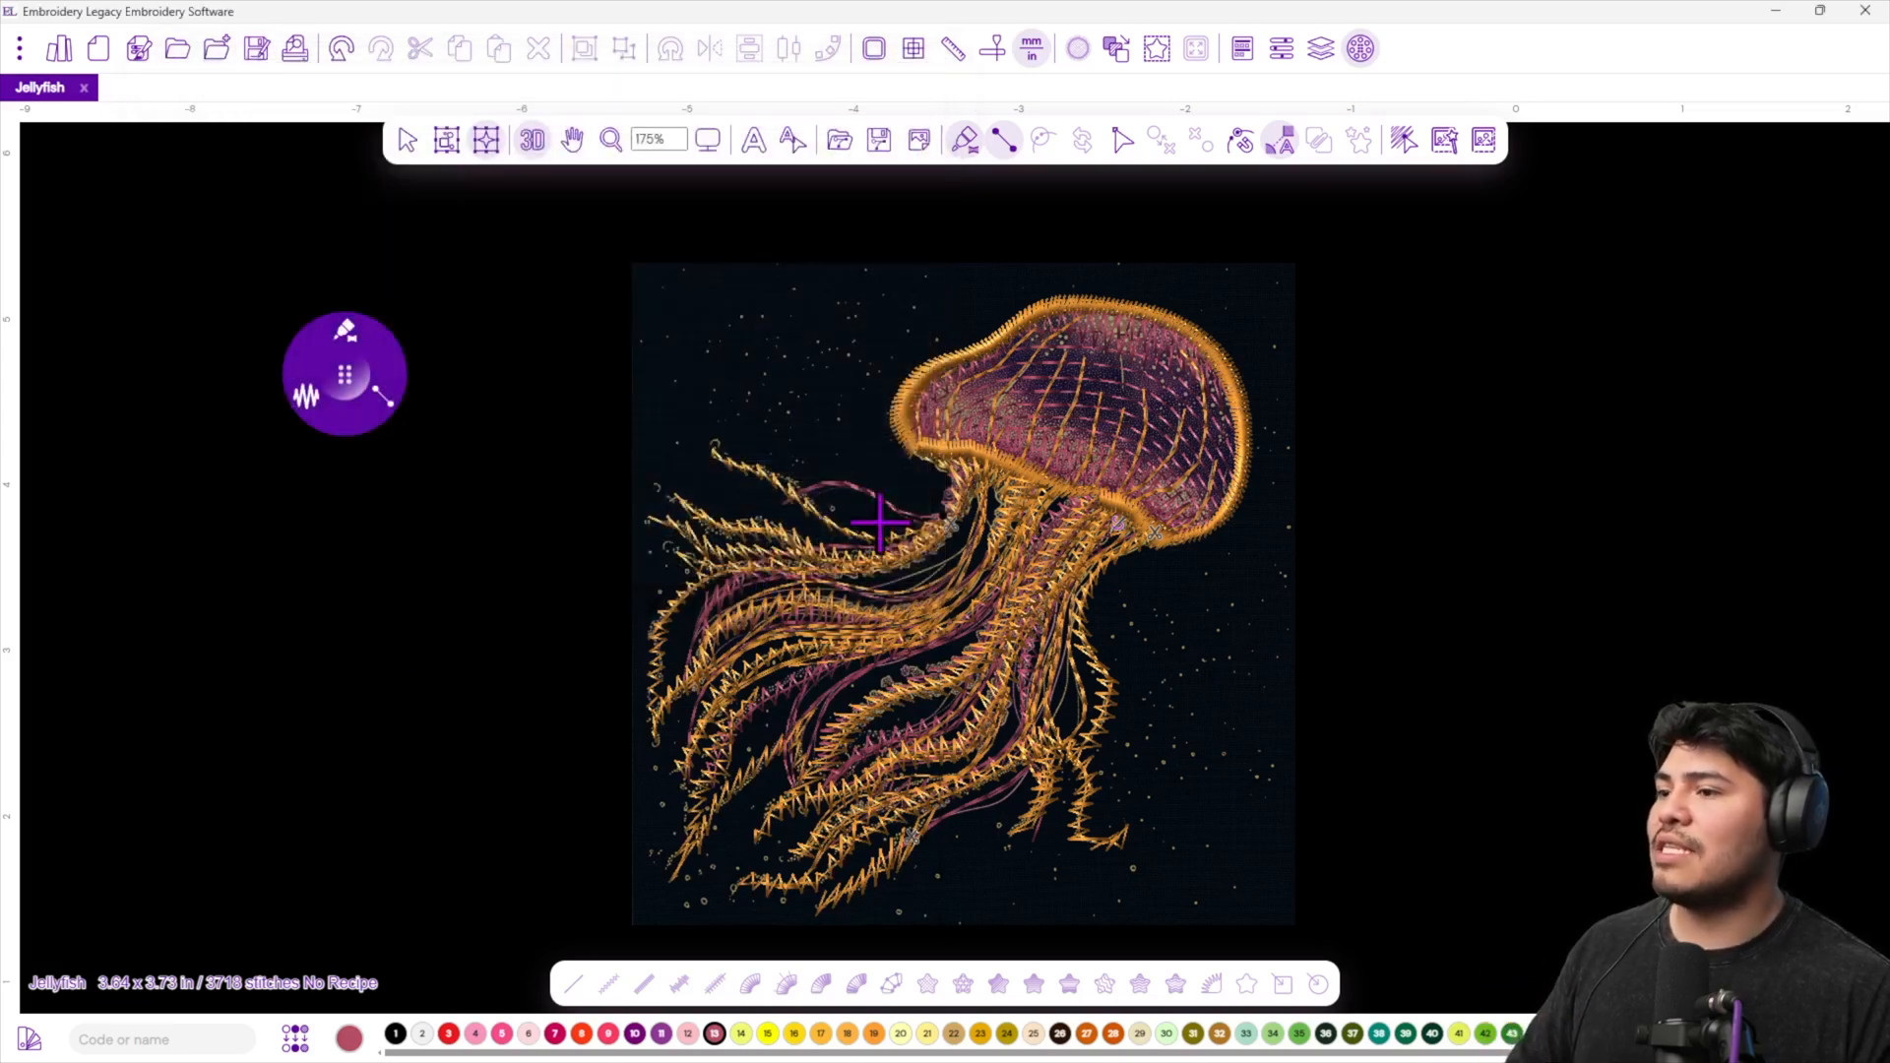